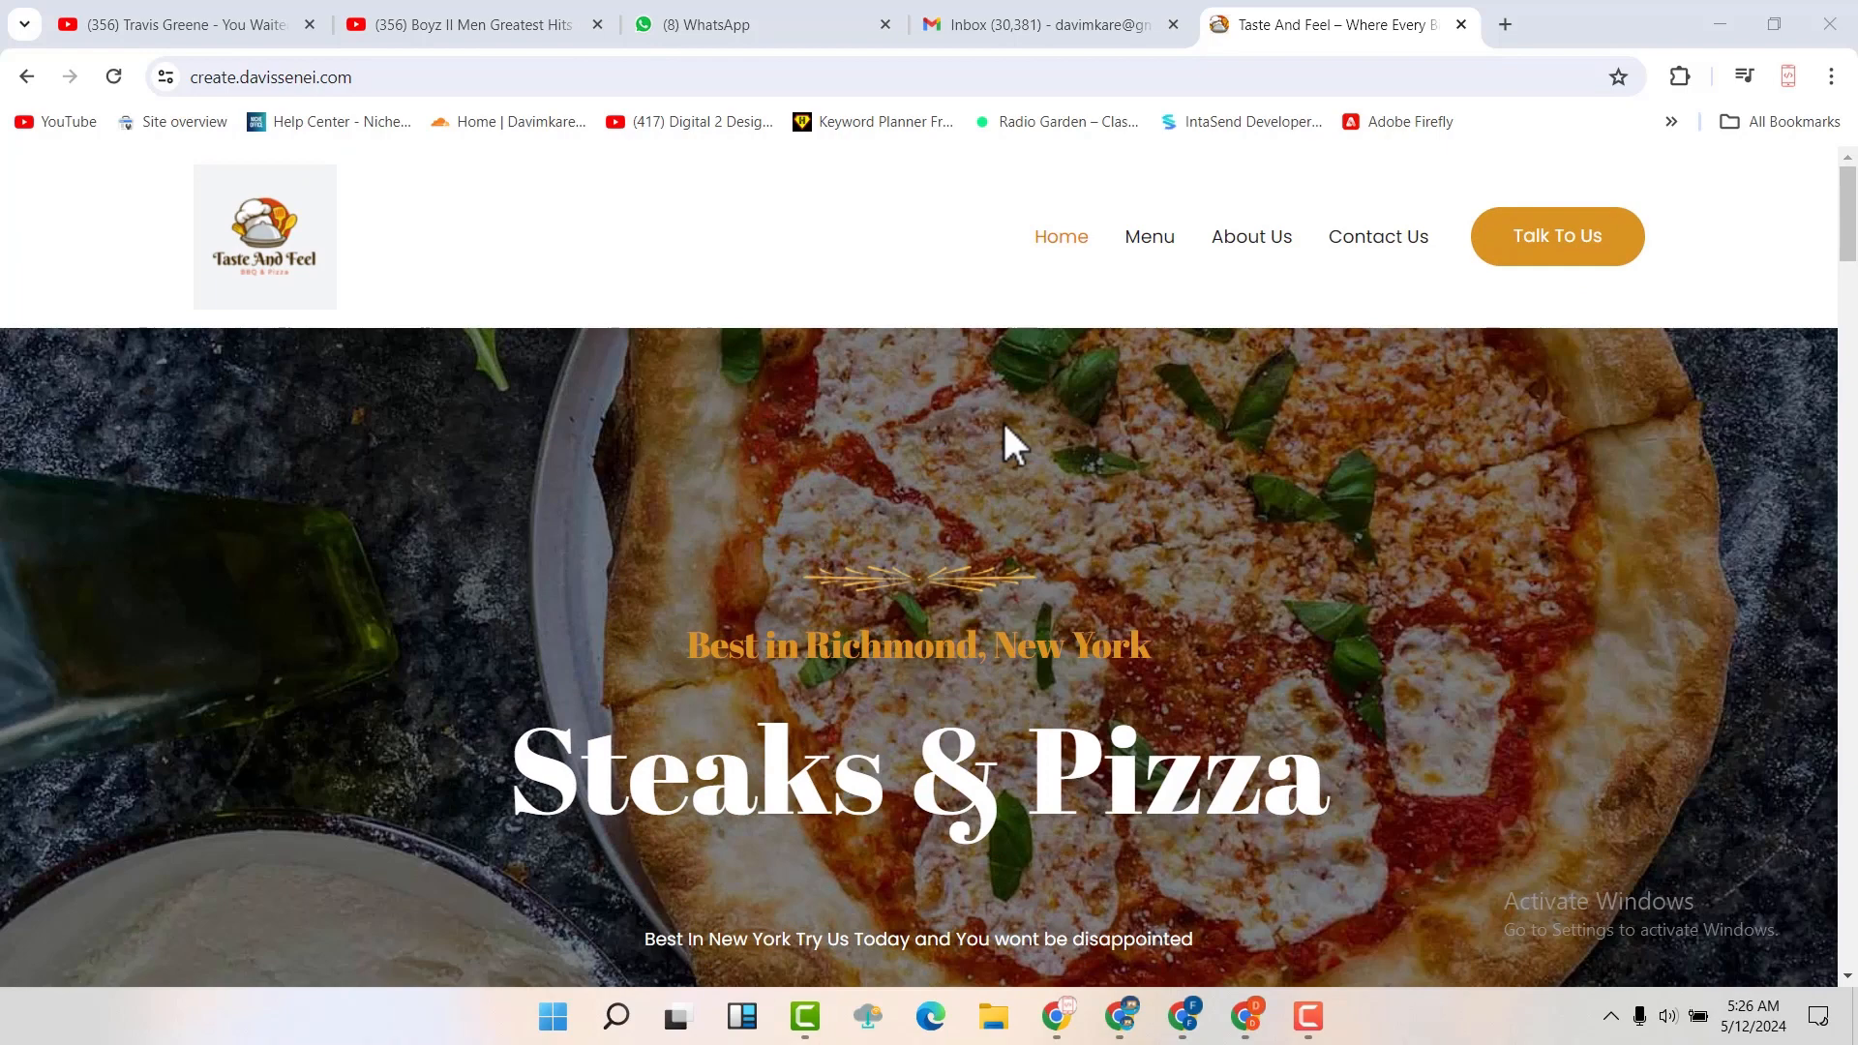
# Look over the whole Taste And Feel home page, from the Steaks & Pizza banner down to the footer
pyautogui.scroll(-8, 1004, 426)
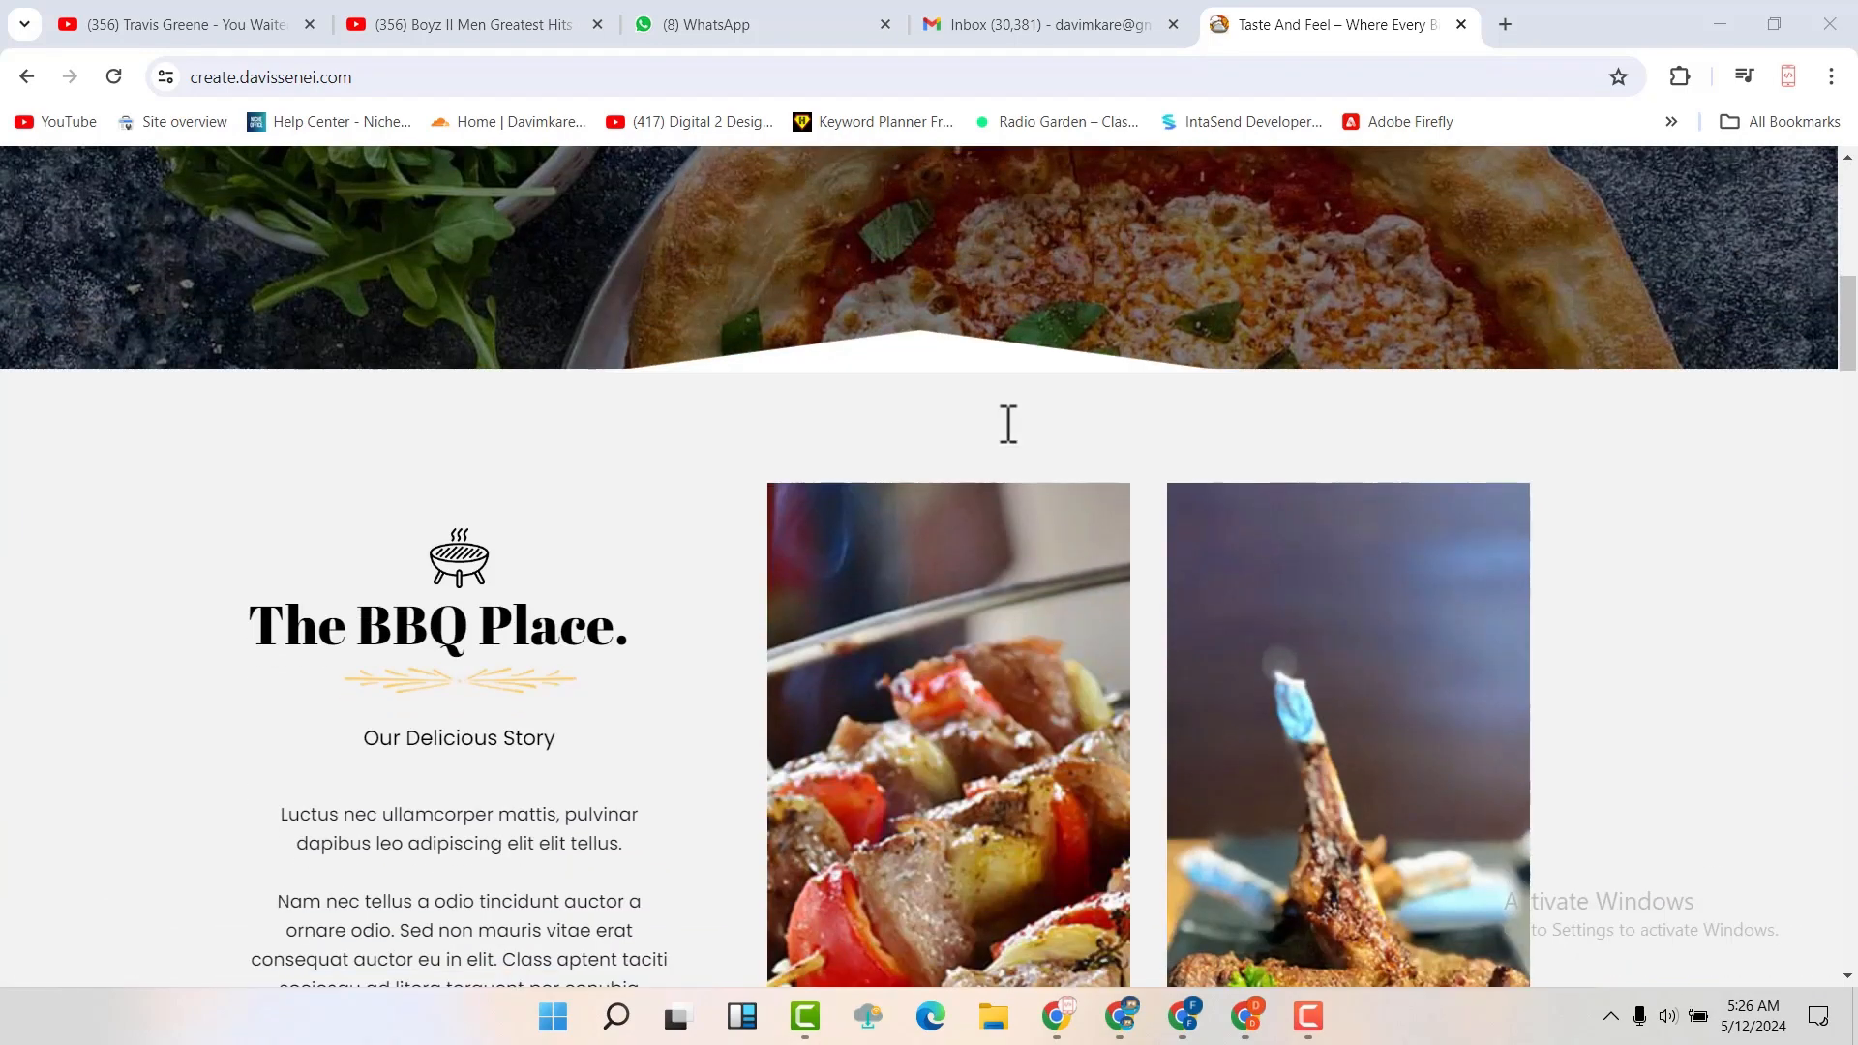
pyautogui.scroll(-8, 1007, 424)
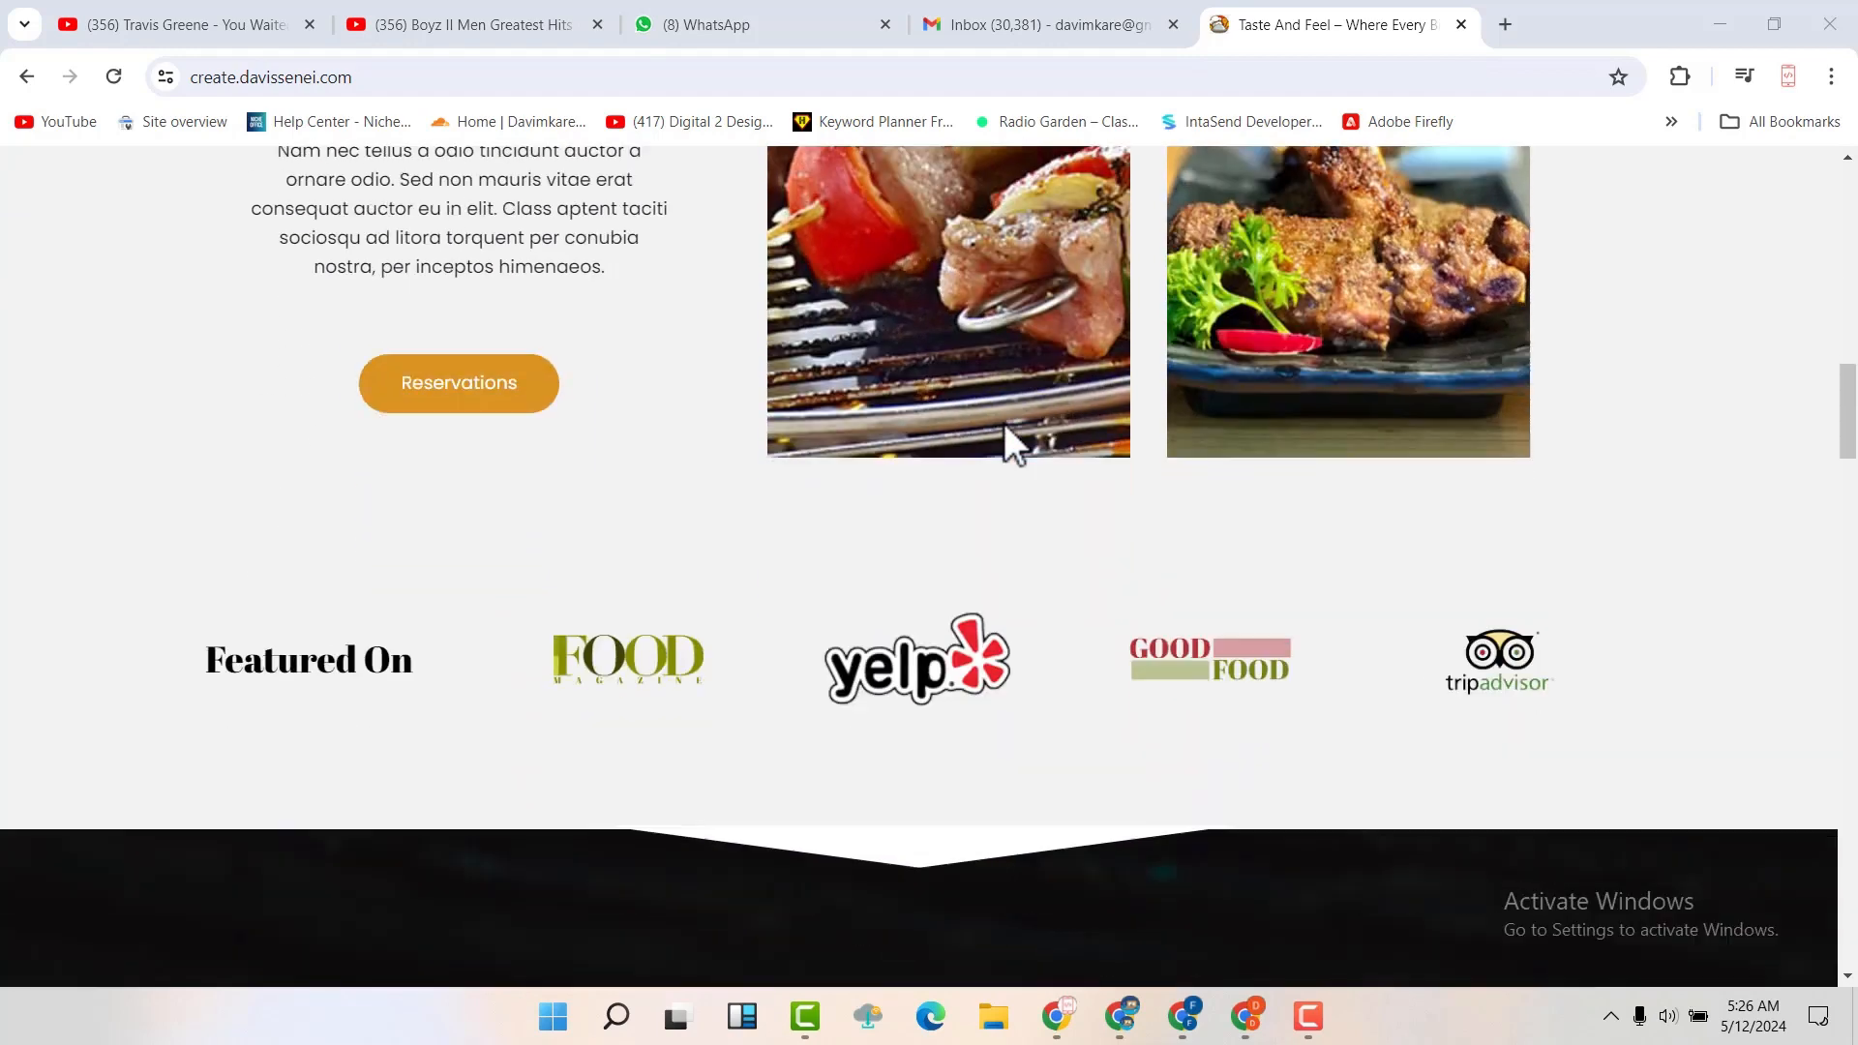
pyautogui.scroll(-10, 1007, 440)
pyautogui.scroll(-3, 1006, 440)
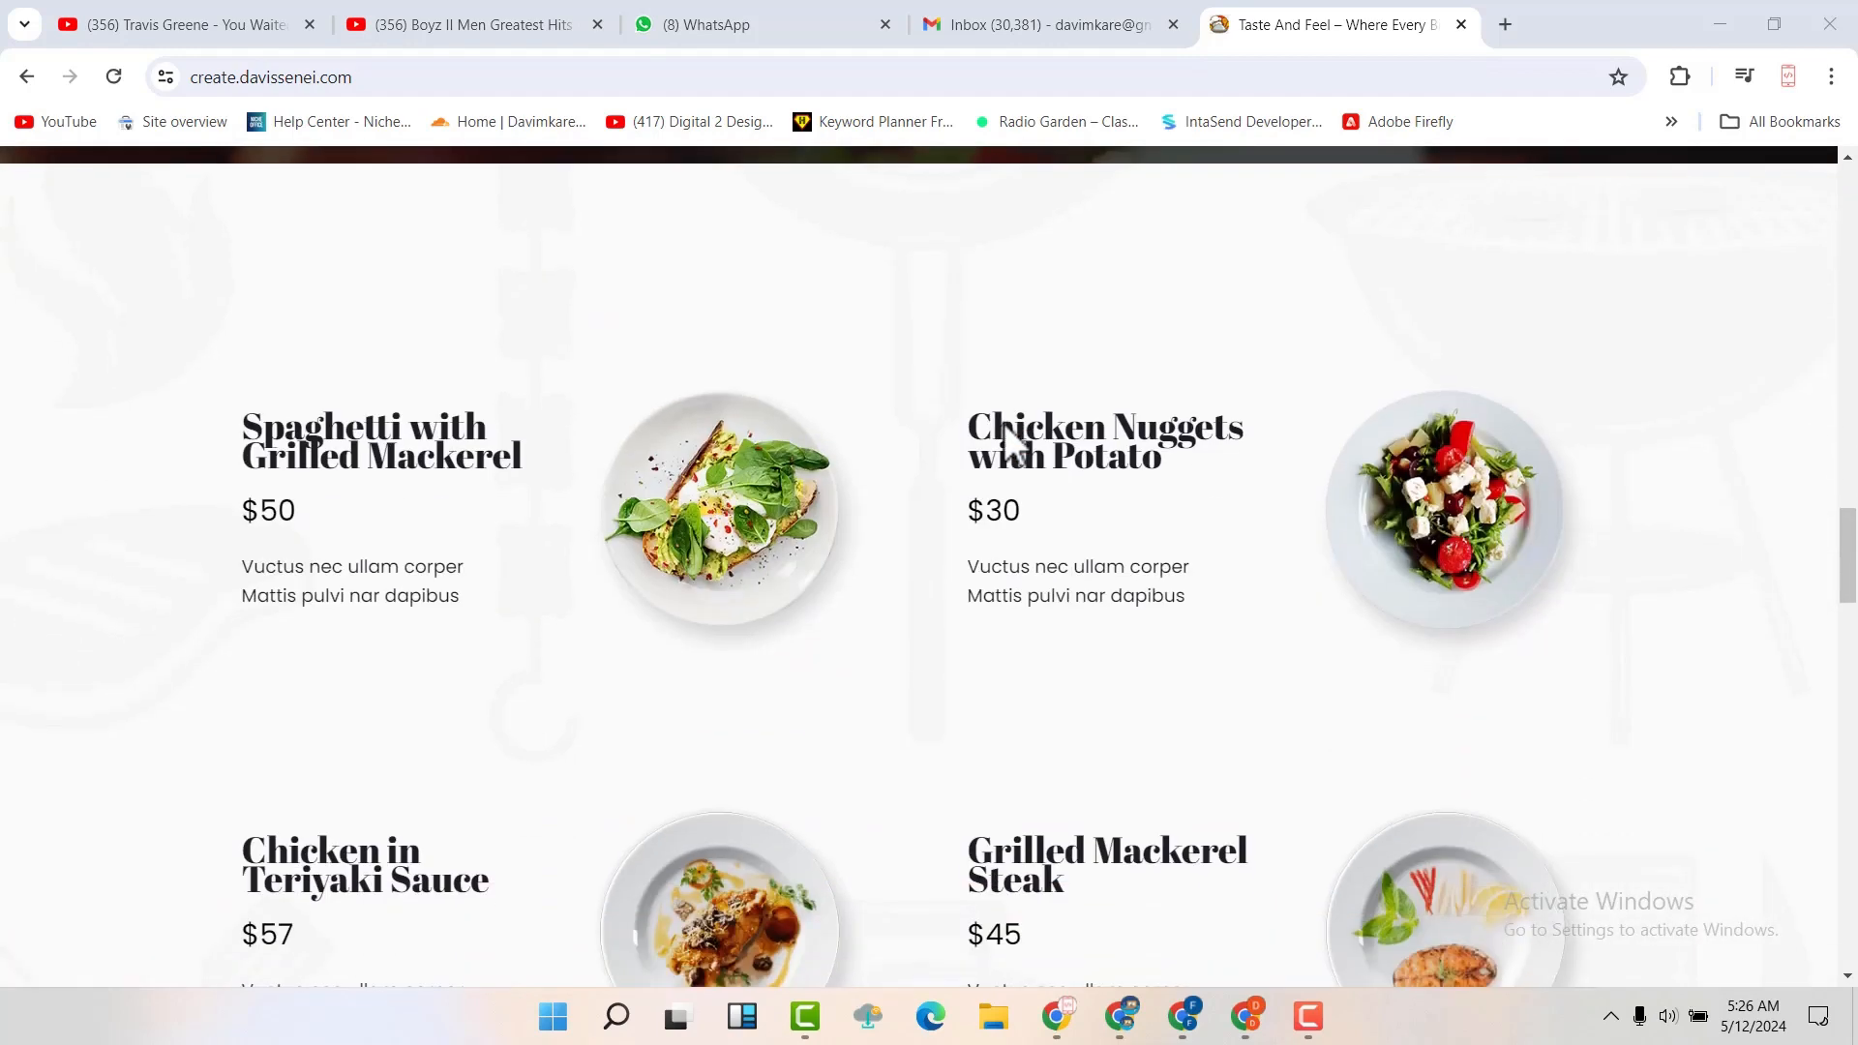
pyautogui.scroll(-1, 1002, 422)
pyautogui.scroll(-5, 1003, 422)
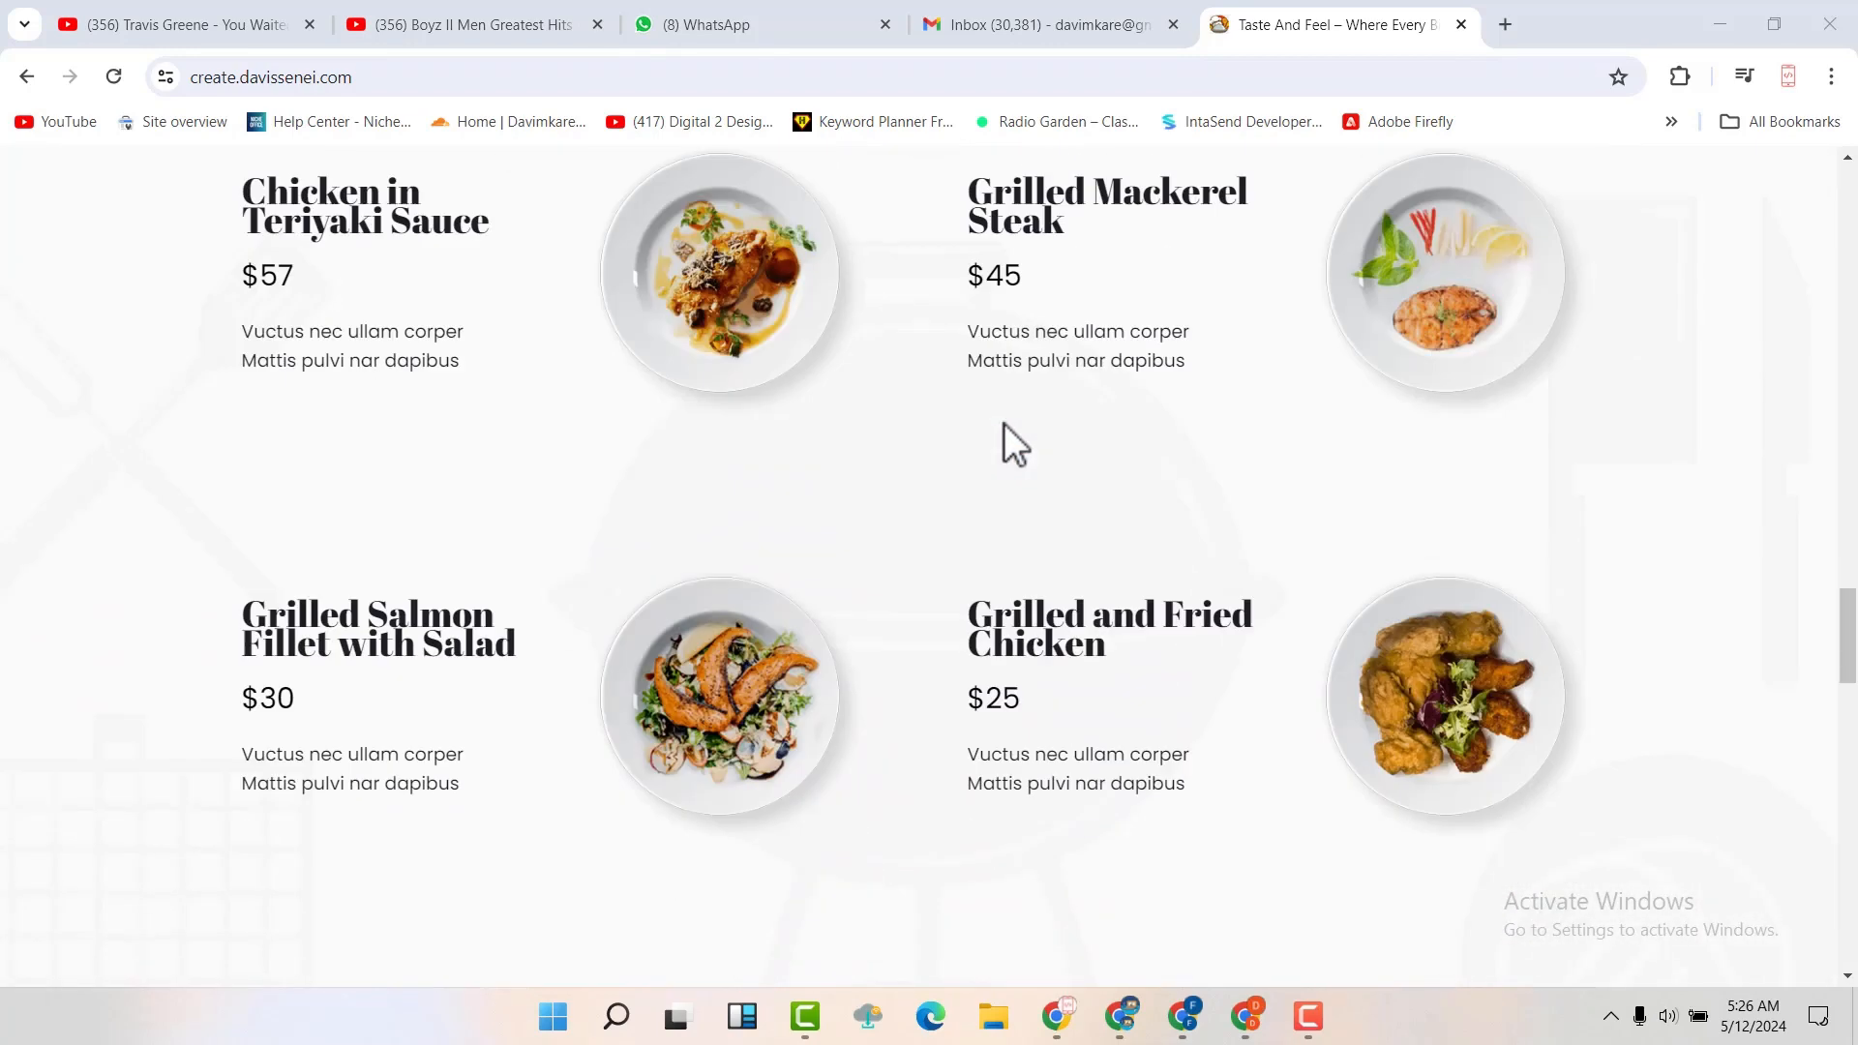
pyautogui.scroll(-9, 1002, 422)
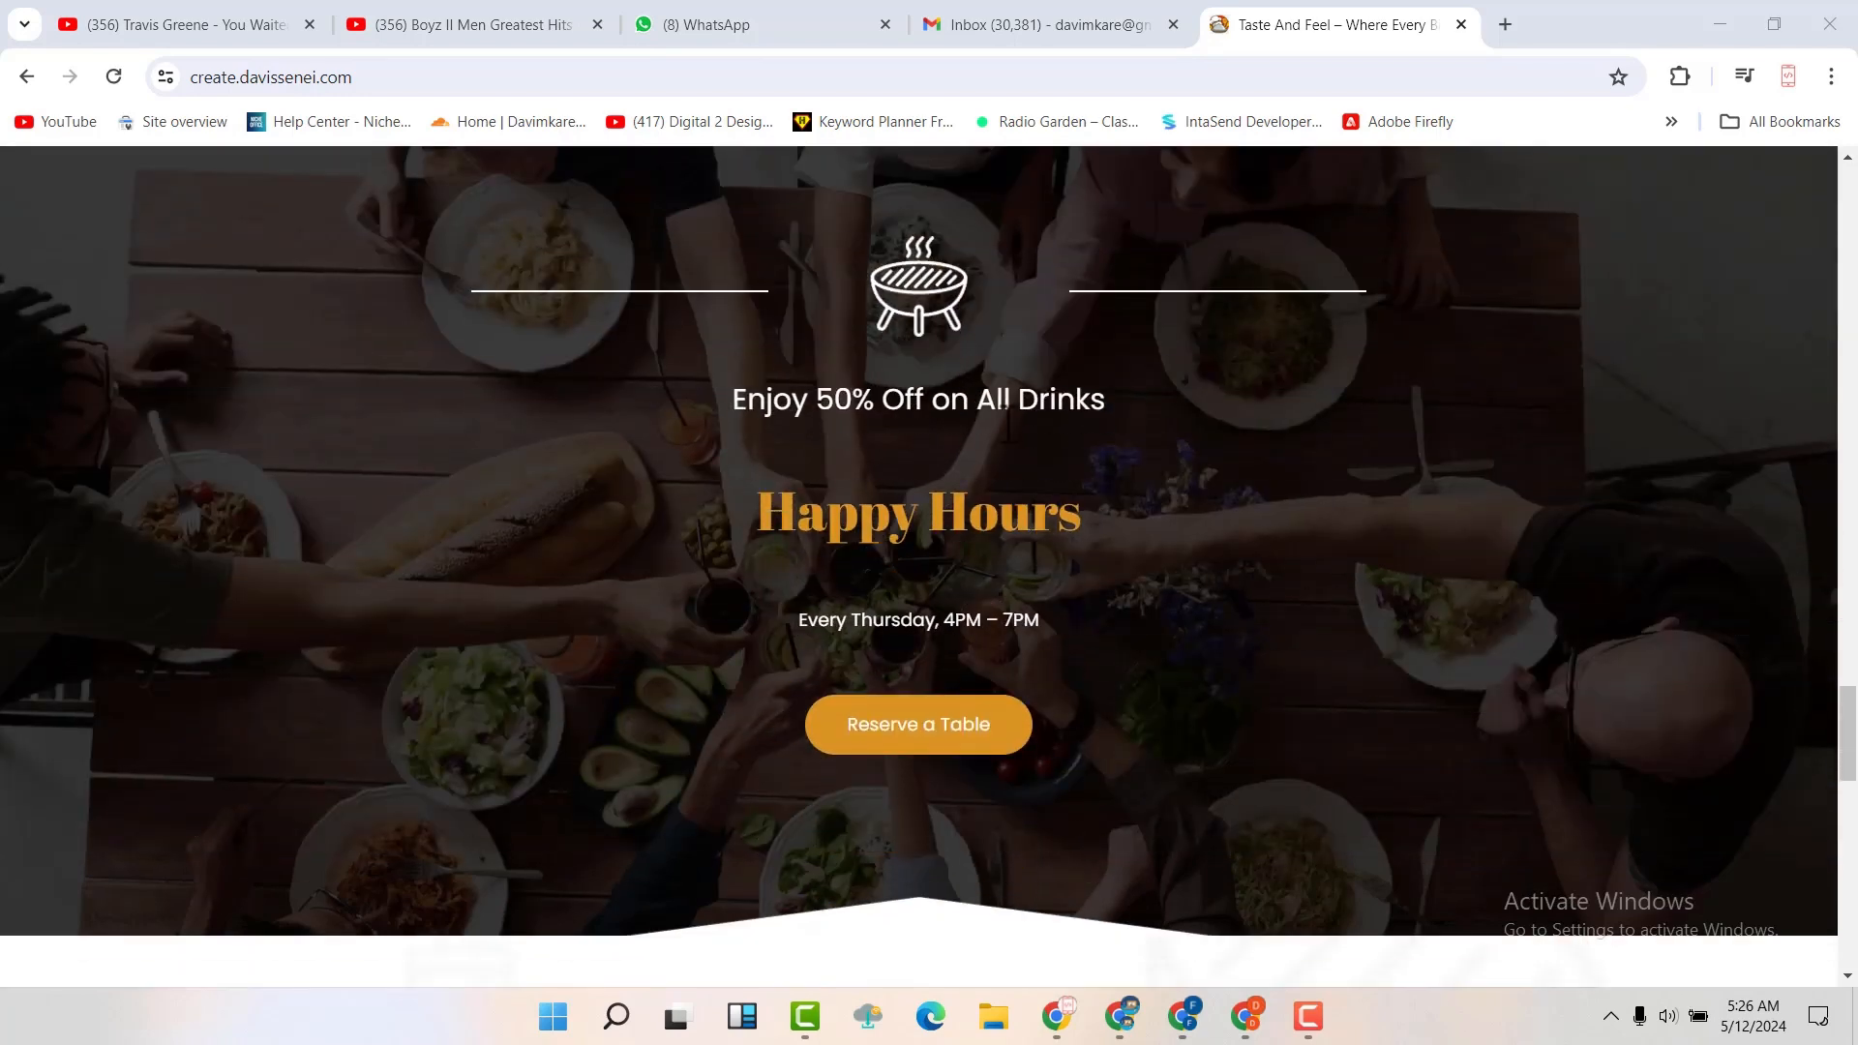
pyautogui.scroll(-13, 1003, 421)
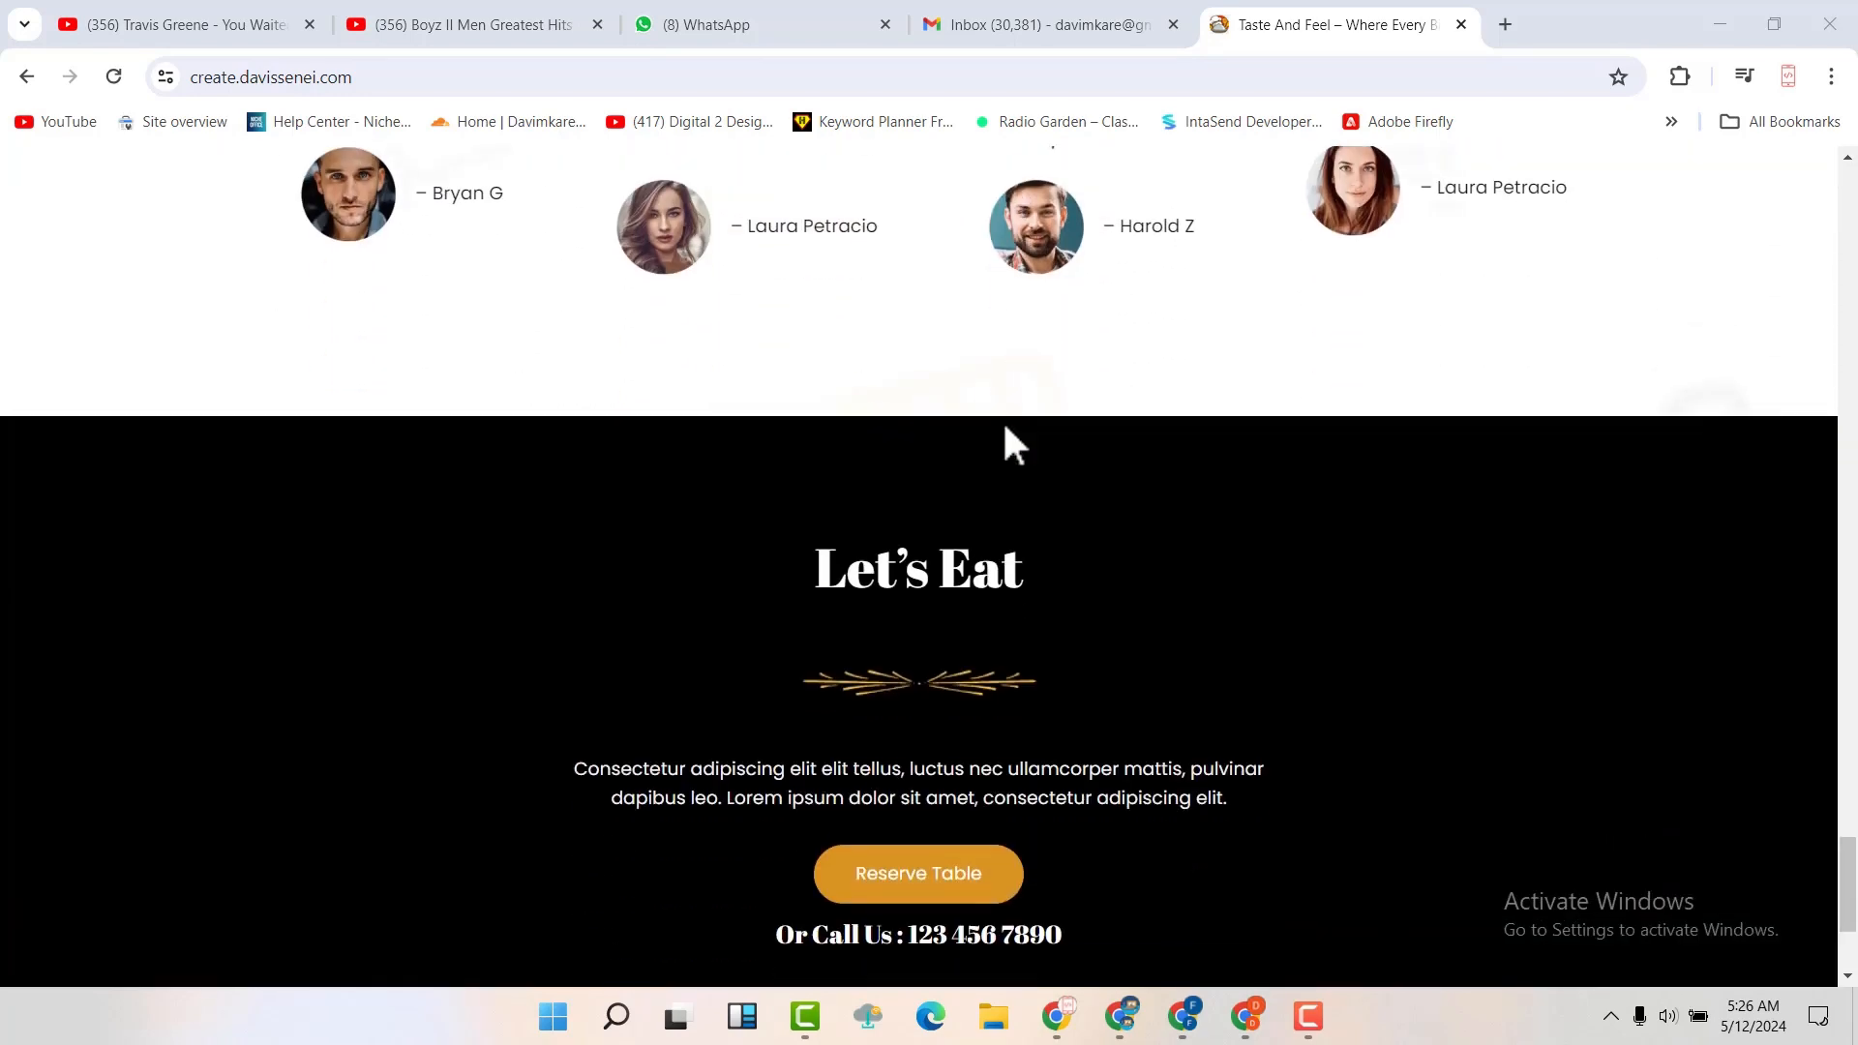
pyautogui.scroll(-3, 1005, 426)
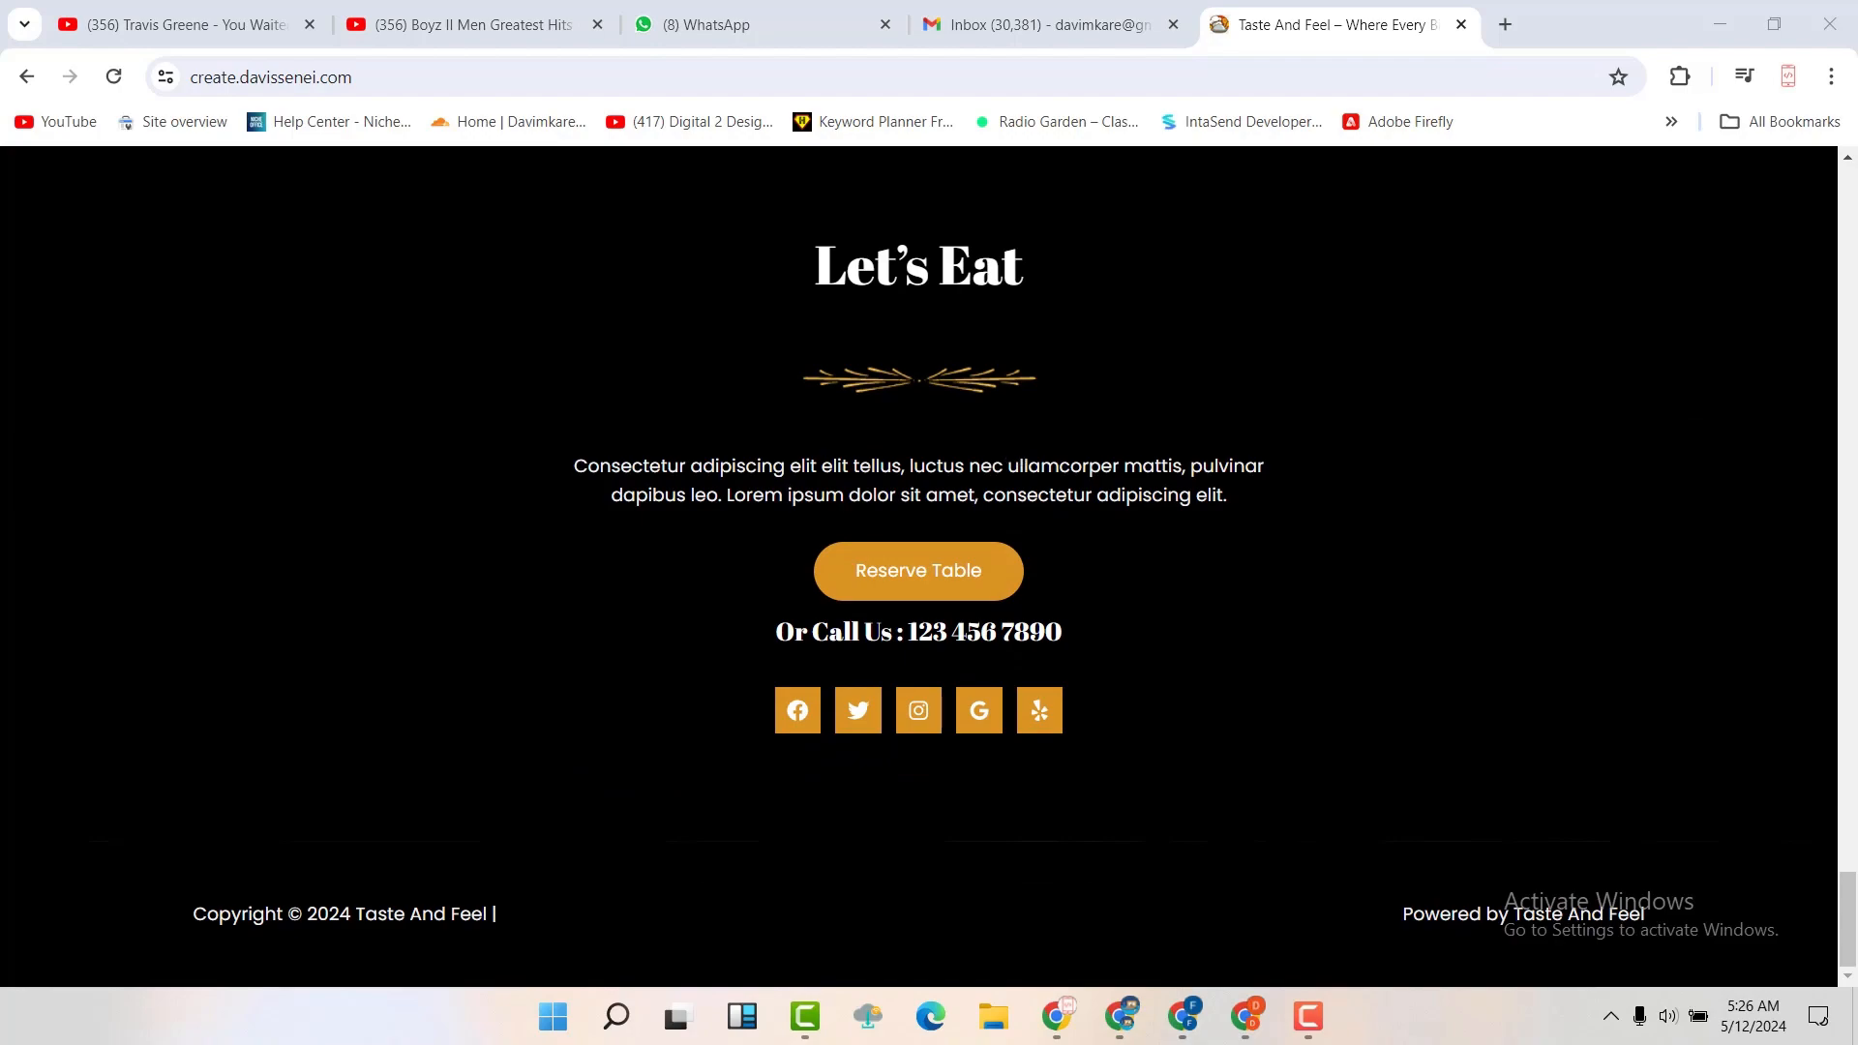
# Return to the start of the home page and examine its banner, The BBQ Place, Featured On and Featured Delicacies sections
pyautogui.moveTo(1854, 907); pyautogui.dragTo(1856, 157)
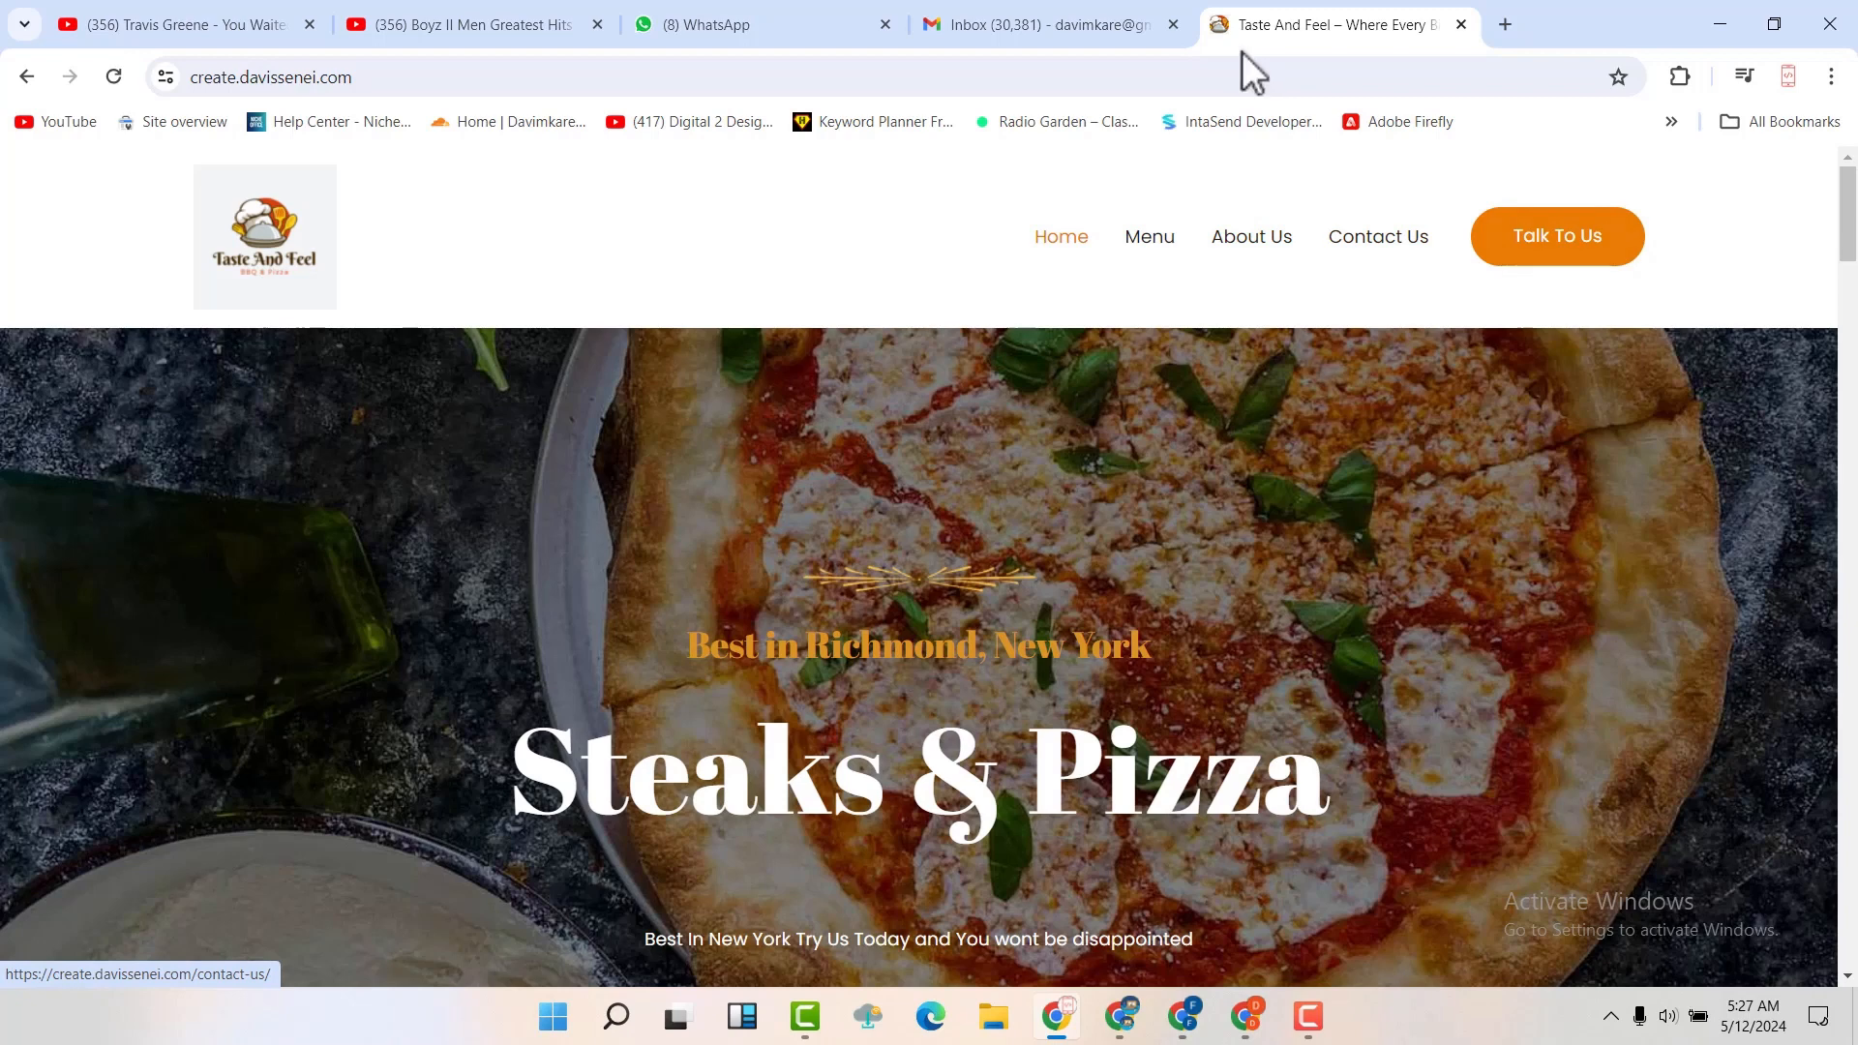
pyautogui.scroll(-1, 1083, 195)
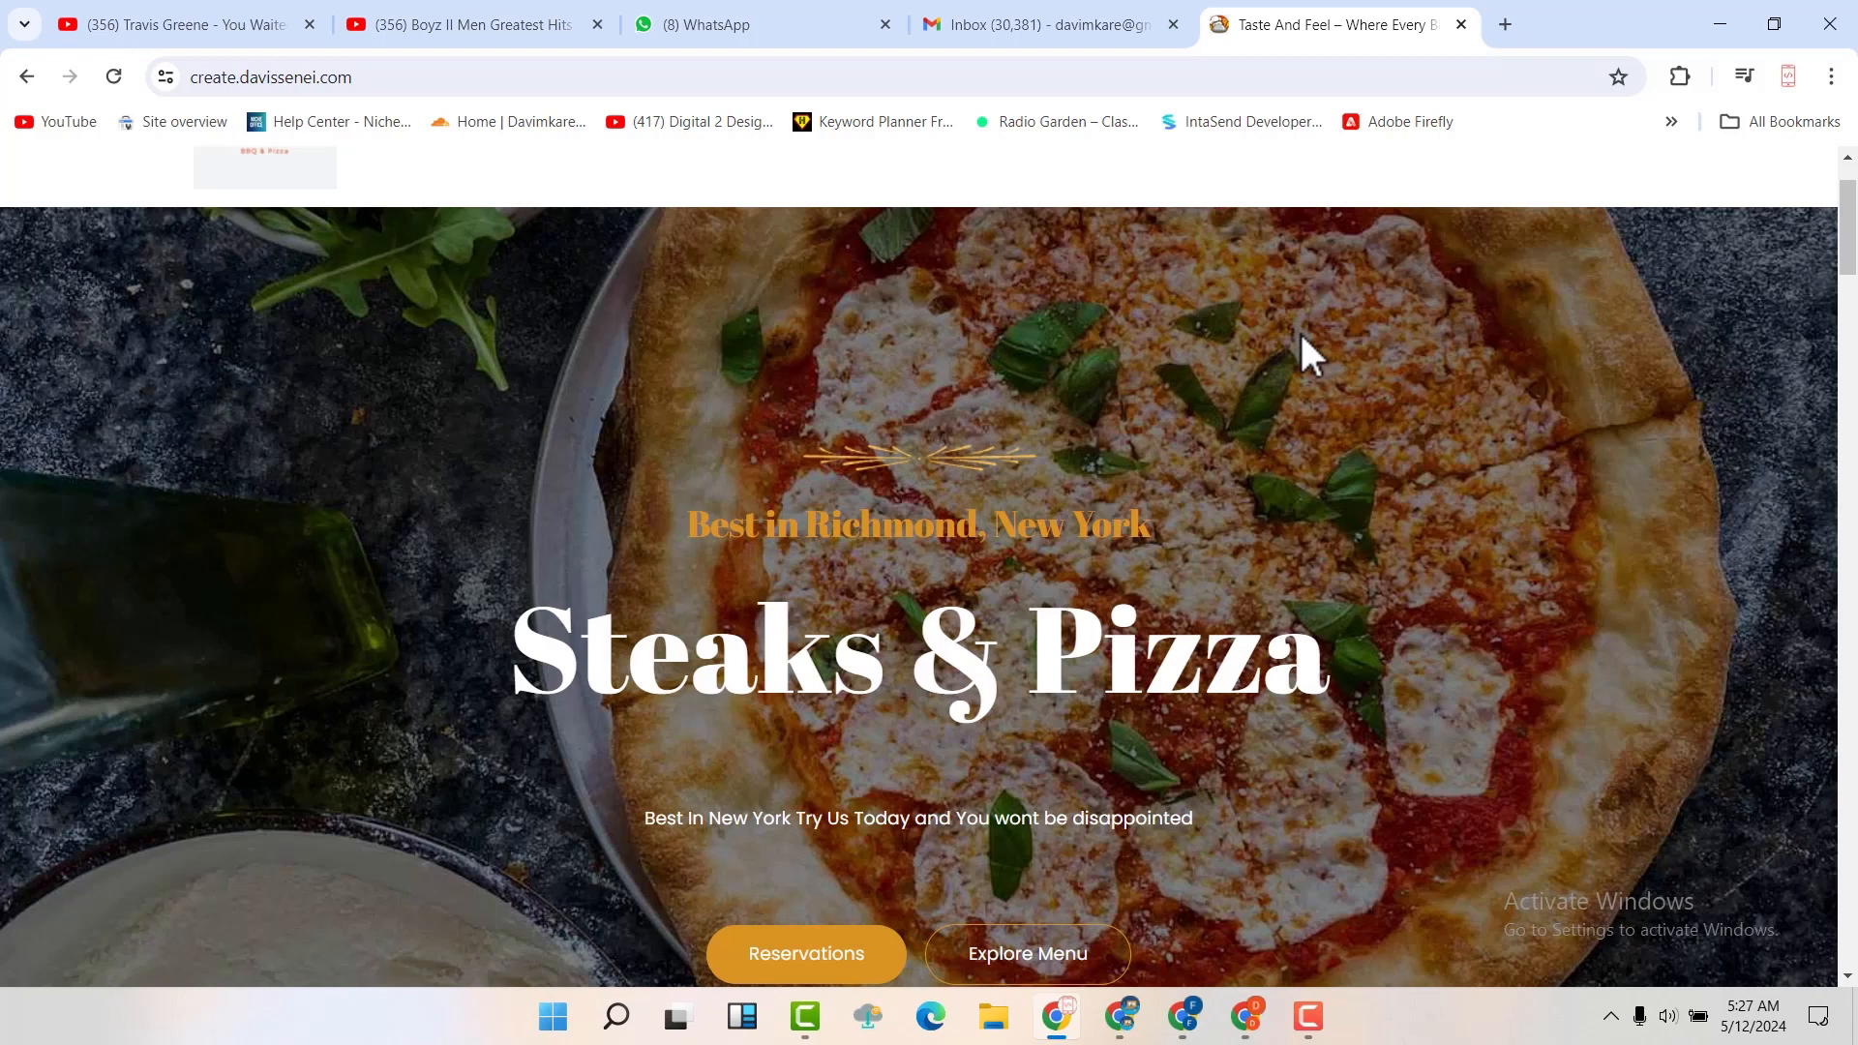
pyautogui.scroll(-1, 1307, 354)
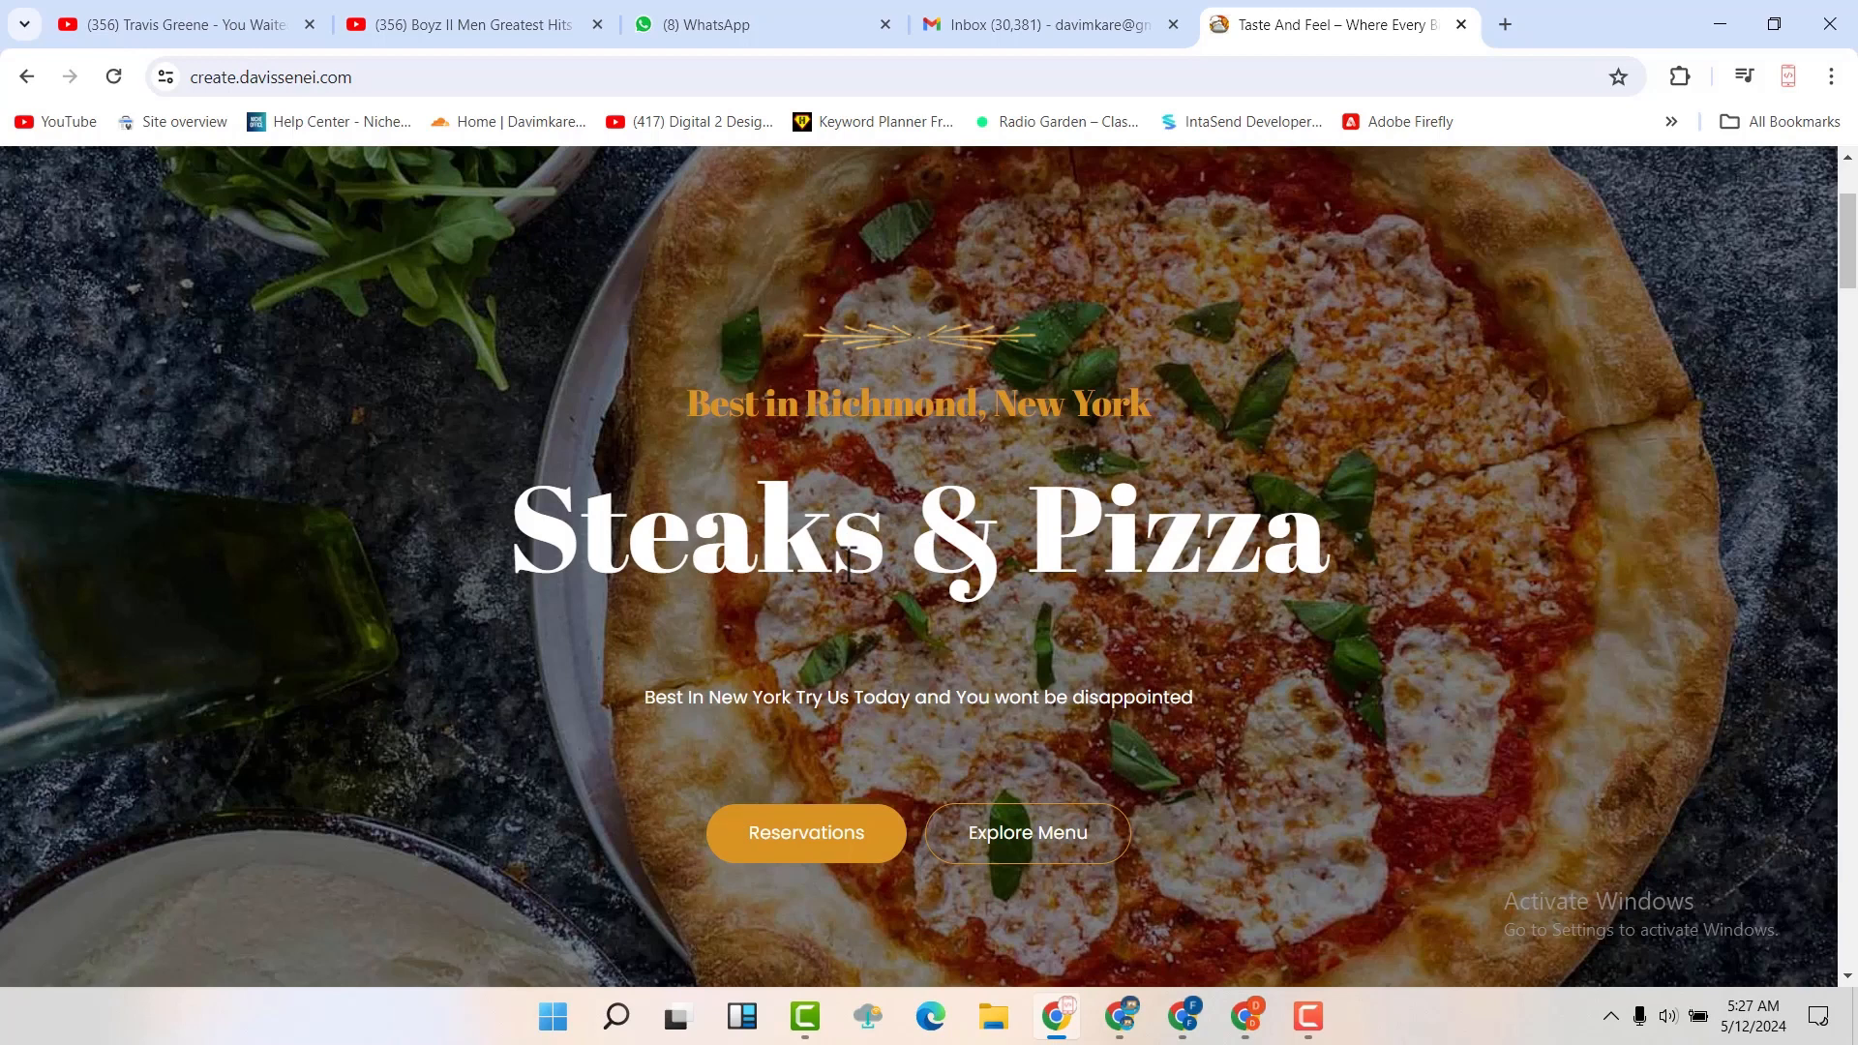
pyautogui.scroll(-7, 849, 566)
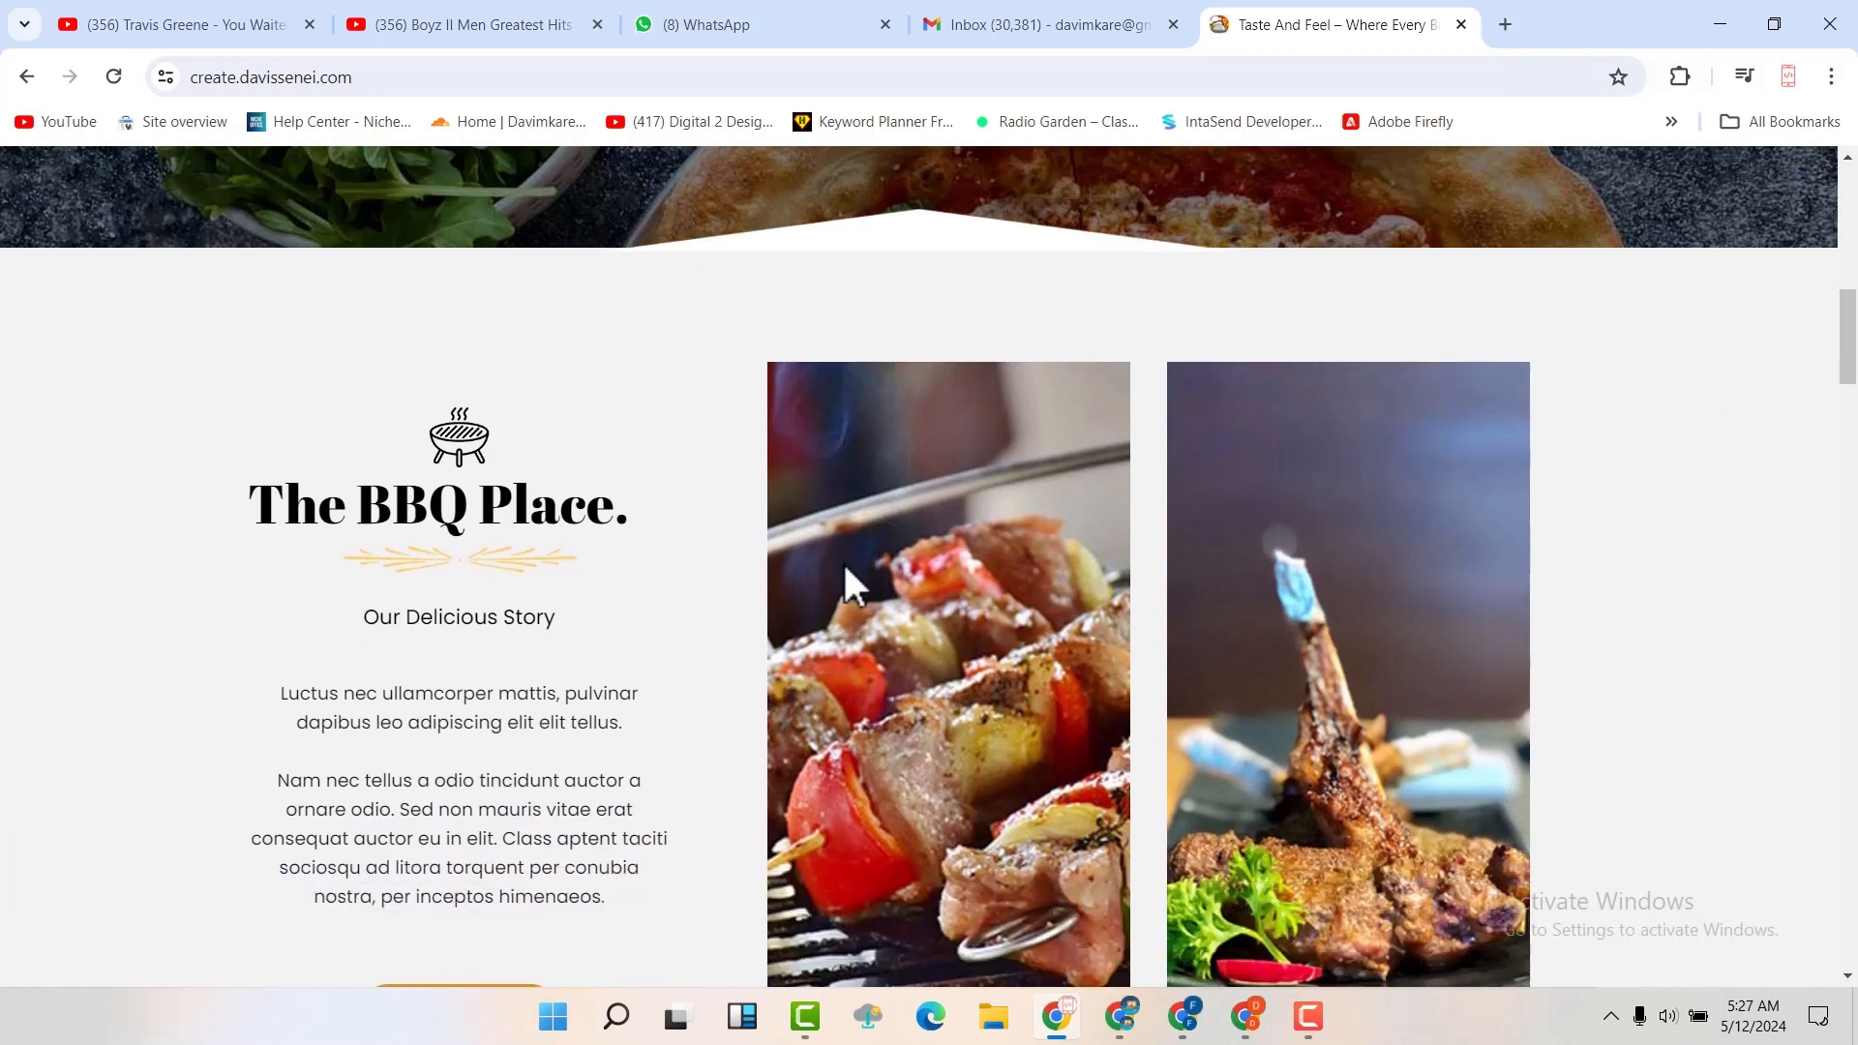
pyautogui.scroll(-1, 845, 567)
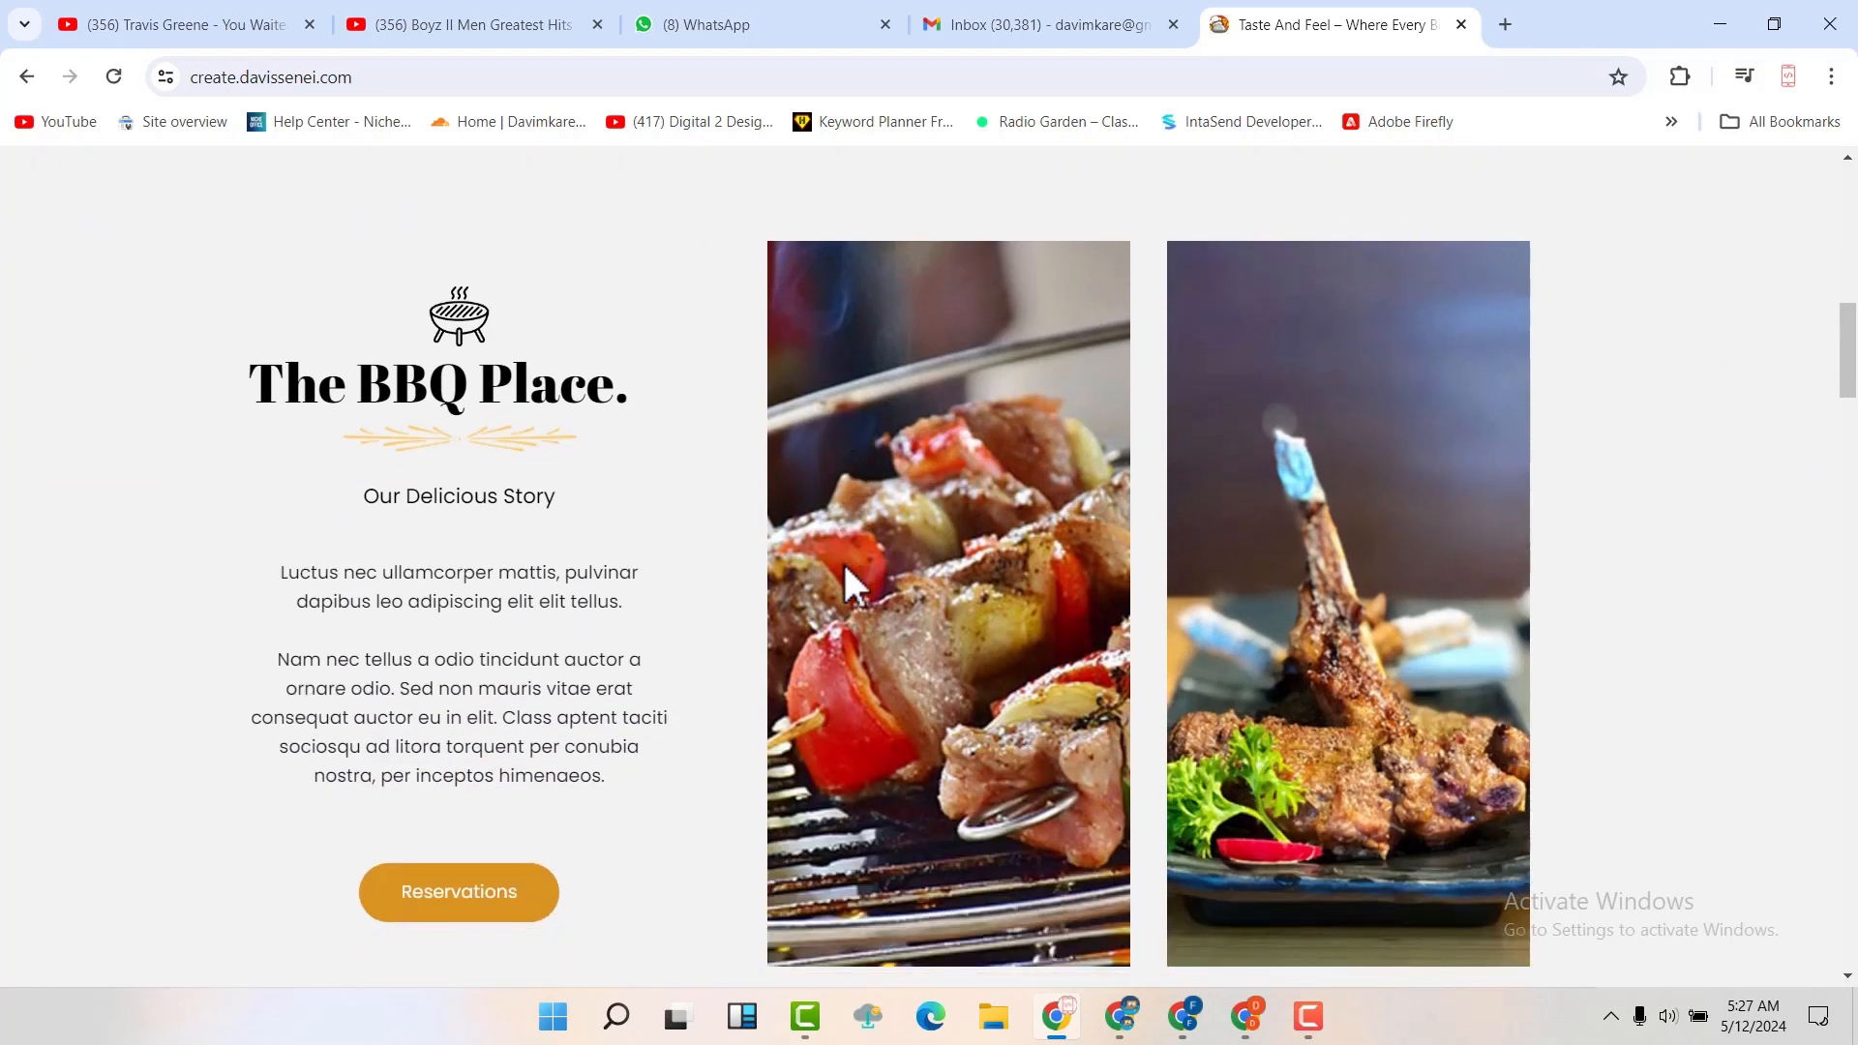
pyautogui.scroll(-5, 995, 557)
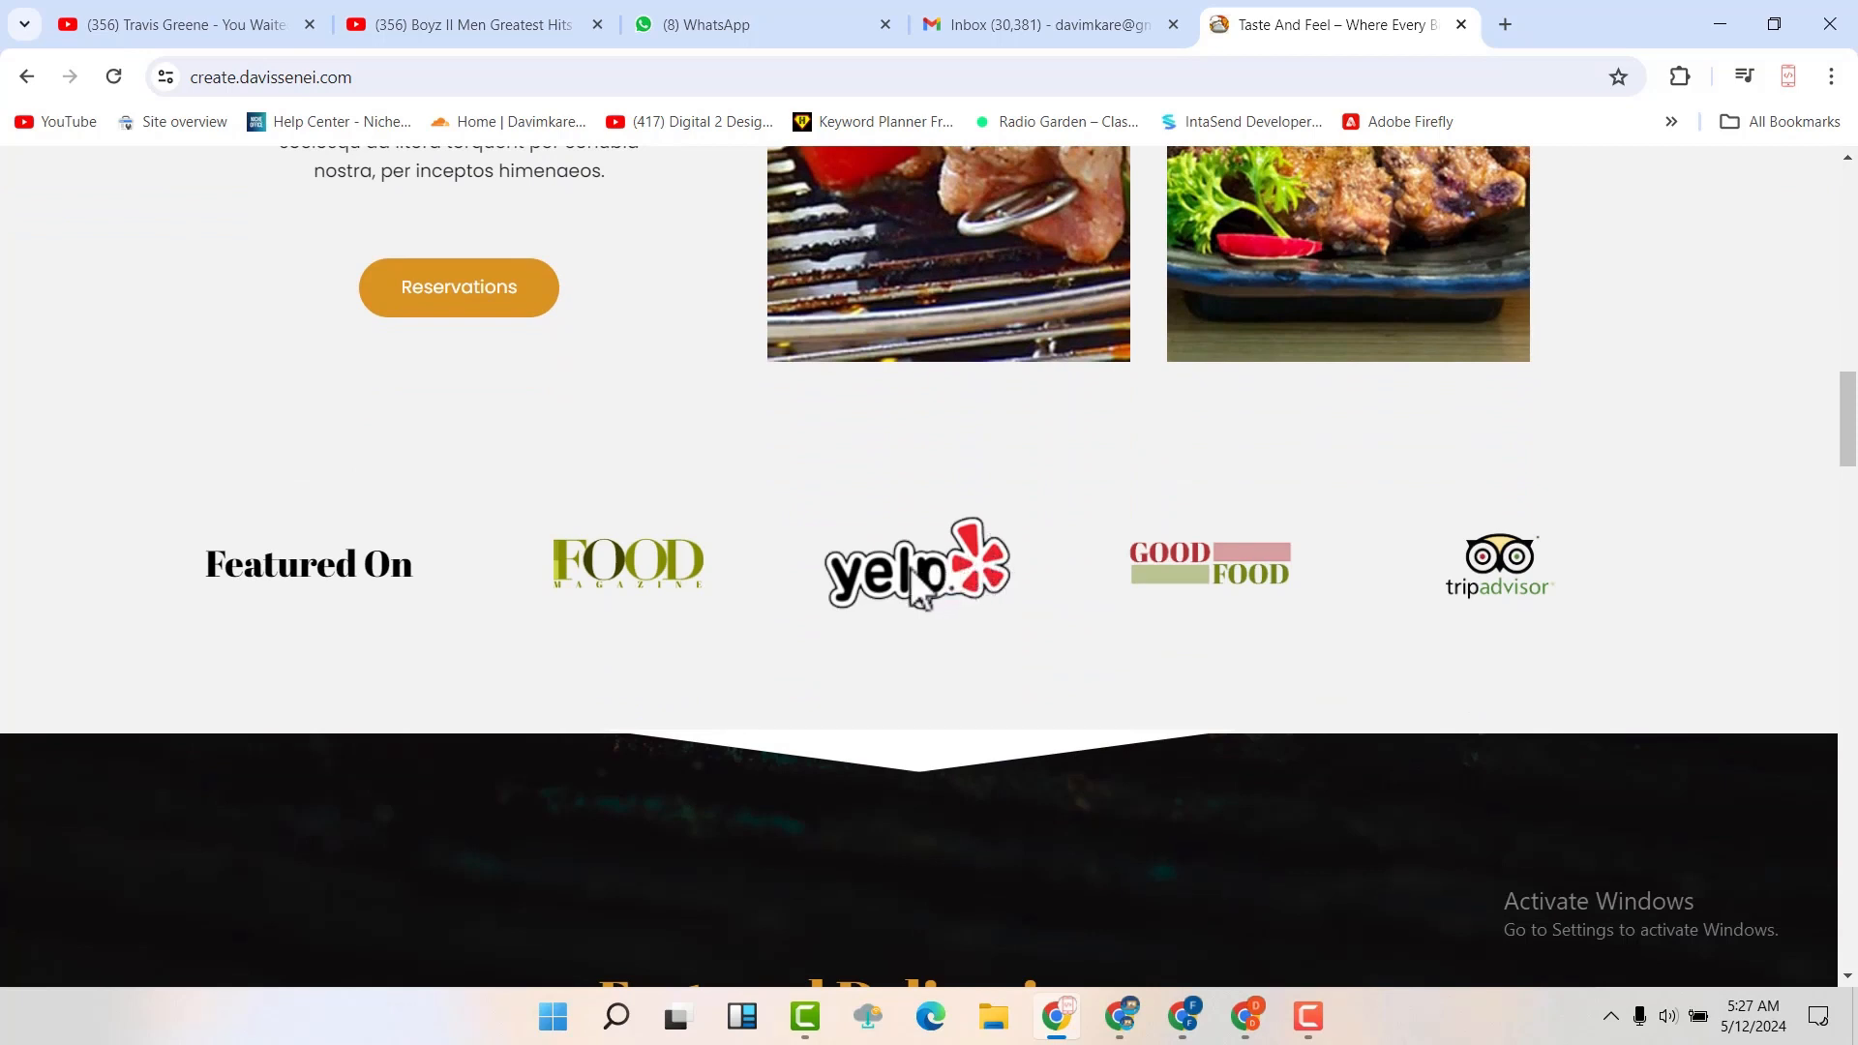
pyautogui.scroll(-5, 846, 580)
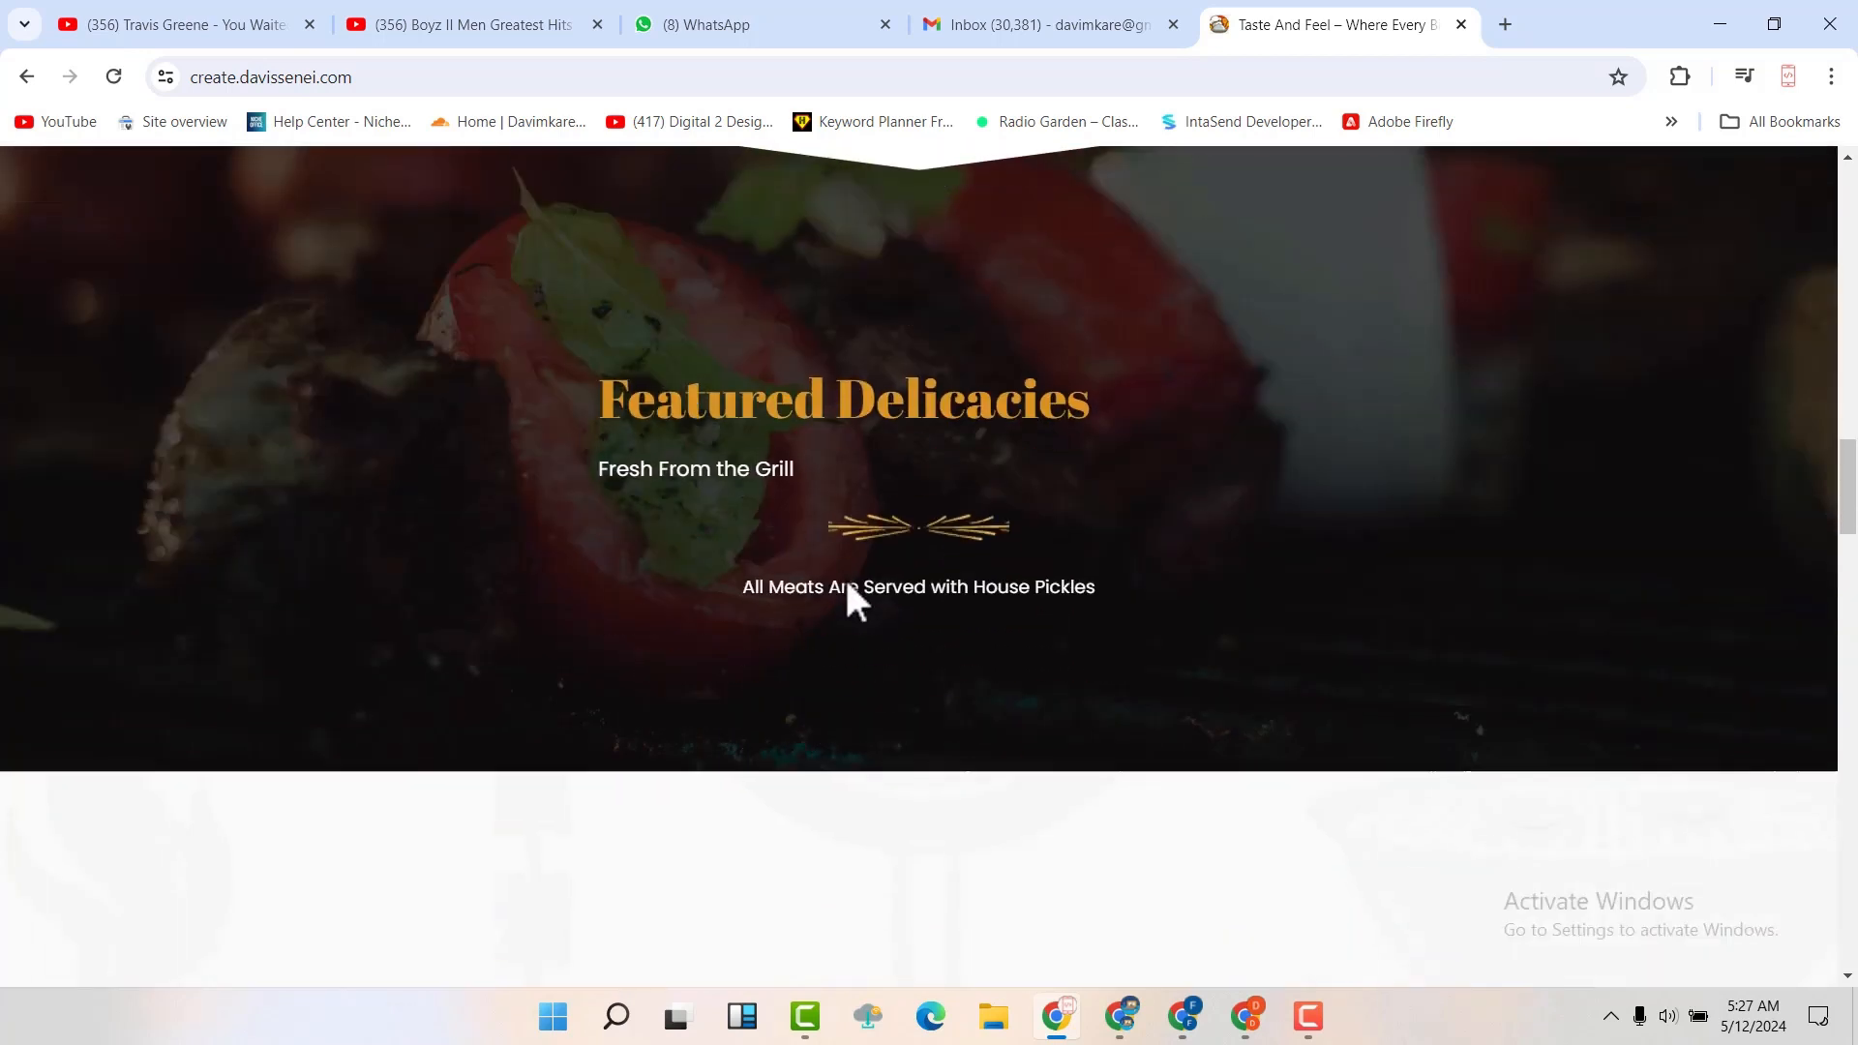
pyautogui.scroll(-3, 846, 581)
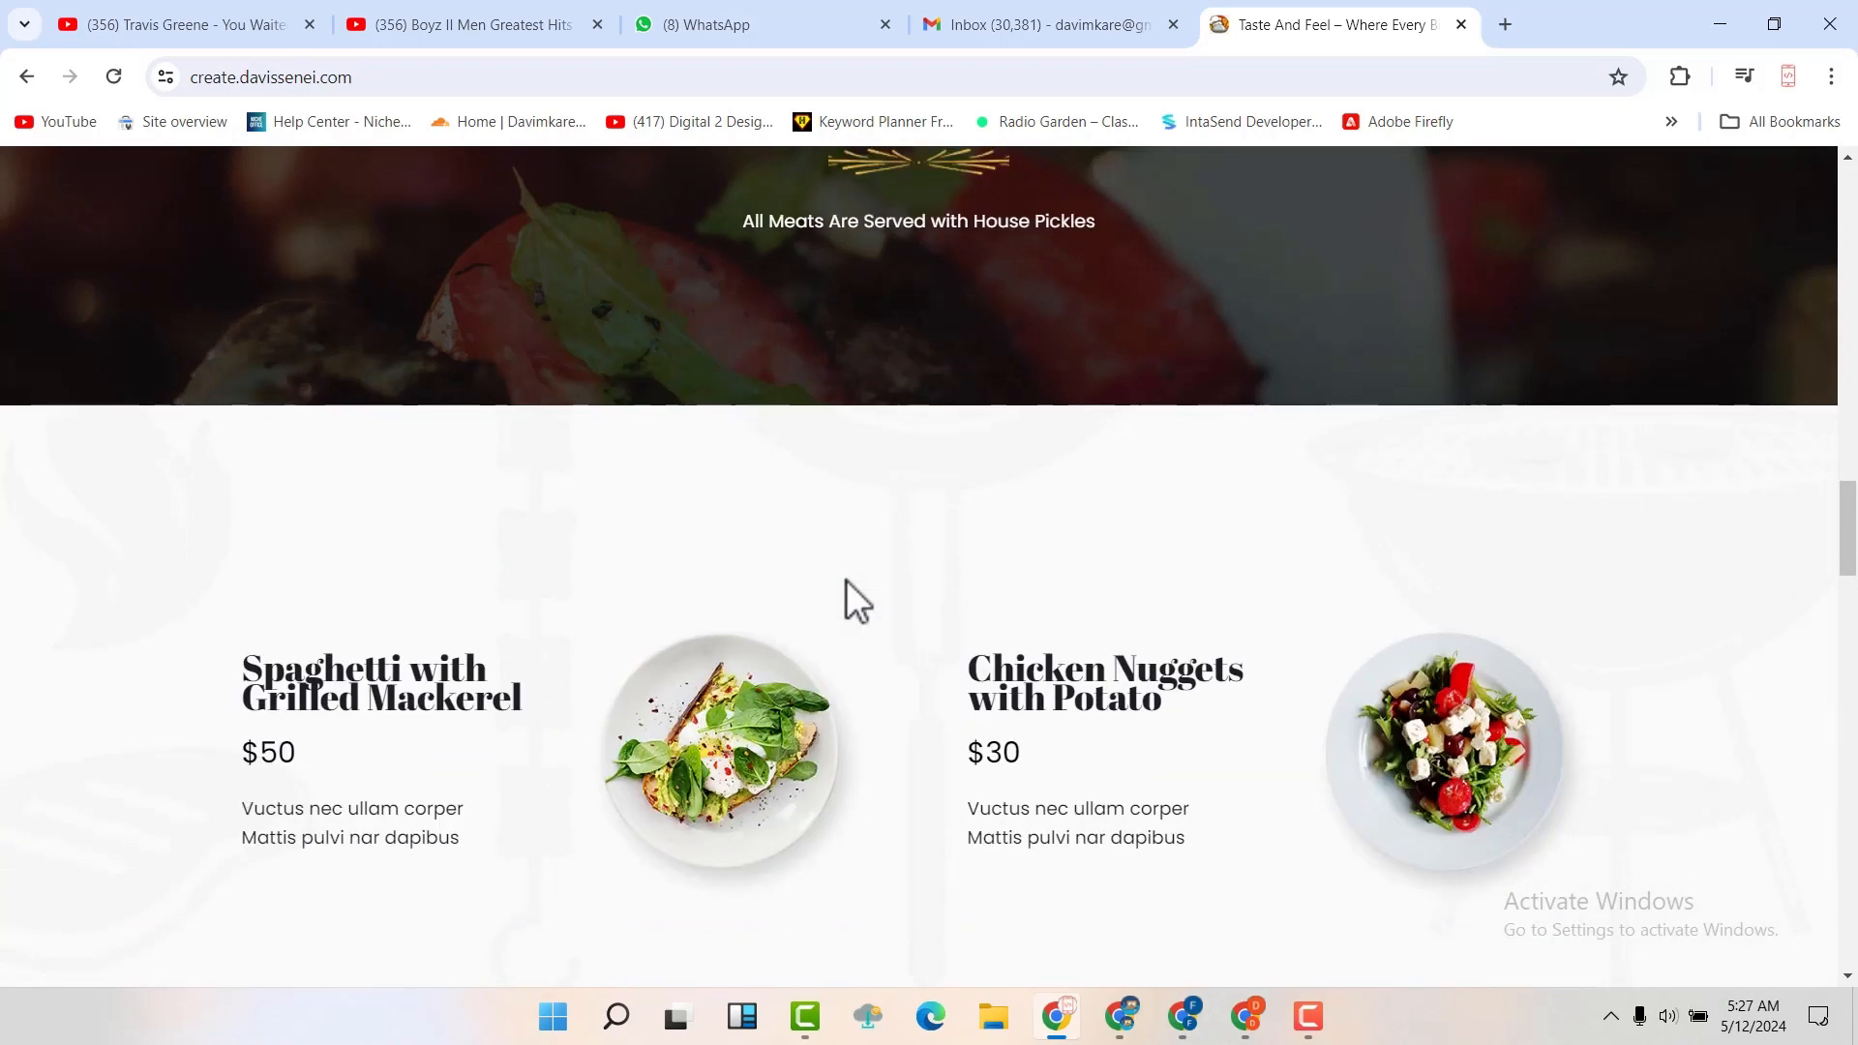
# Examine the home page's priced dishes, Happy Hours offer, customer testimonials and Let's Eat footer
pyautogui.scroll(-3, 845, 581)
pyautogui.scroll(4, 845, 580)
pyautogui.scroll(-2, 846, 581)
pyautogui.scroll(-2, 846, 601)
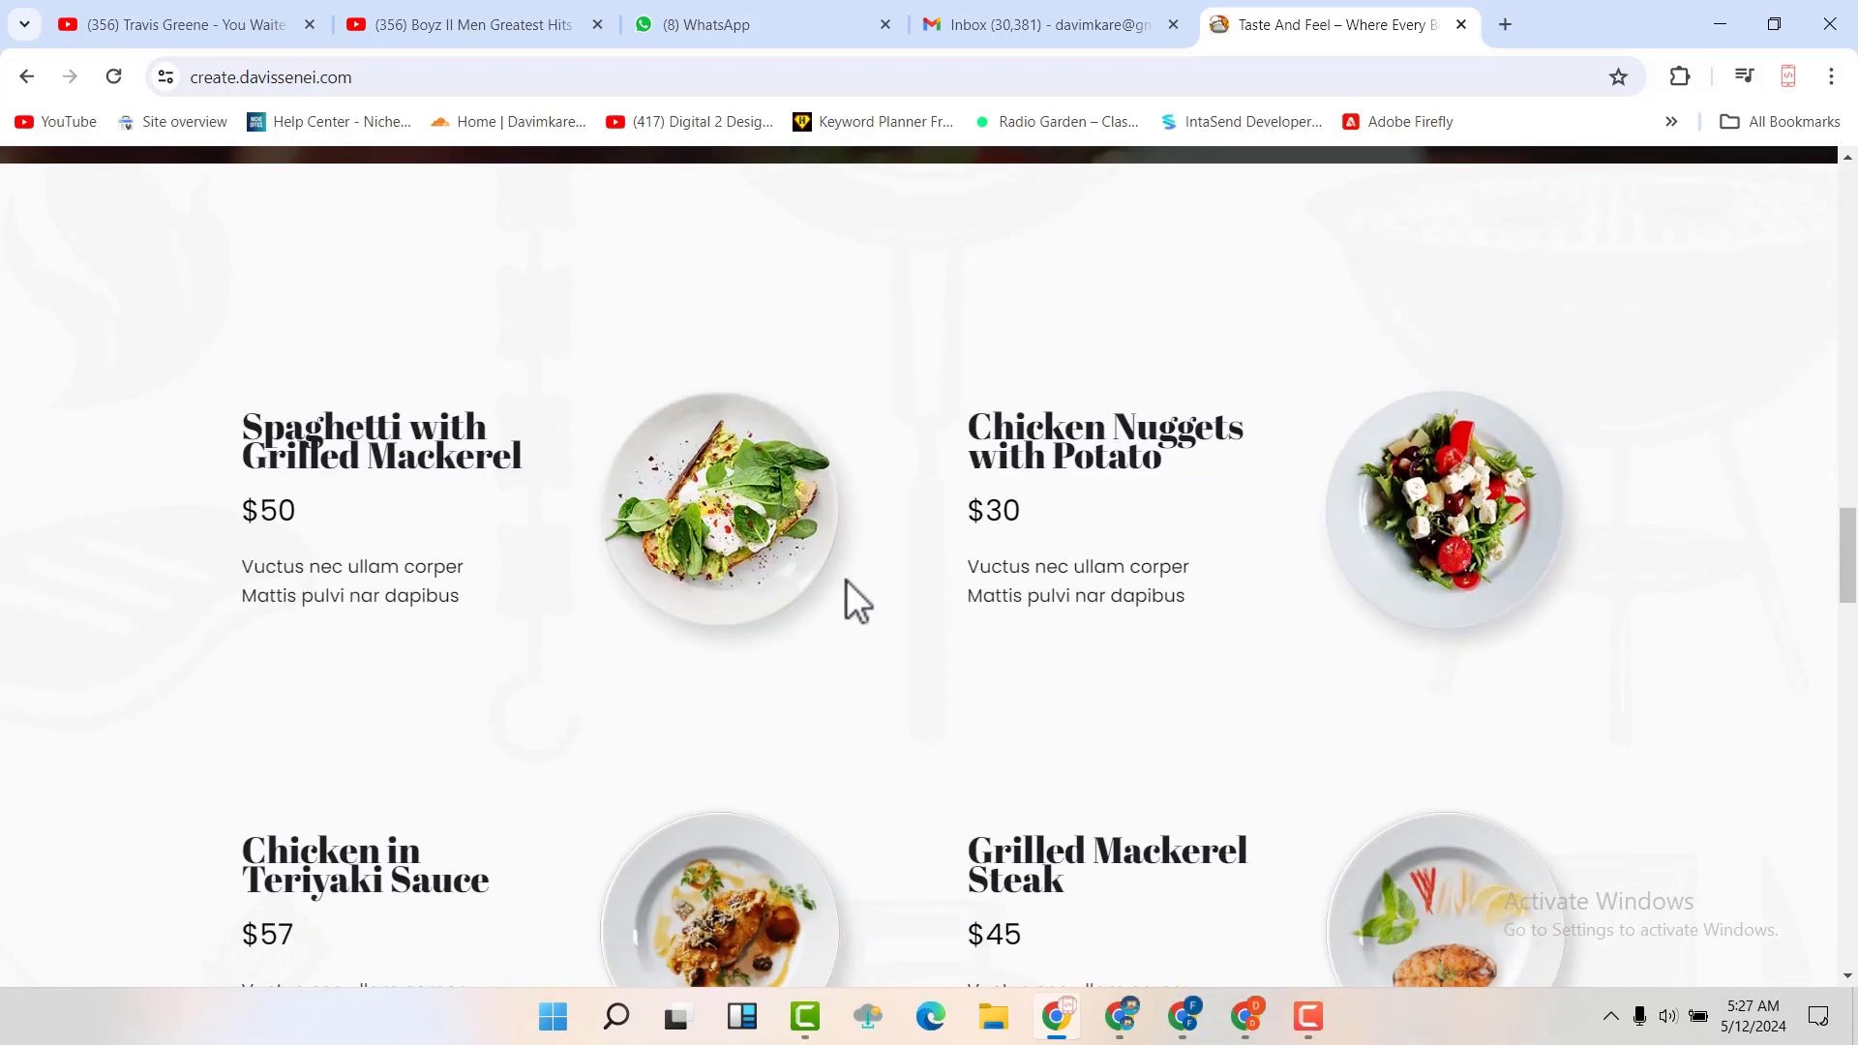
pyautogui.scroll(-5, 993, 613)
pyautogui.scroll(-8, 1152, 596)
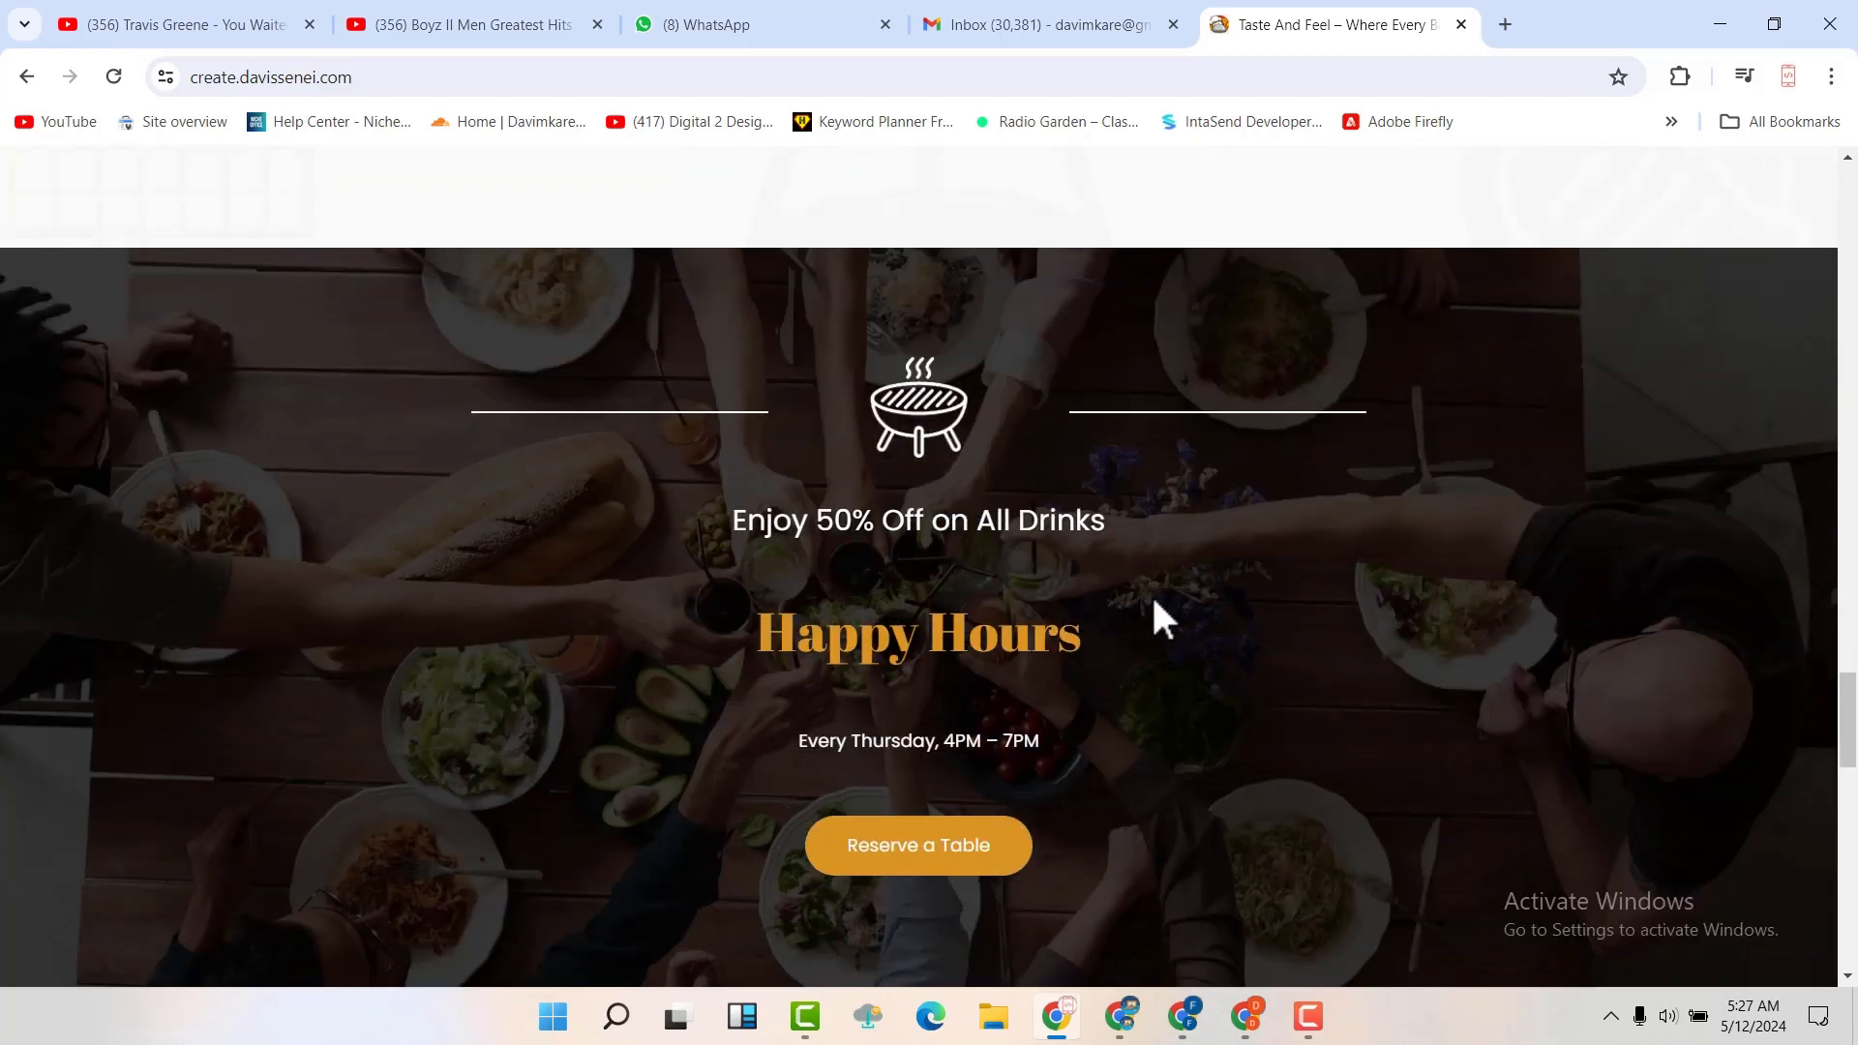
pyautogui.scroll(-7, 1123, 595)
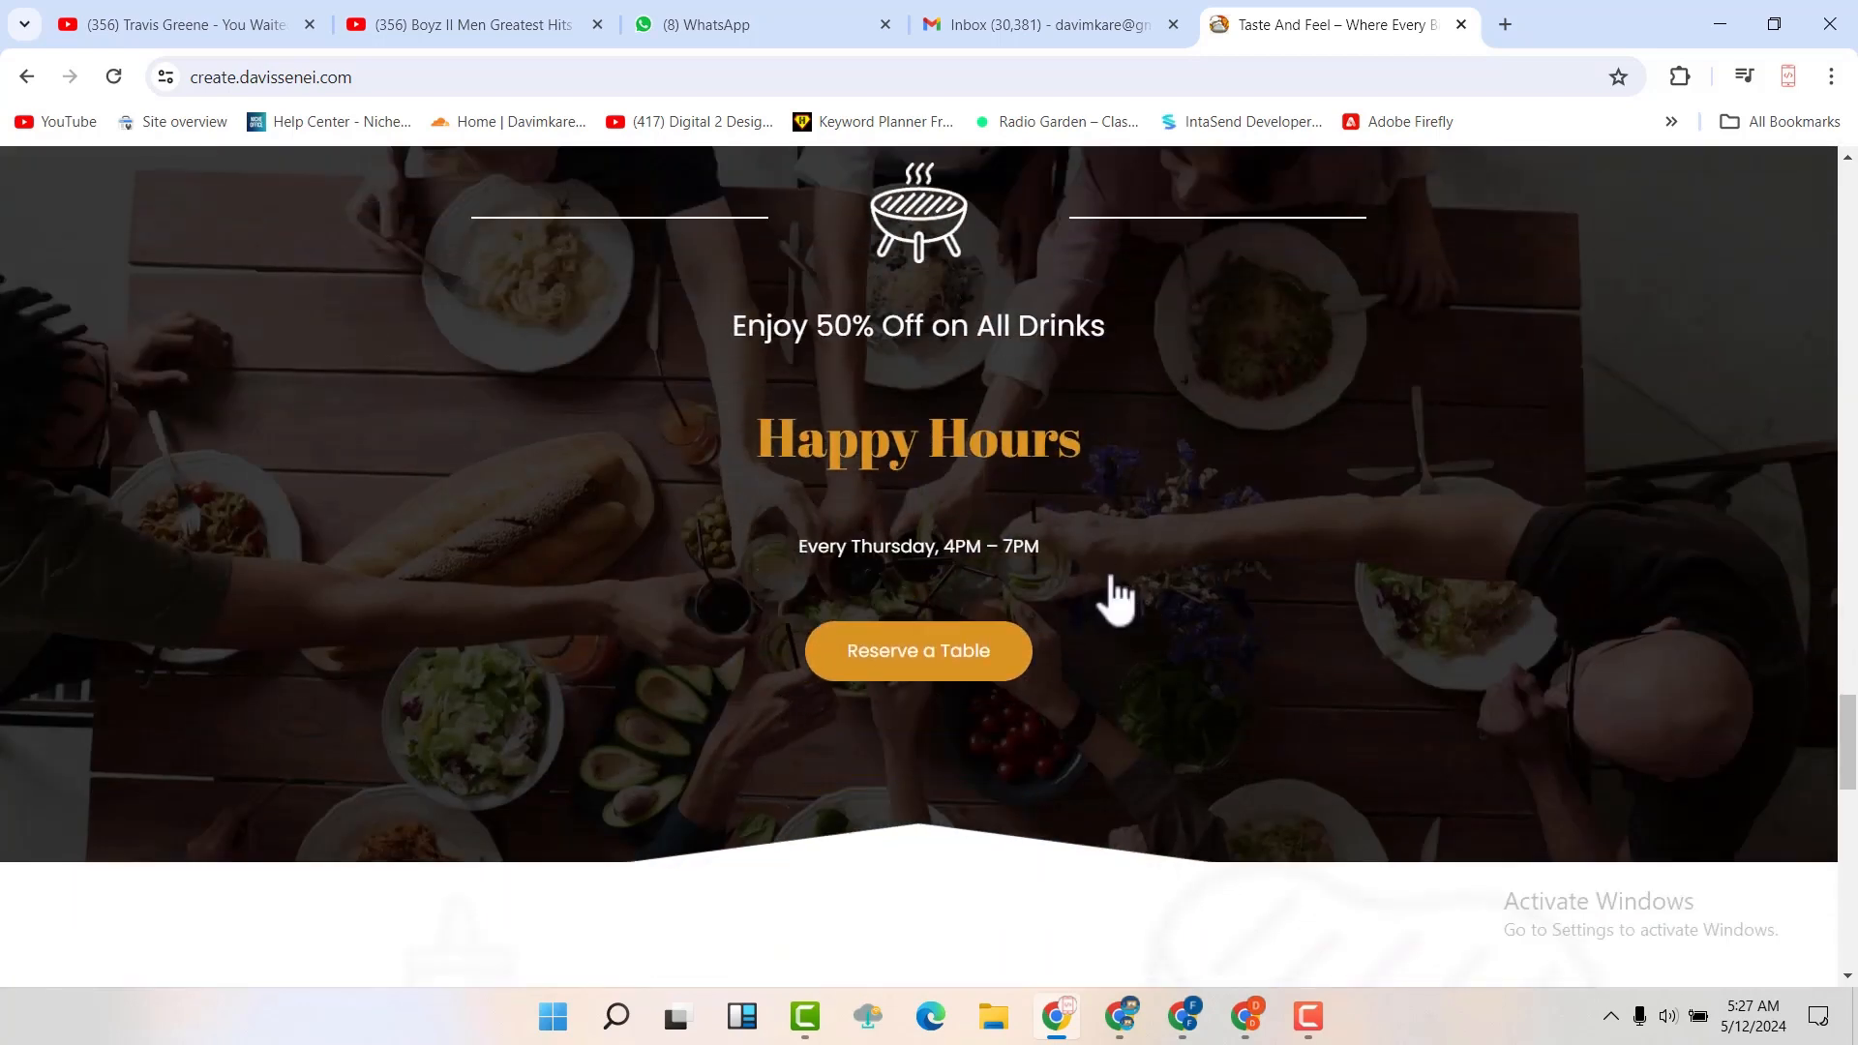
pyautogui.scroll(-1, 1102, 571)
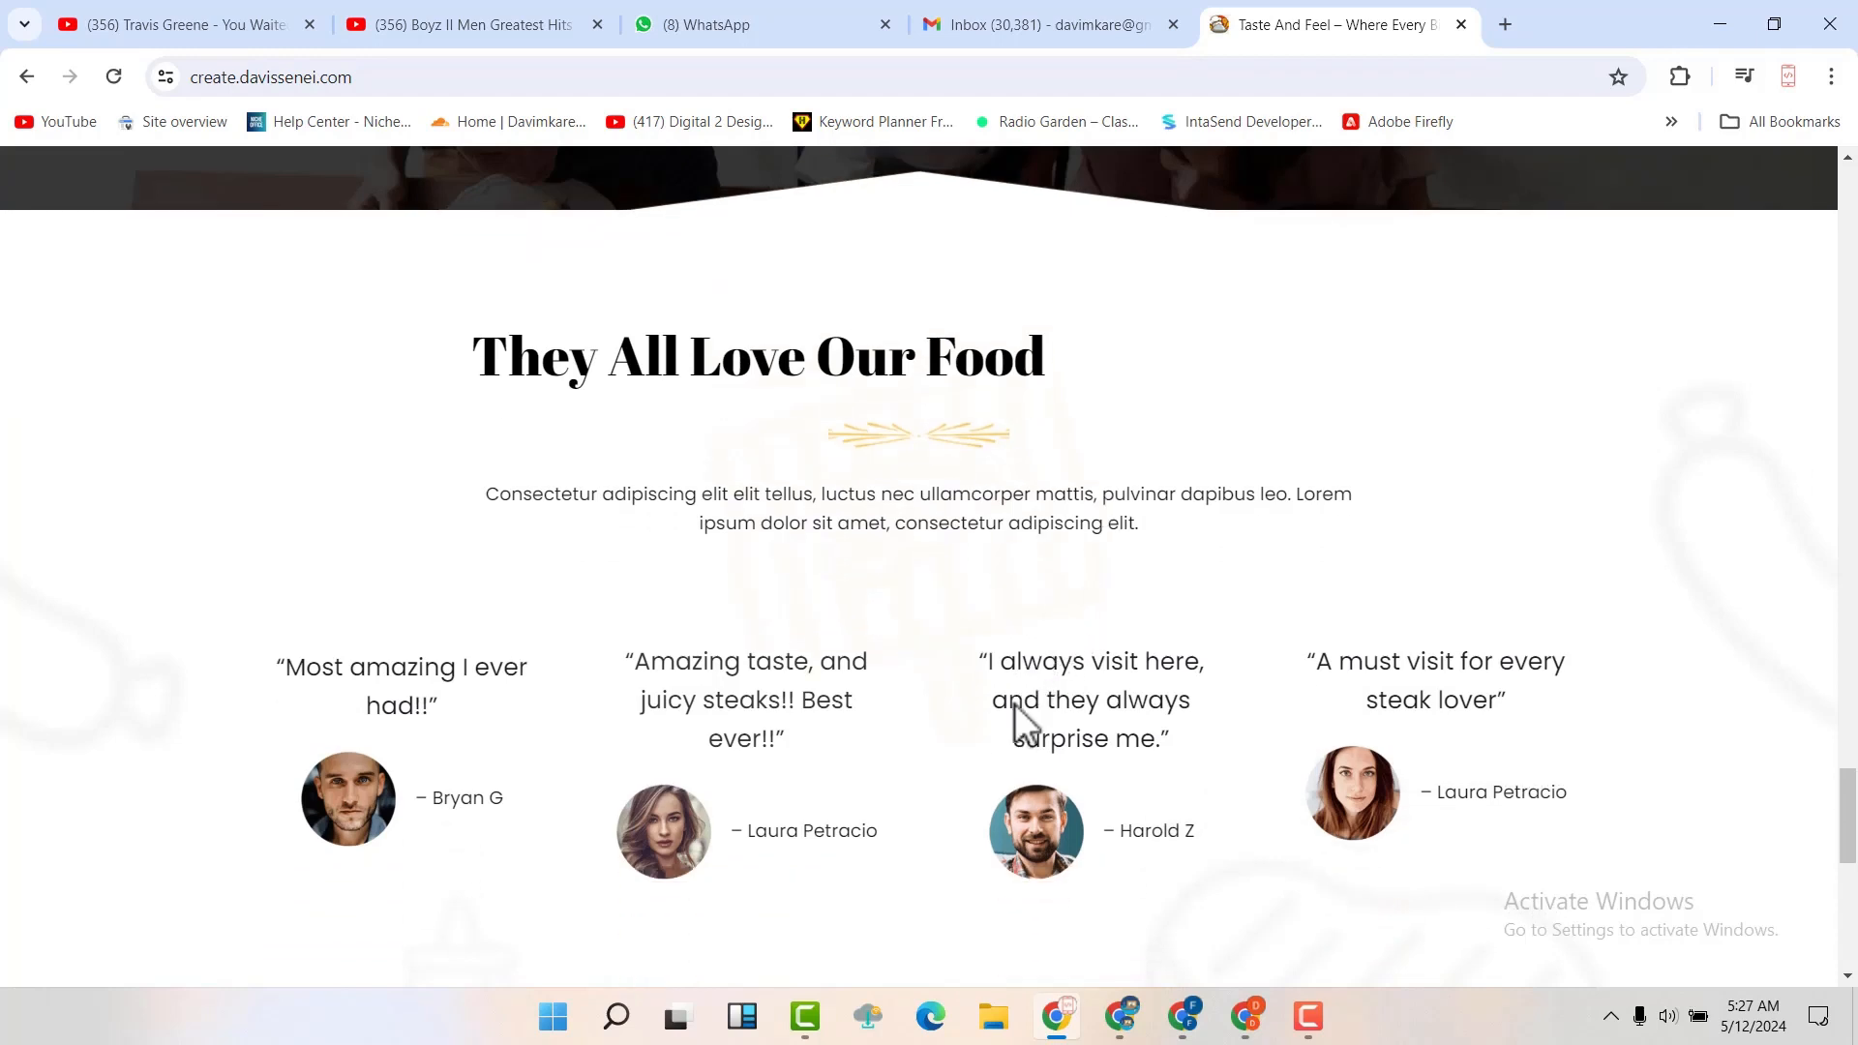
pyautogui.scroll(-1, 1014, 704)
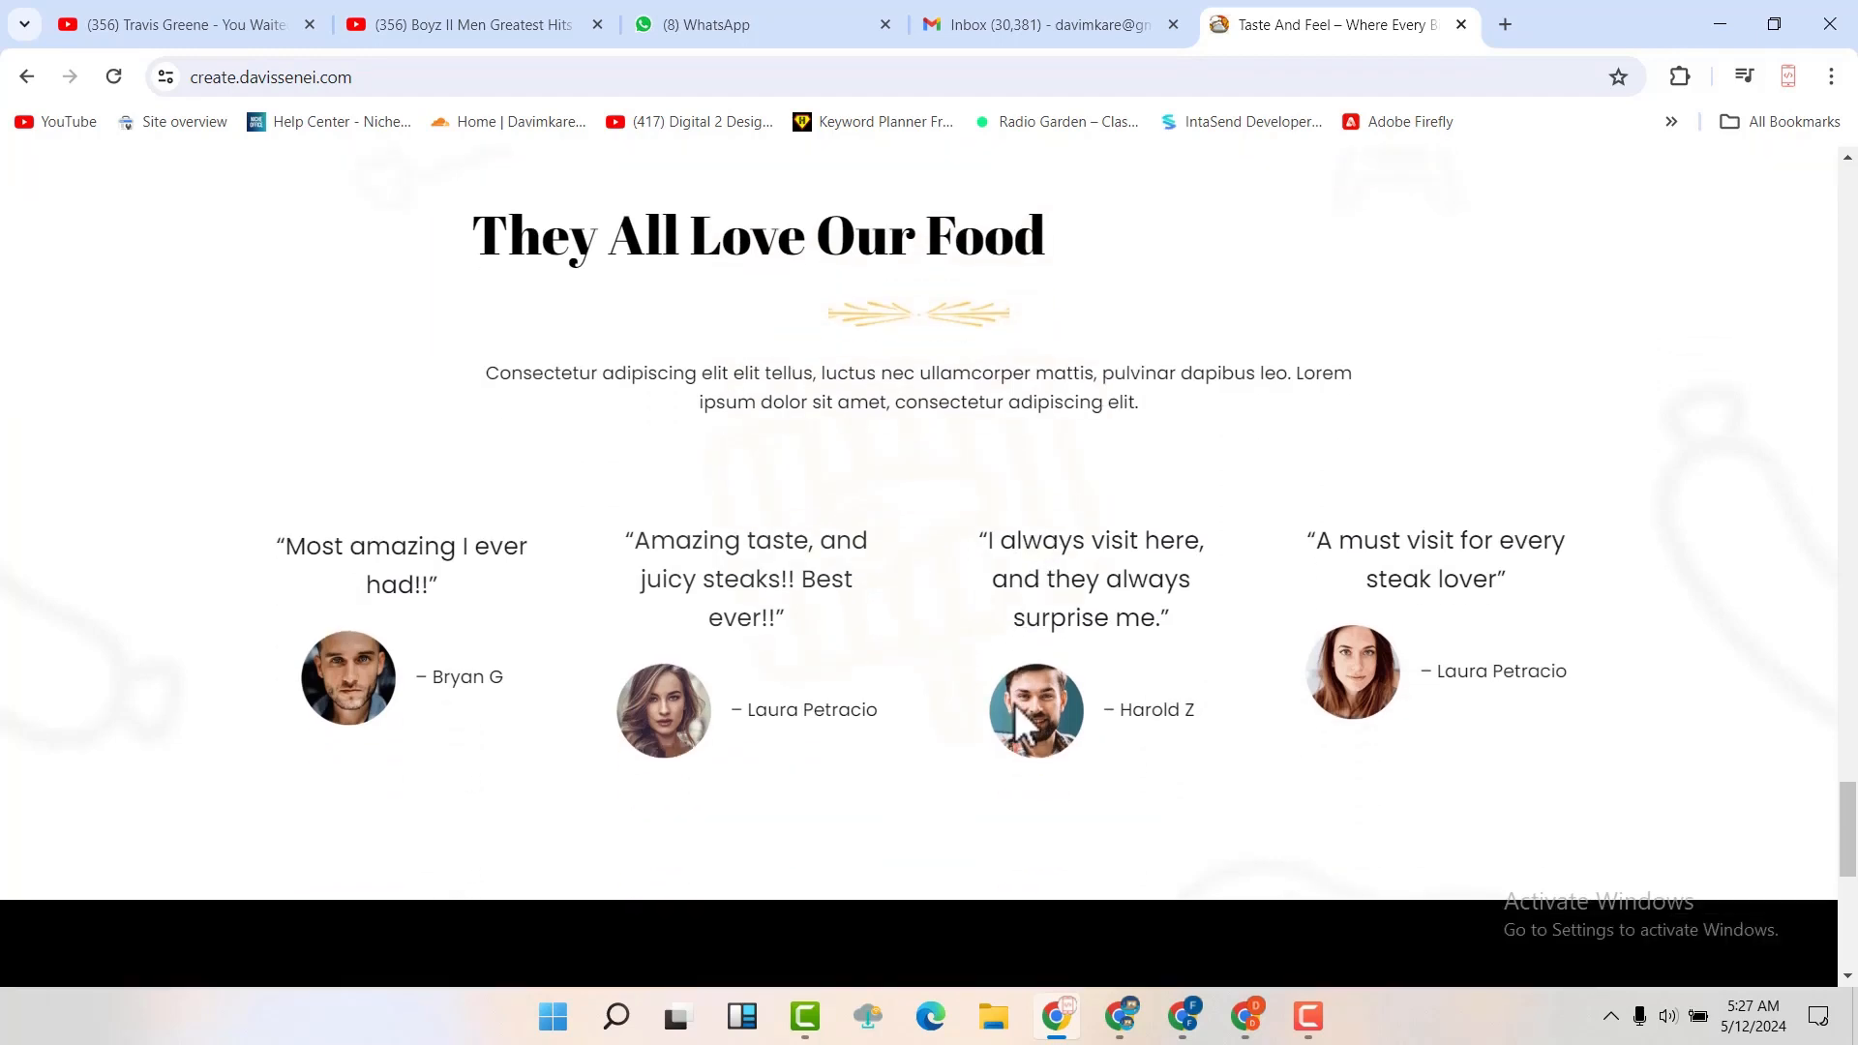
pyautogui.scroll(-6, 1014, 703)
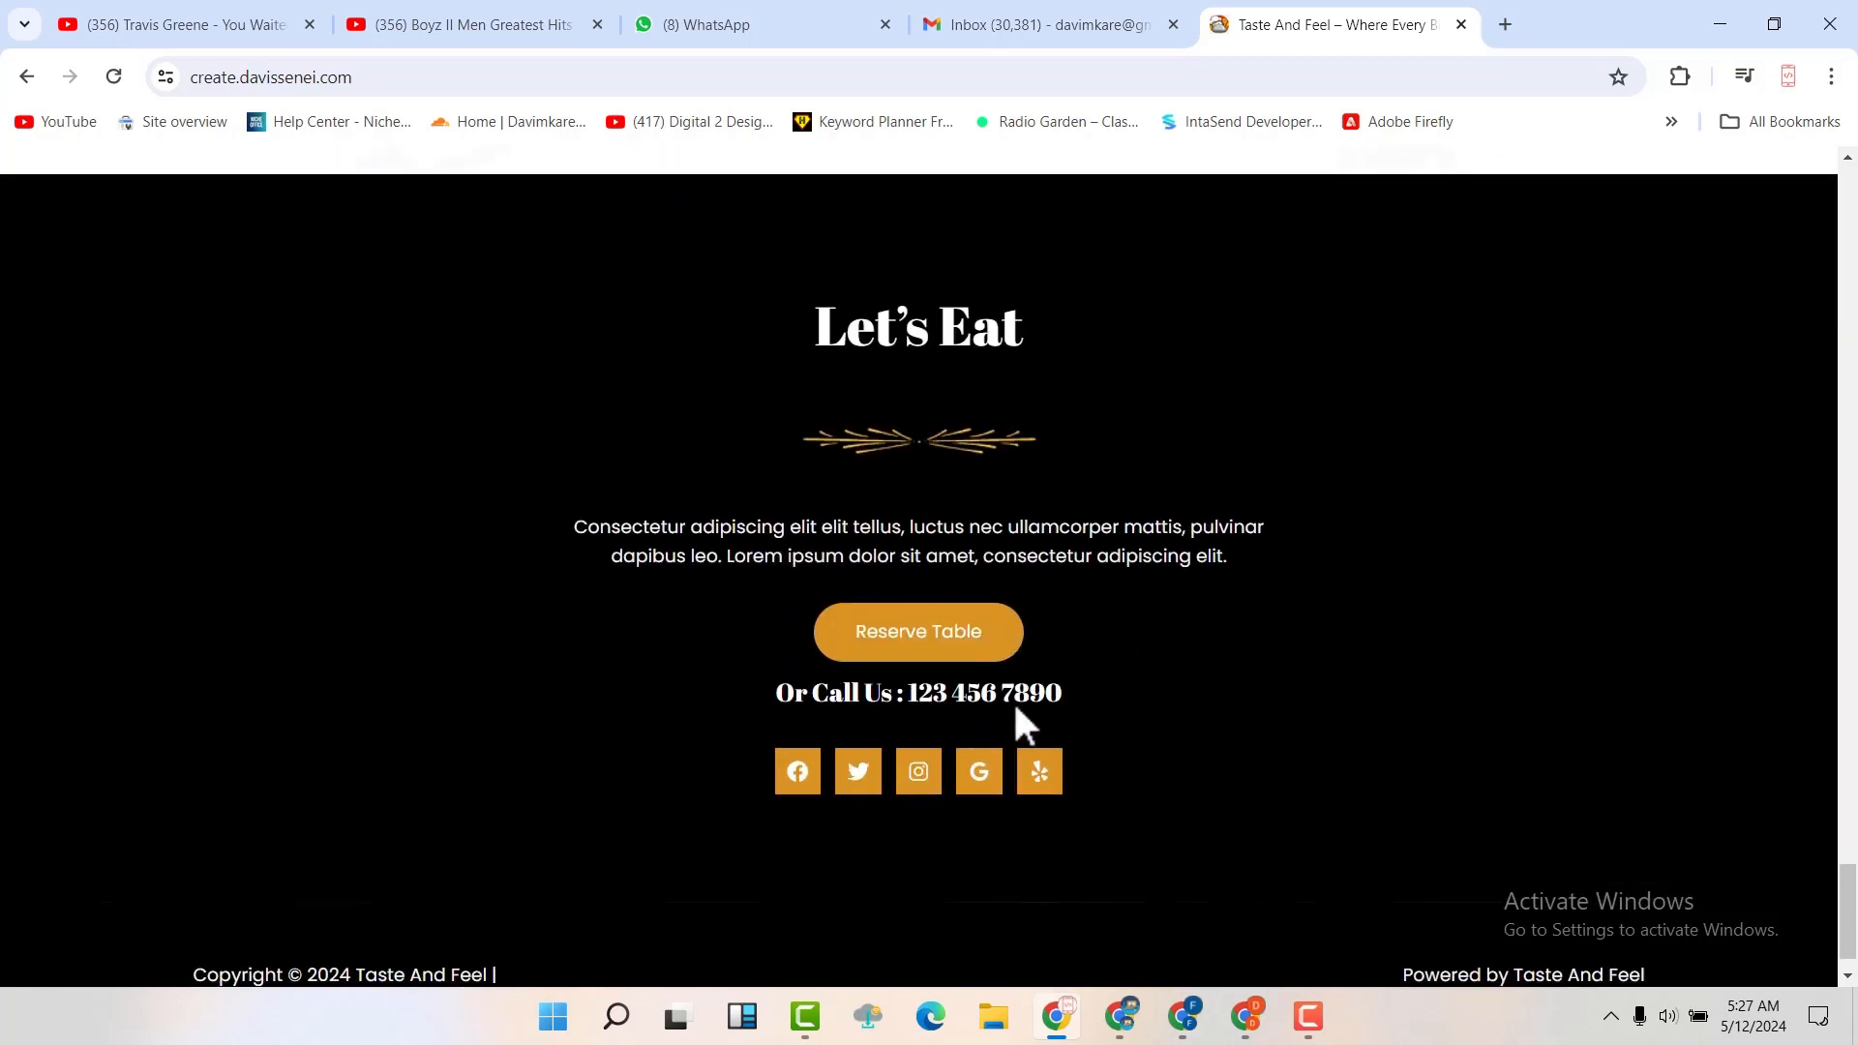
pyautogui.scroll(-1, 1021, 726)
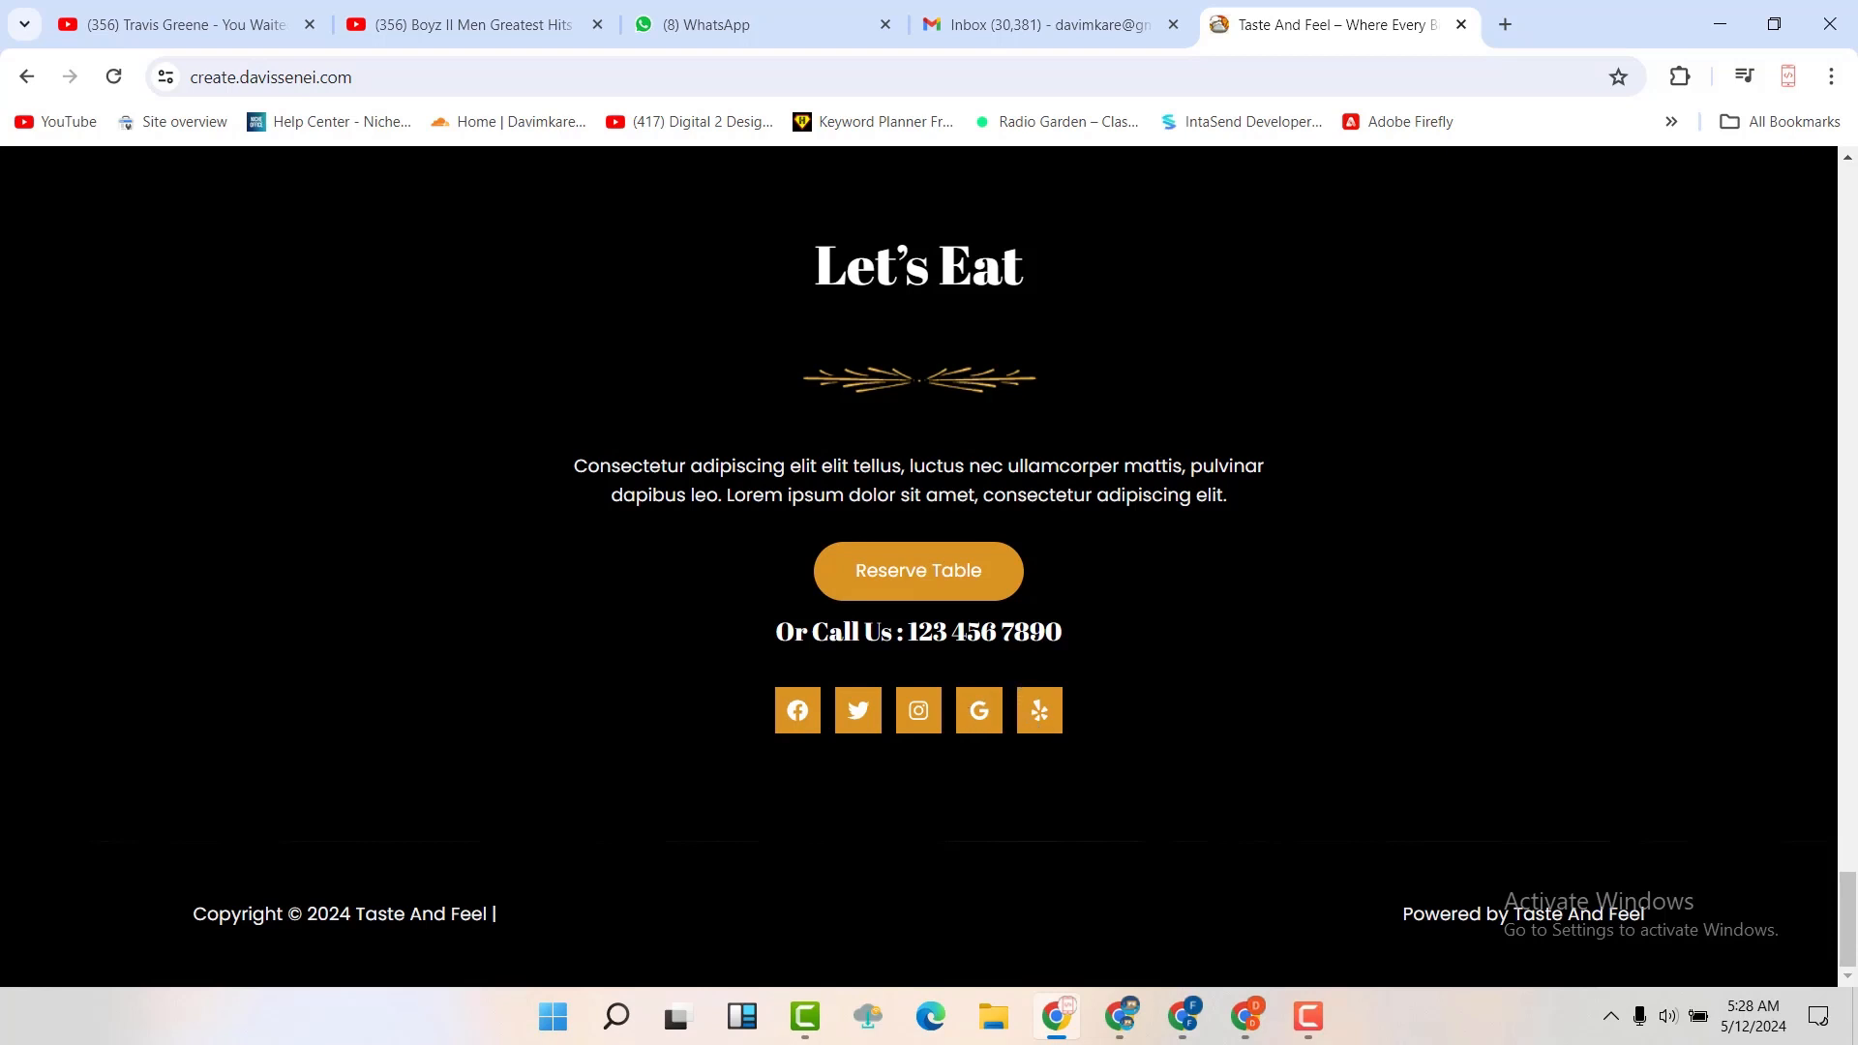
# Open the restaurant site's Menu page and look through its priced dishes
pyautogui.moveTo(1847, 910); pyautogui.dragTo(1820, 183)
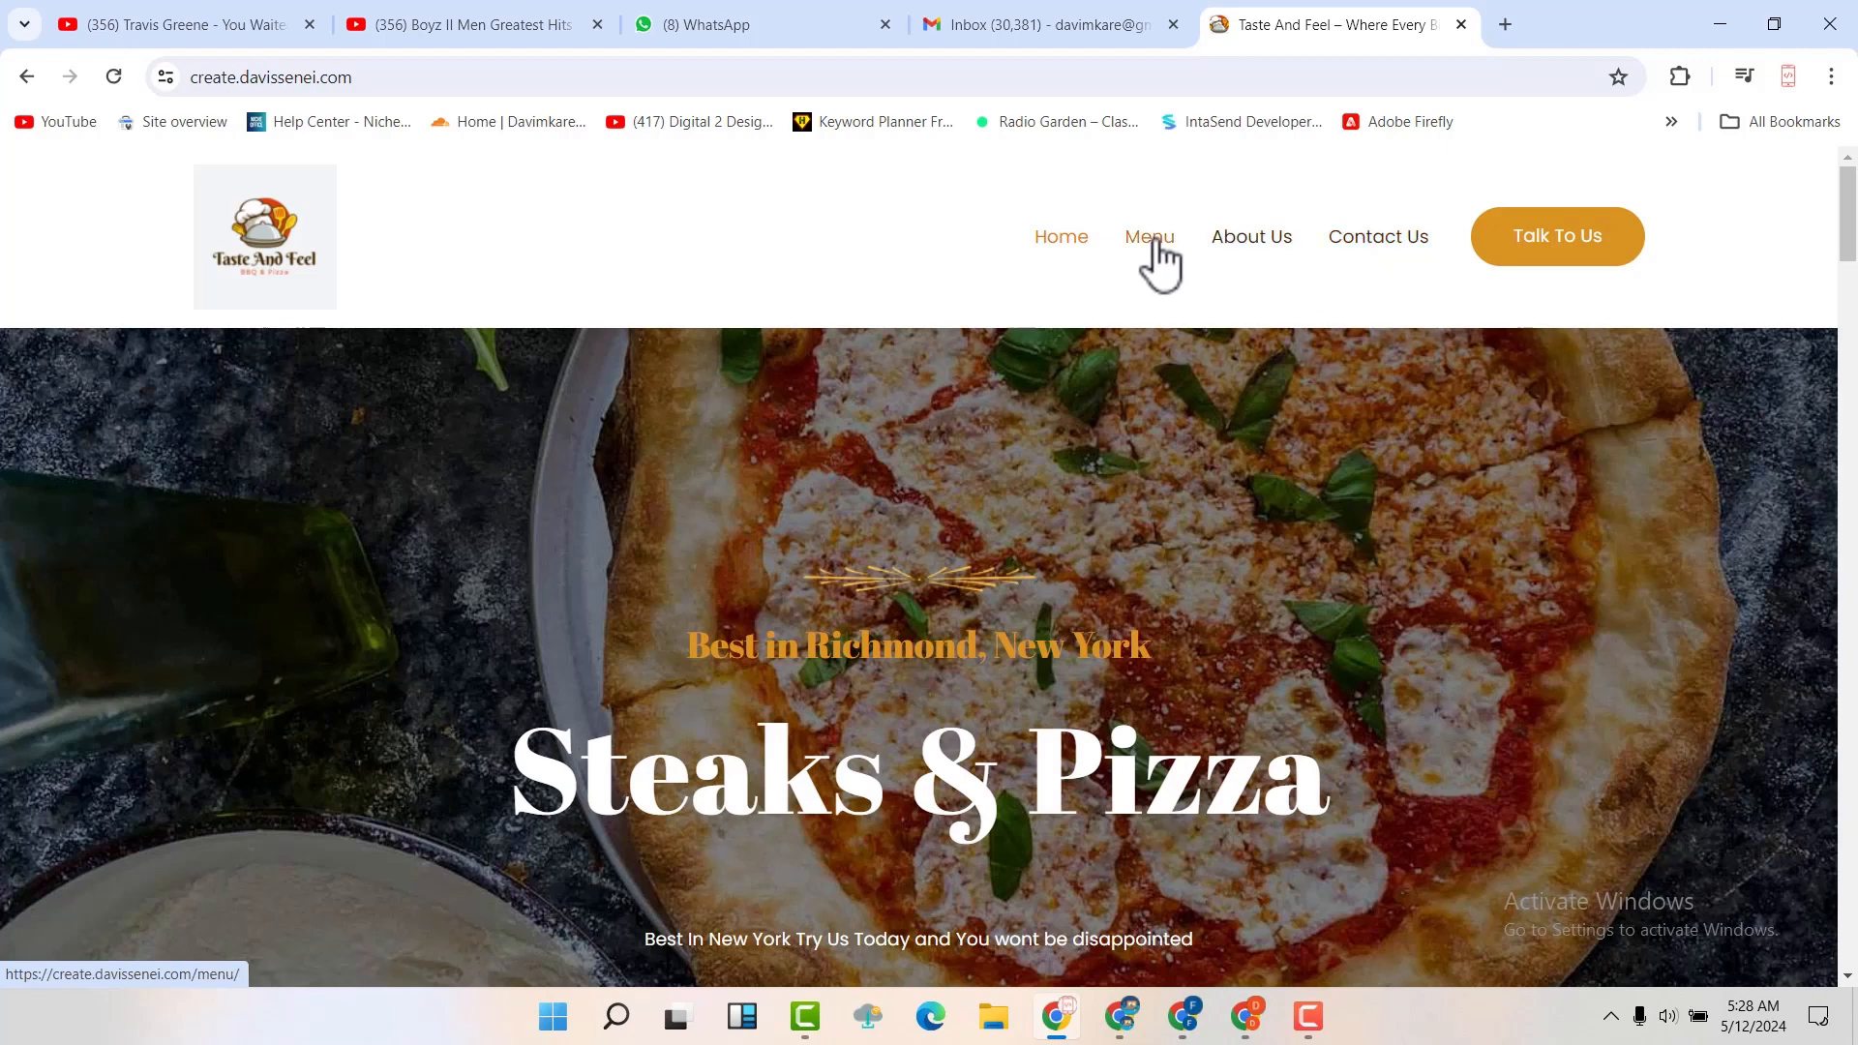
pyautogui.click(1151, 240)
pyautogui.scroll(-5, 1164, 351)
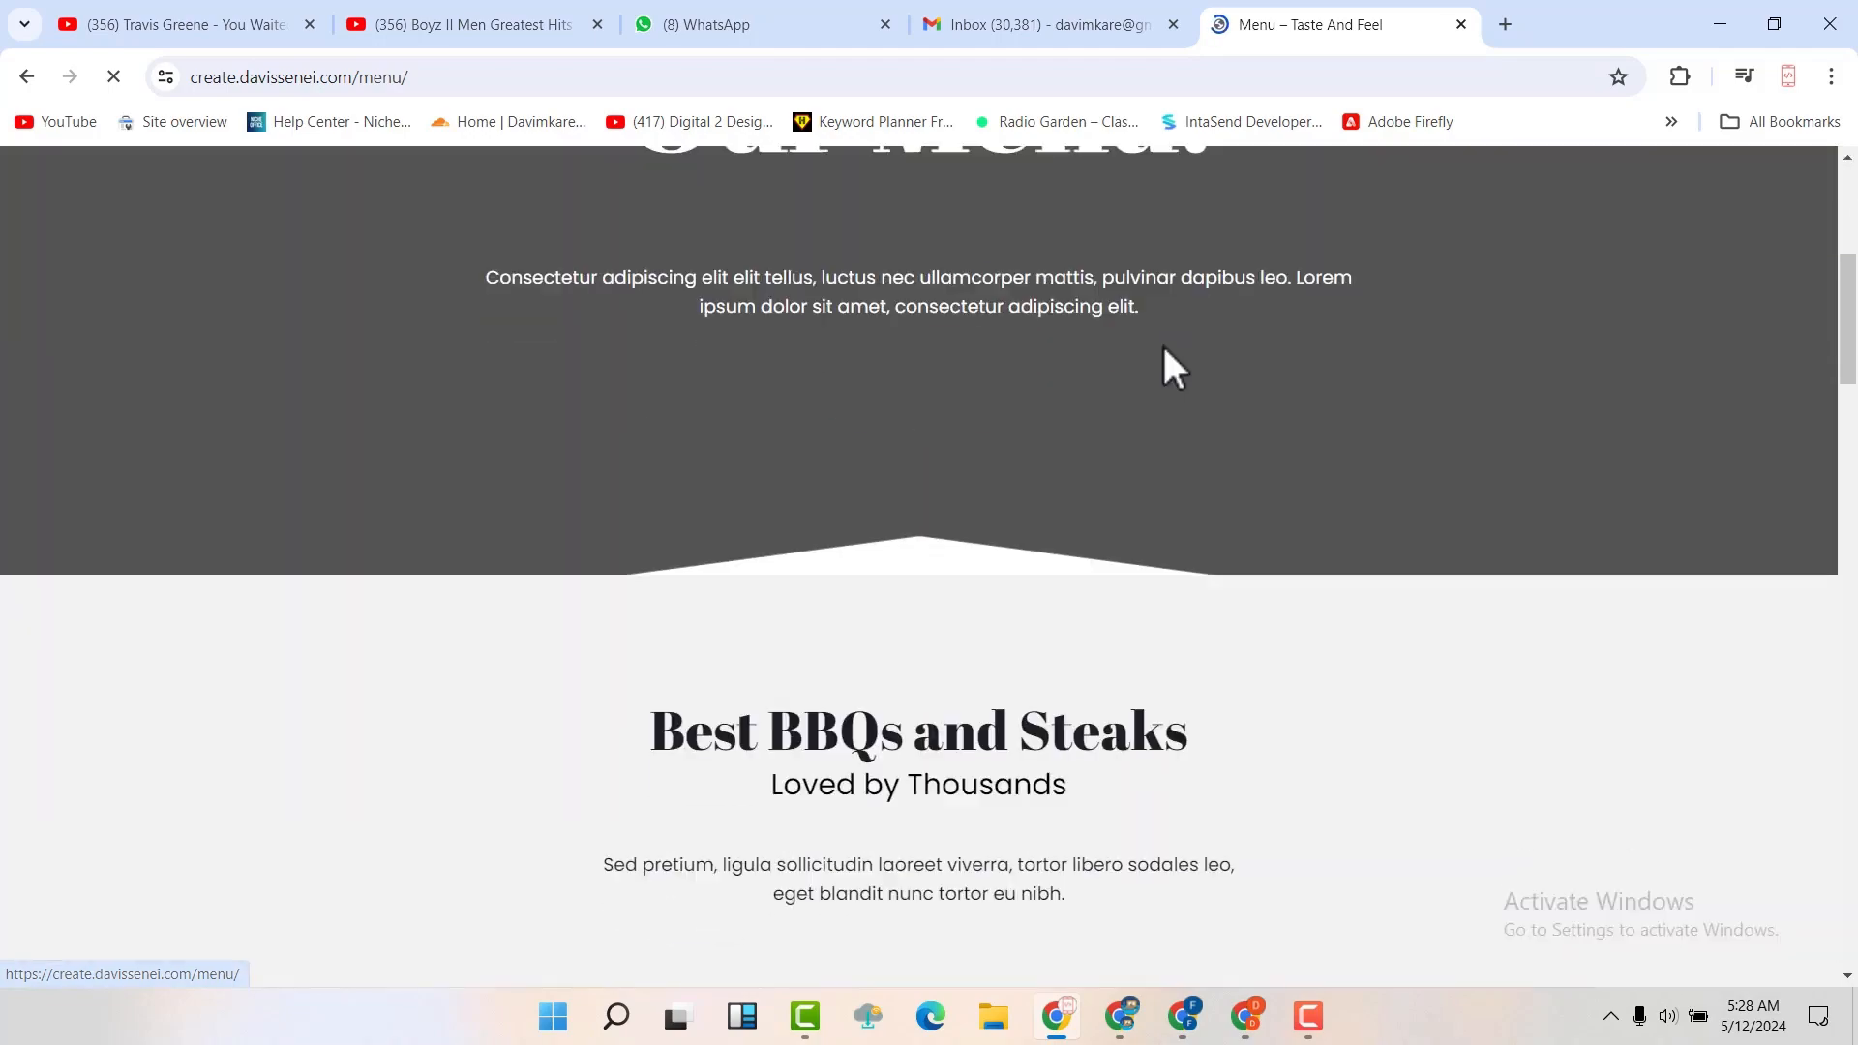
pyautogui.scroll(-19, 1163, 349)
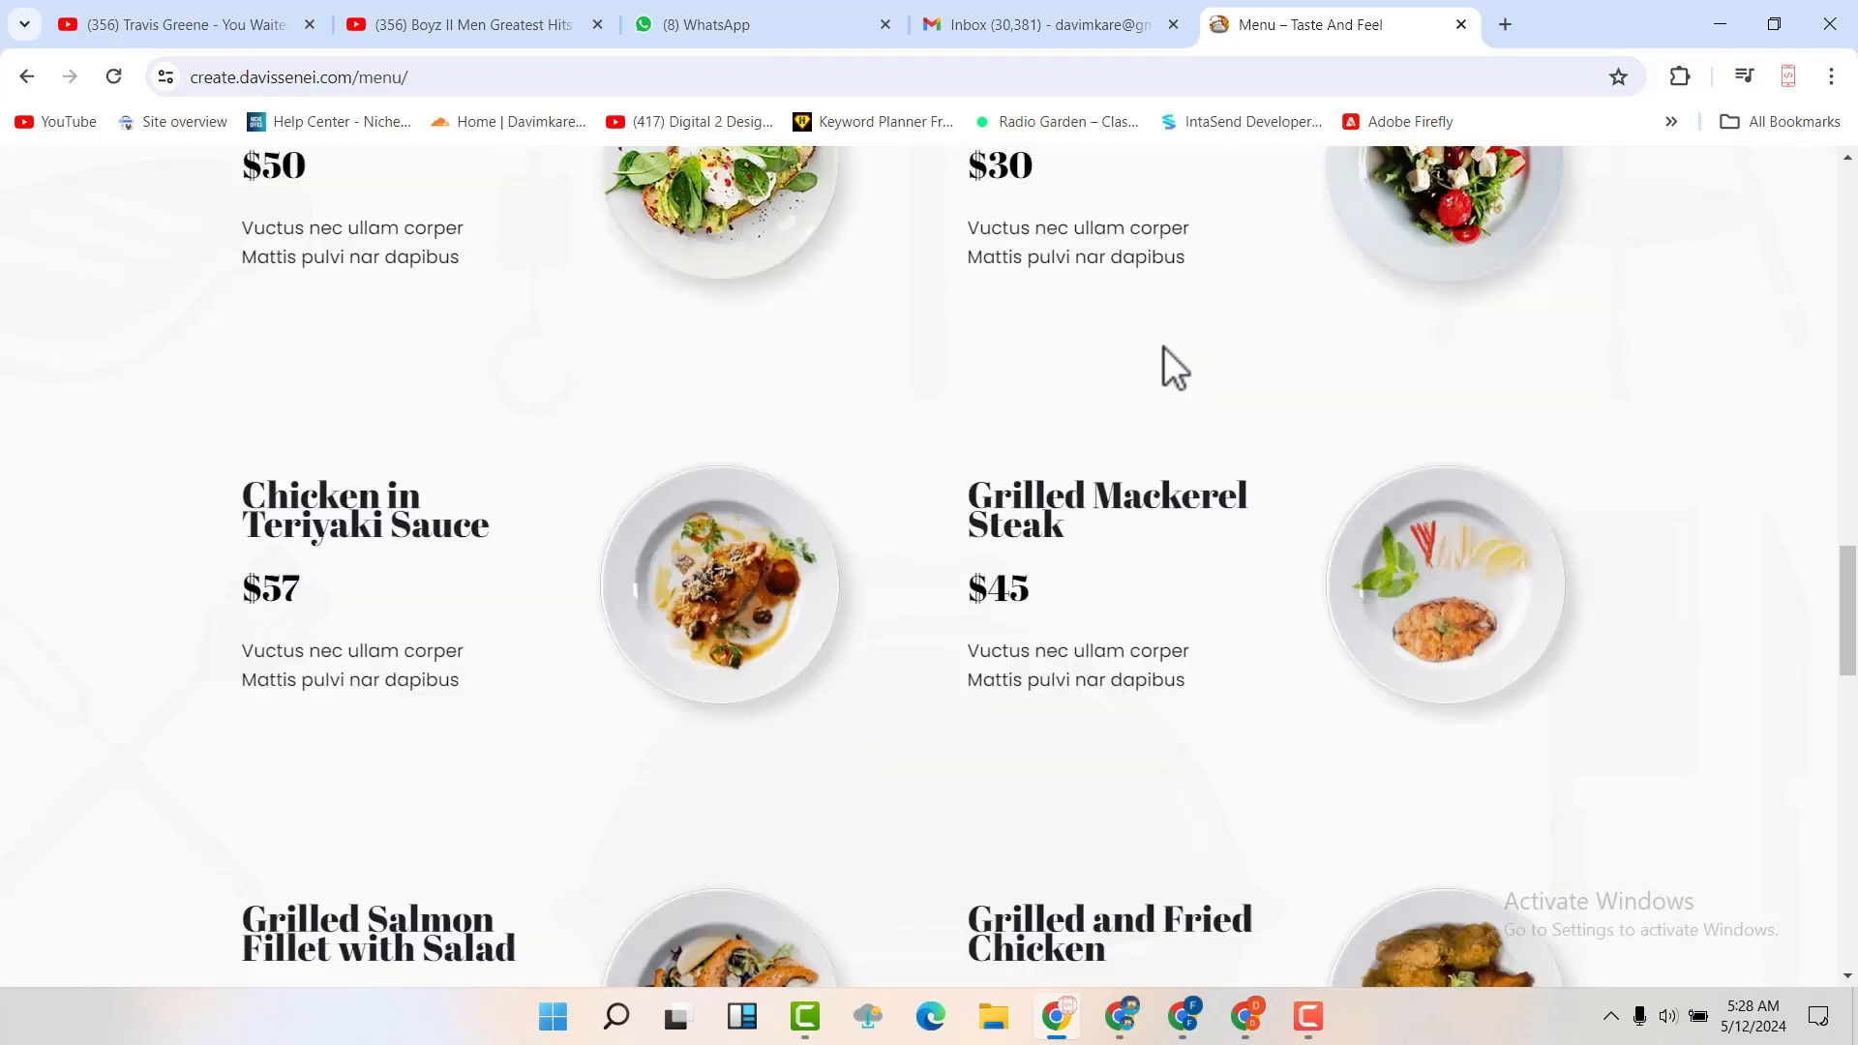
pyautogui.scroll(-13, 1163, 346)
# Open the Contact Us page and review its phone contacts, message form, map, open hours and footer
pyautogui.scroll(9, 1164, 346)
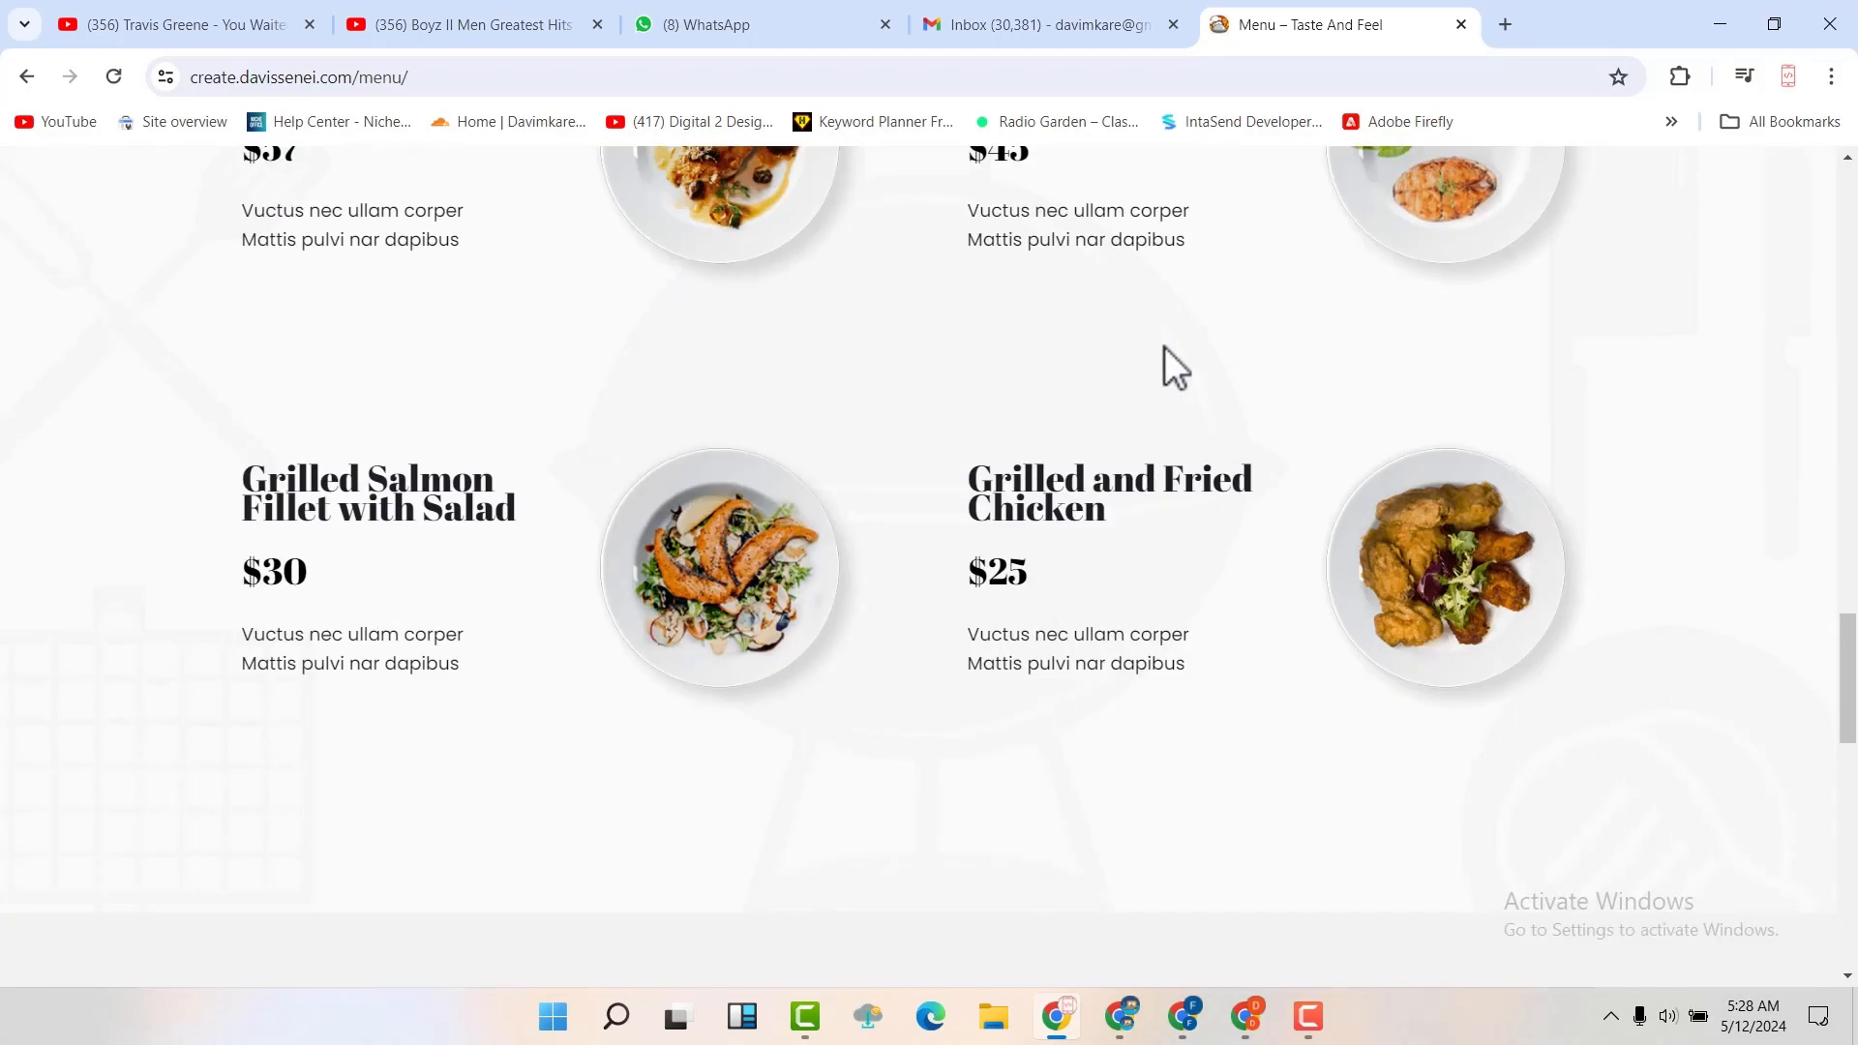
pyautogui.scroll(20, 1229, 335)
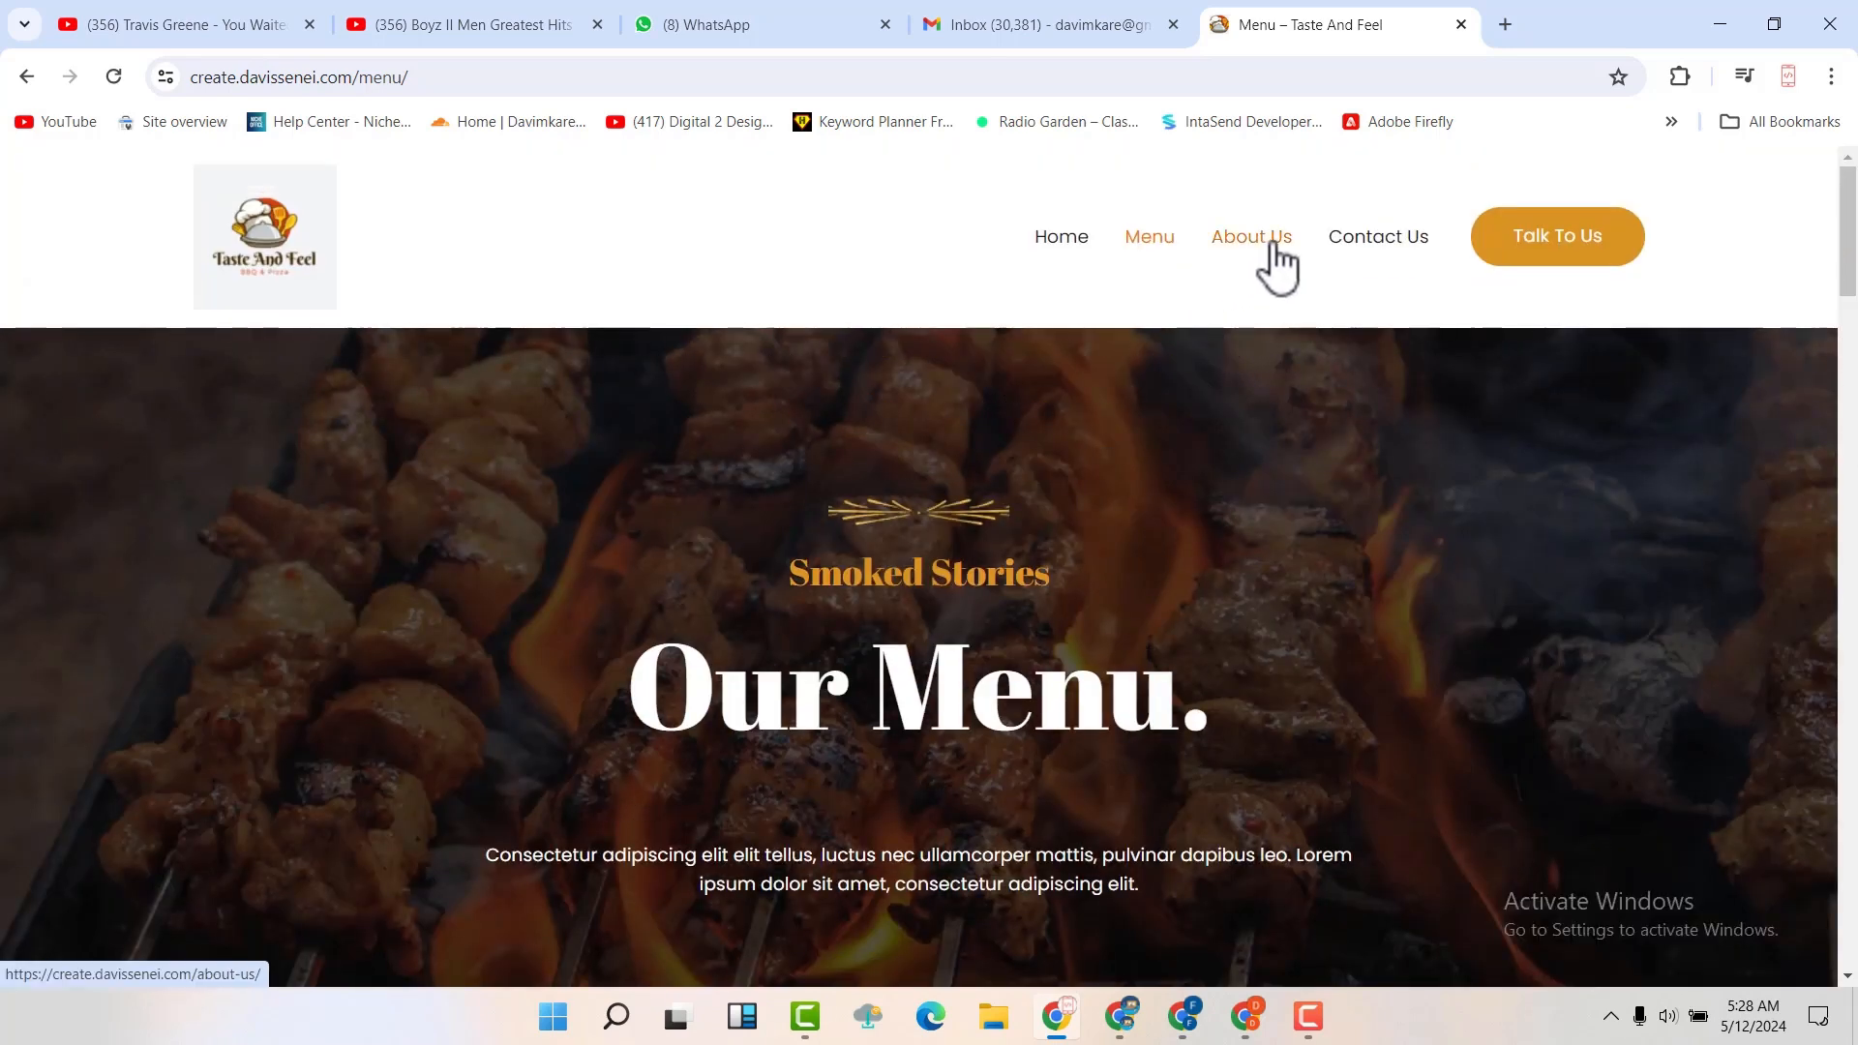
pyautogui.click(1387, 246)
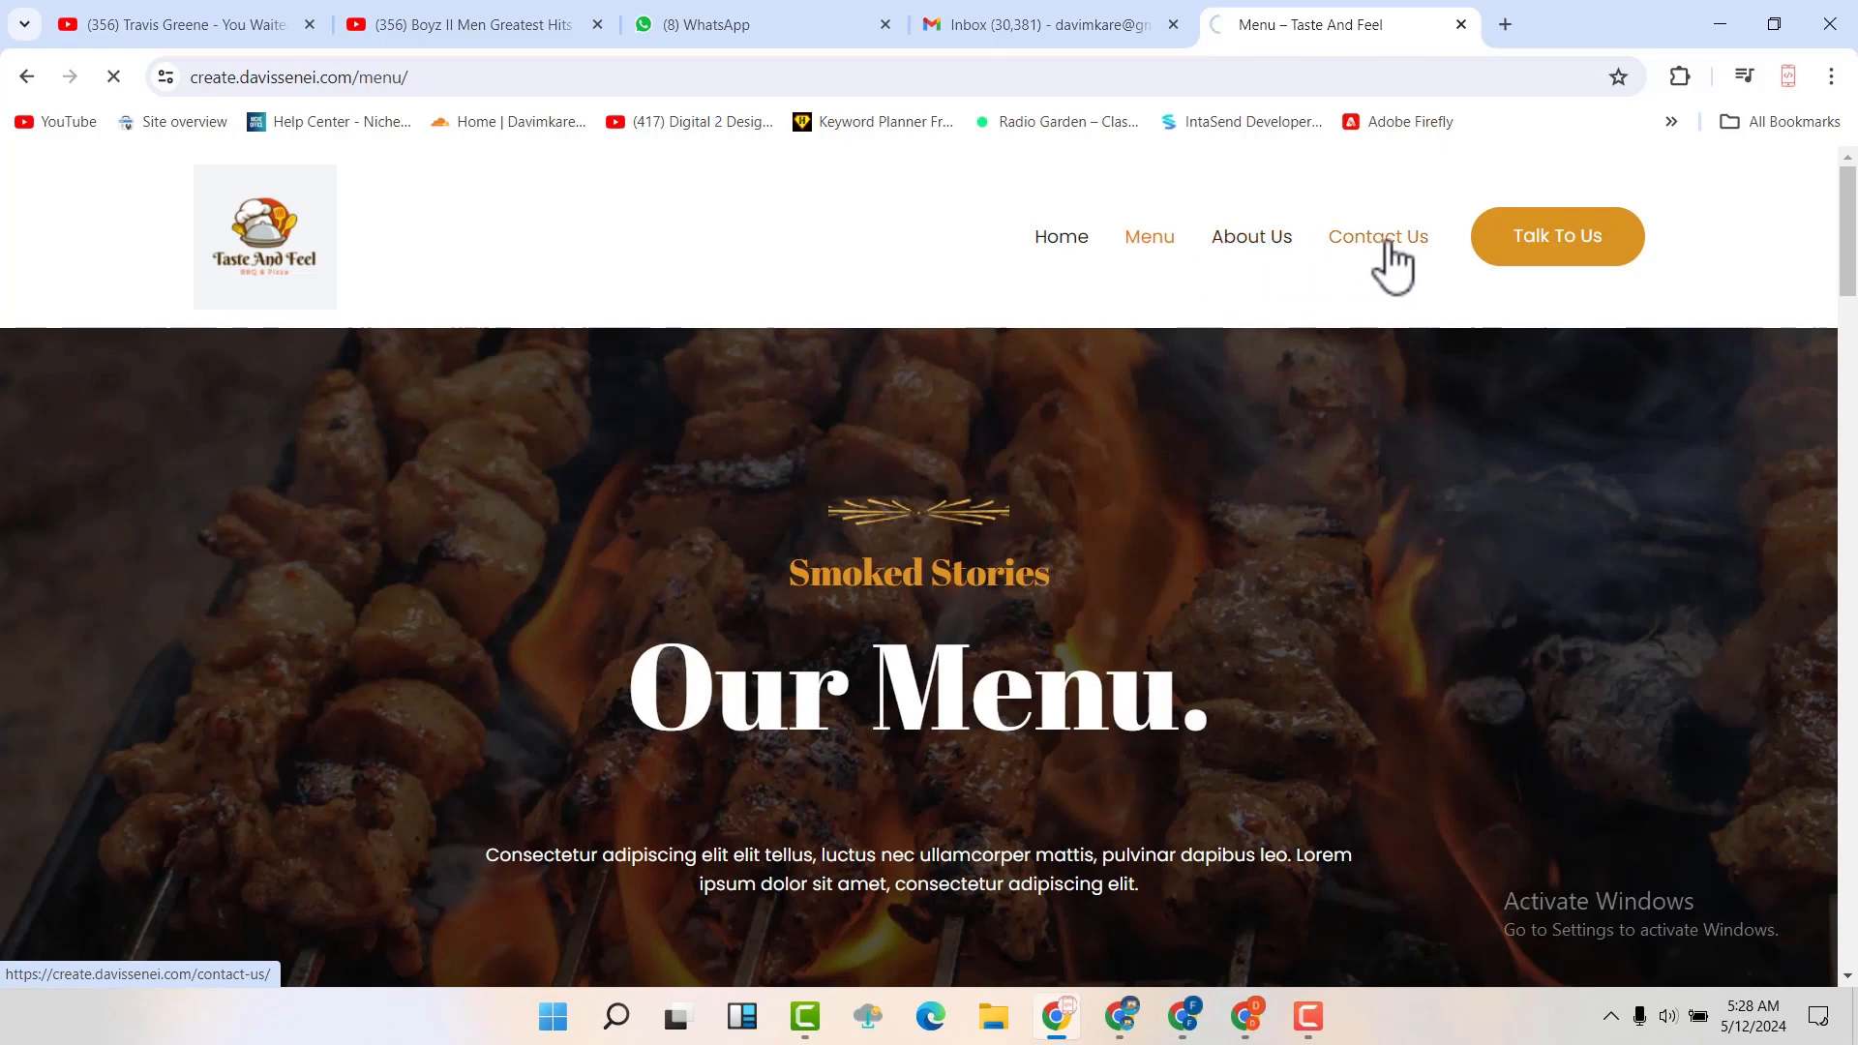
pyautogui.scroll(-5, 1291, 380)
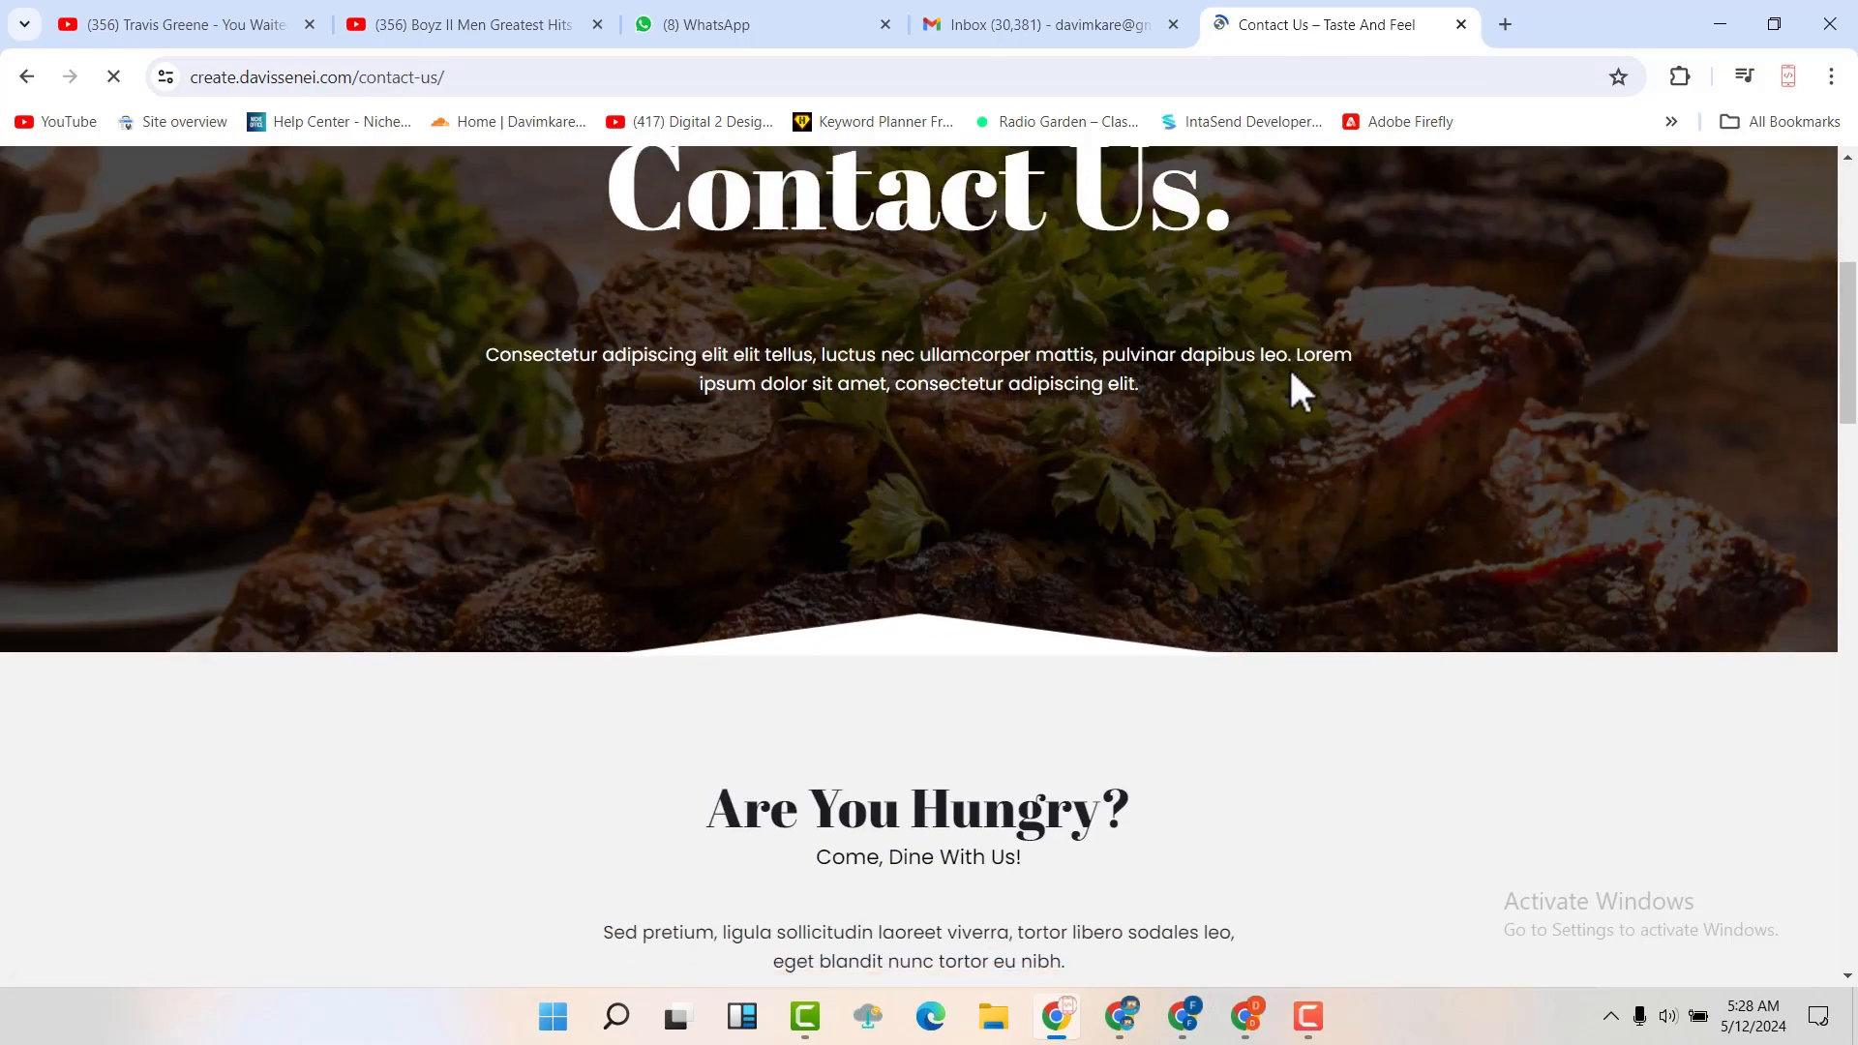
pyautogui.scroll(-17, 1291, 387)
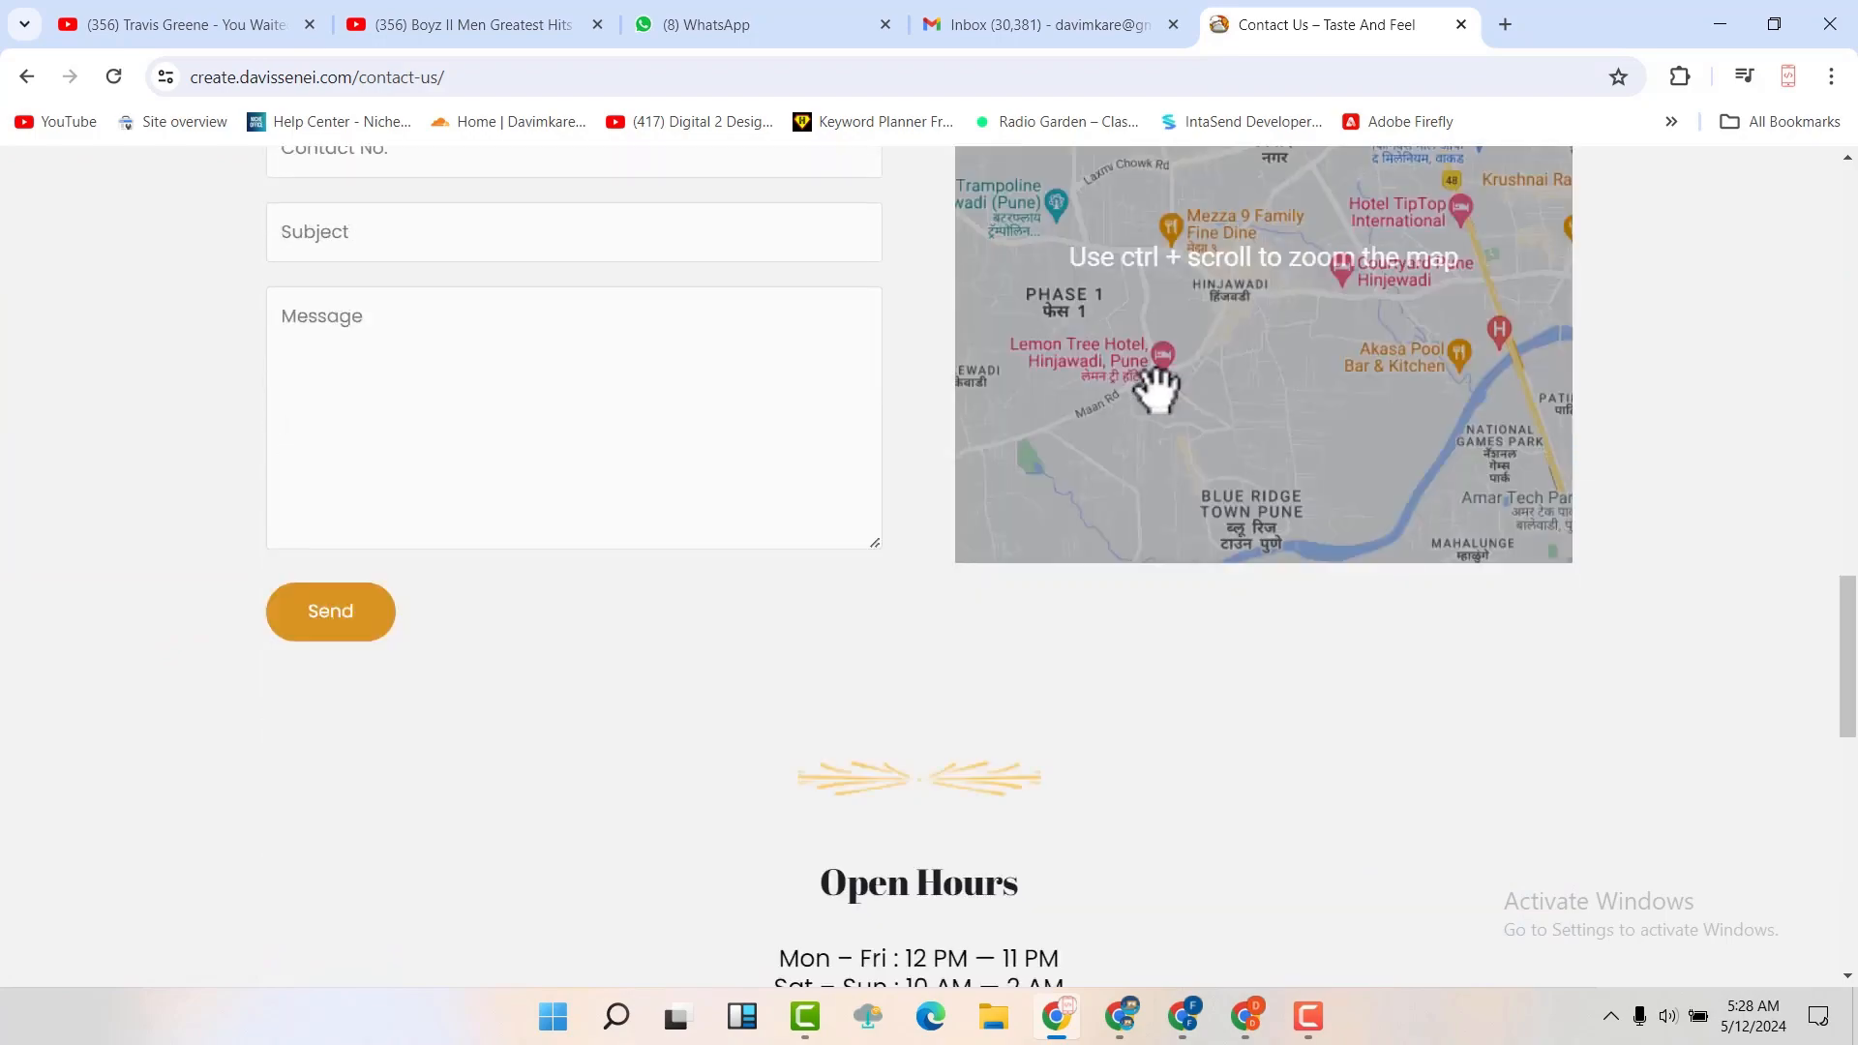
pyautogui.scroll(-12, 1158, 388)
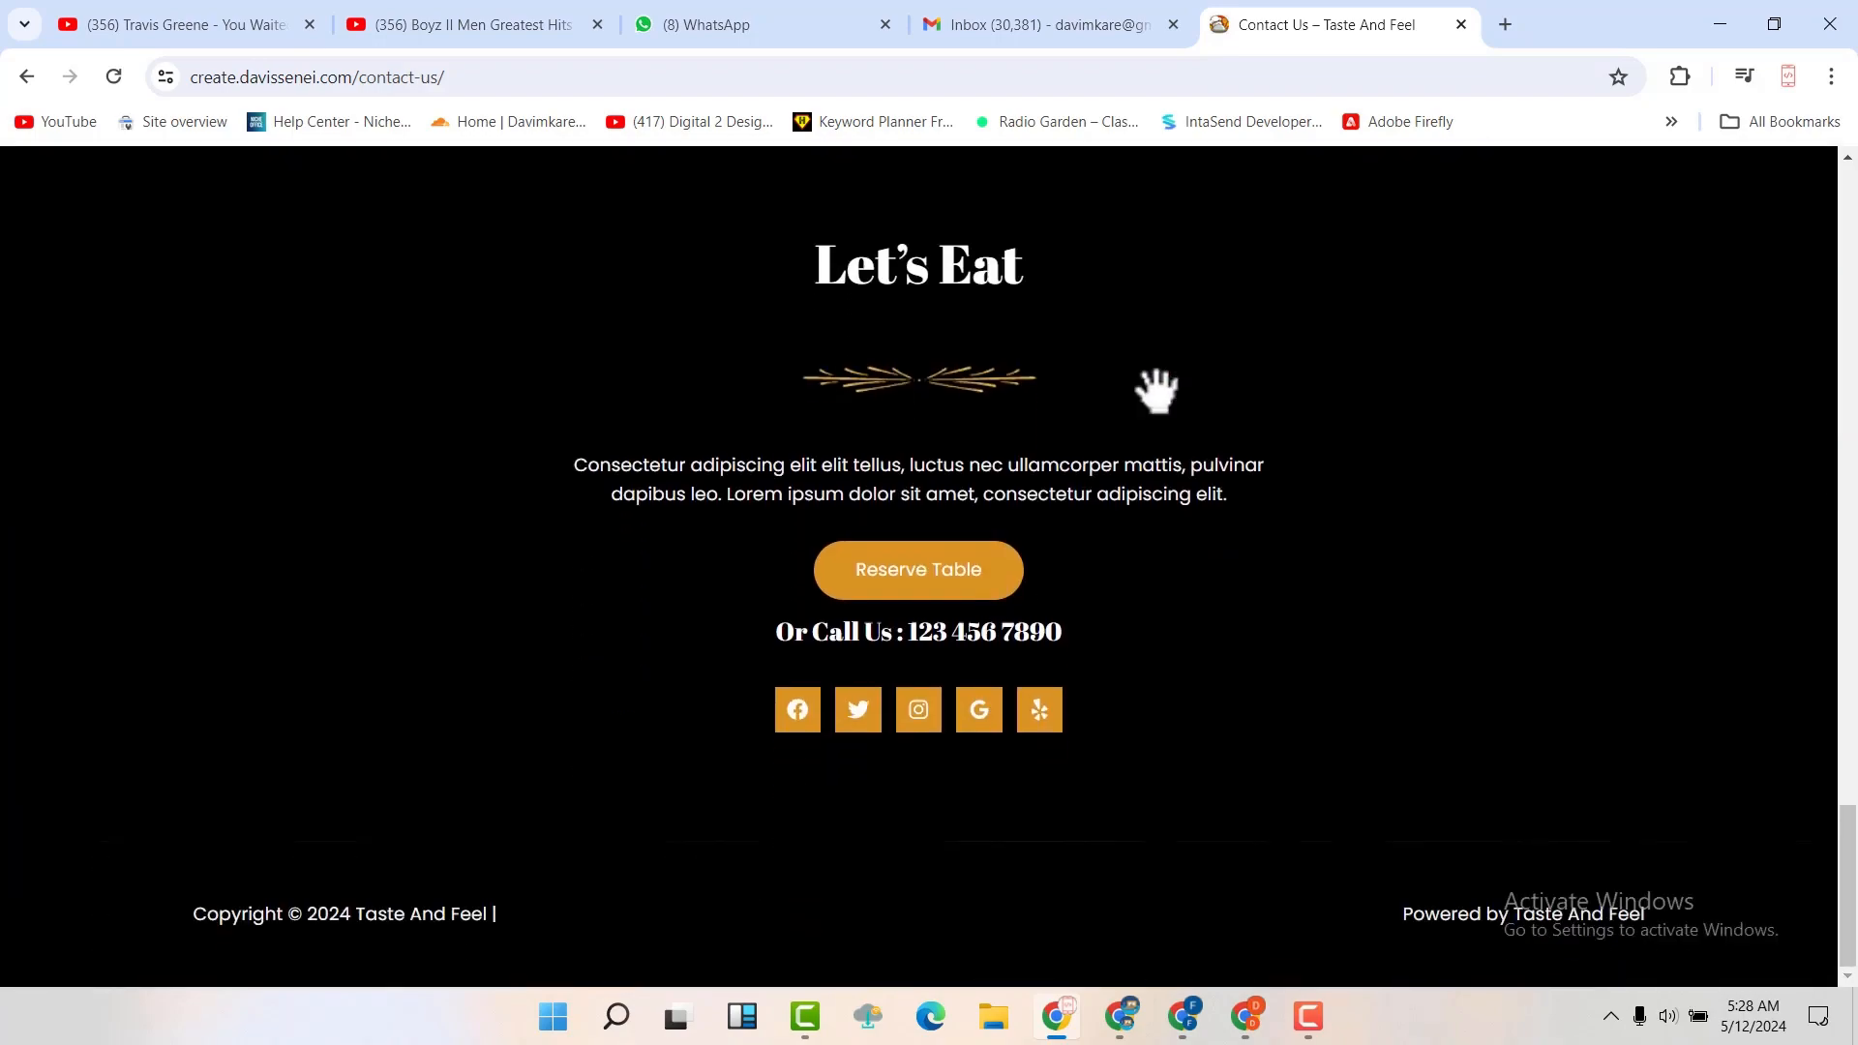
# Go back to the Home page and view the Steaks & Pizza banner with its Reservations and Explore Menu options
pyautogui.scroll(20, 1158, 387)
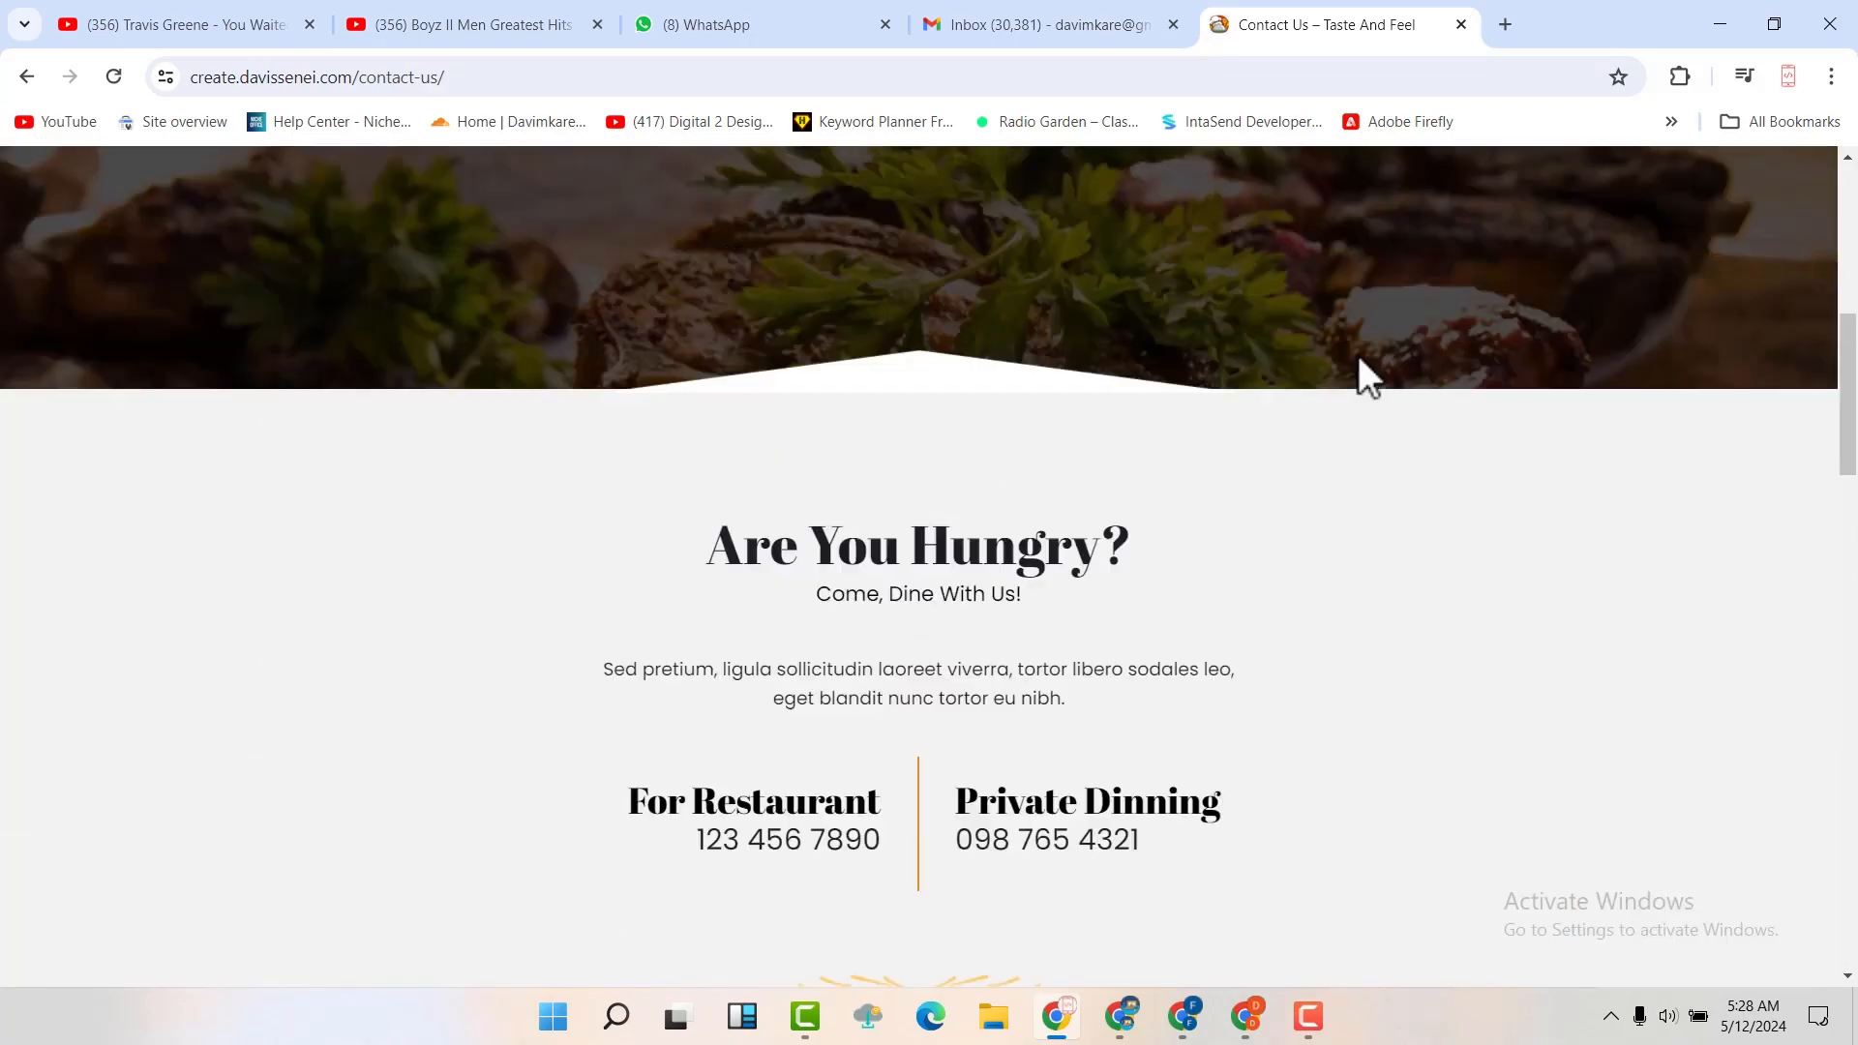
pyautogui.scroll(8, 1359, 360)
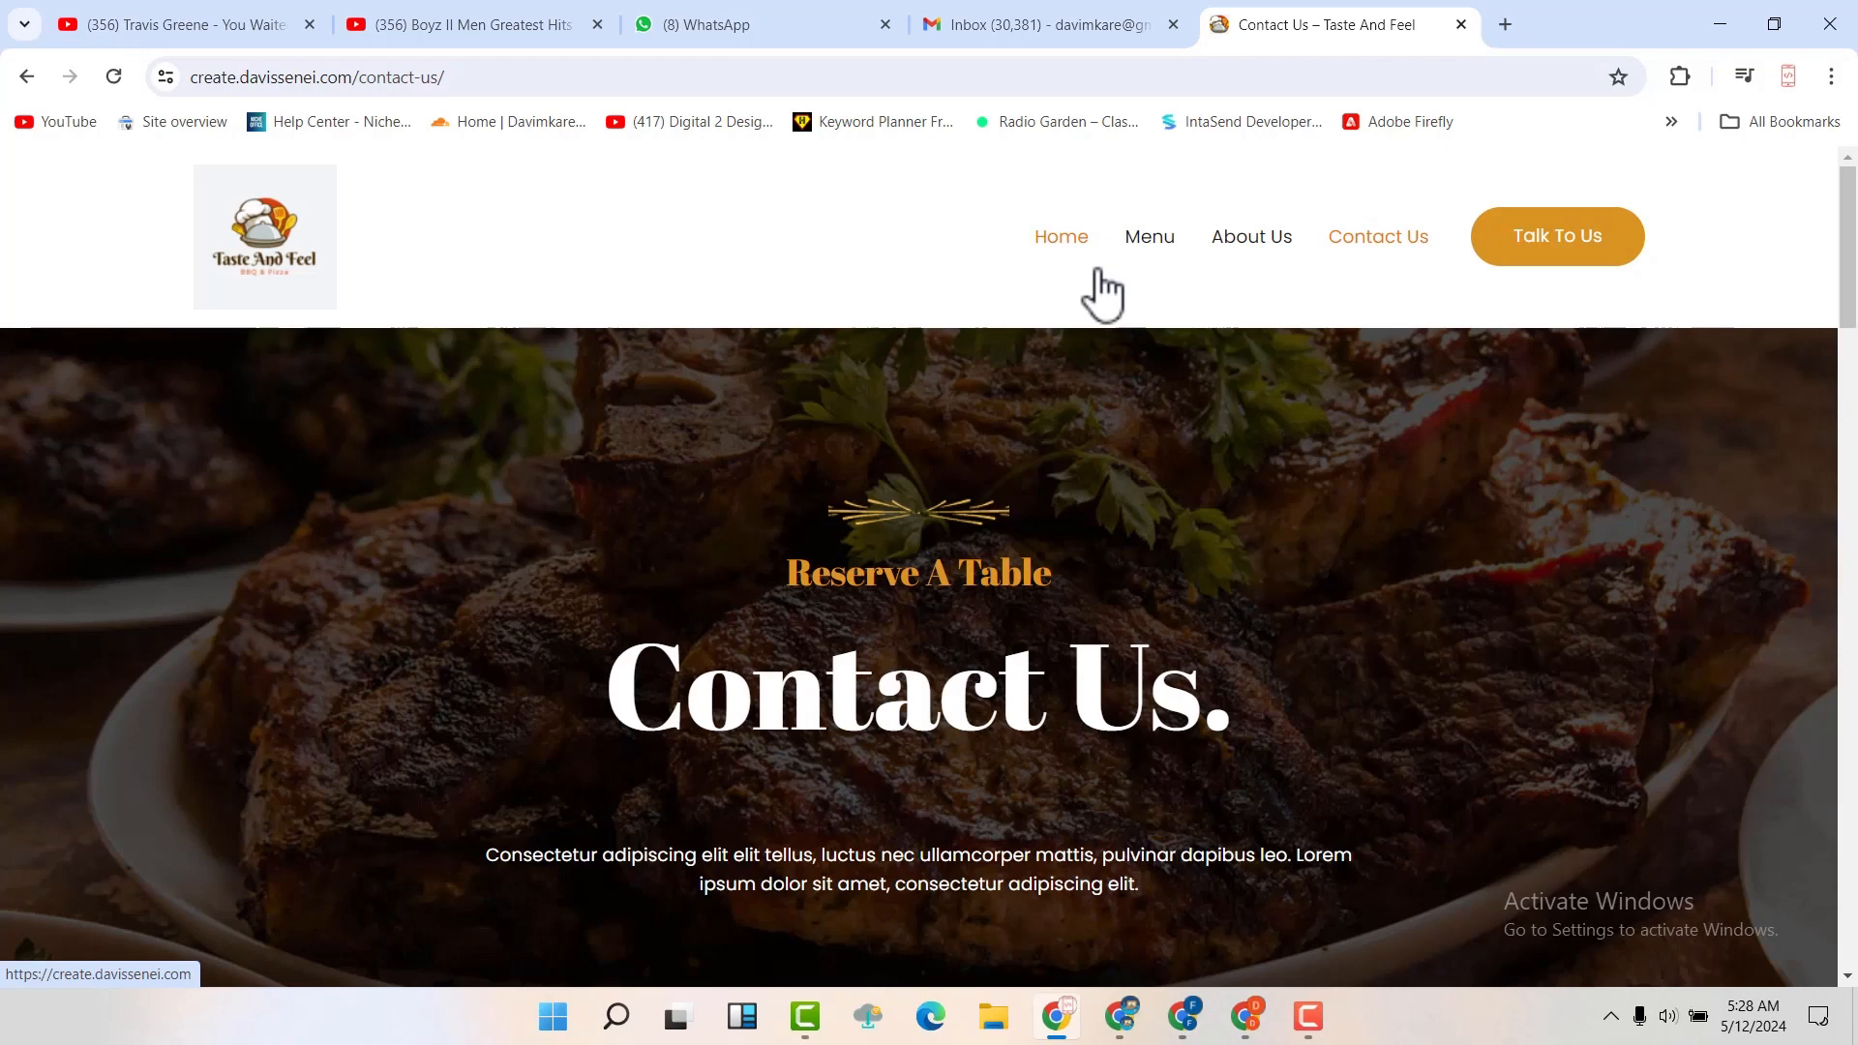
pyautogui.click(1065, 240)
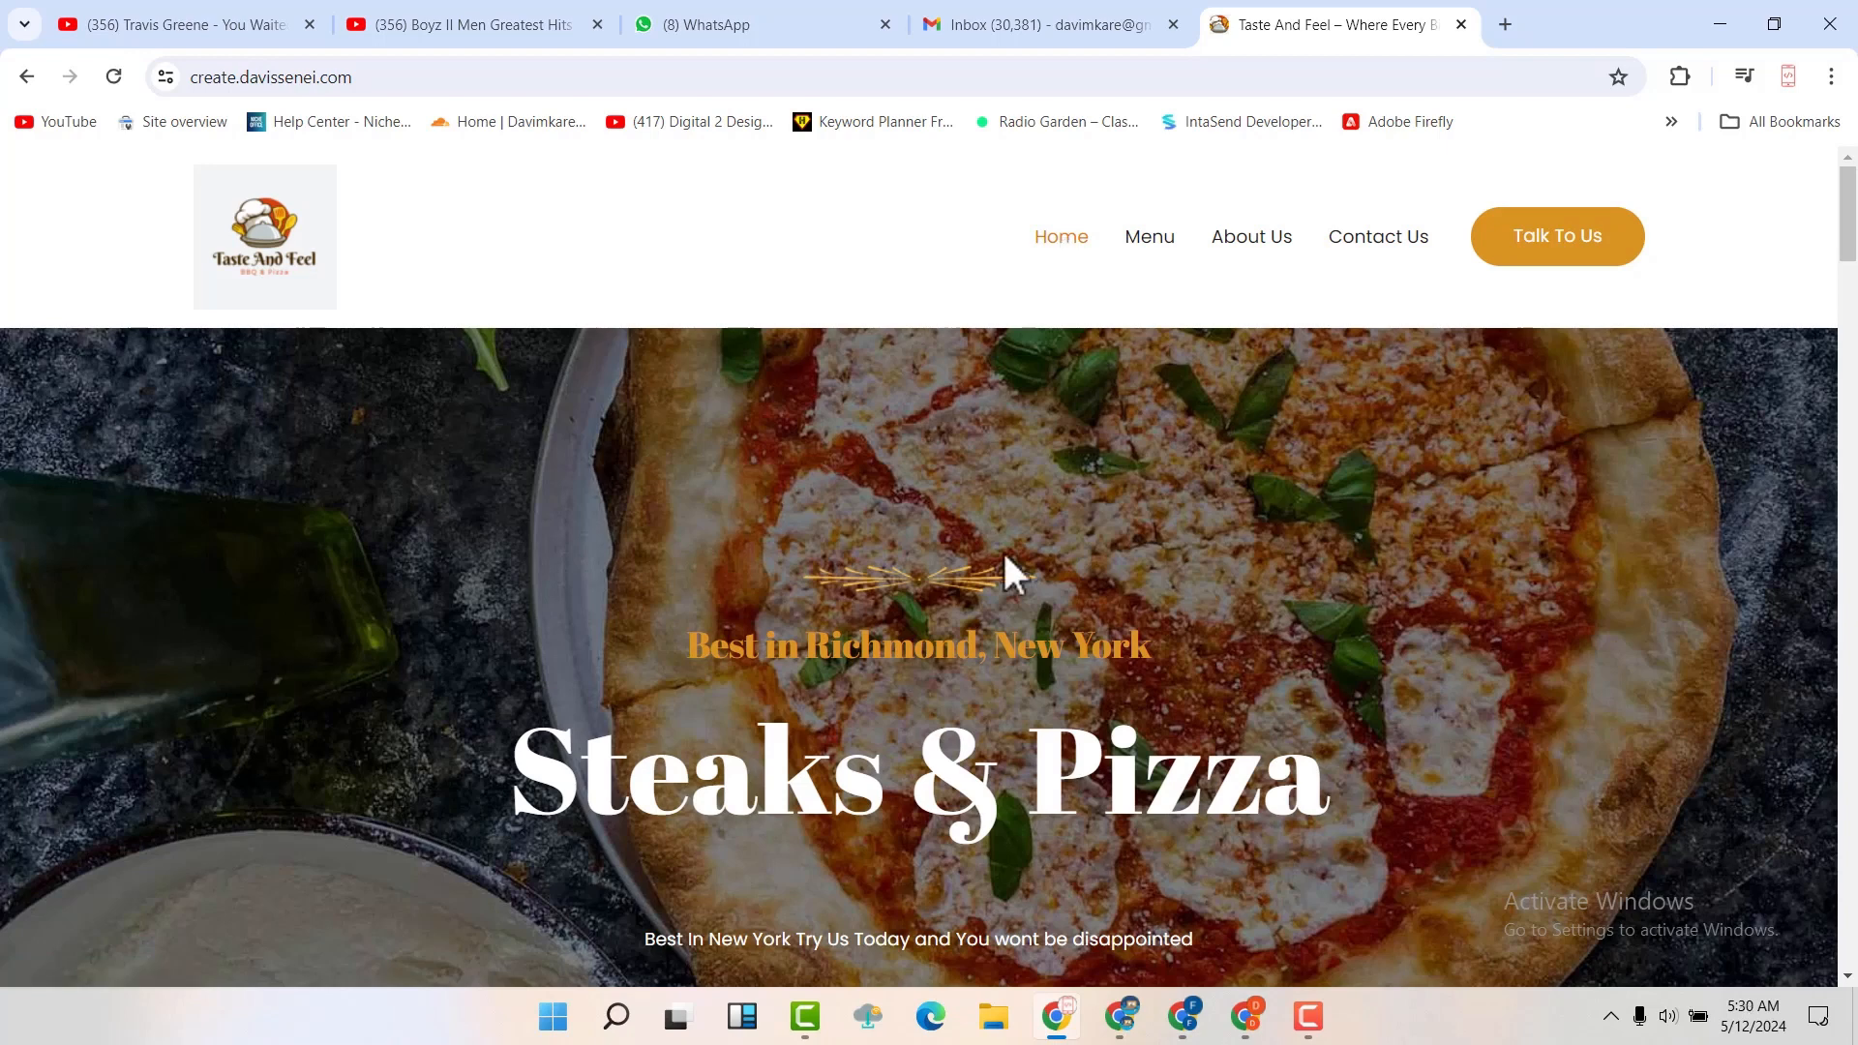
pyautogui.scroll(-7, 1006, 571)
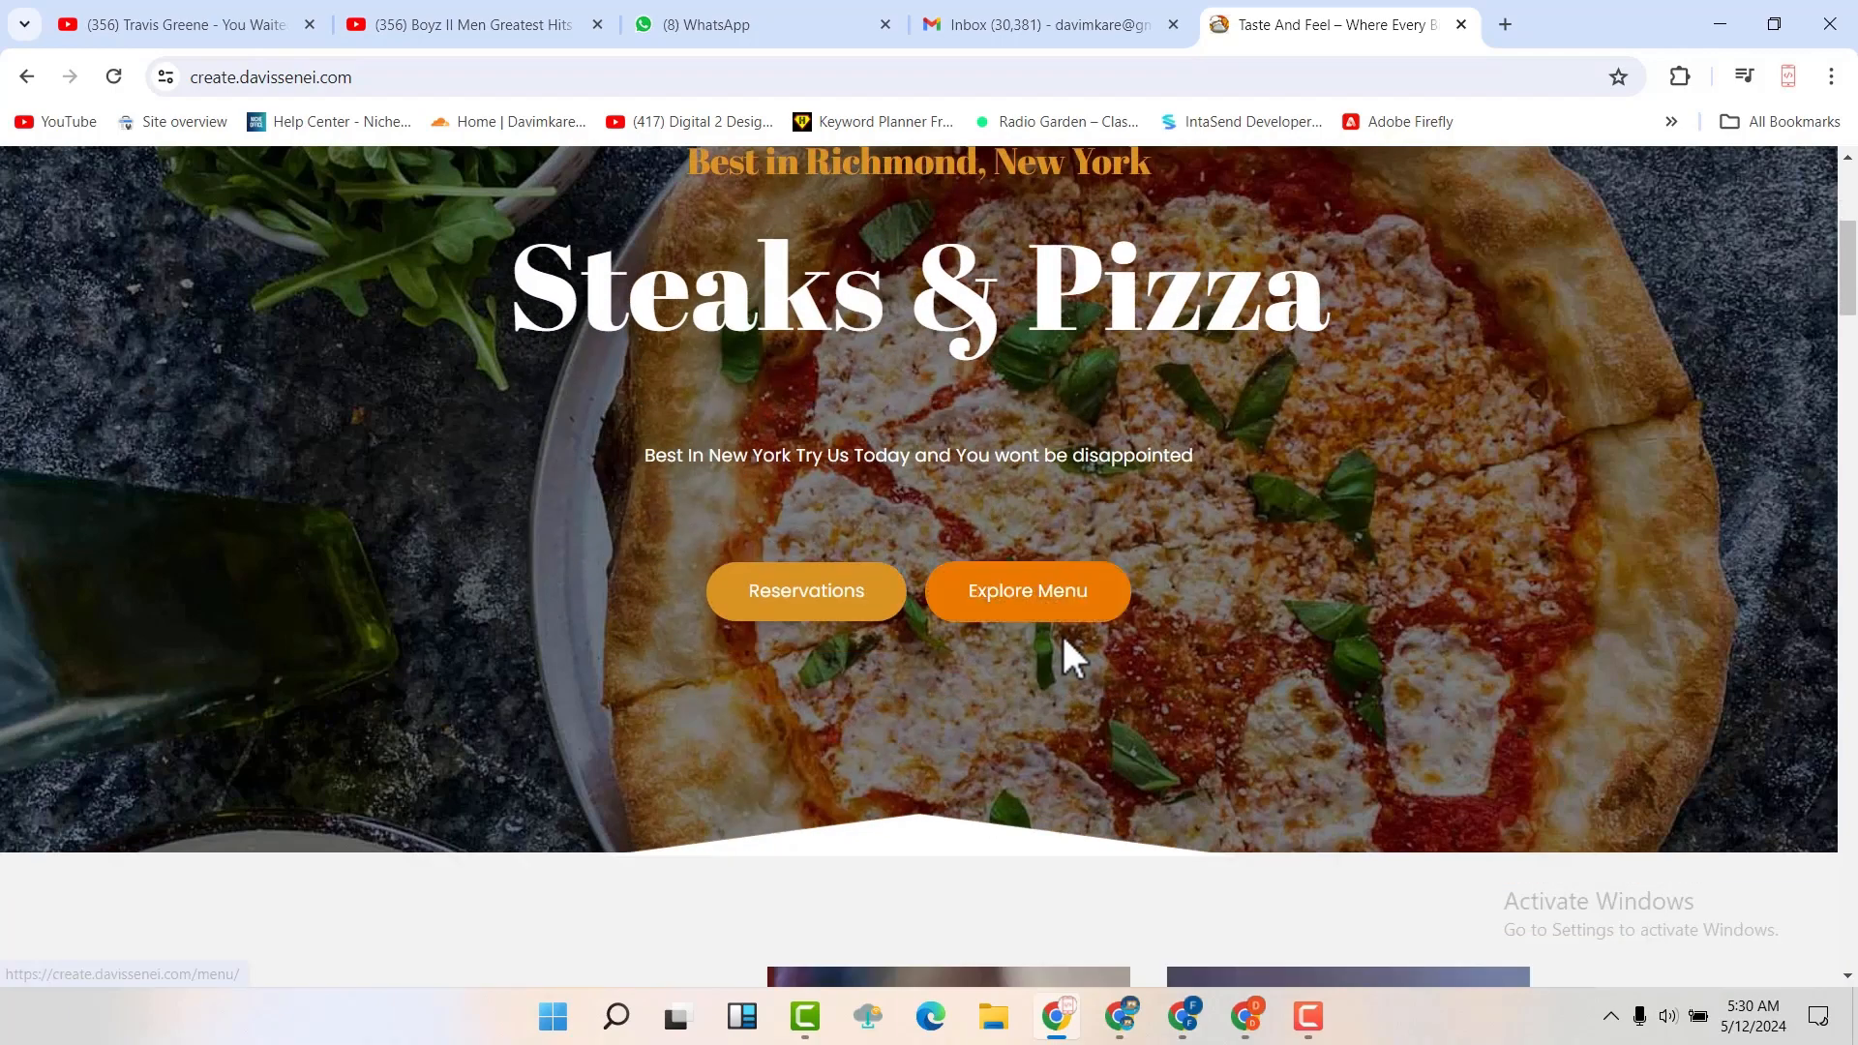
# Examine the Home page's BBQ Place story, Featured On logos and Featured Delicacies dishes
pyautogui.scroll(-6, 1062, 636)
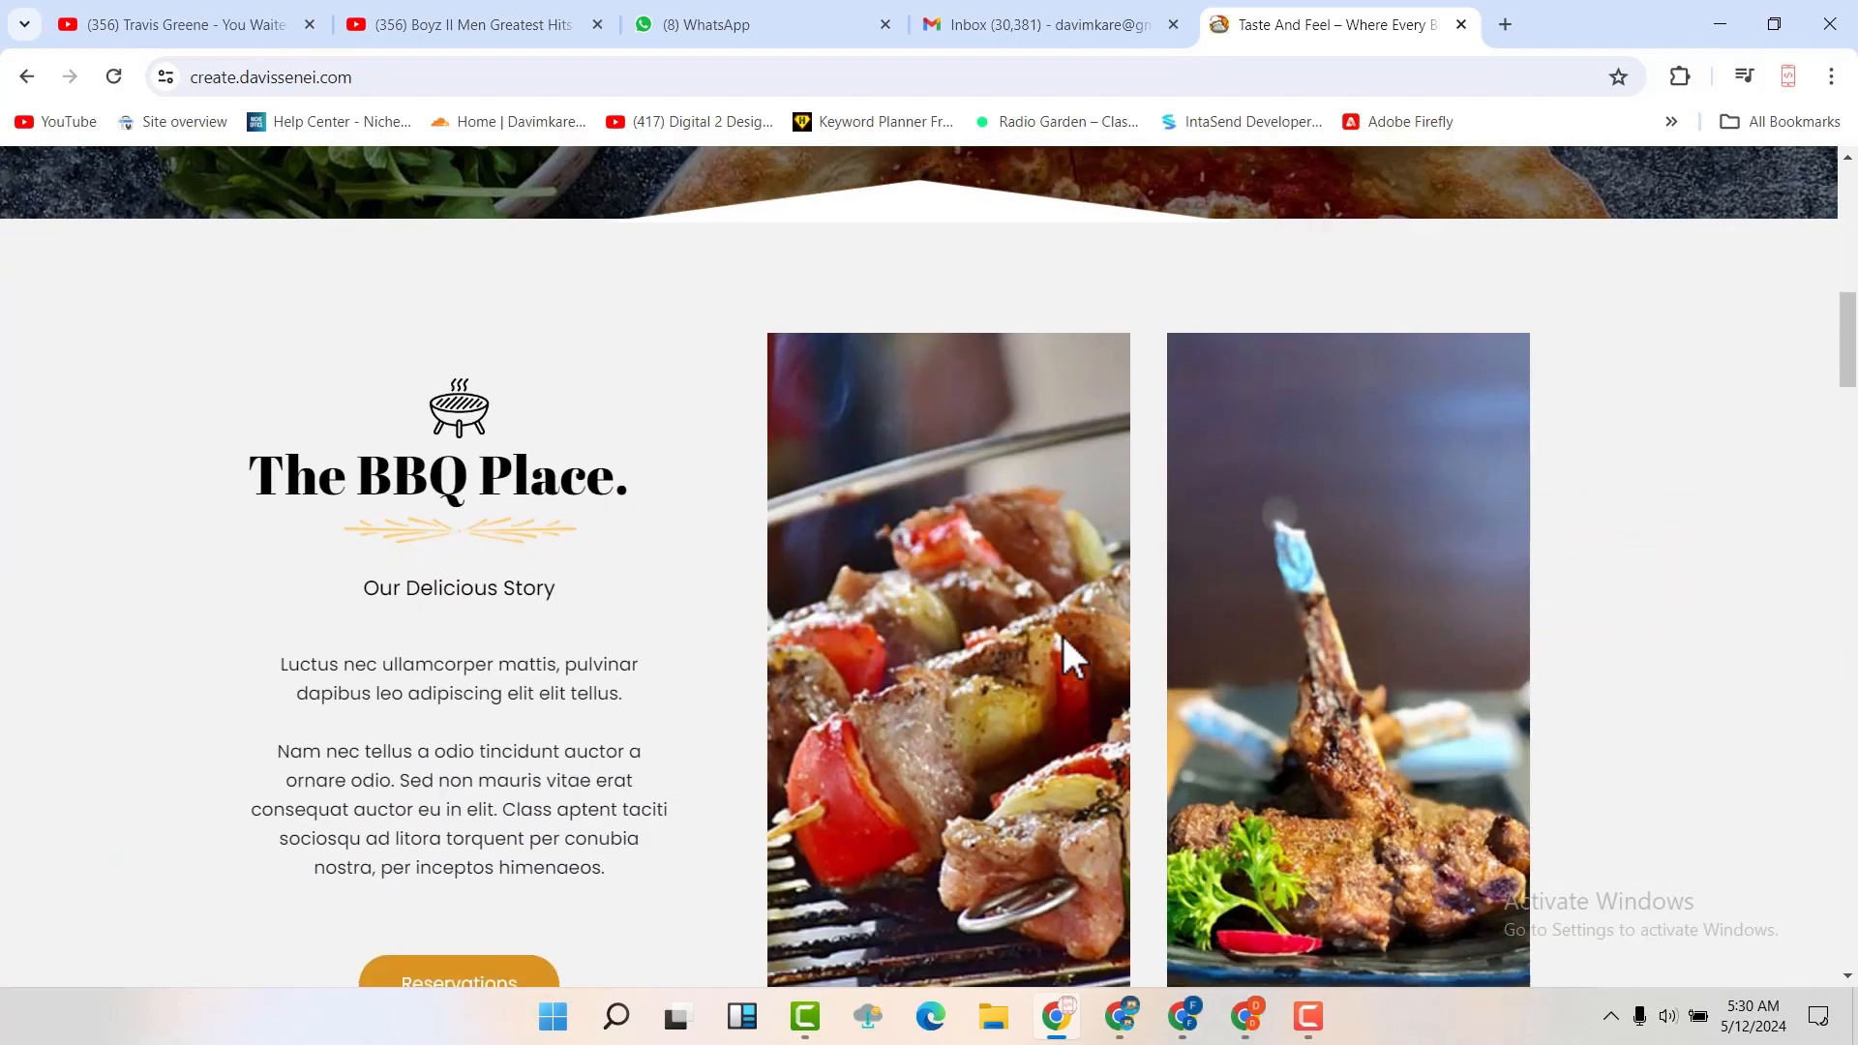
pyautogui.scroll(-7, 1062, 636)
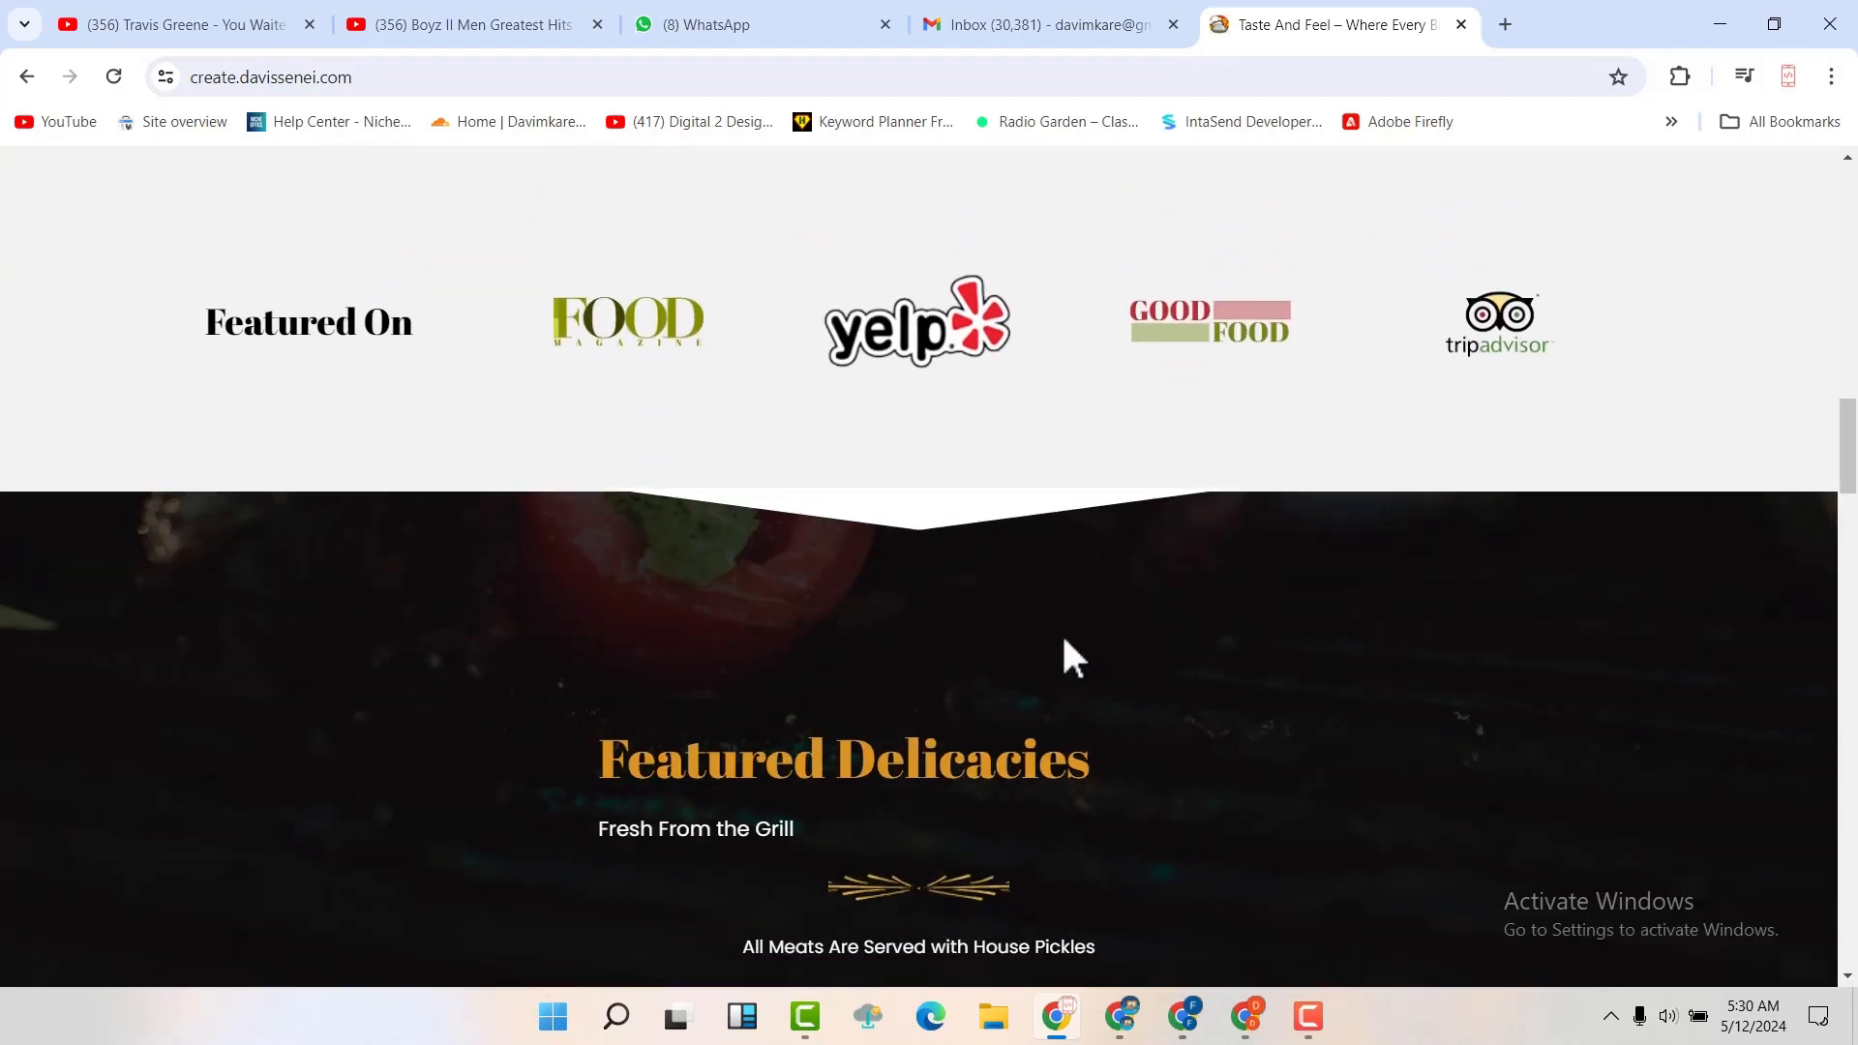
pyautogui.scroll(-4, 1063, 639)
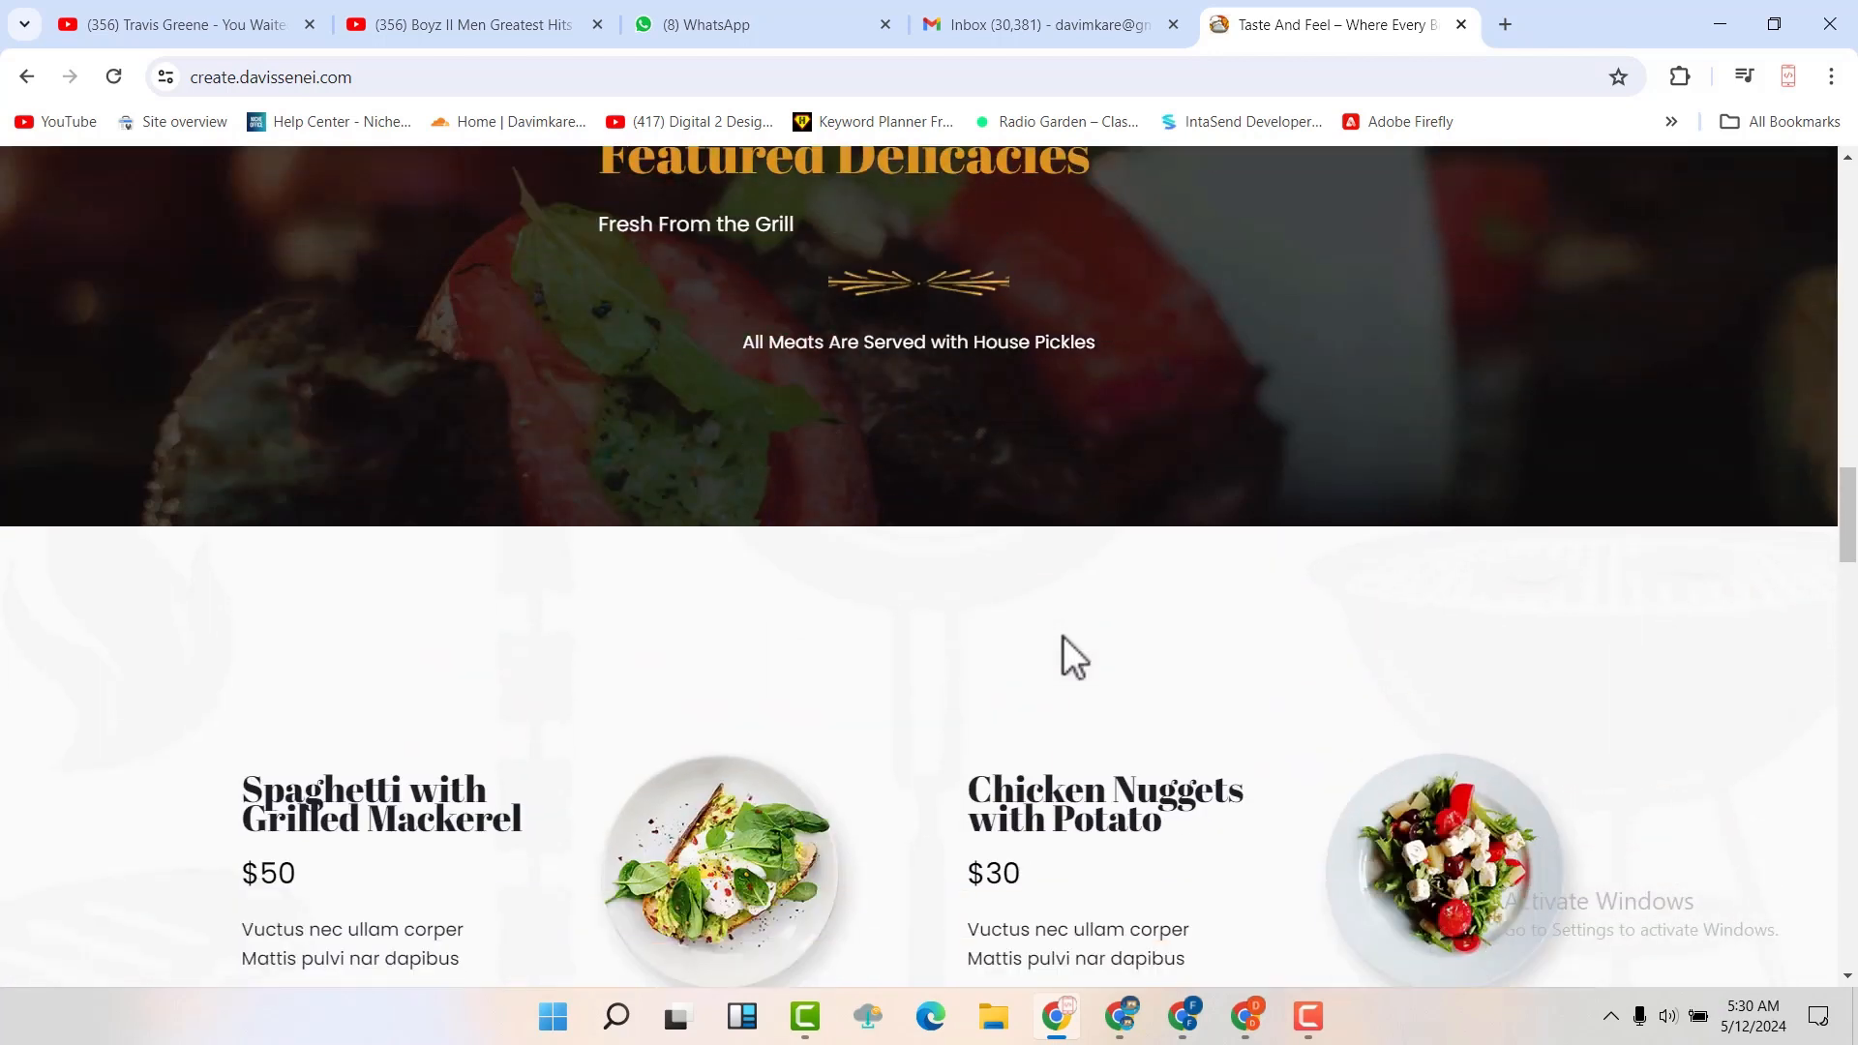
pyautogui.scroll(-2, 1062, 639)
pyautogui.scroll(-1, 1063, 636)
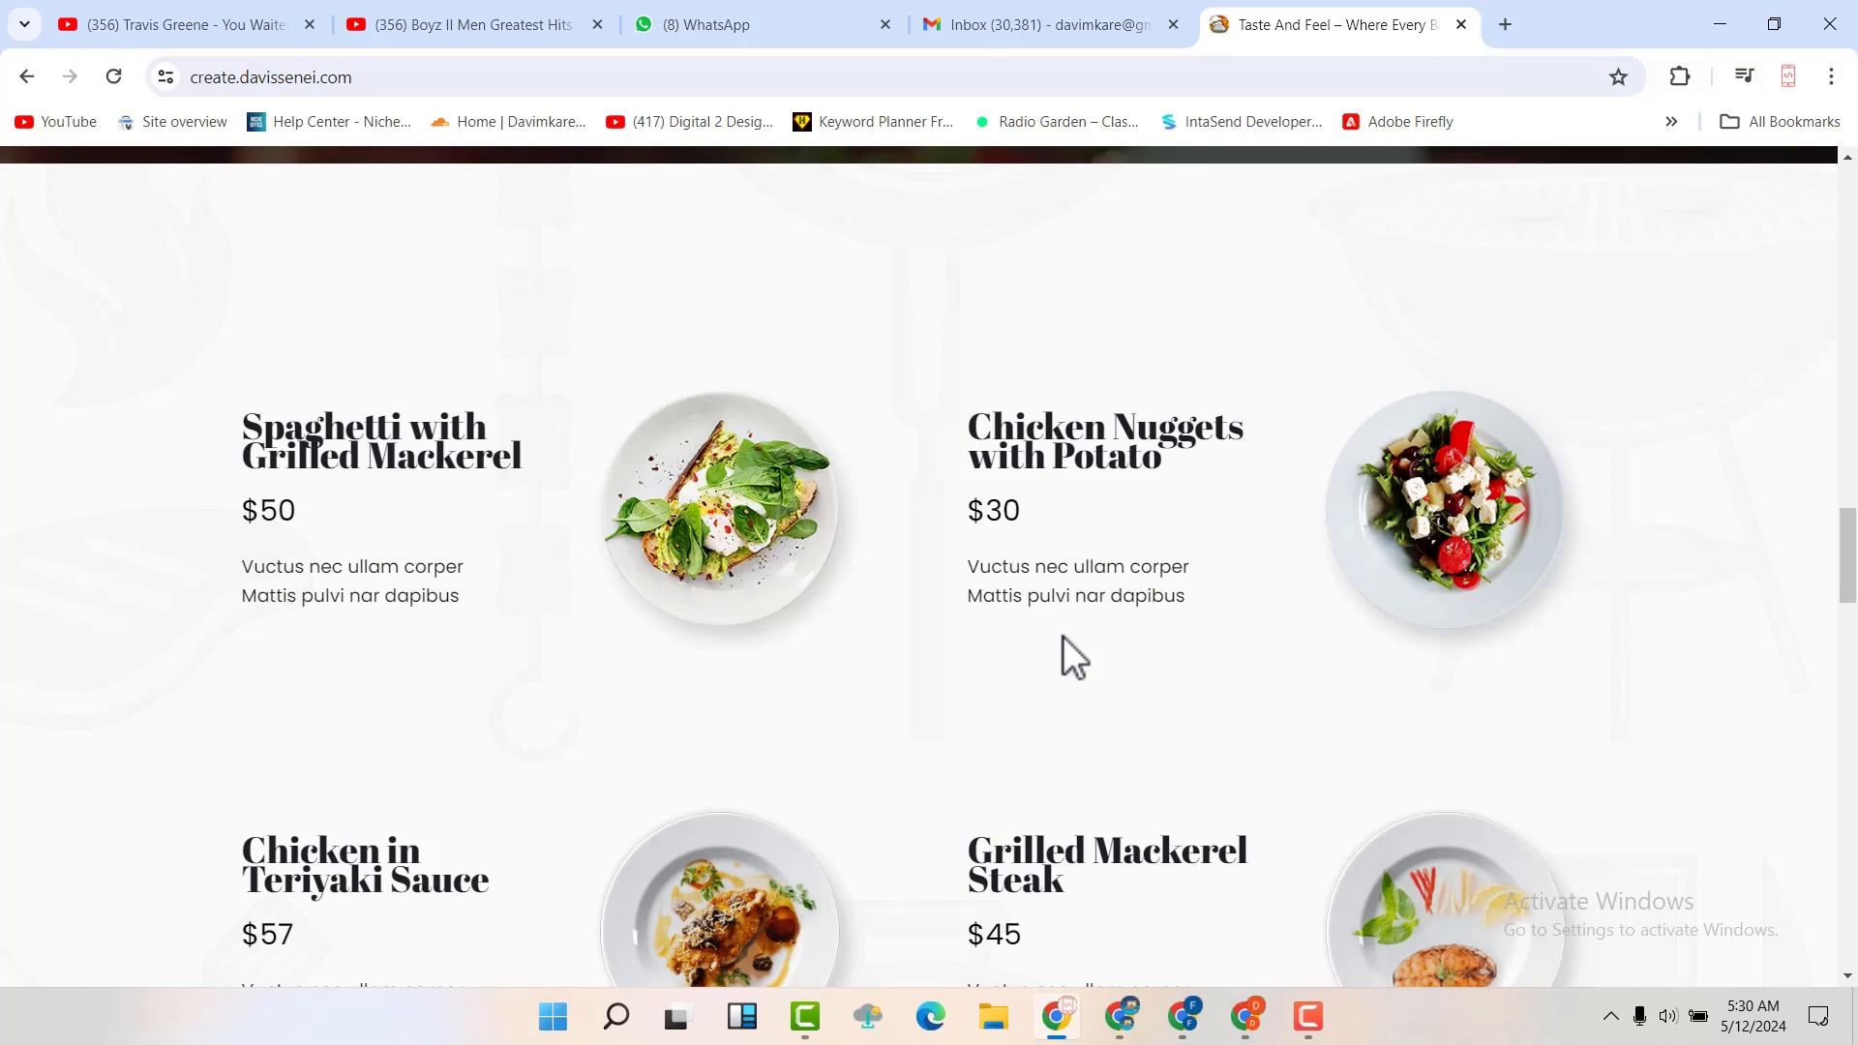
pyautogui.scroll(-3, 1063, 636)
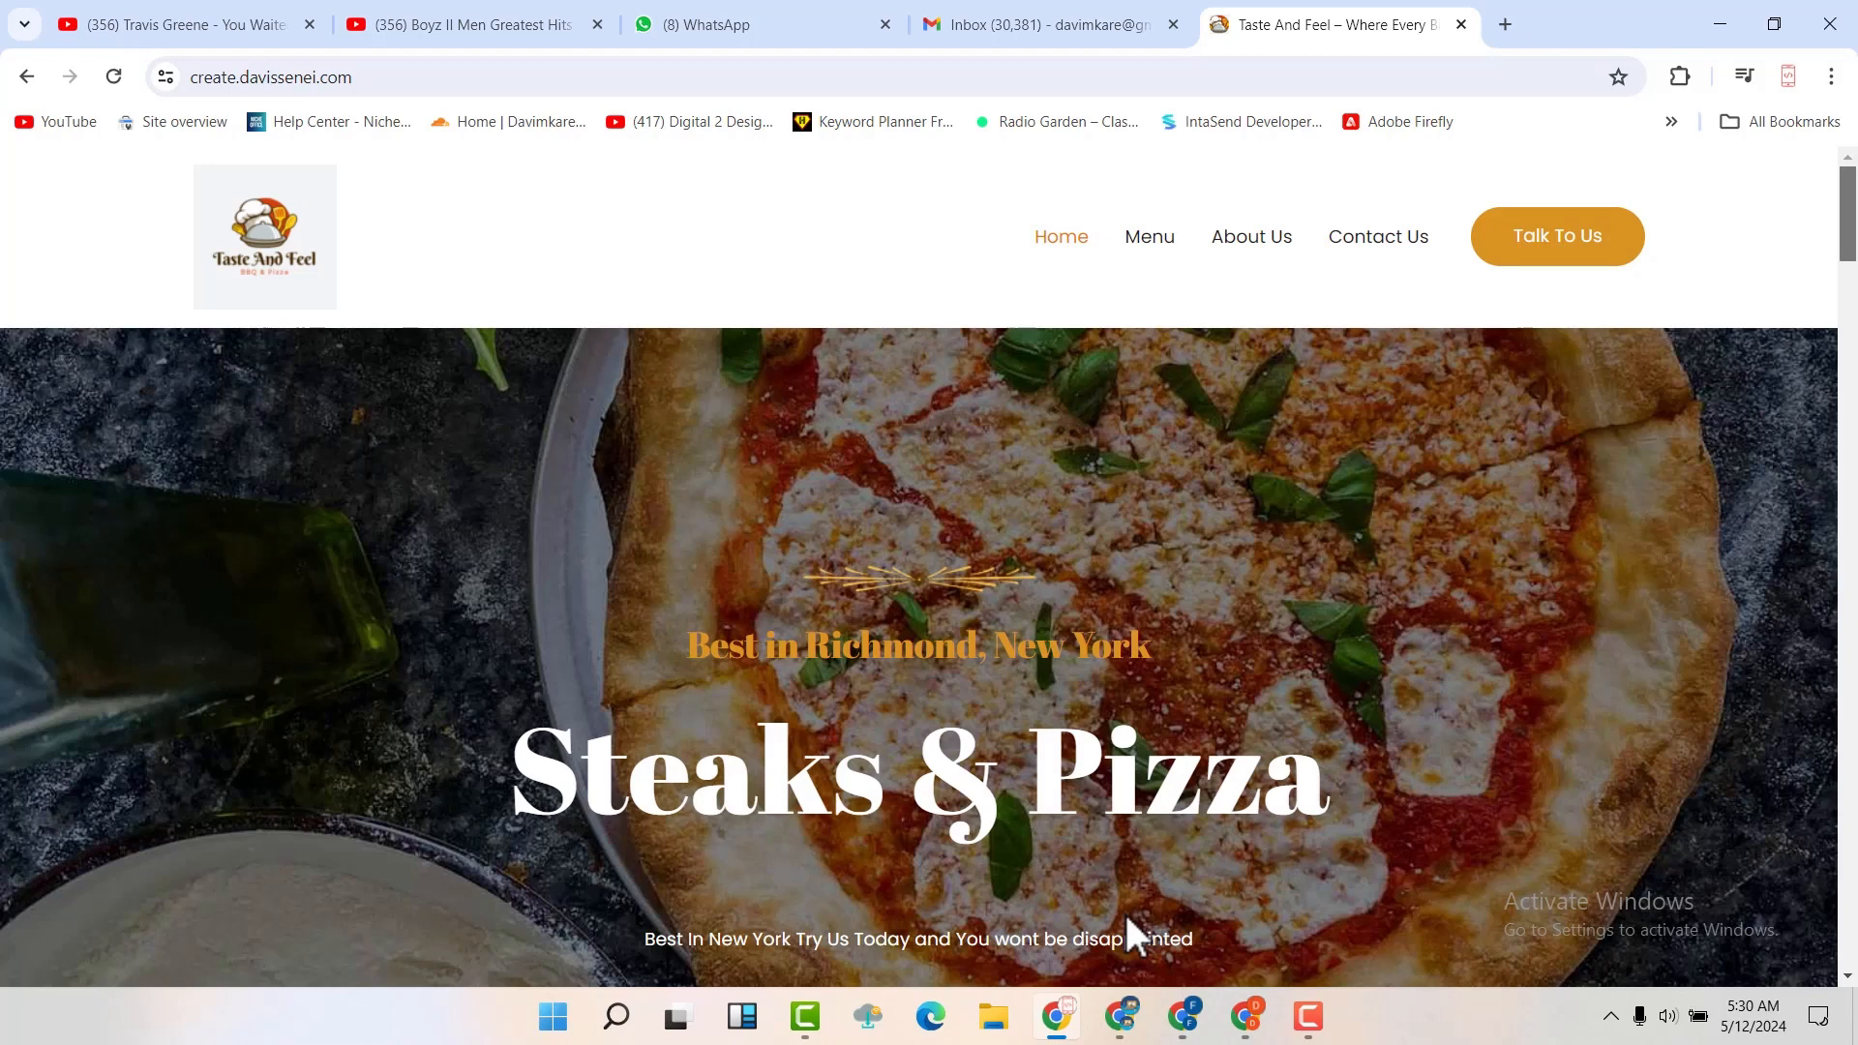
pyautogui.scroll(-1, 1134, 936)
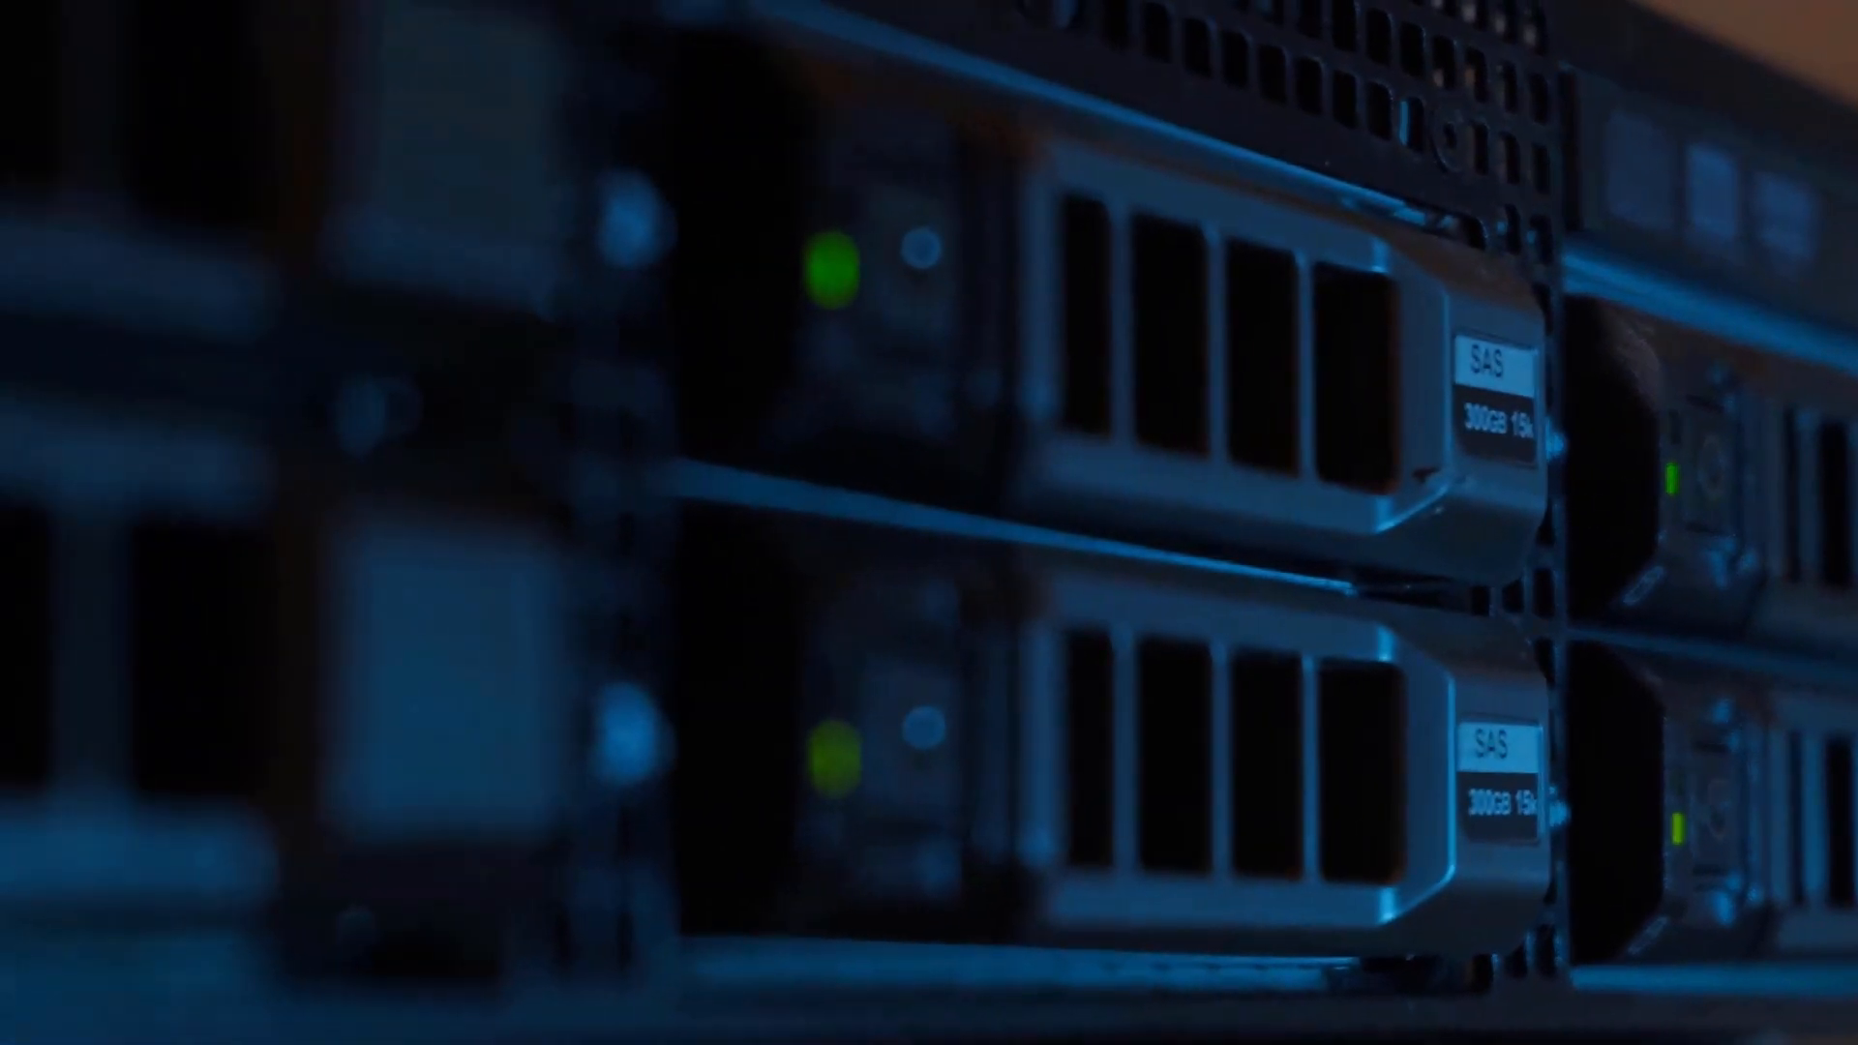
# Open amazon.com and look through its best-seller sections as an example website
pyautogui.click(694, 527)
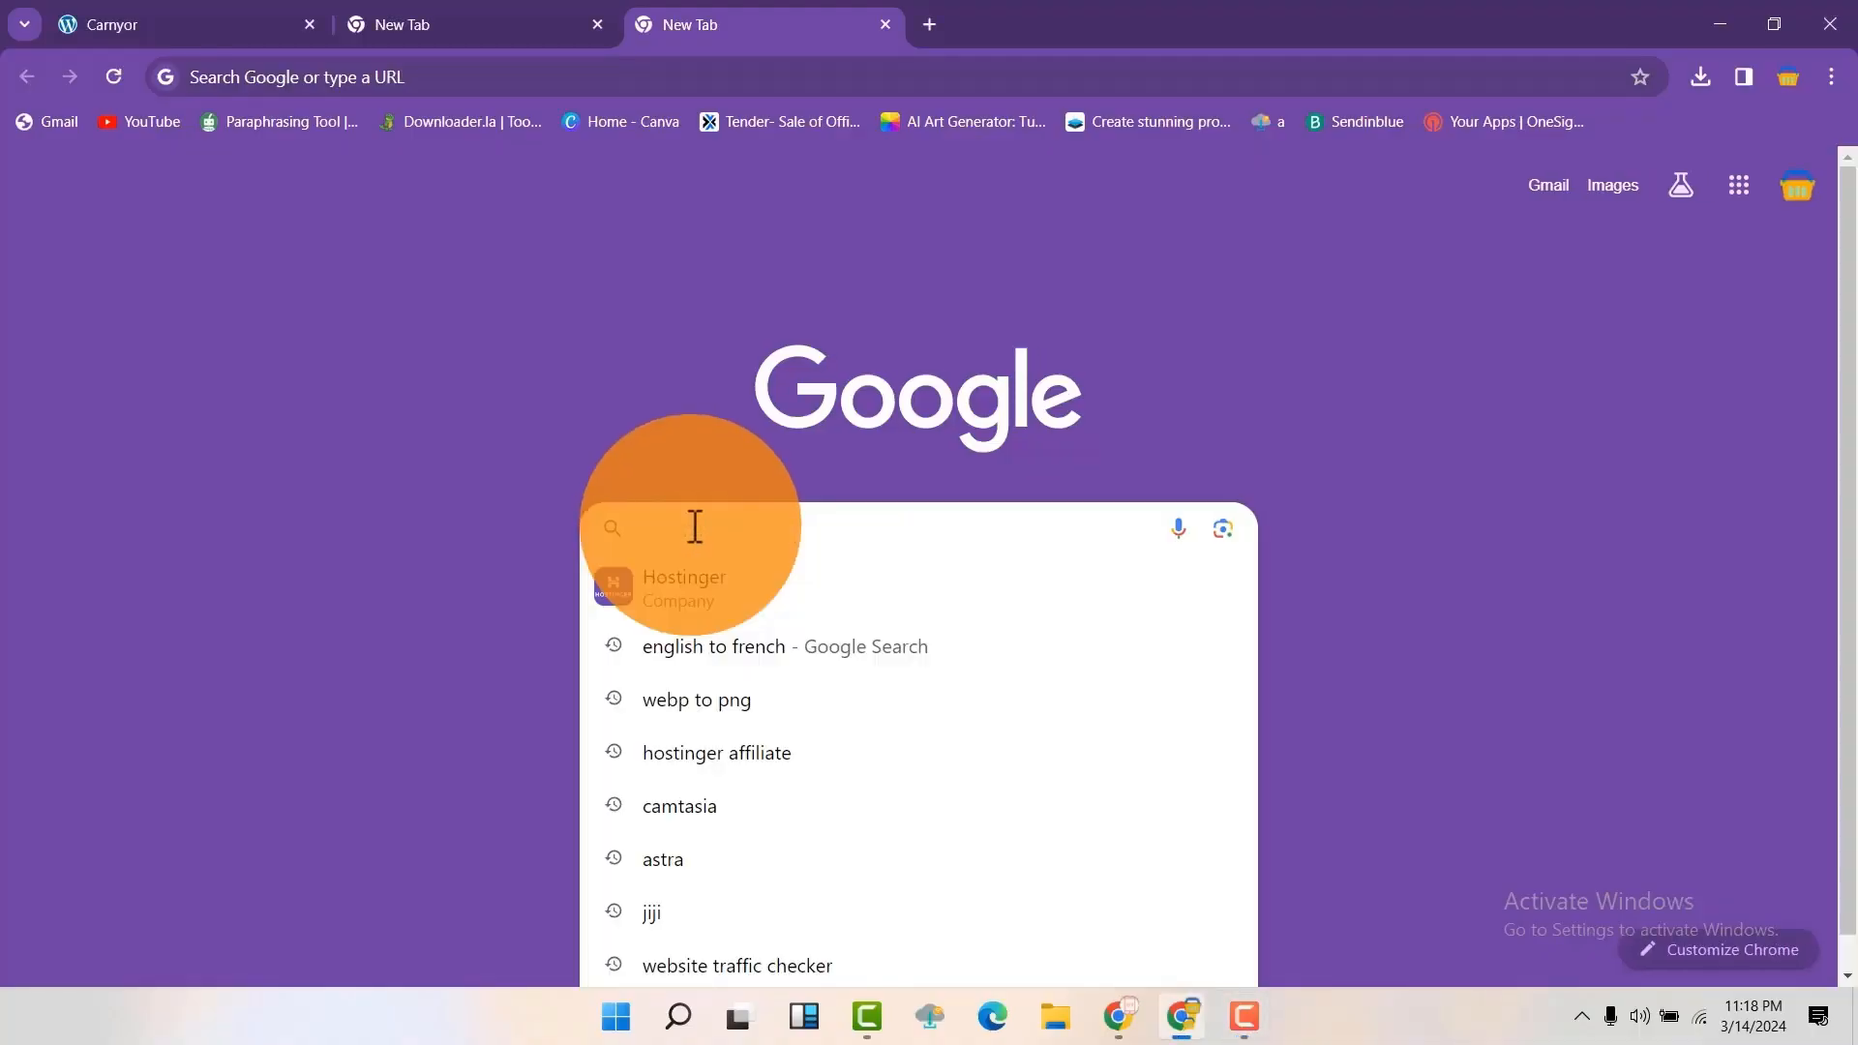
pyautogui.write('amazon.com')
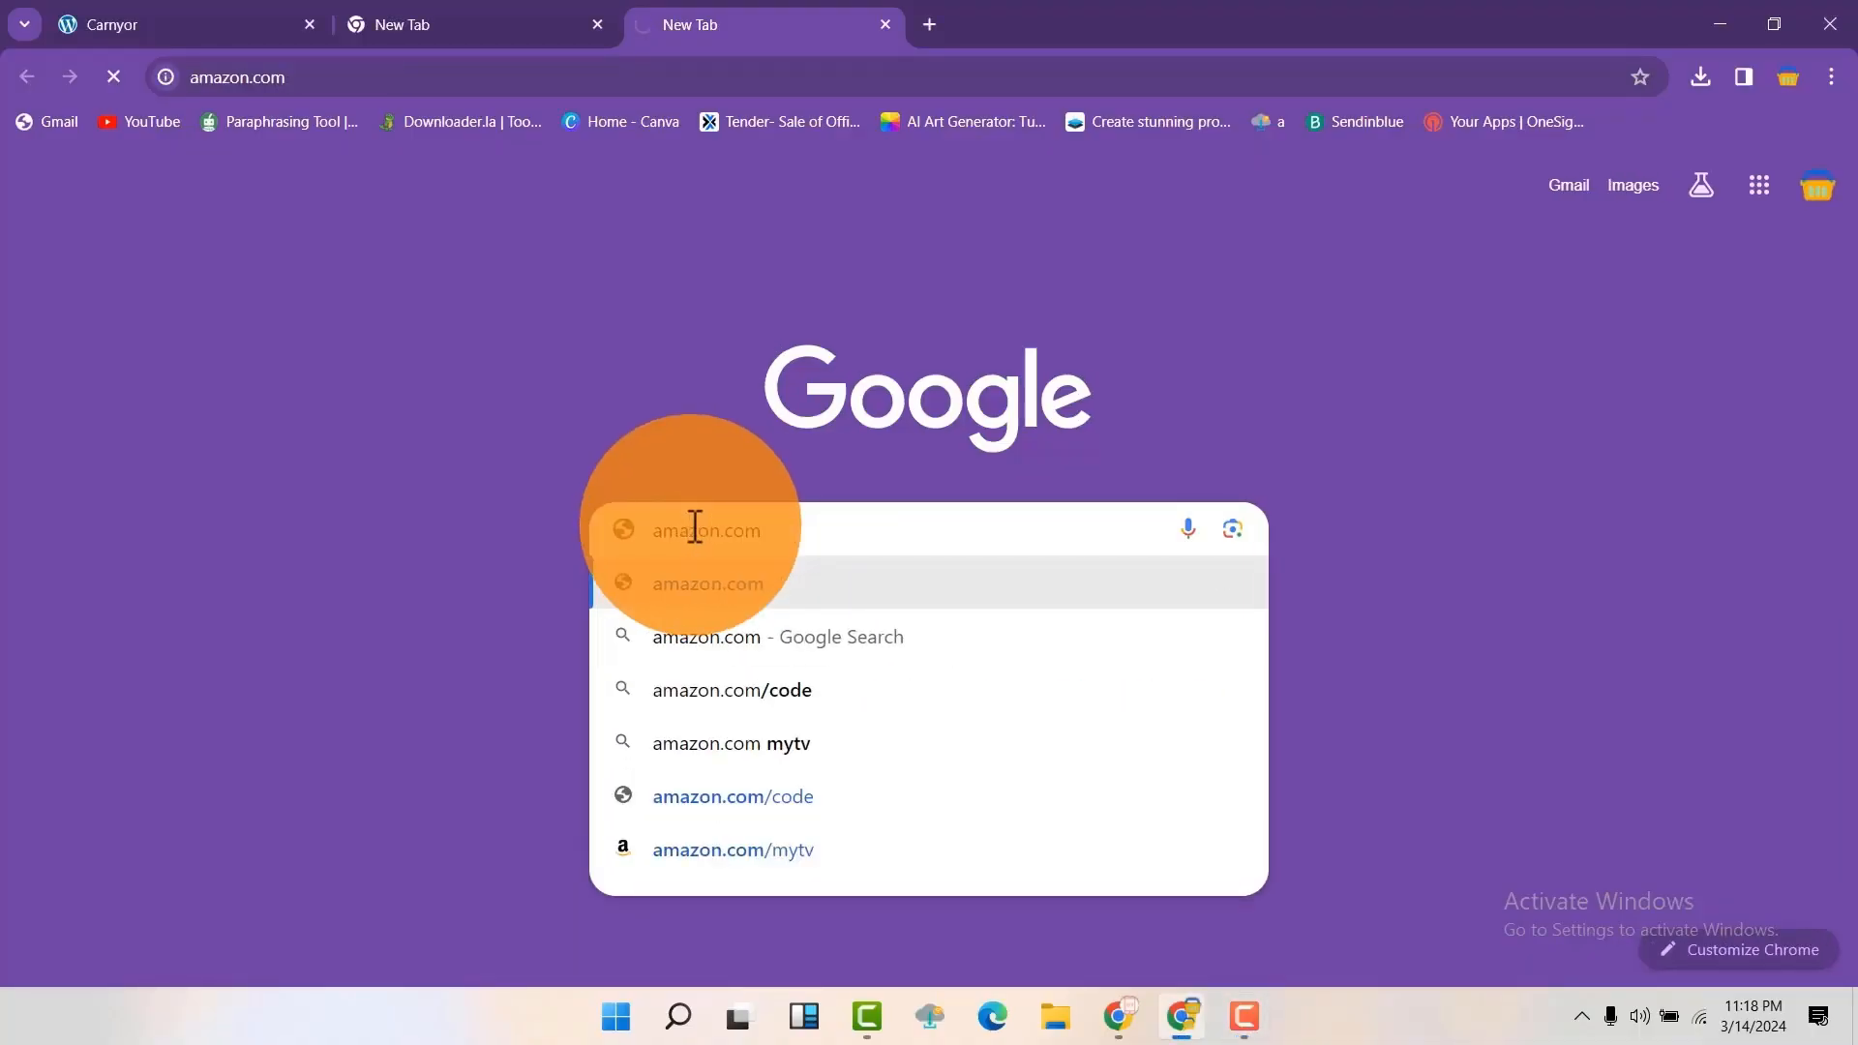
pyautogui.press('Return')
pyautogui.scroll(-12, 689, 527)
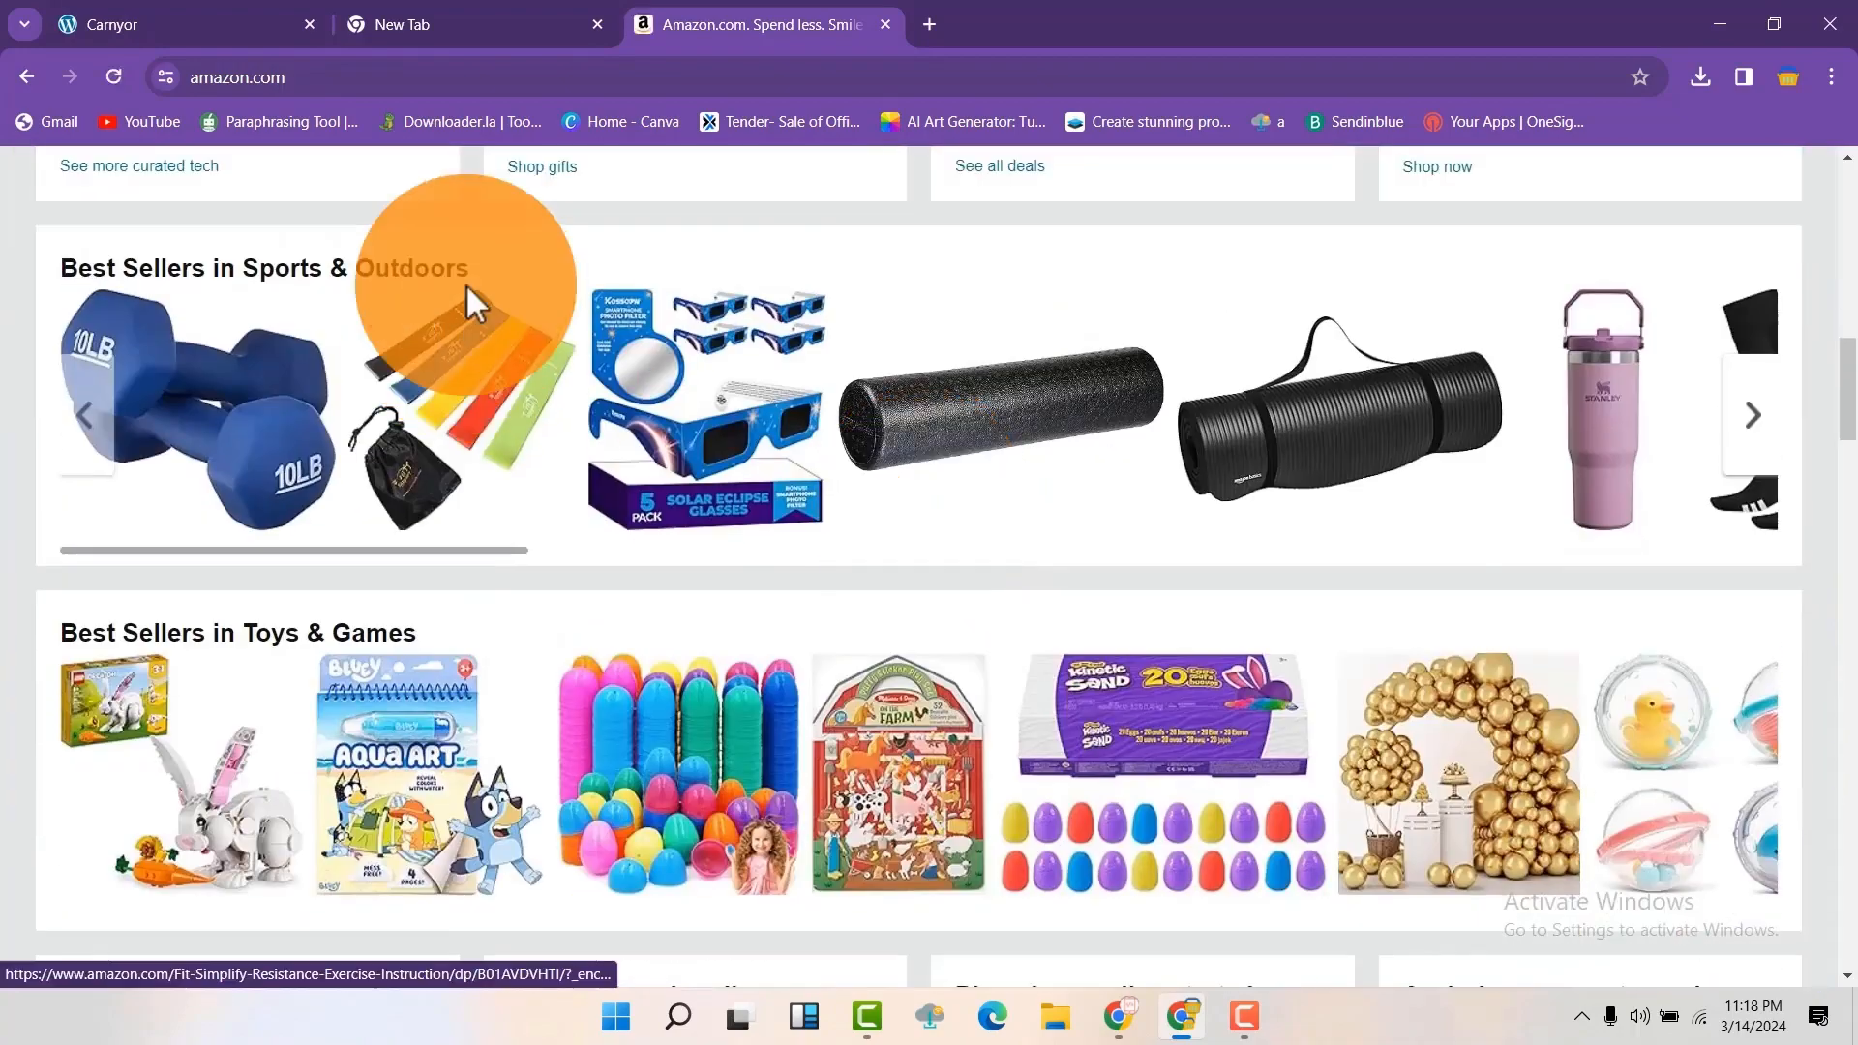
pyautogui.scroll(10, 474, 299)
# Open fiverr.com in a new tab and look over its home page
pyautogui.hotkey('ctrl', 't')
pyautogui.click(705, 532)
pyautogui.write('fiv')
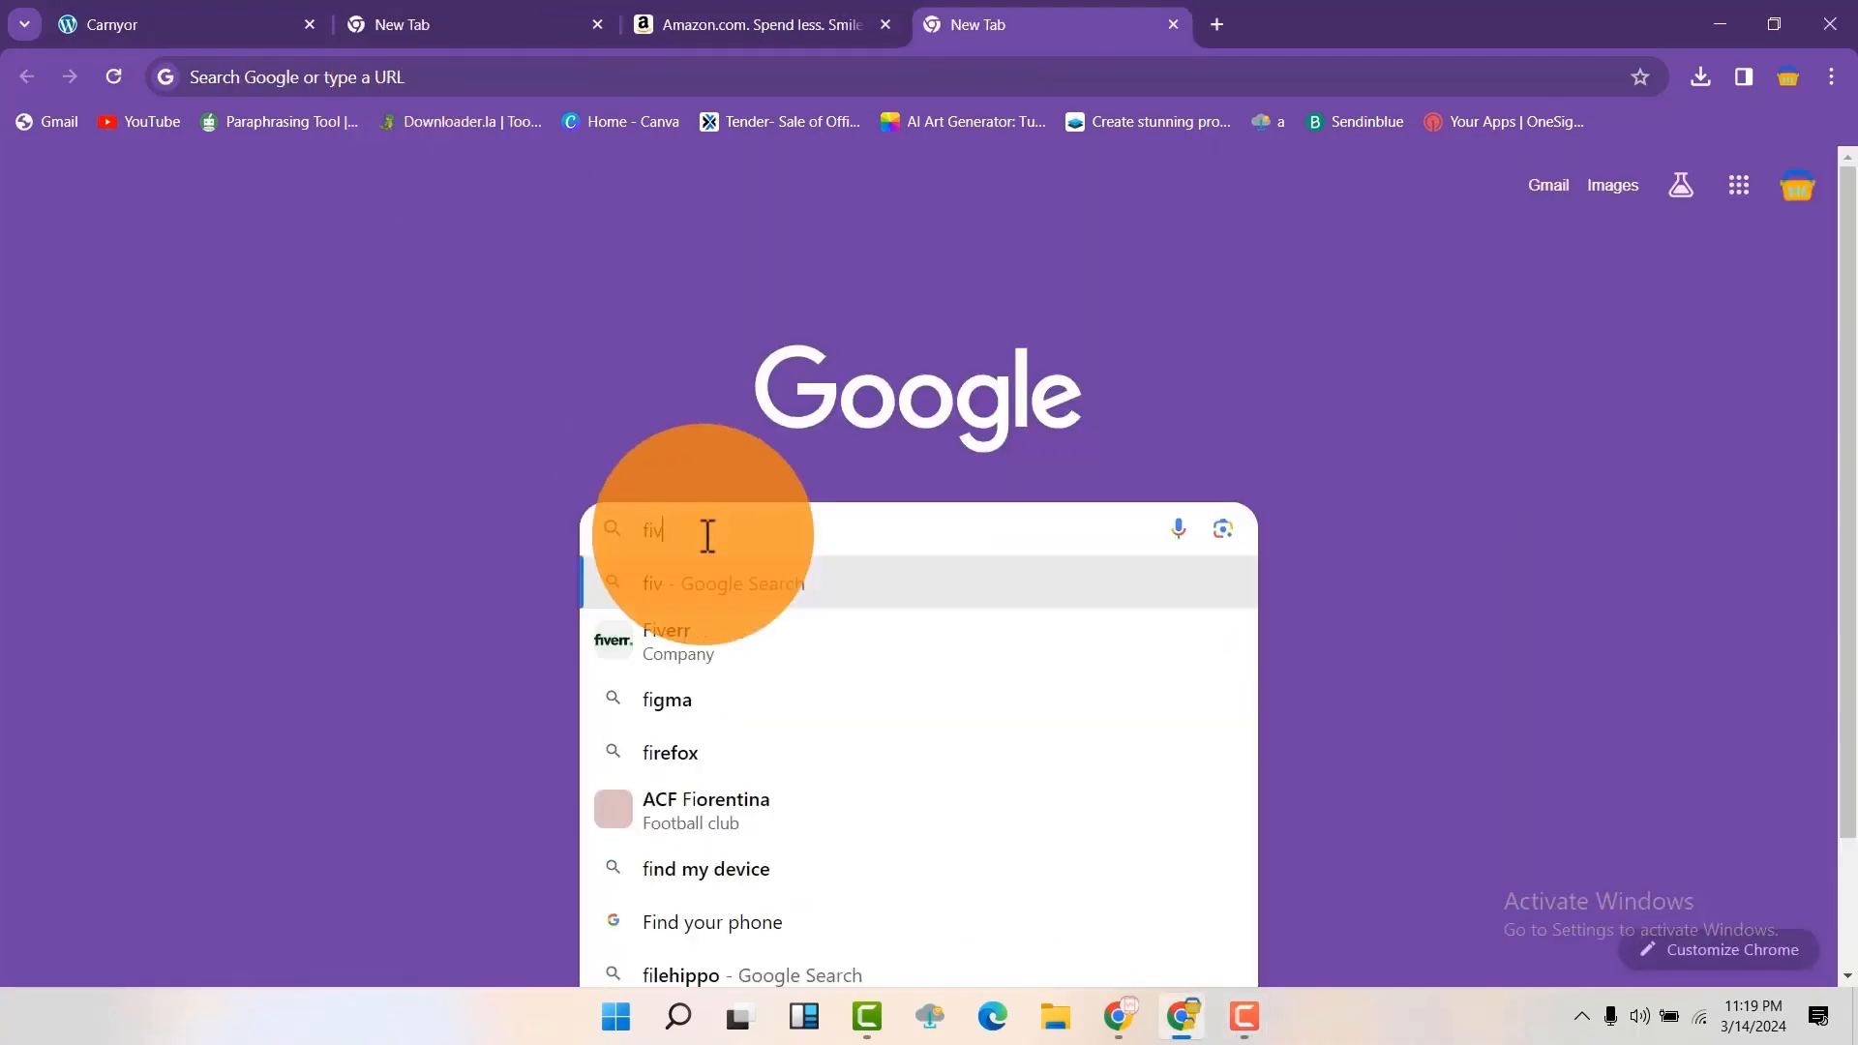
pyautogui.write('err.com')
pyautogui.press('Return')
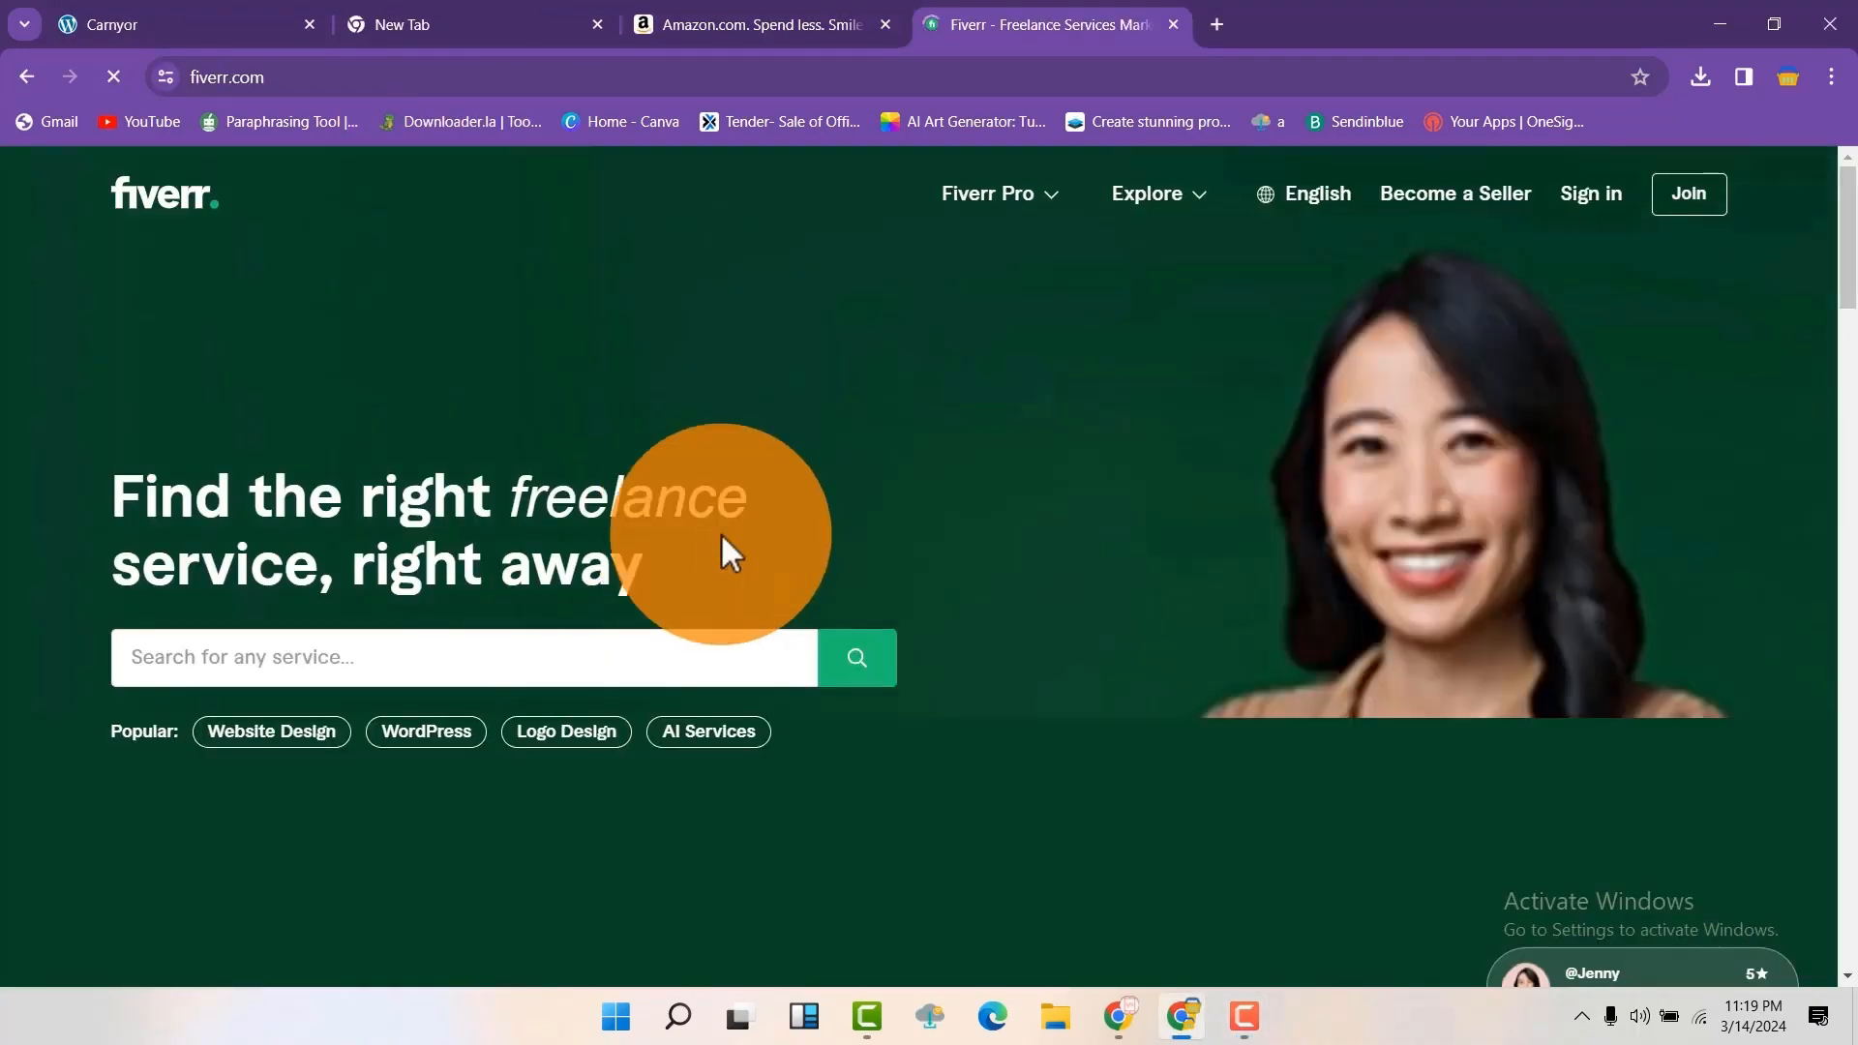
pyautogui.scroll(-10, 1366, 522)
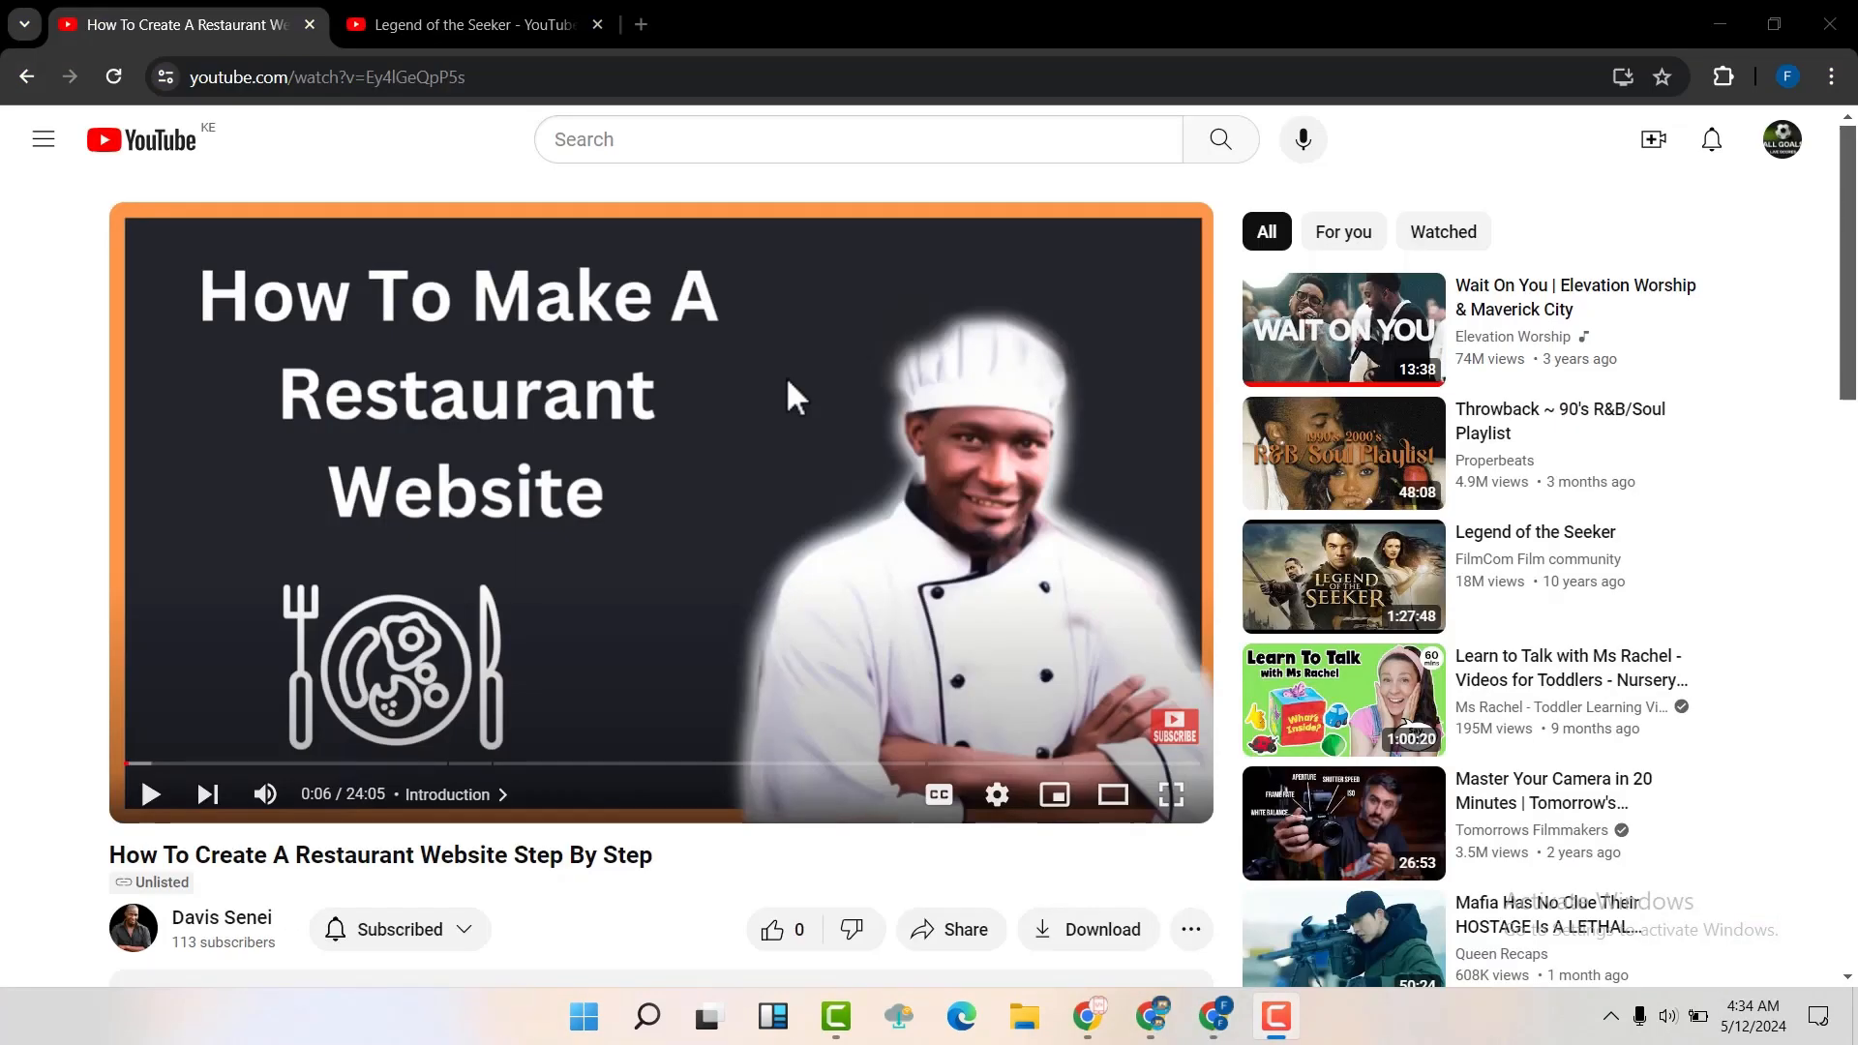
# Expand the YouTube restaurant website tutorial's description and open its domain and hosting link to Hostinger
pyautogui.scroll(-5, 786, 387)
pyautogui.click(644, 587)
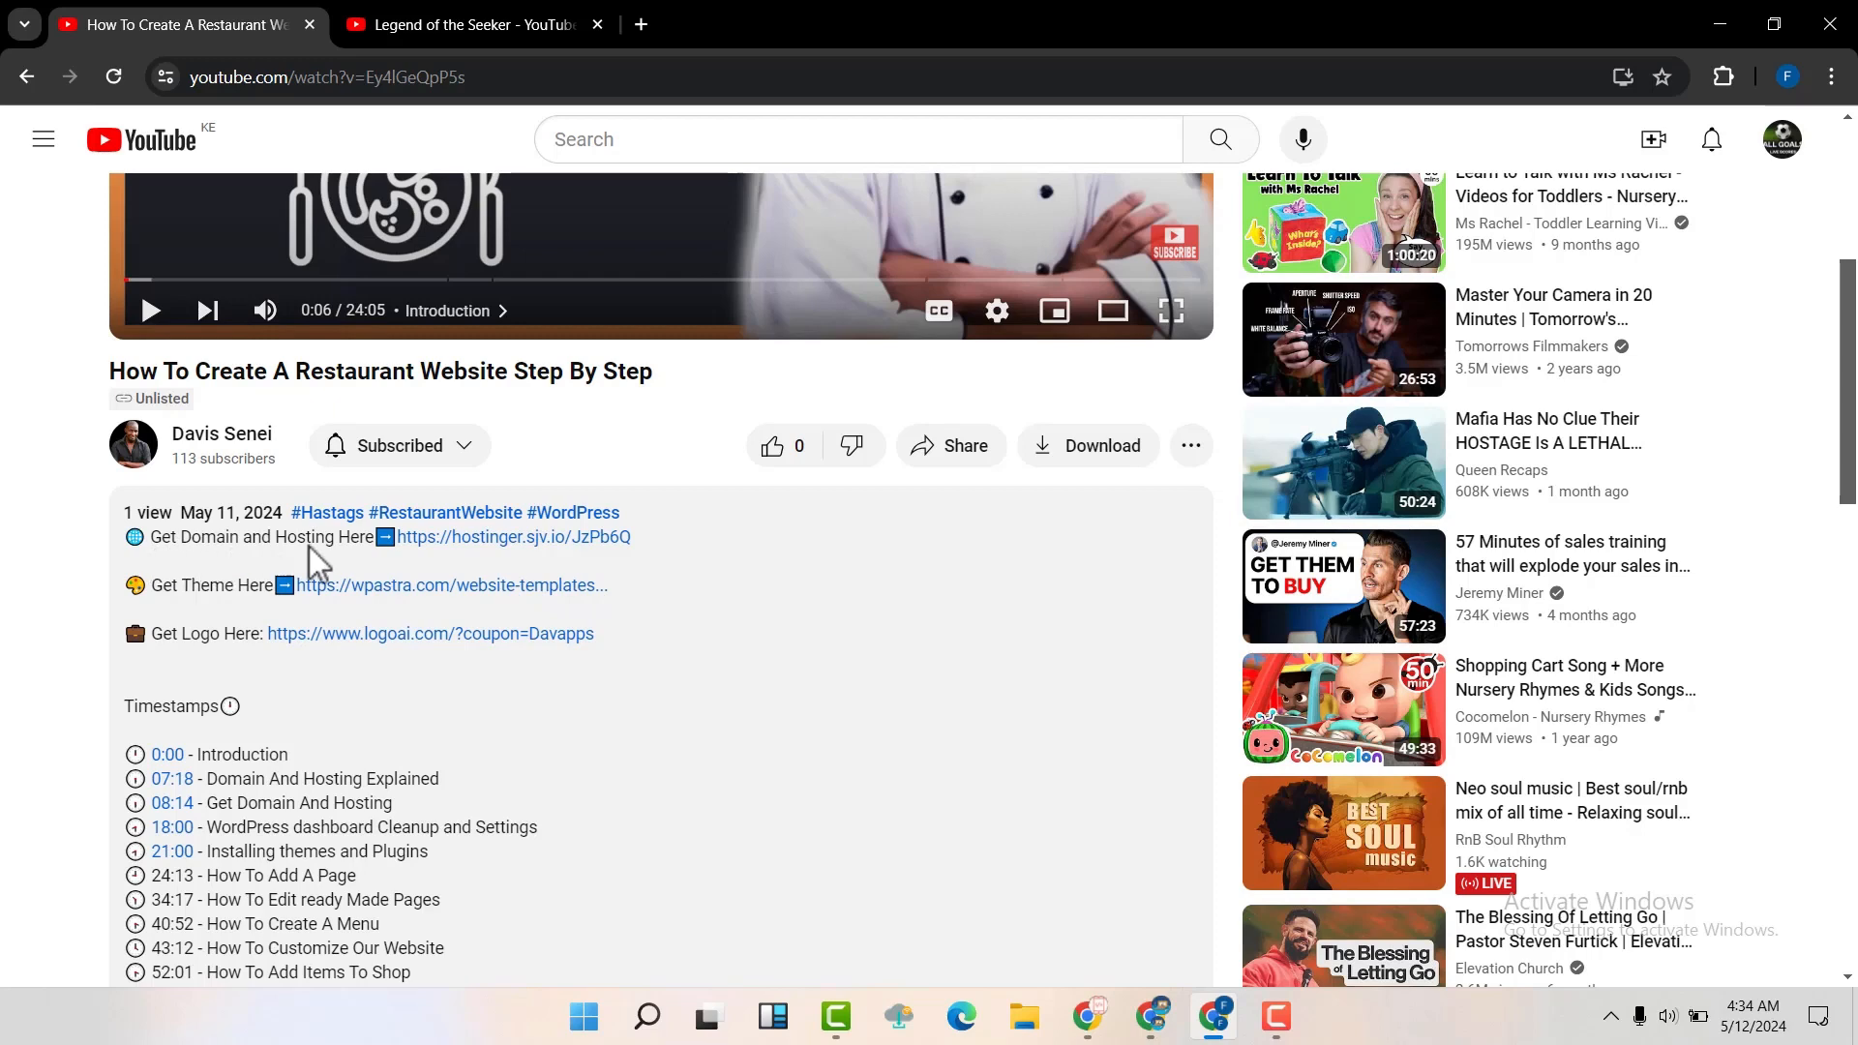
pyautogui.click(514, 538)
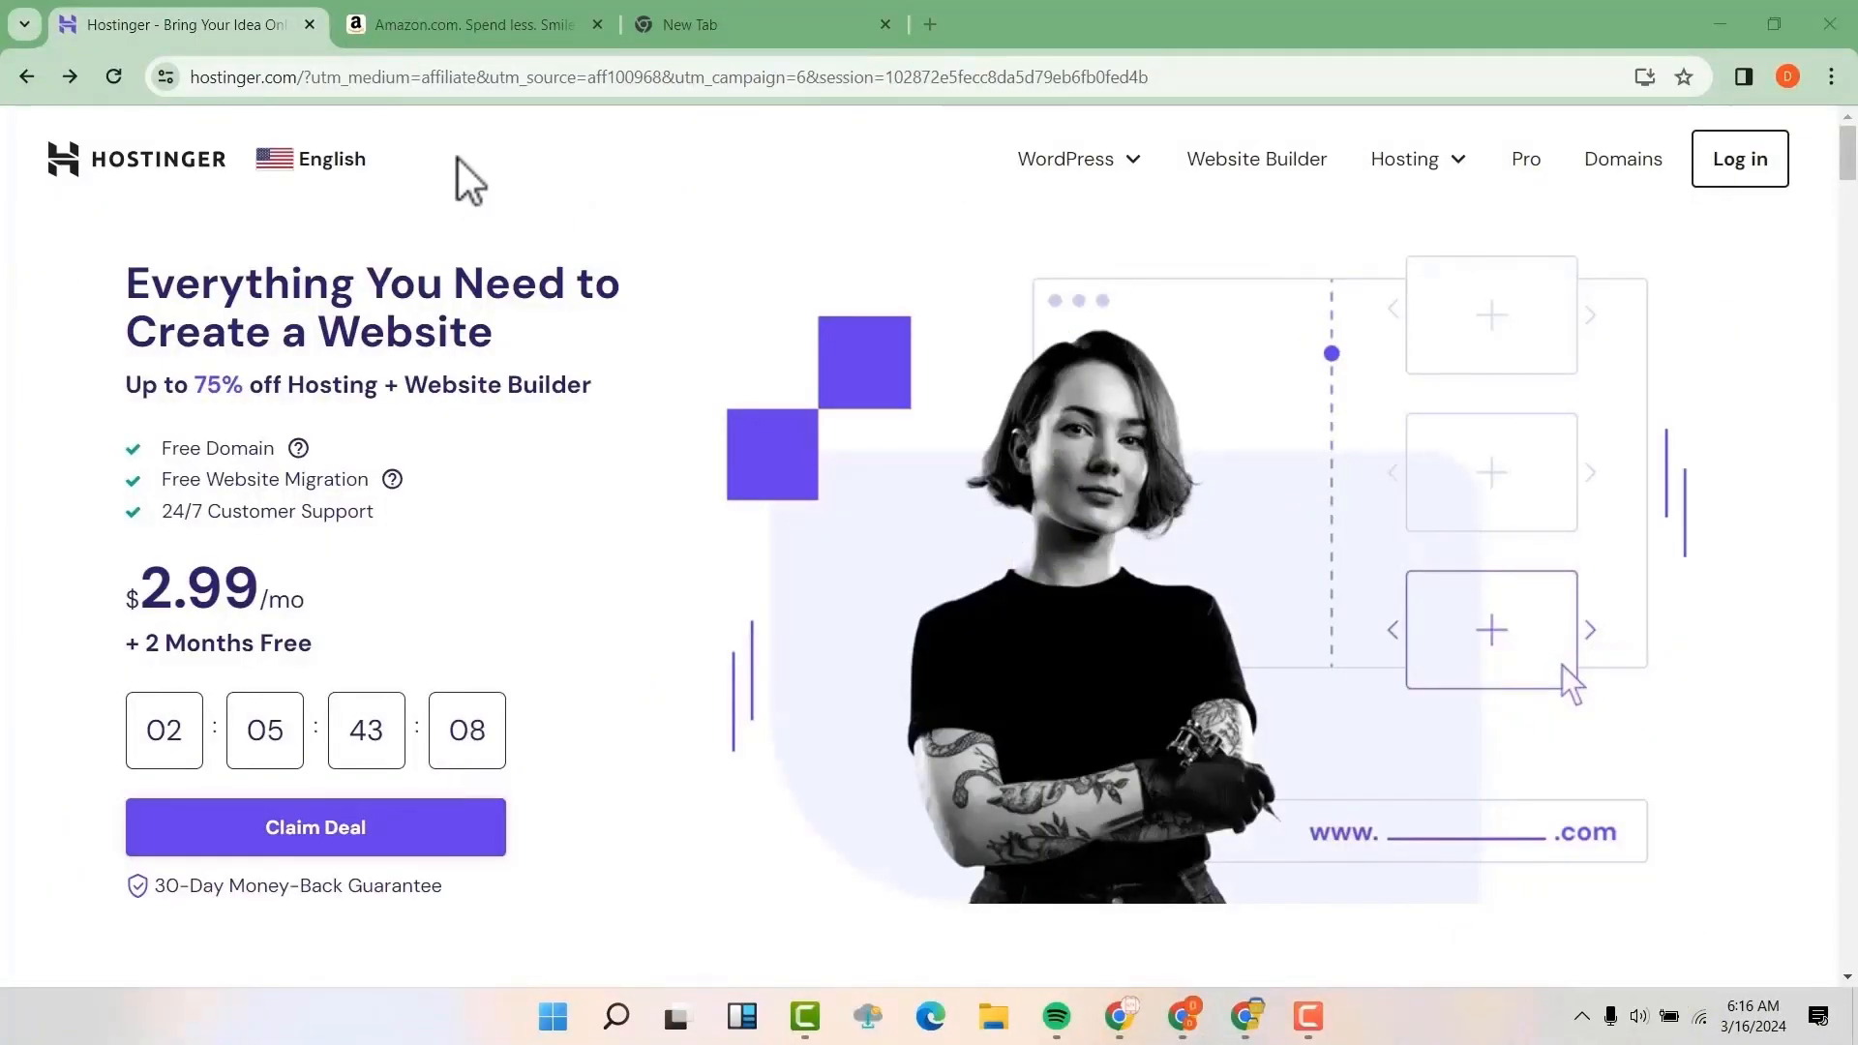
# Examine Hostinger's review ratings and compare the prices and top features of the Premium, Business and Cloud Startup plans
pyautogui.scroll(-5, 664, 521)
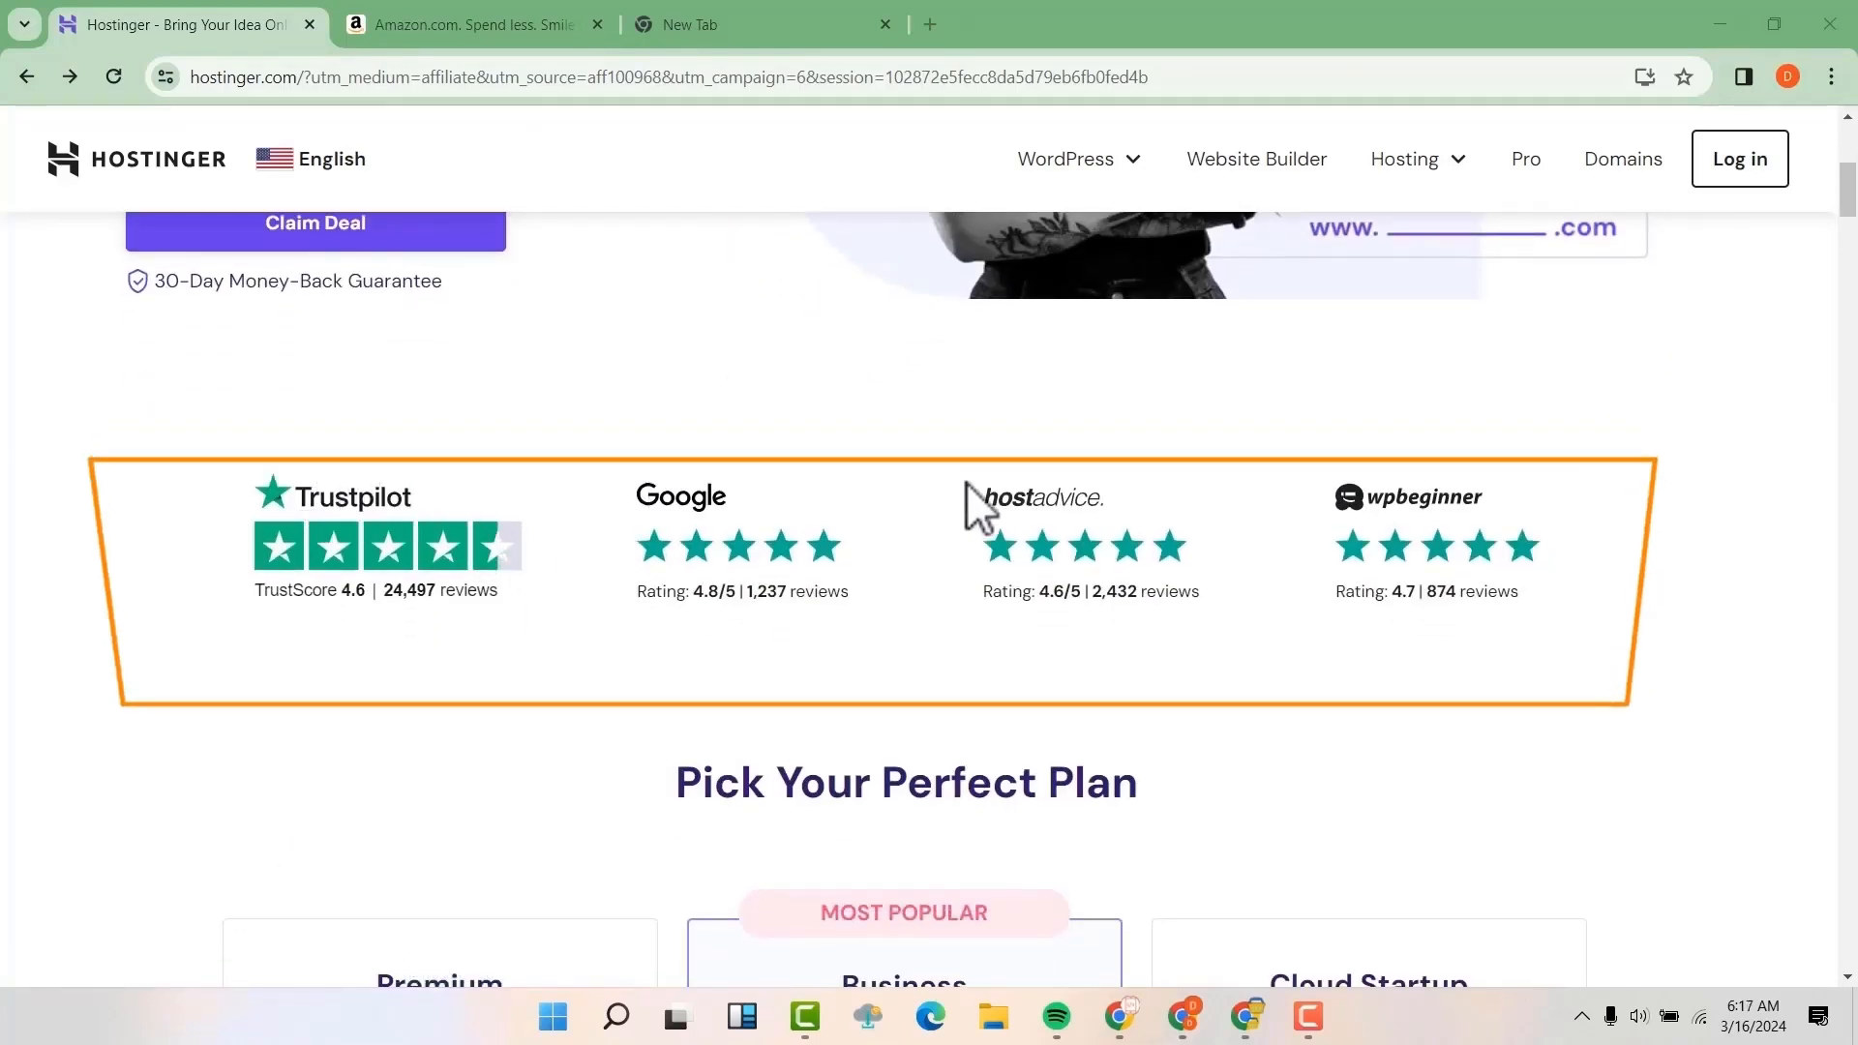
pyautogui.scroll(-4, 1071, 474)
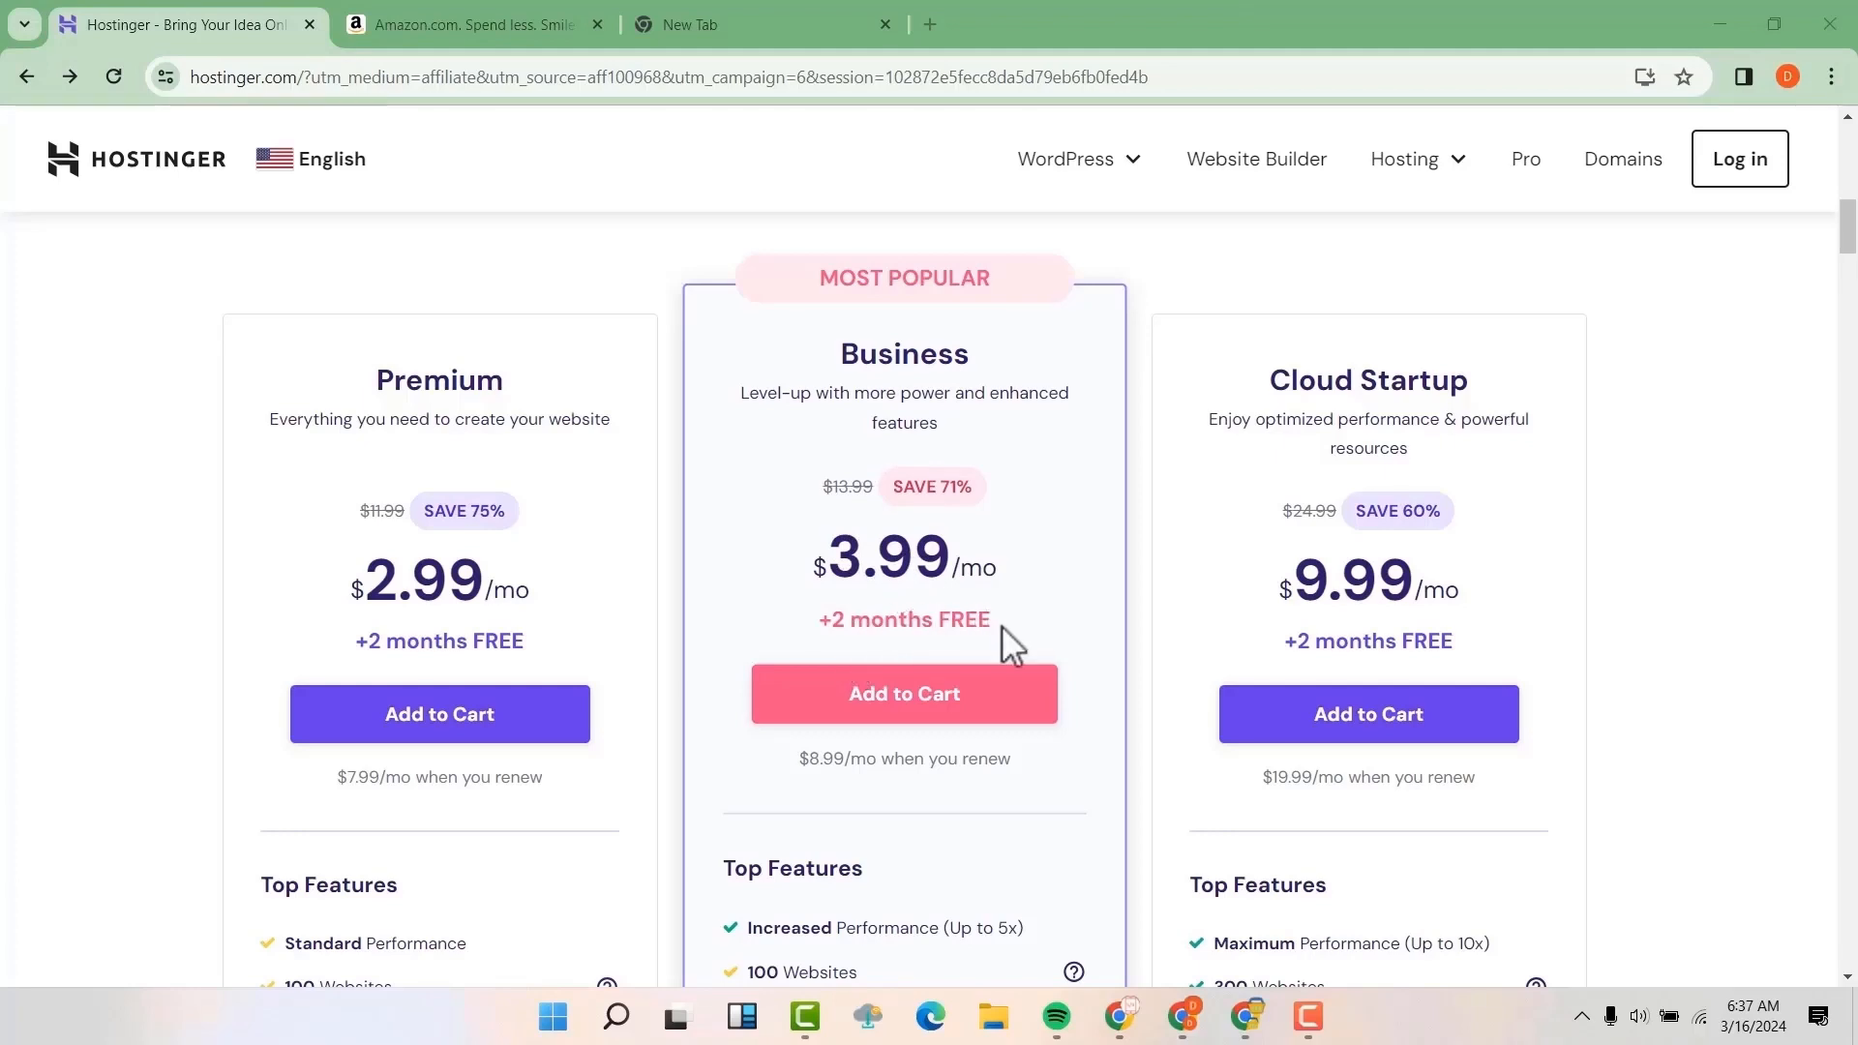
pyautogui.scroll(-1, 1008, 609)
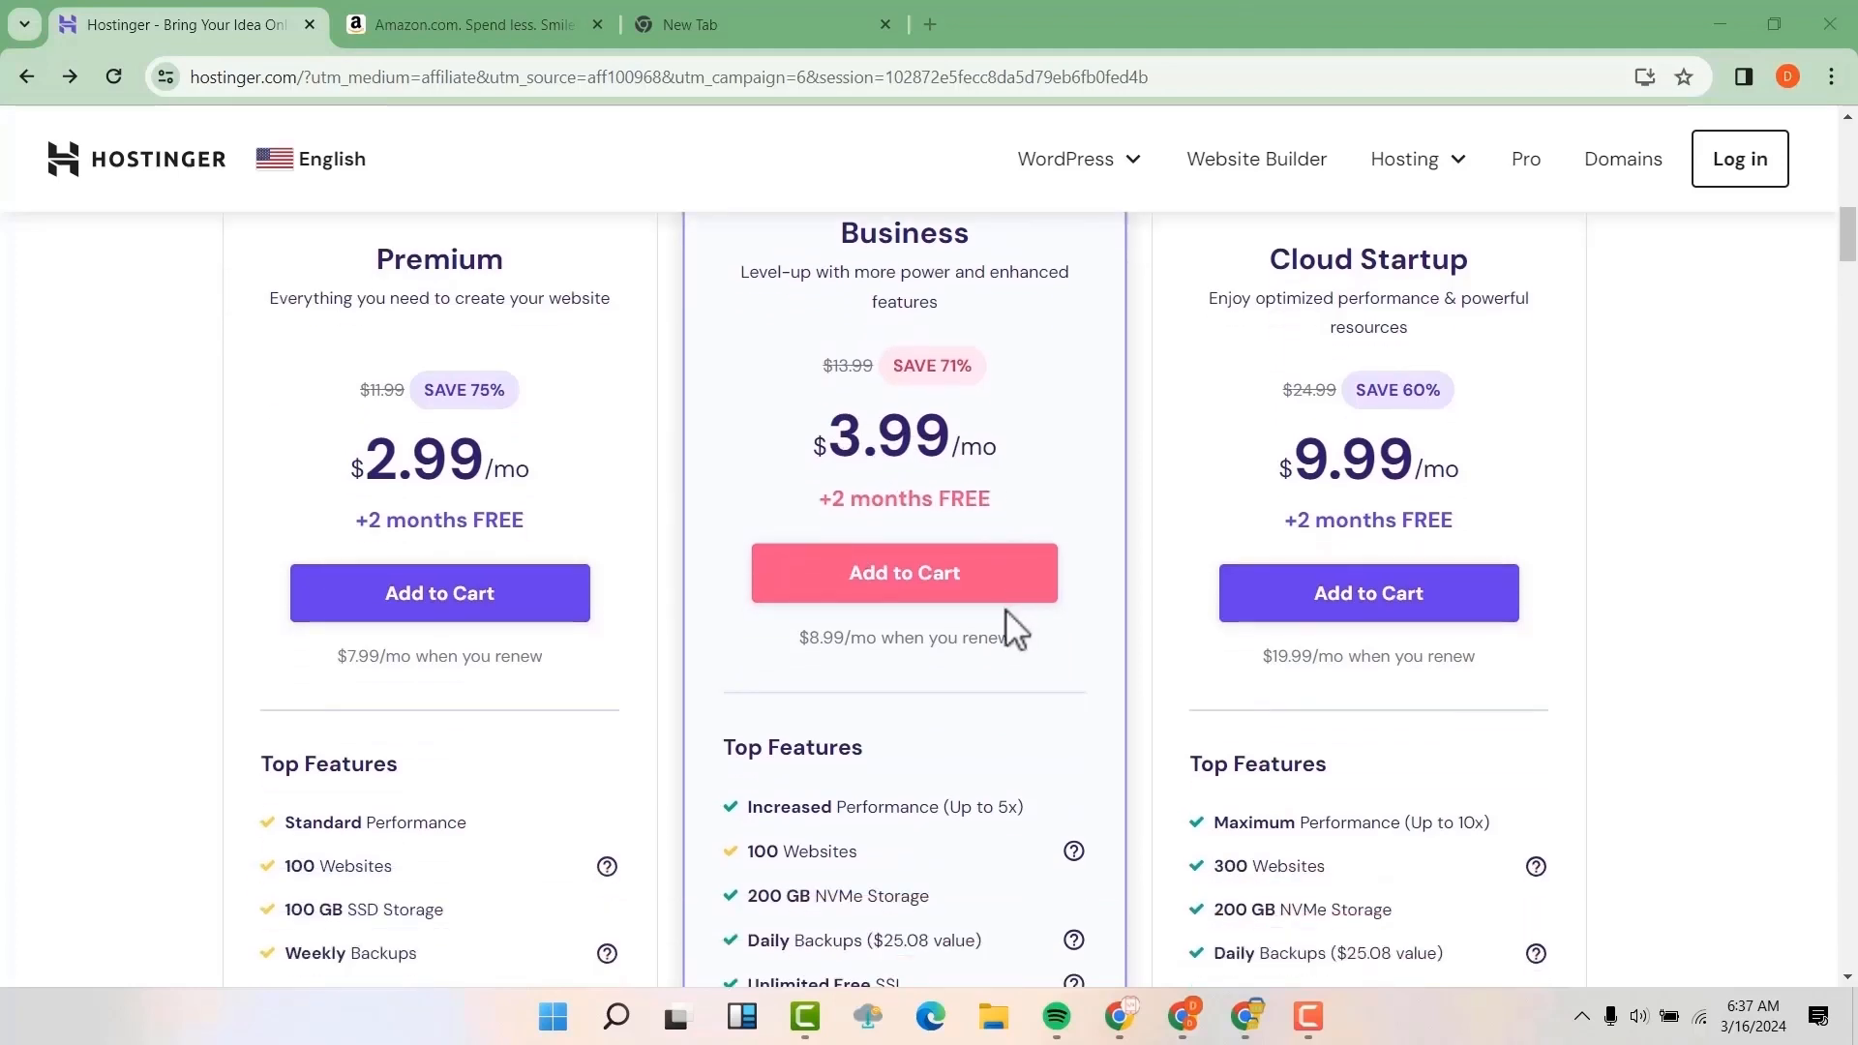
pyautogui.scroll(-1, 1004, 607)
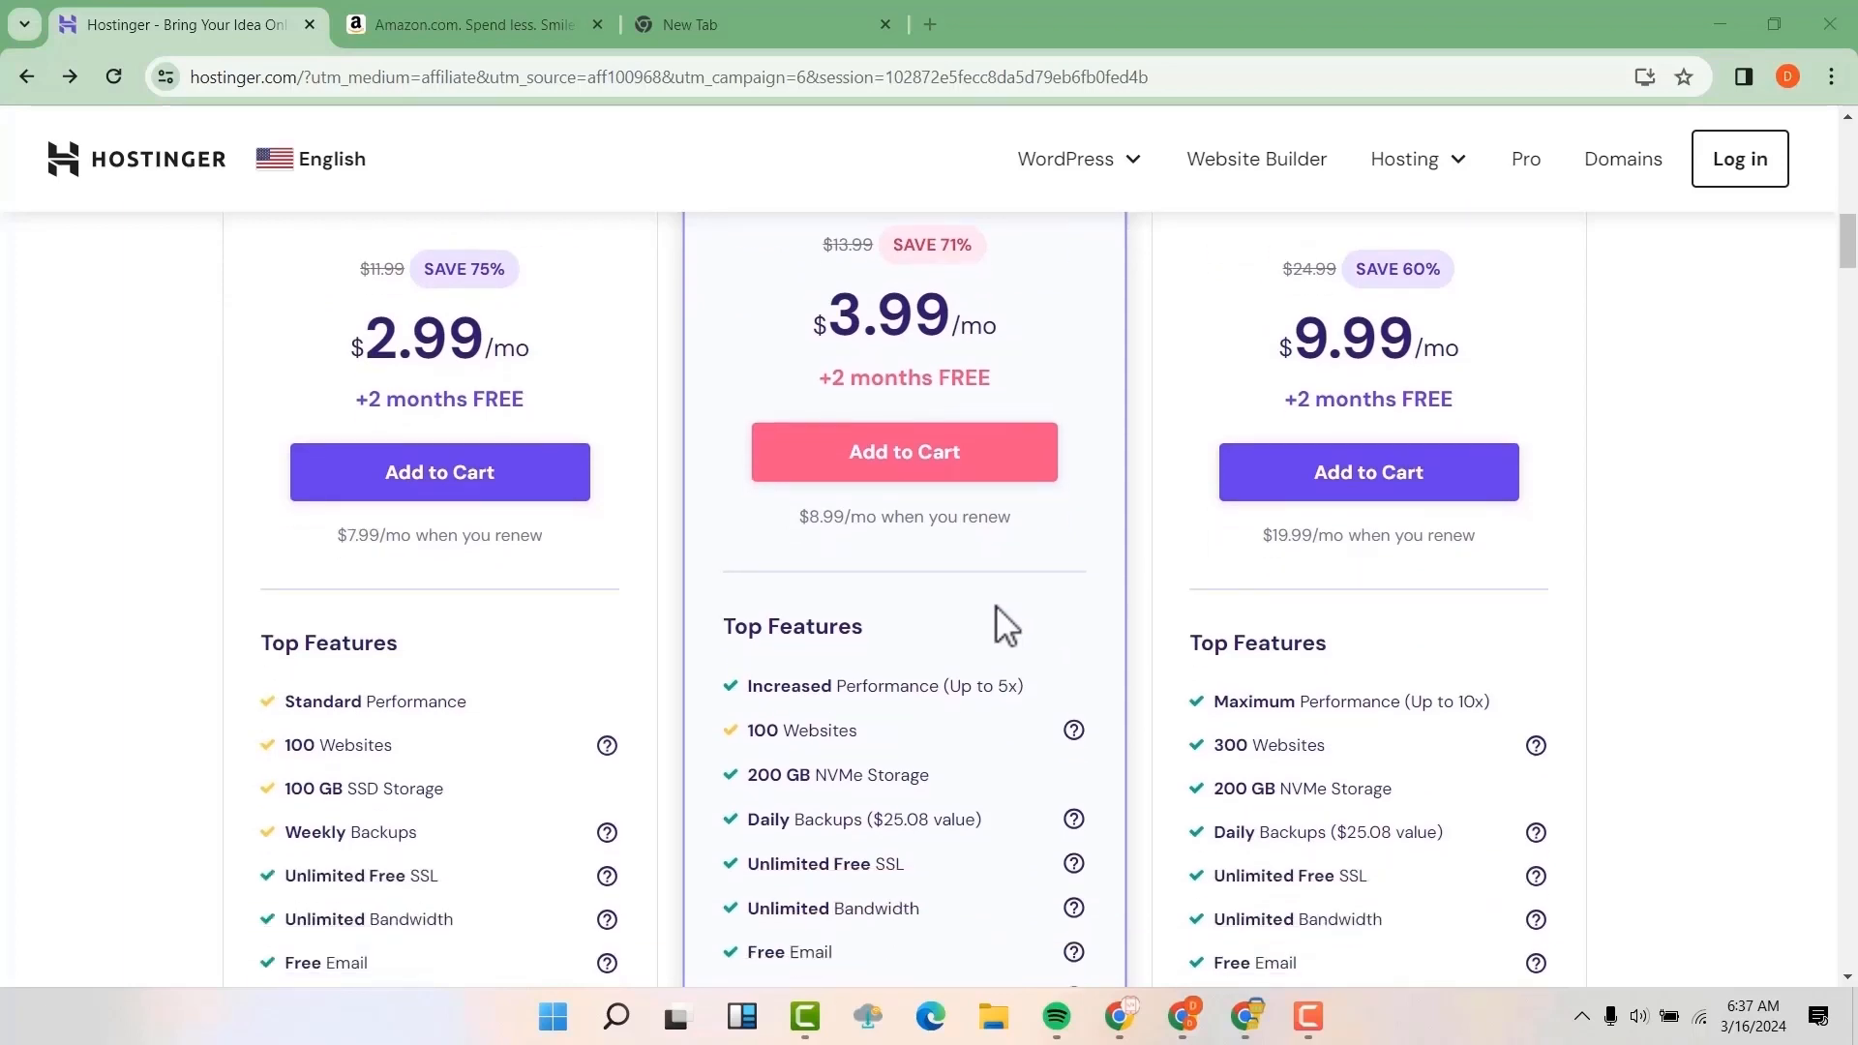
pyautogui.scroll(-2, 993, 608)
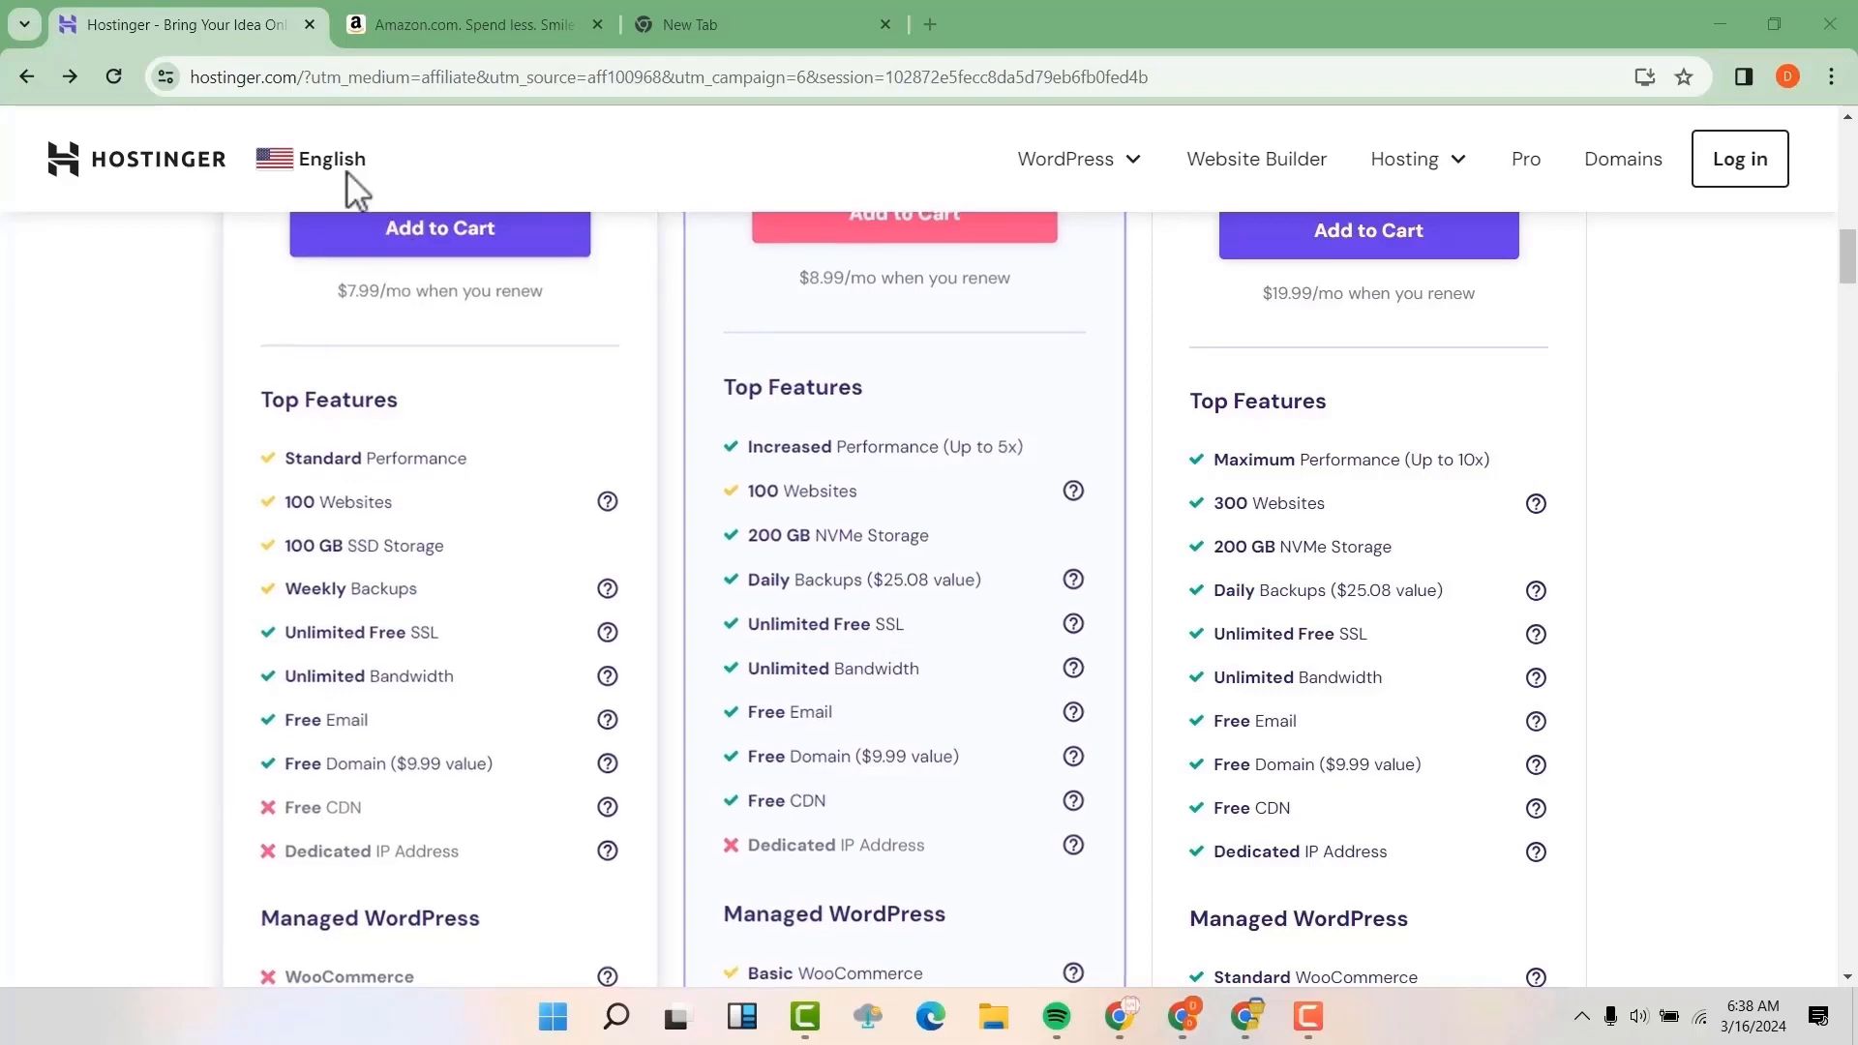
# View the browser's site information for hostinger.com, including the connection security entry, and close it
pyautogui.click(165, 81)
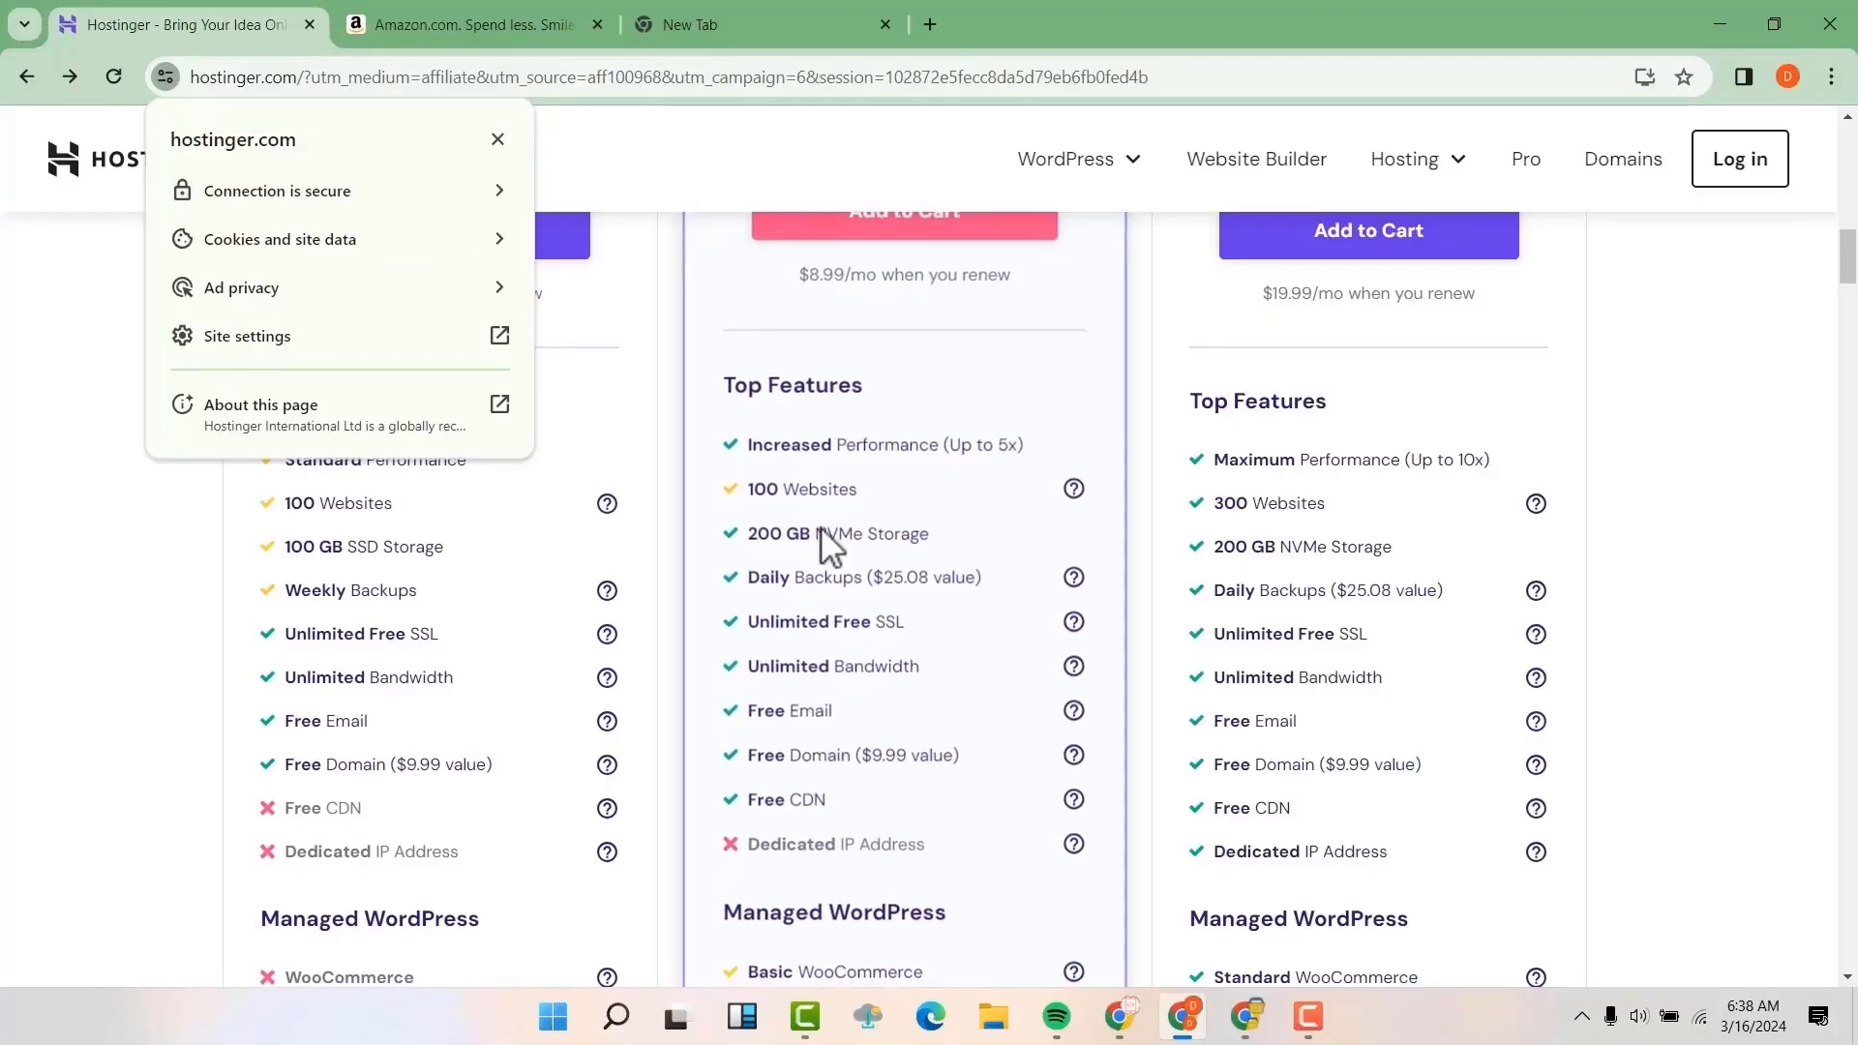
pyautogui.click(1032, 373)
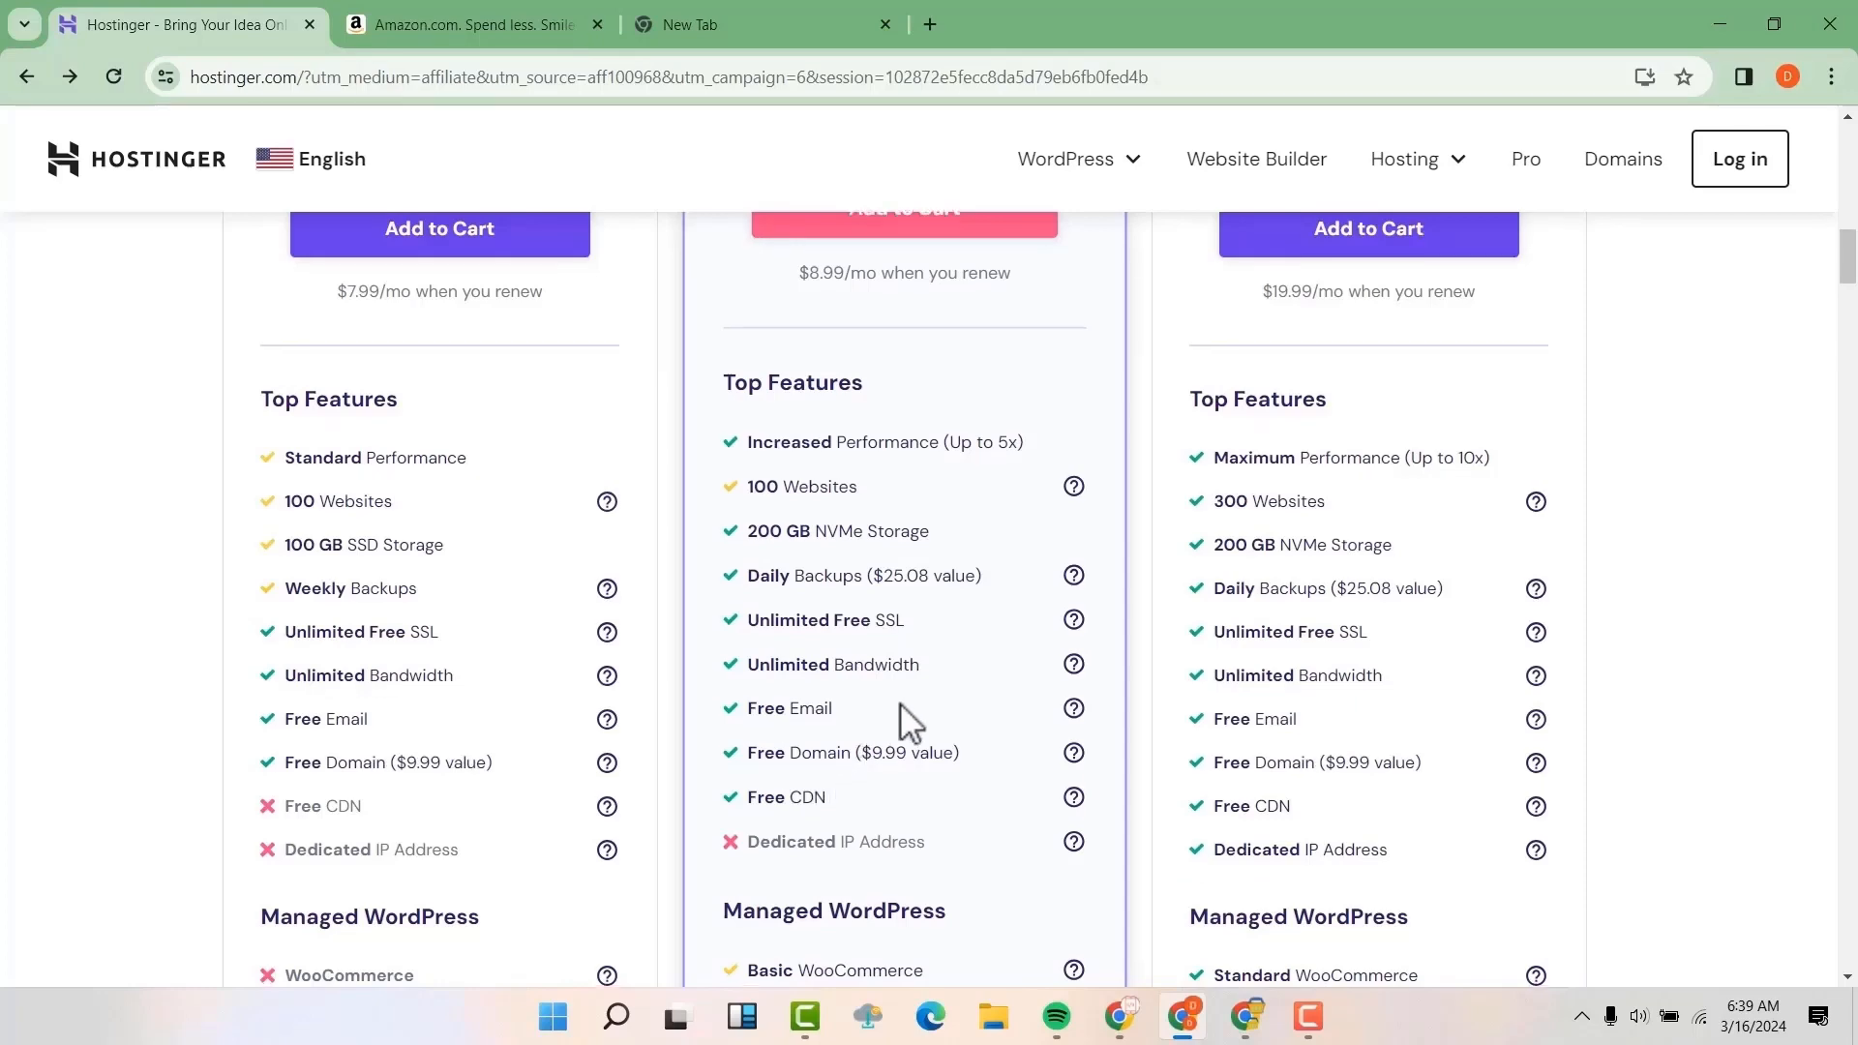
# Review the plans' Managed WordPress and No-Code Website Builder features and add the Business plan to the cart
pyautogui.scroll(-3, 900, 703)
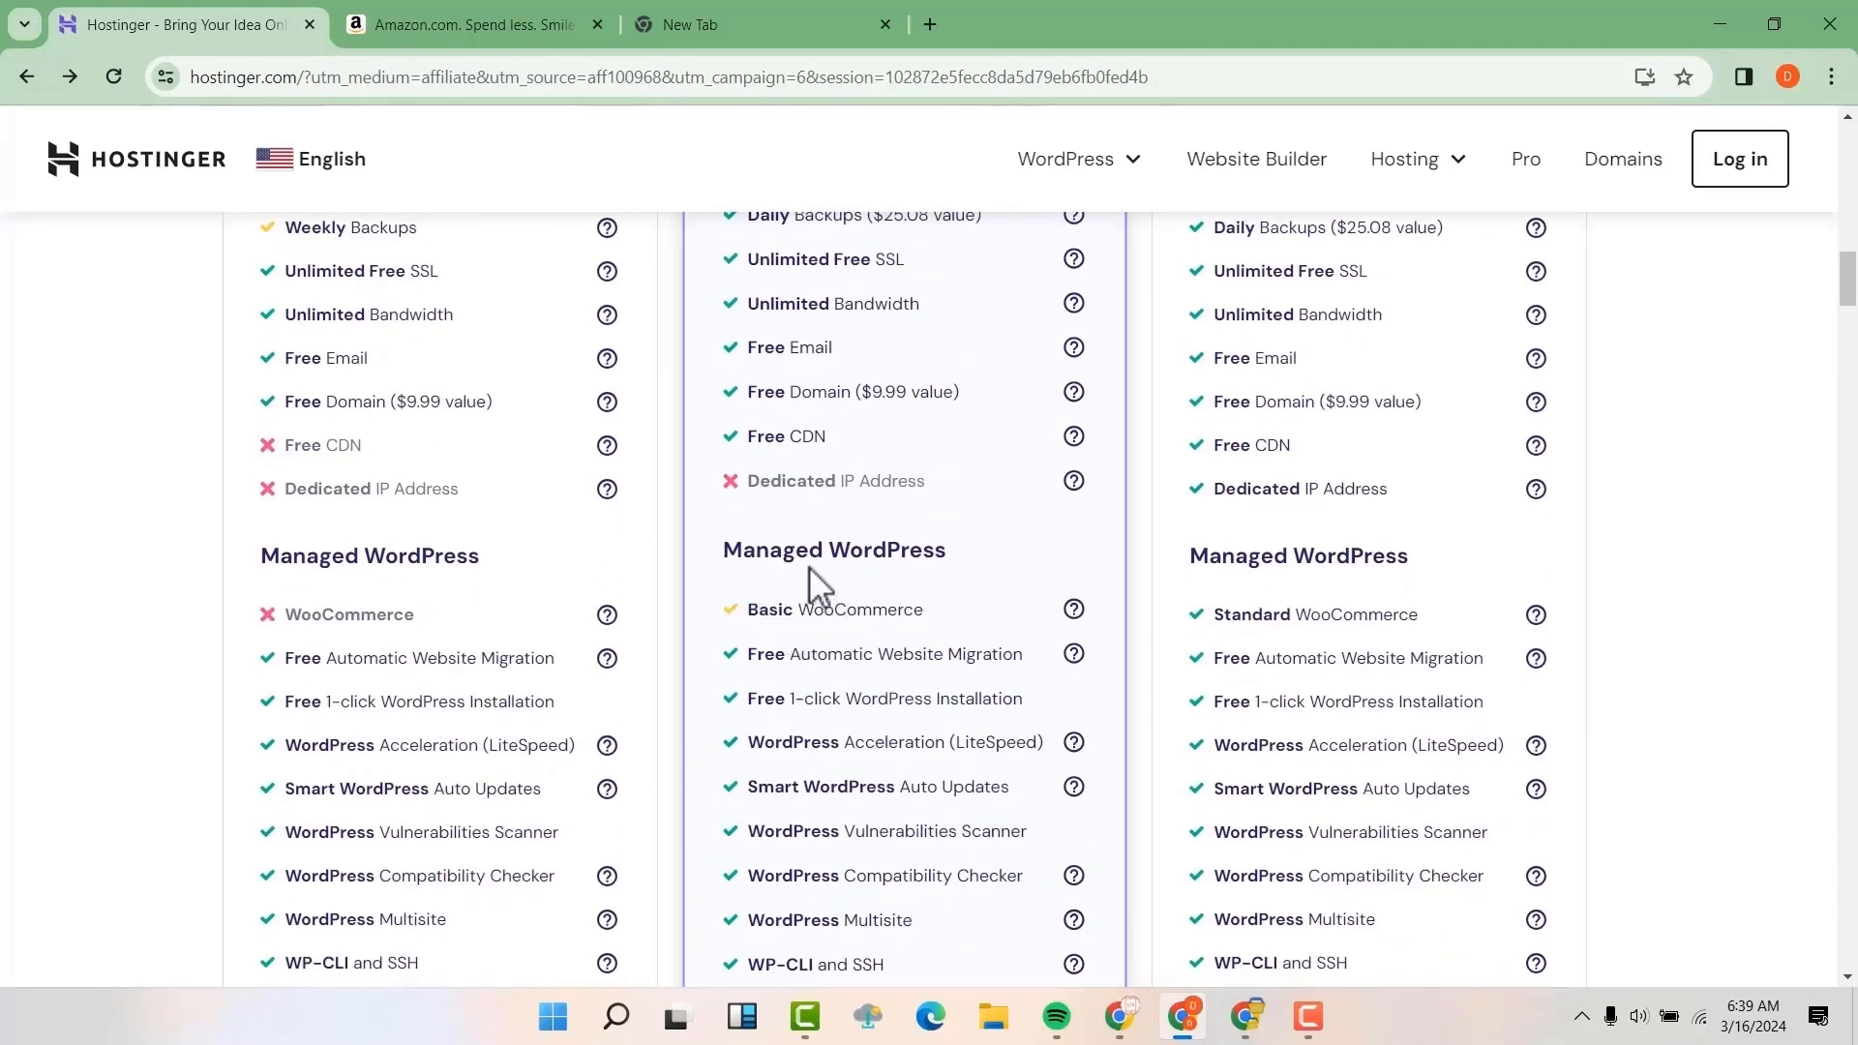
pyautogui.scroll(-4, 855, 581)
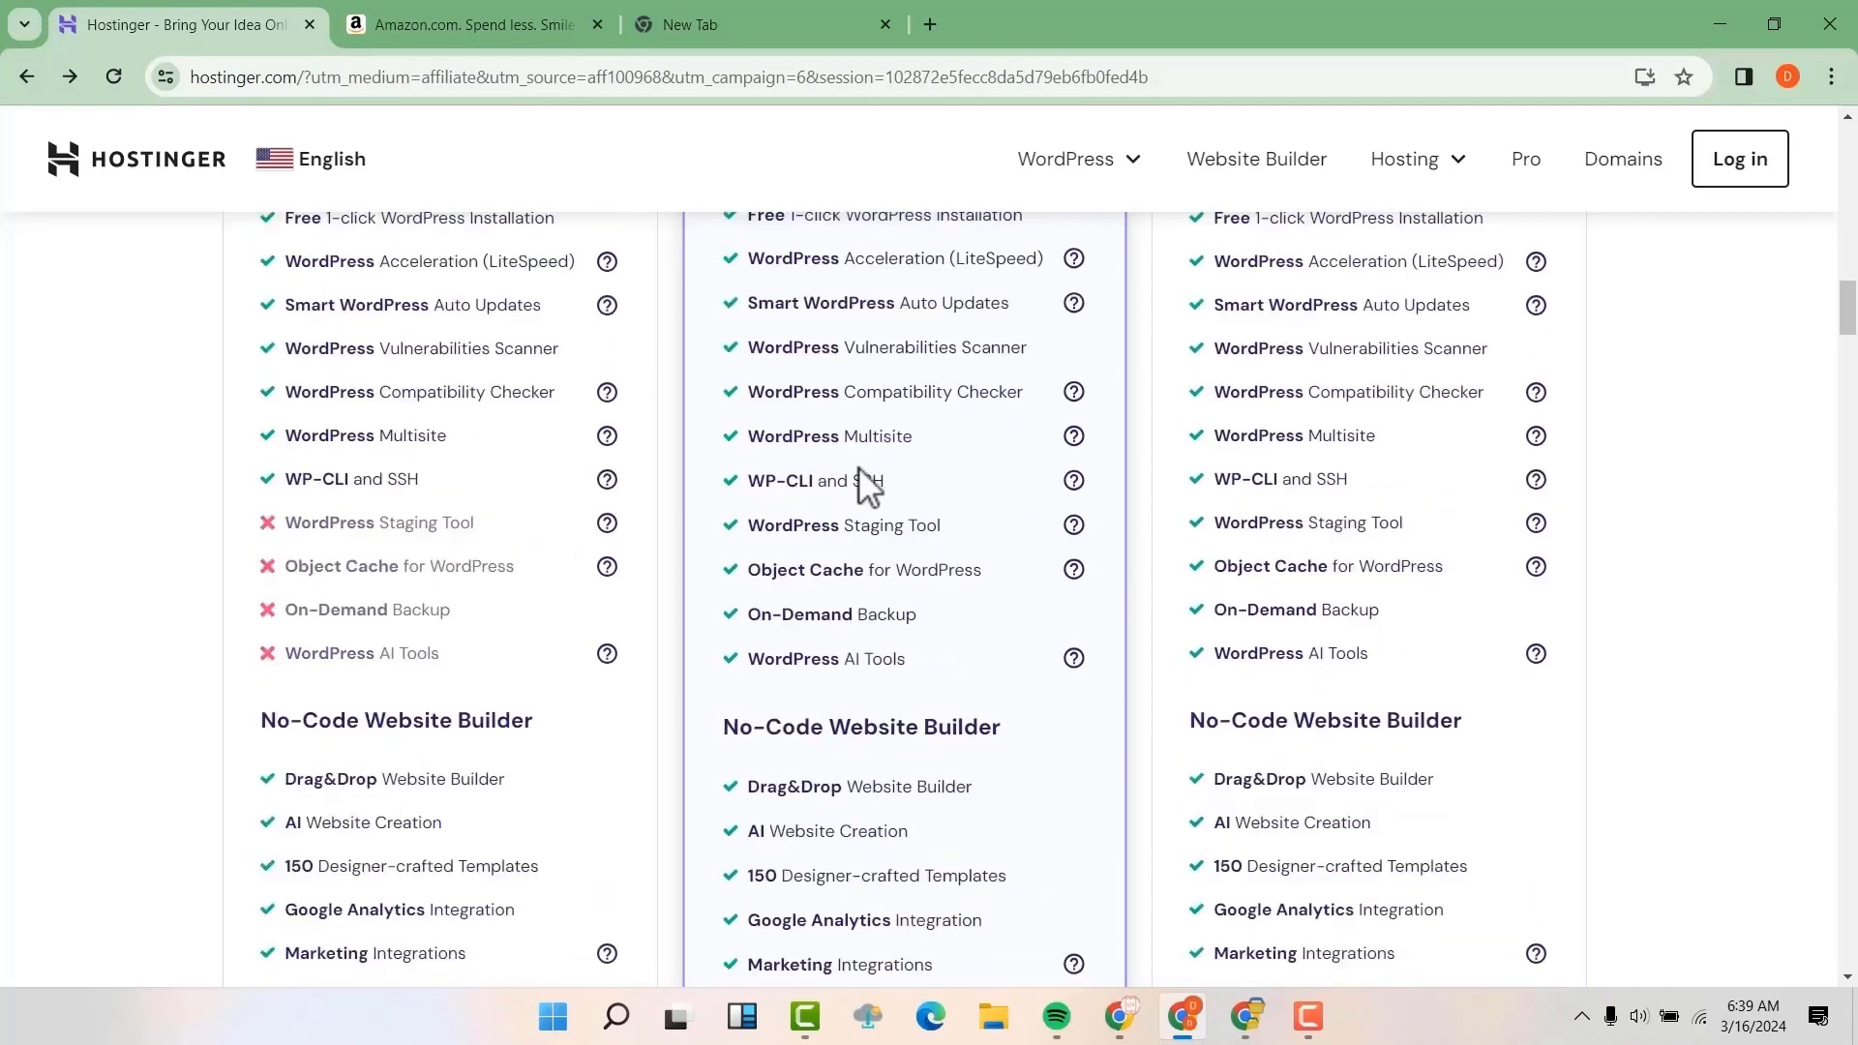
pyautogui.scroll(-3, 852, 474)
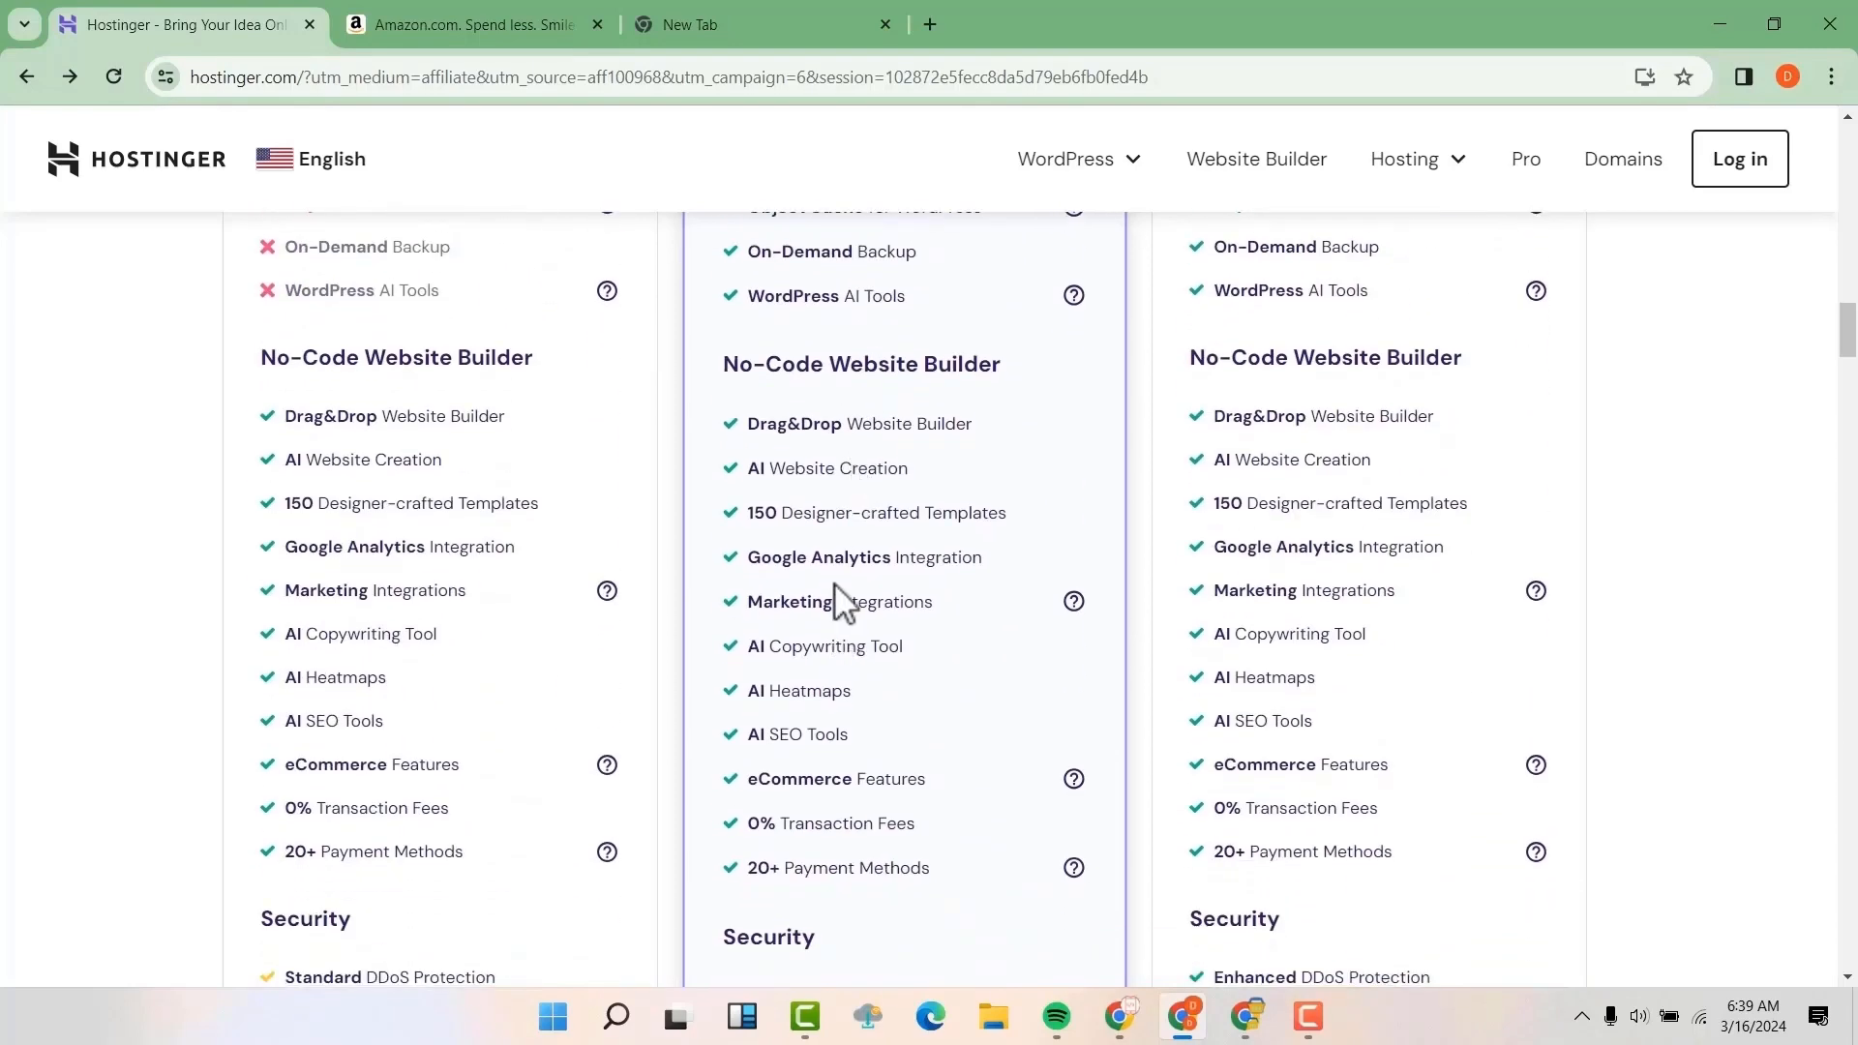
pyautogui.scroll(12, 859, 468)
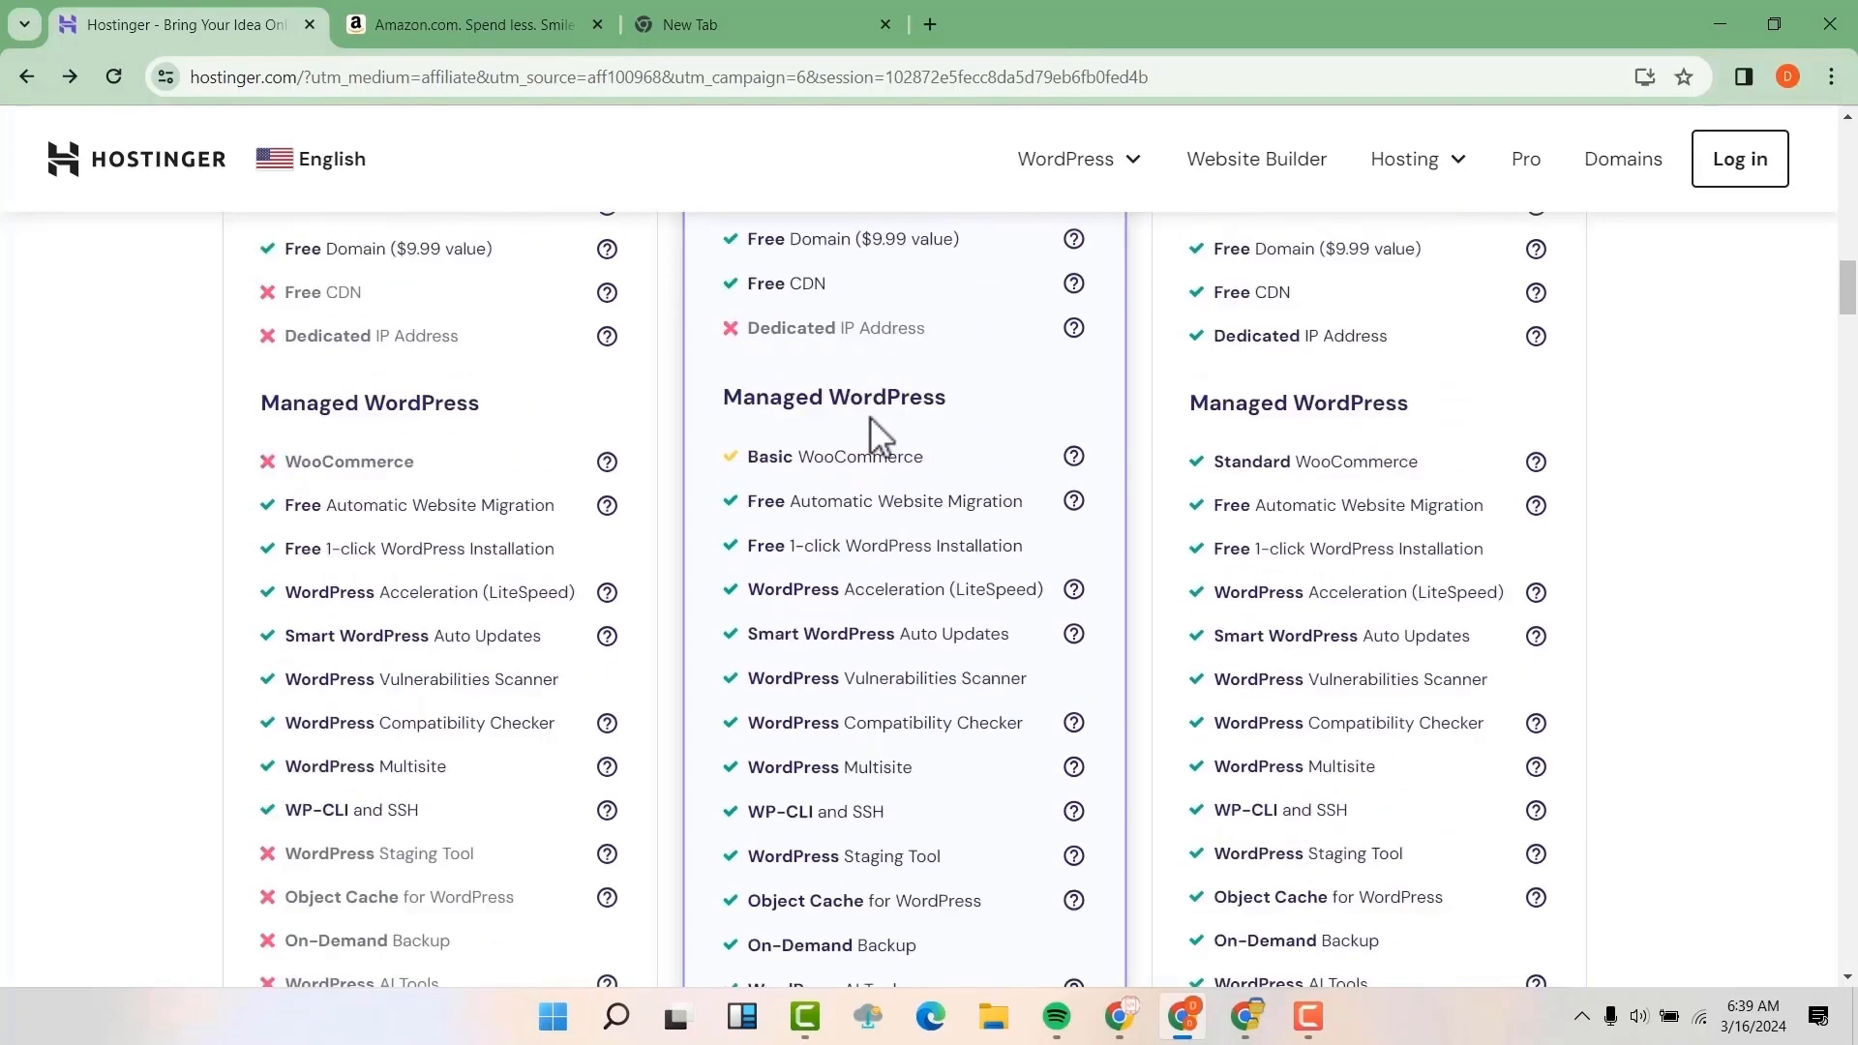
pyautogui.scroll(3, 869, 421)
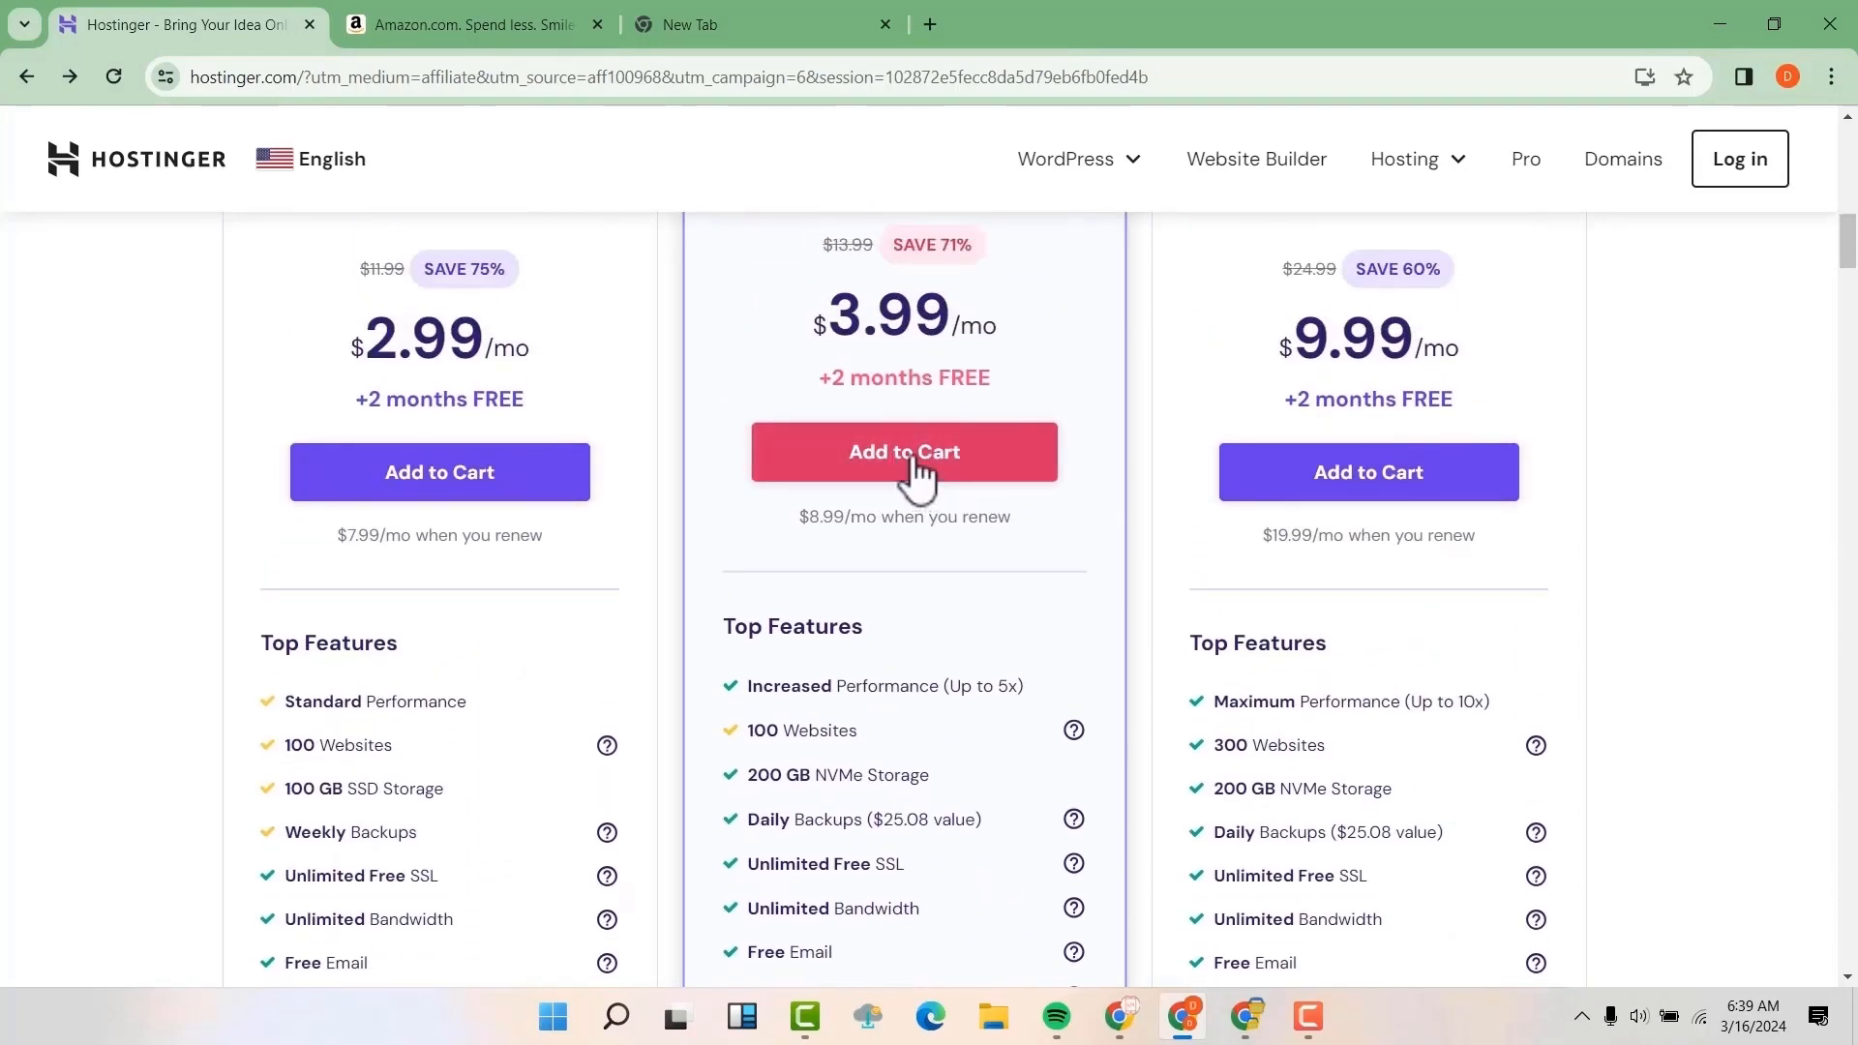
pyautogui.click(913, 464)
# Review the 48-month Business Web Hosting order, billing details and payment options, and submit the secure payment
pyautogui.scroll(-1, 943, 477)
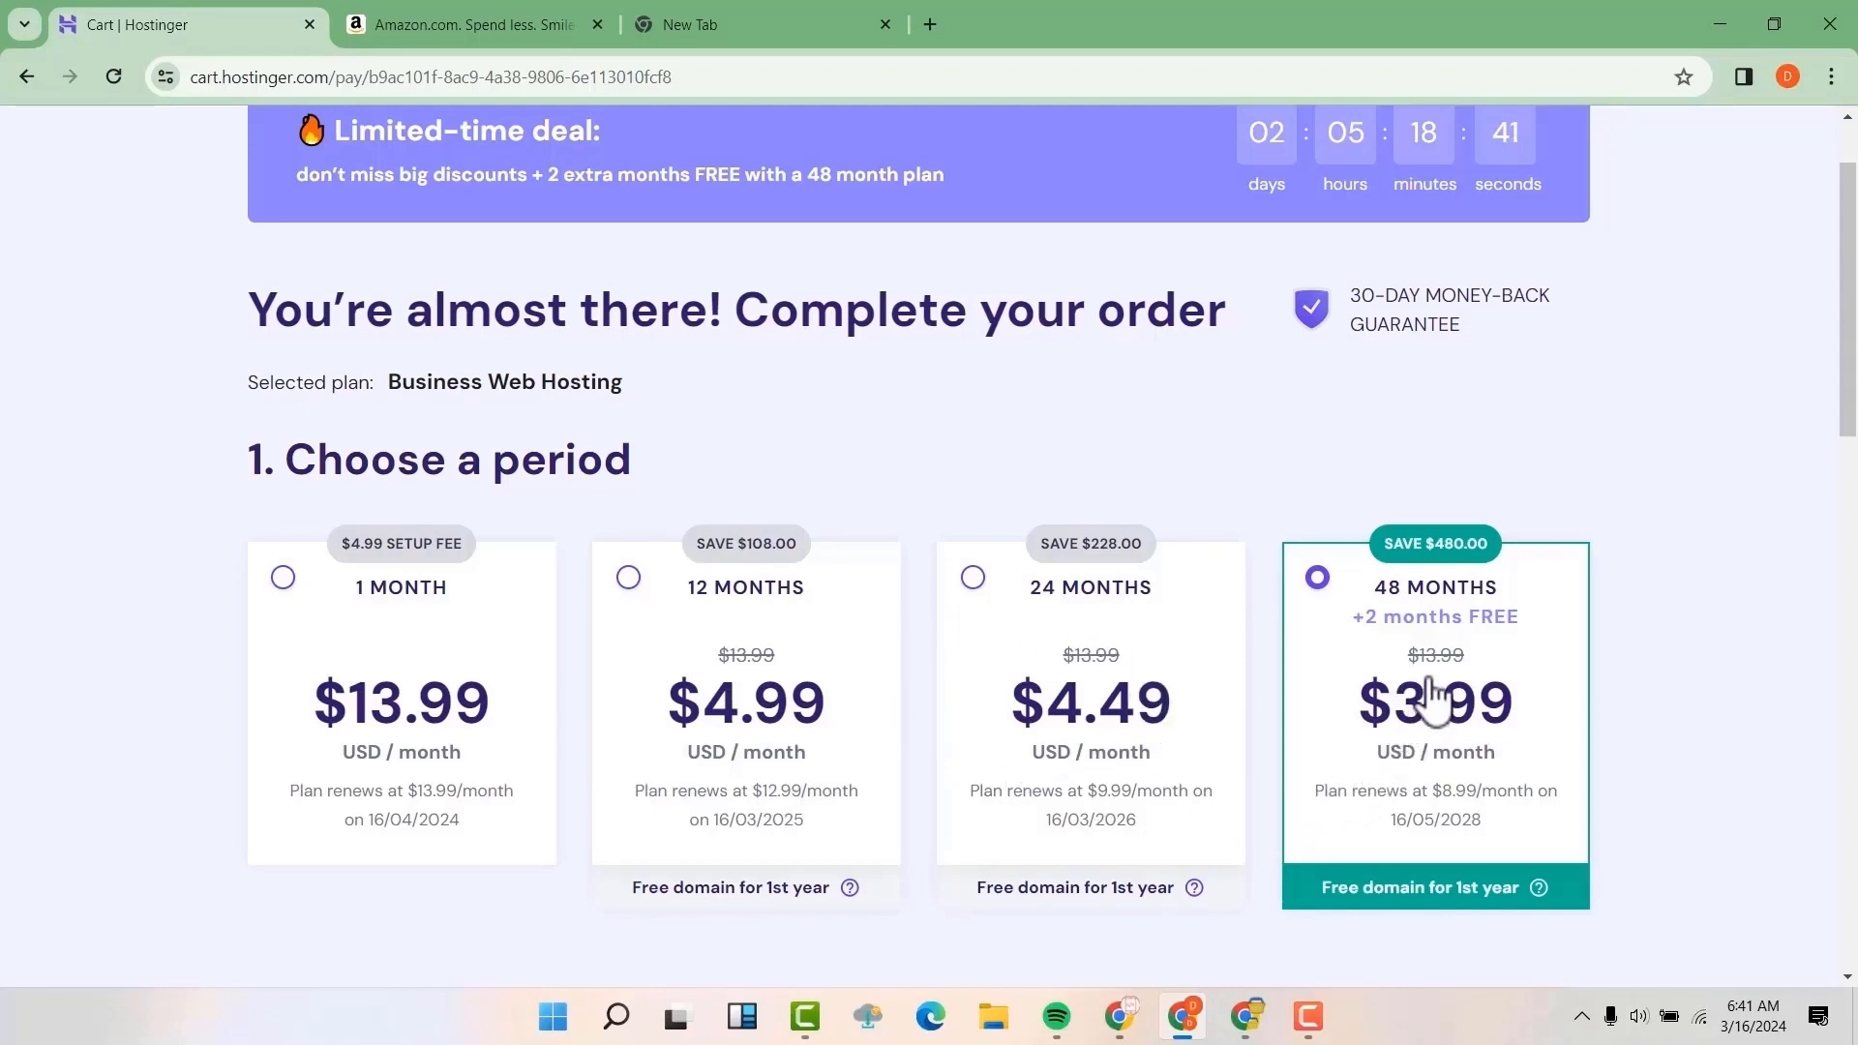
pyautogui.scroll(-5, 1433, 692)
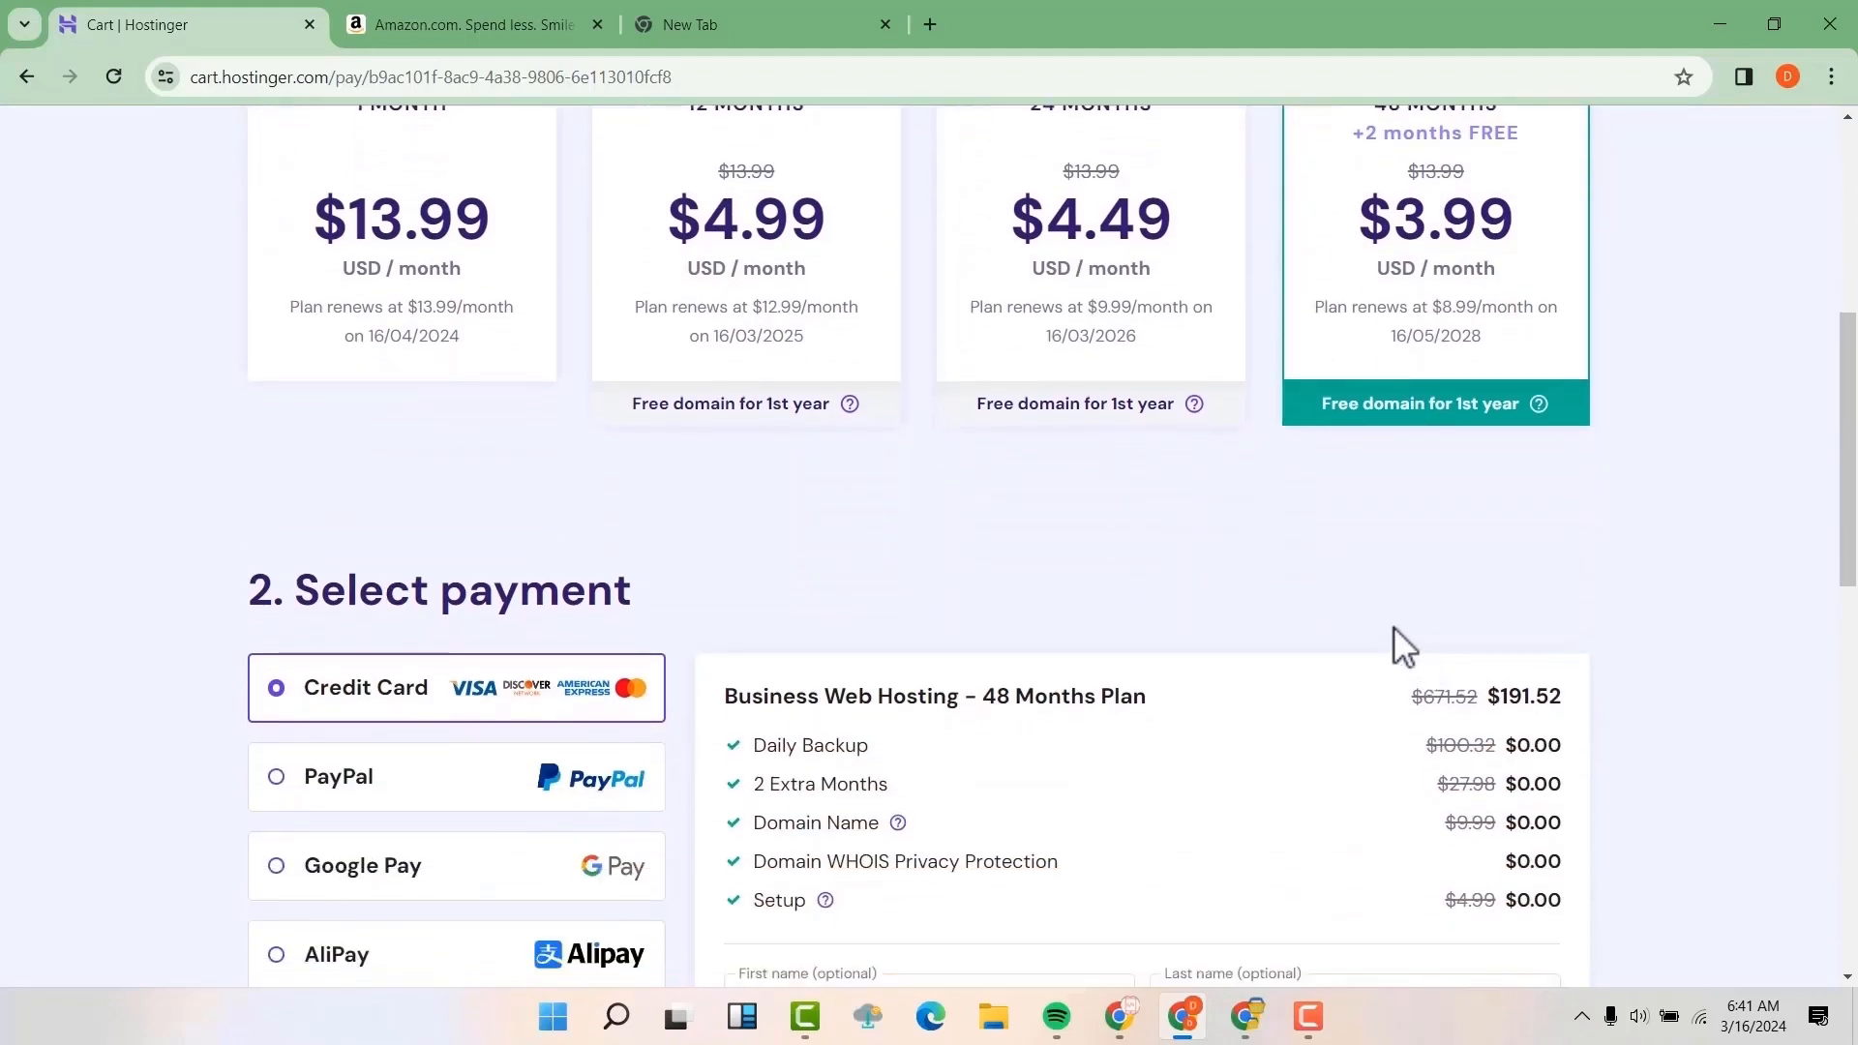
pyautogui.scroll(-3, 1393, 628)
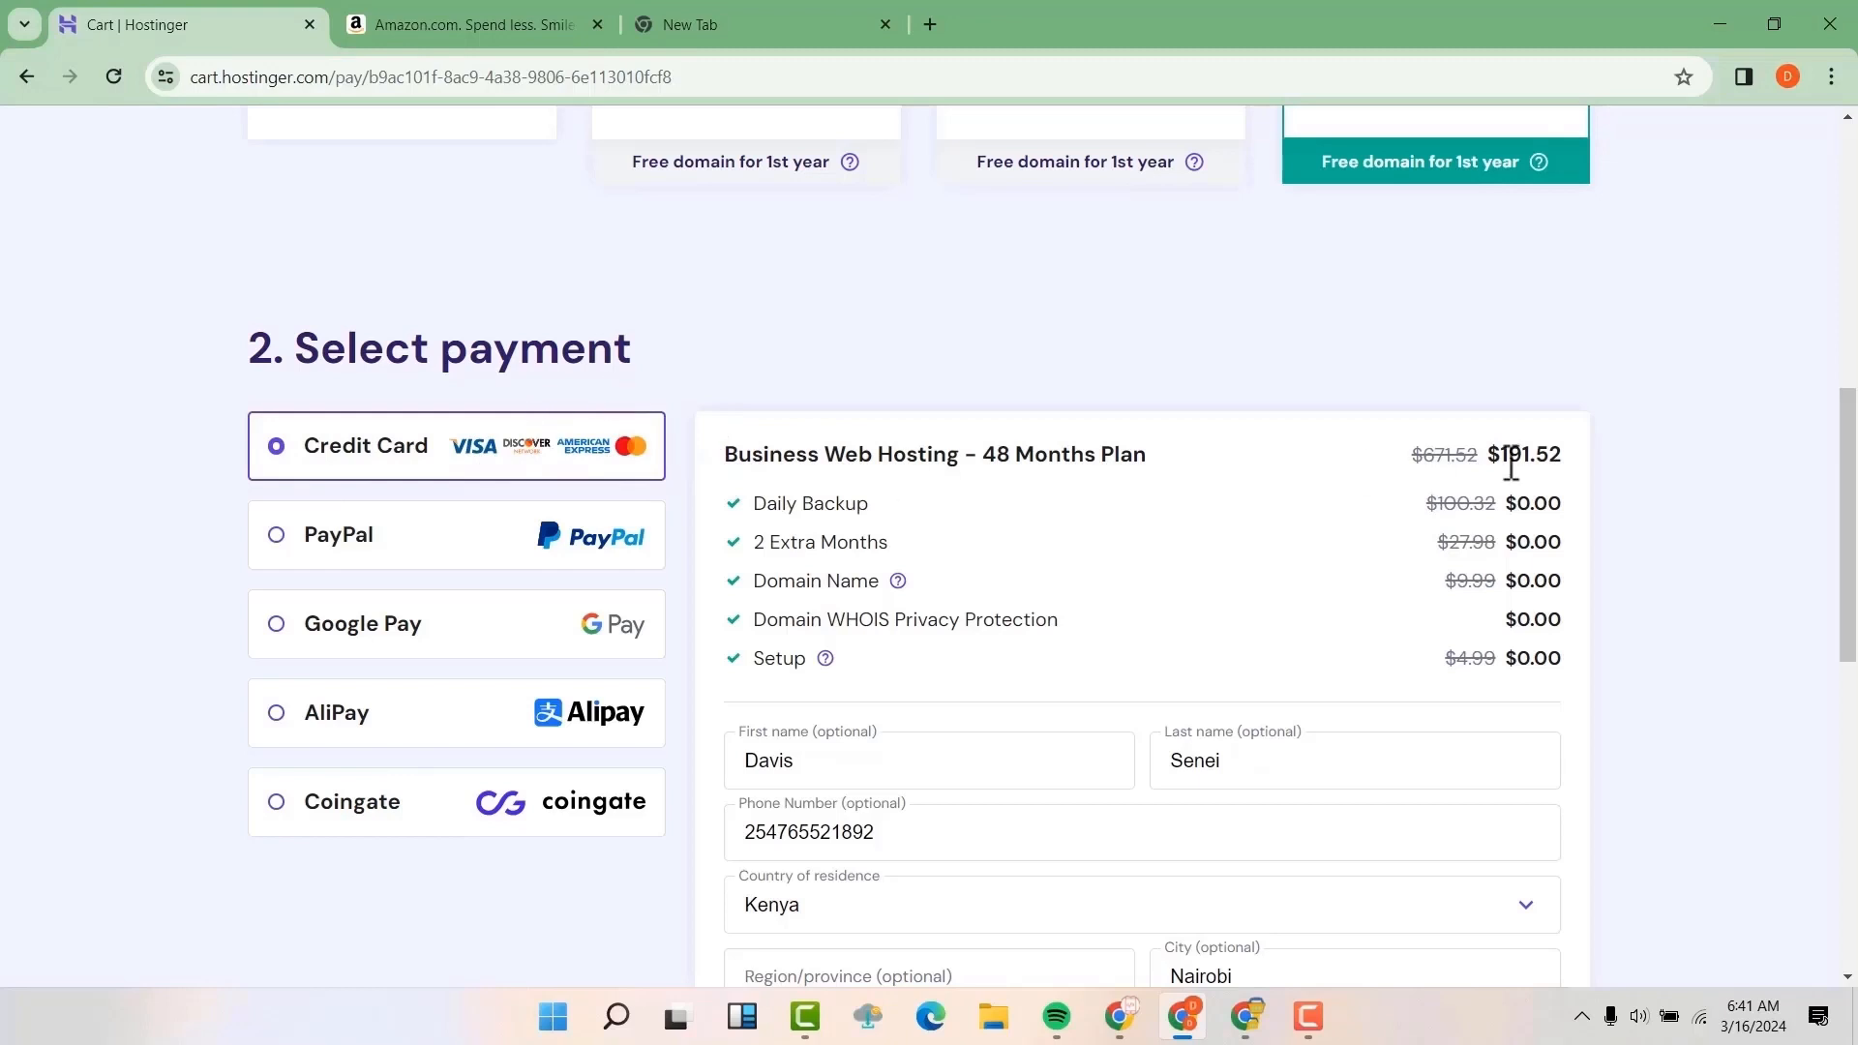
pyautogui.scroll(-1, 1511, 464)
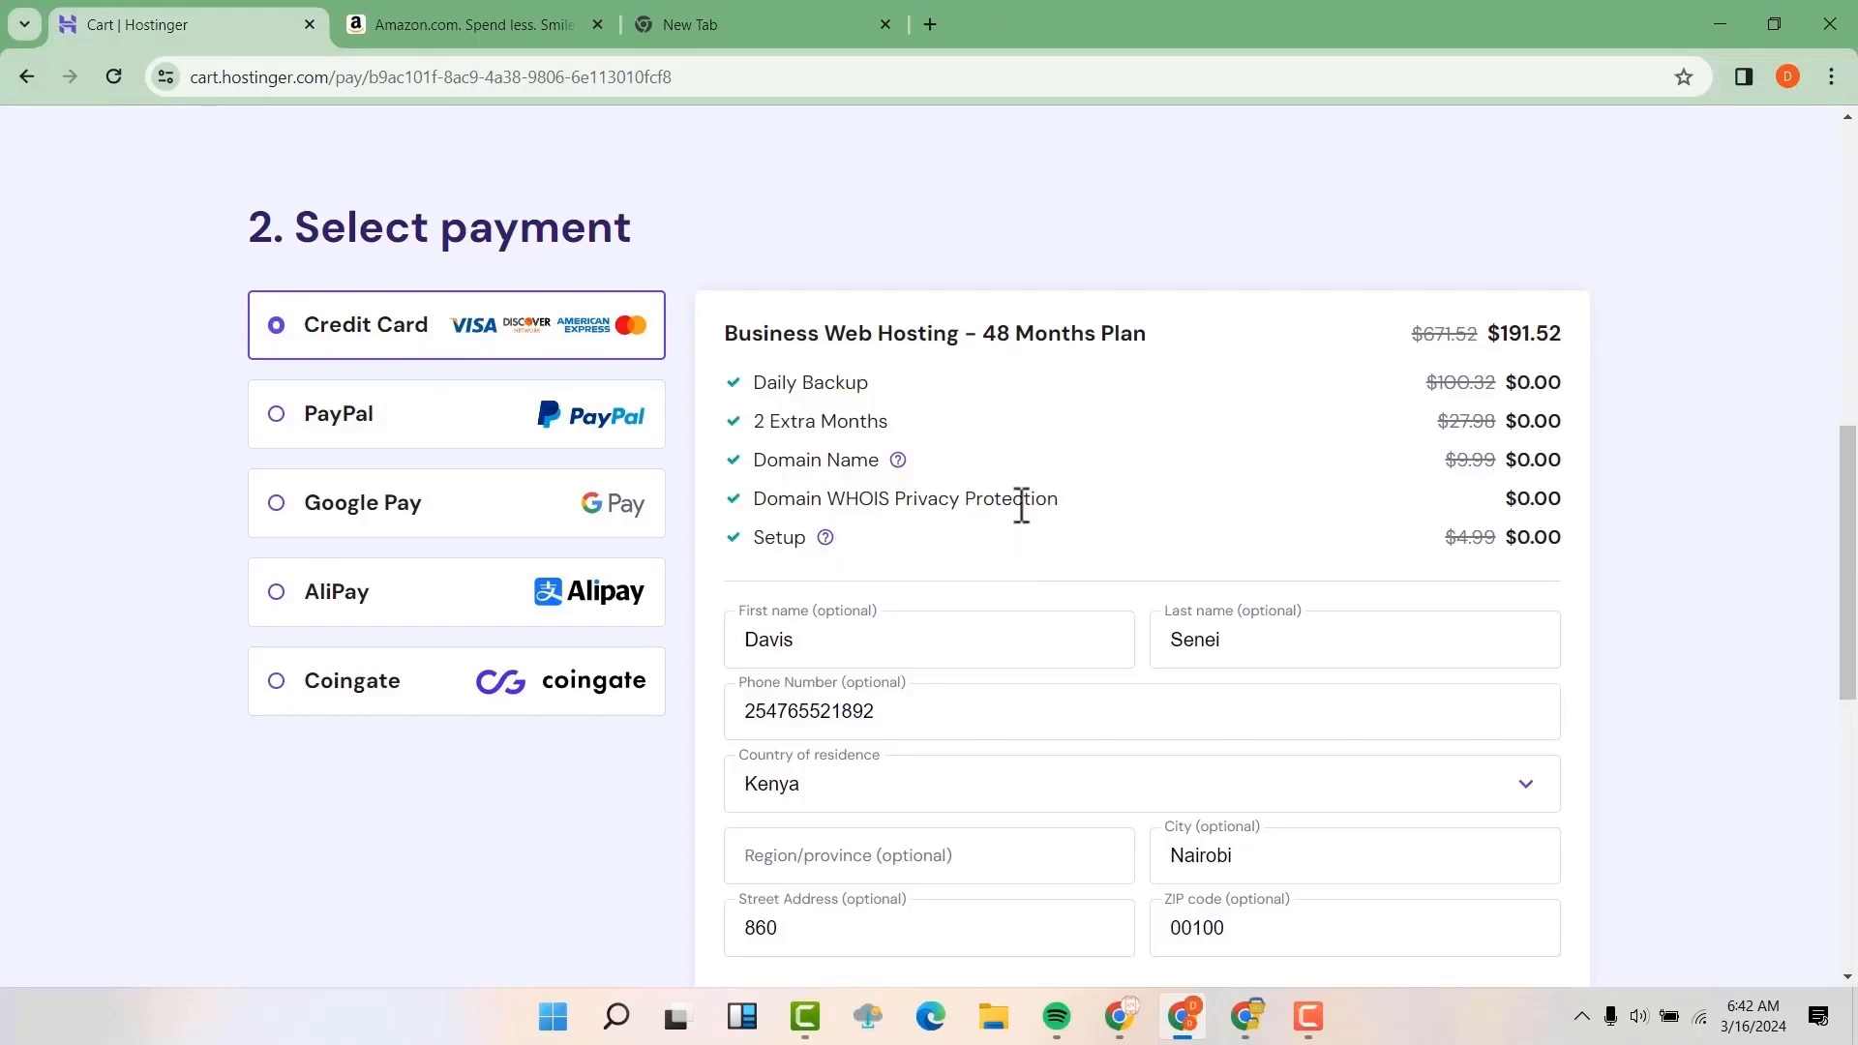
pyautogui.scroll(-2, 1022, 503)
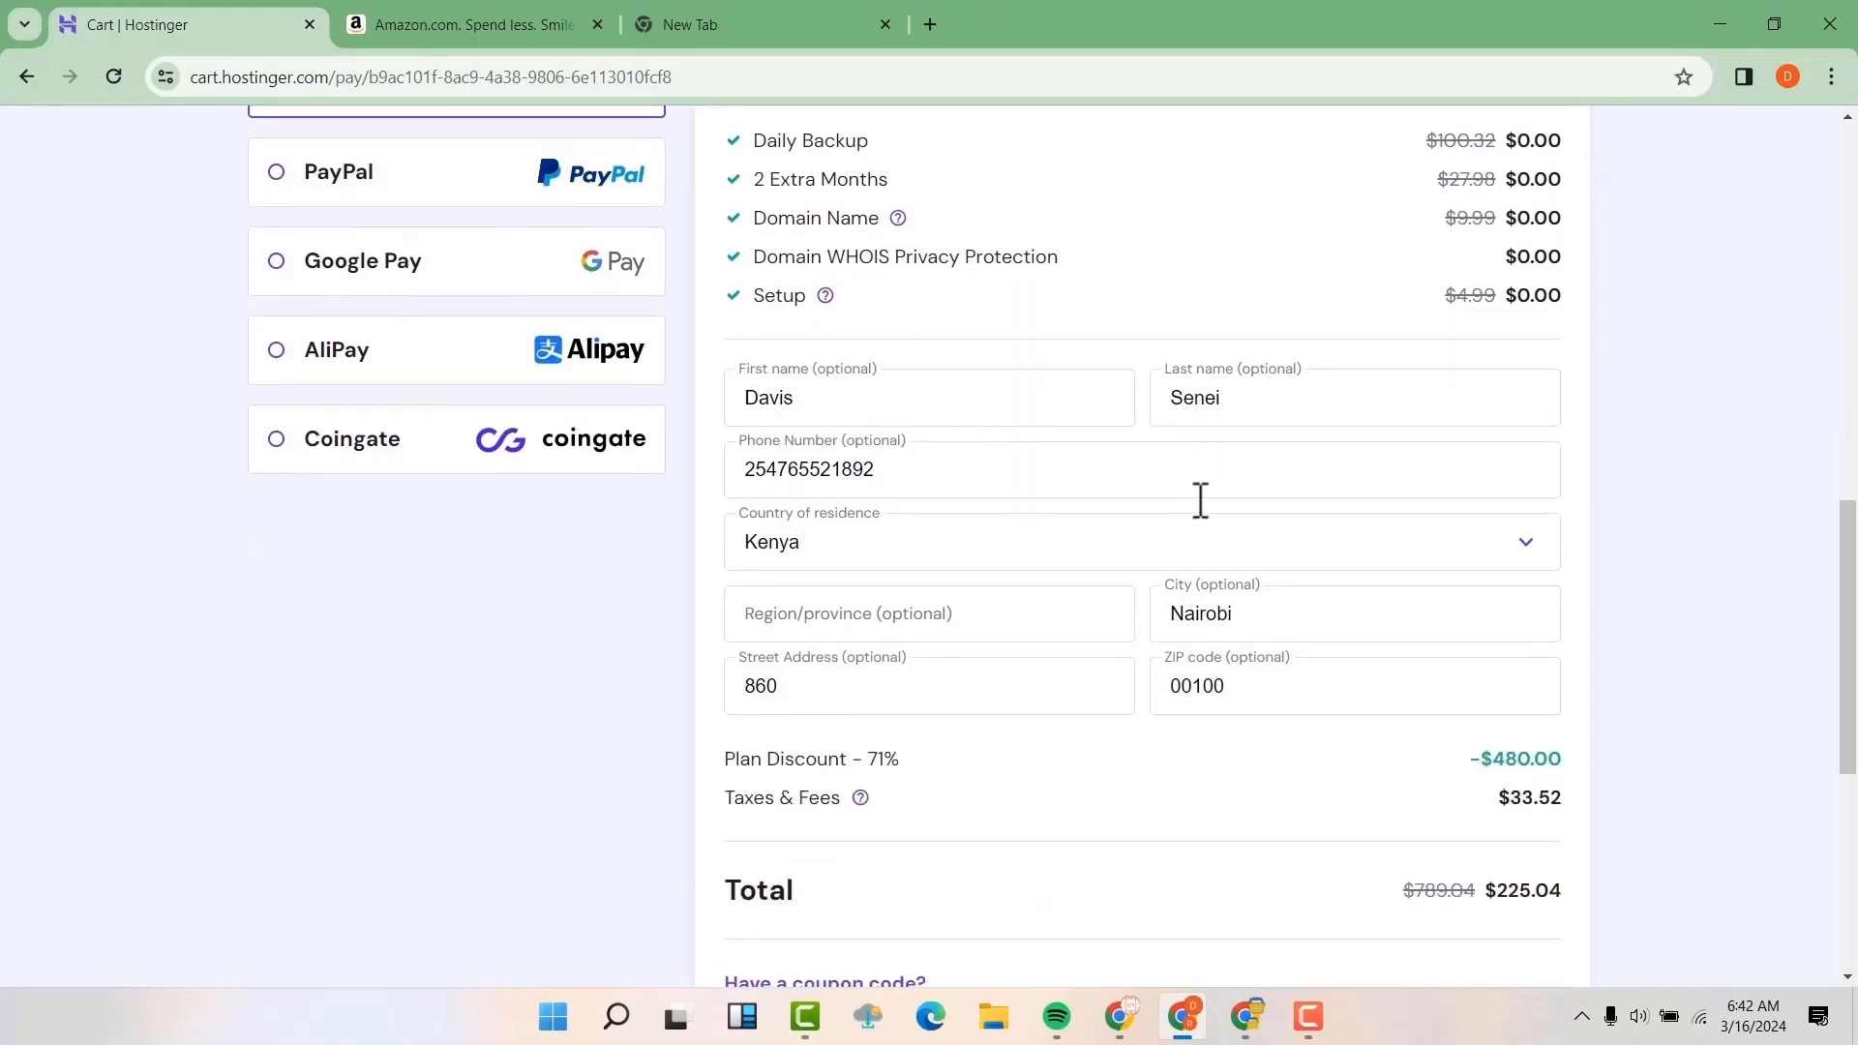
pyautogui.scroll(-4, 1263, 600)
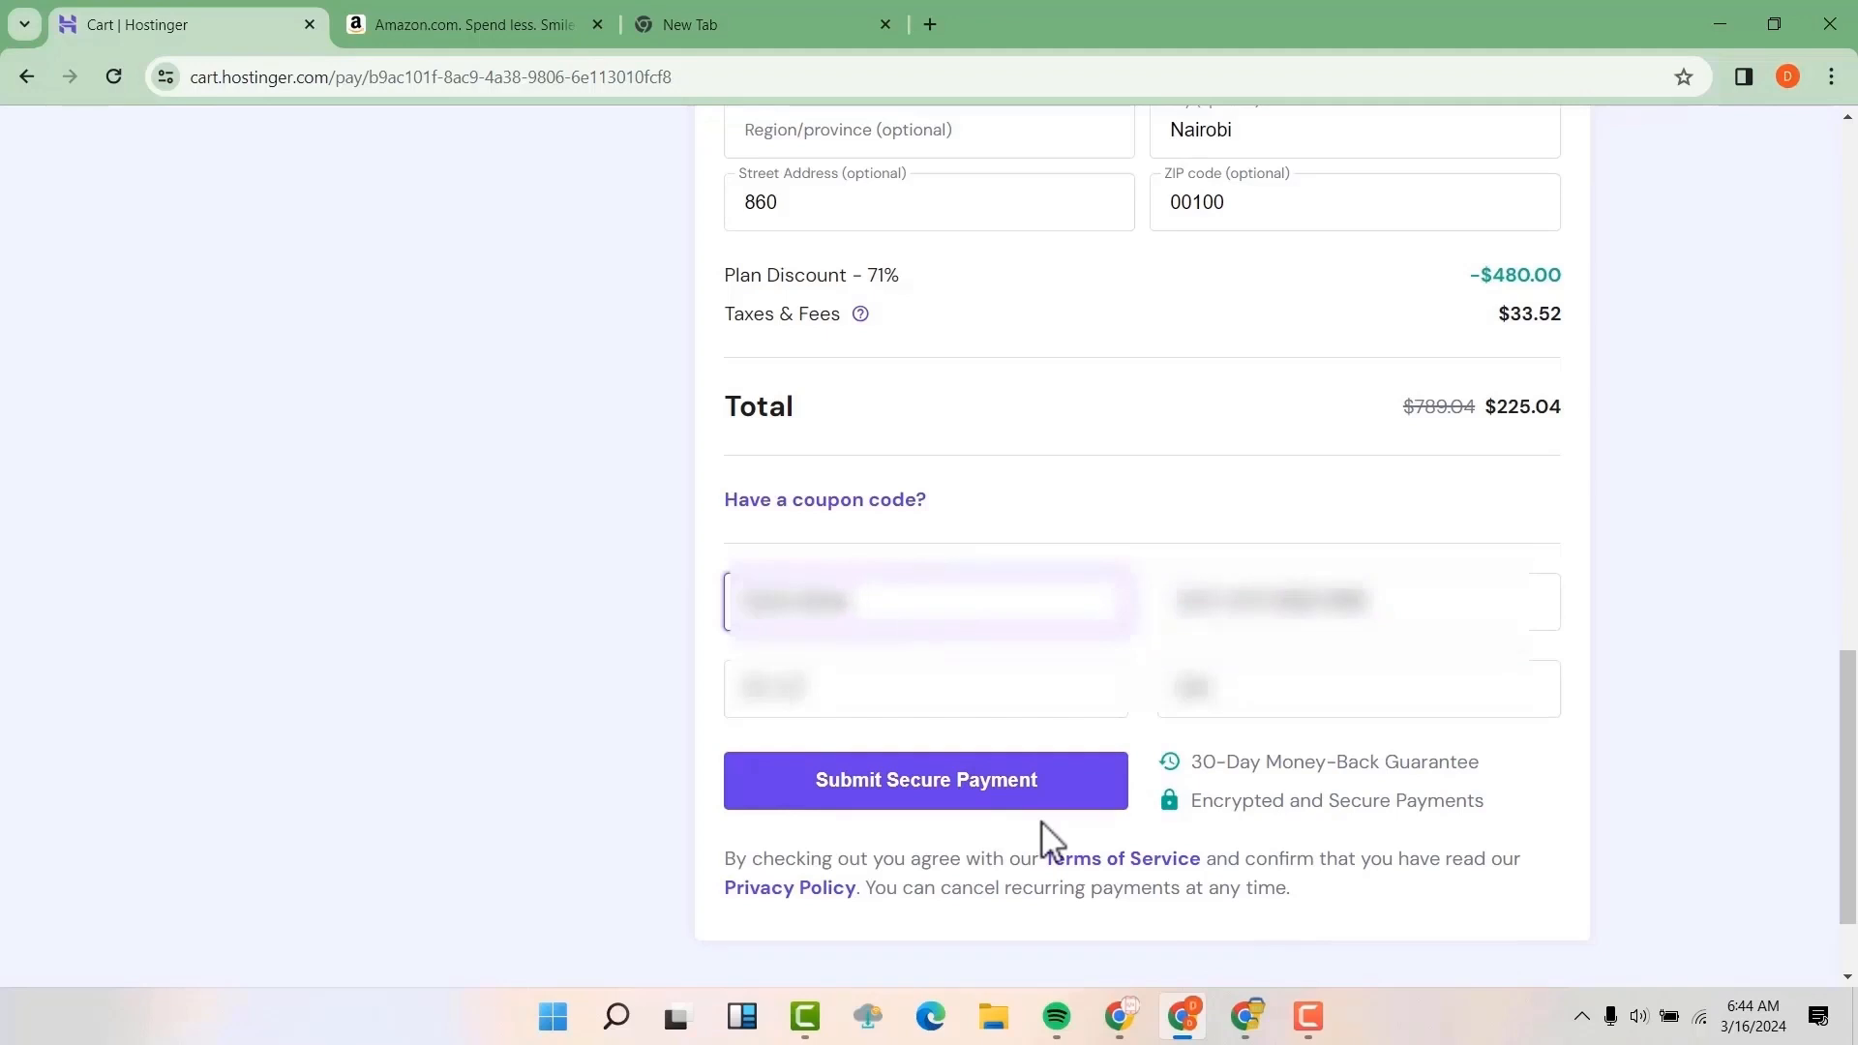
pyautogui.click(1039, 802)
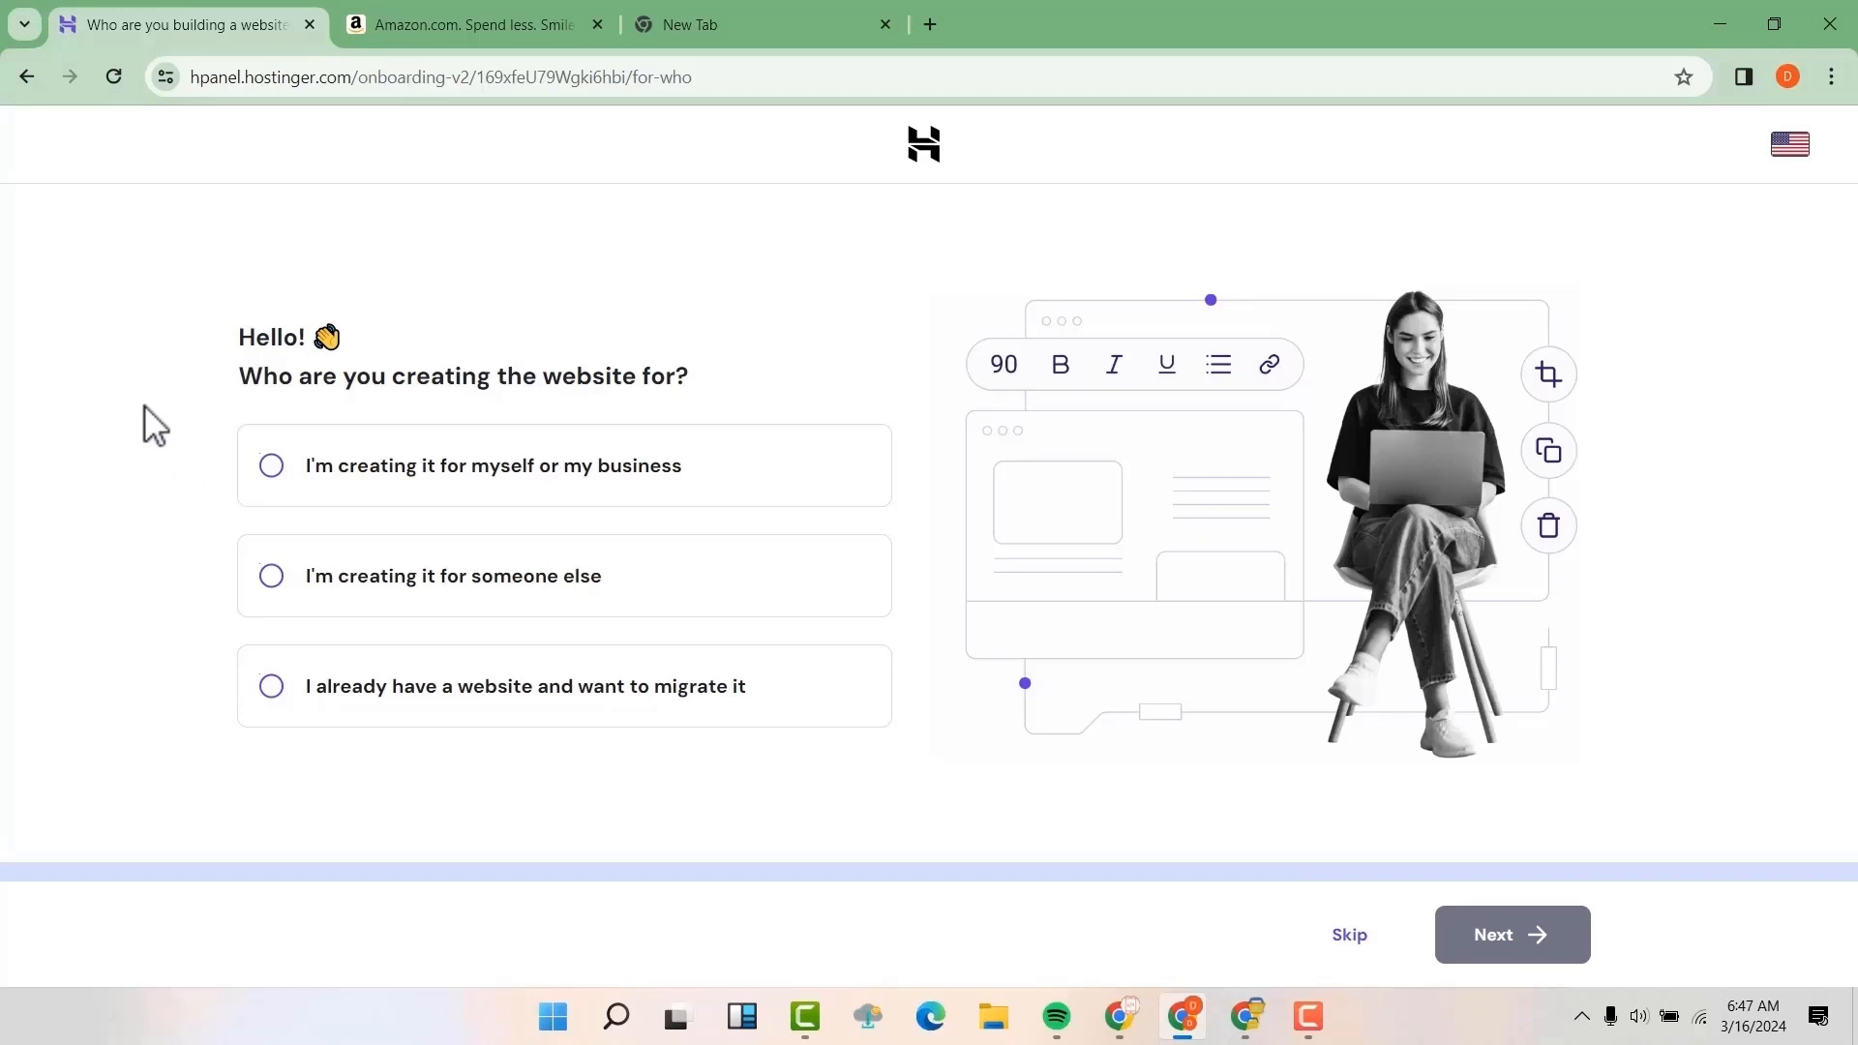
# Answer the setup questions: website for myself or my business, and Yes for first time creating a website
pyautogui.click(274, 469)
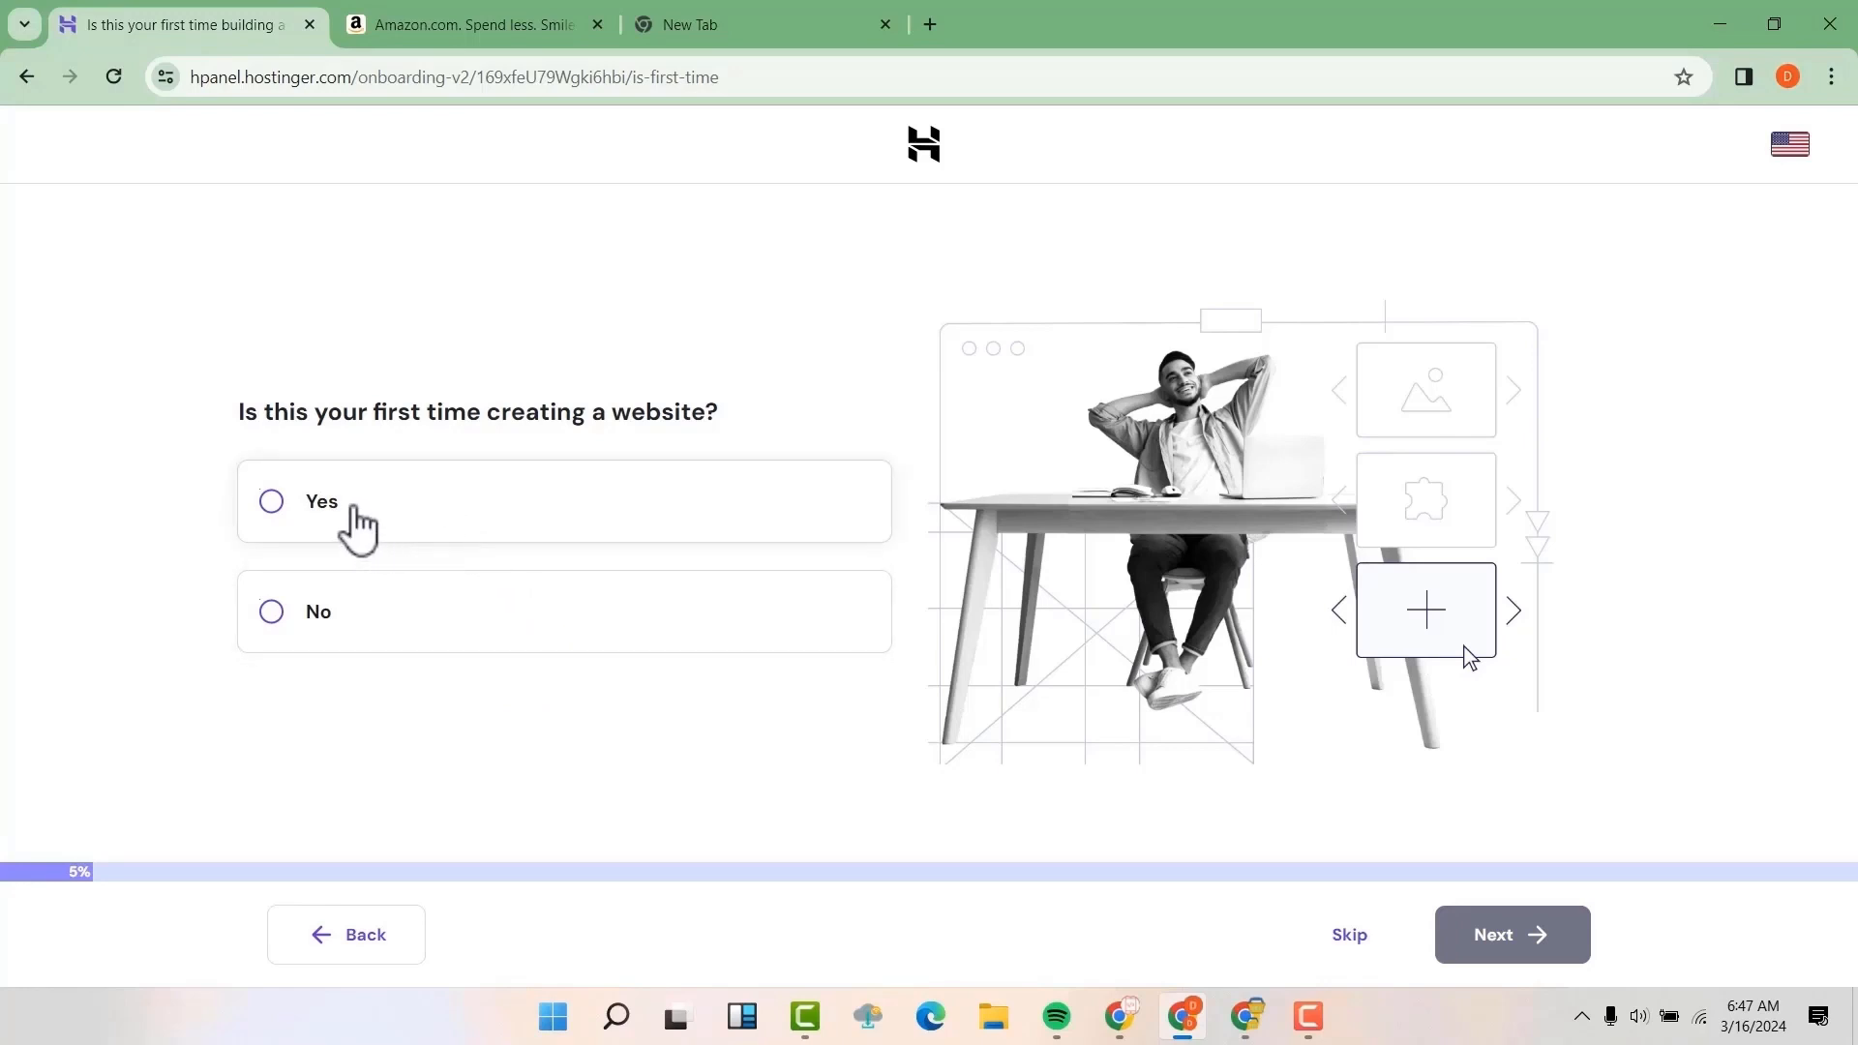
pyautogui.click(356, 511)
pyautogui.click(1514, 944)
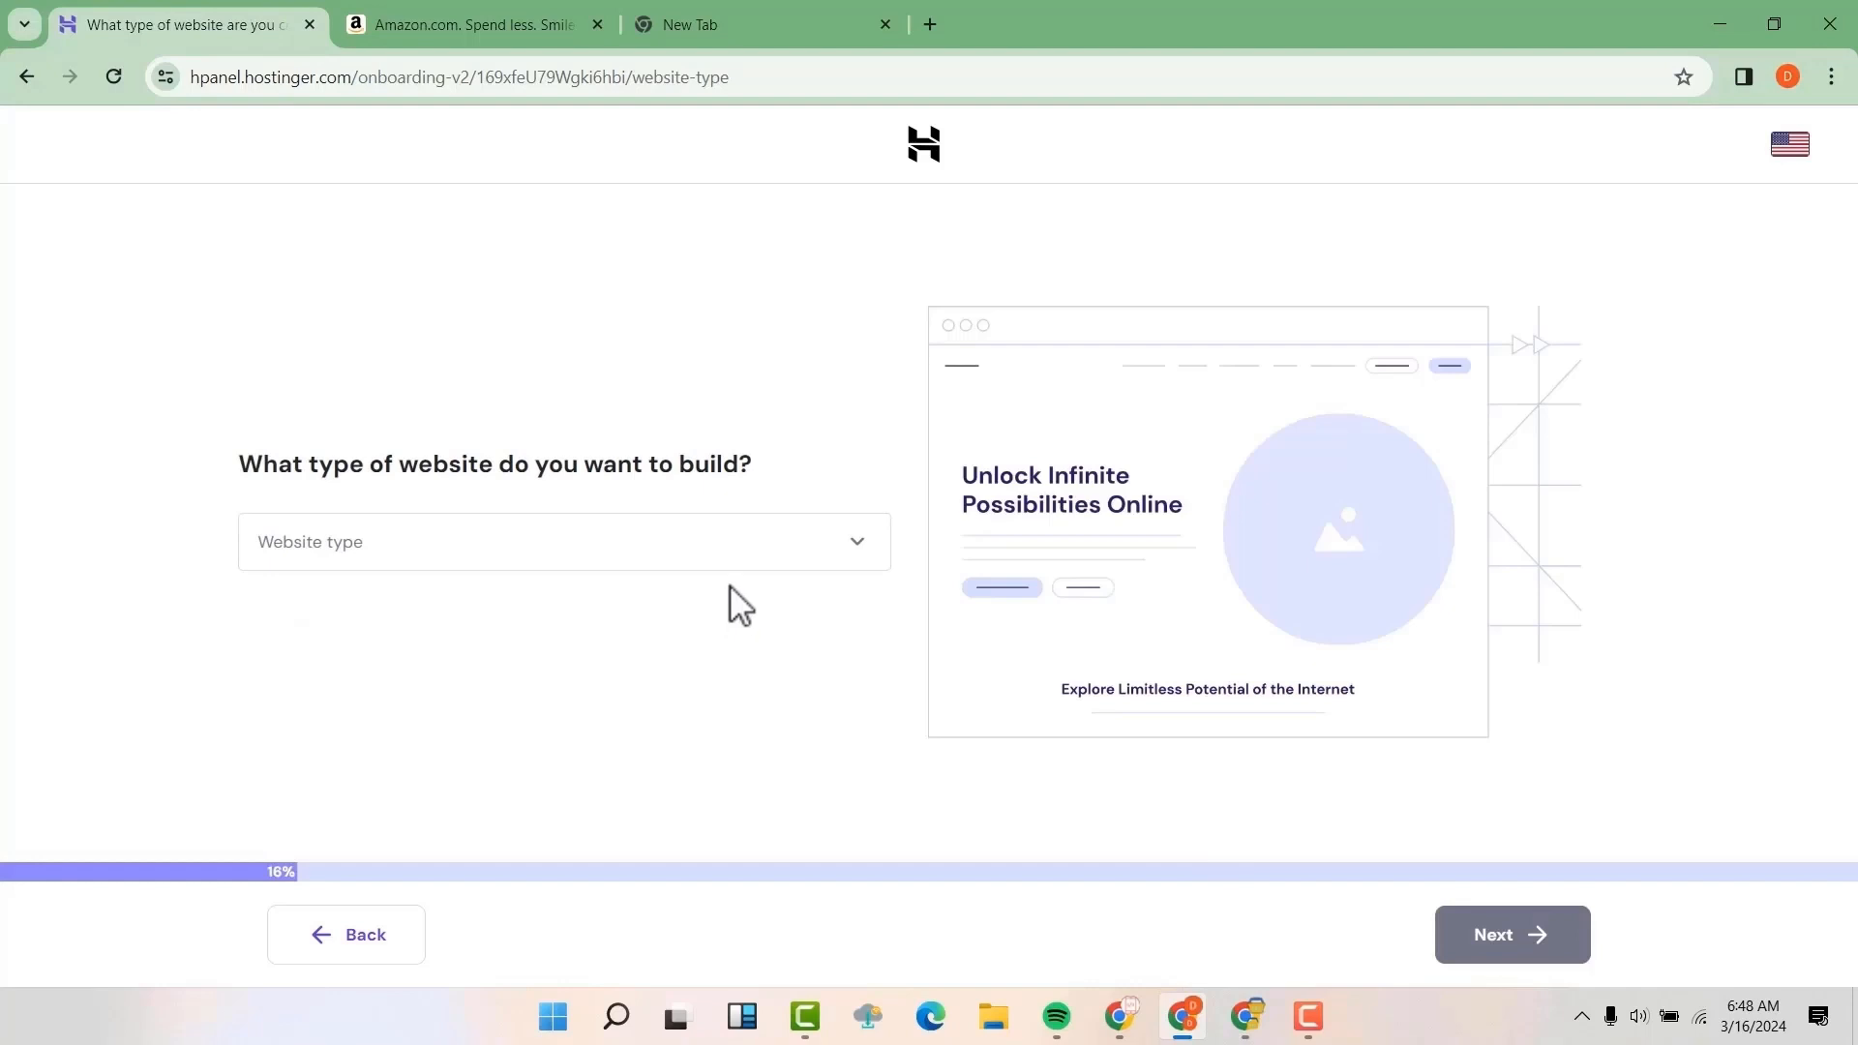
# Set the website type to Online store and choose WordPress with AI as the creation tool
pyautogui.click(740, 559)
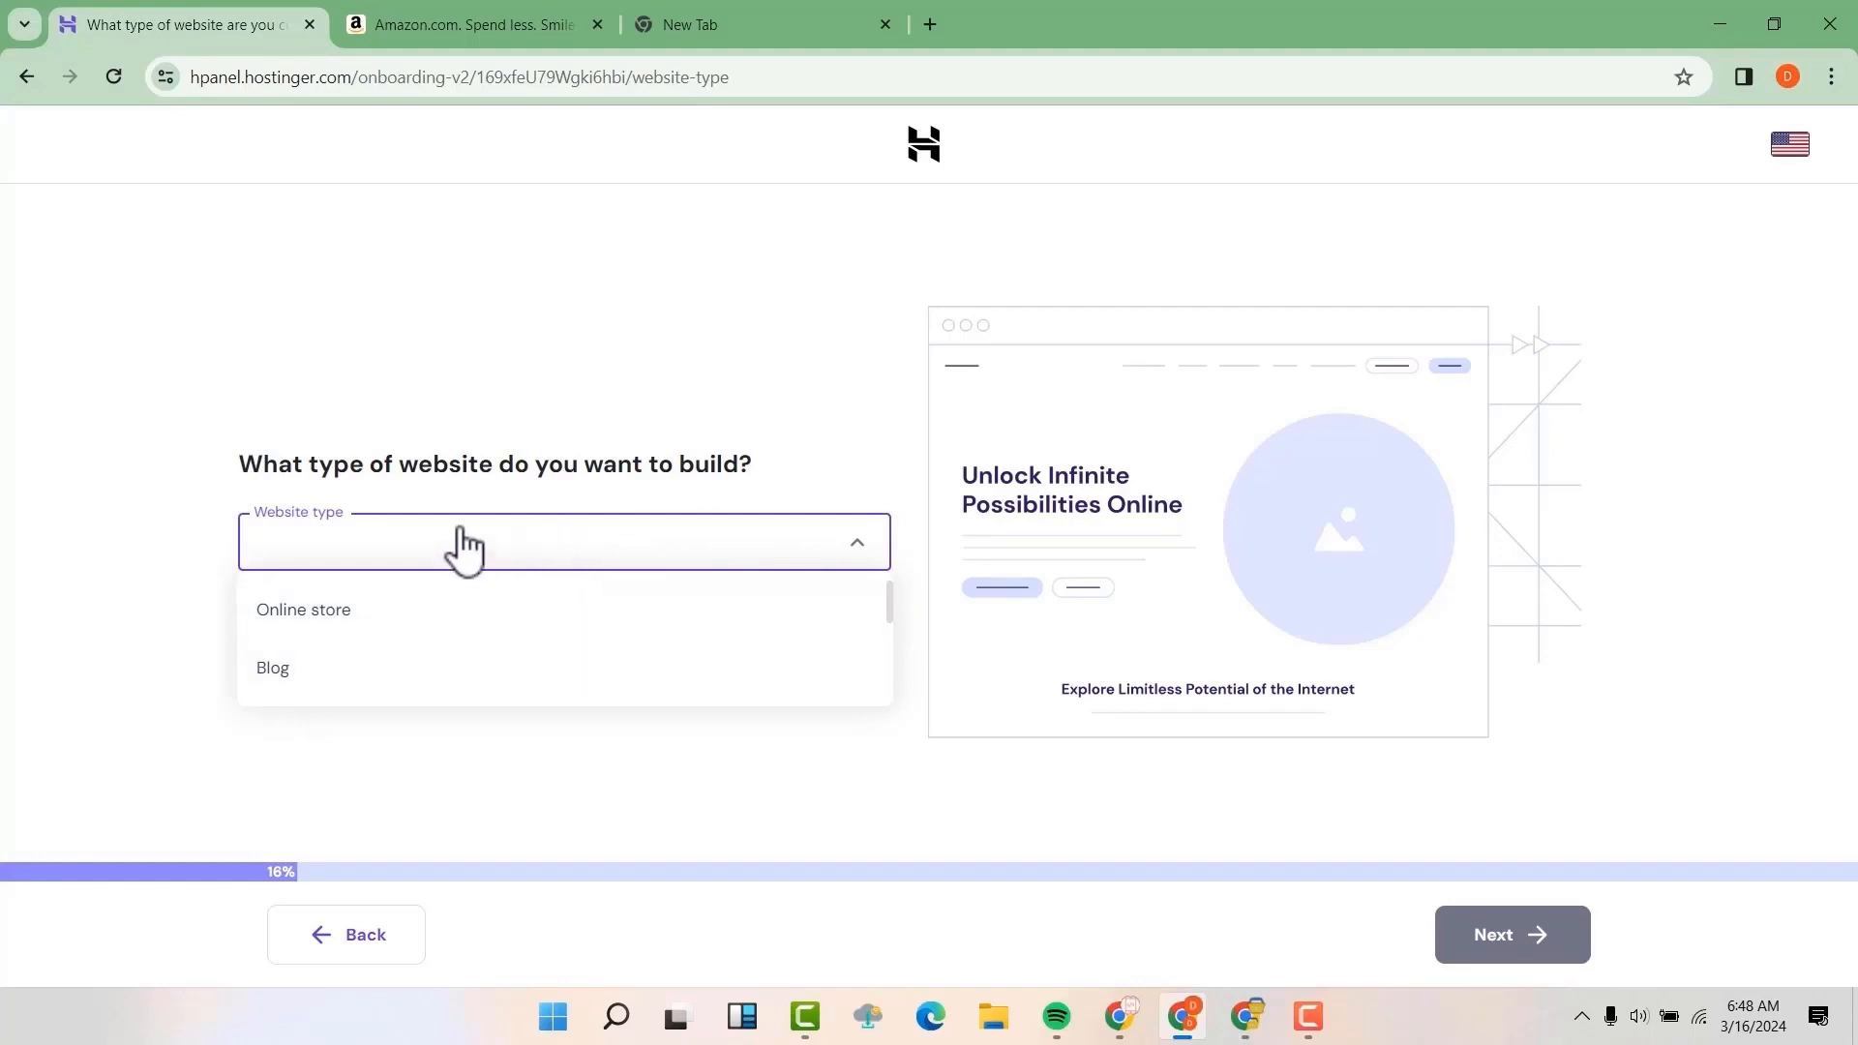
pyautogui.click(388, 629)
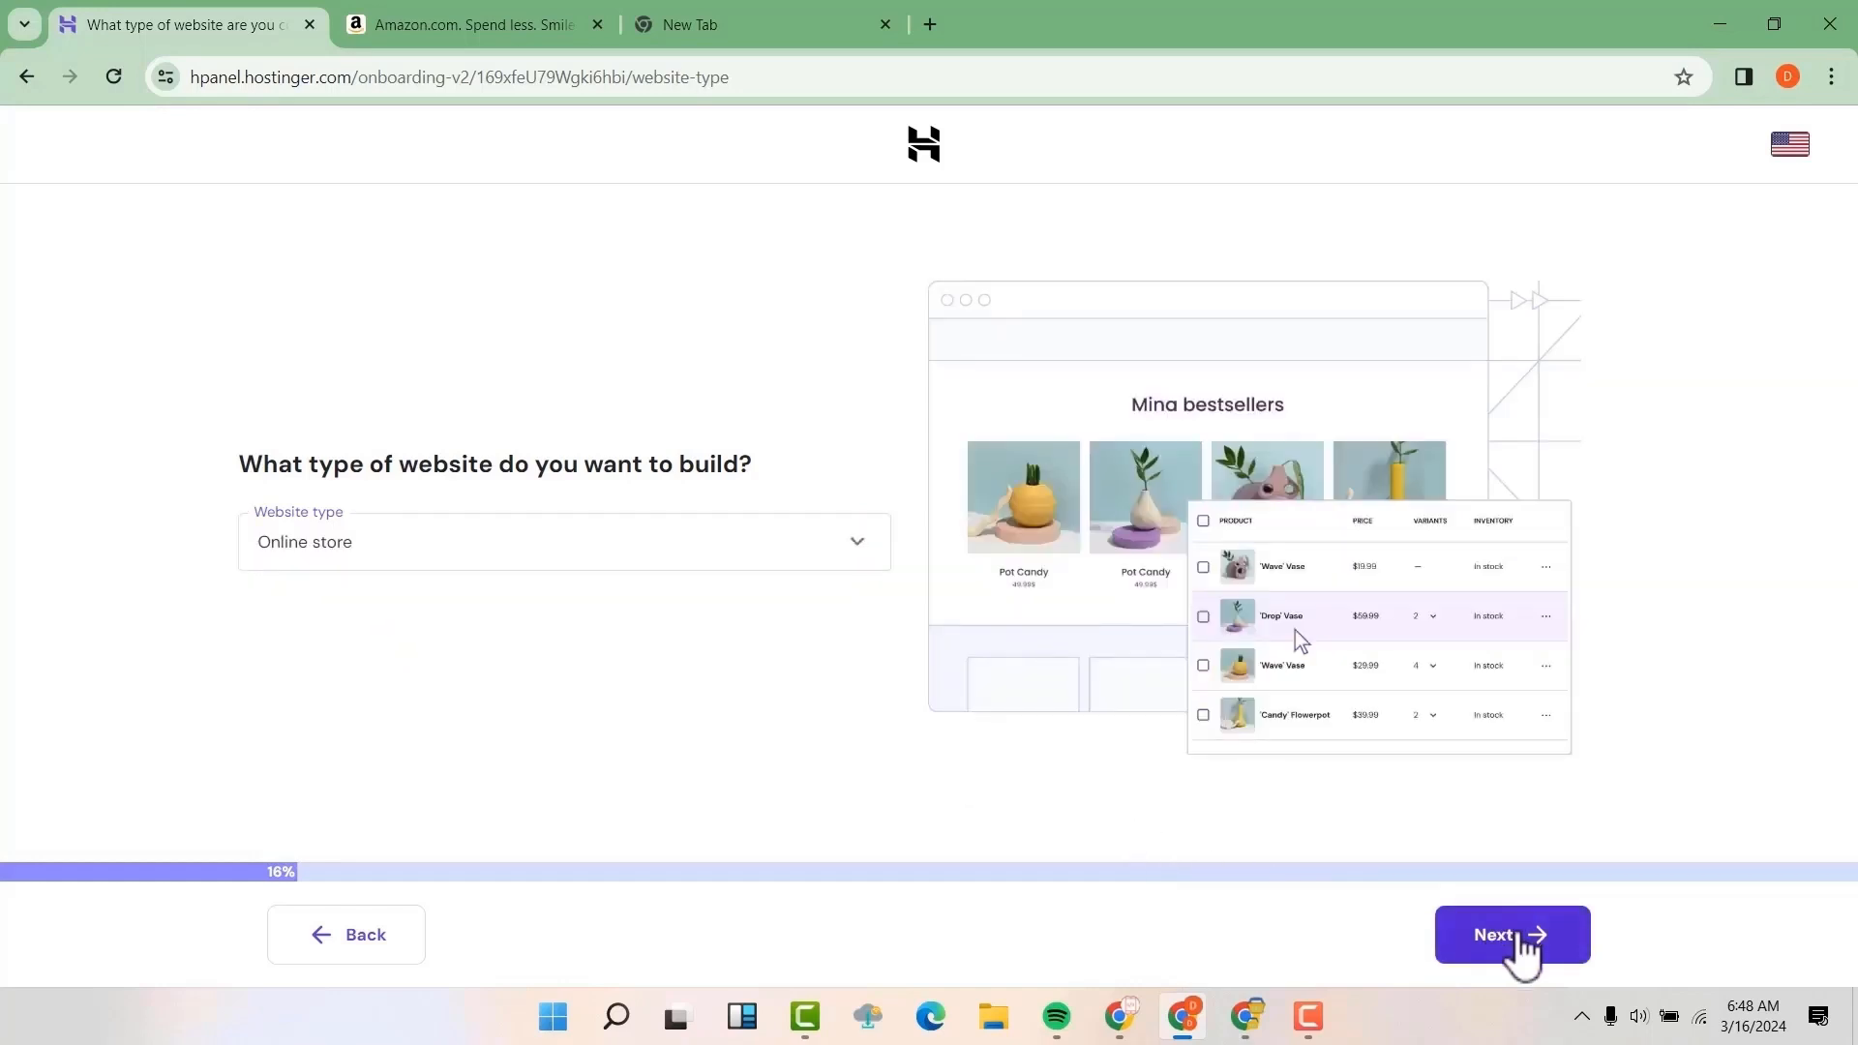
pyautogui.click(1522, 935)
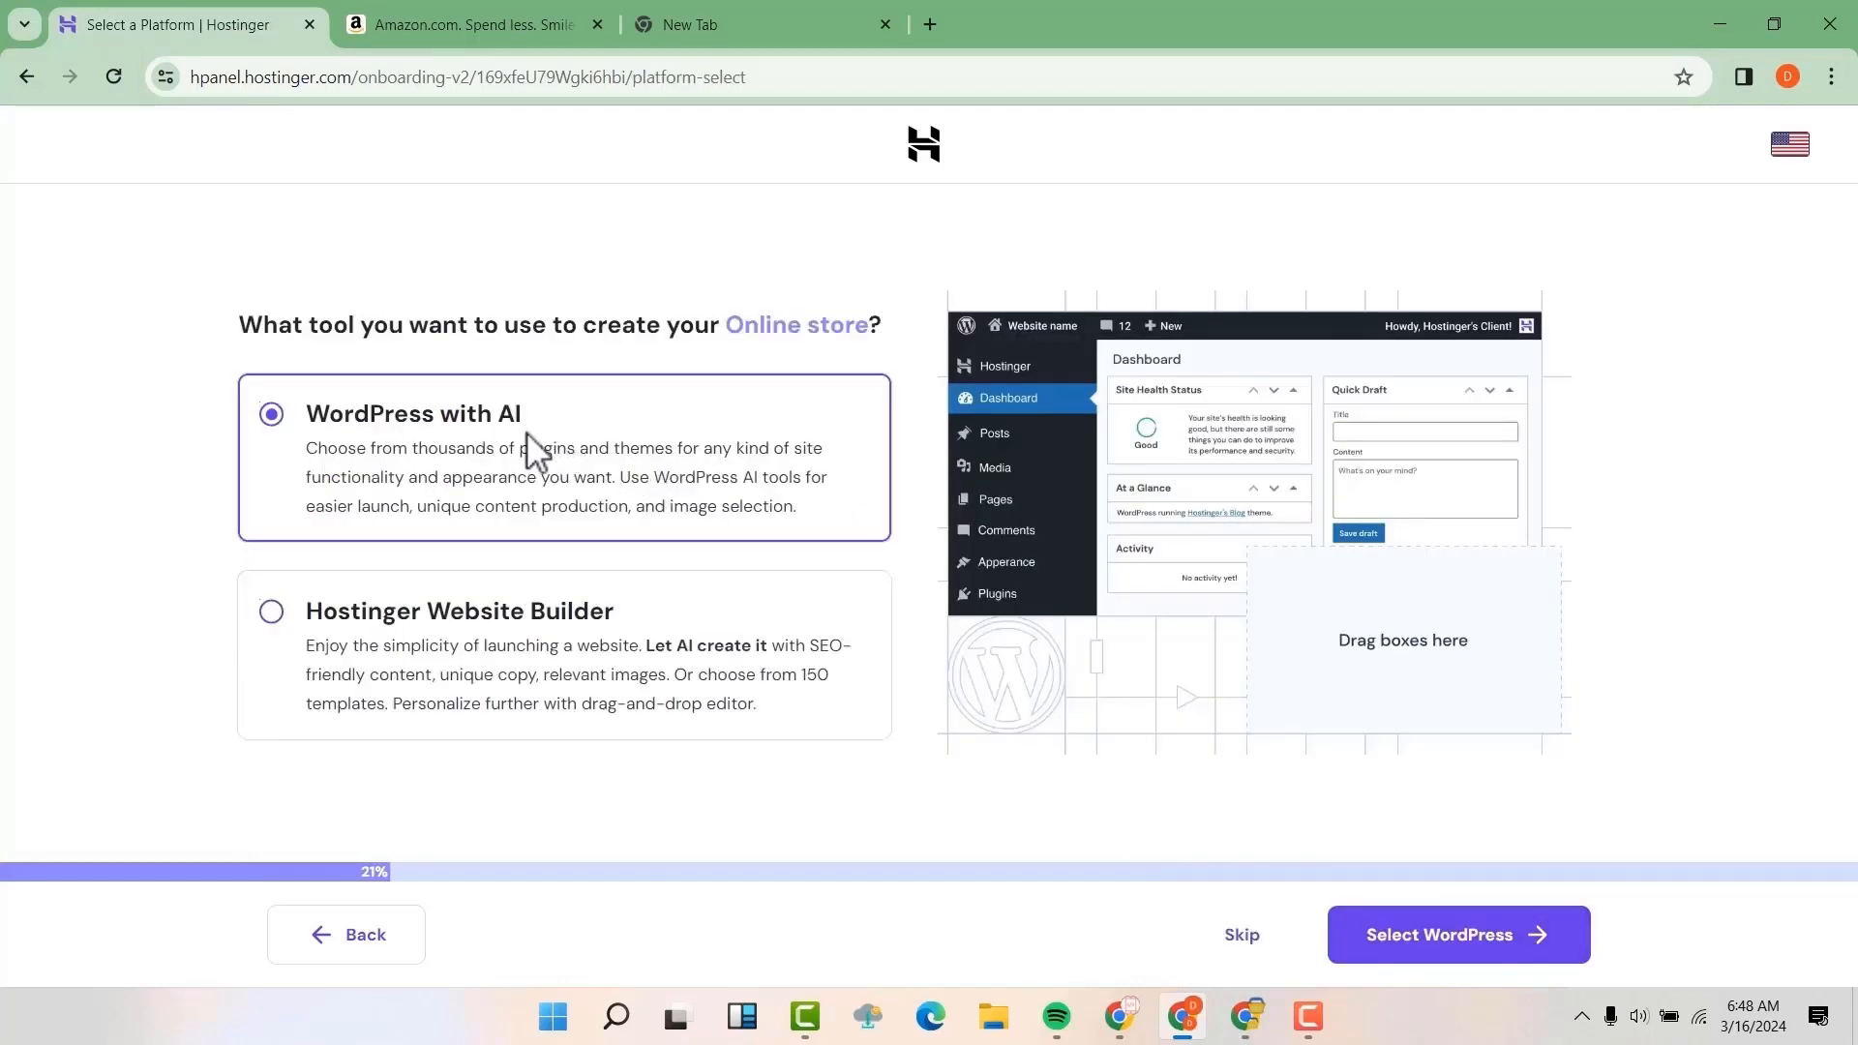
pyautogui.click(1454, 953)
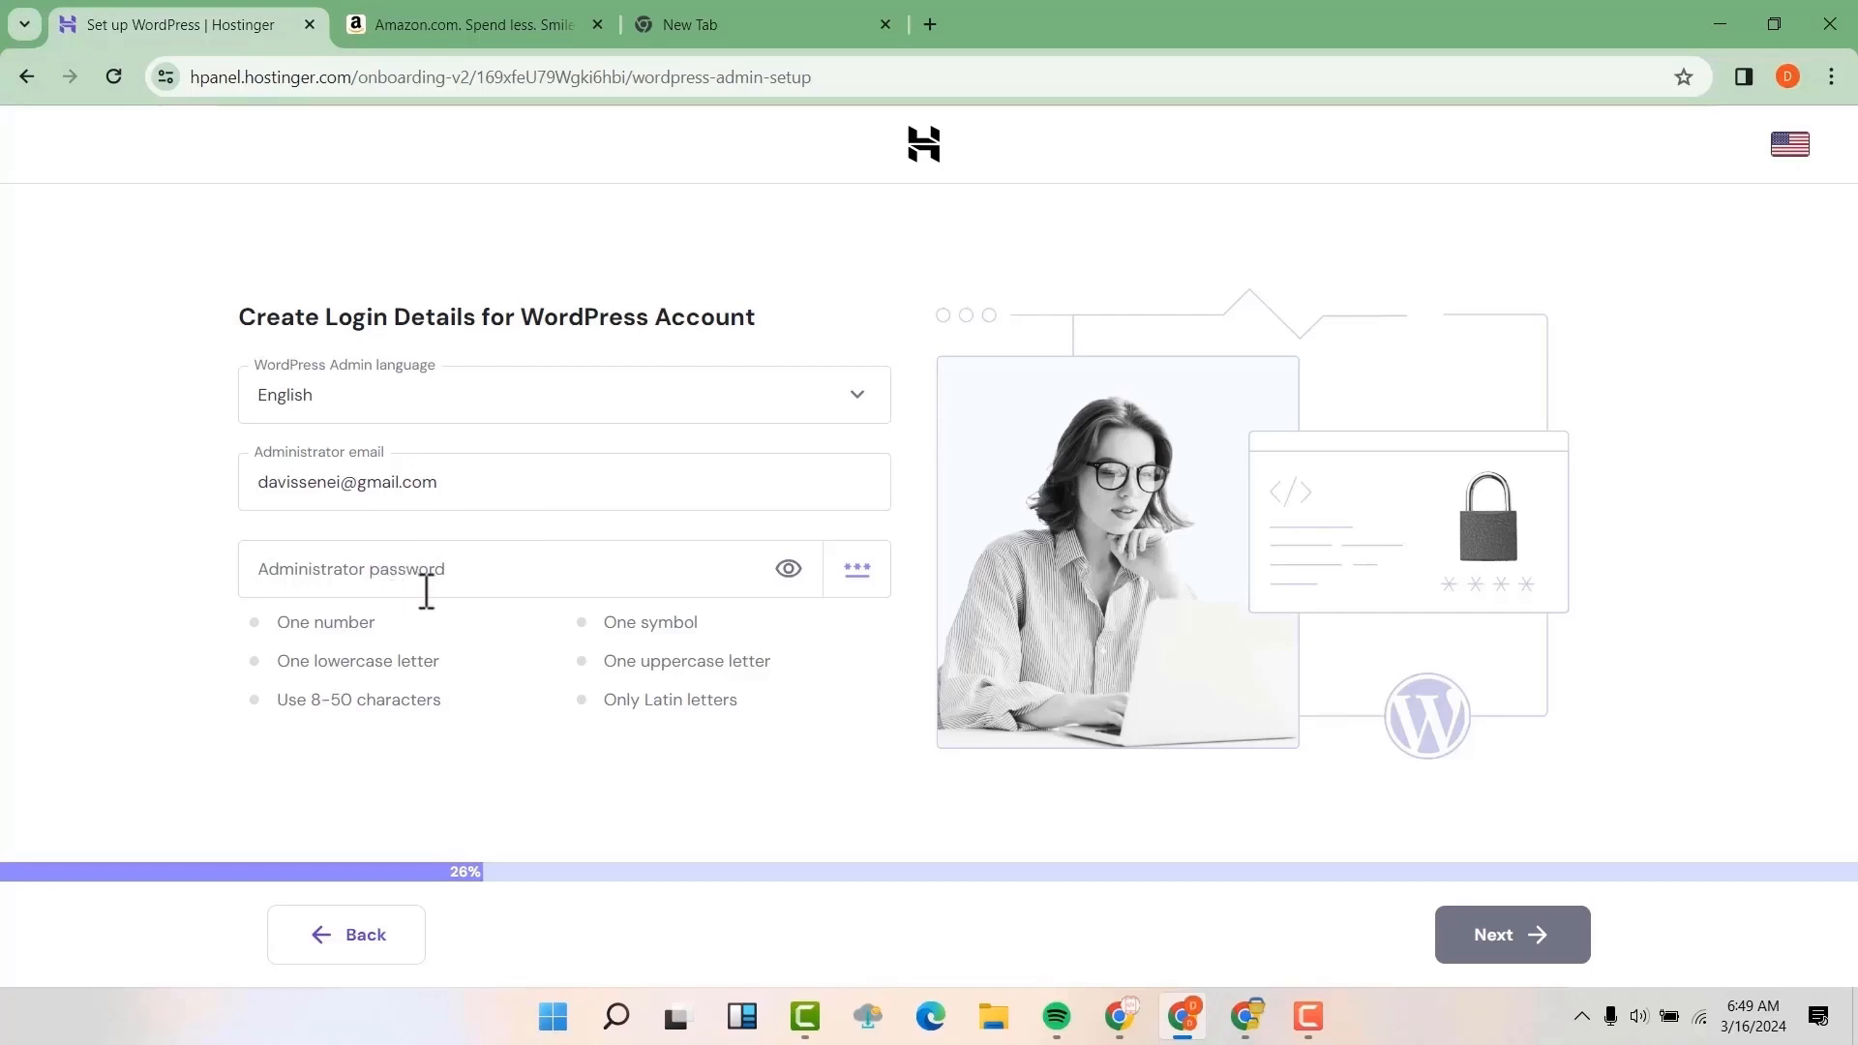
# Enter an administrator password for the WordPress account that meets all the listed requirements, and submit the login details
pyautogui.click(389, 563)
pyautogui.write('@••••••••••')
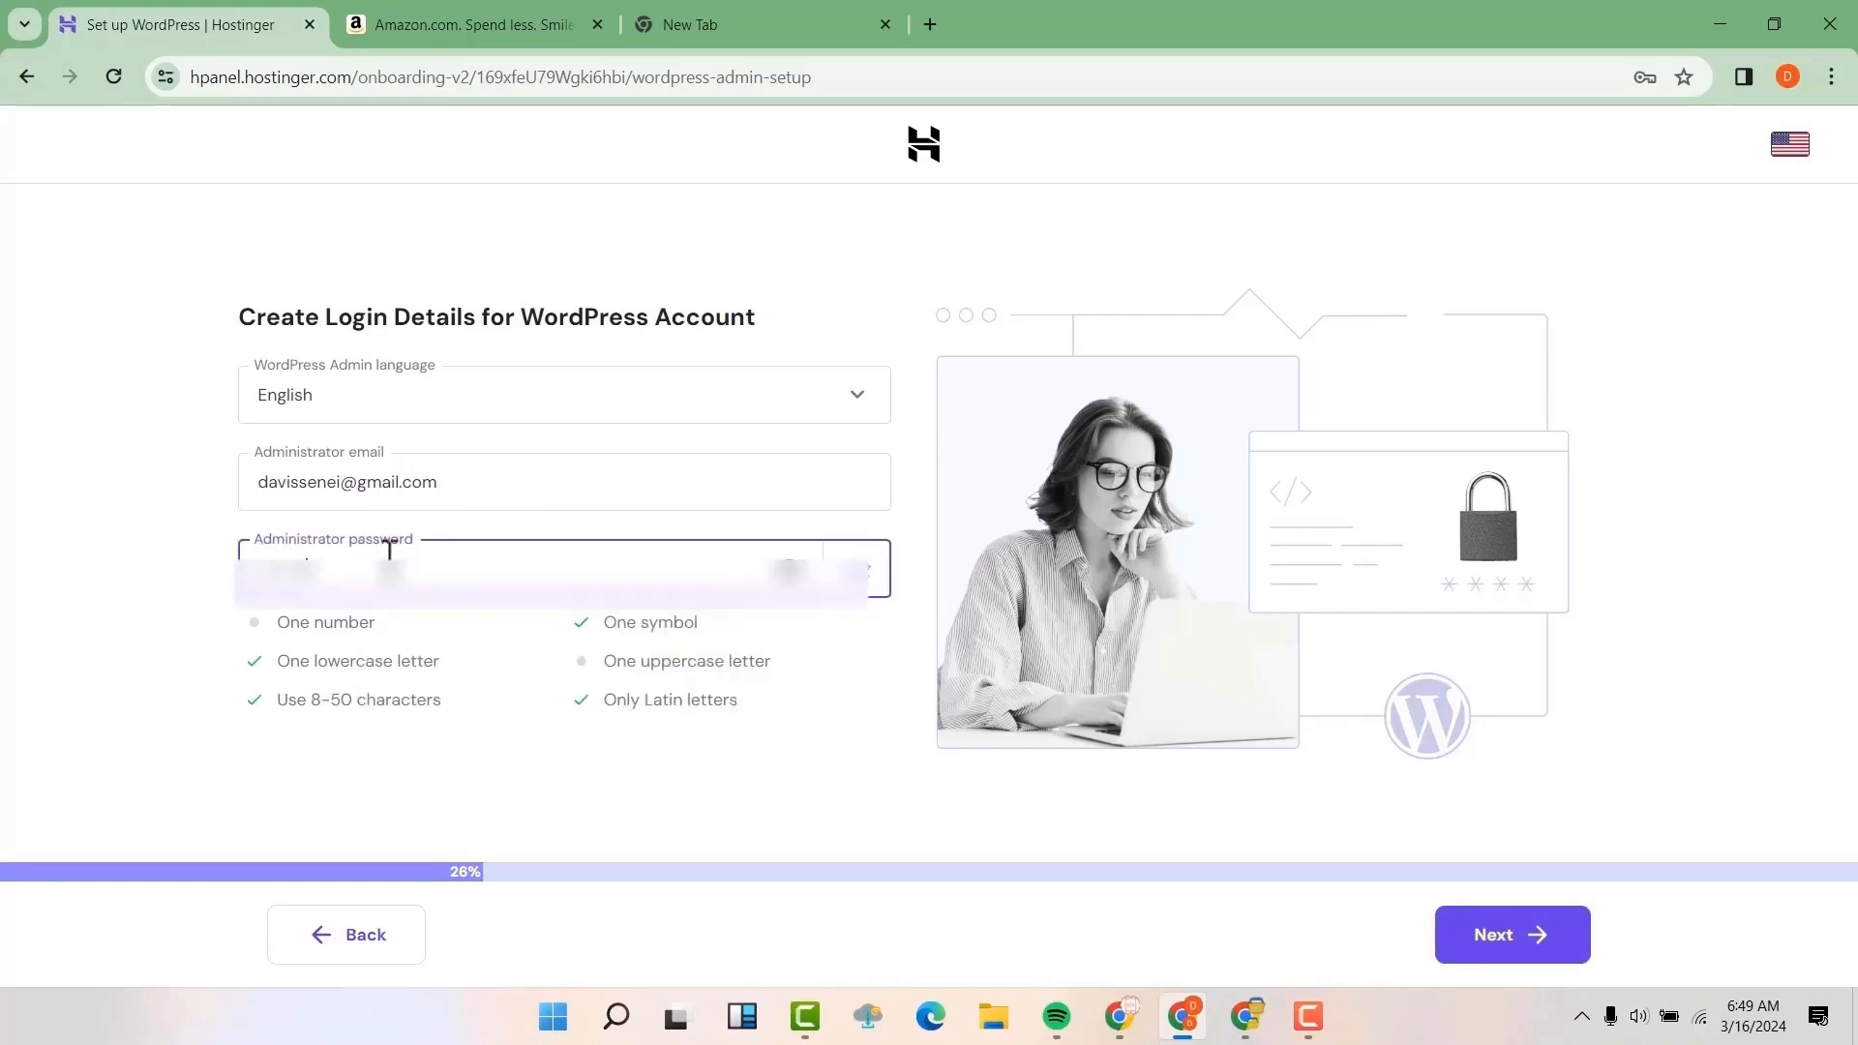
pyautogui.click(791, 573)
pyautogui.write('A')
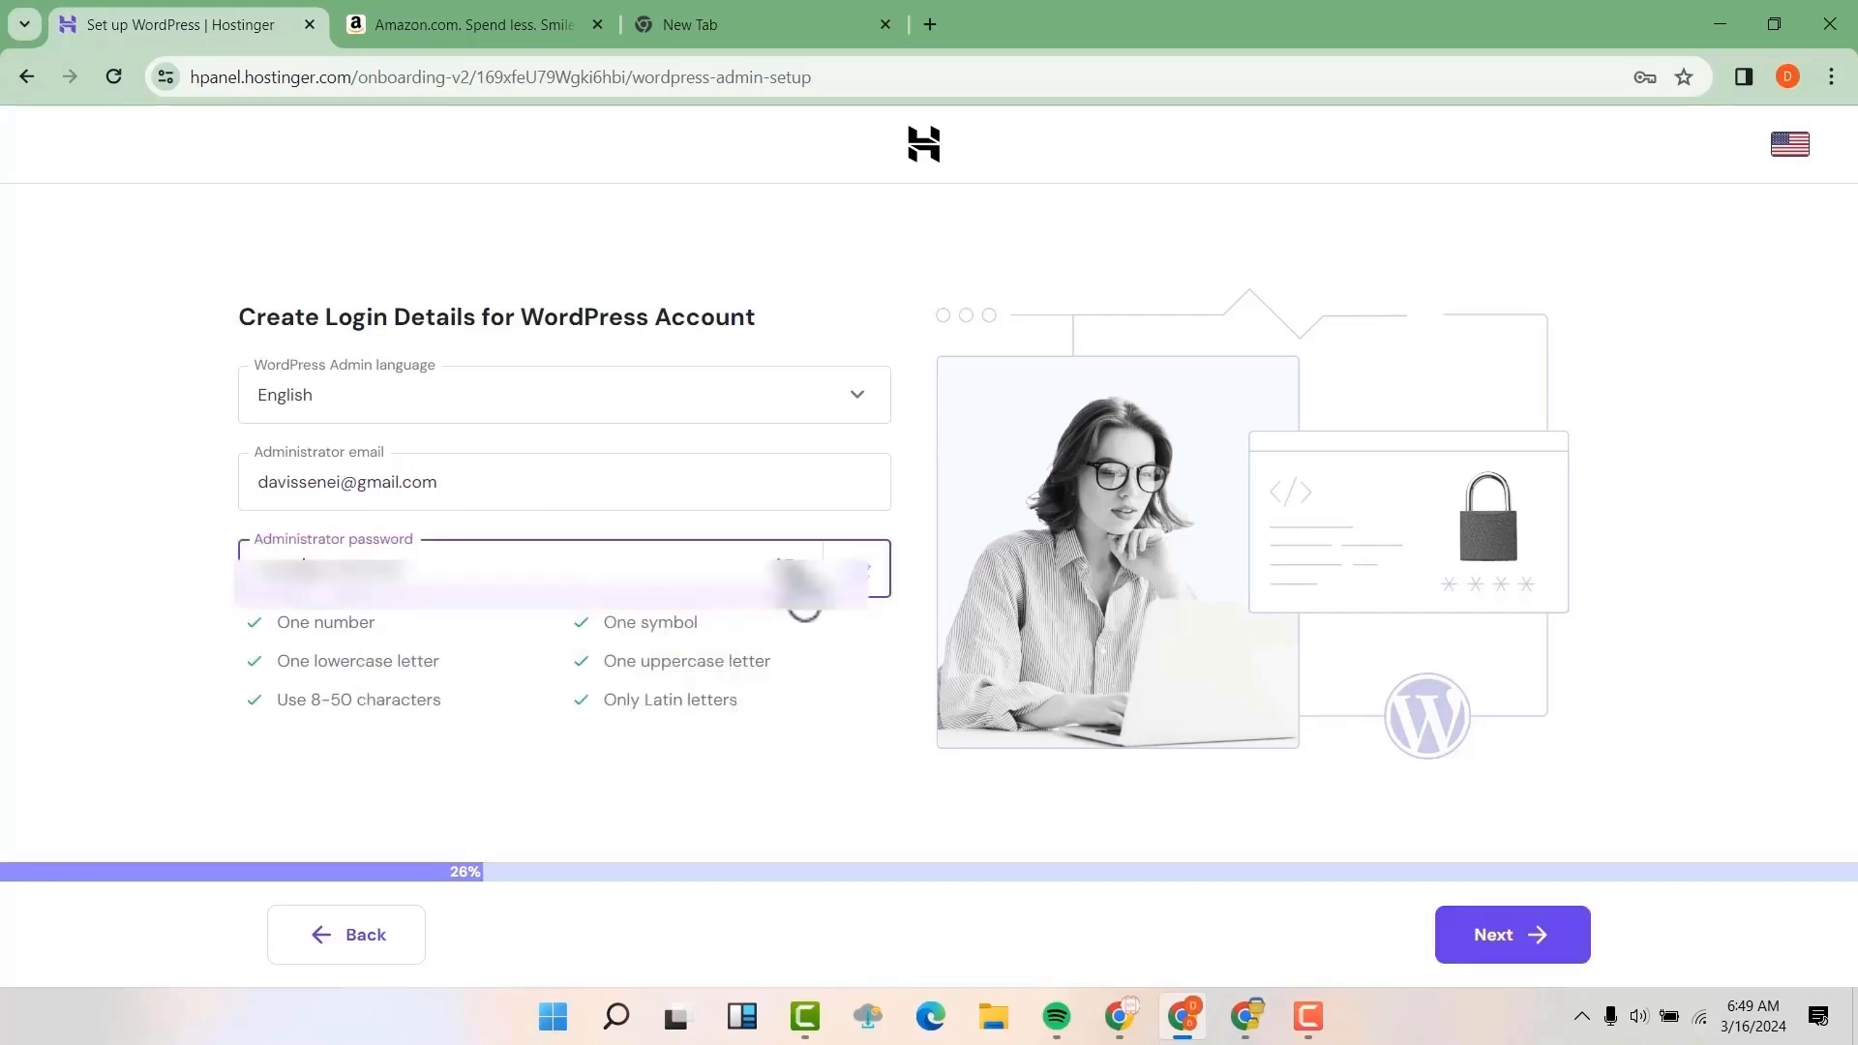
pyautogui.click(1513, 939)
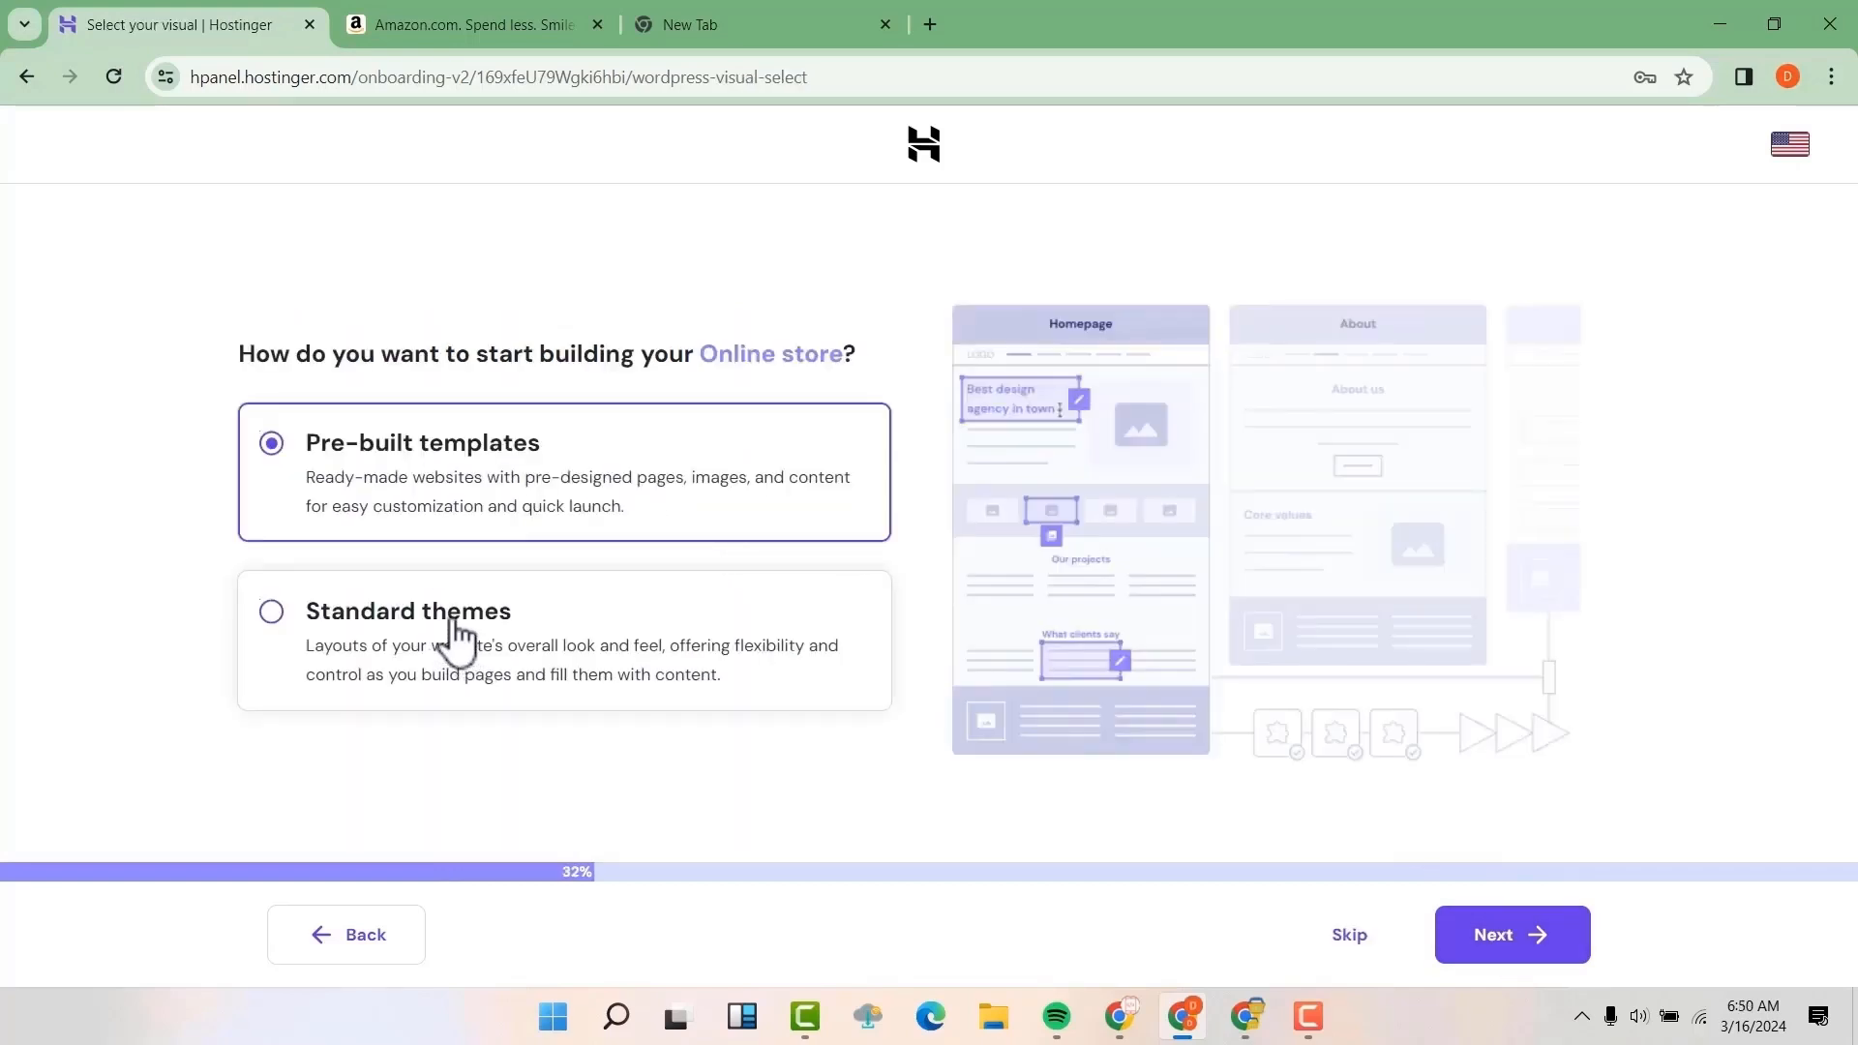
# Choose Standard themes as the starting point for the online store and skip the theme selection
pyautogui.click(453, 625)
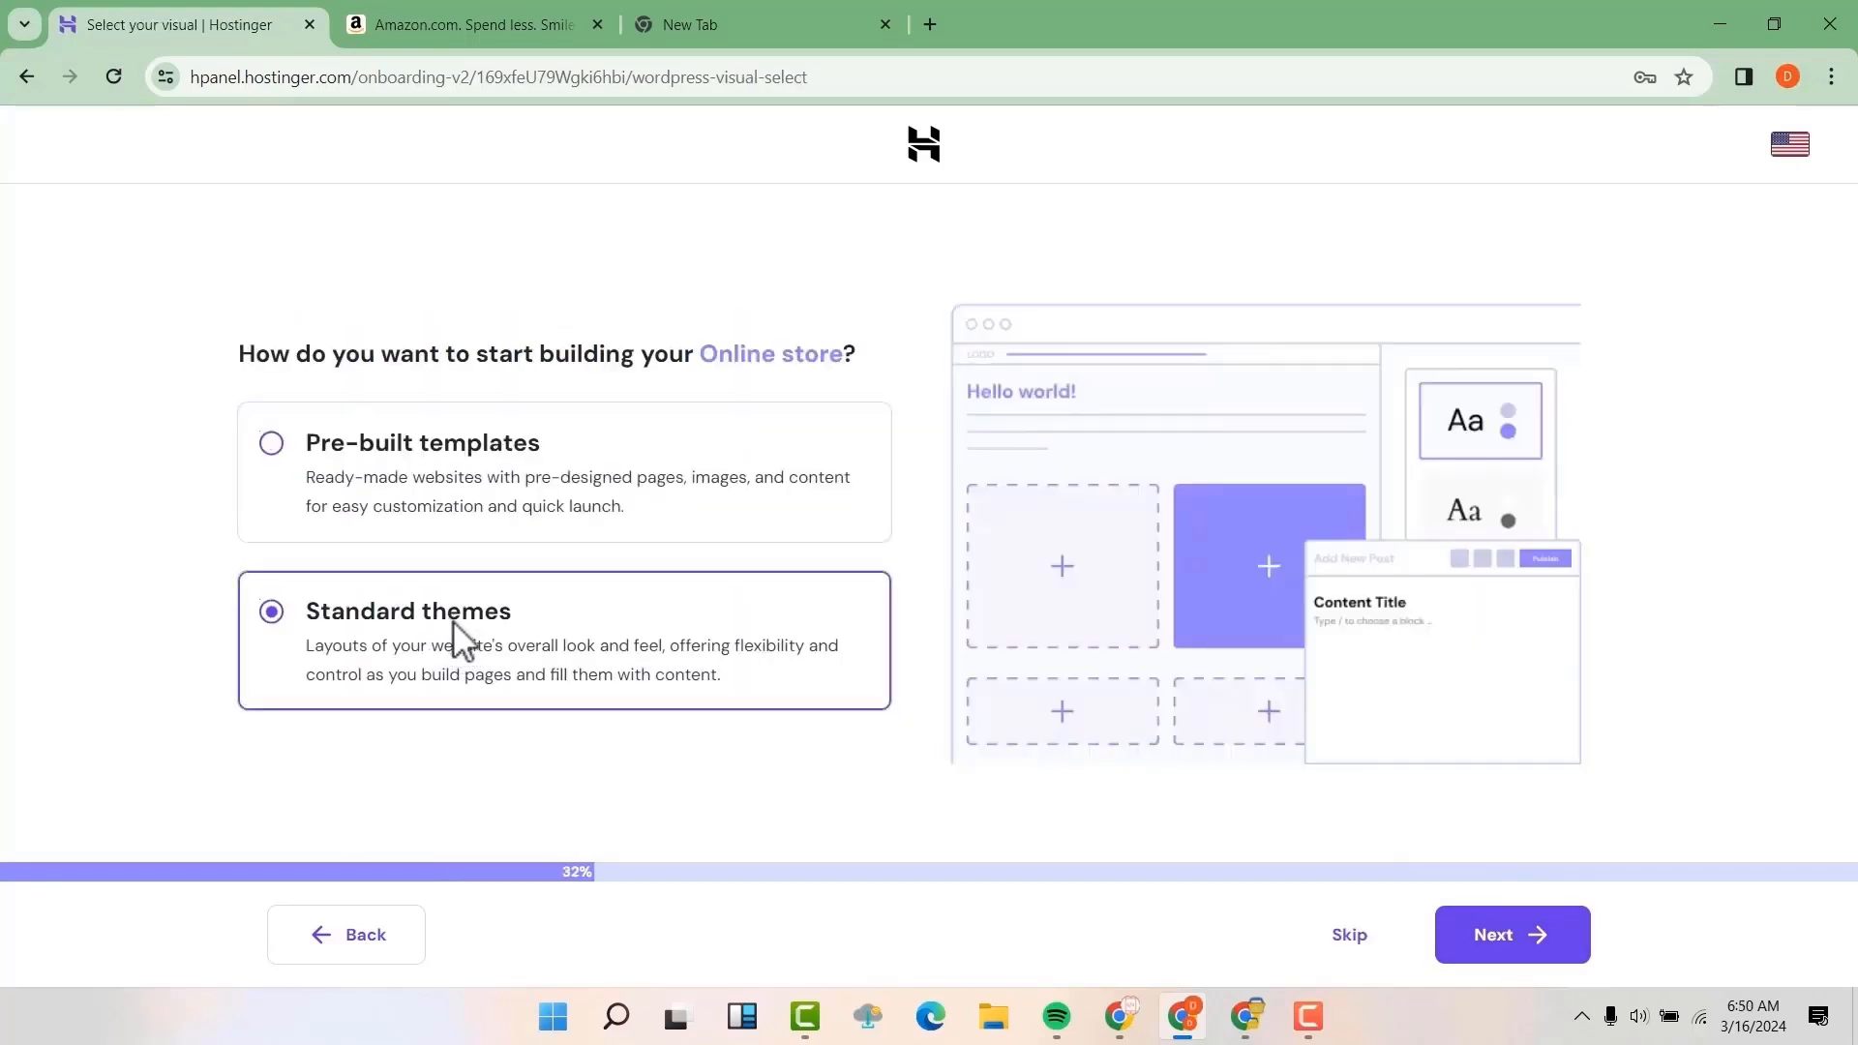
pyautogui.click(1505, 936)
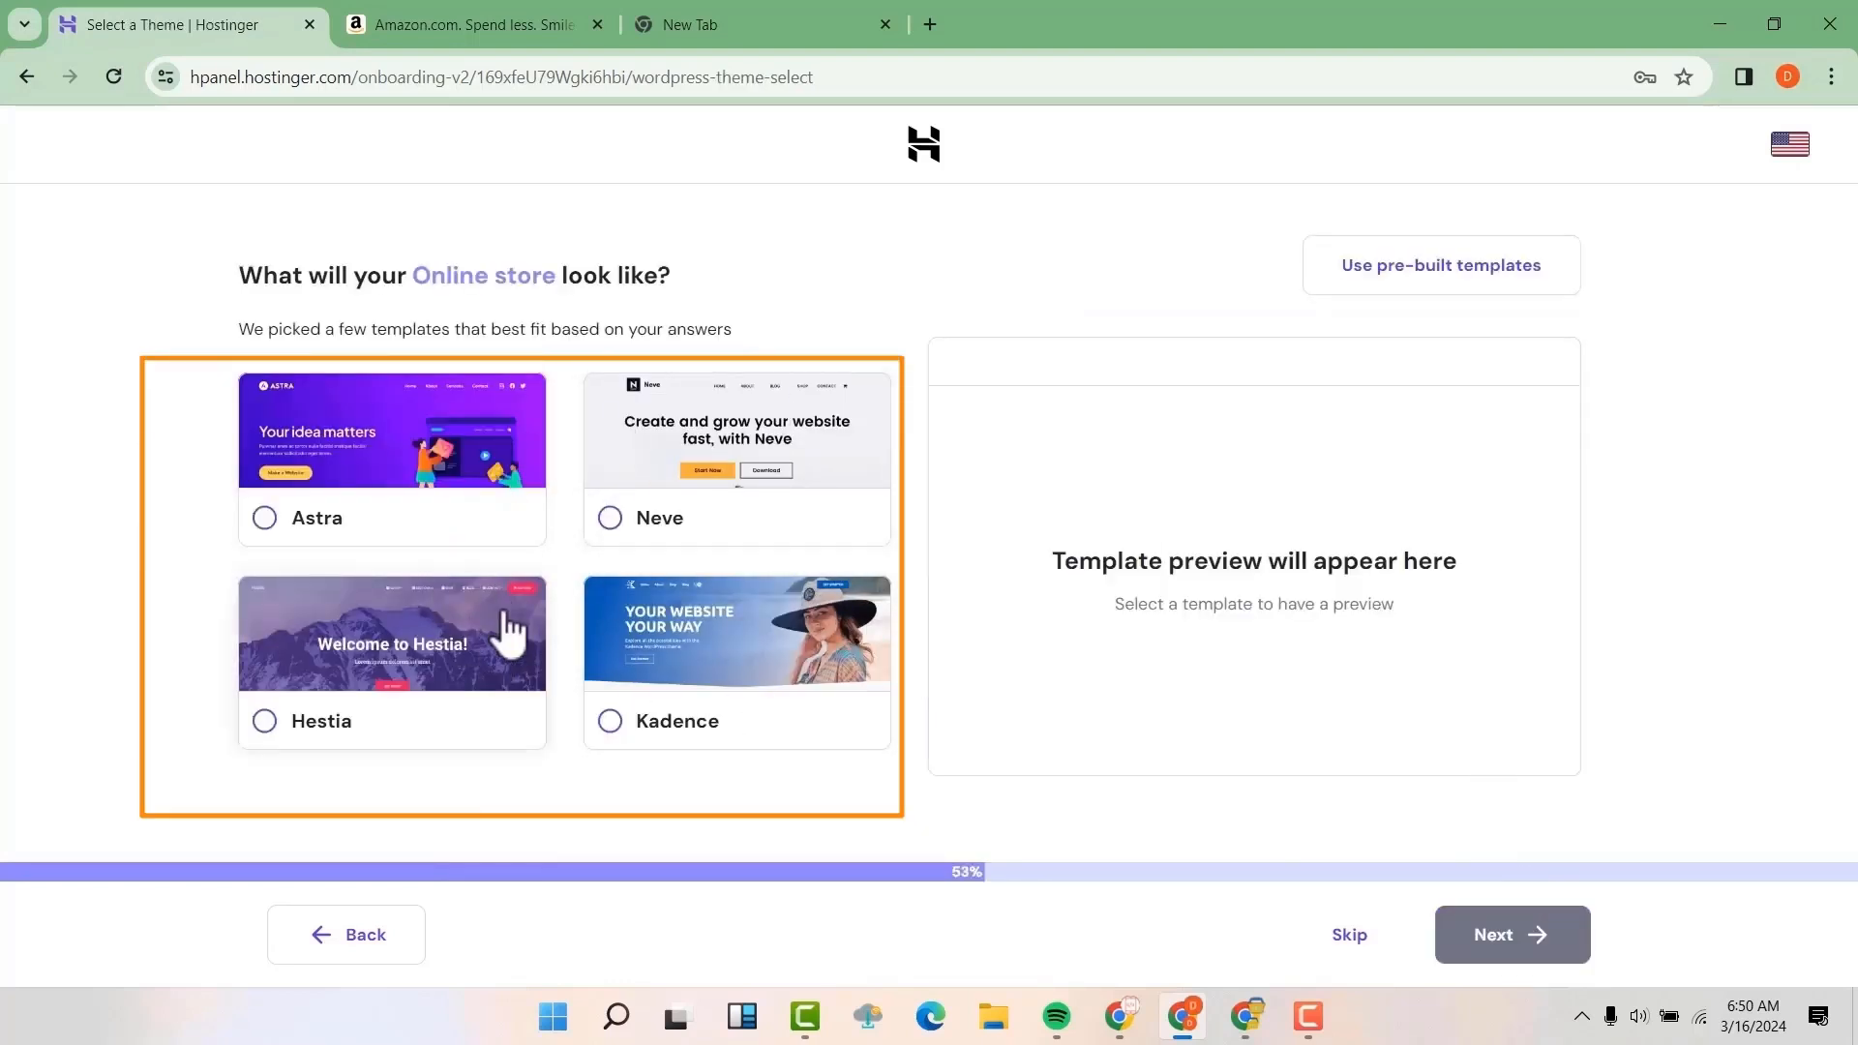
pyautogui.click(1339, 954)
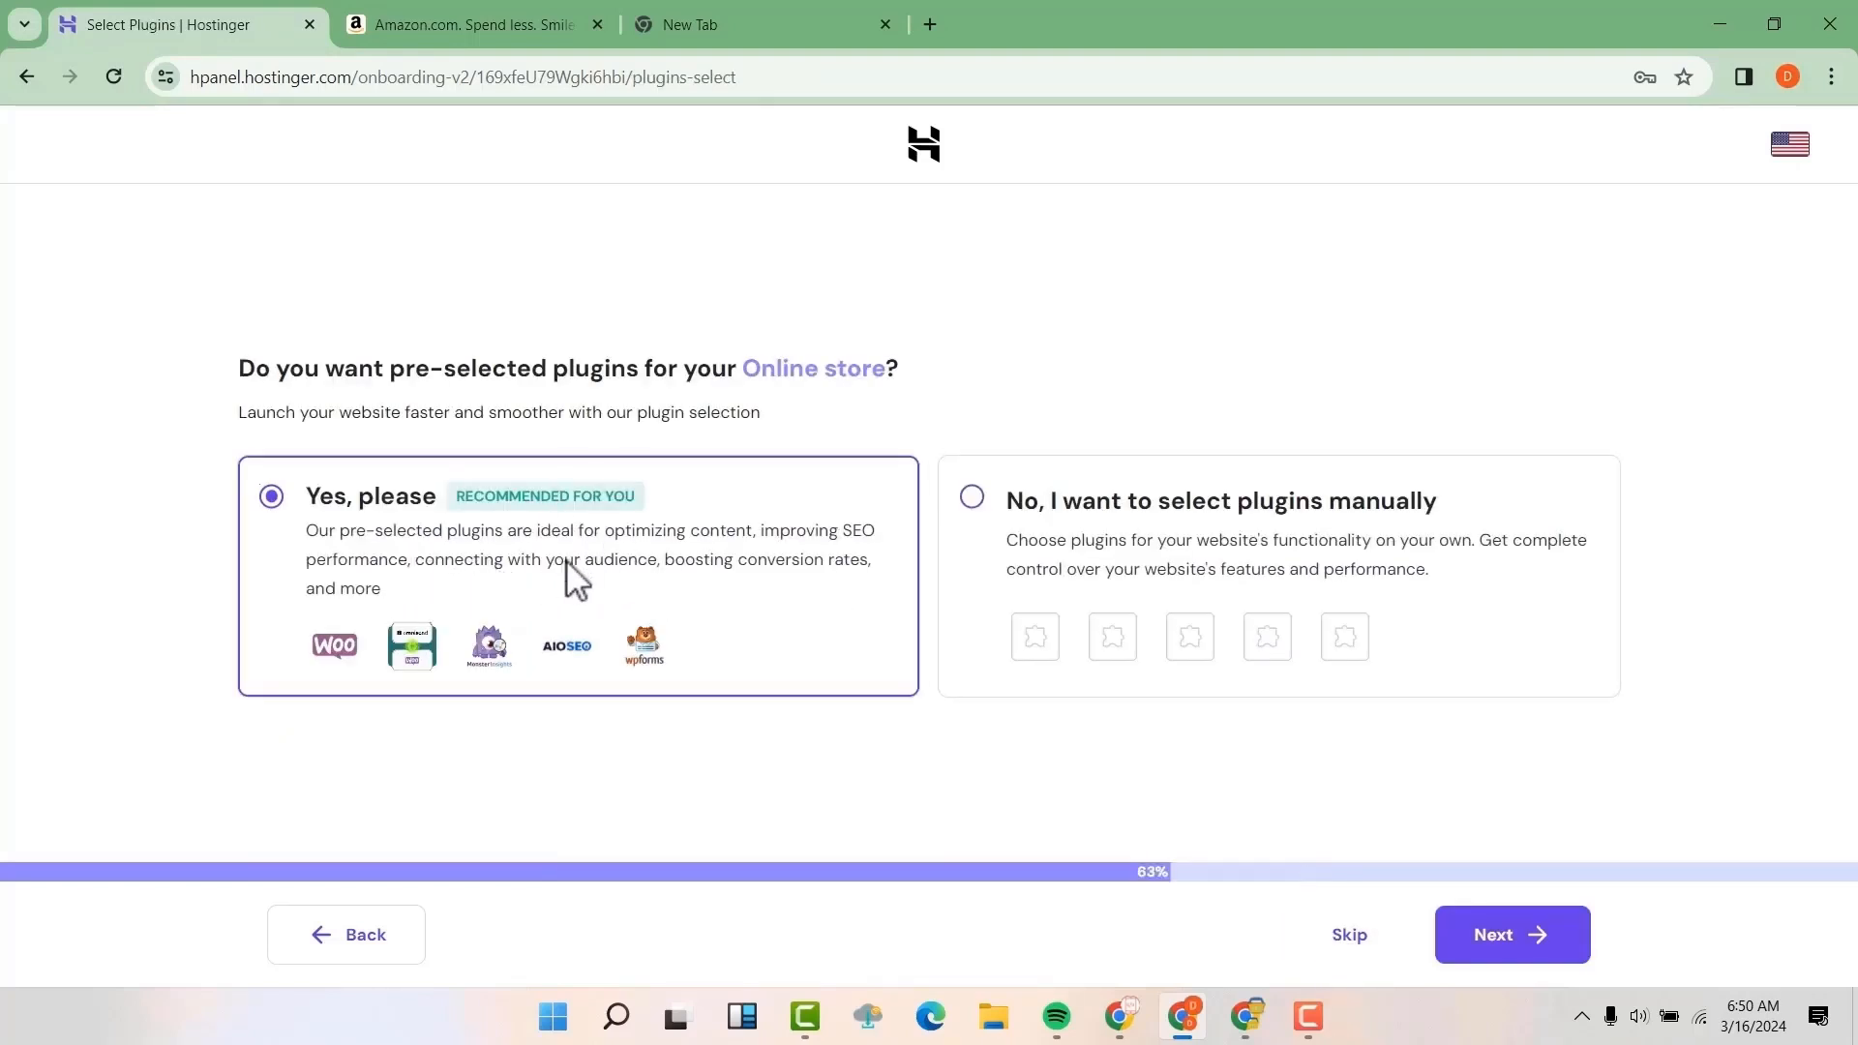
# Choose to select plugins manually, and skip both the plugin selection and the AI content generation
pyautogui.click(973, 499)
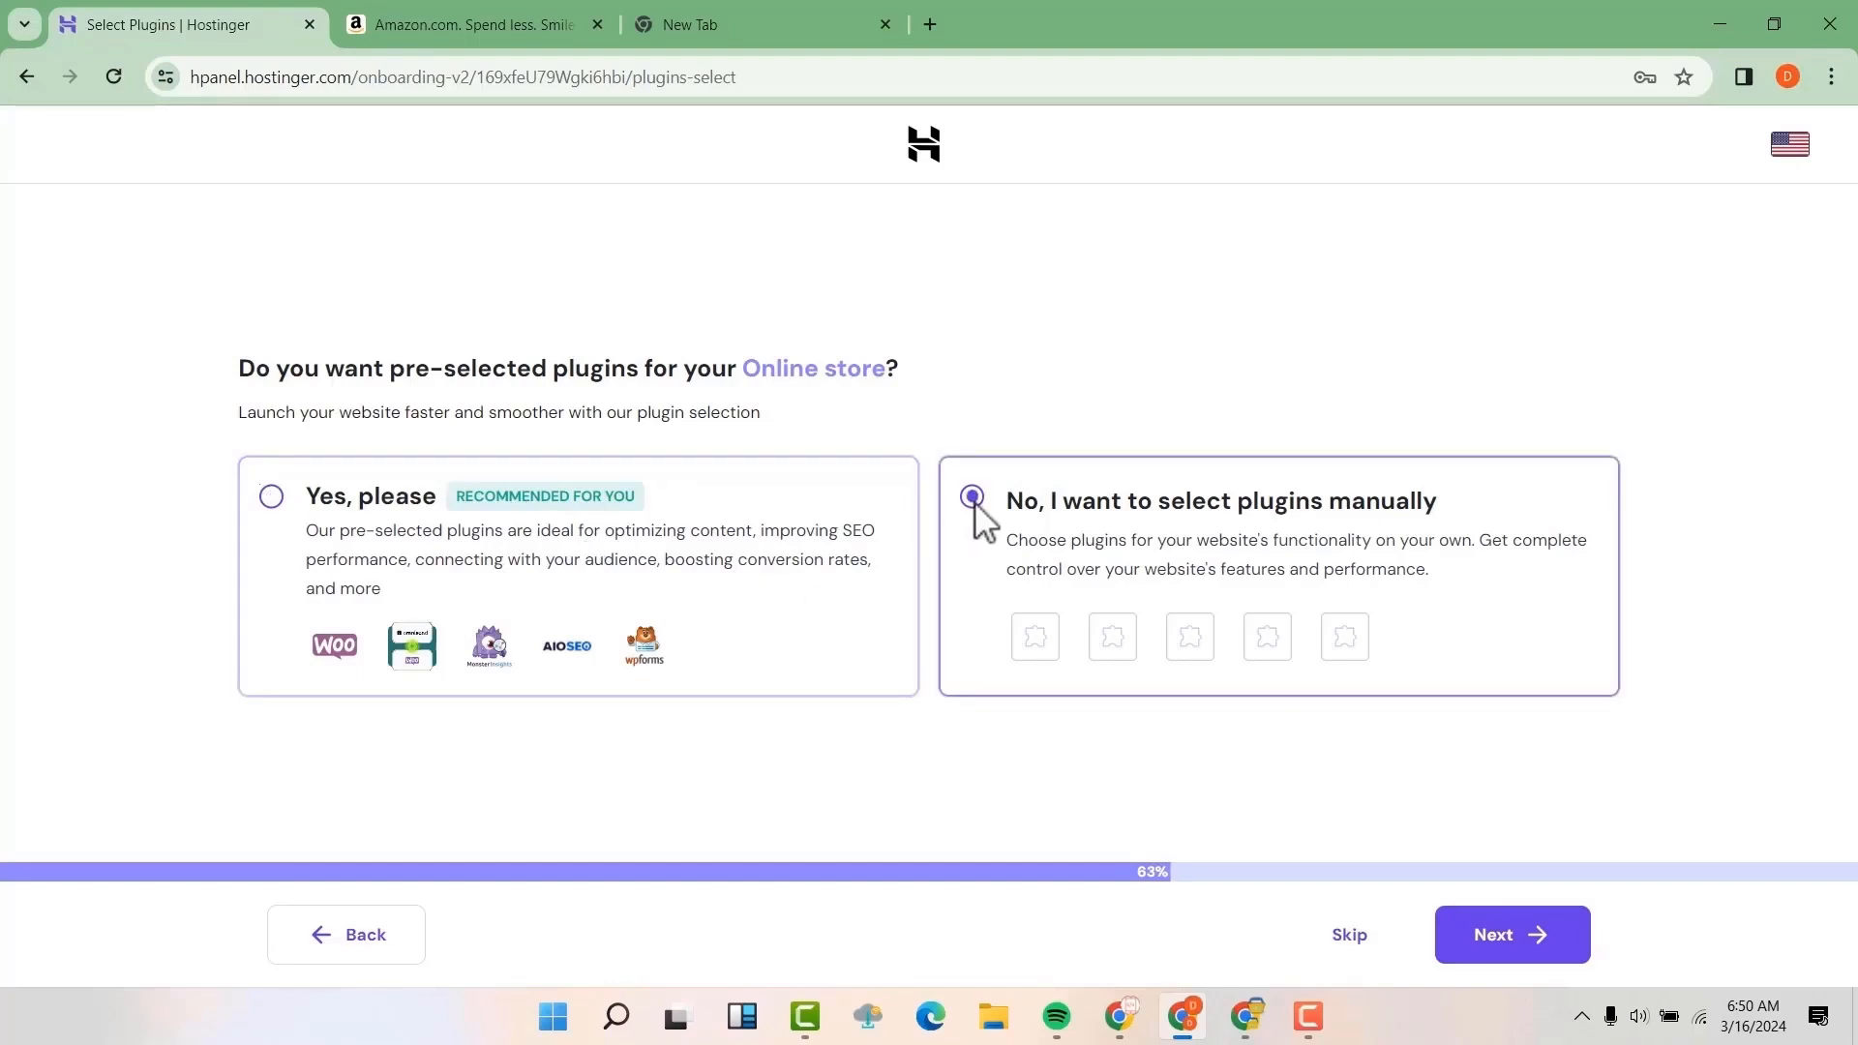
pyautogui.click(1495, 948)
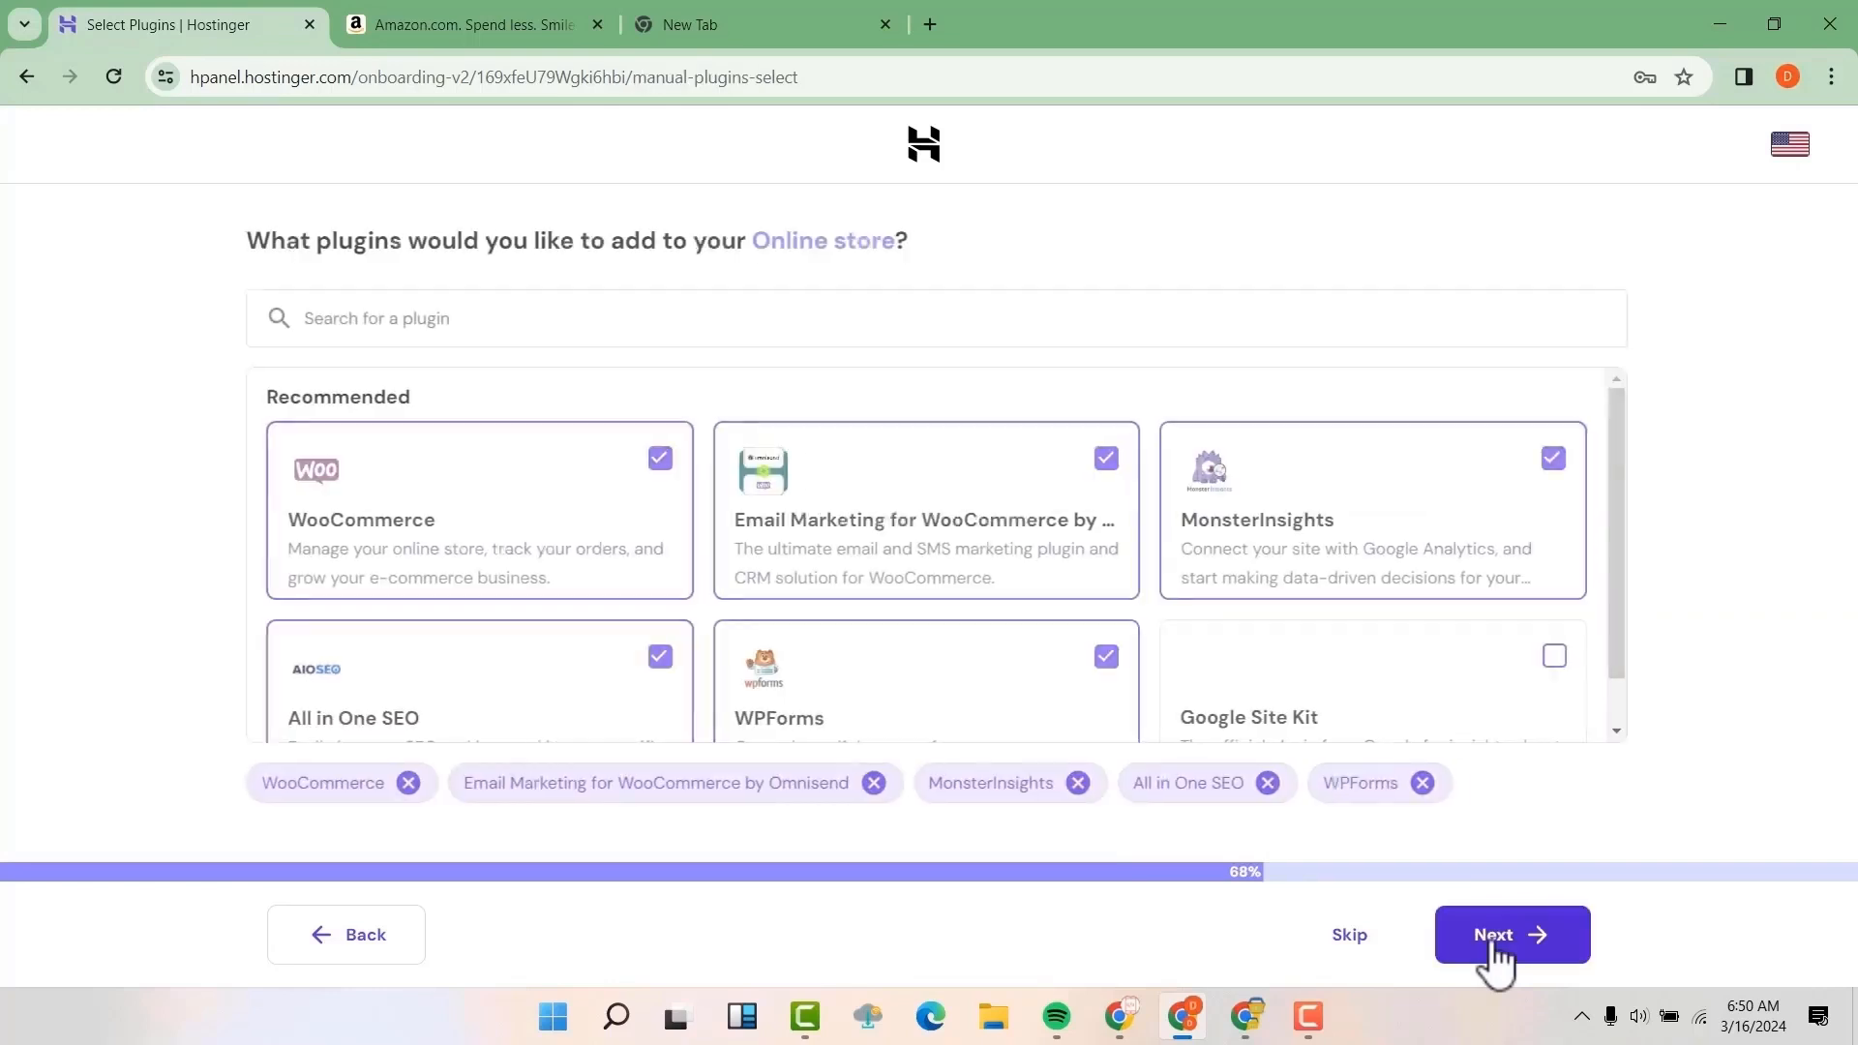
pyautogui.click(1369, 954)
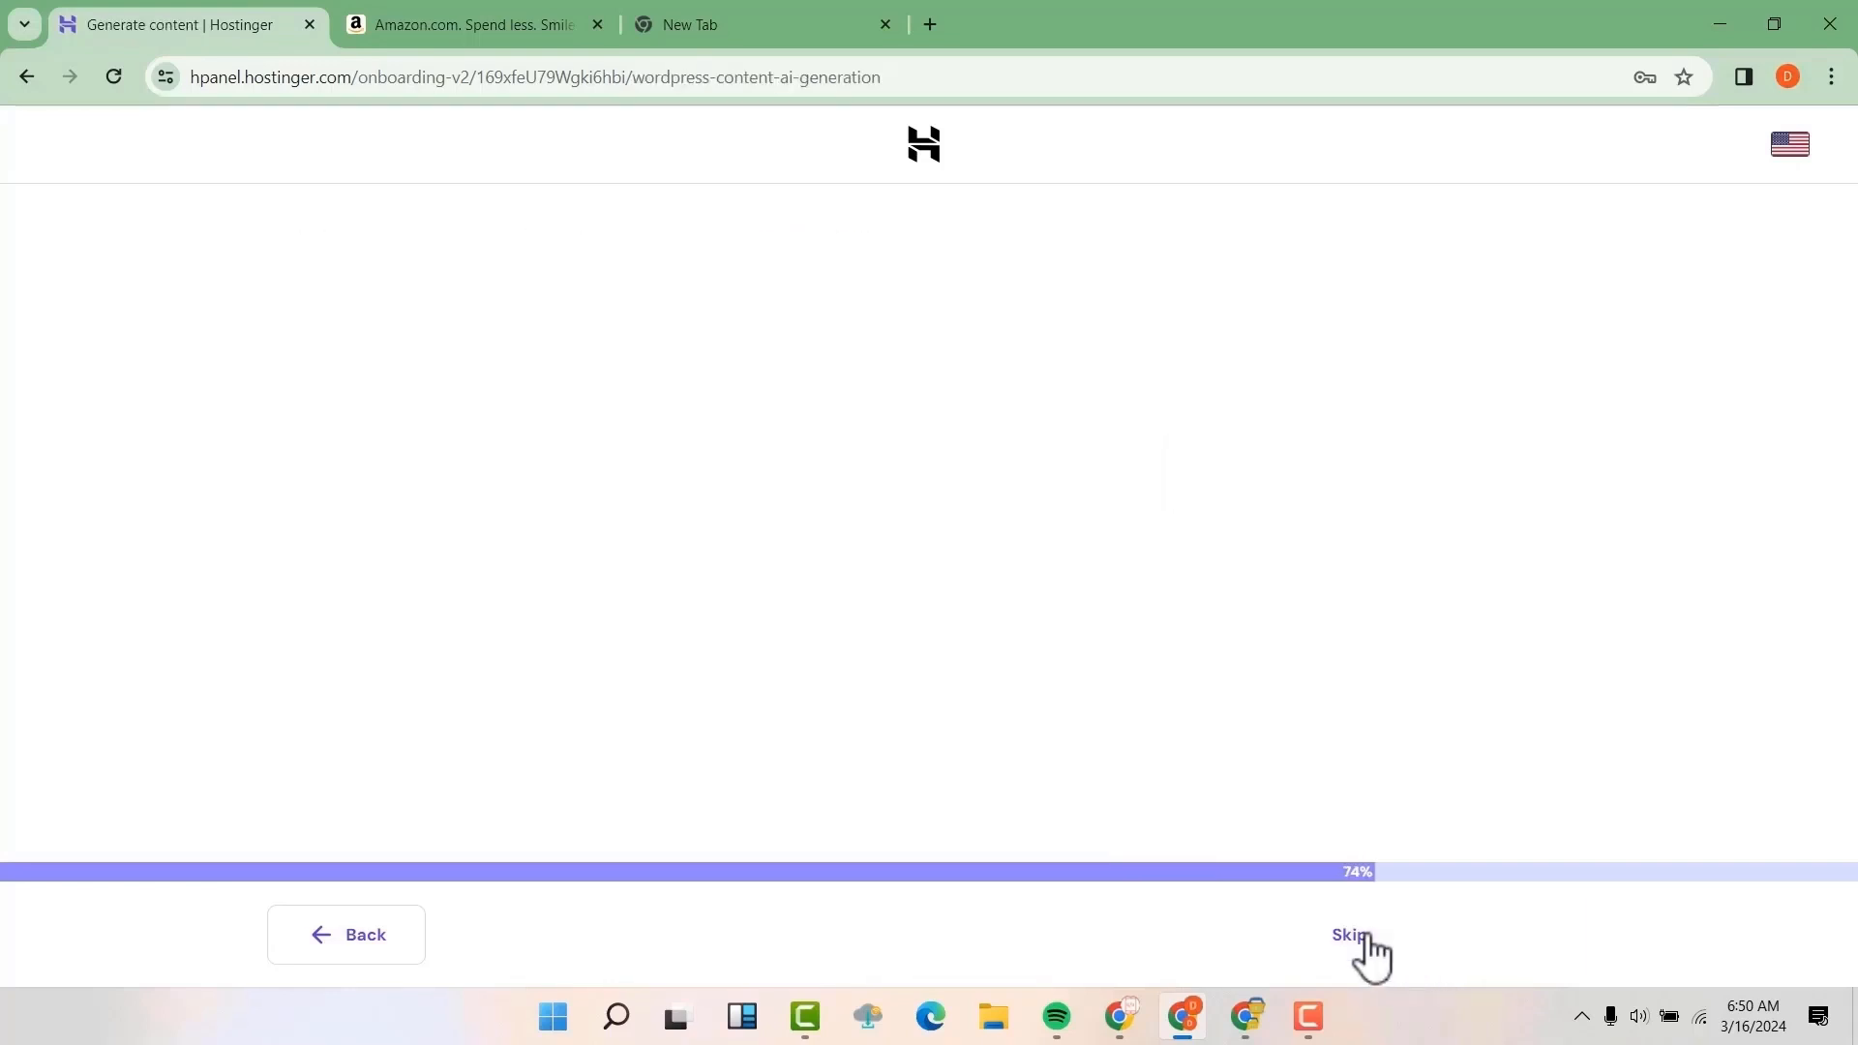
pyautogui.click(1368, 941)
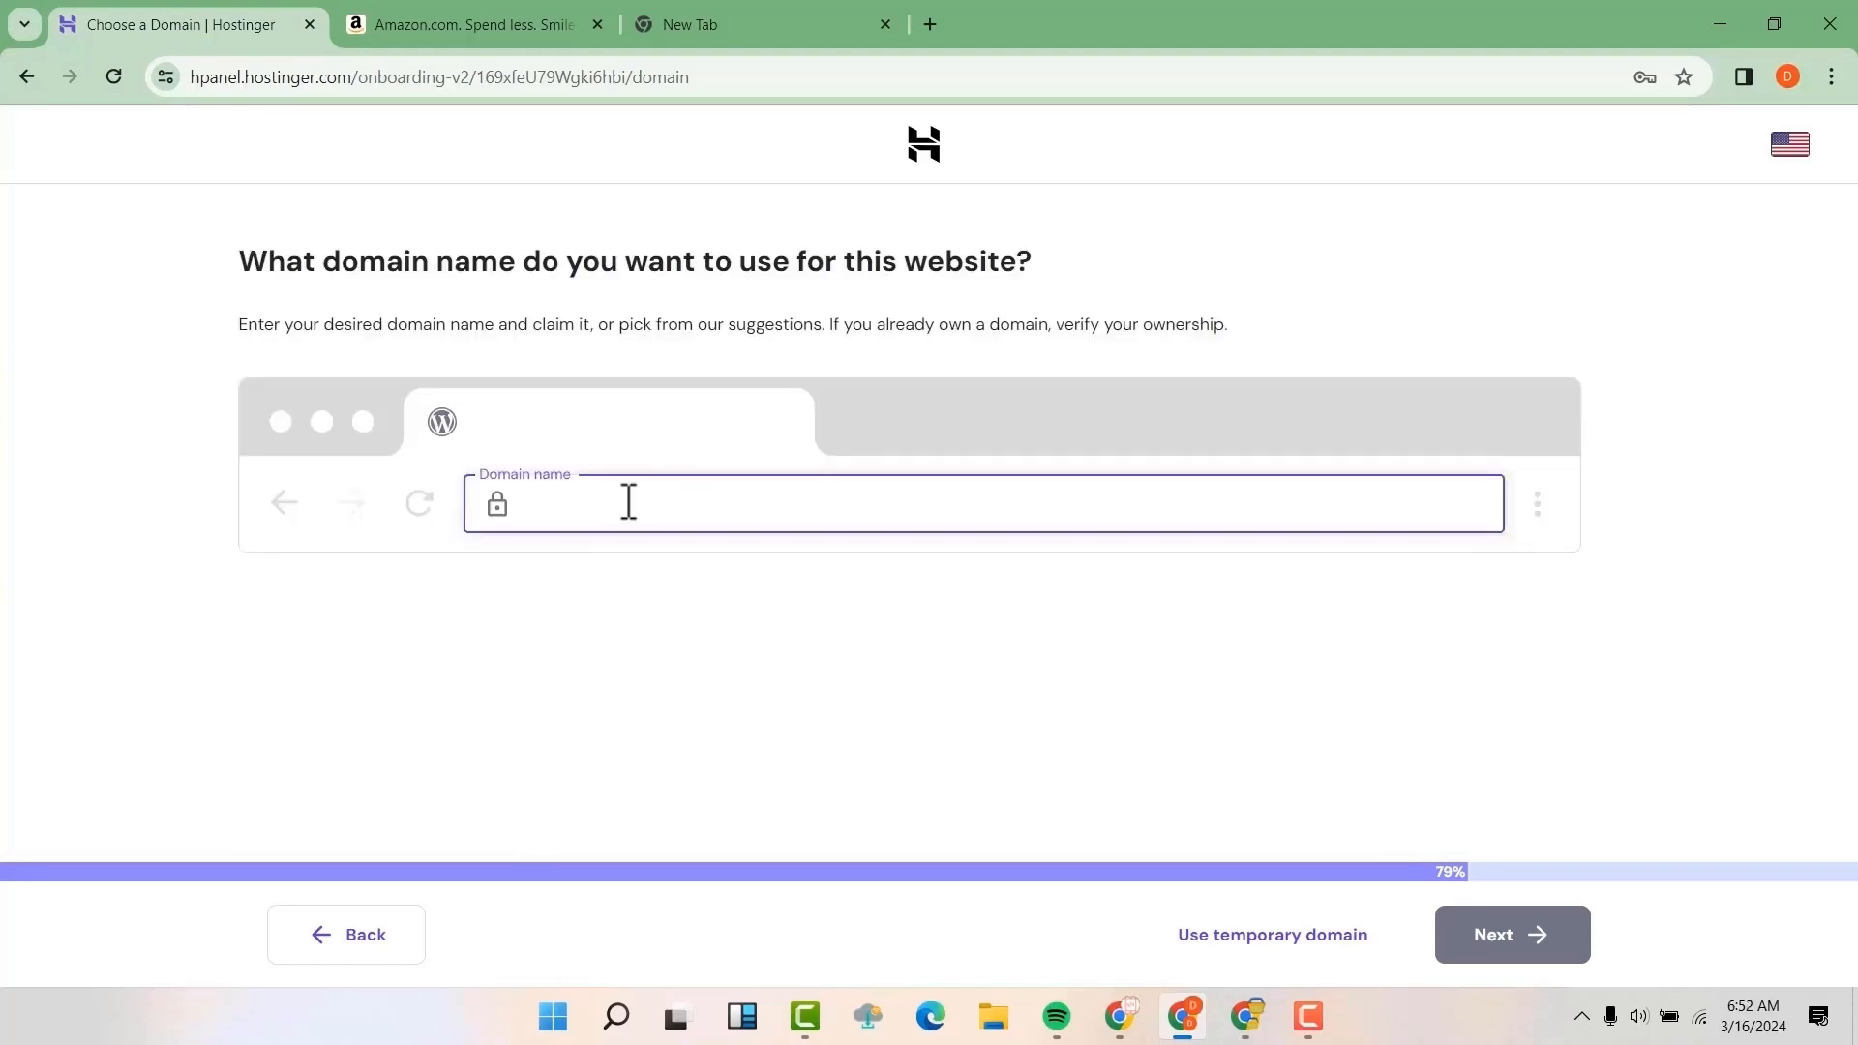
# Claim the desired .com domain that is free for the first year, and submit Kenya and Personal as primary registration details
pyautogui.write('davissenei.com')
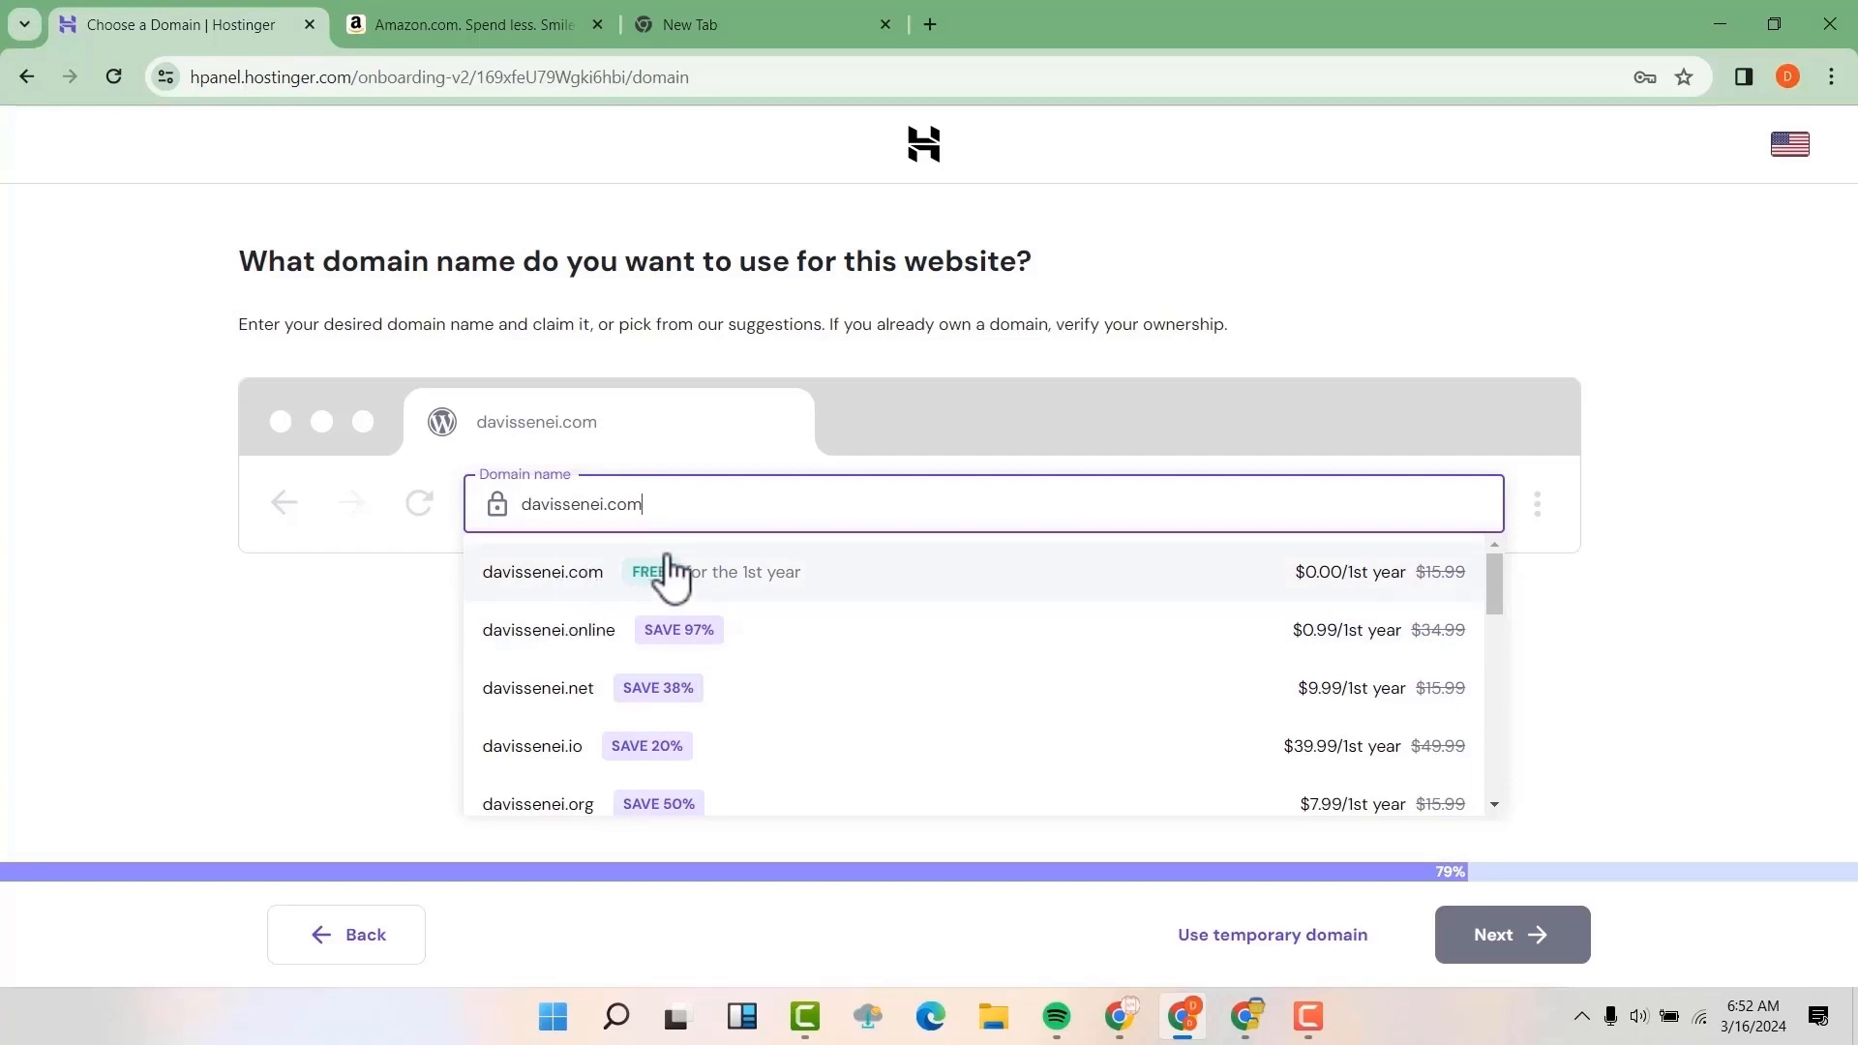
pyautogui.click(557, 595)
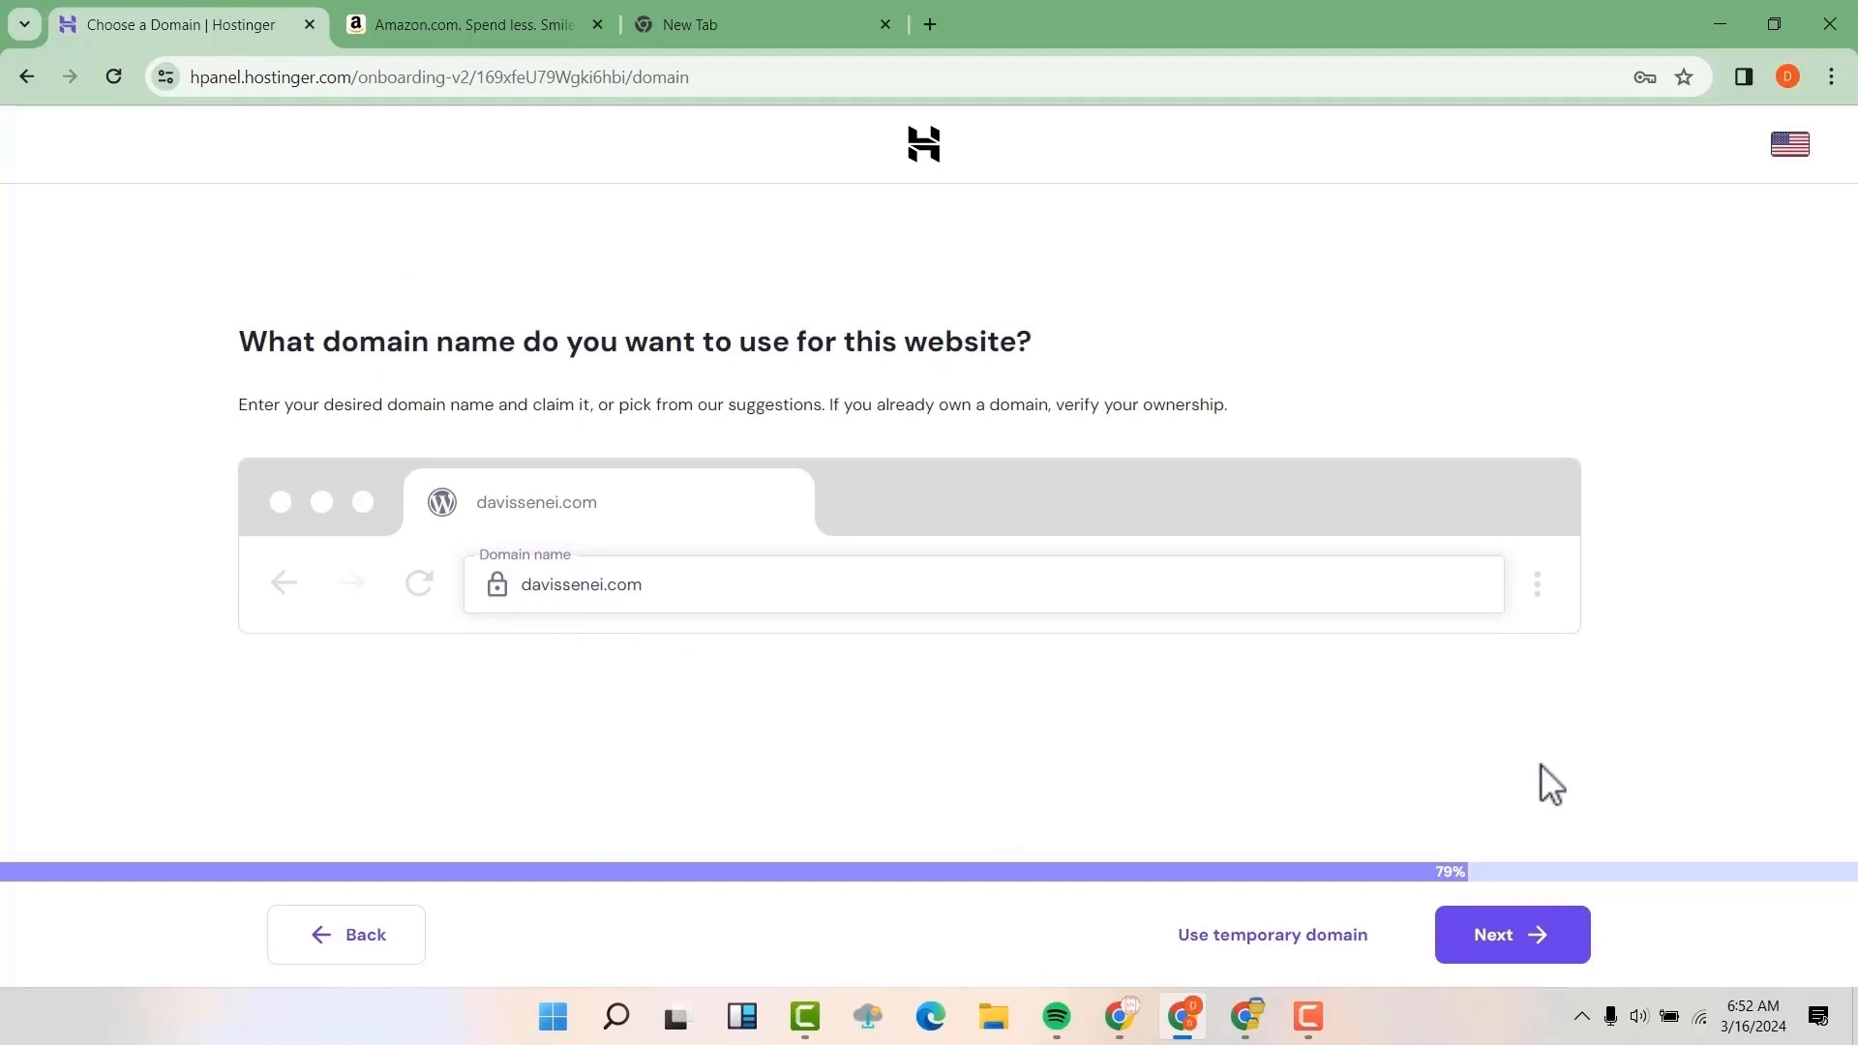
pyautogui.click(1546, 946)
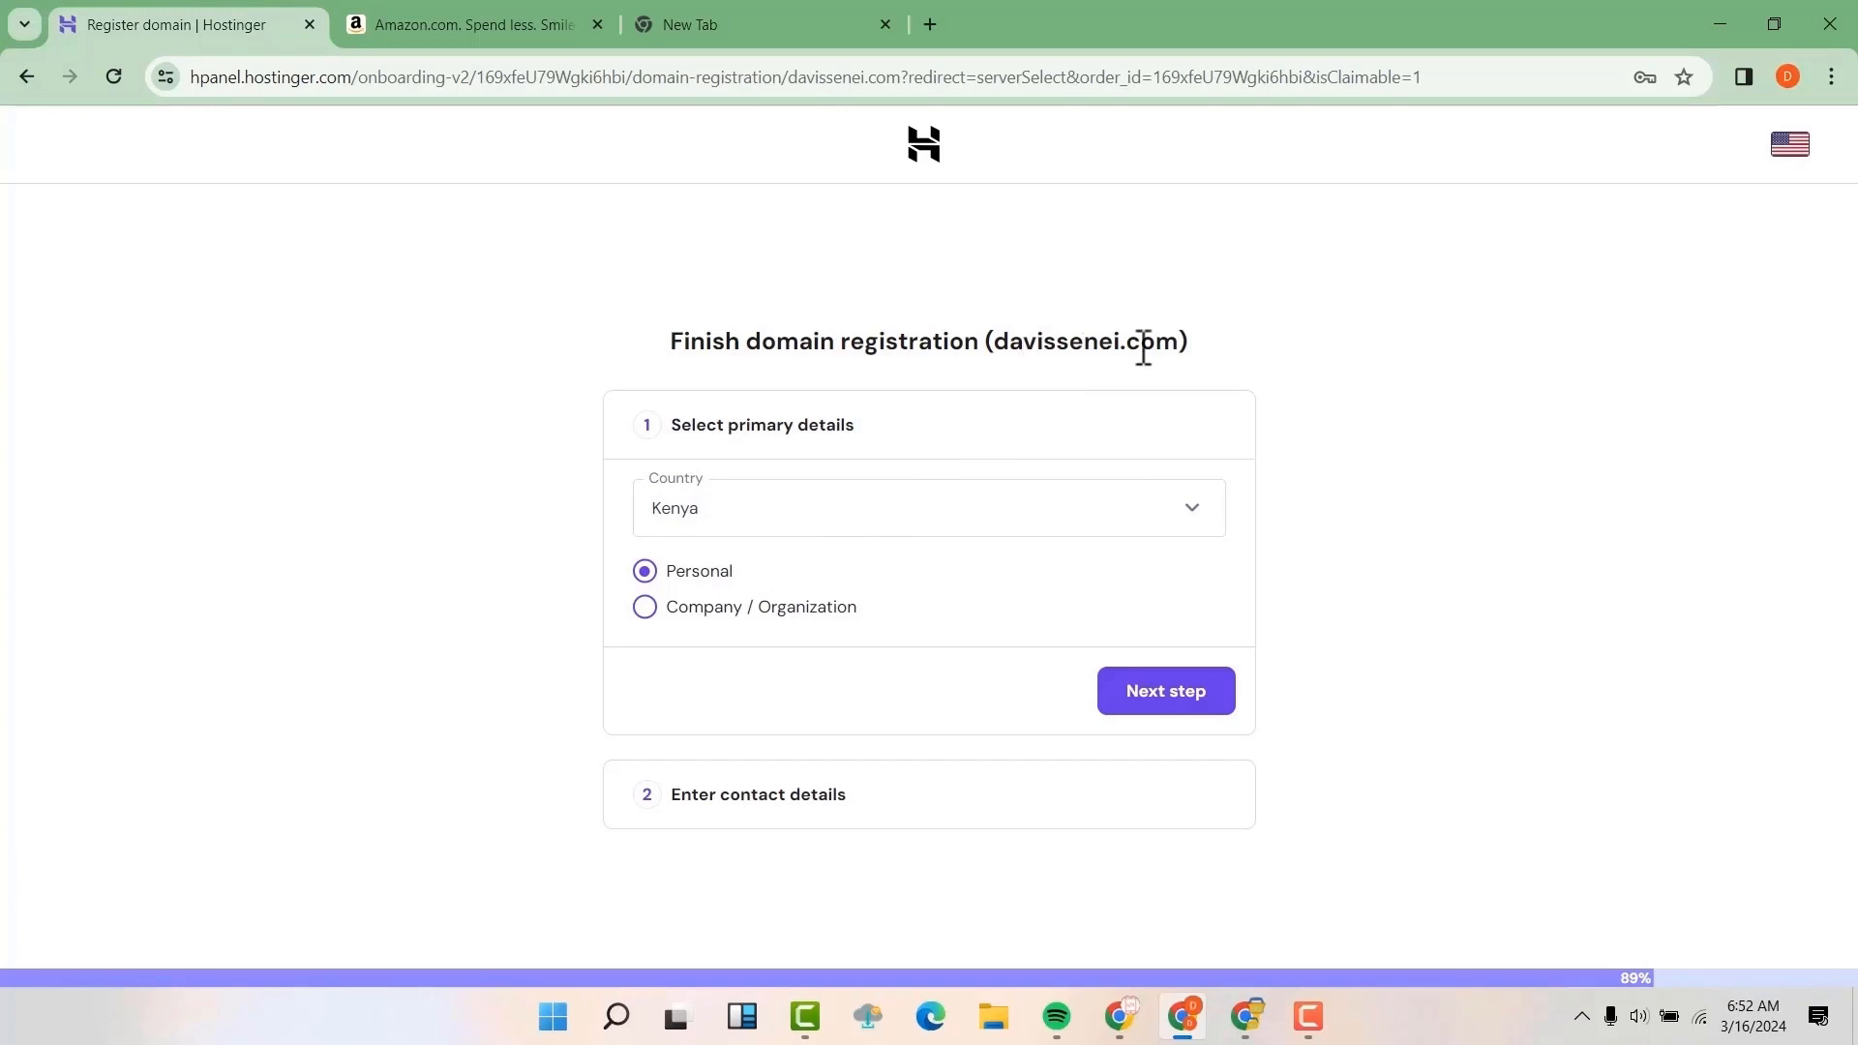
pyautogui.click(1174, 693)
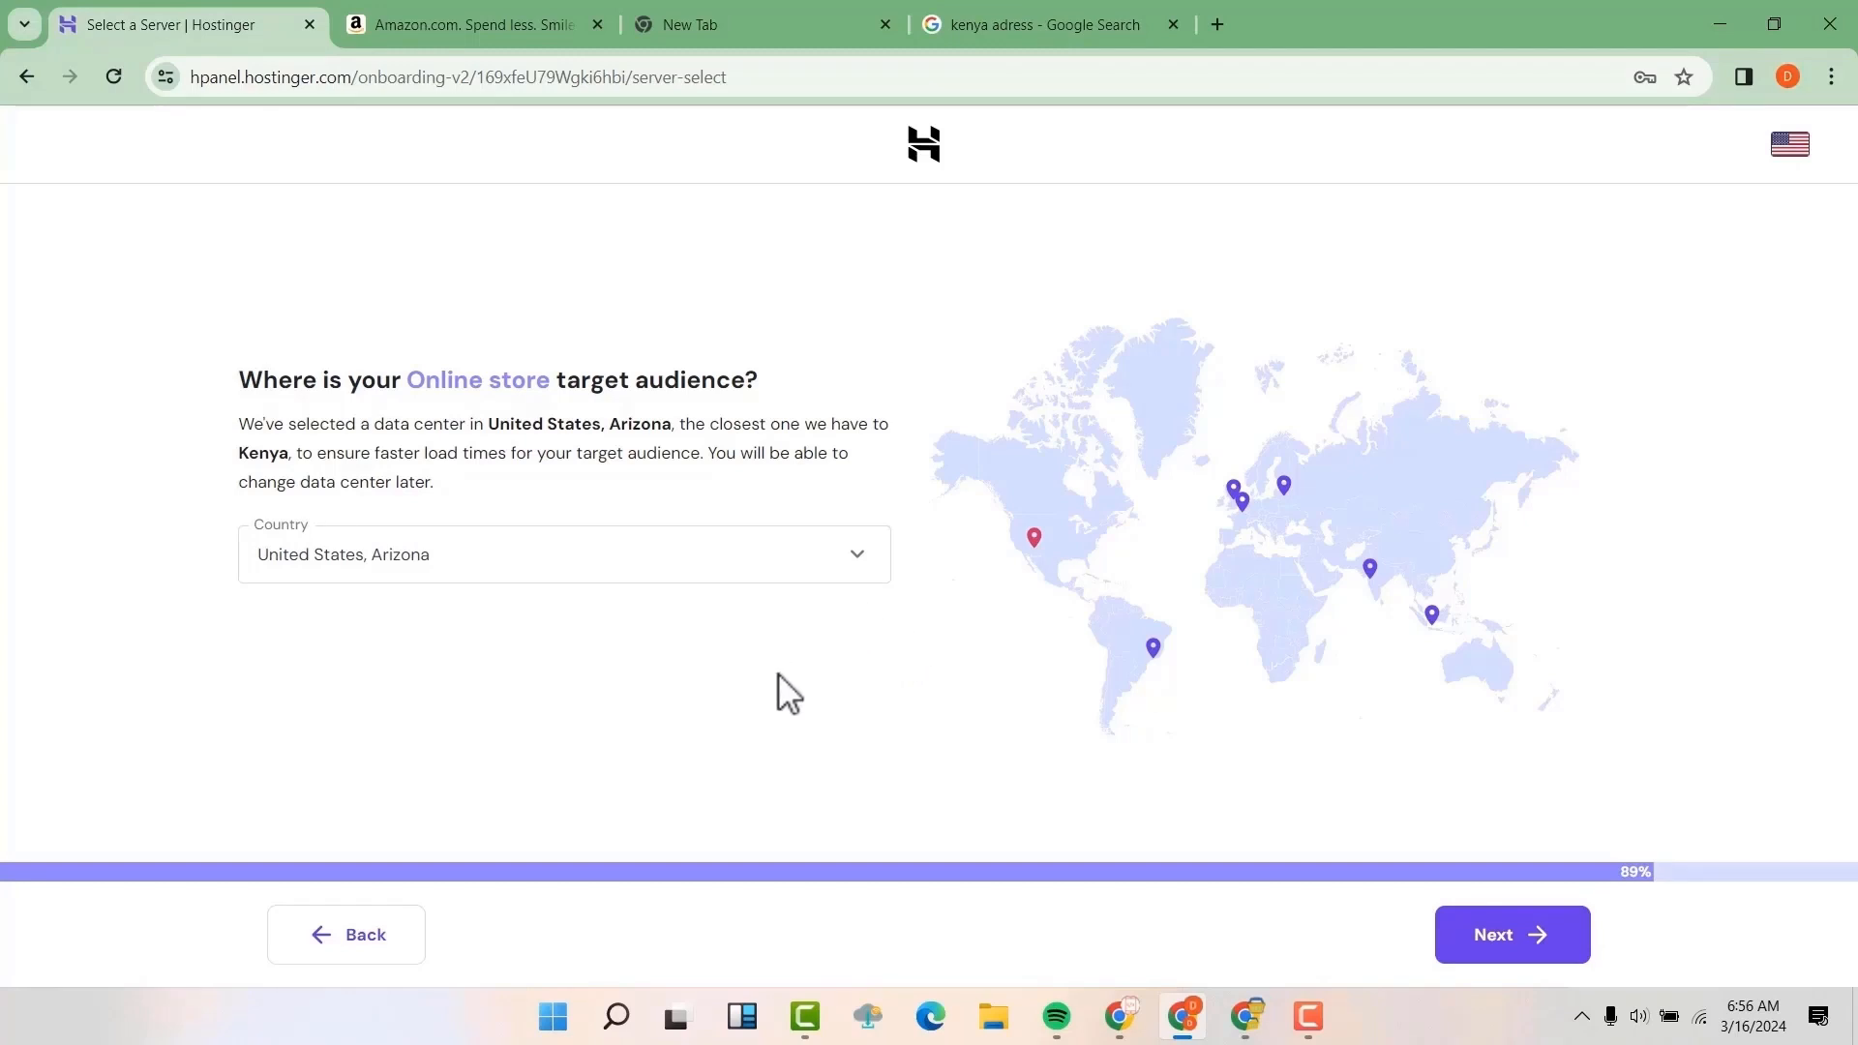
# Check the data center countries, keep United States, Arizona, and continue with the website setup
pyautogui.click(775, 568)
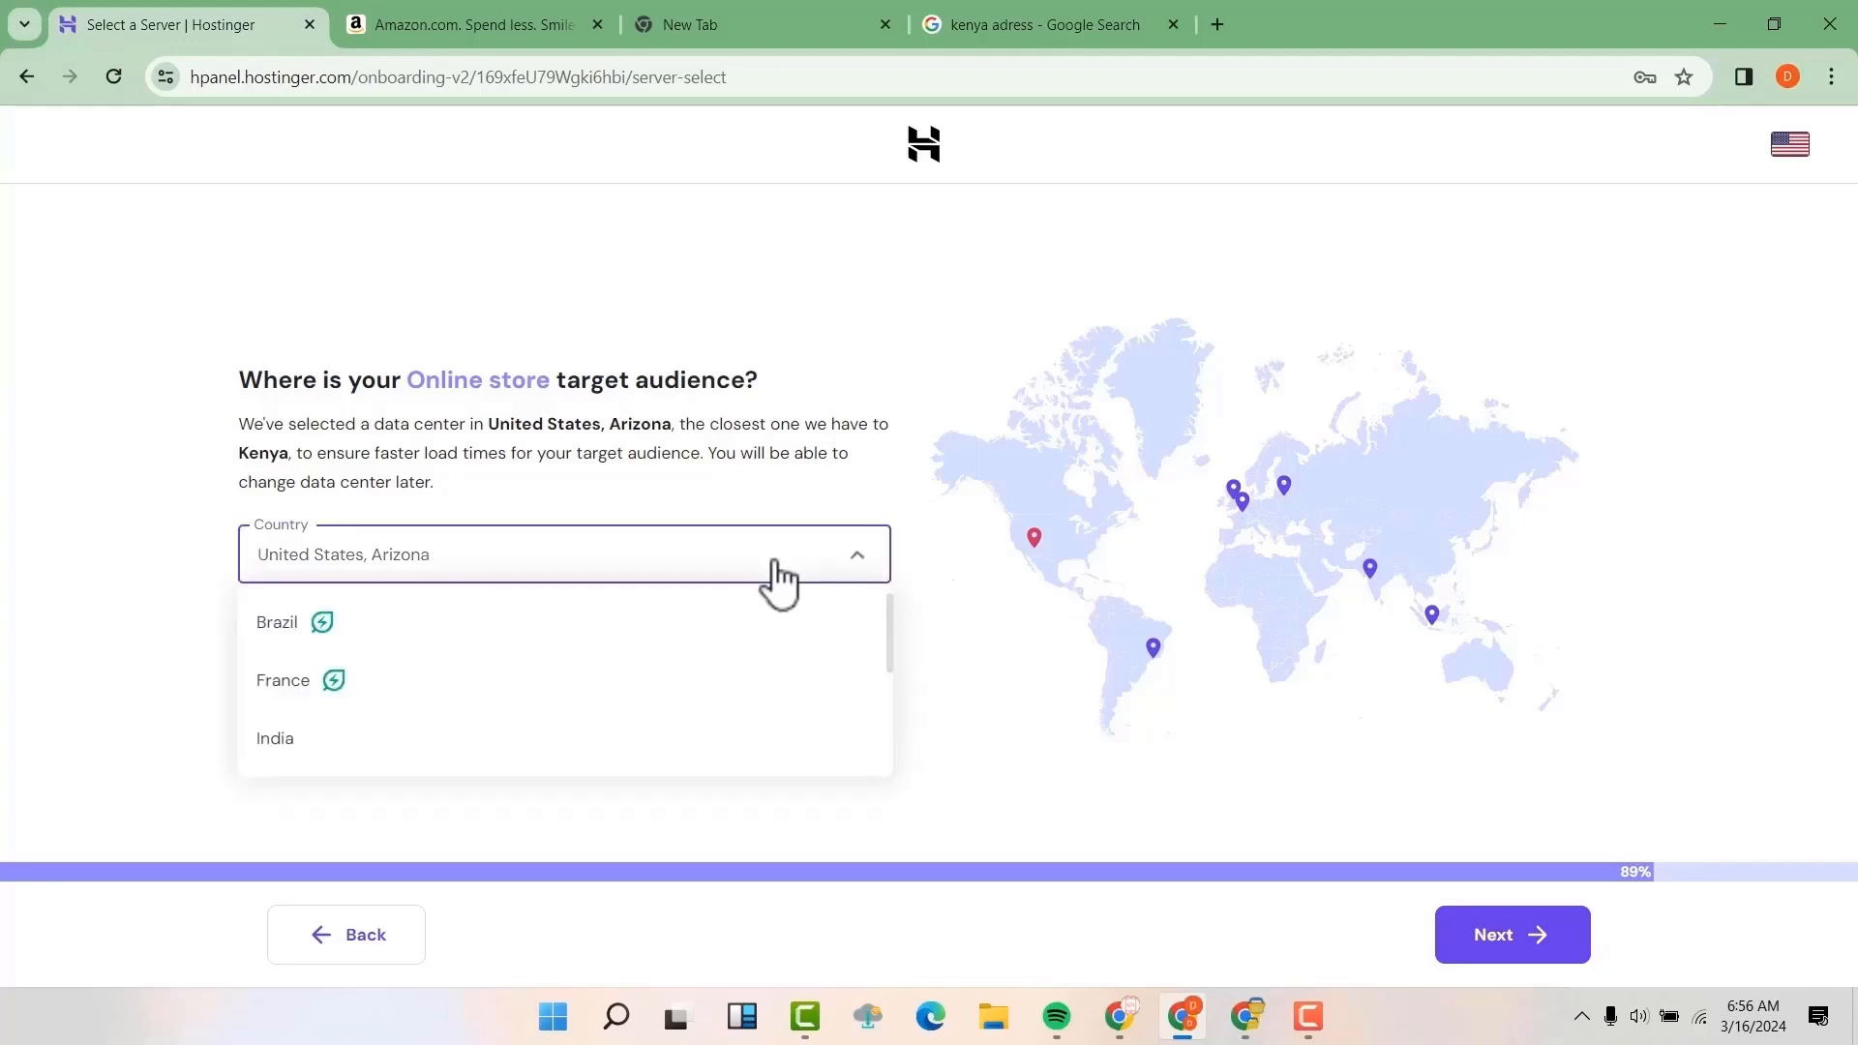
pyautogui.click(852, 566)
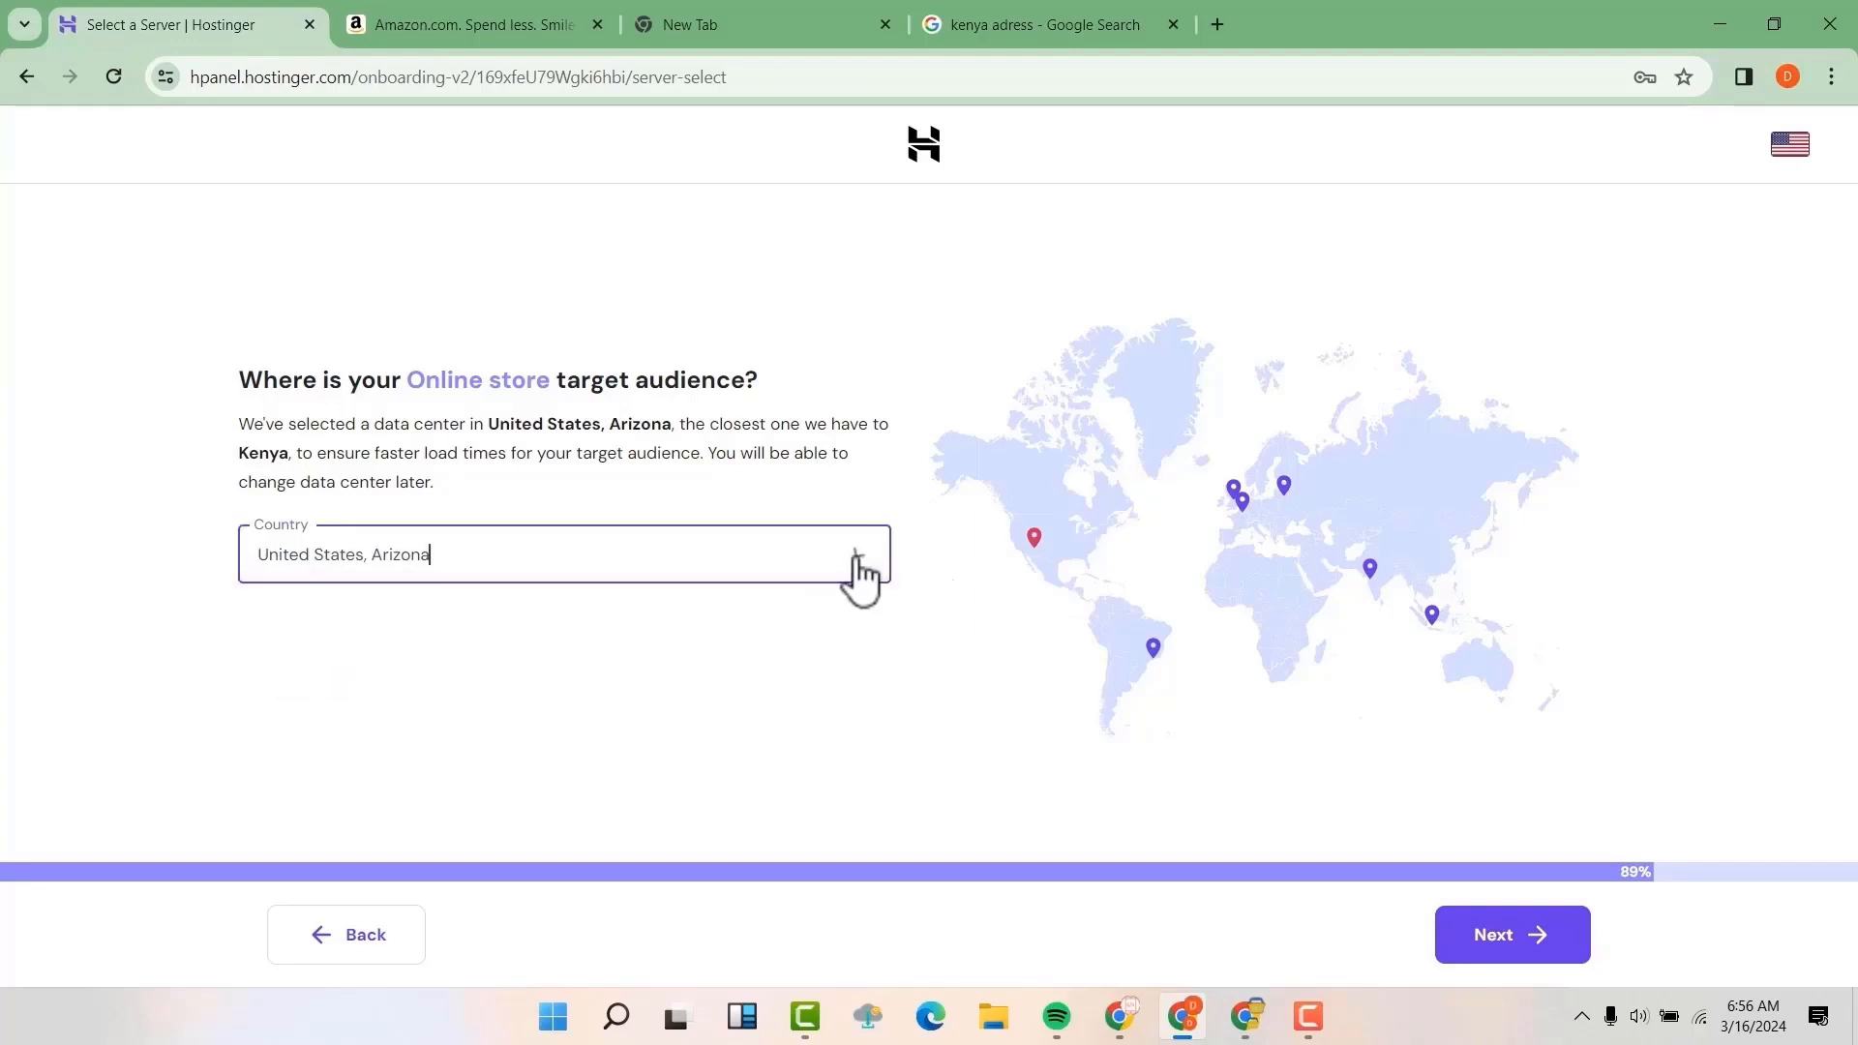
pyautogui.click(1516, 956)
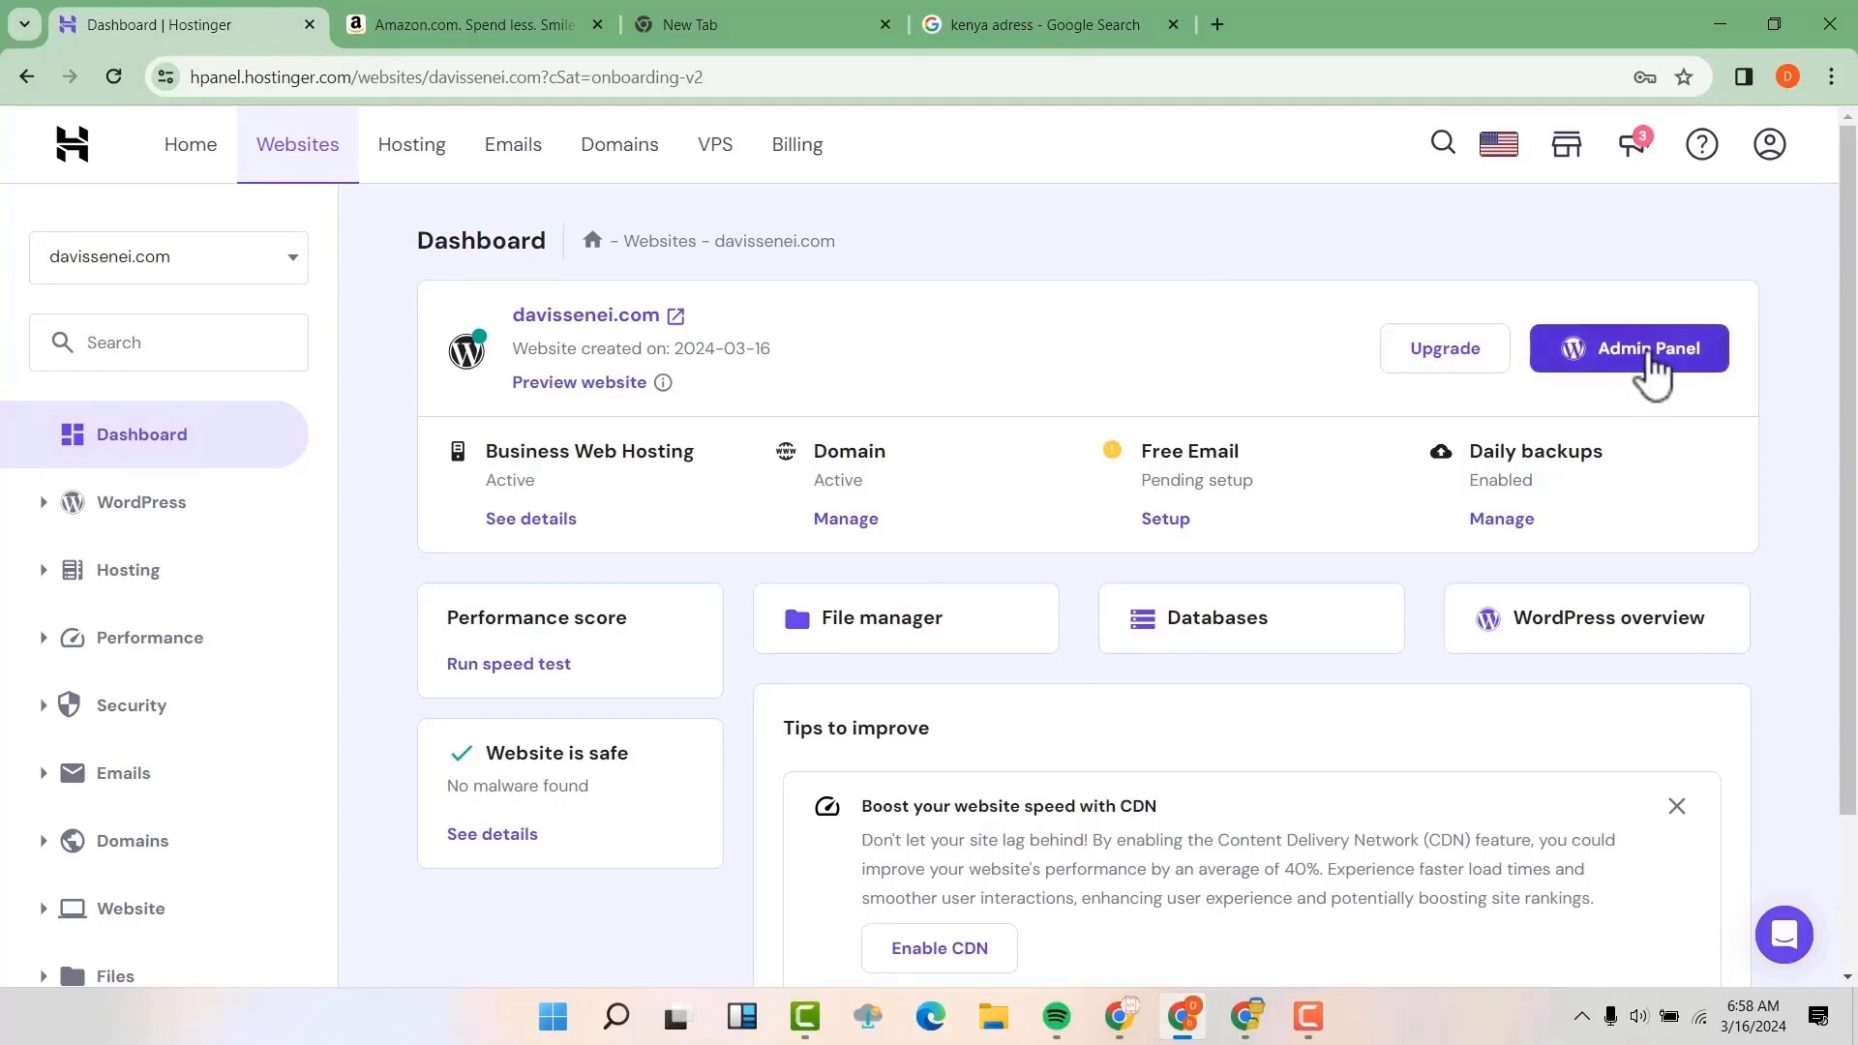
# Open the new site's WordPress admin panel from the hosting dashboard, and go to its wp-admin address in a new tab
pyautogui.click(1648, 356)
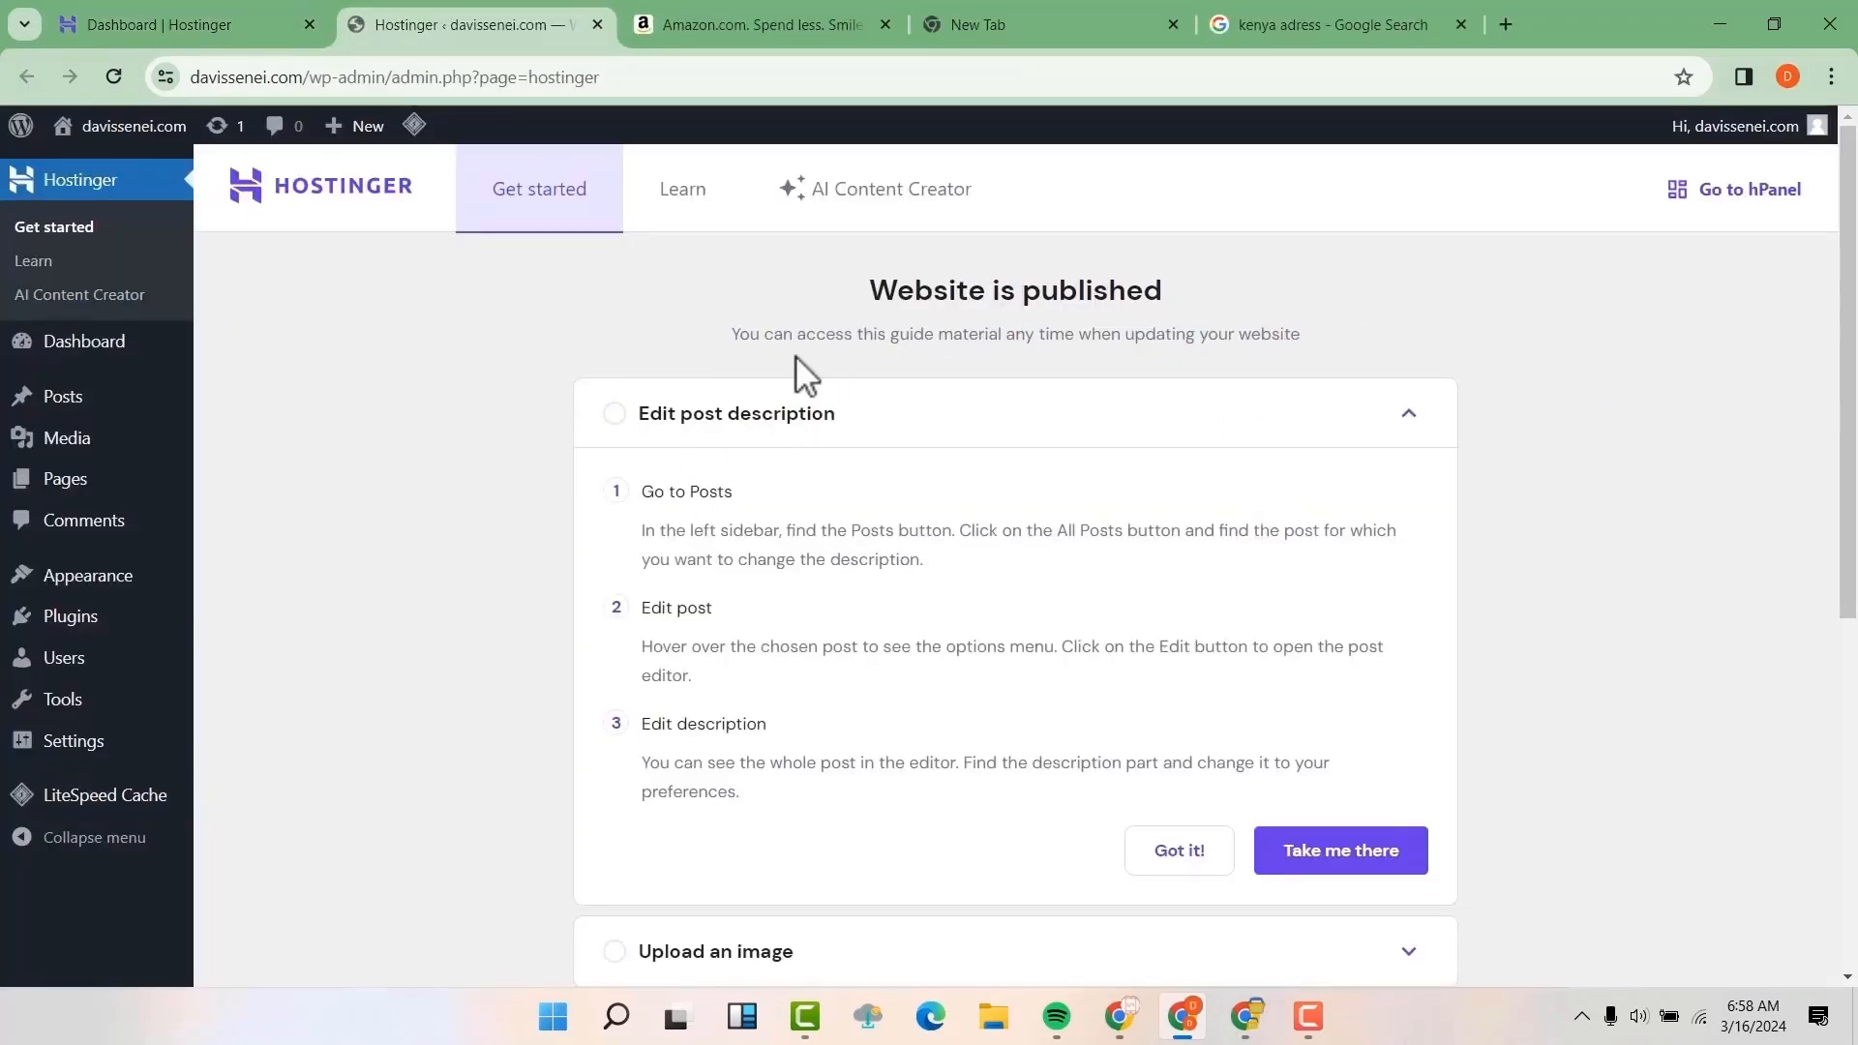
pyautogui.scroll(-2, 716, 513)
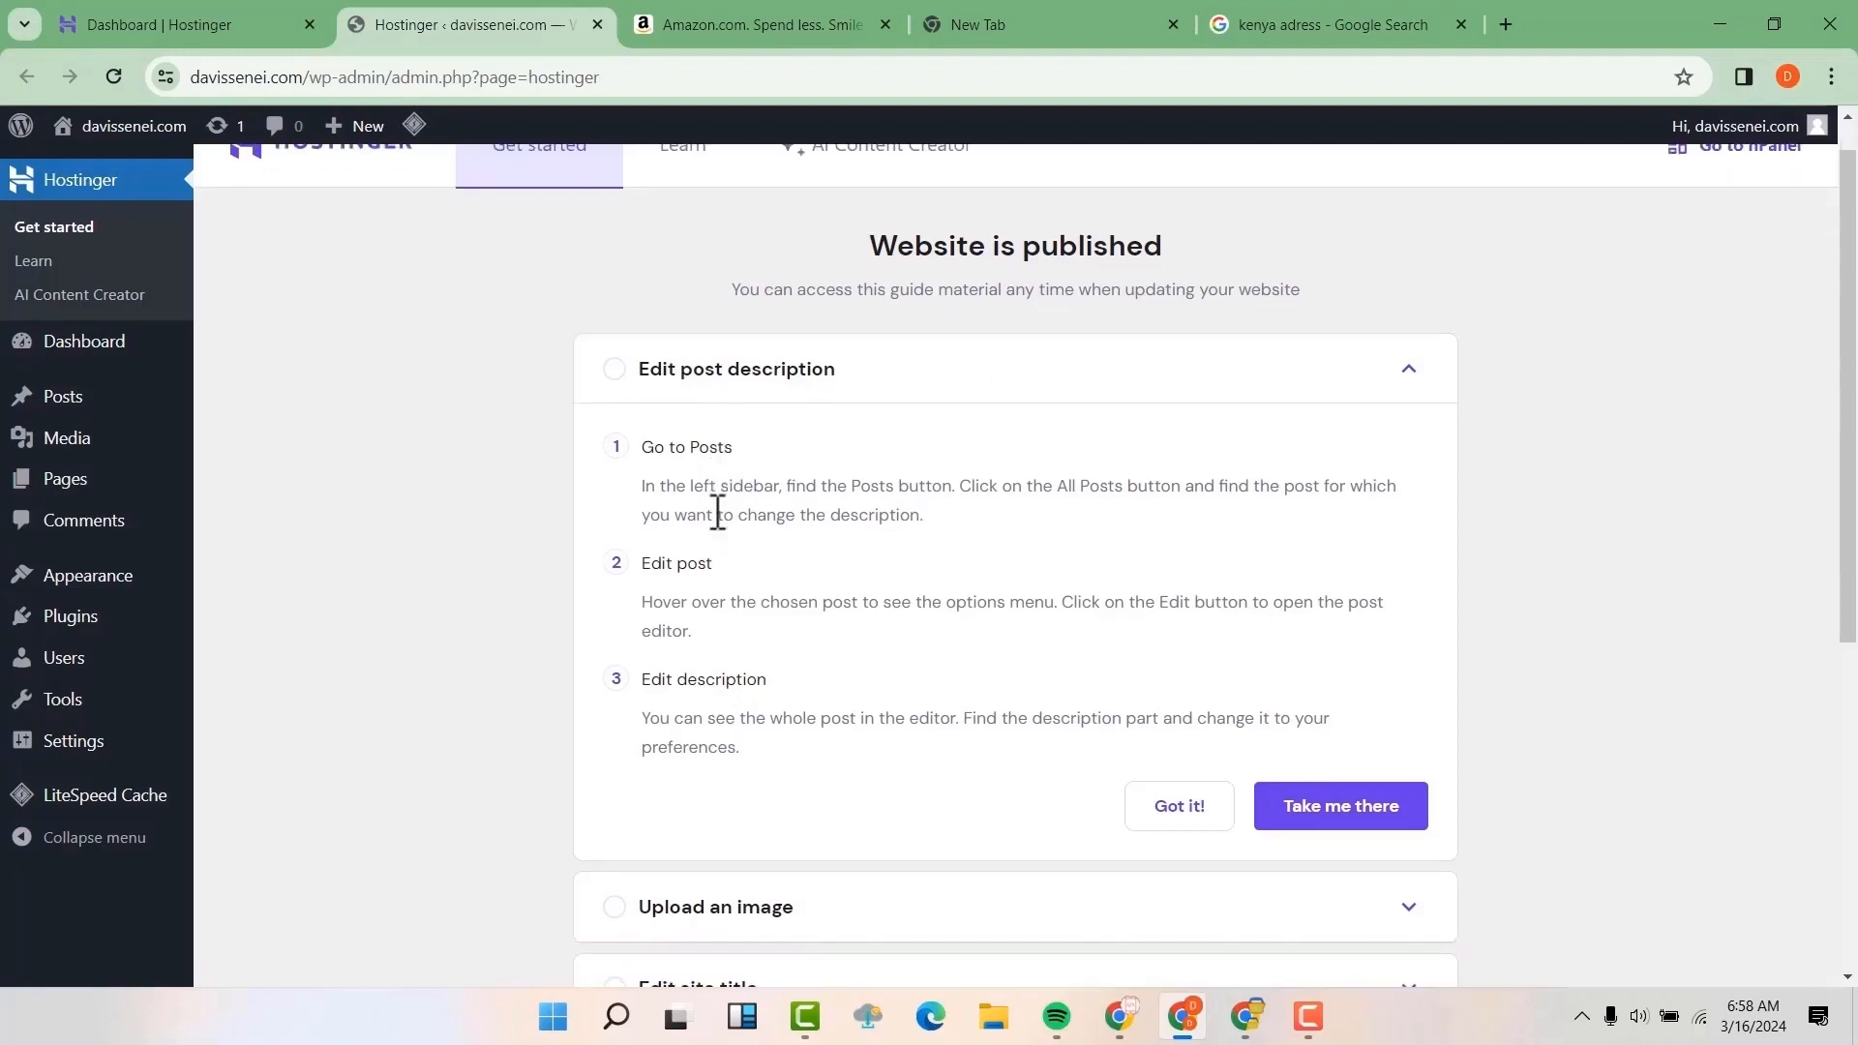
pyautogui.click(1505, 22)
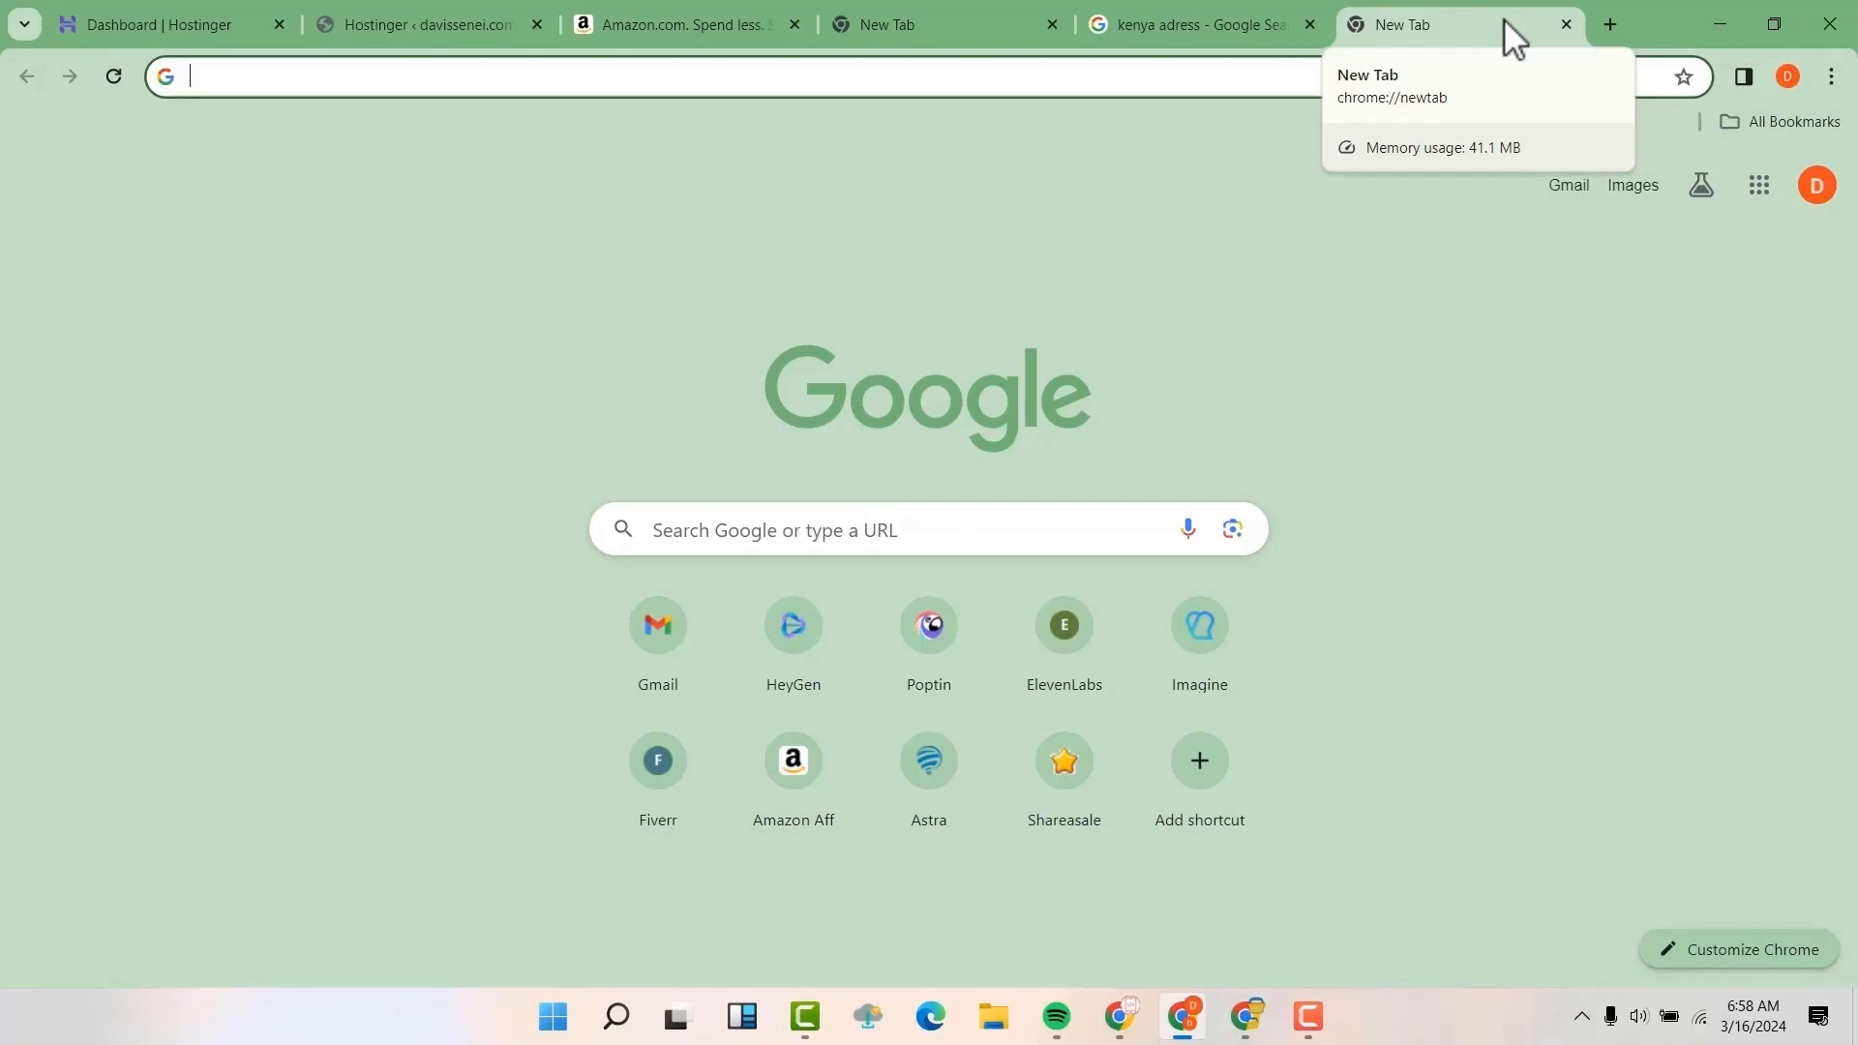
pyautogui.write('daviss')
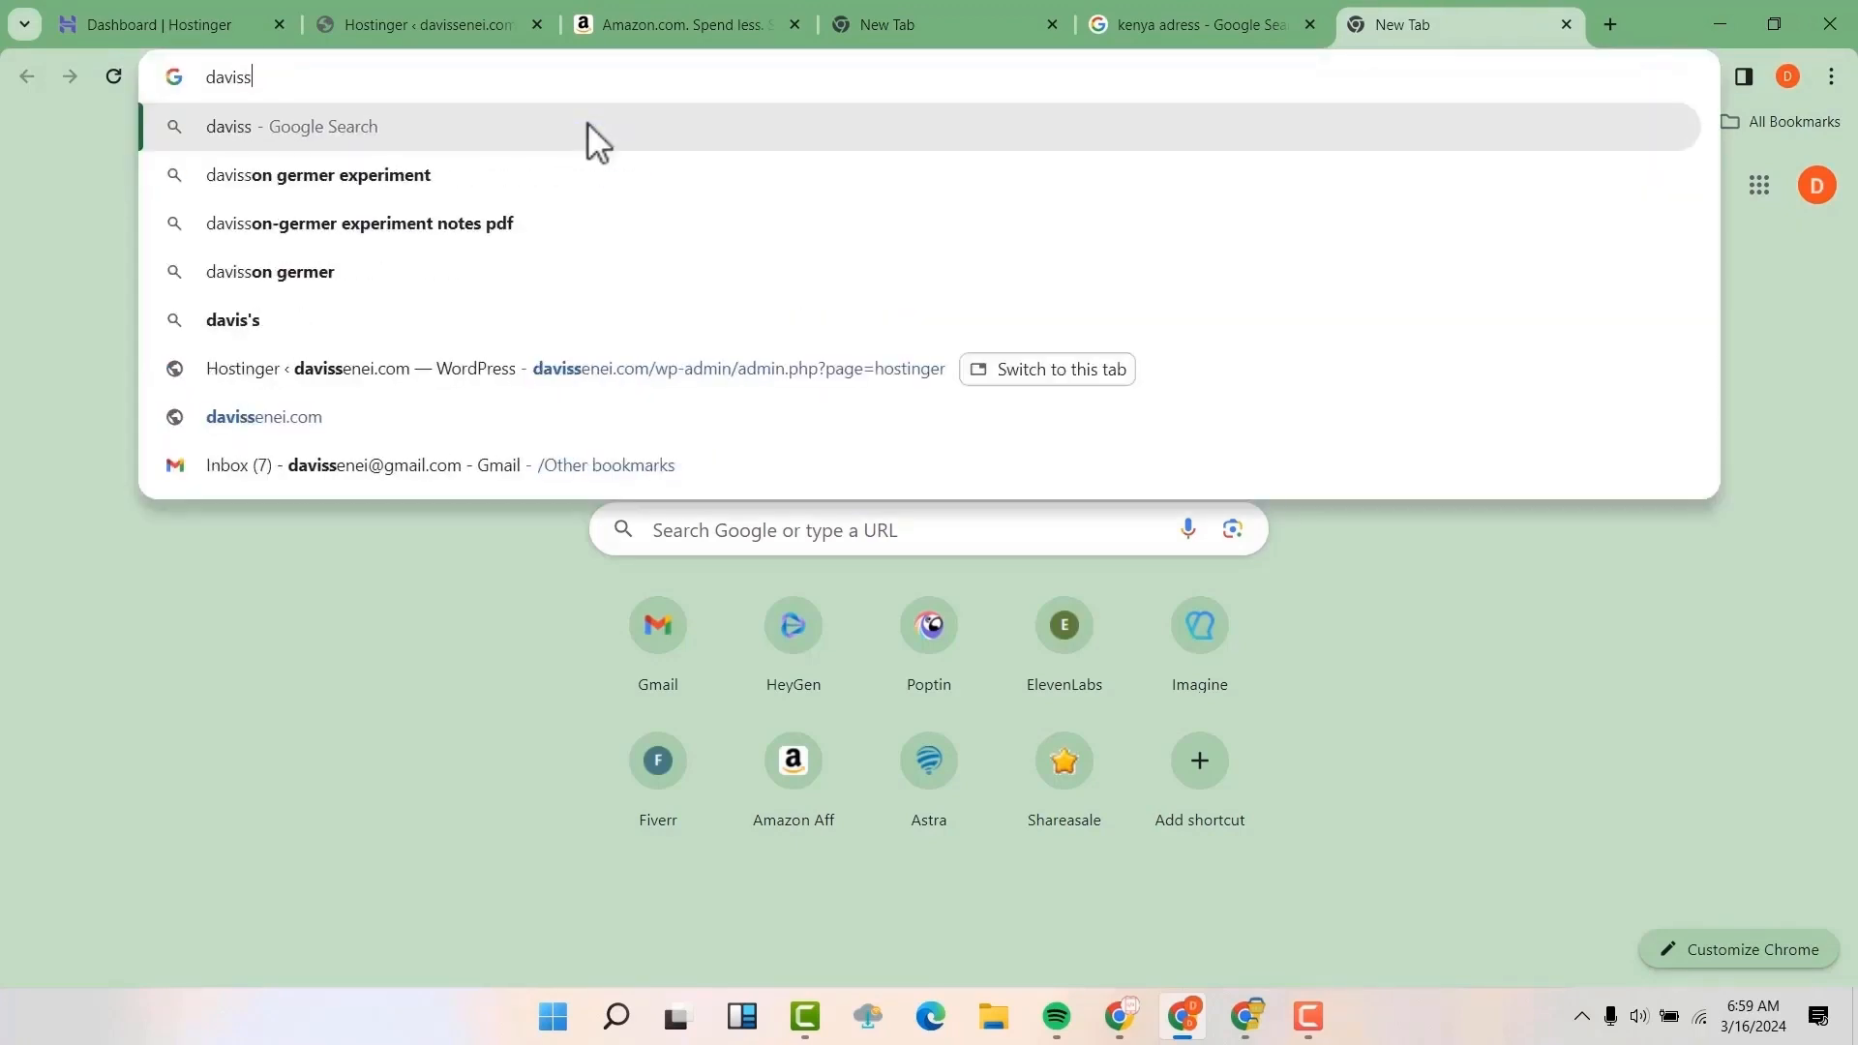
pyautogui.write('enei.com/wp')
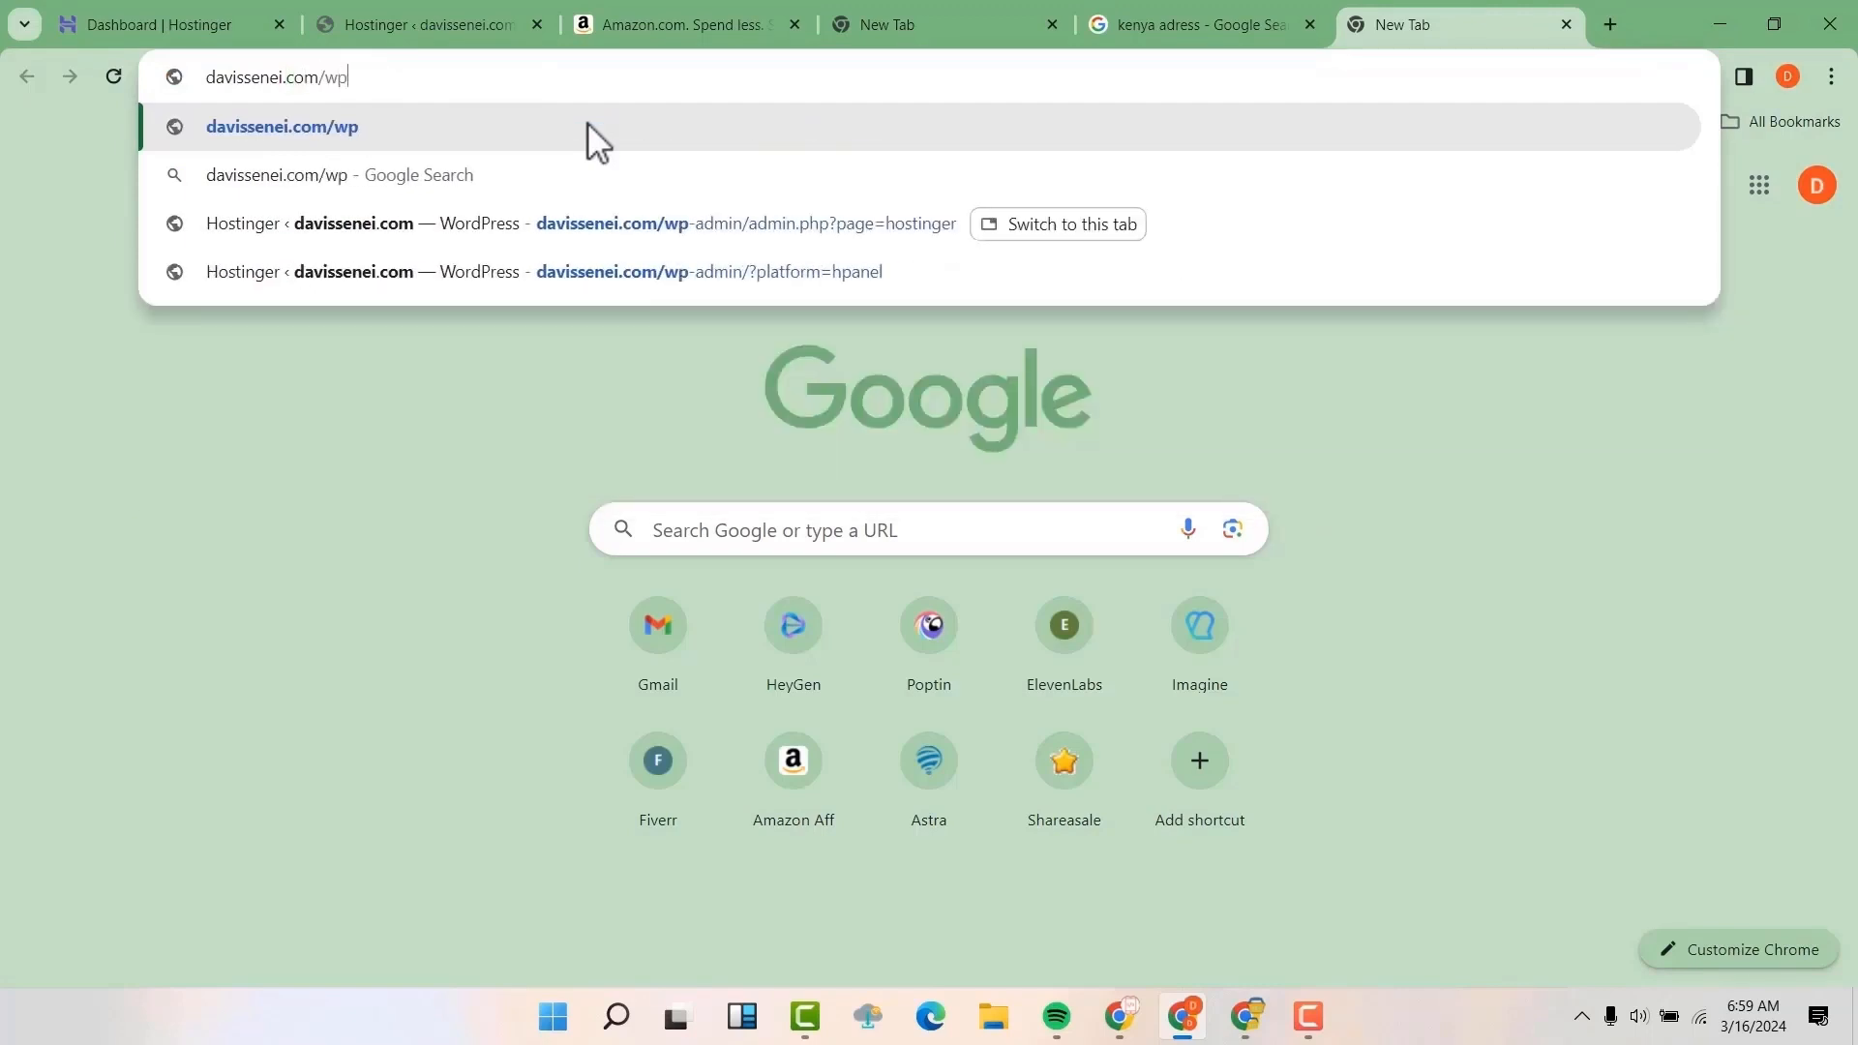
pyautogui.press('Return')
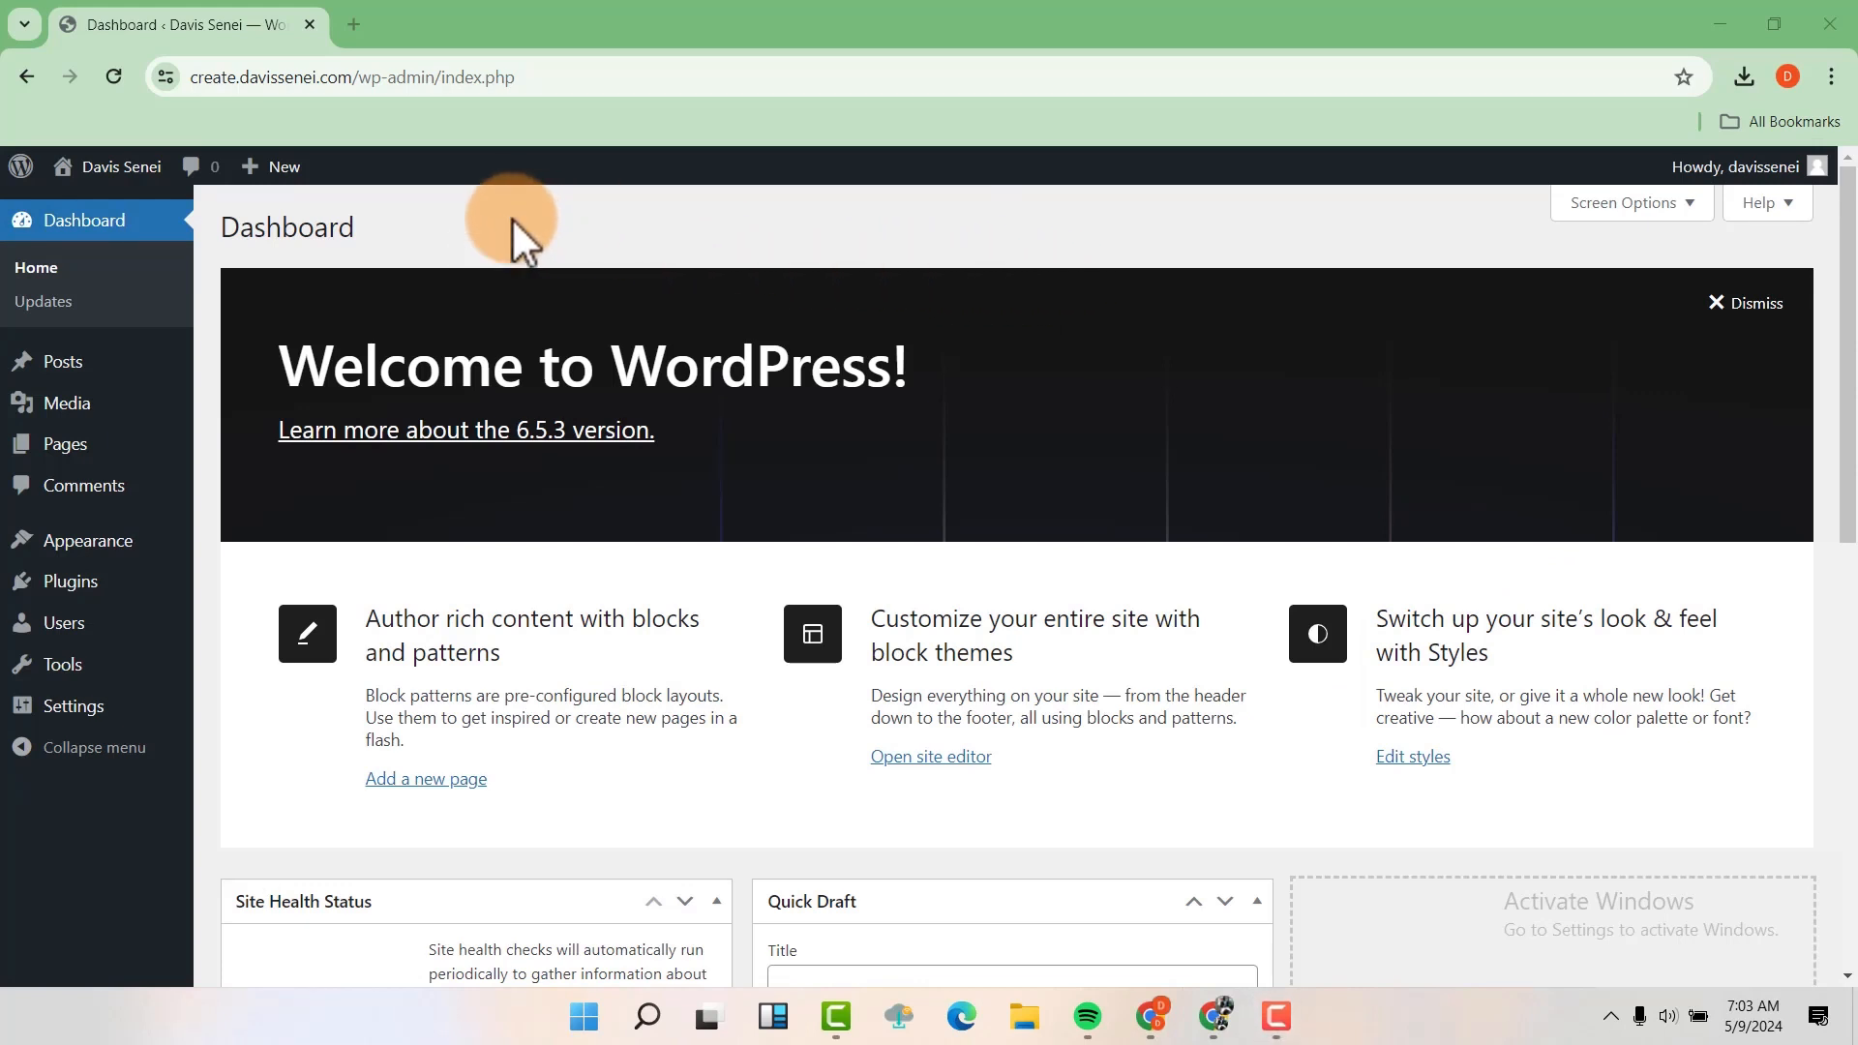
# Hide the dashboard elements Site Health Status, At a Glance, Activity, Quick Draft, WordPress Events and News, and Welcome
pyautogui.scroll(-7, 527, 223)
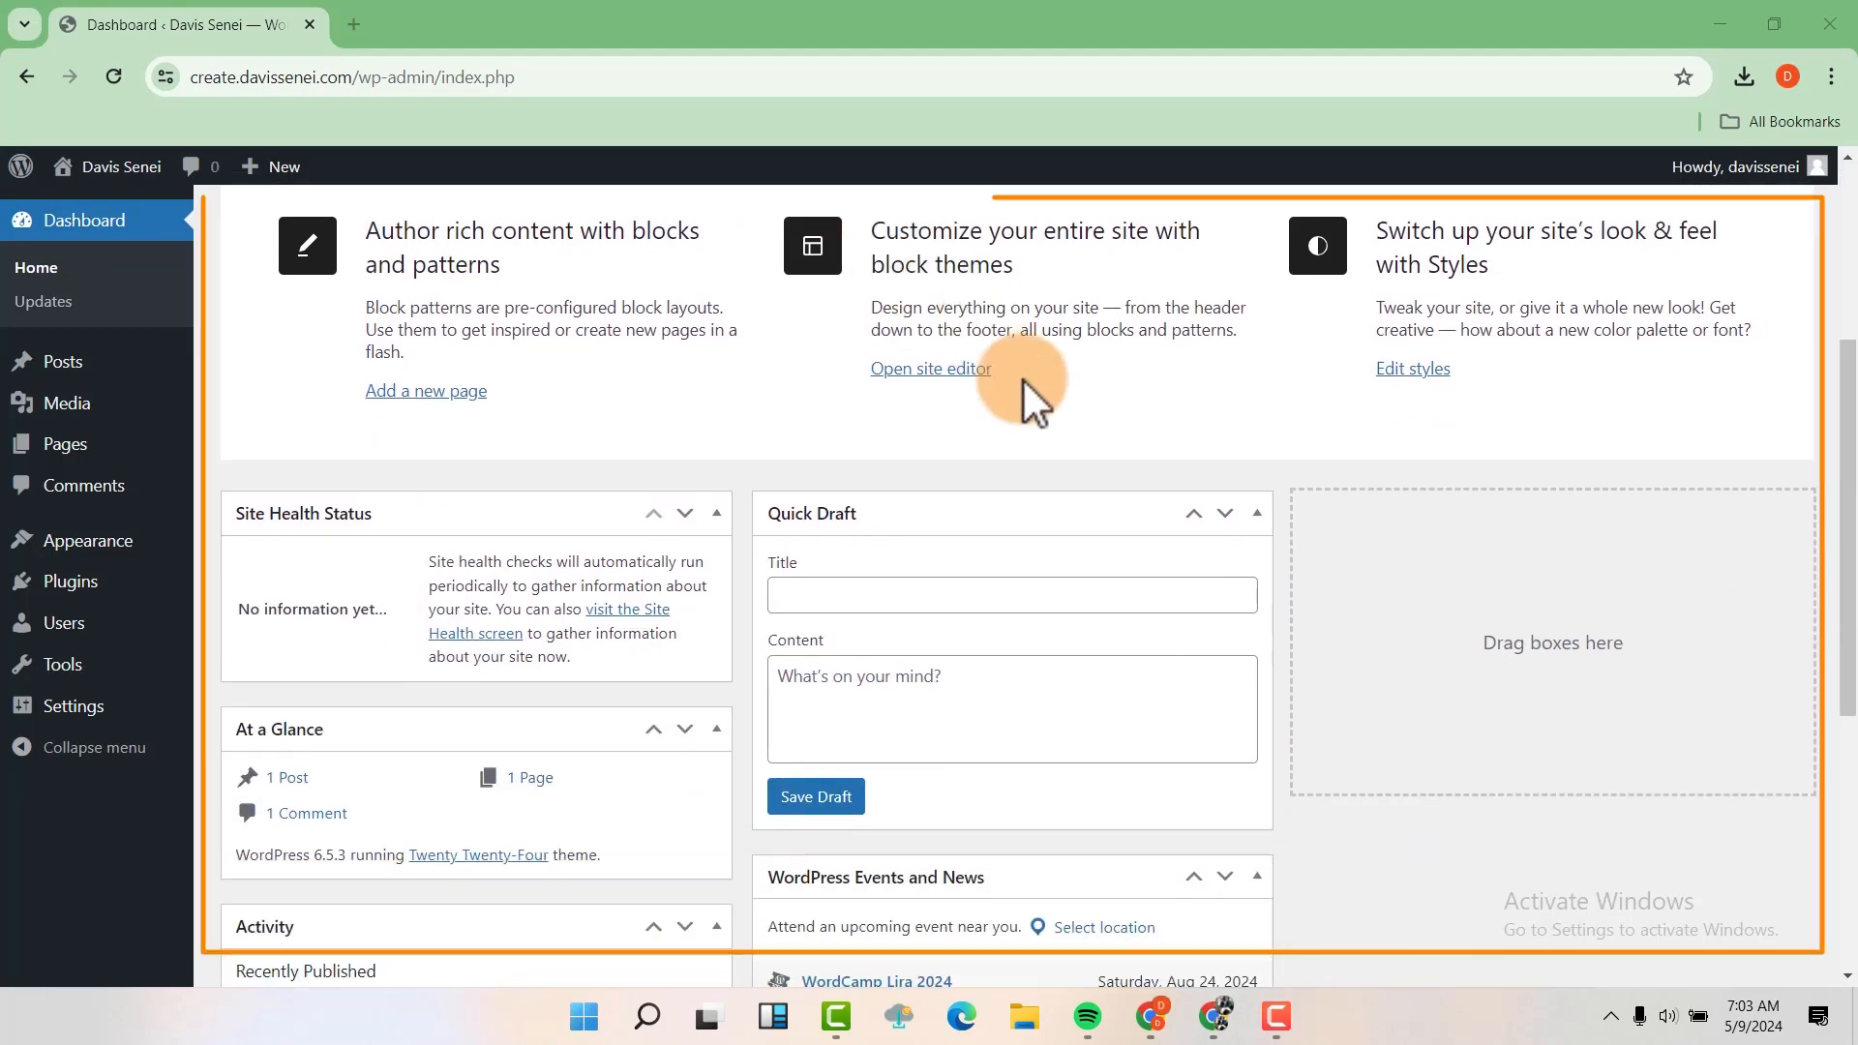
pyautogui.scroll(-1, 1262, 455)
pyautogui.scroll(9, 1262, 455)
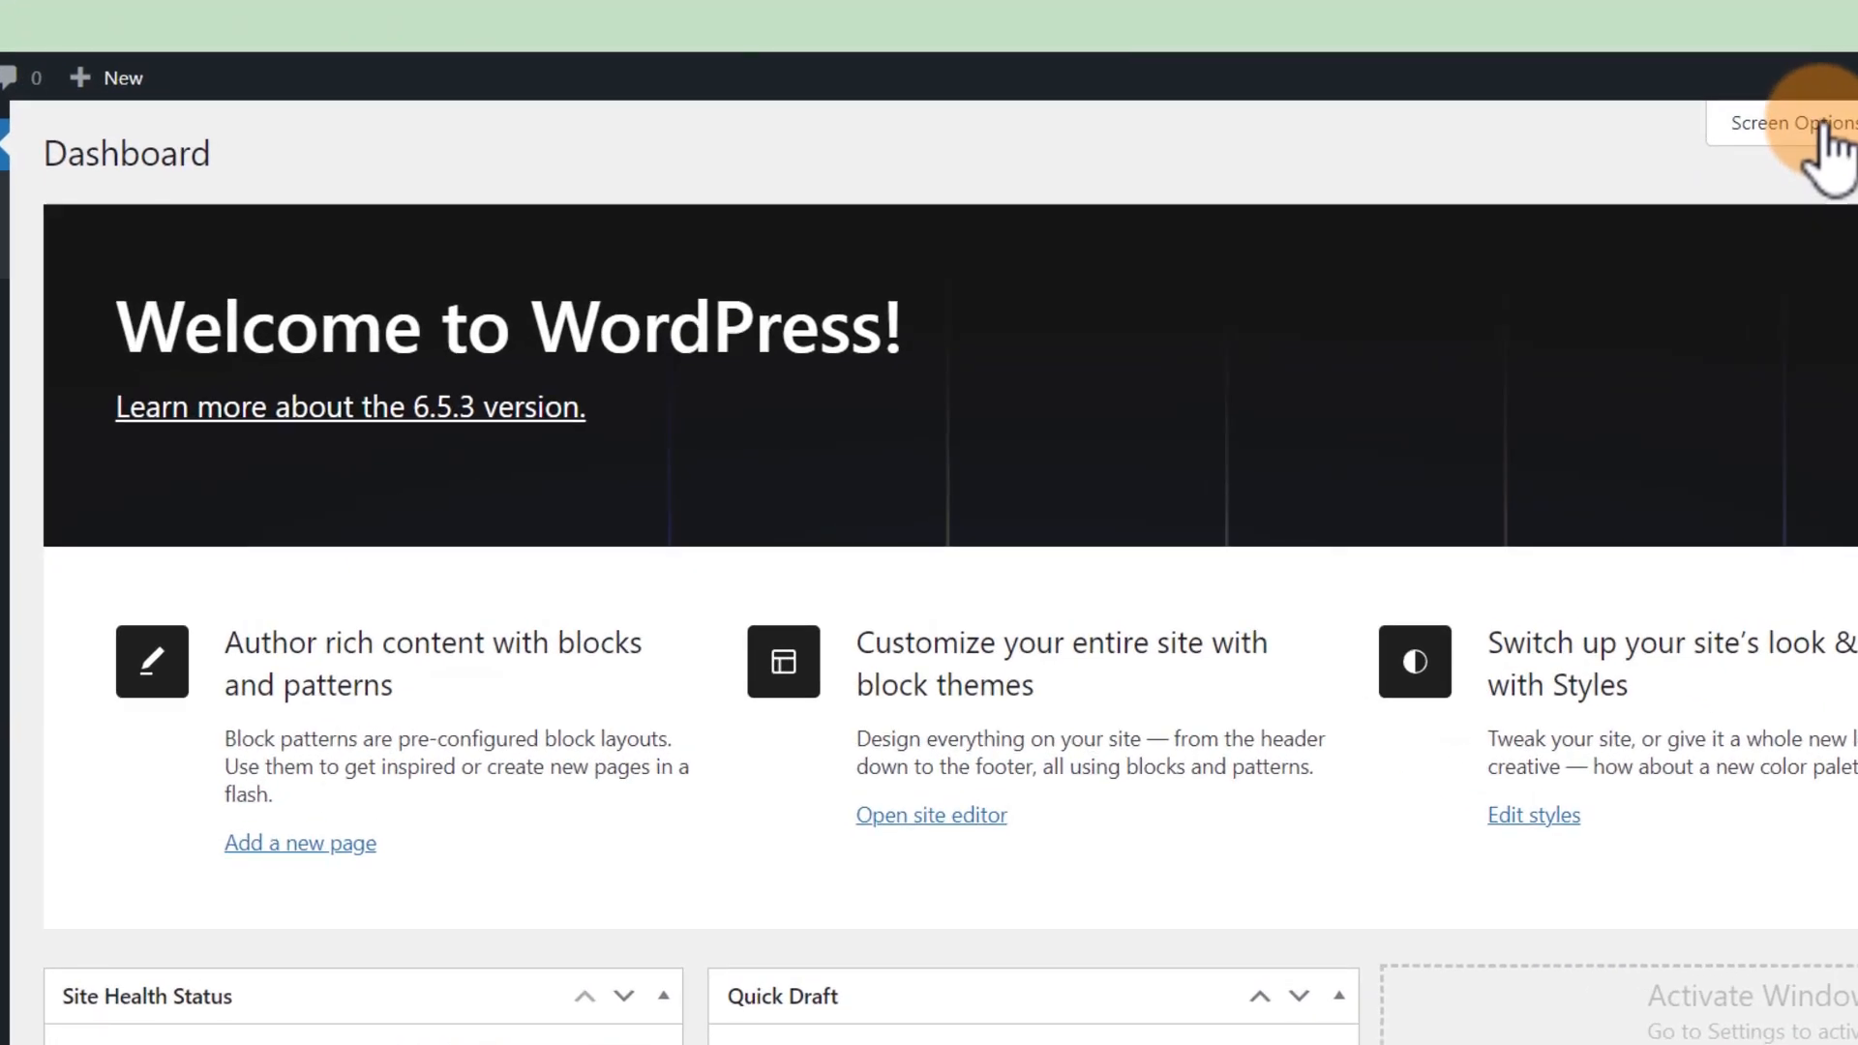
pyautogui.click(1823, 131)
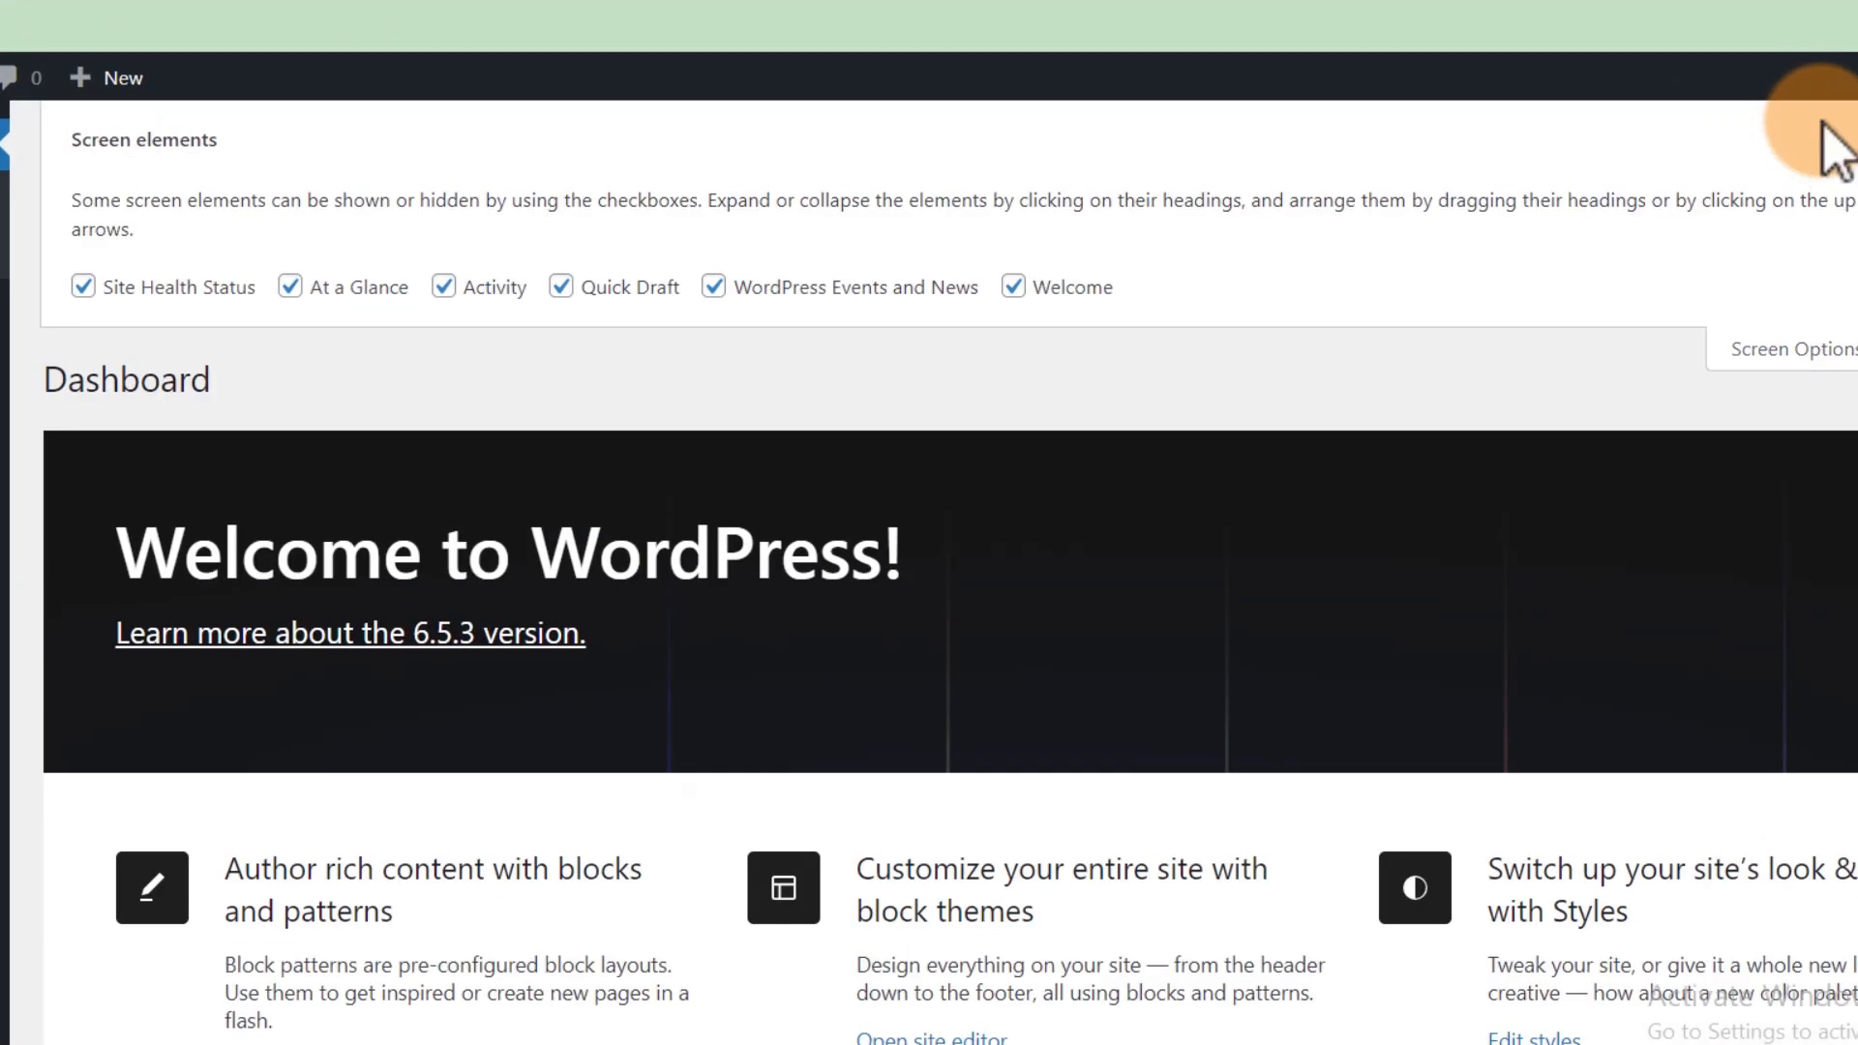
pyautogui.click(180, 295)
pyautogui.click(290, 286)
pyautogui.click(443, 286)
pyautogui.click(560, 287)
pyautogui.click(717, 285)
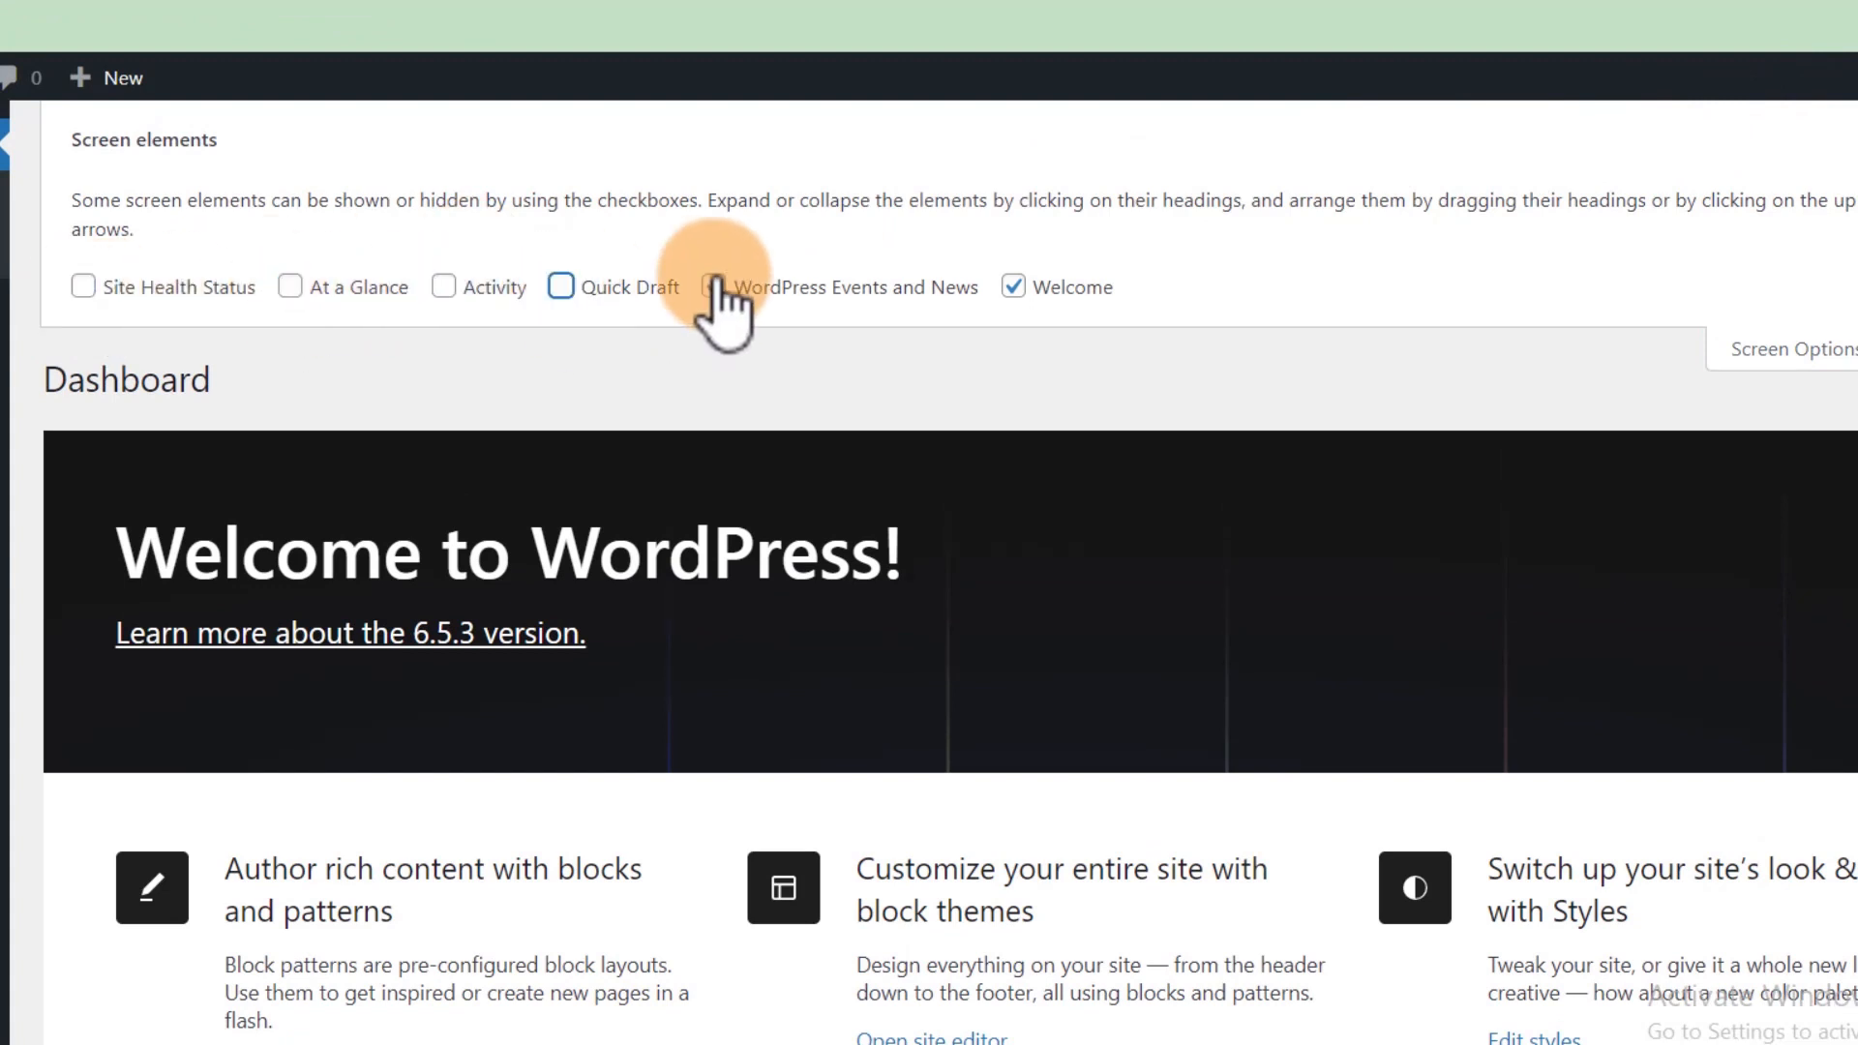
pyautogui.click(1013, 286)
pyautogui.click(1786, 348)
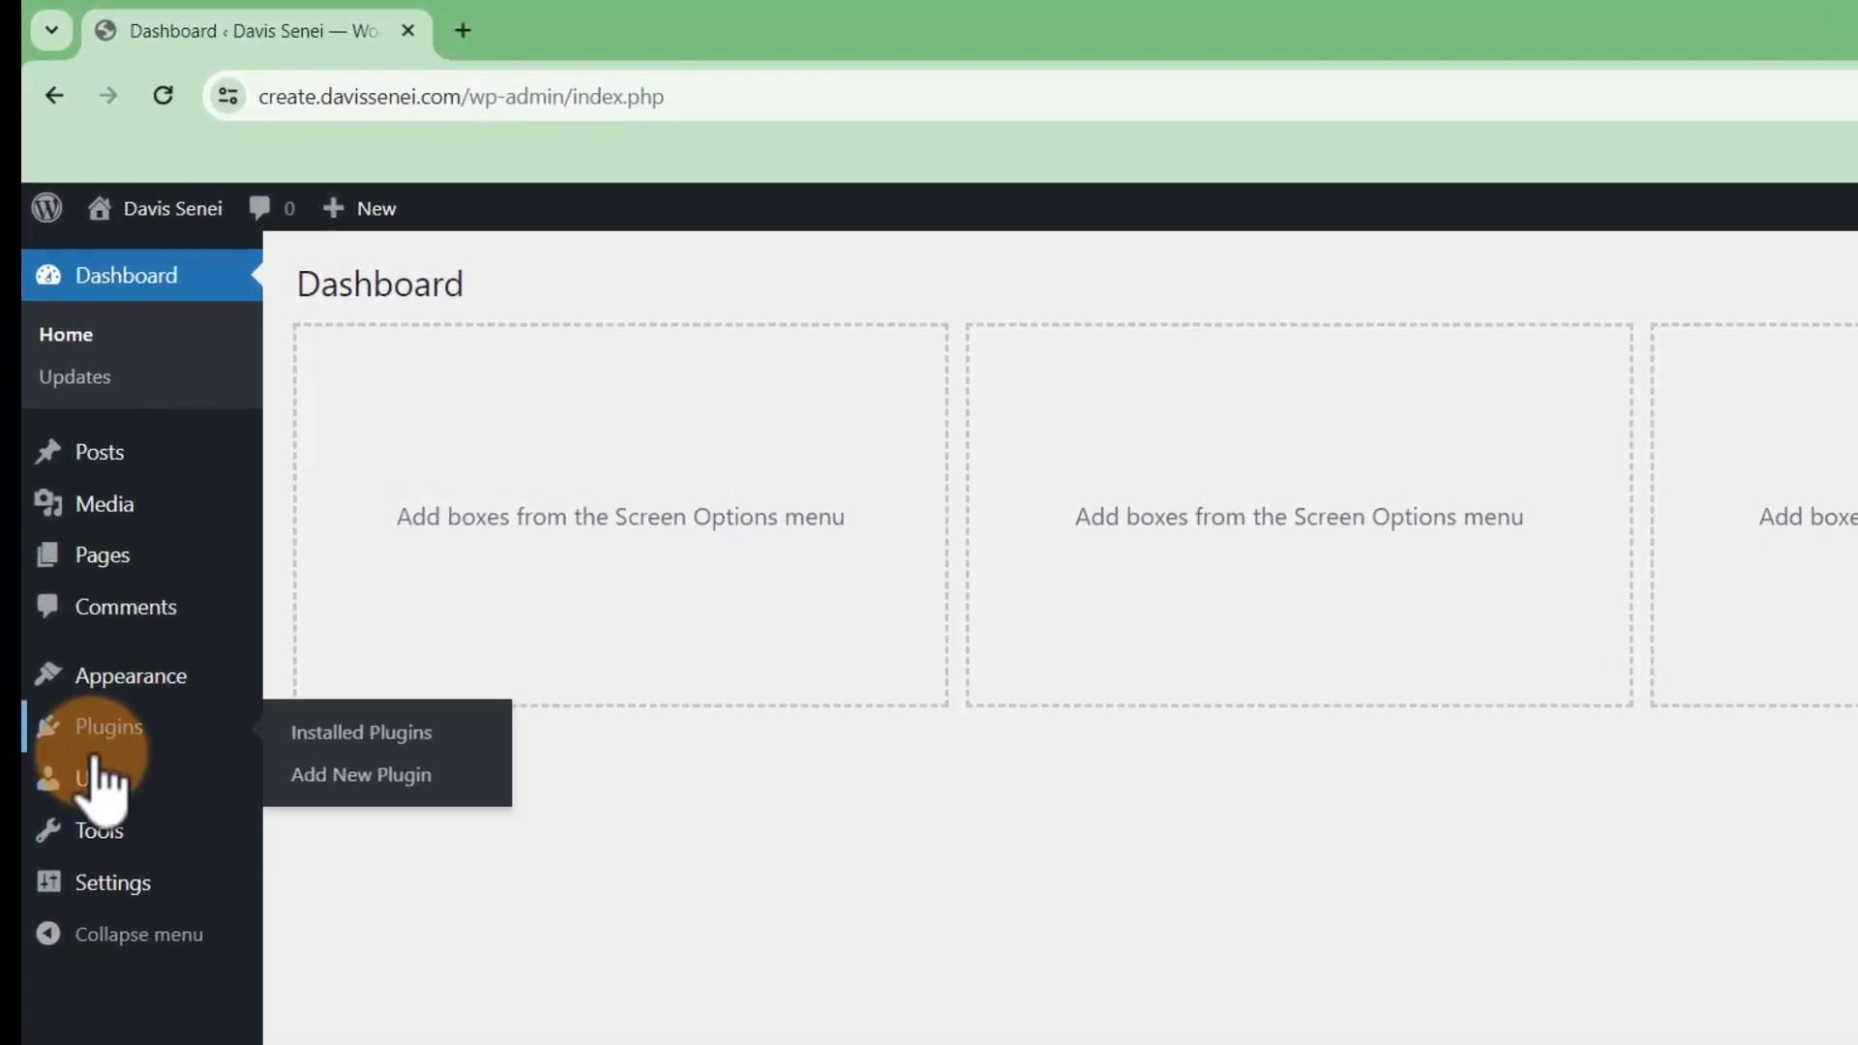
# Delete all installed plugins in bulk: Hostinger, Spectra and Yoast SEO
pyautogui.click(347, 736)
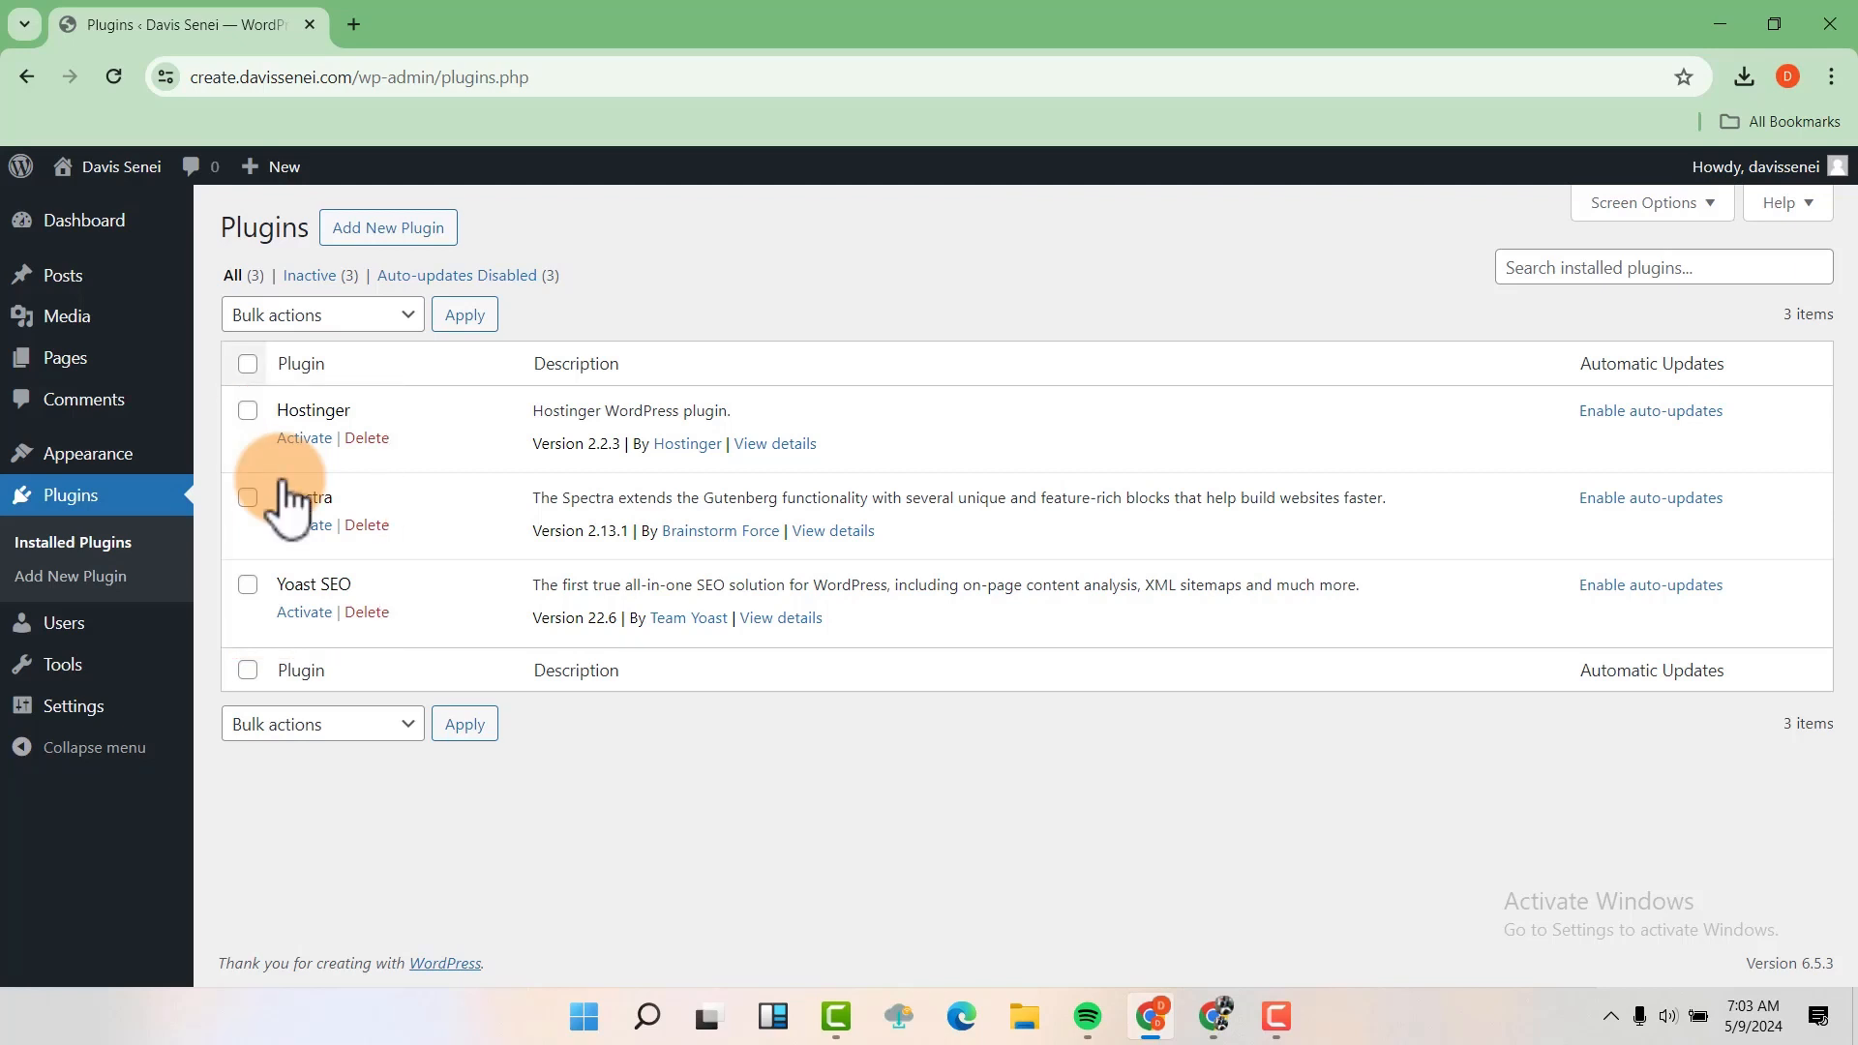
pyautogui.click(248, 365)
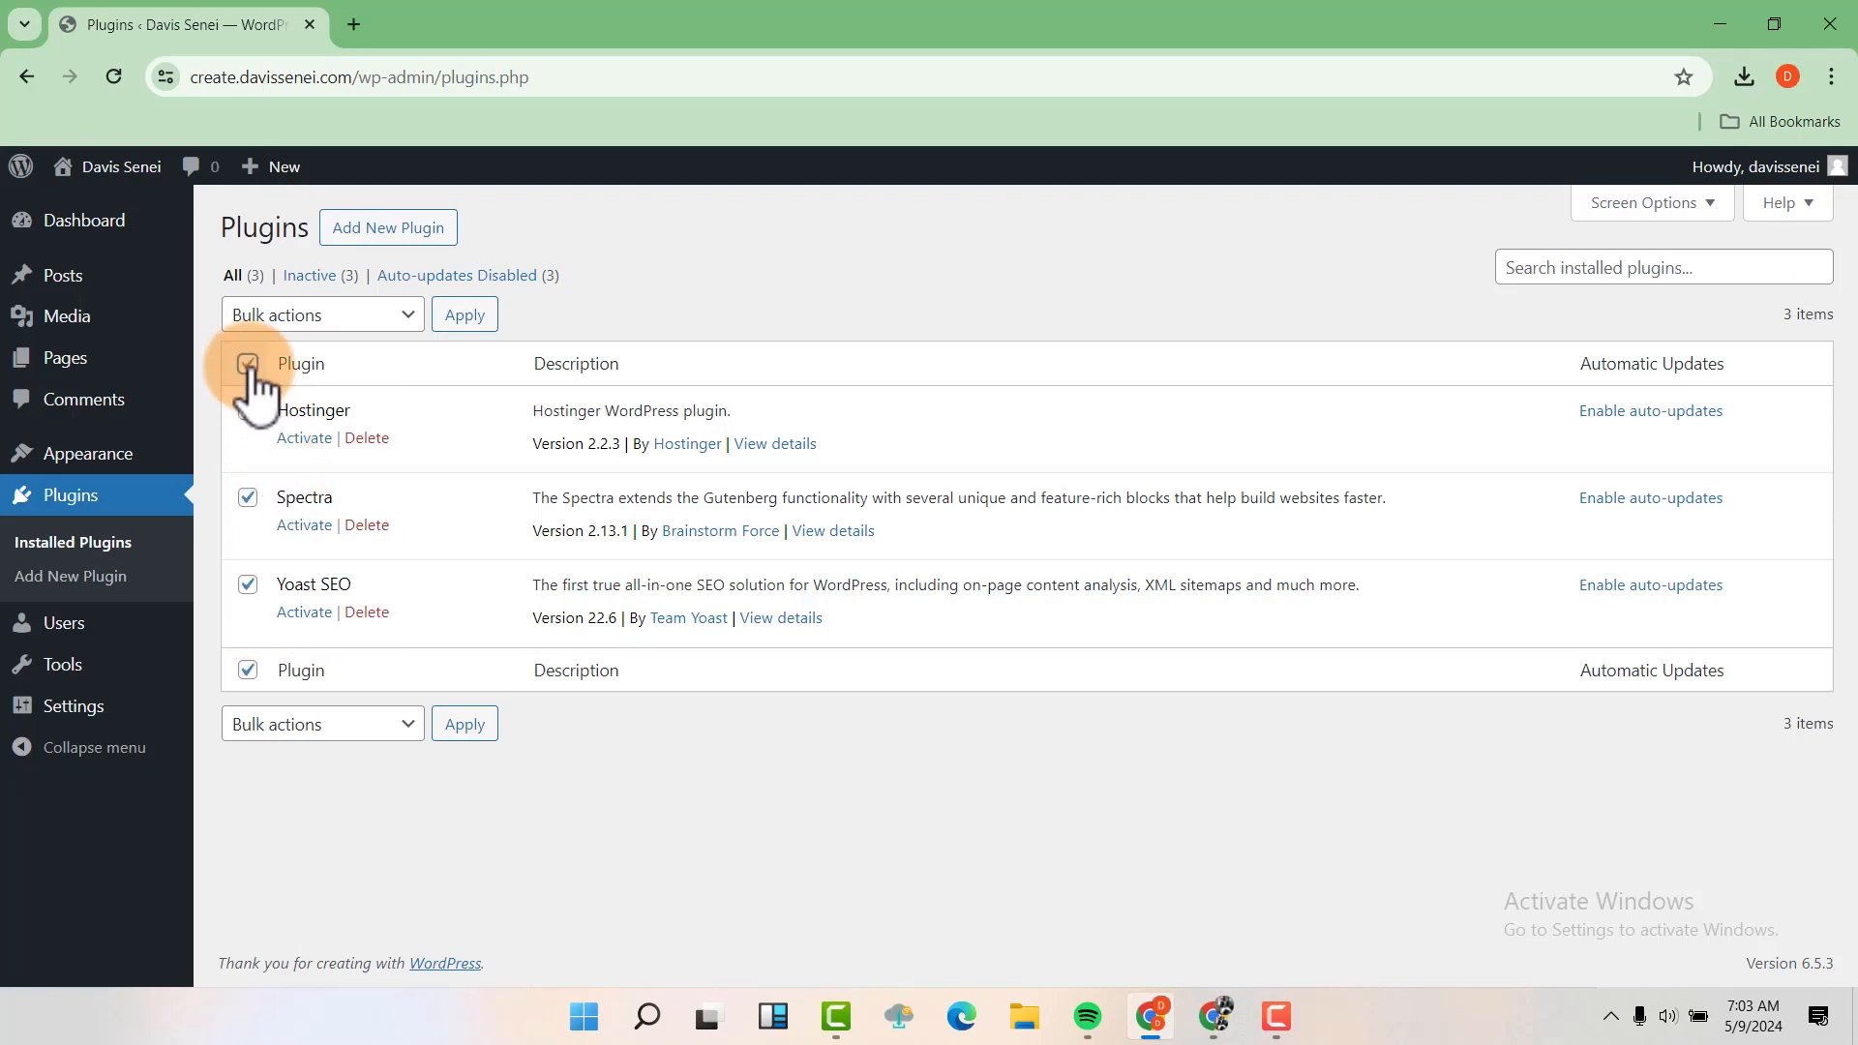
pyautogui.click(377, 318)
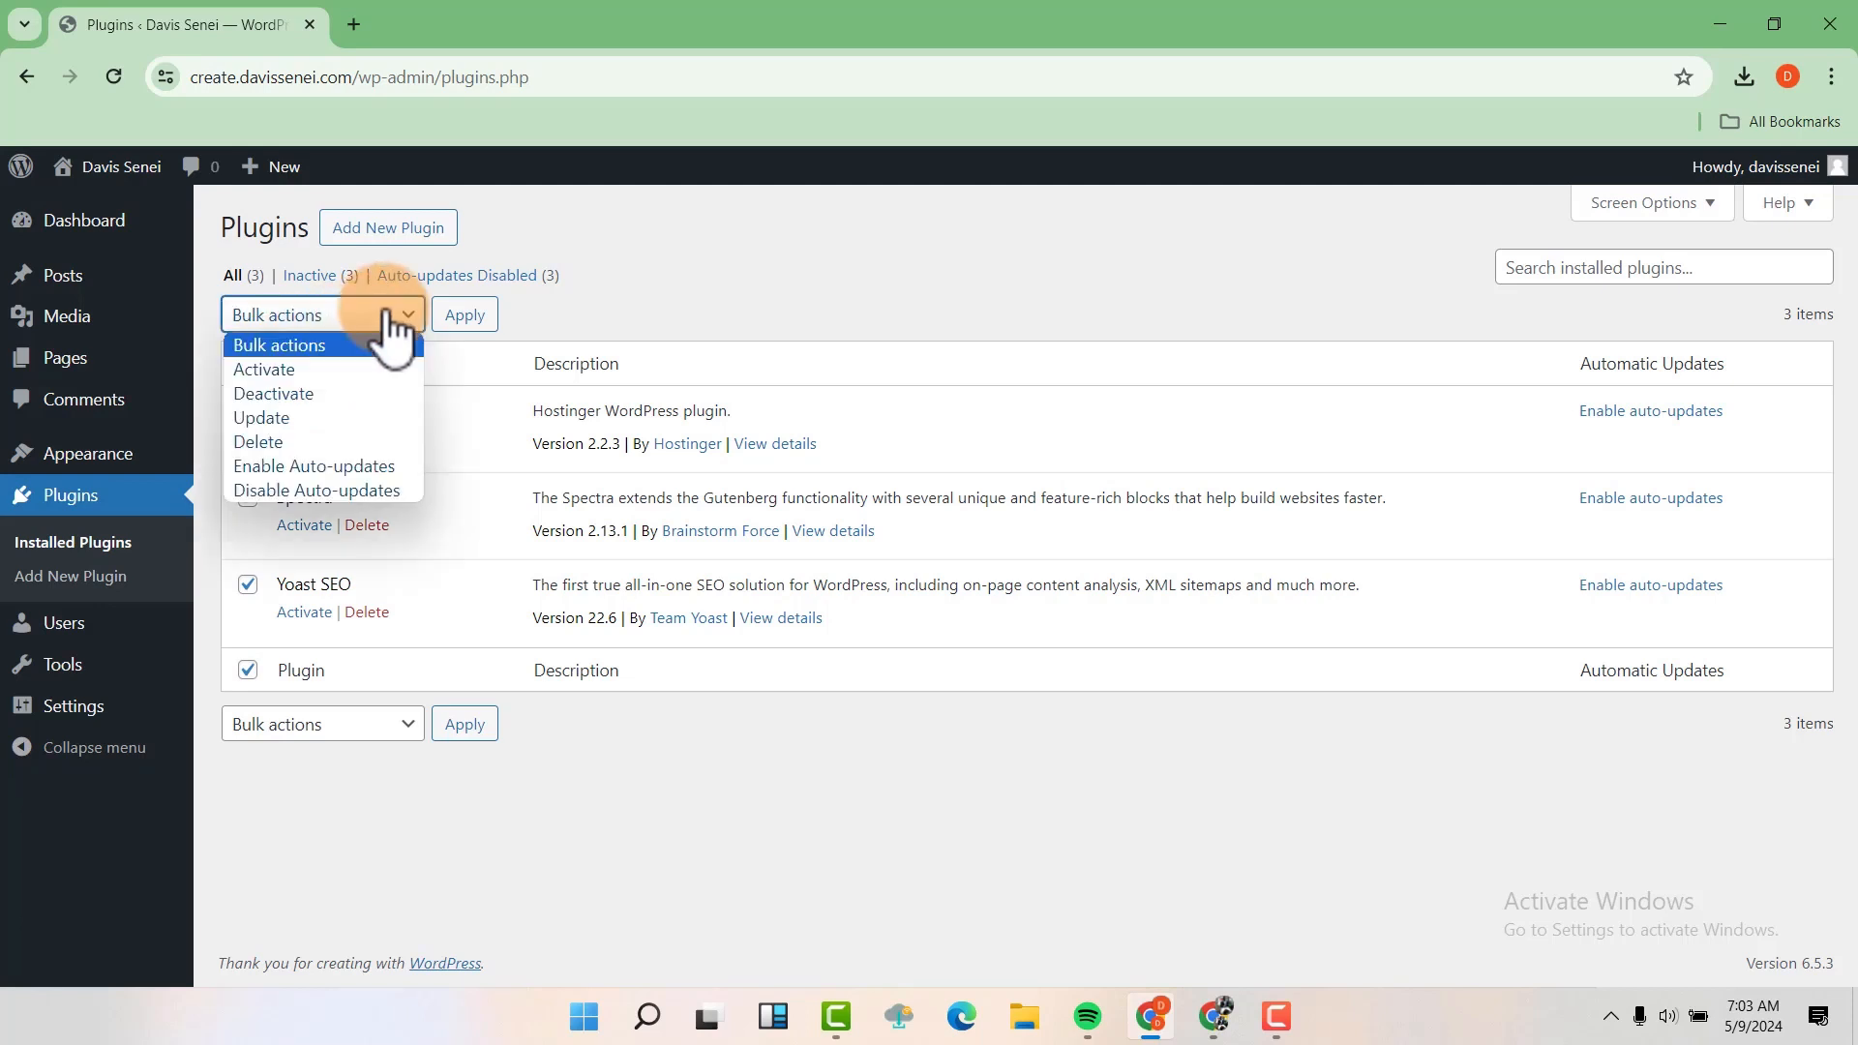
pyautogui.click(304, 442)
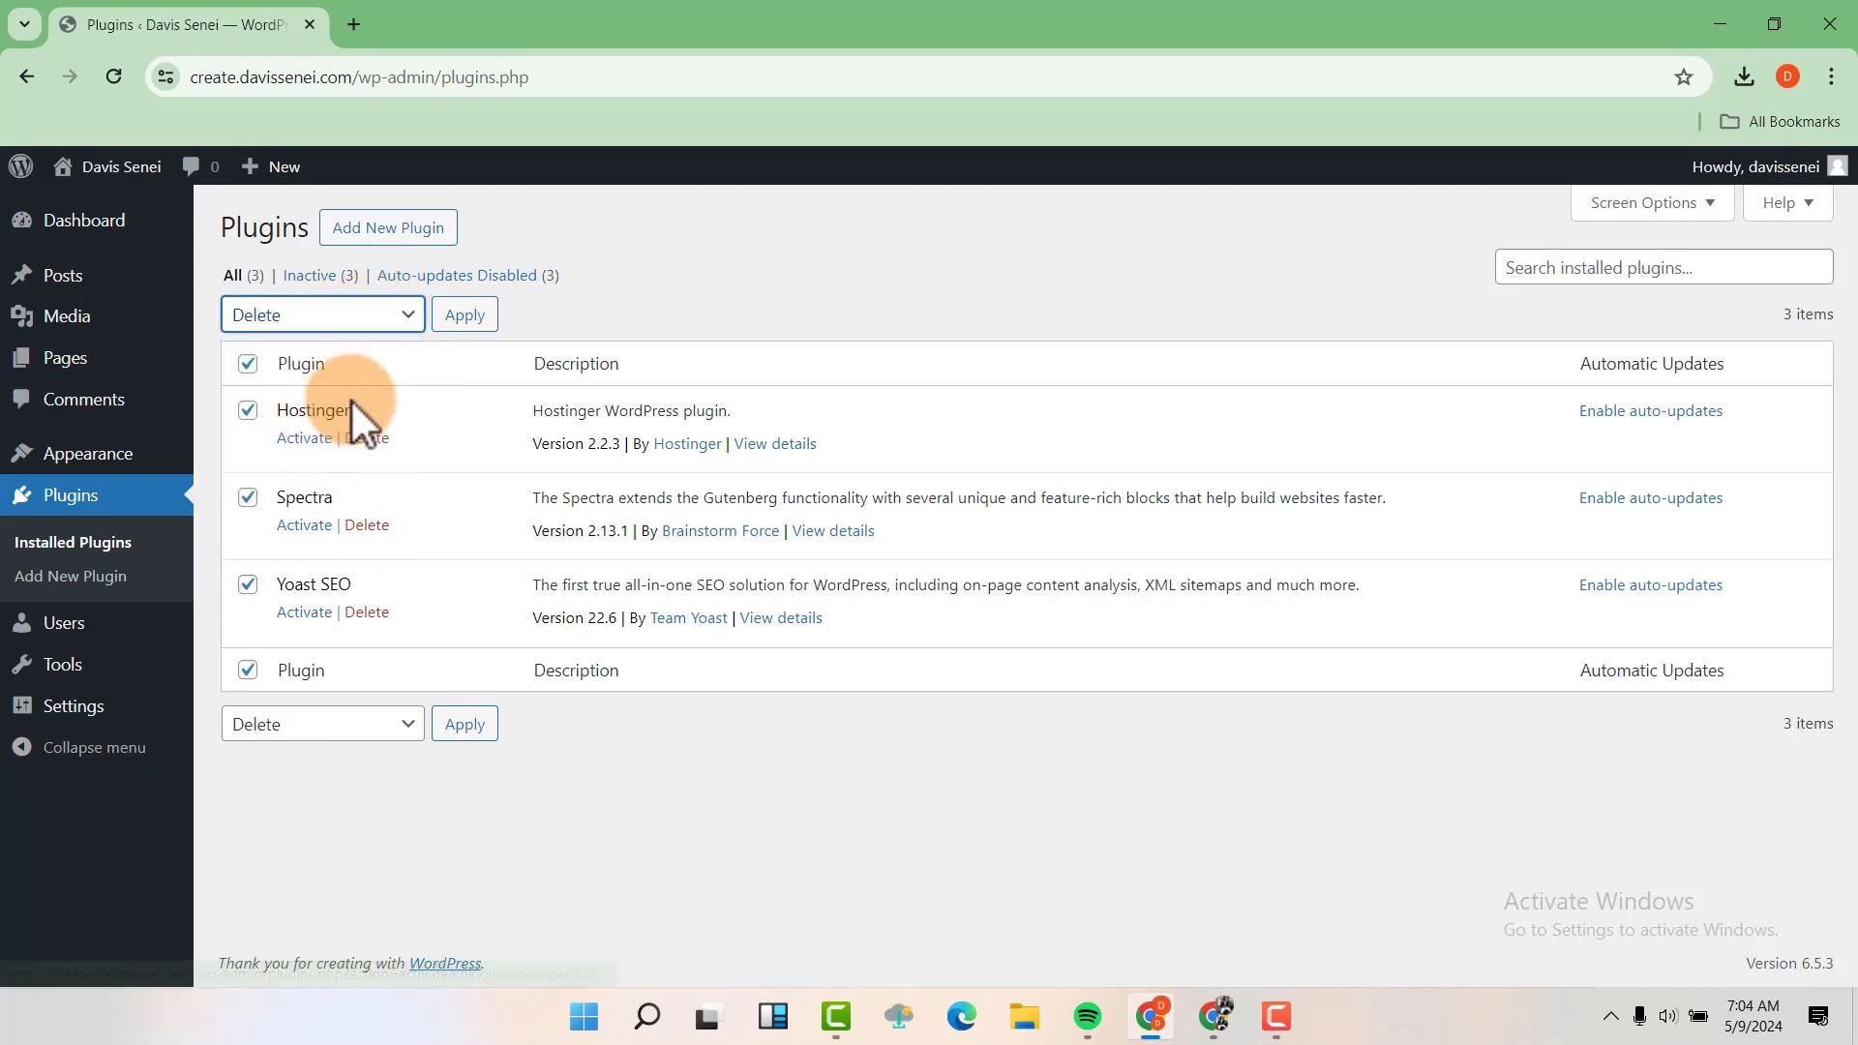
pyautogui.click(486, 320)
pyautogui.click(1043, 260)
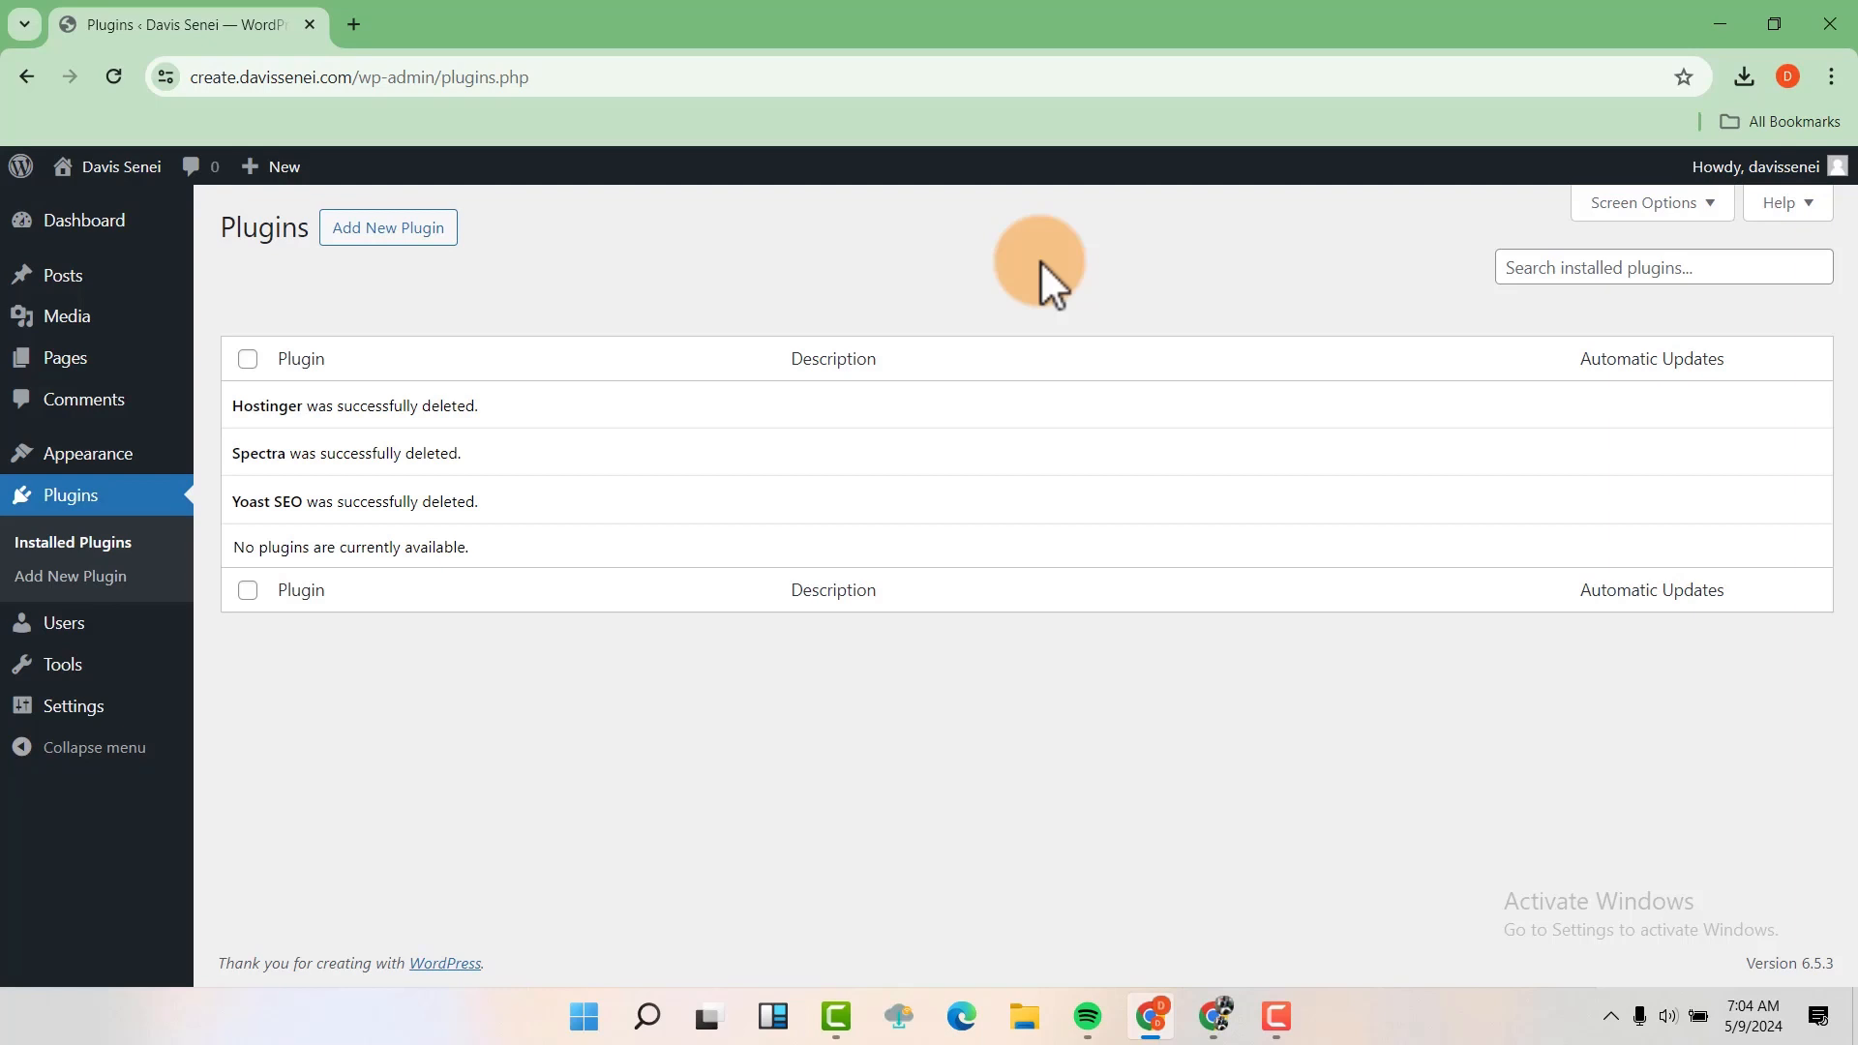
# Delete the unused Patricia Minimal theme from the installed themes and confirm the deletion
pyautogui.moveTo(155, 463)
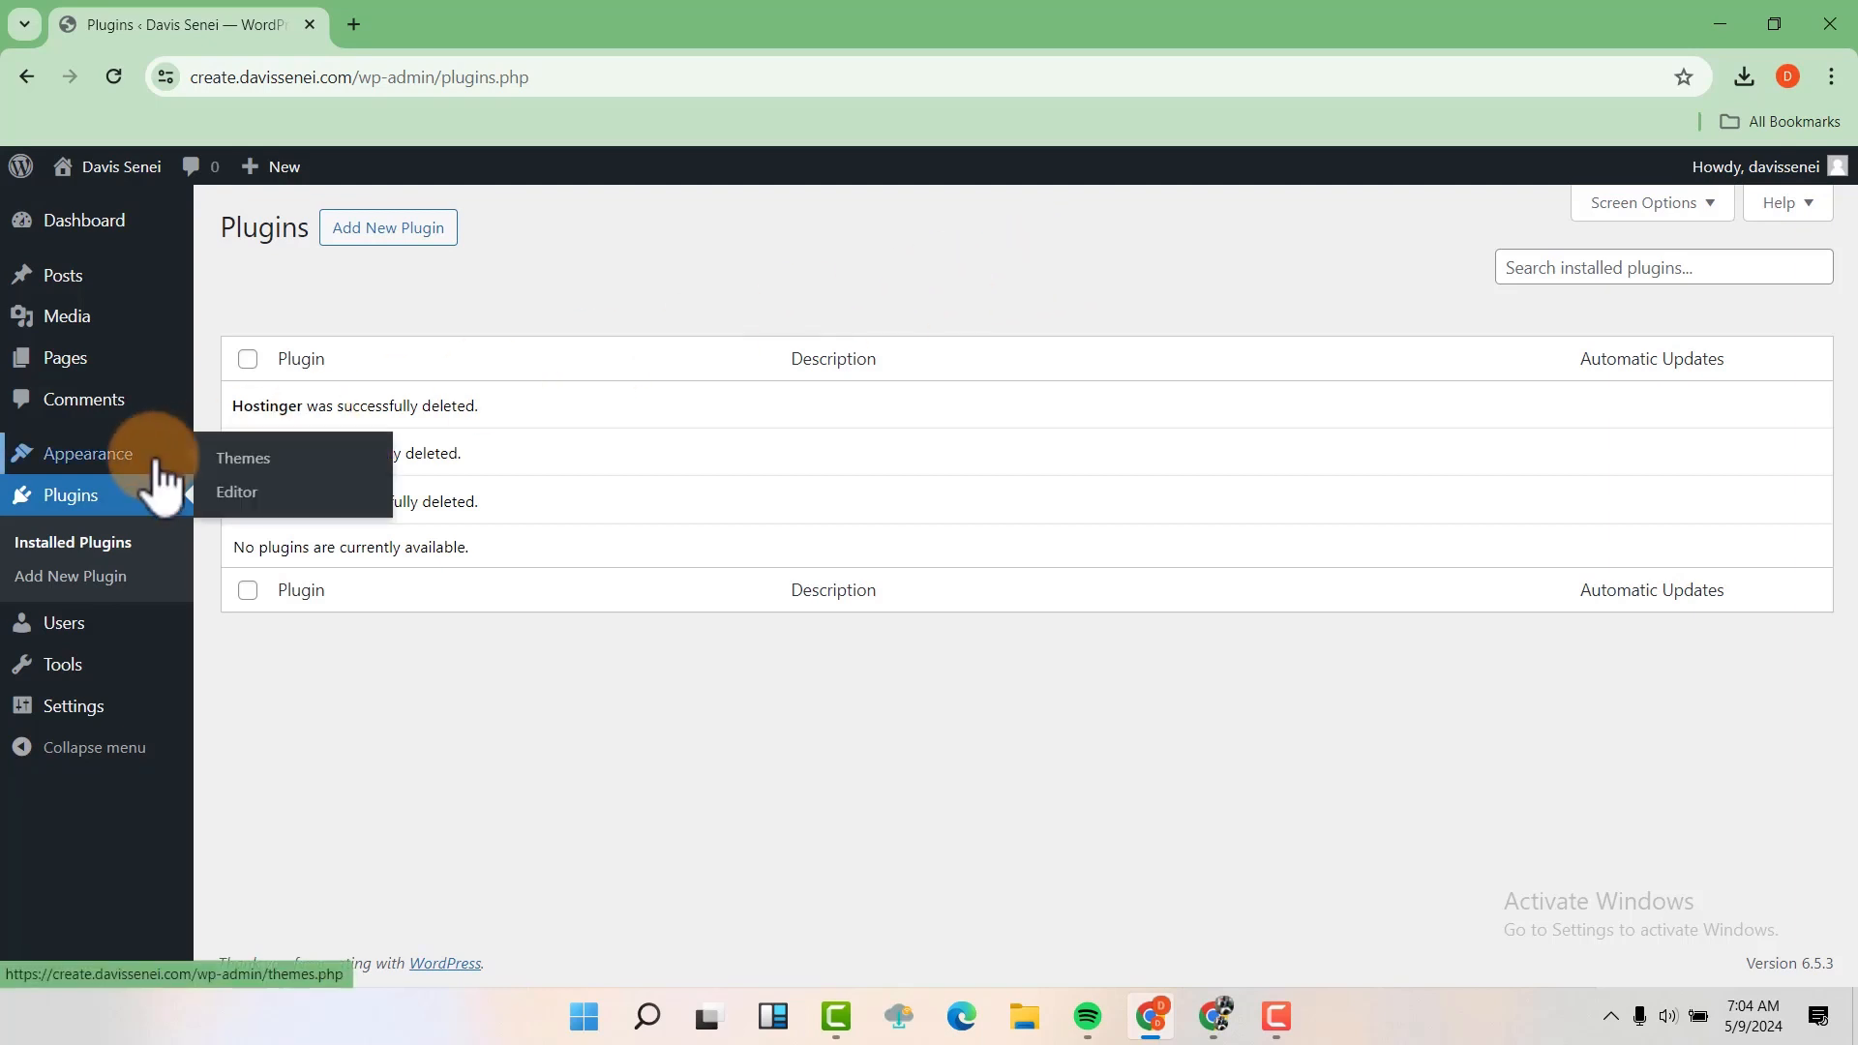
pyautogui.click(254, 459)
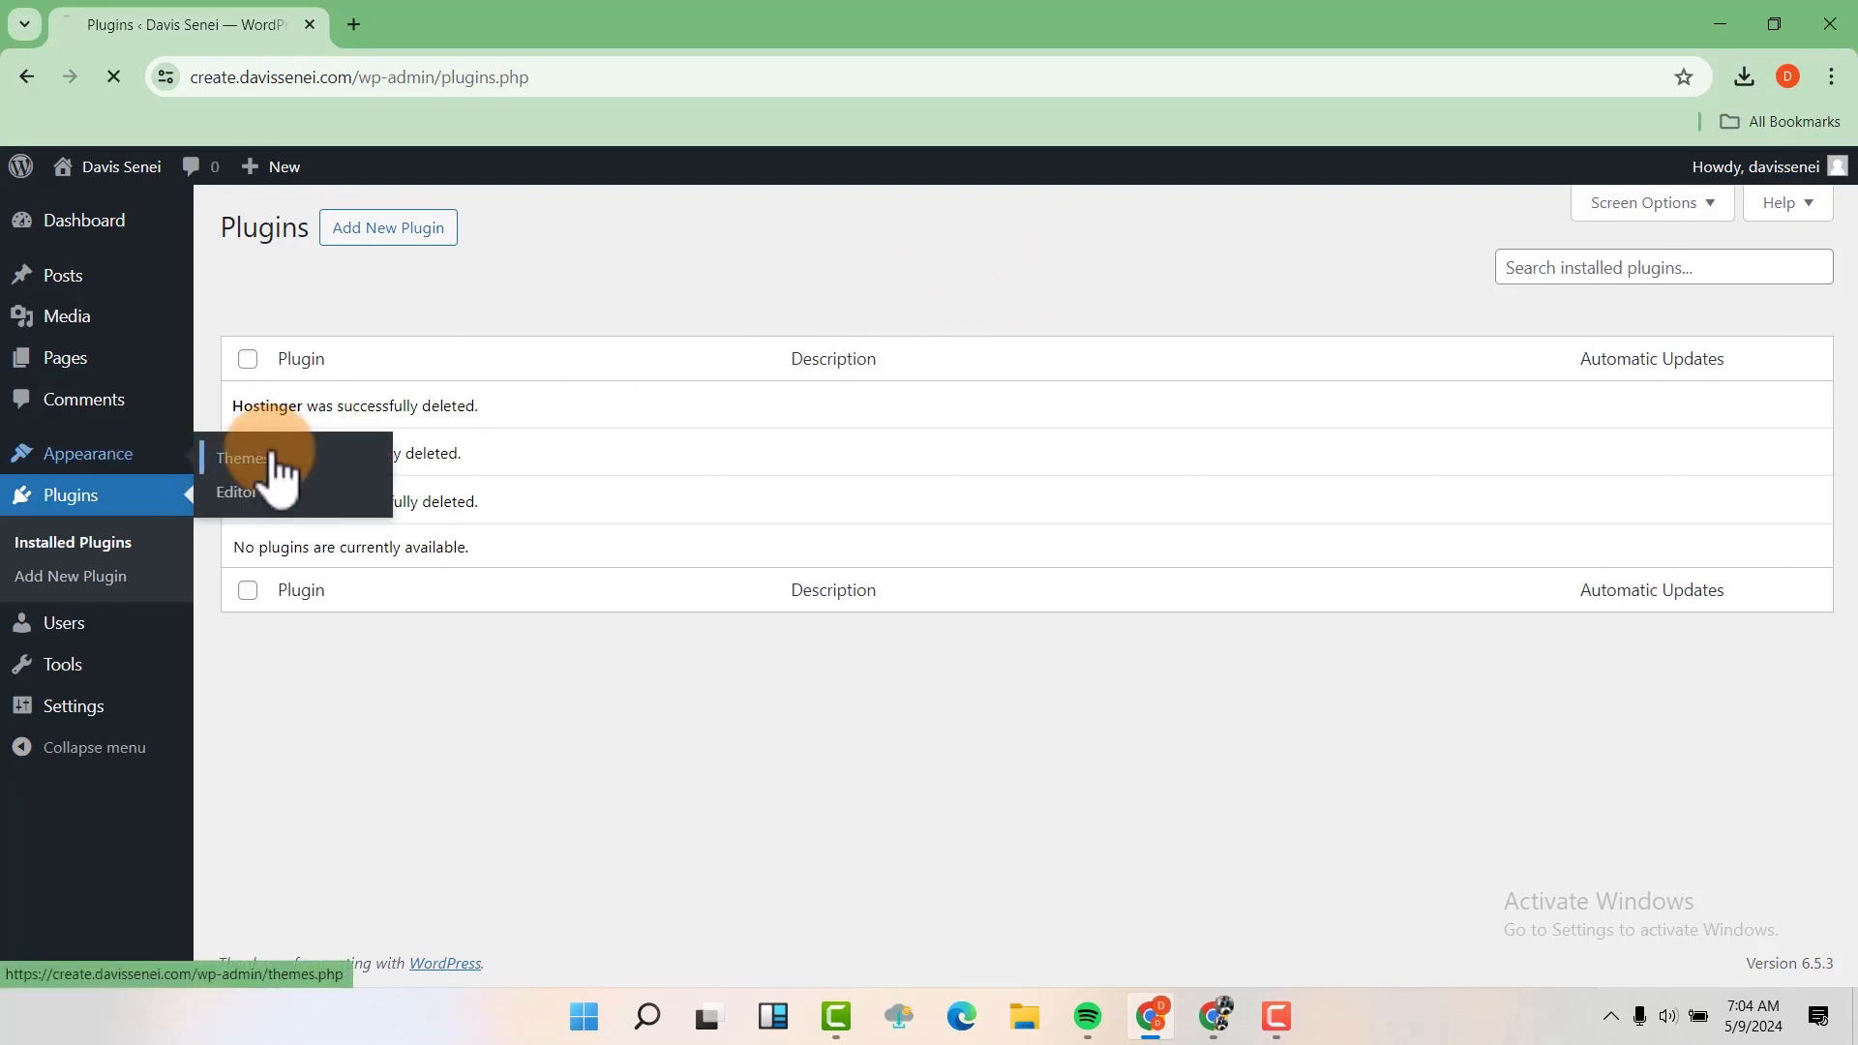
pyautogui.moveTo(506, 381)
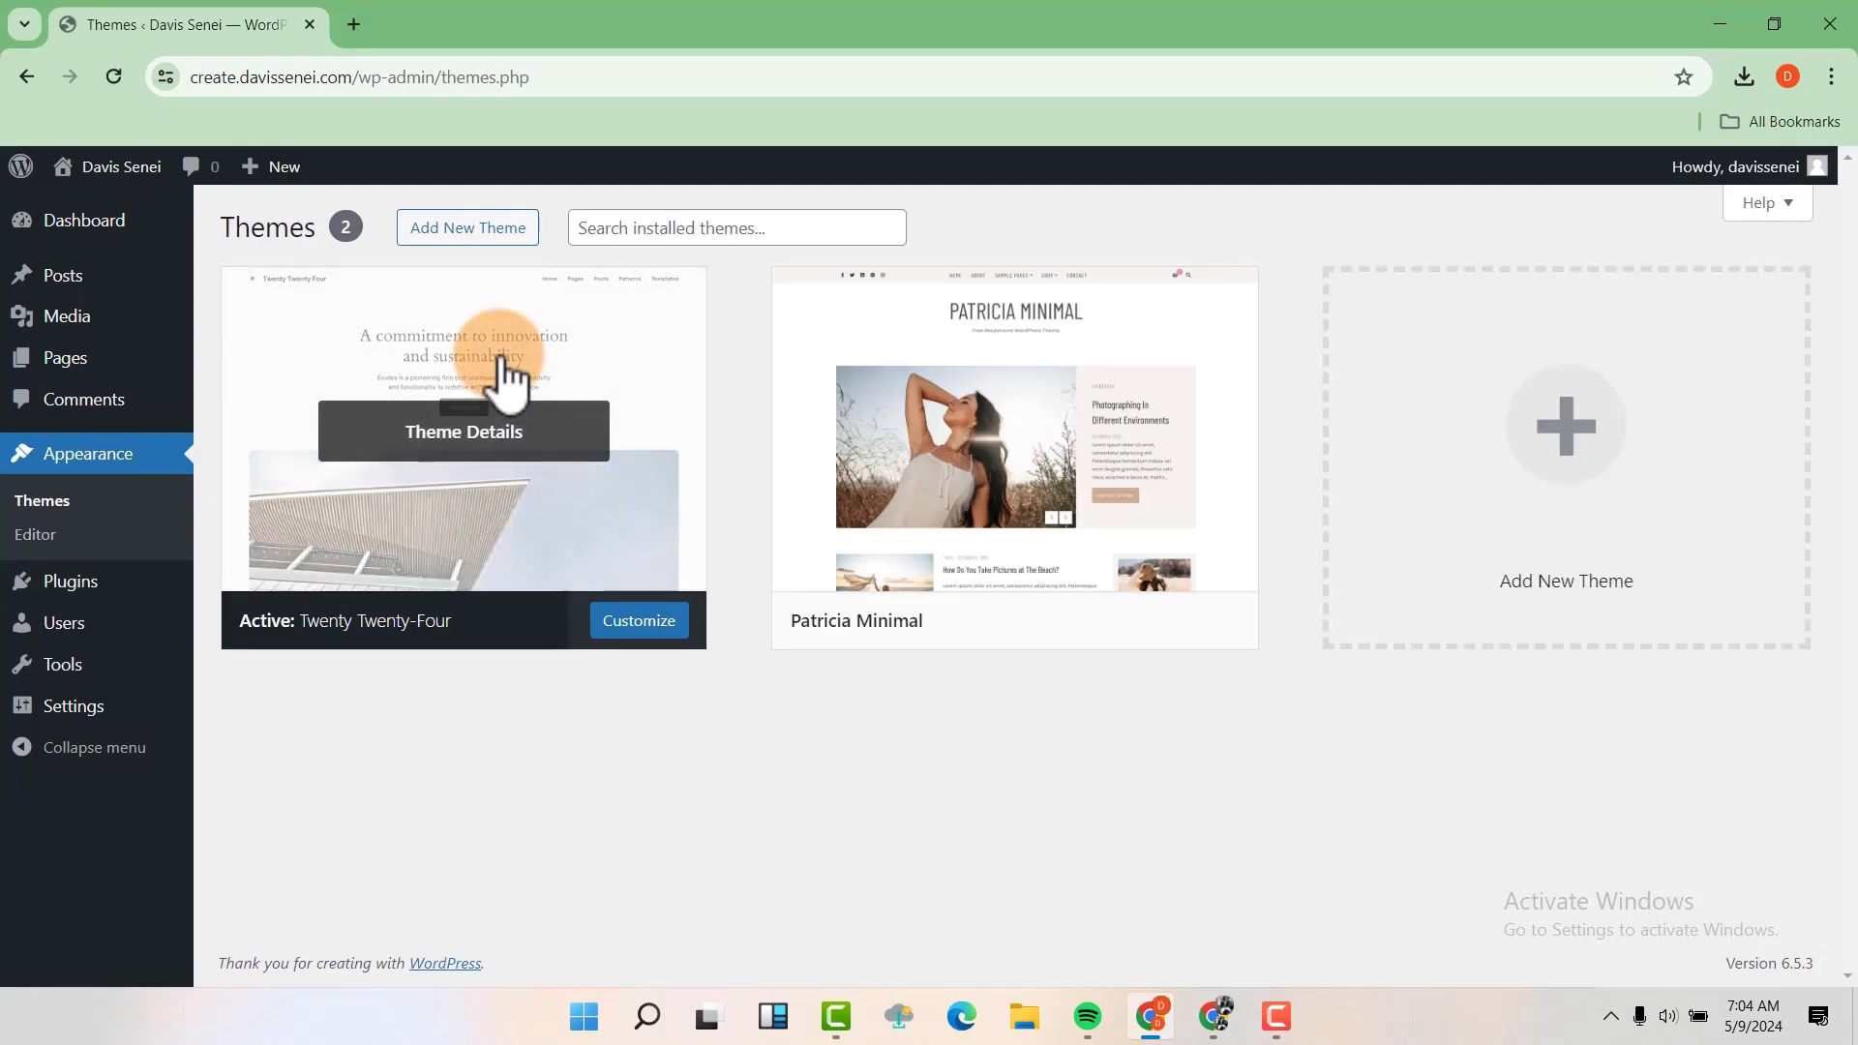
pyautogui.click(1061, 354)
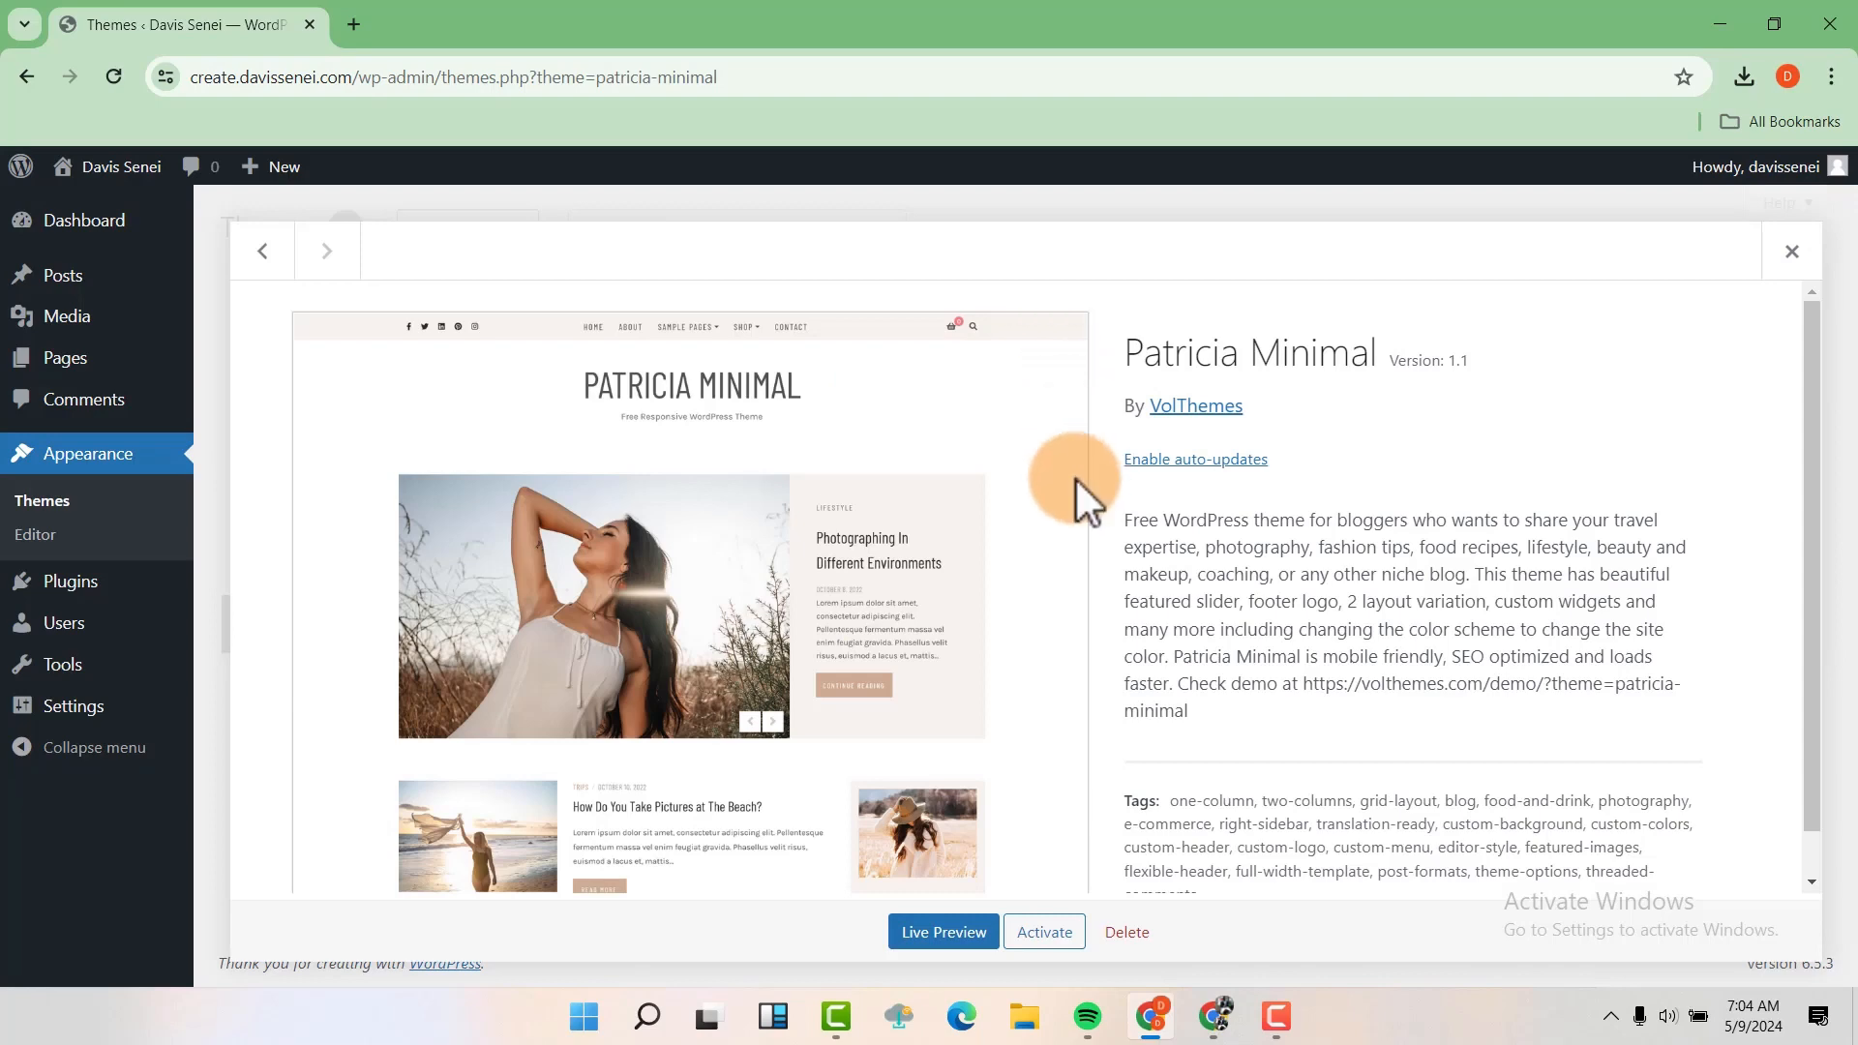
pyautogui.click(1128, 932)
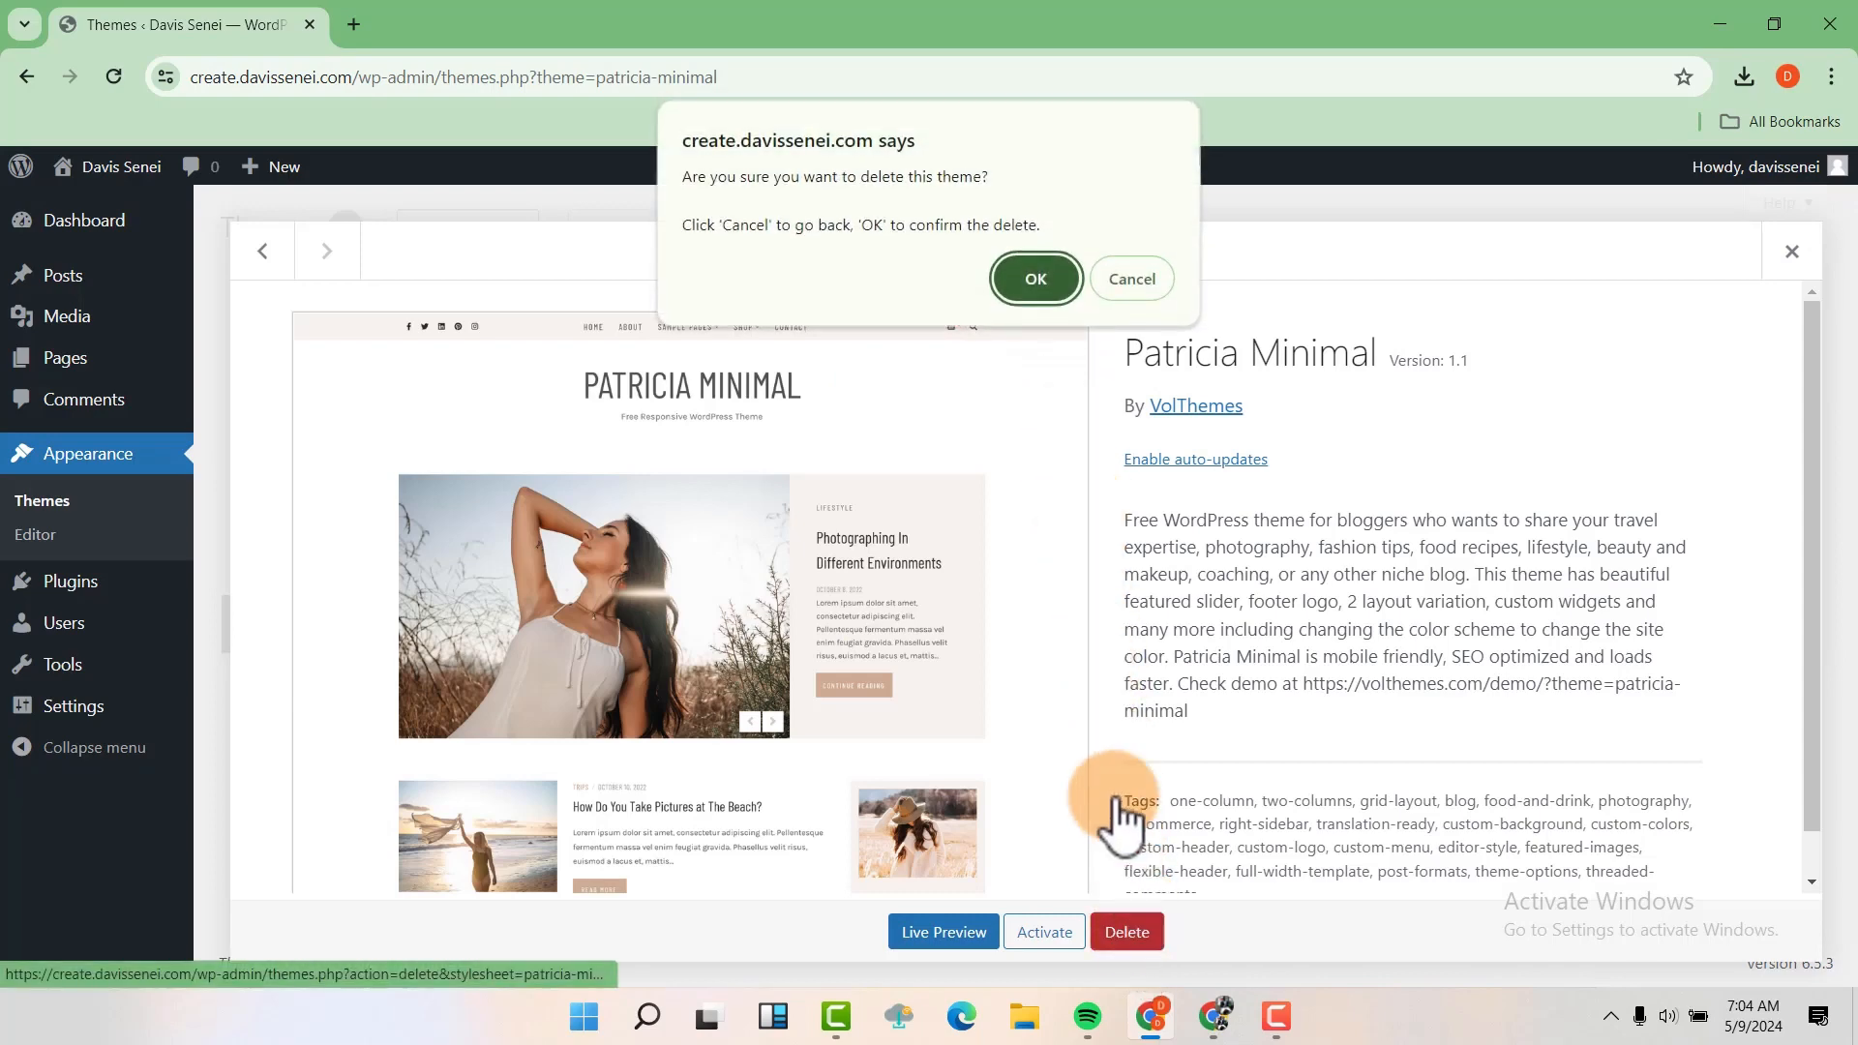
pyautogui.click(1033, 290)
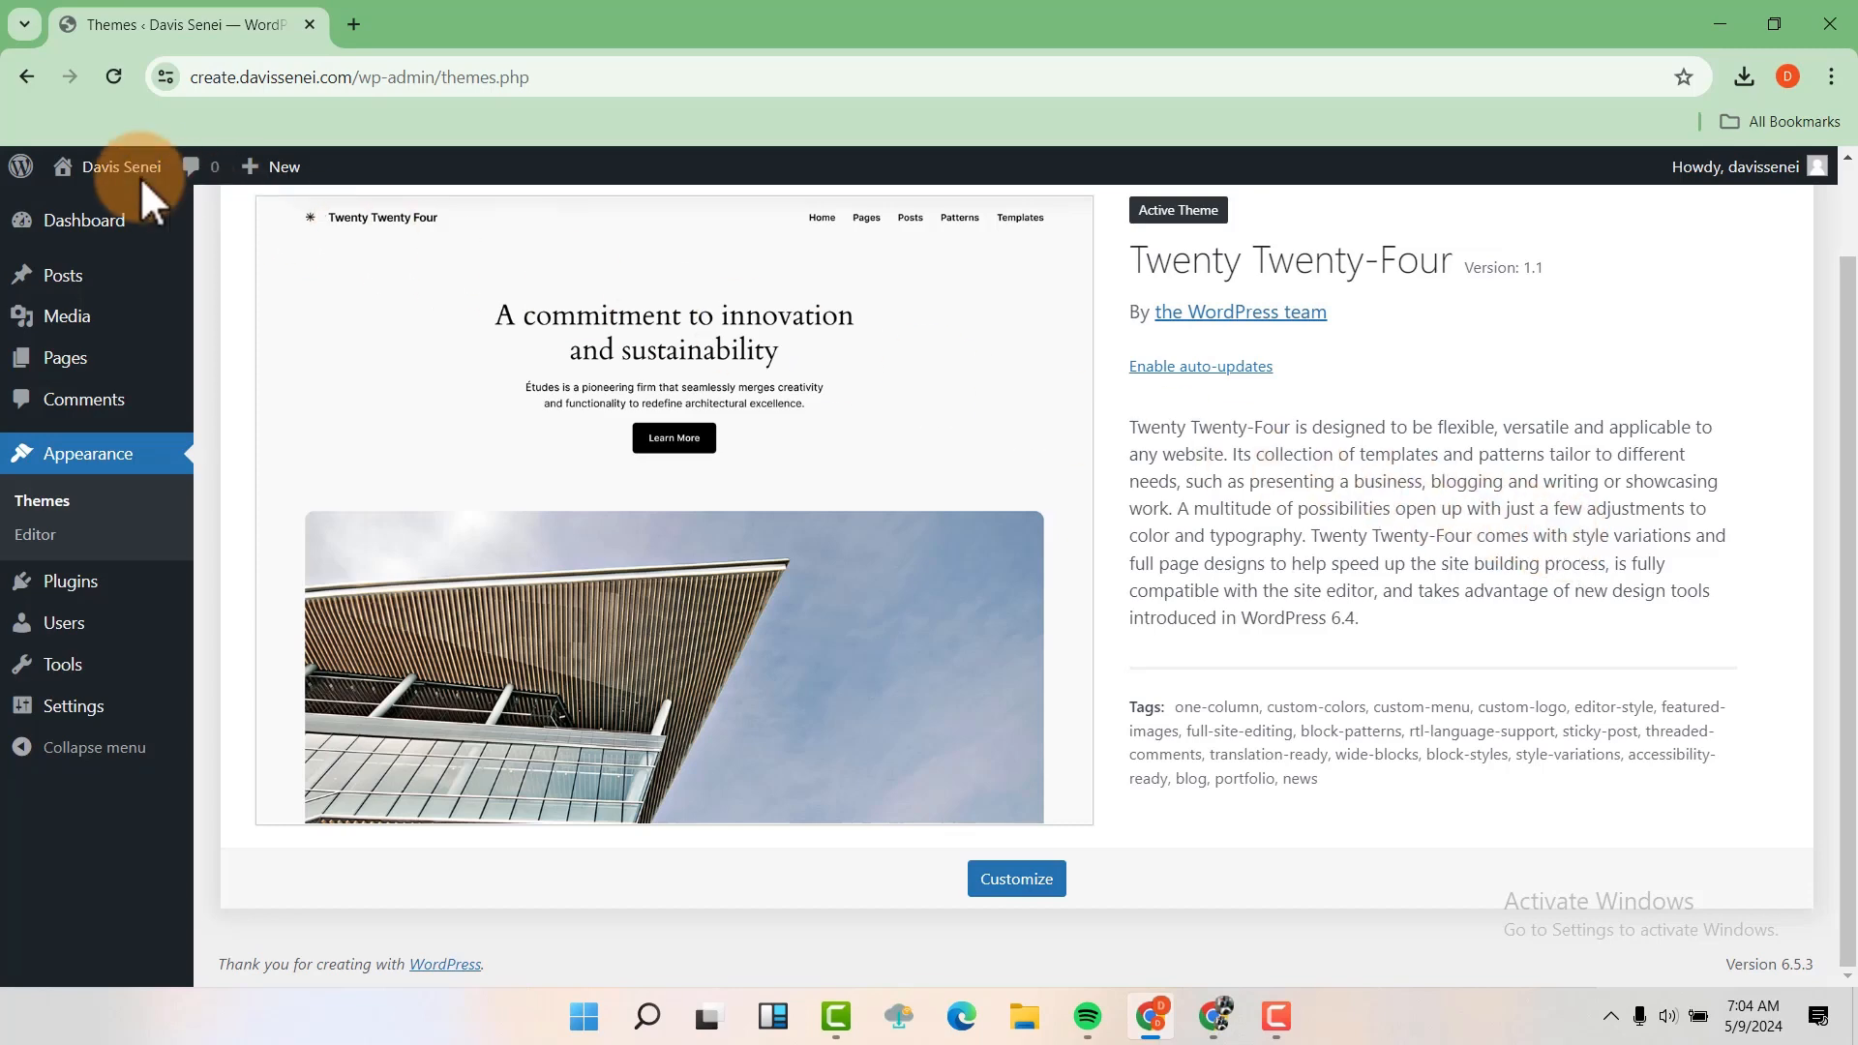
# Open the live site in a new tab and look over its home page with the default theme
pyautogui.moveTo(118, 179)
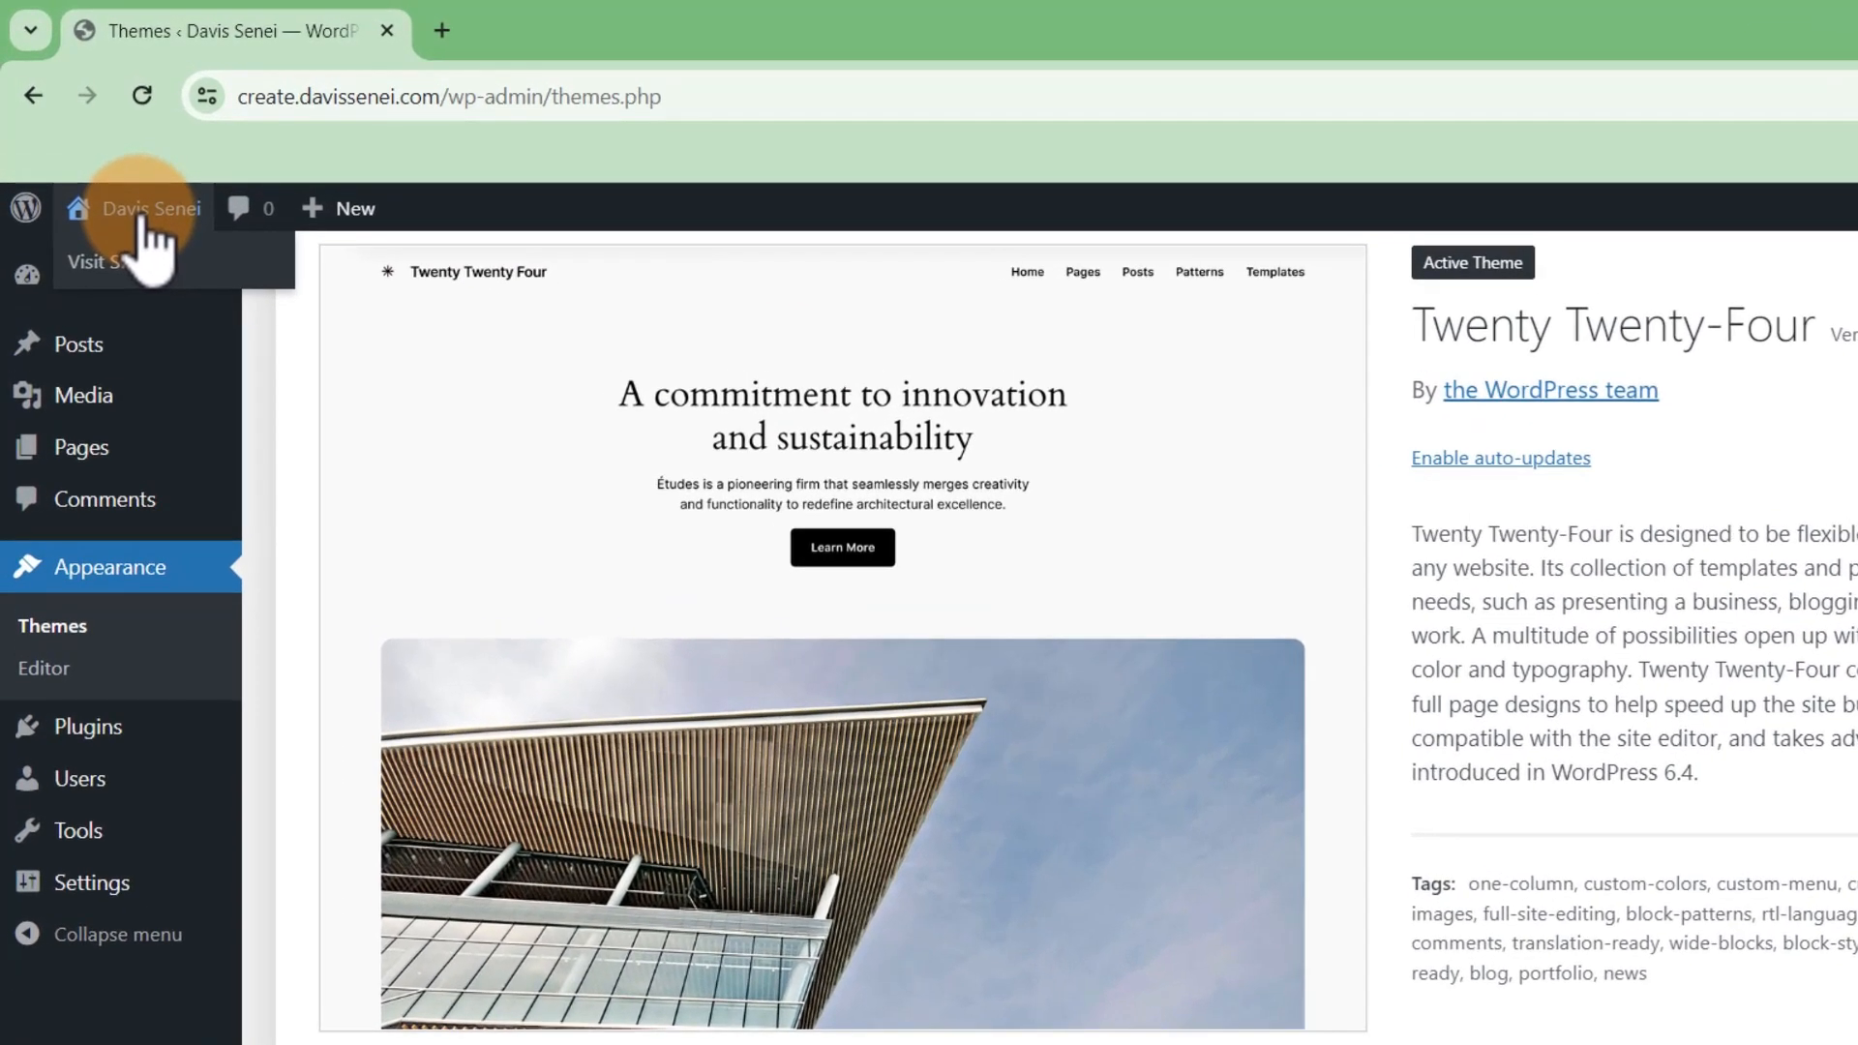
pyautogui.rightClick(128, 267)
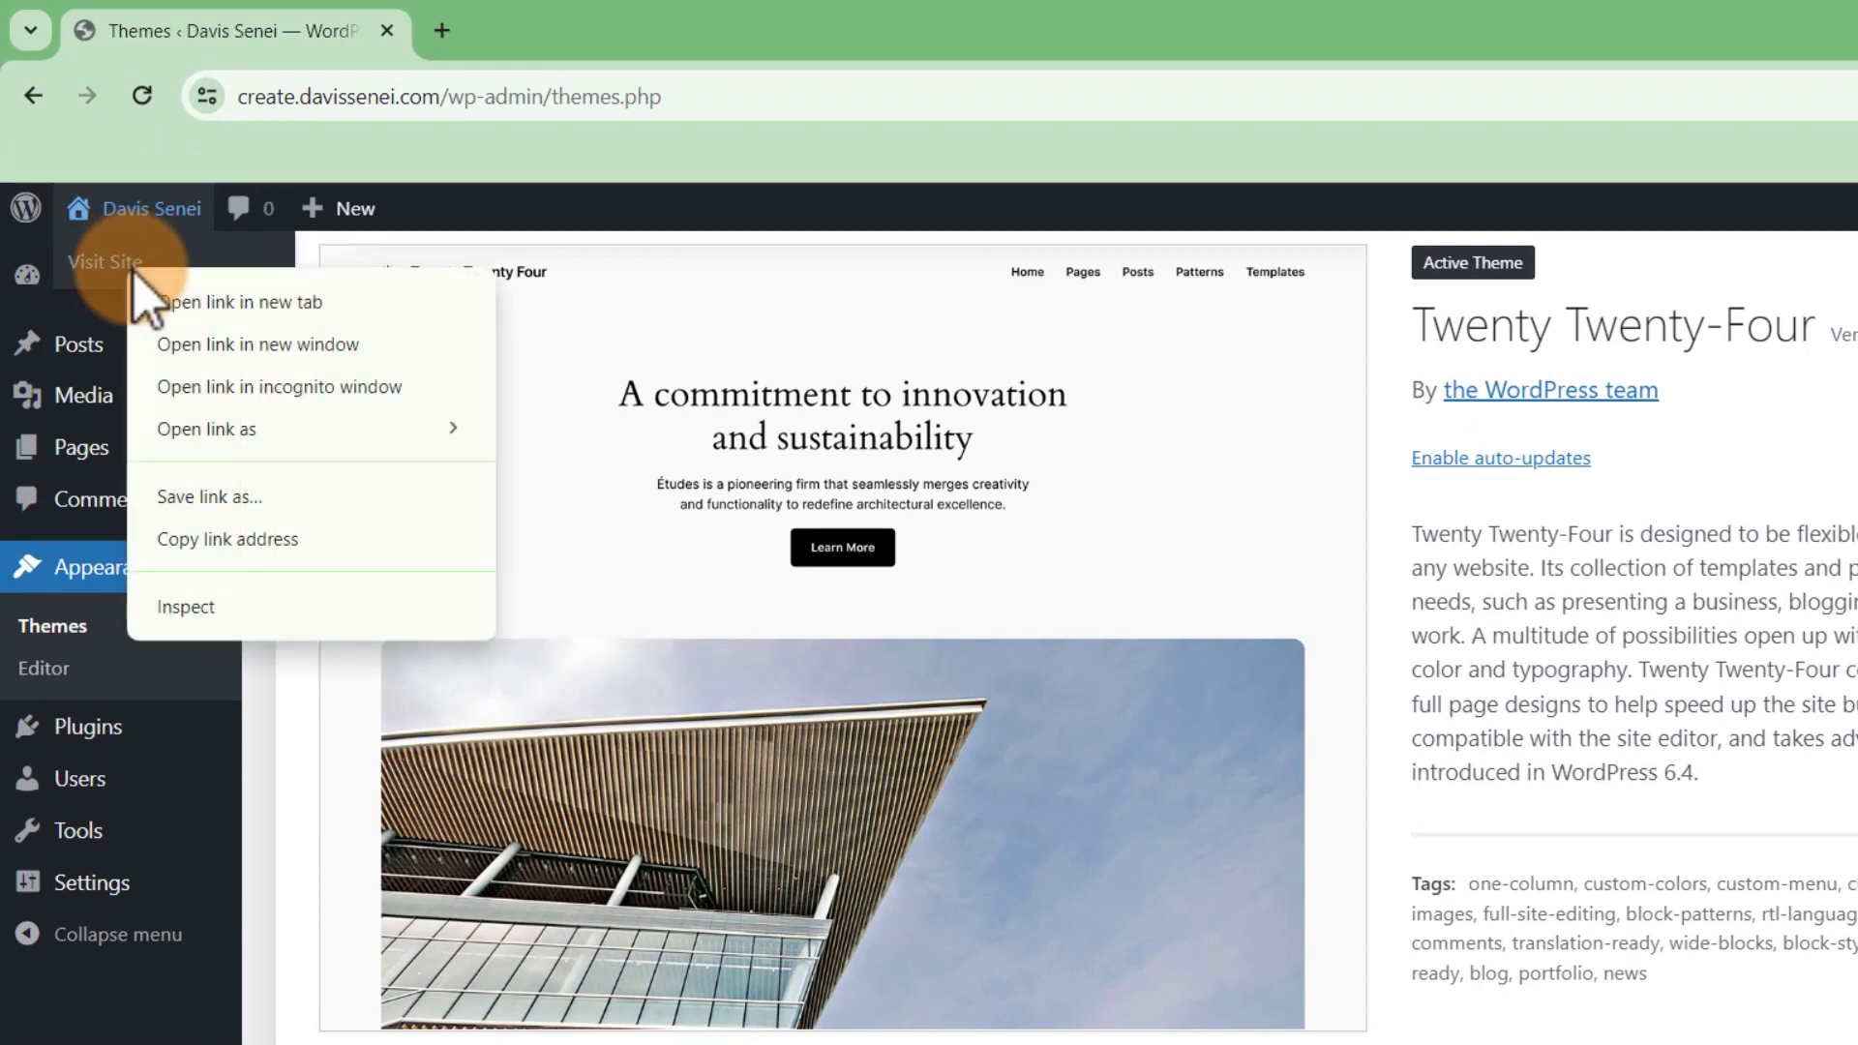
pyautogui.click(266, 322)
pyautogui.click(607, 31)
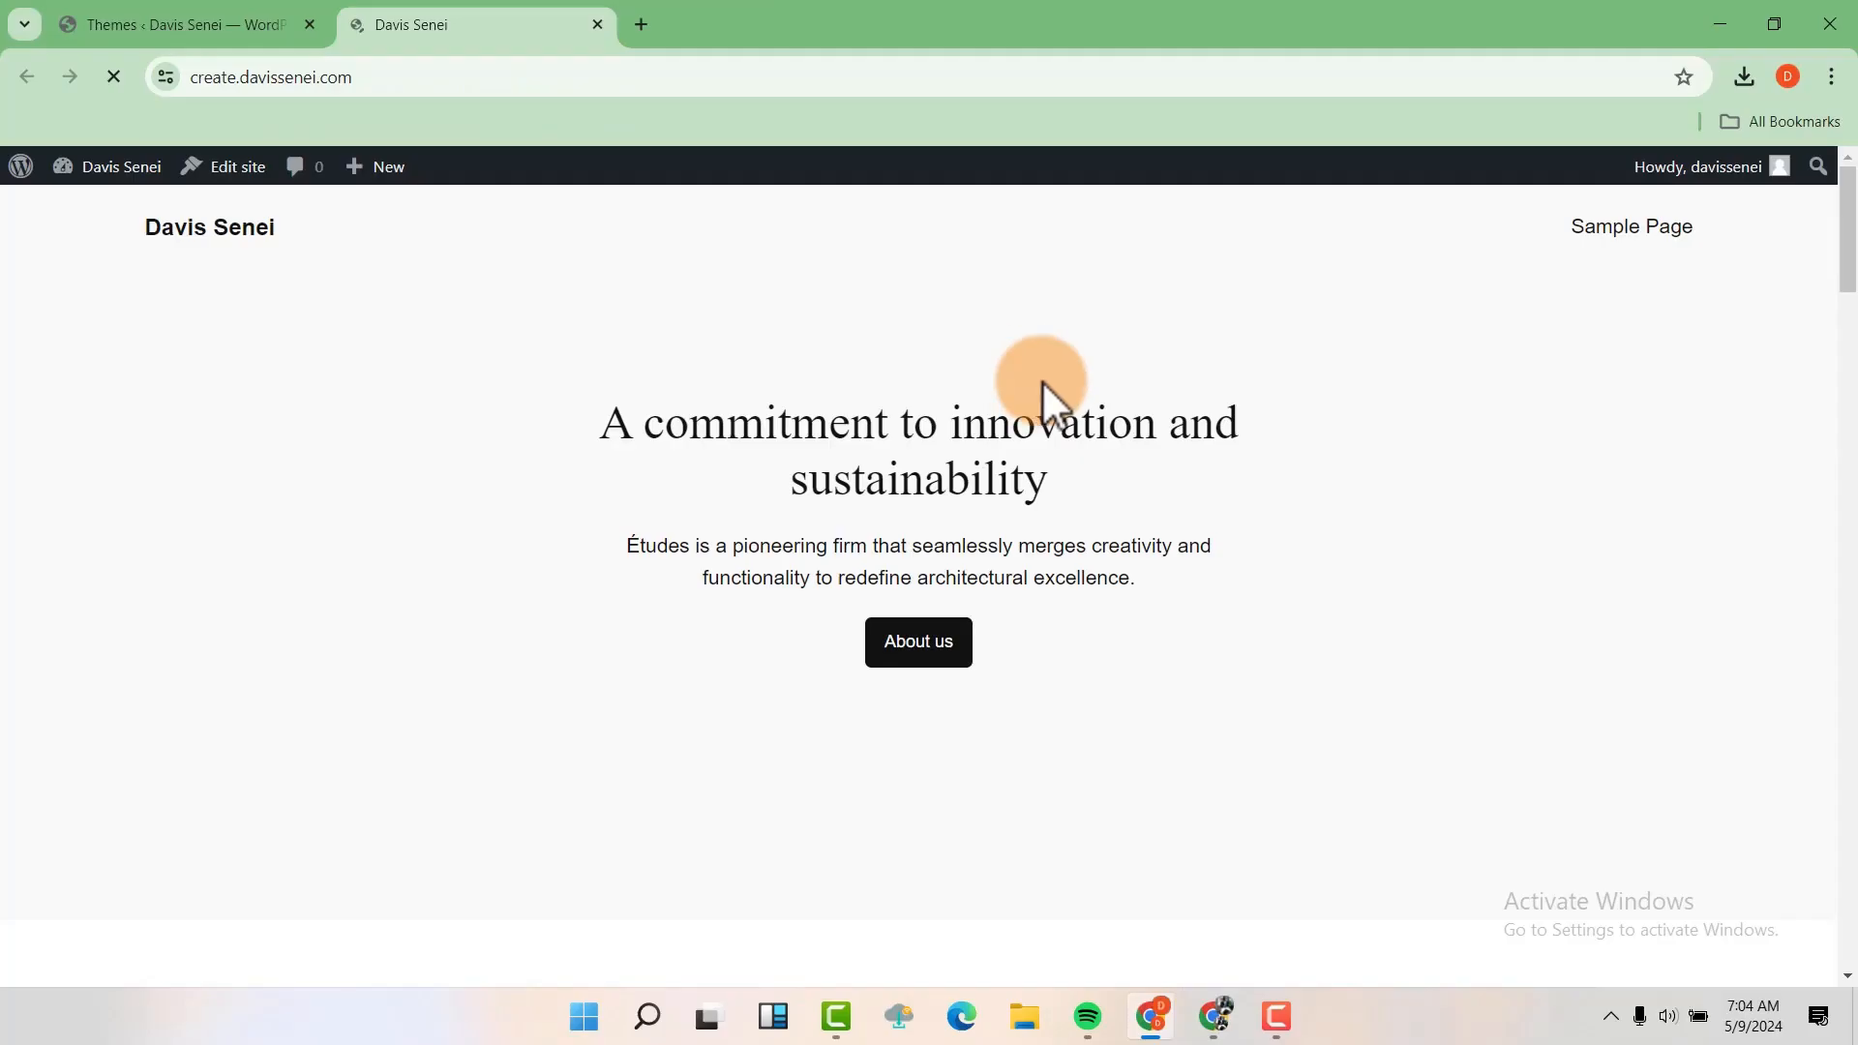
pyautogui.scroll(-4, 1080, 406)
pyautogui.scroll(4, 1080, 406)
pyautogui.scroll(-5, 1082, 409)
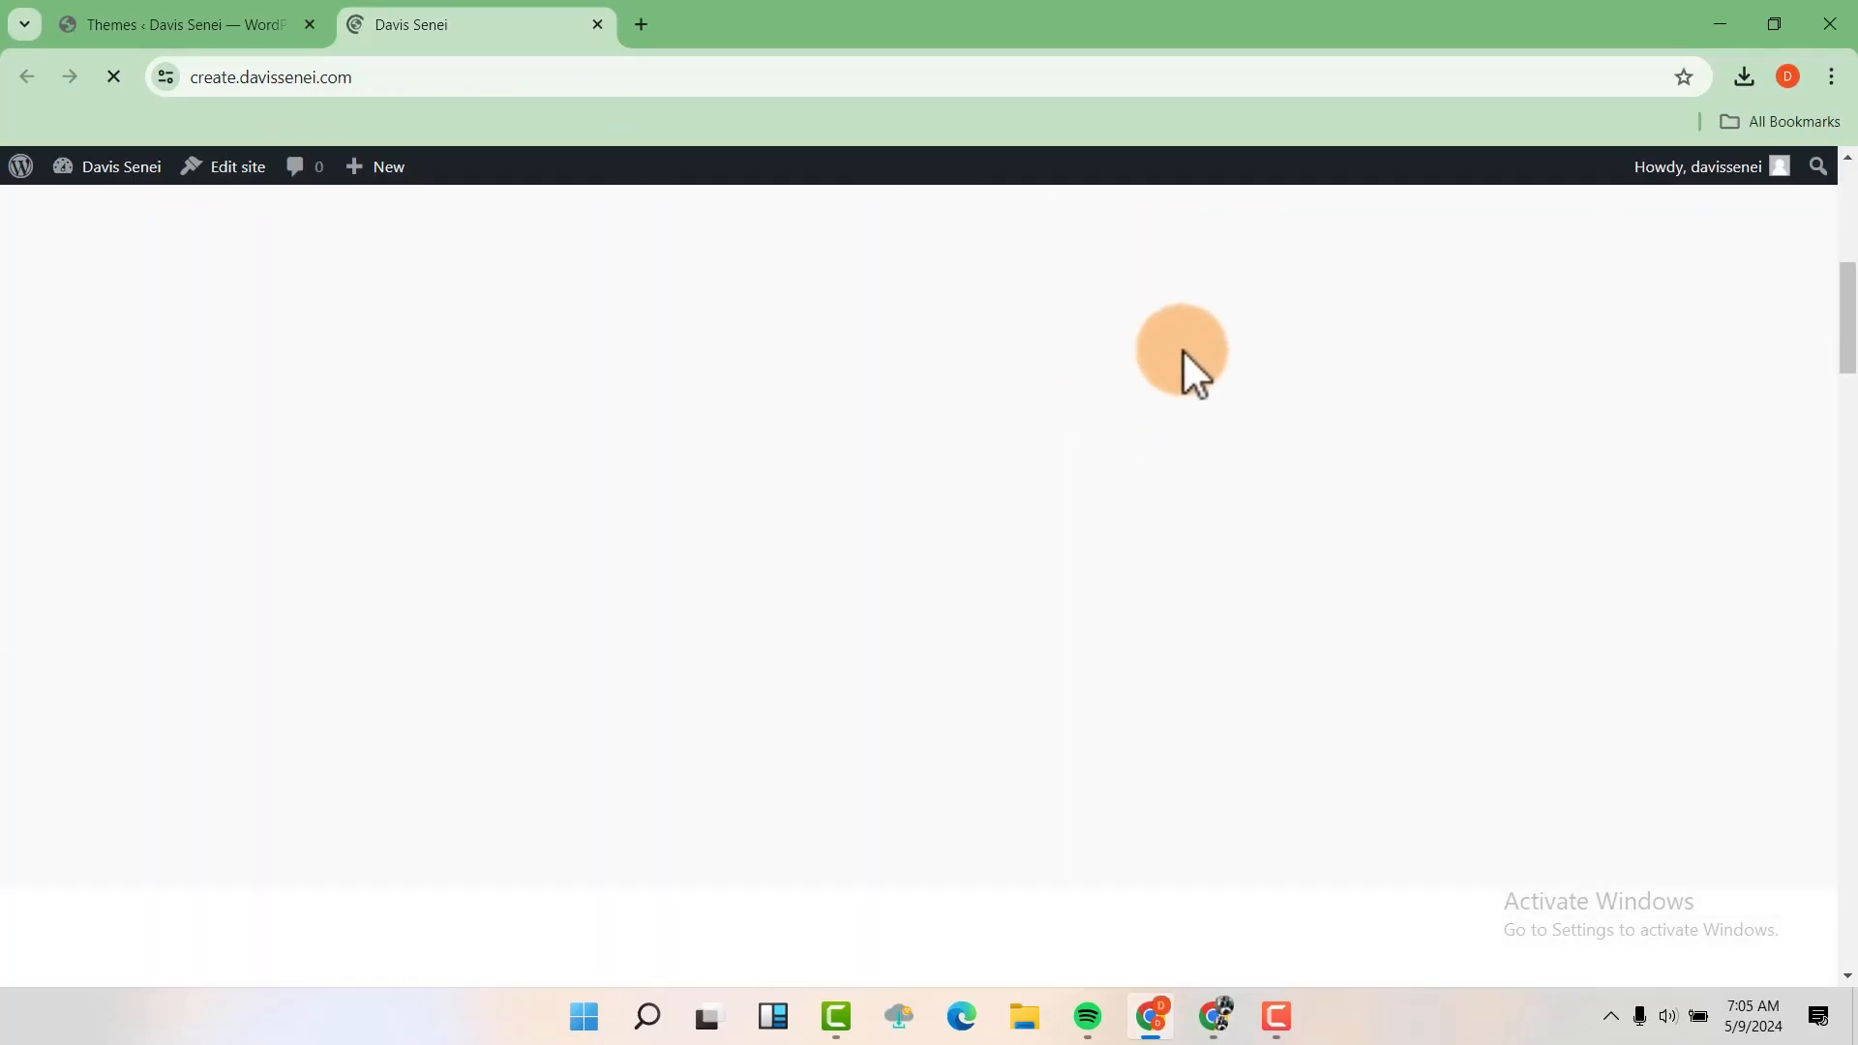
pyautogui.scroll(6, 1182, 351)
pyautogui.scroll(-1, 1183, 351)
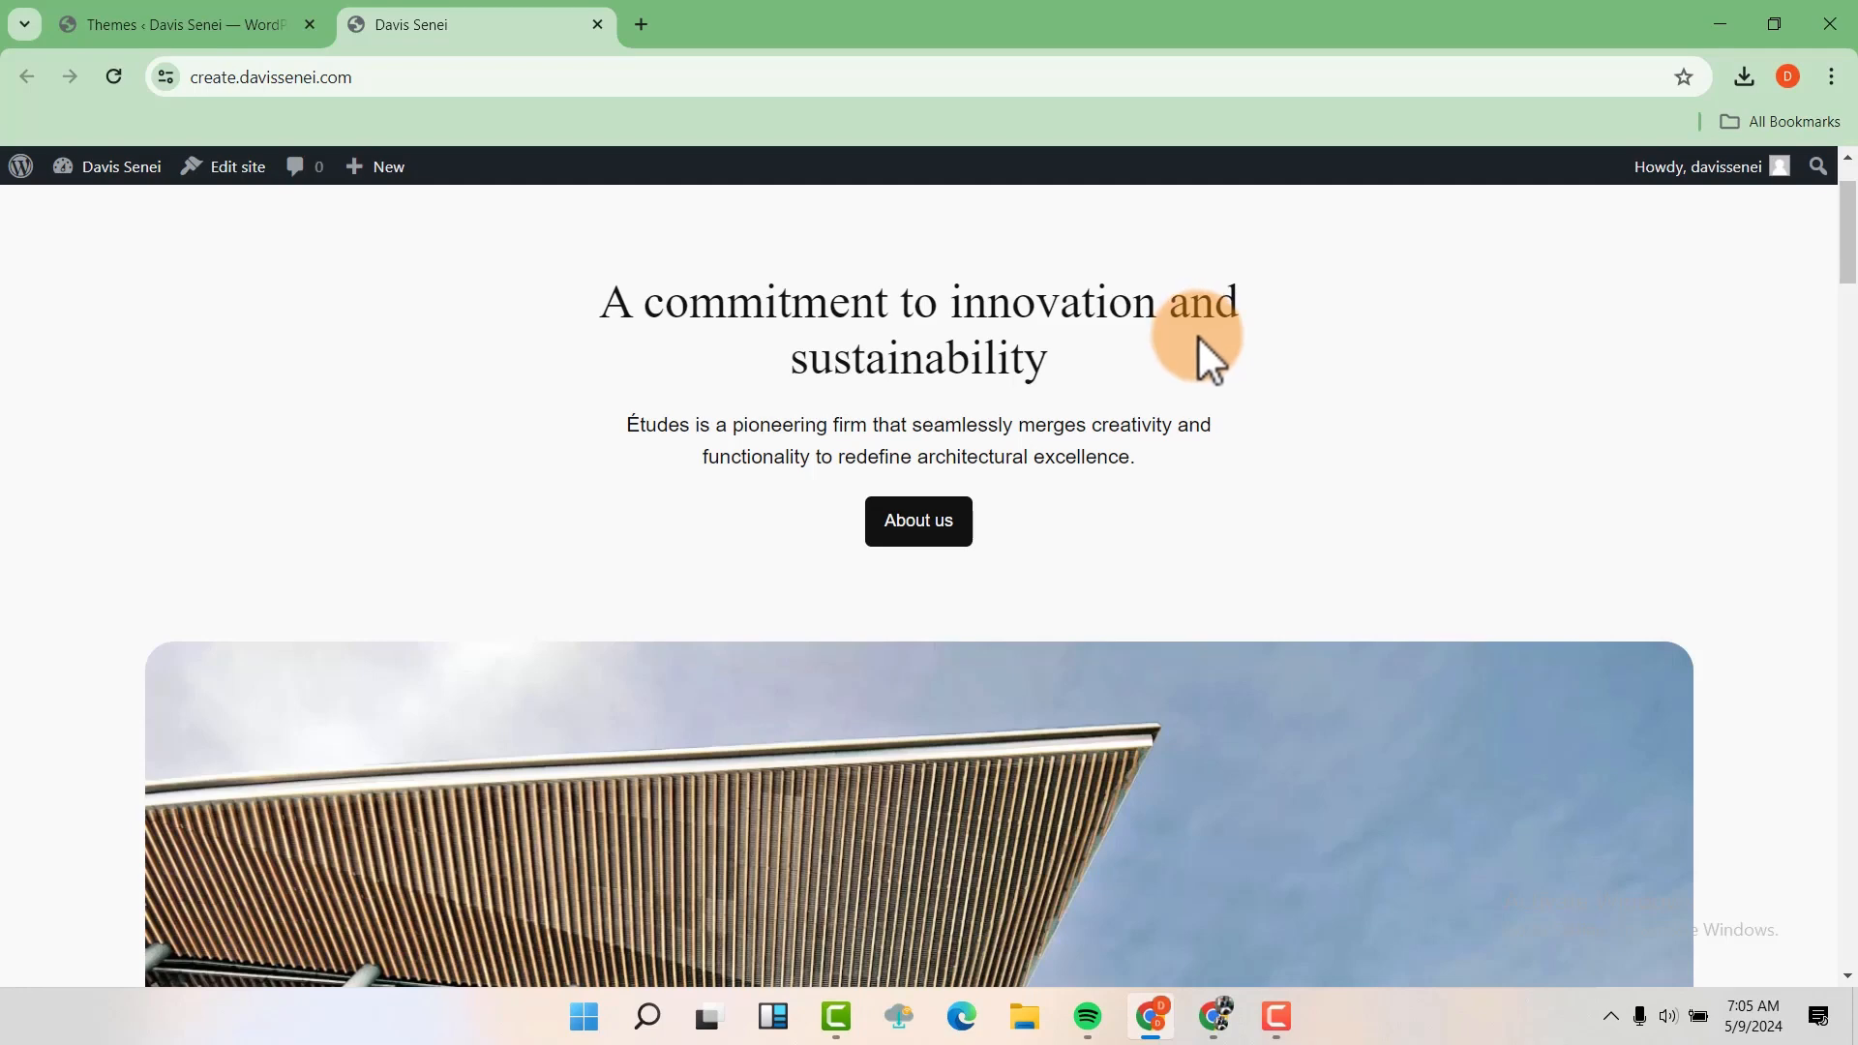
# In the WordPress general settings, set the site title to "Taste And Feel" and the tagline to "Where Every Bite Tells a Story"
pyautogui.hotkey('ctrl', 'shift', 'Tab')
pyautogui.moveTo(101, 721)
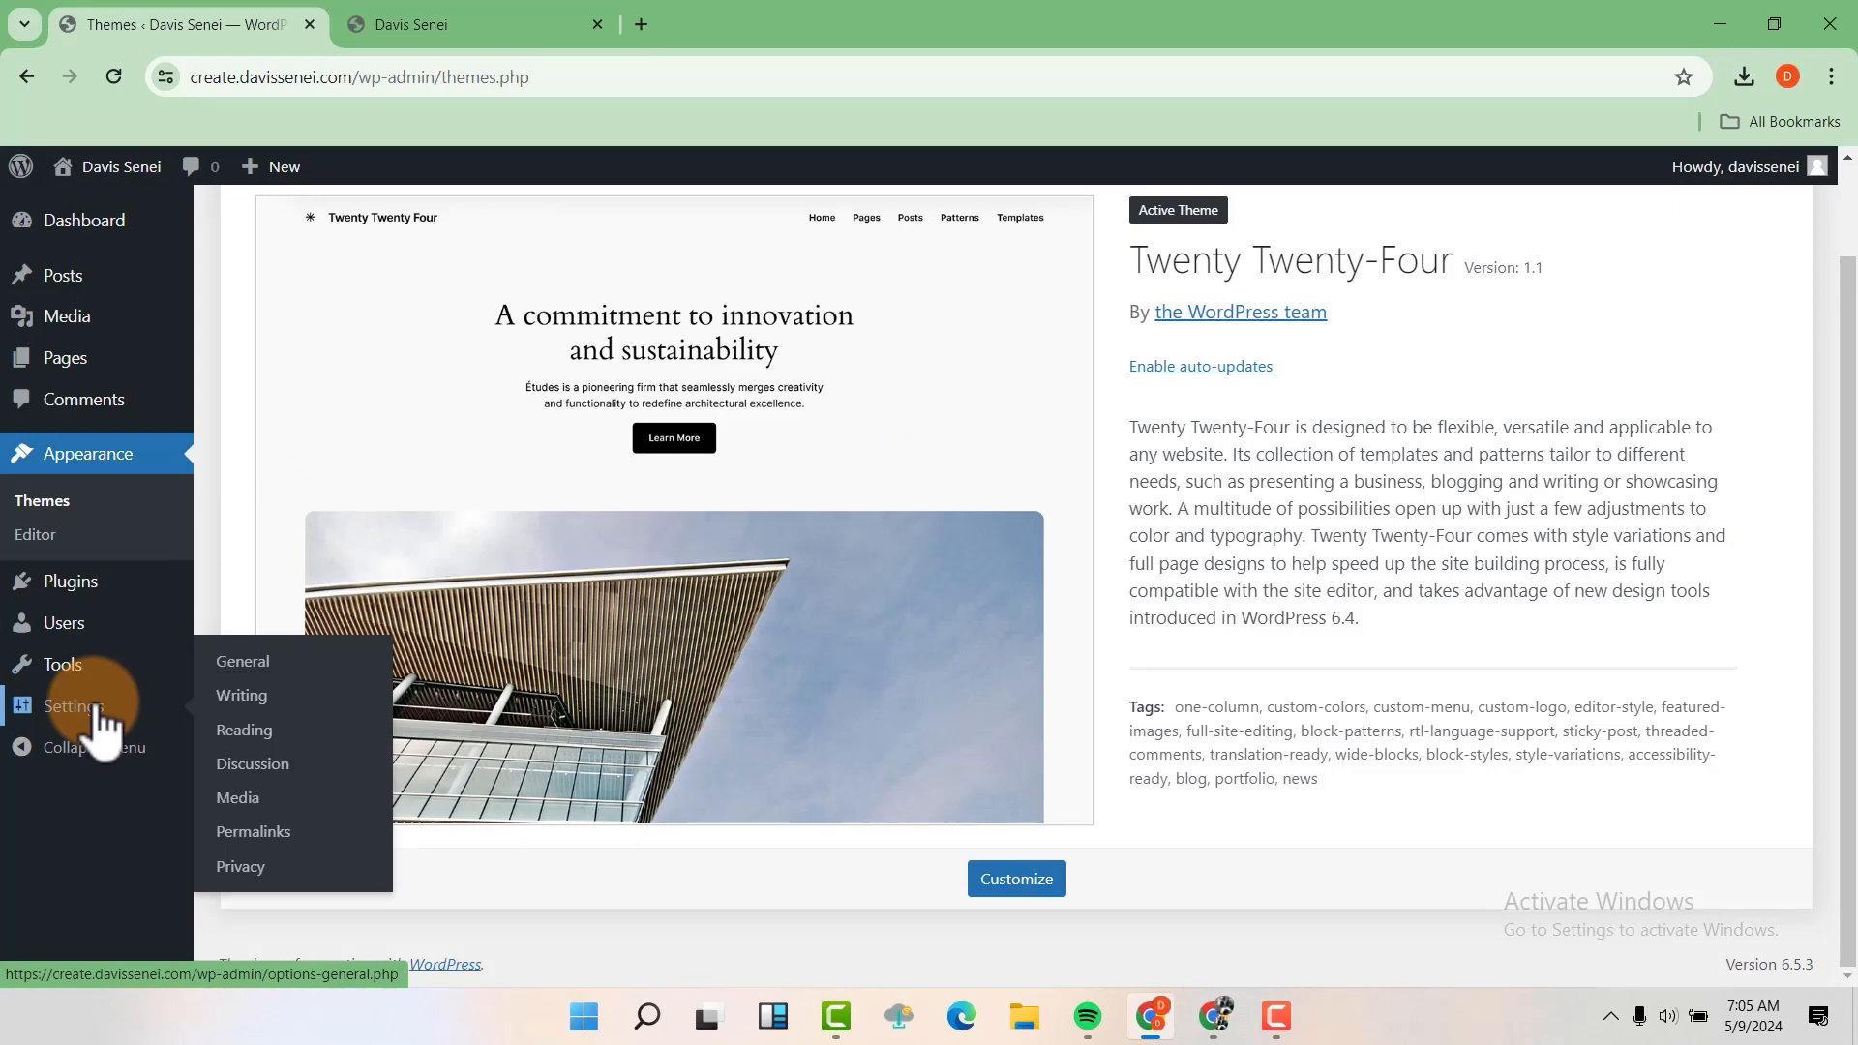
pyautogui.click(102, 721)
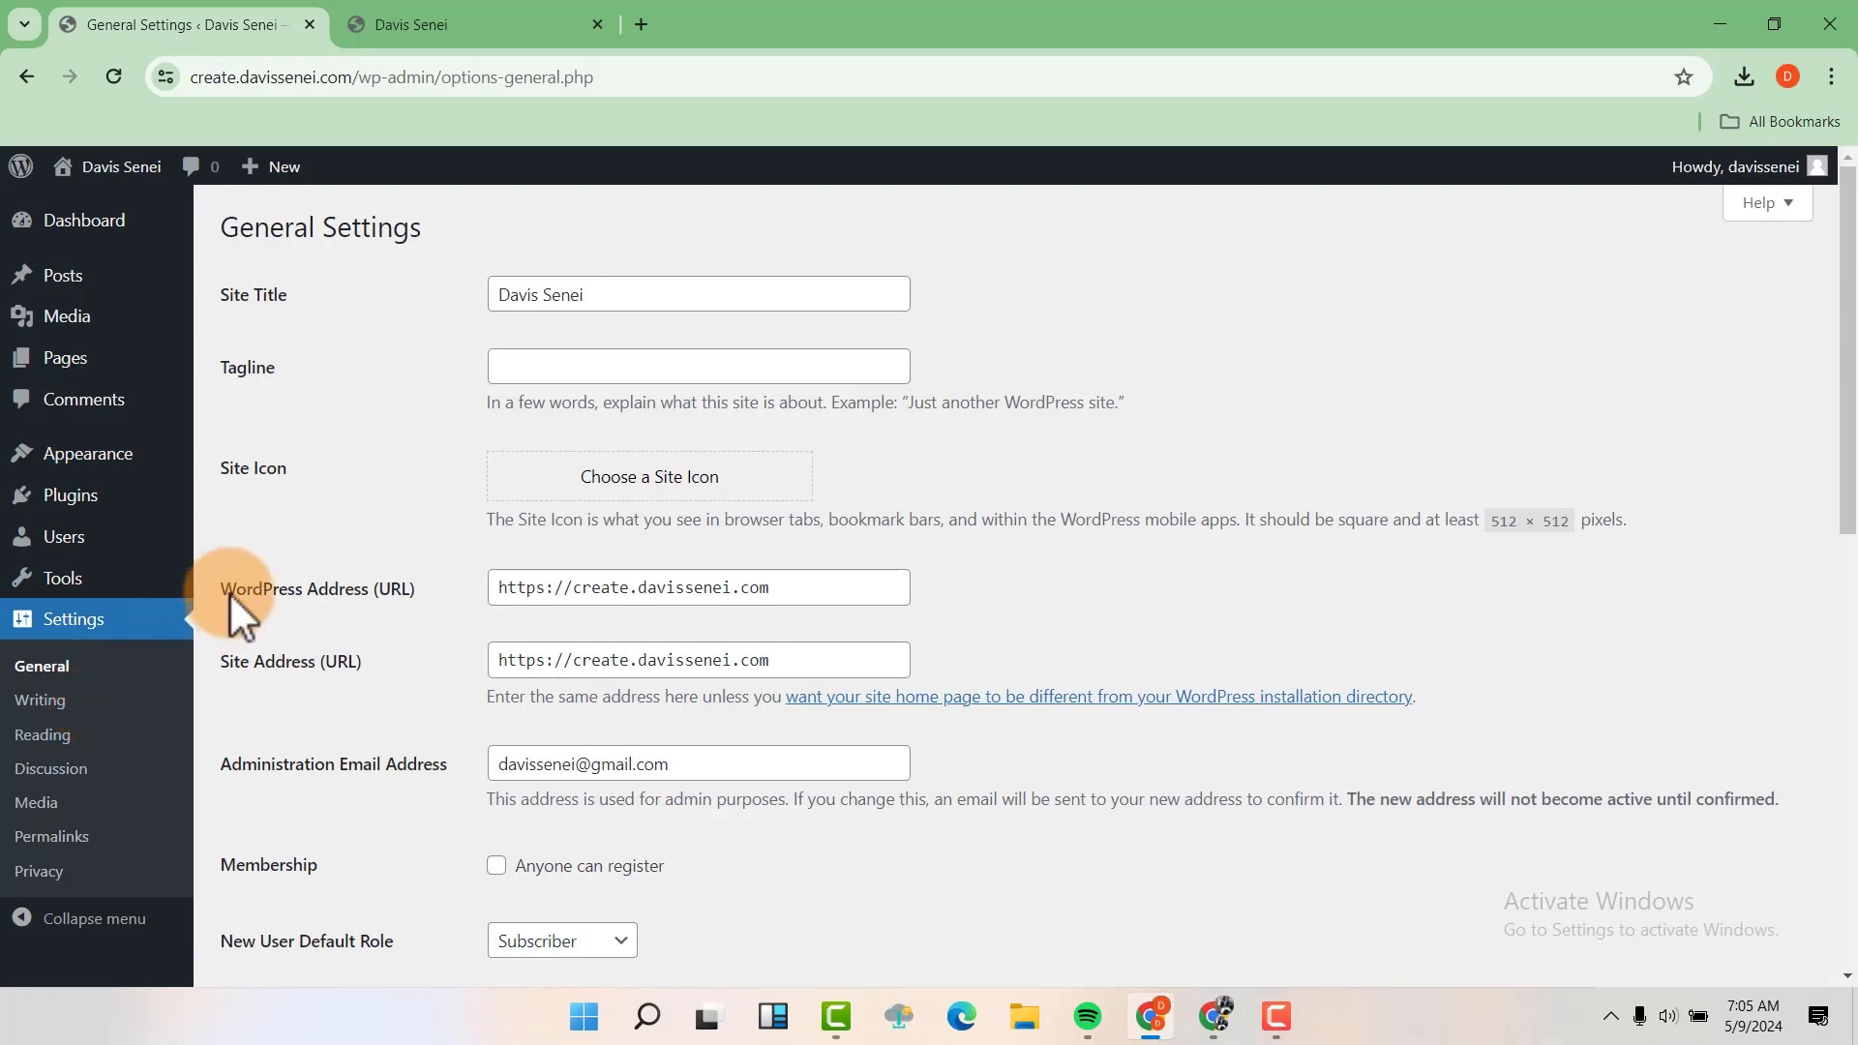
pyautogui.moveTo(586, 302); pyautogui.dragTo(453, 313)
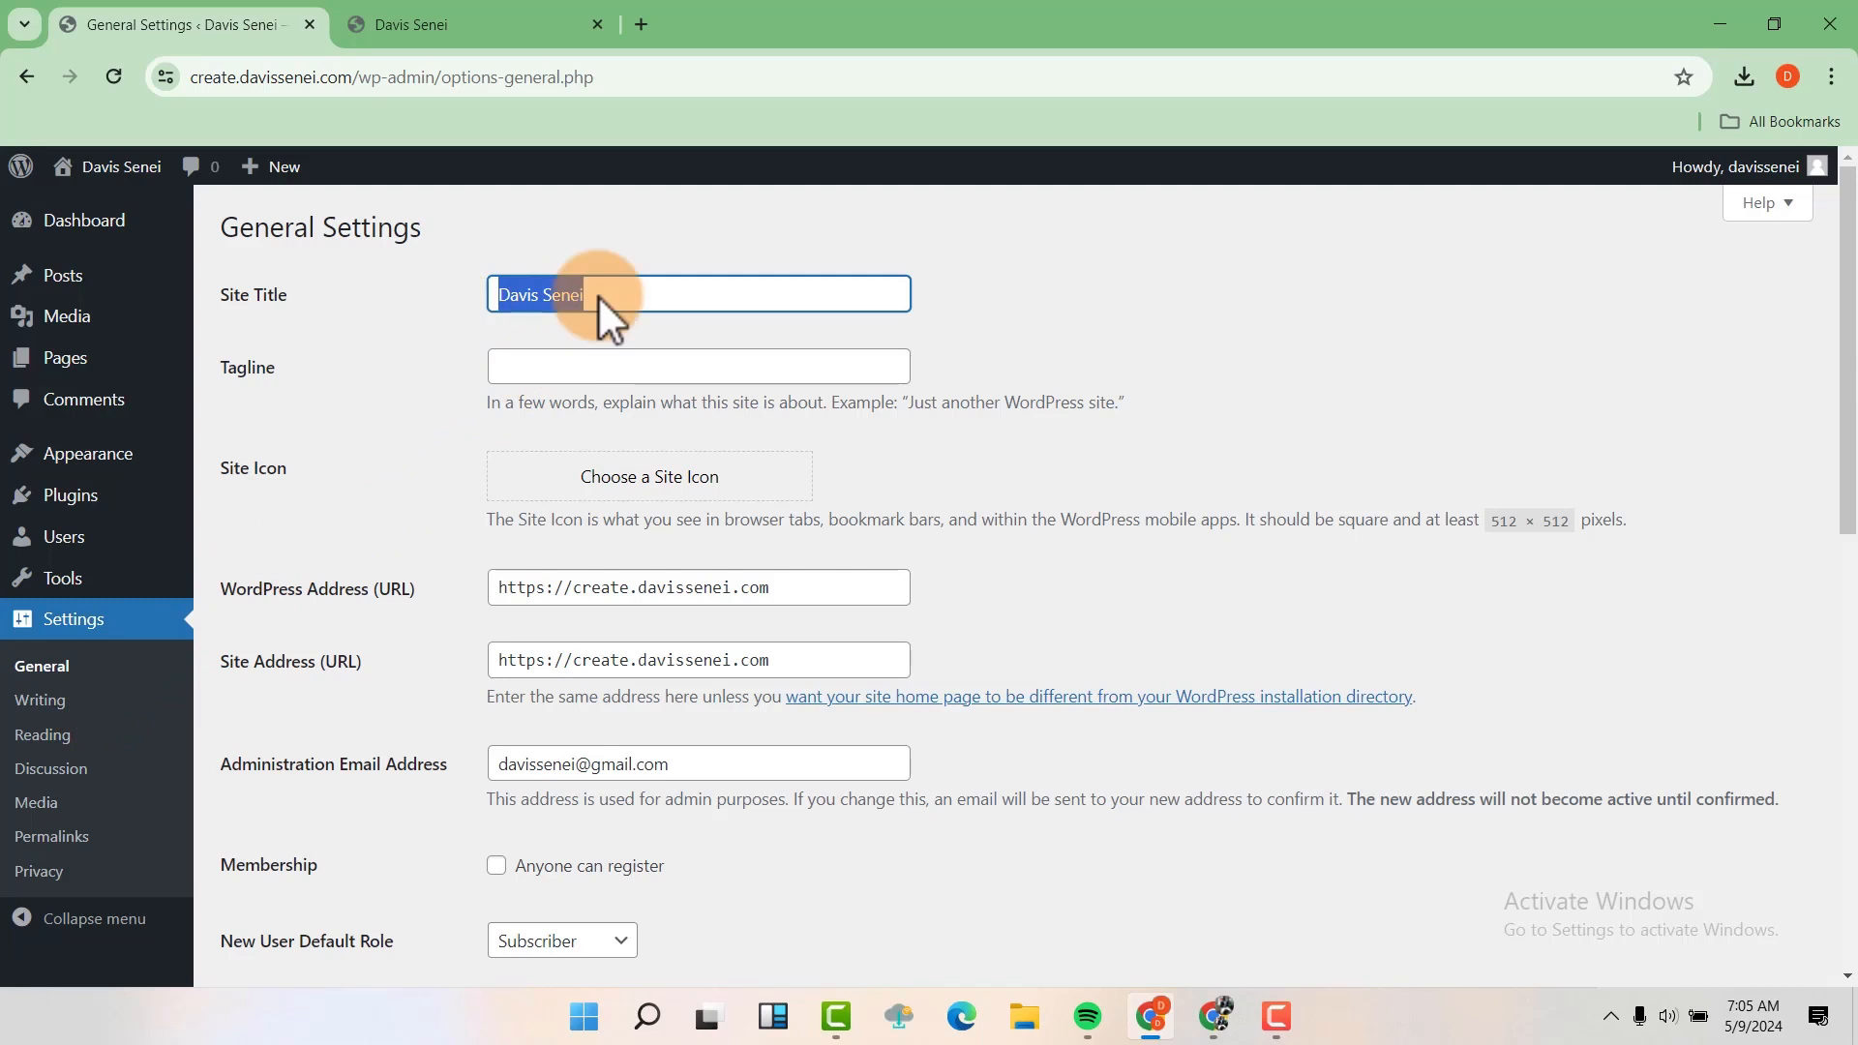
pyautogui.write('Tech')
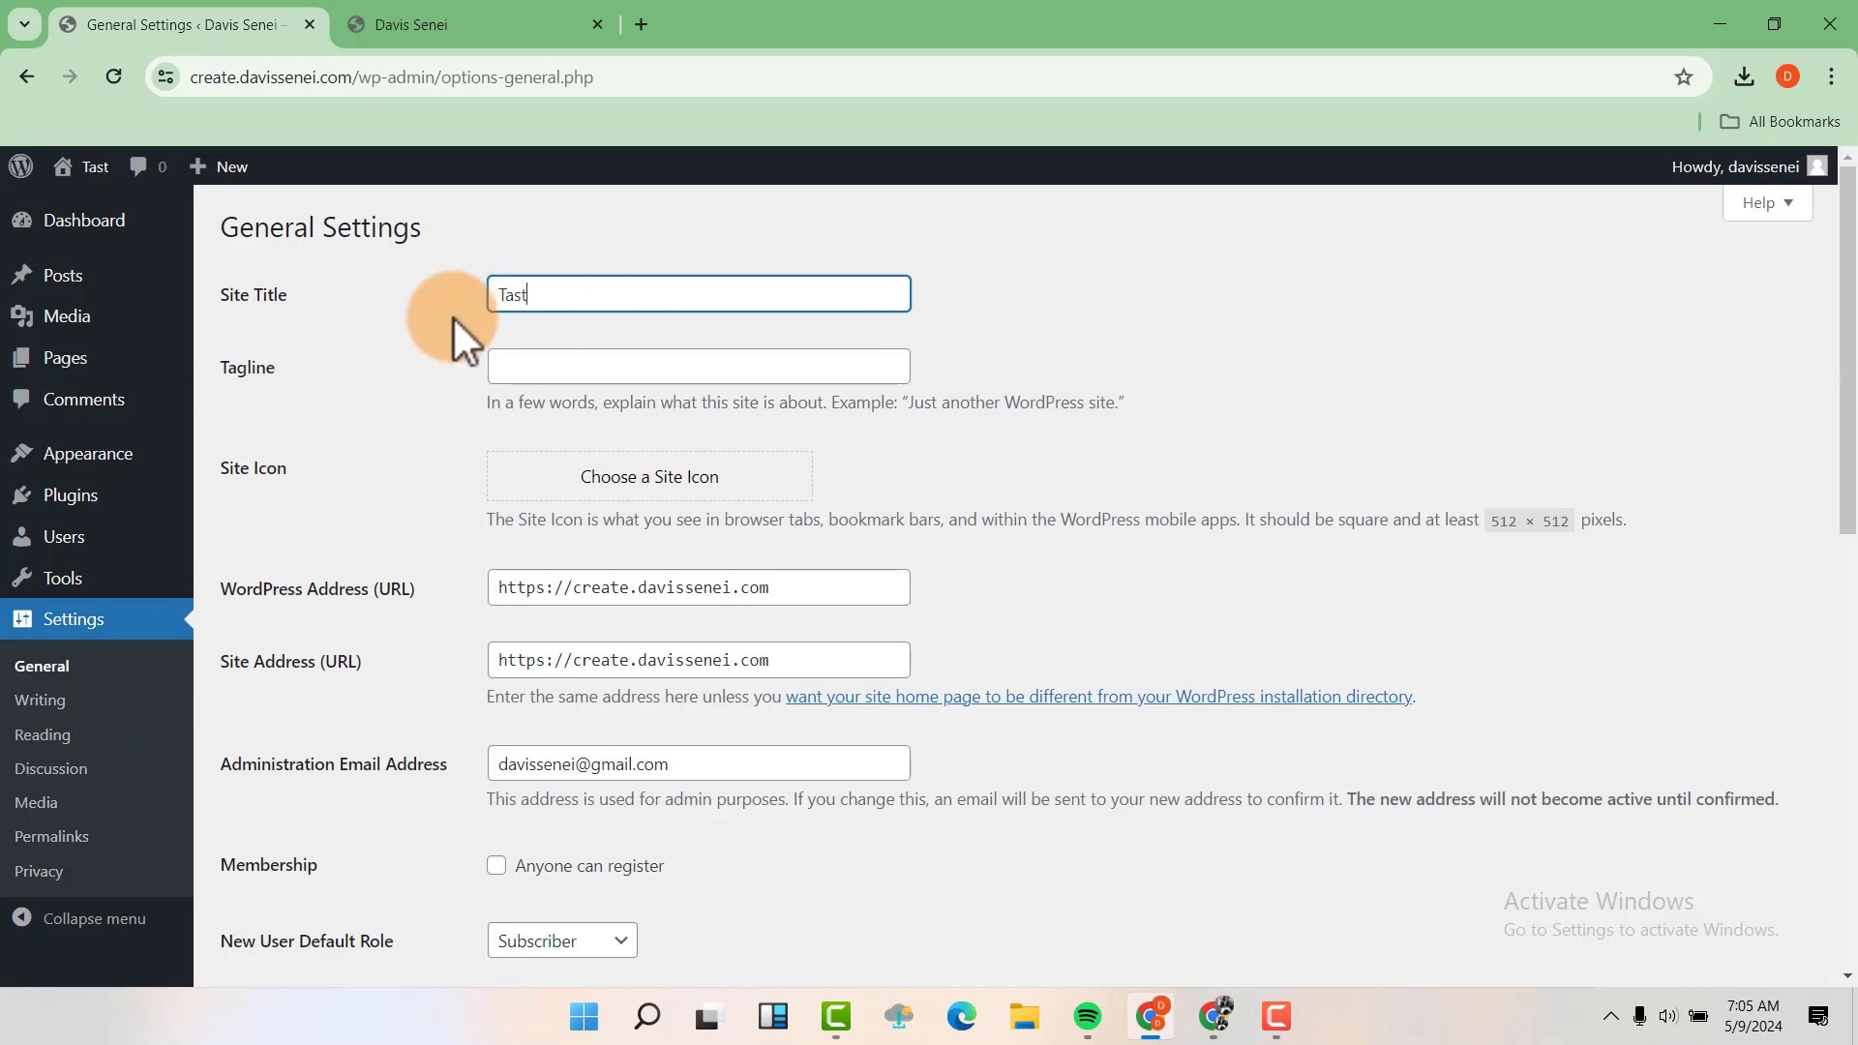
pyautogui.press('BackSpace')
pyautogui.press('BackSpace')
pyautogui.press('BackSpace')
pyautogui.write('aste And Feel')
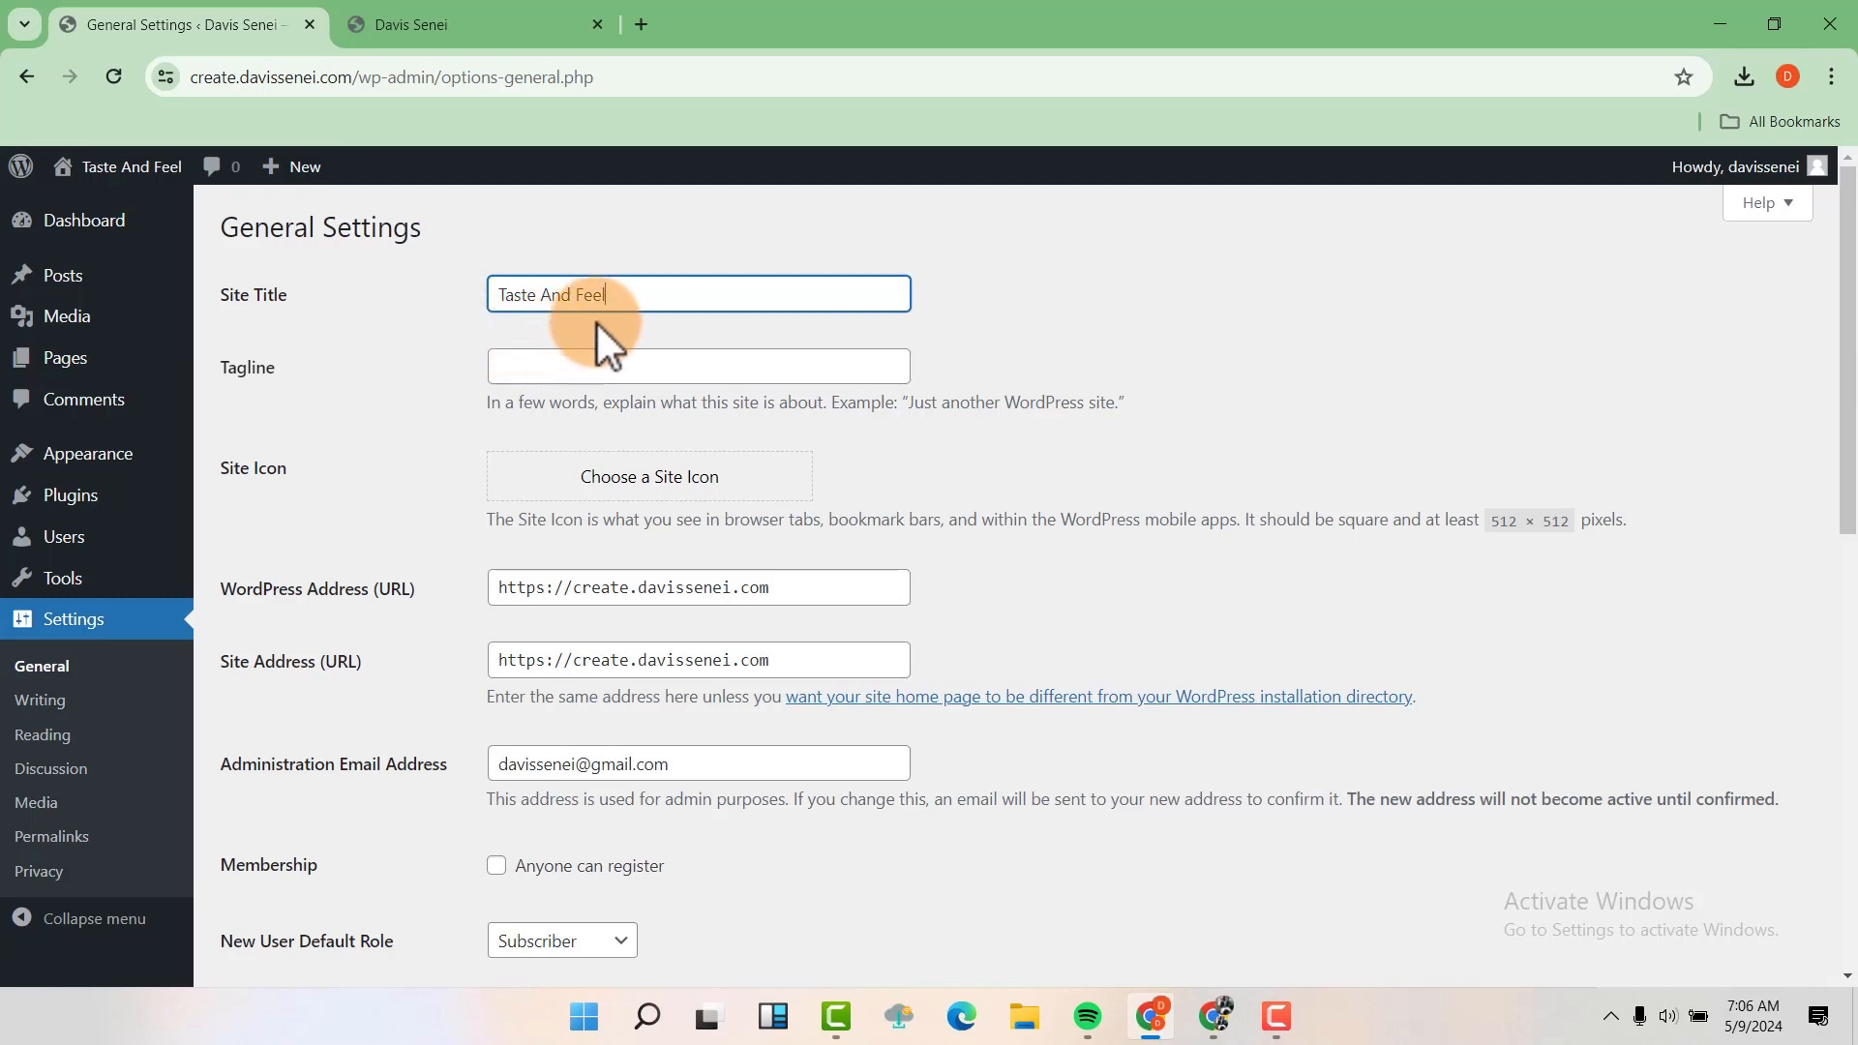
pyautogui.click(524, 369)
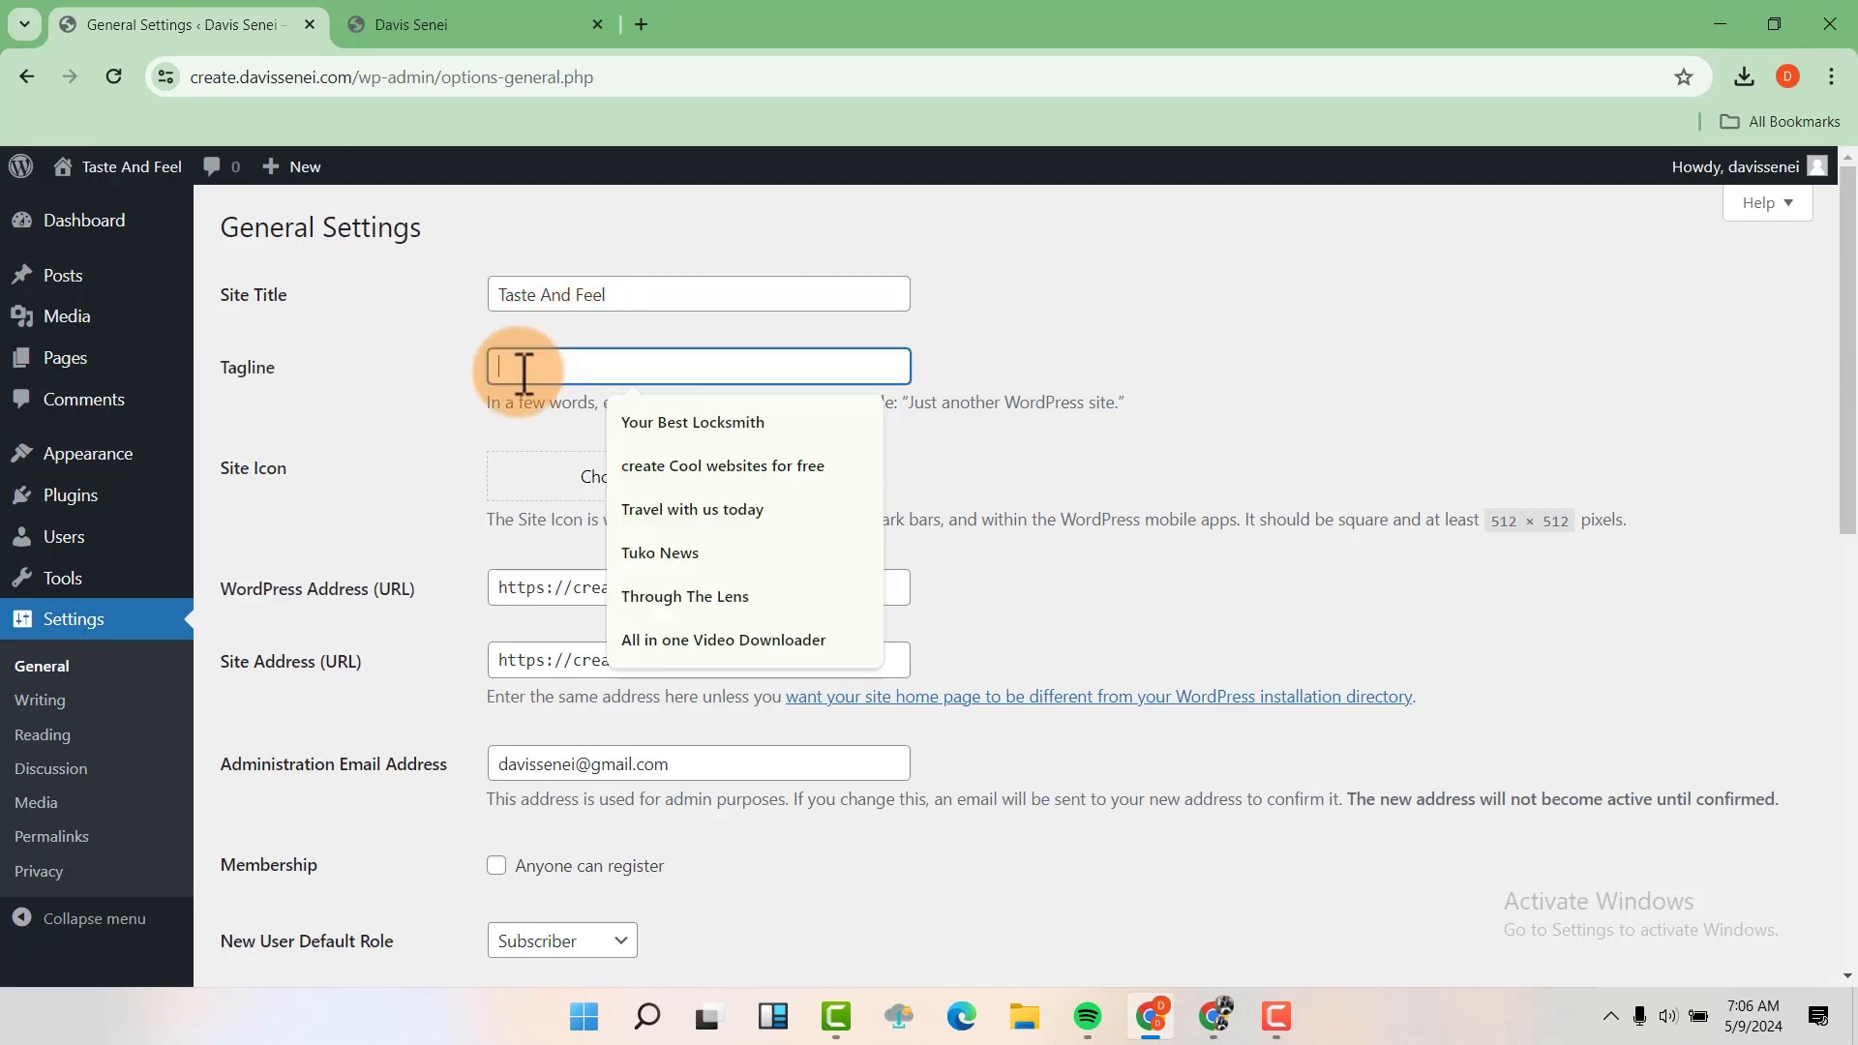
pyautogui.rightClick(523, 369)
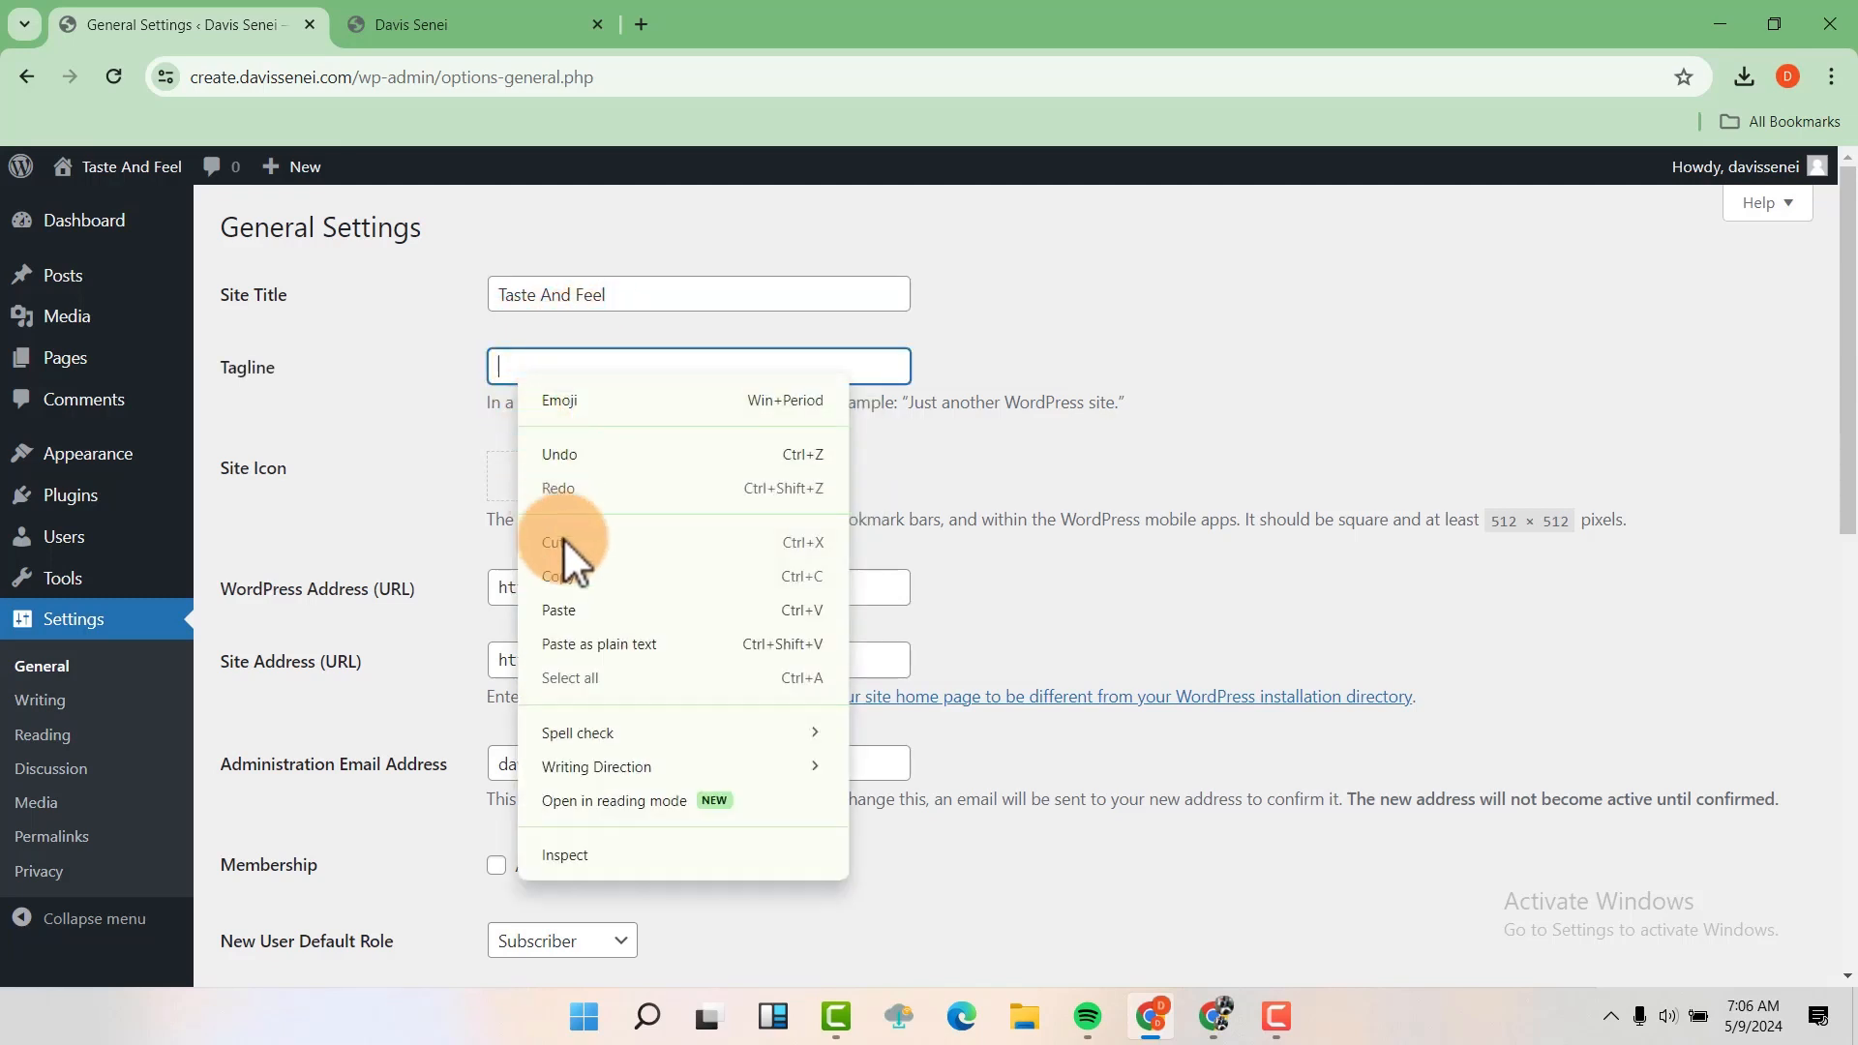
pyautogui.click(583, 609)
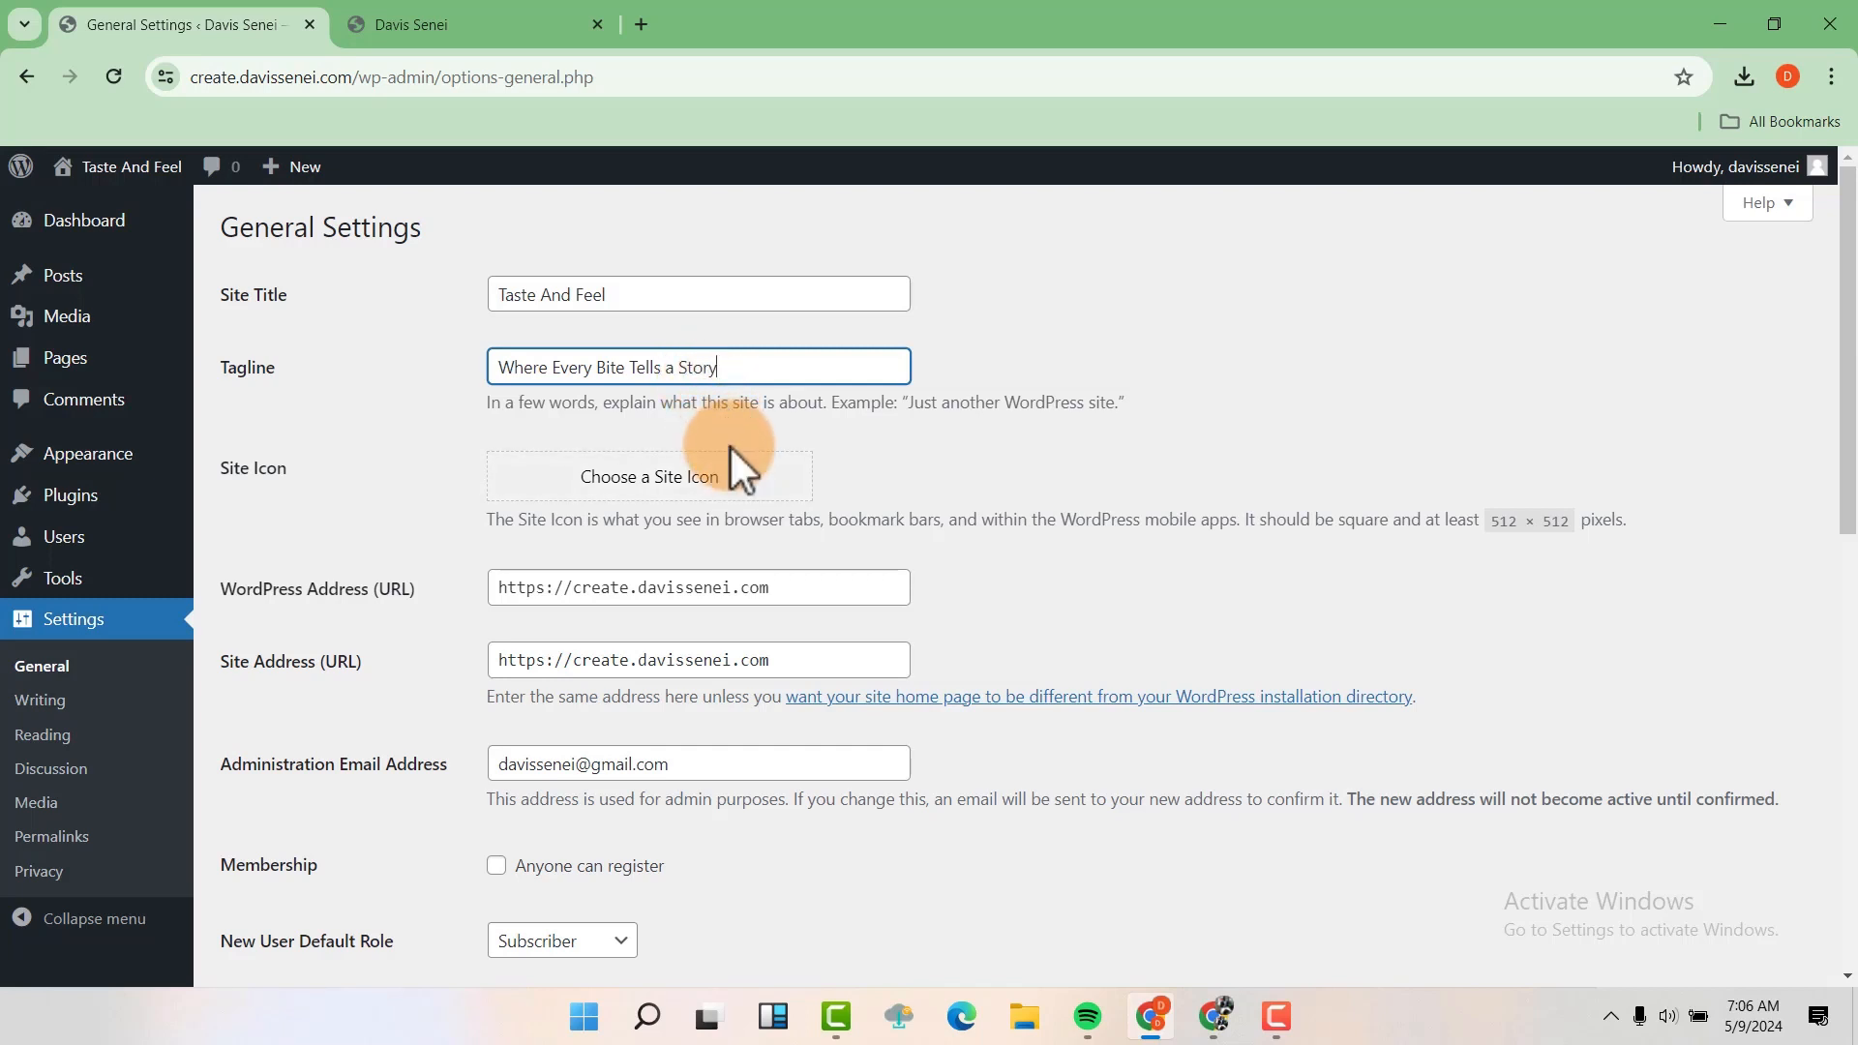
# Allow anyone to register, set the timezone to UTC+3, and save the general settings
pyautogui.scroll(-4, 730, 445)
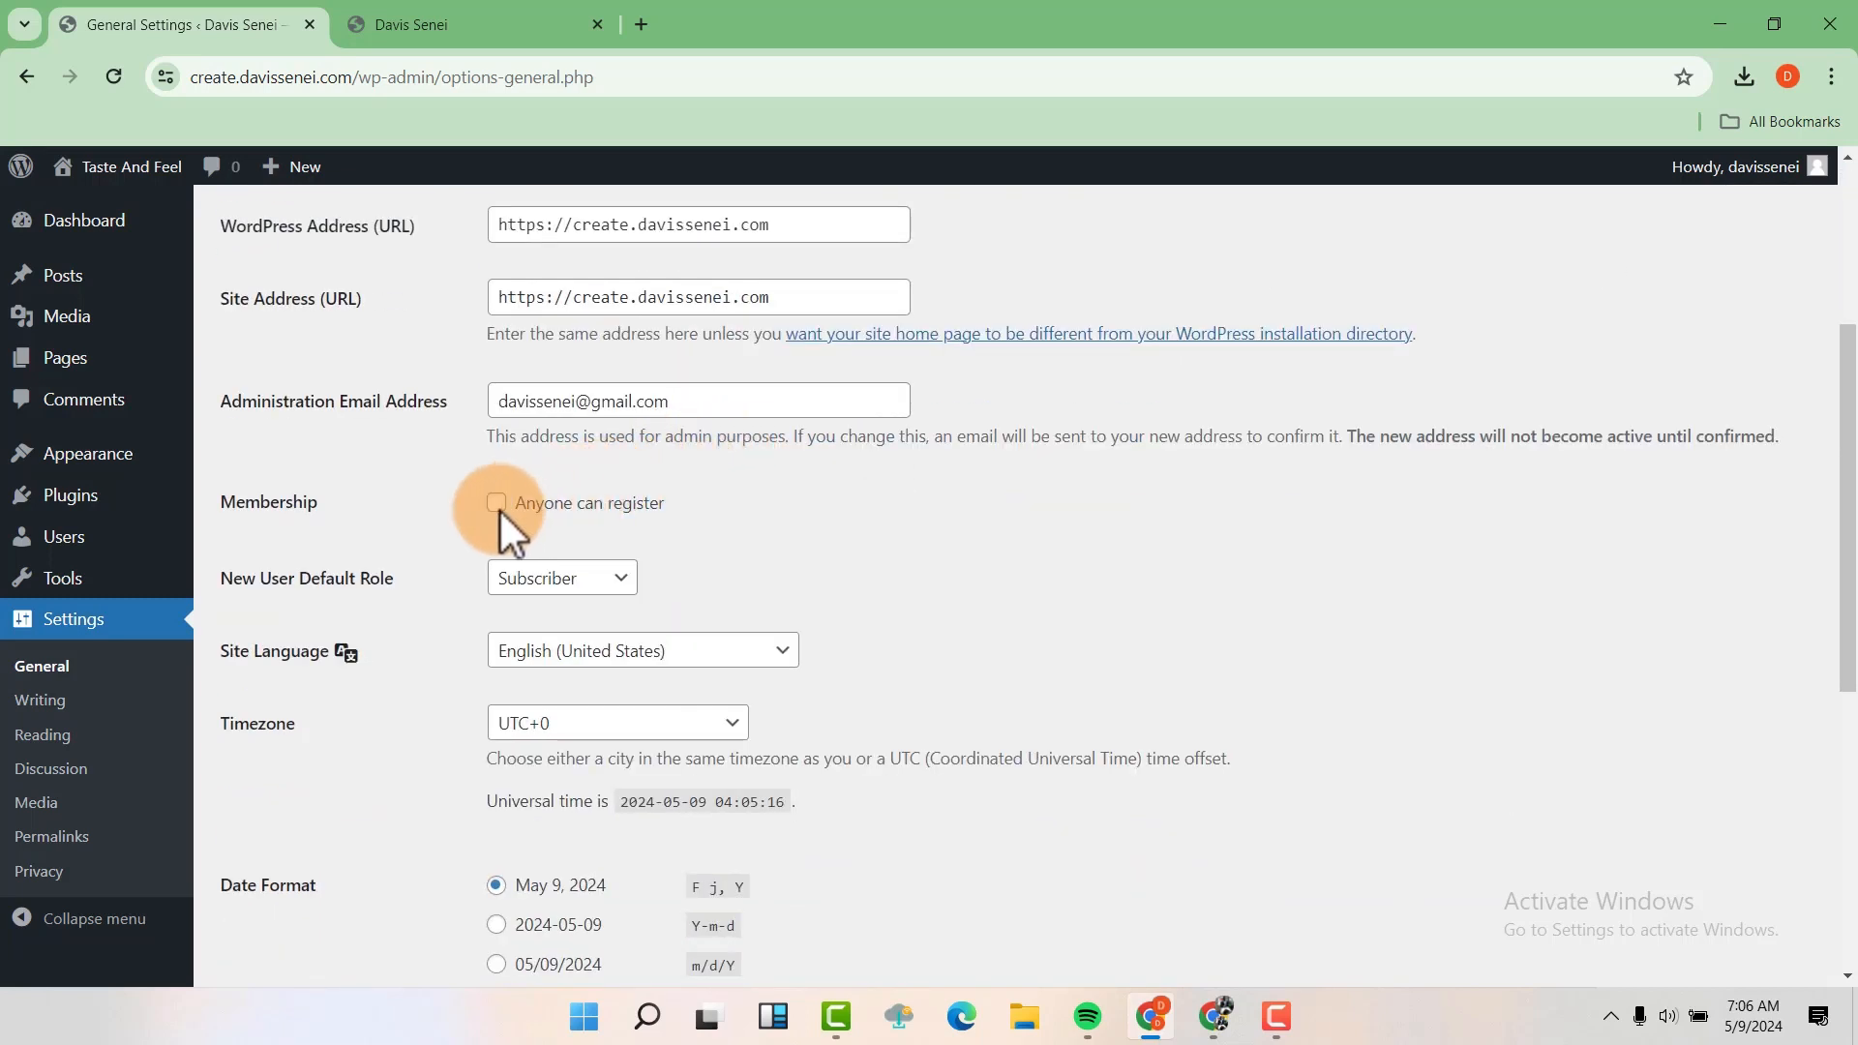
pyautogui.click(499, 505)
pyautogui.scroll(-5, 568, 448)
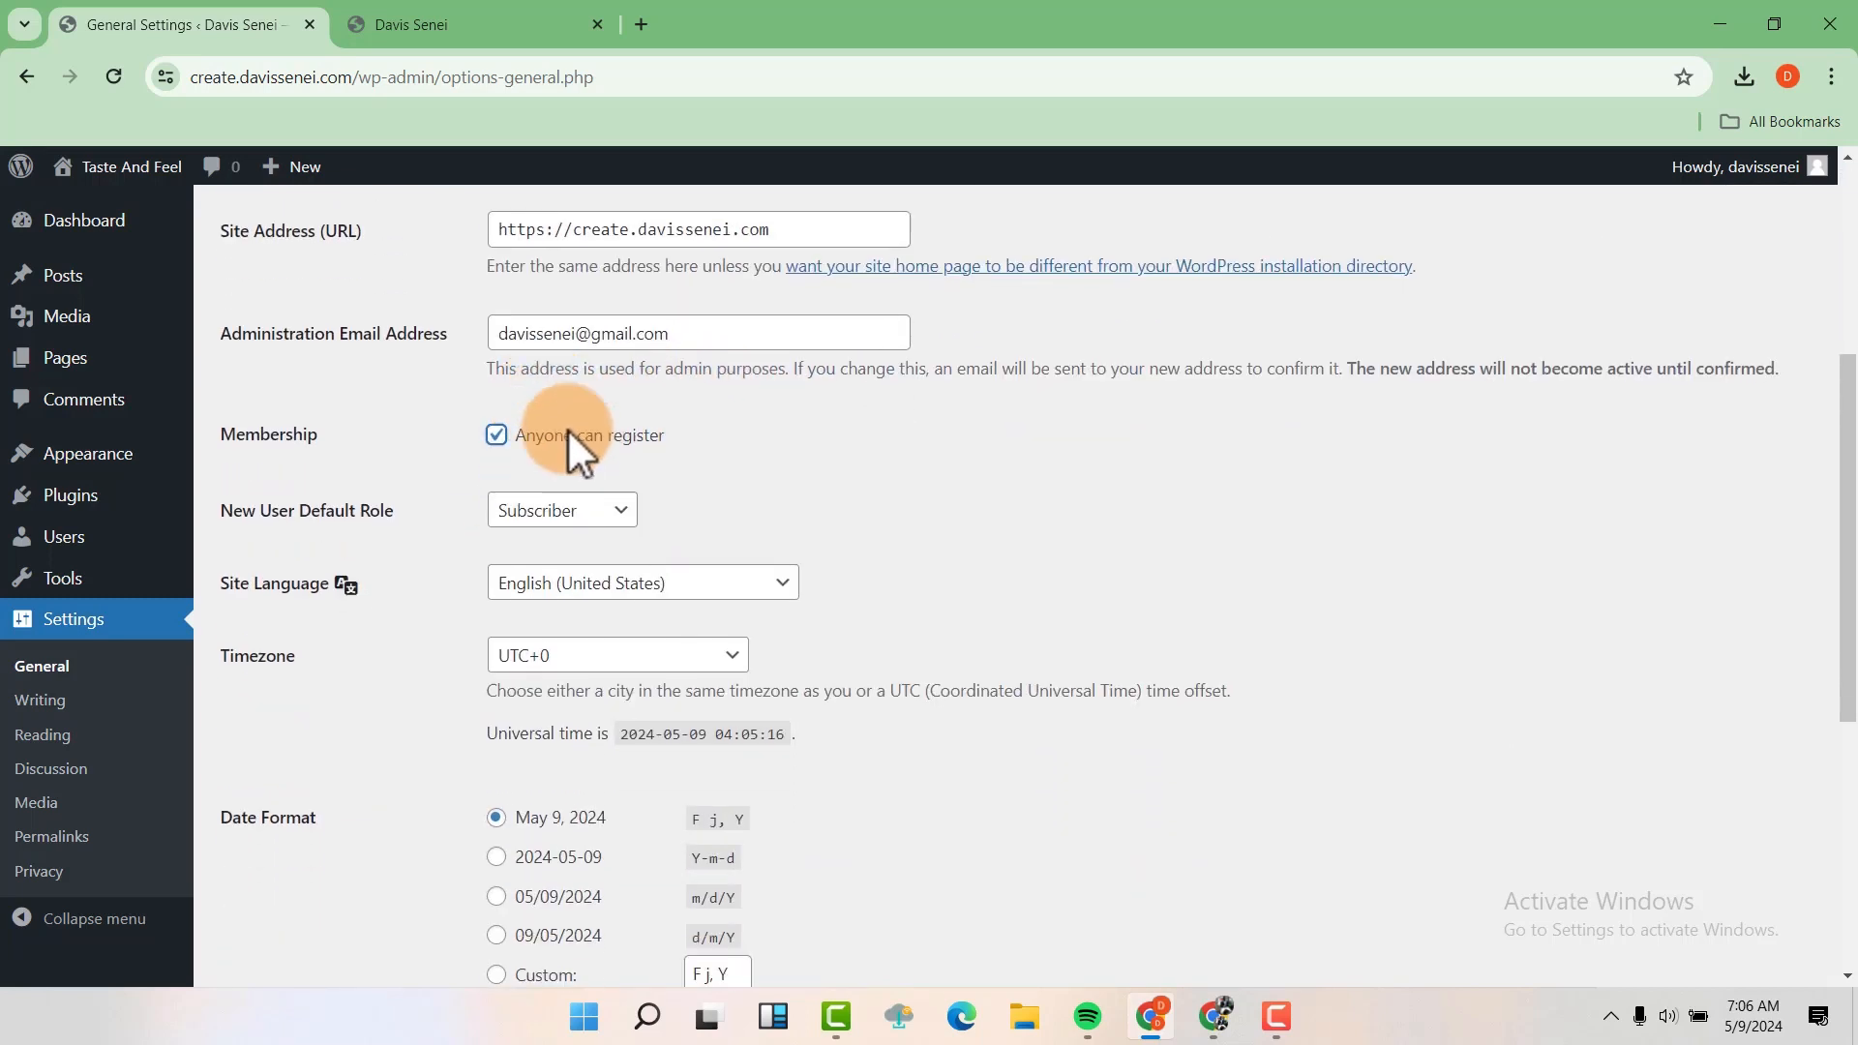
pyautogui.scroll(1, 608, 380)
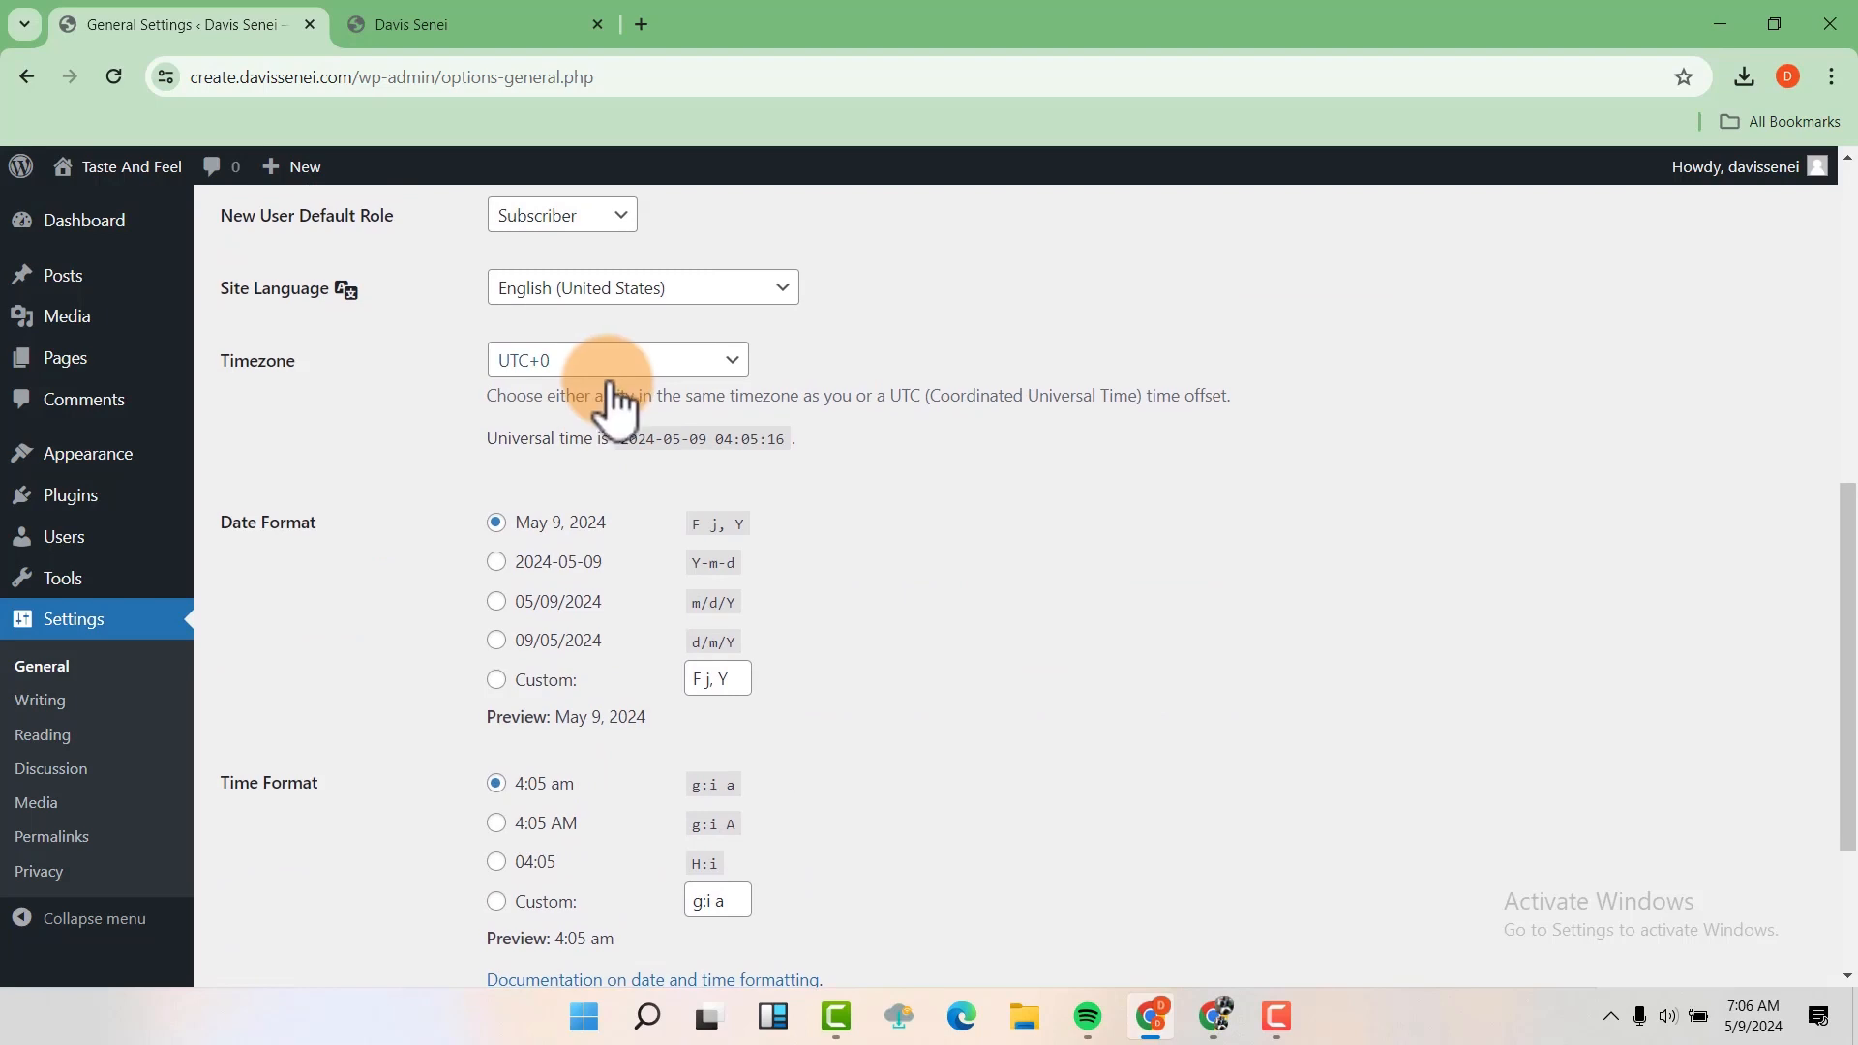
pyautogui.click(588, 368)
pyautogui.click(588, 373)
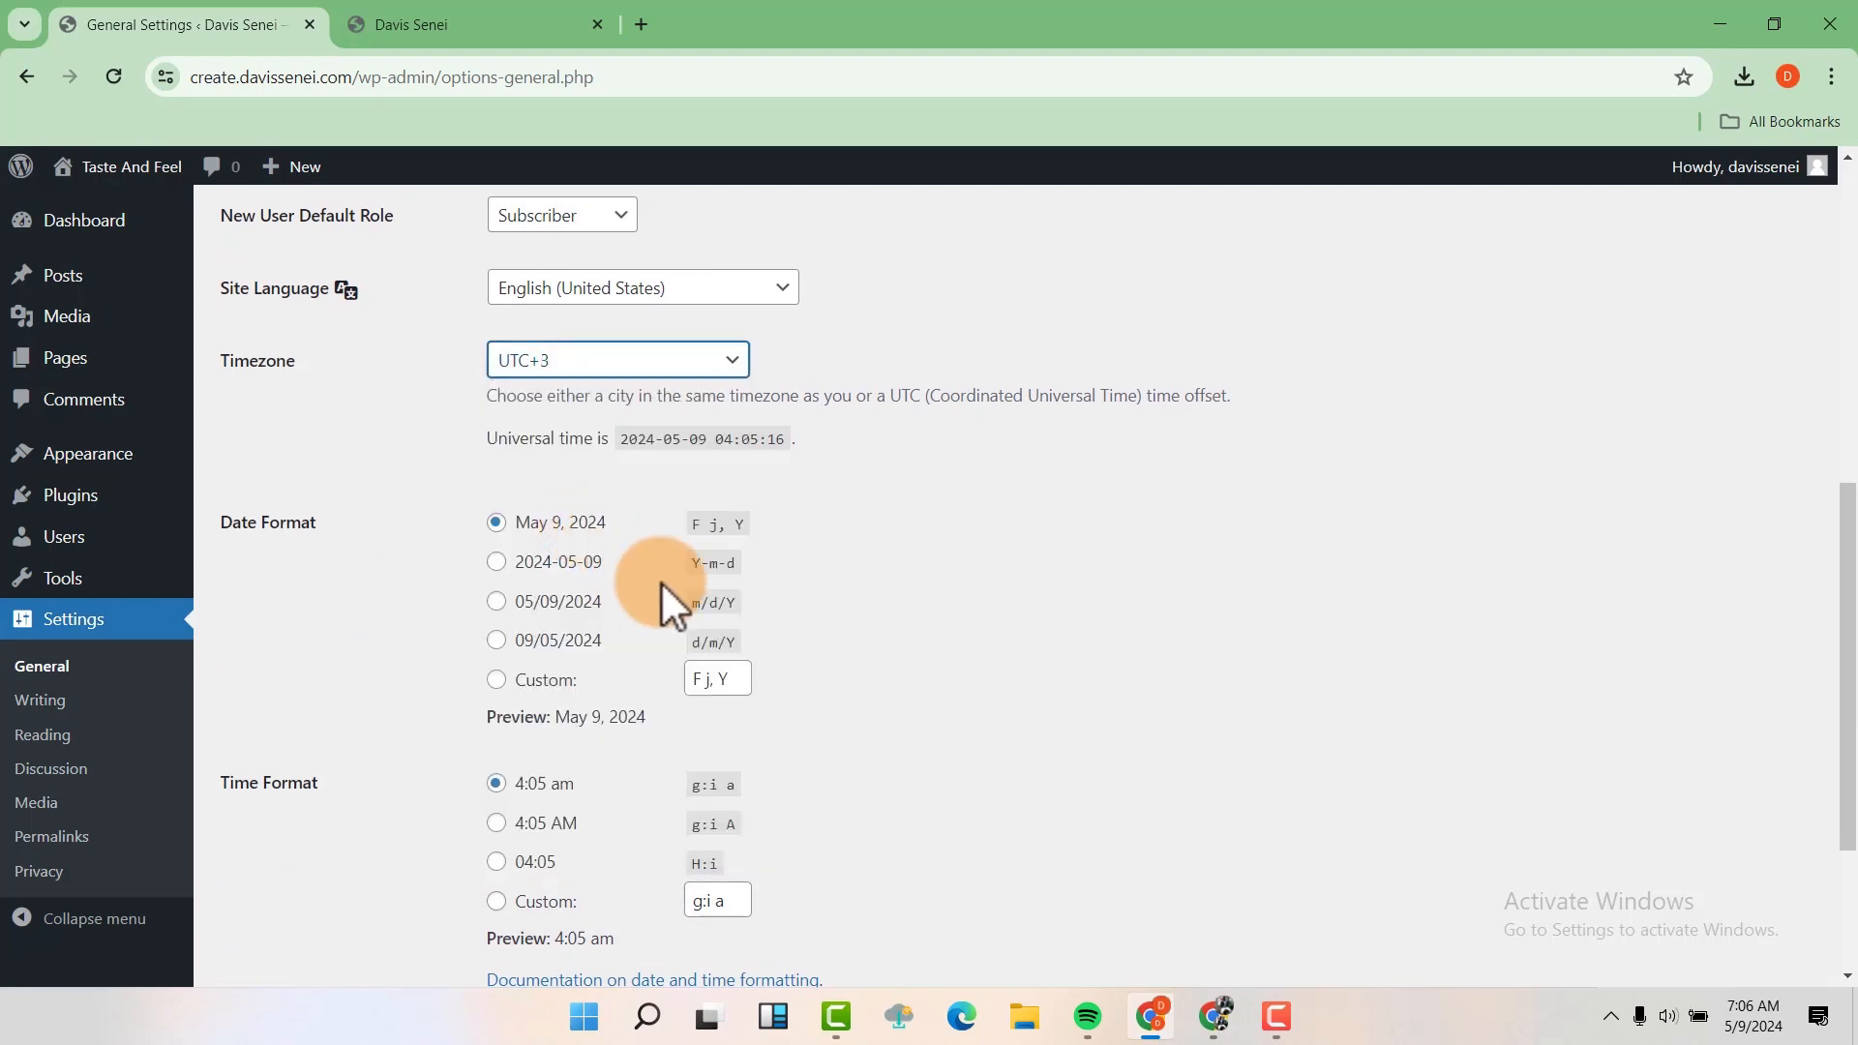
pyautogui.scroll(-3, 660, 581)
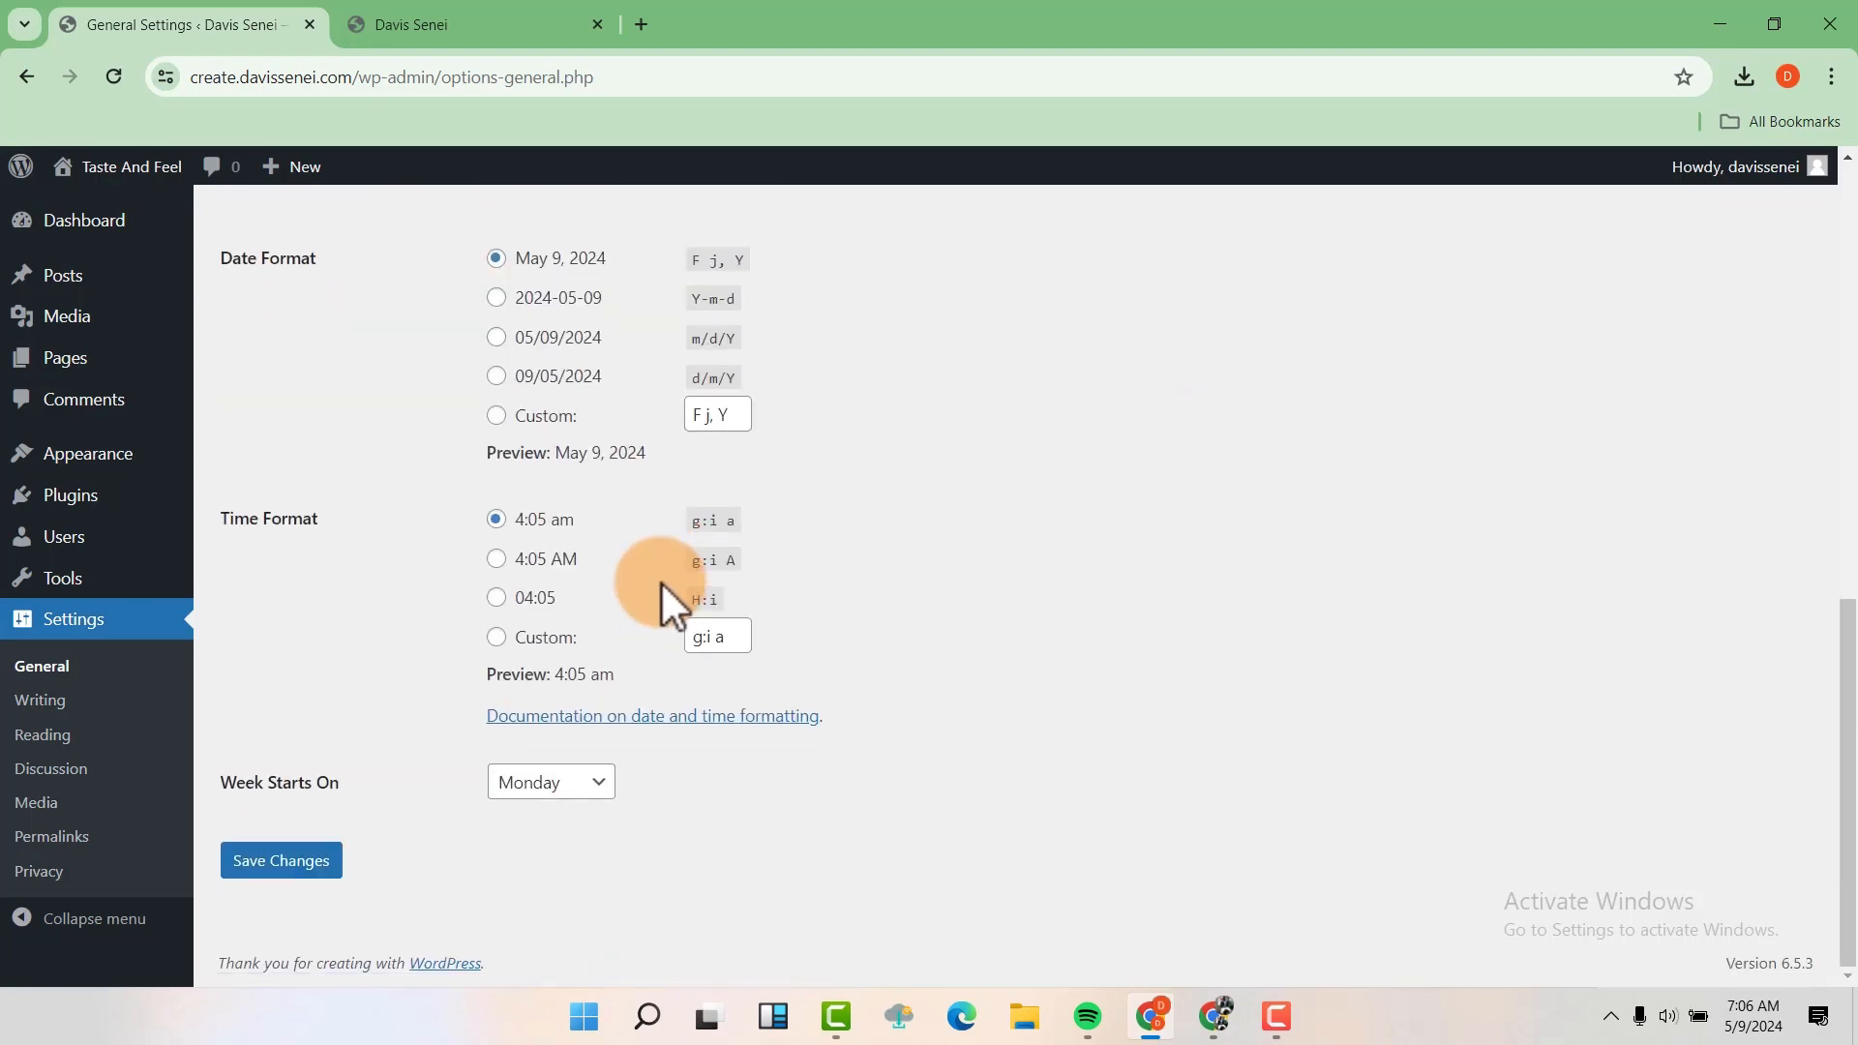
pyautogui.click(311, 871)
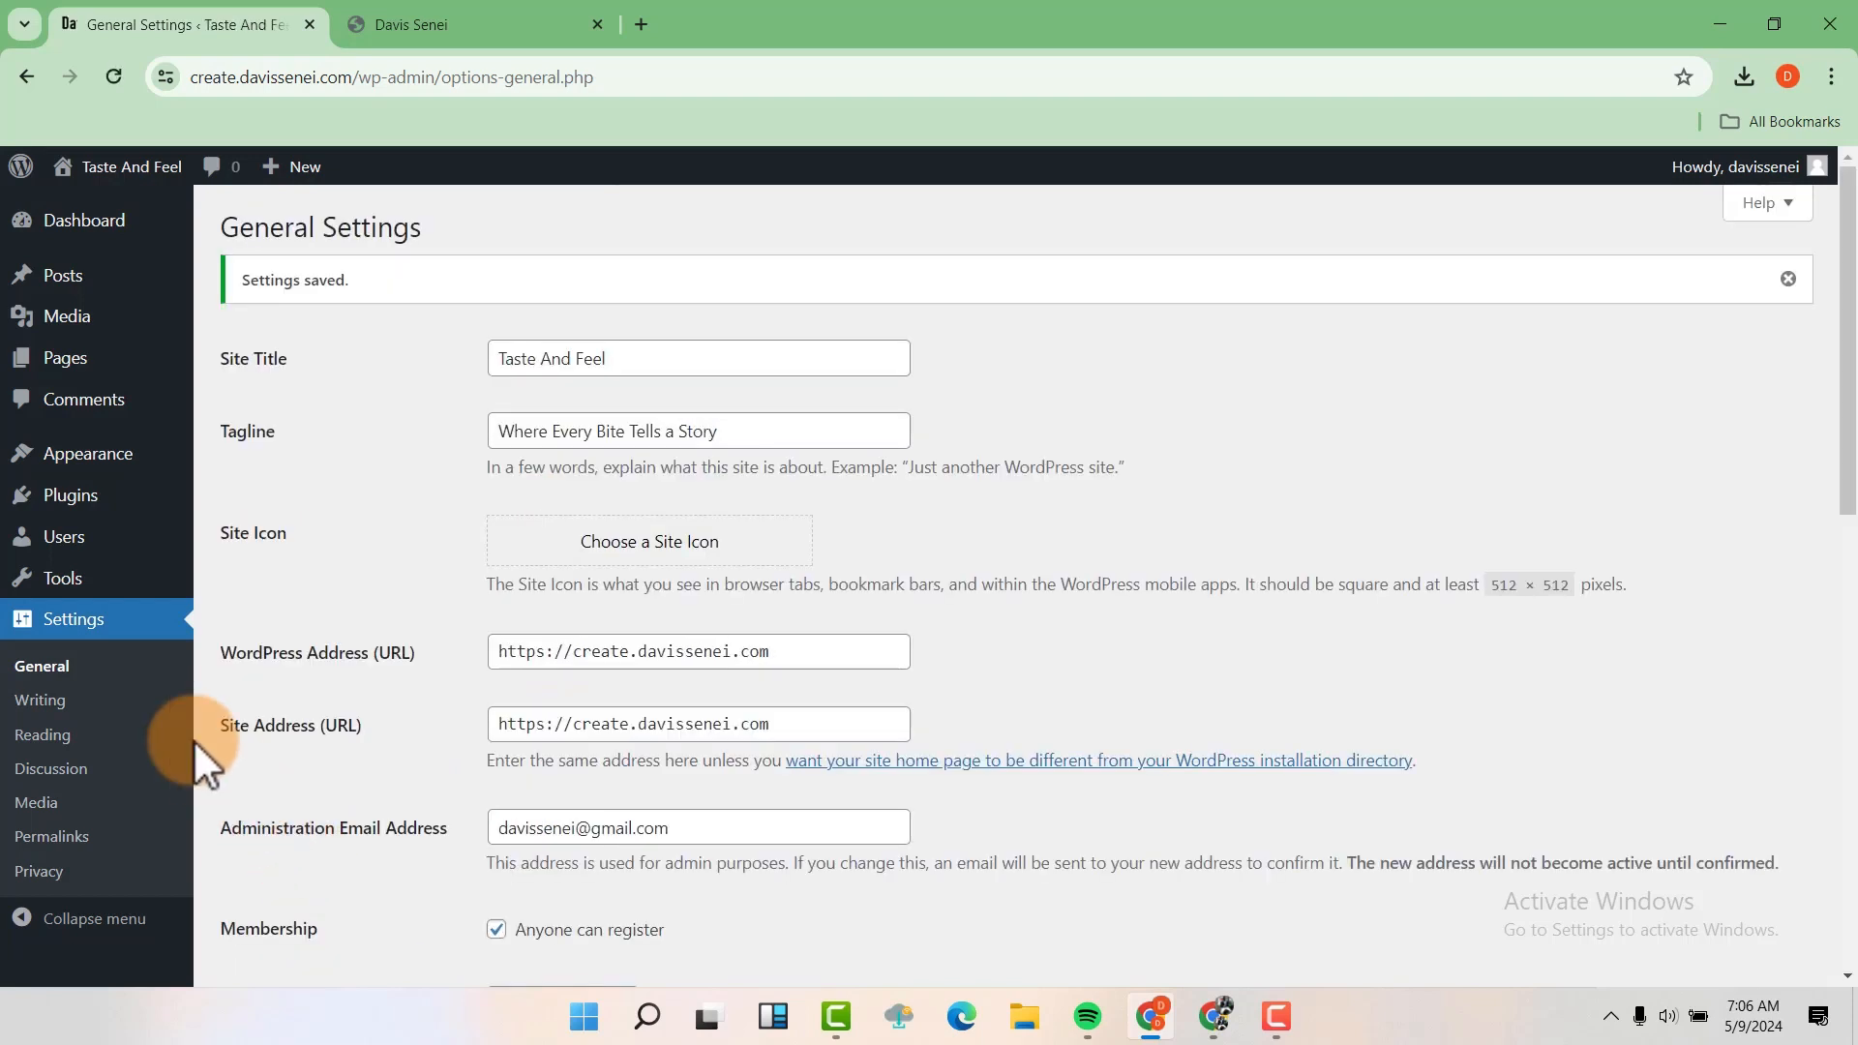
# Set the permalink structure to Post name and save the permalink settings
pyautogui.click(54, 837)
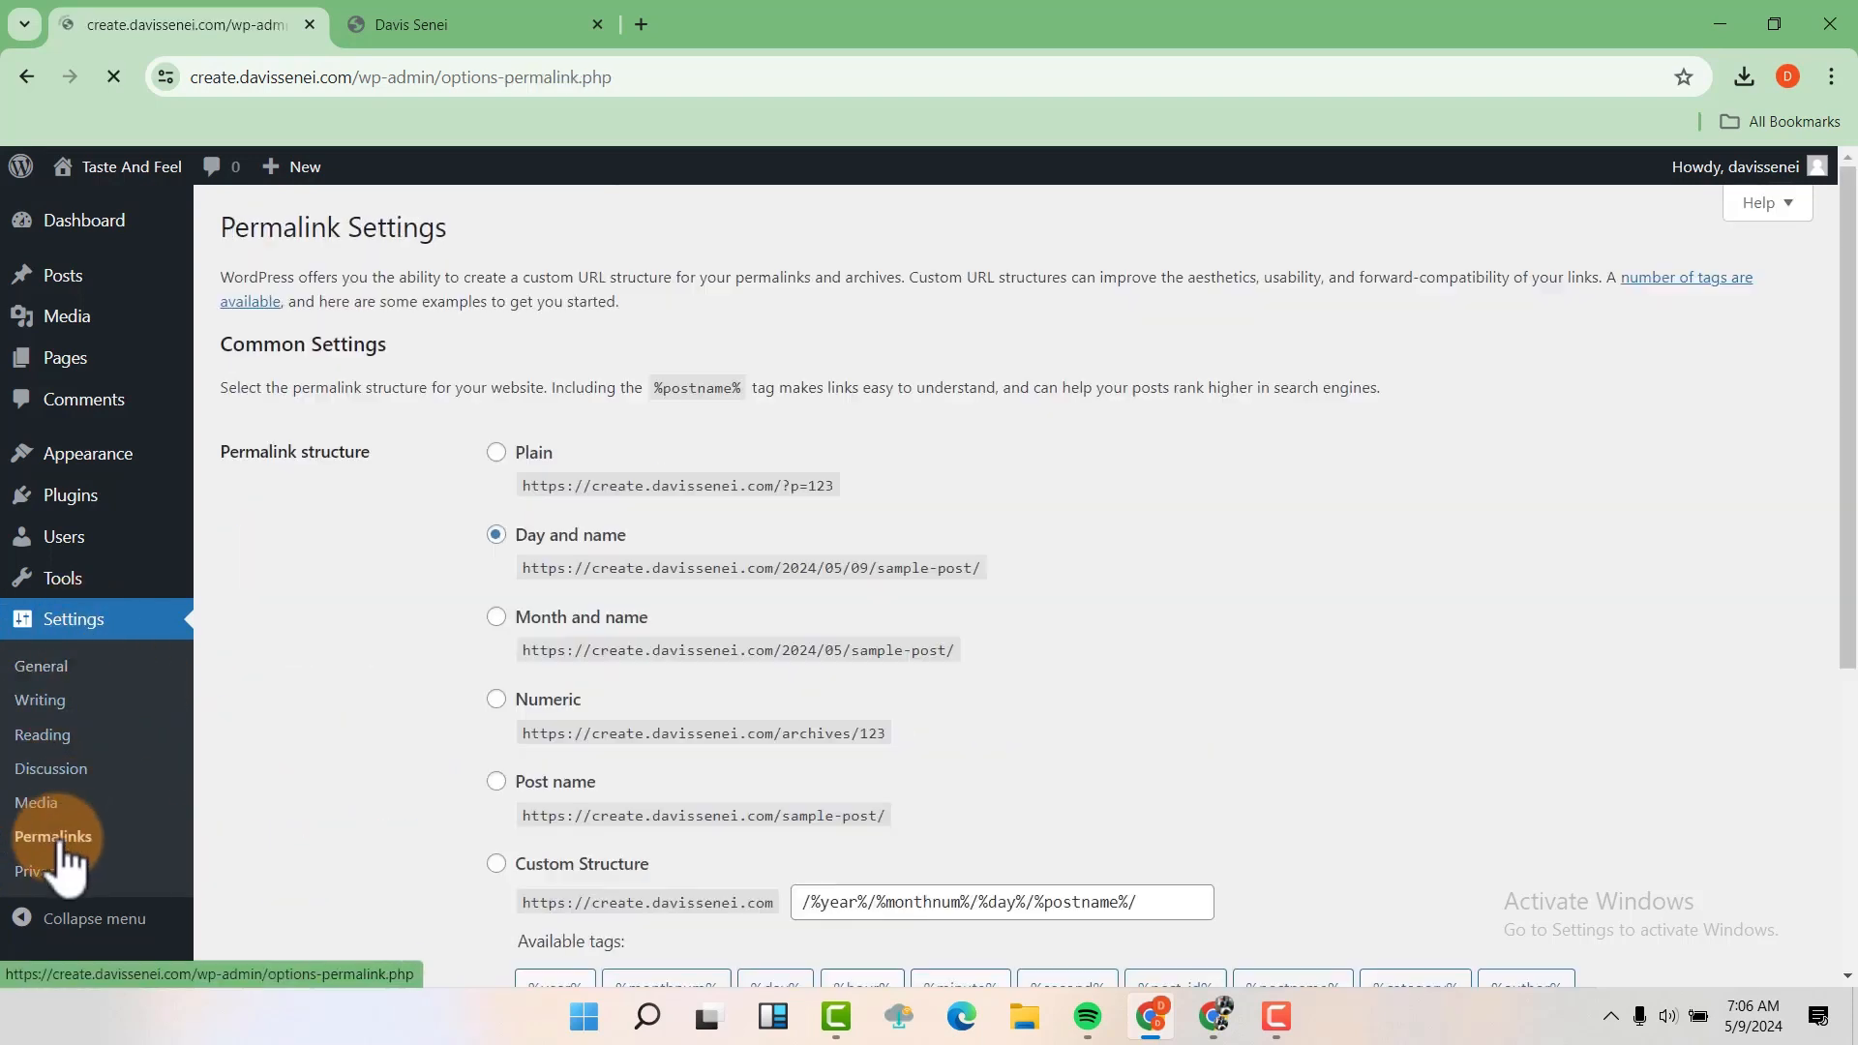
pyautogui.scroll(-1, 501, 610)
pyautogui.scroll(-1, 501, 595)
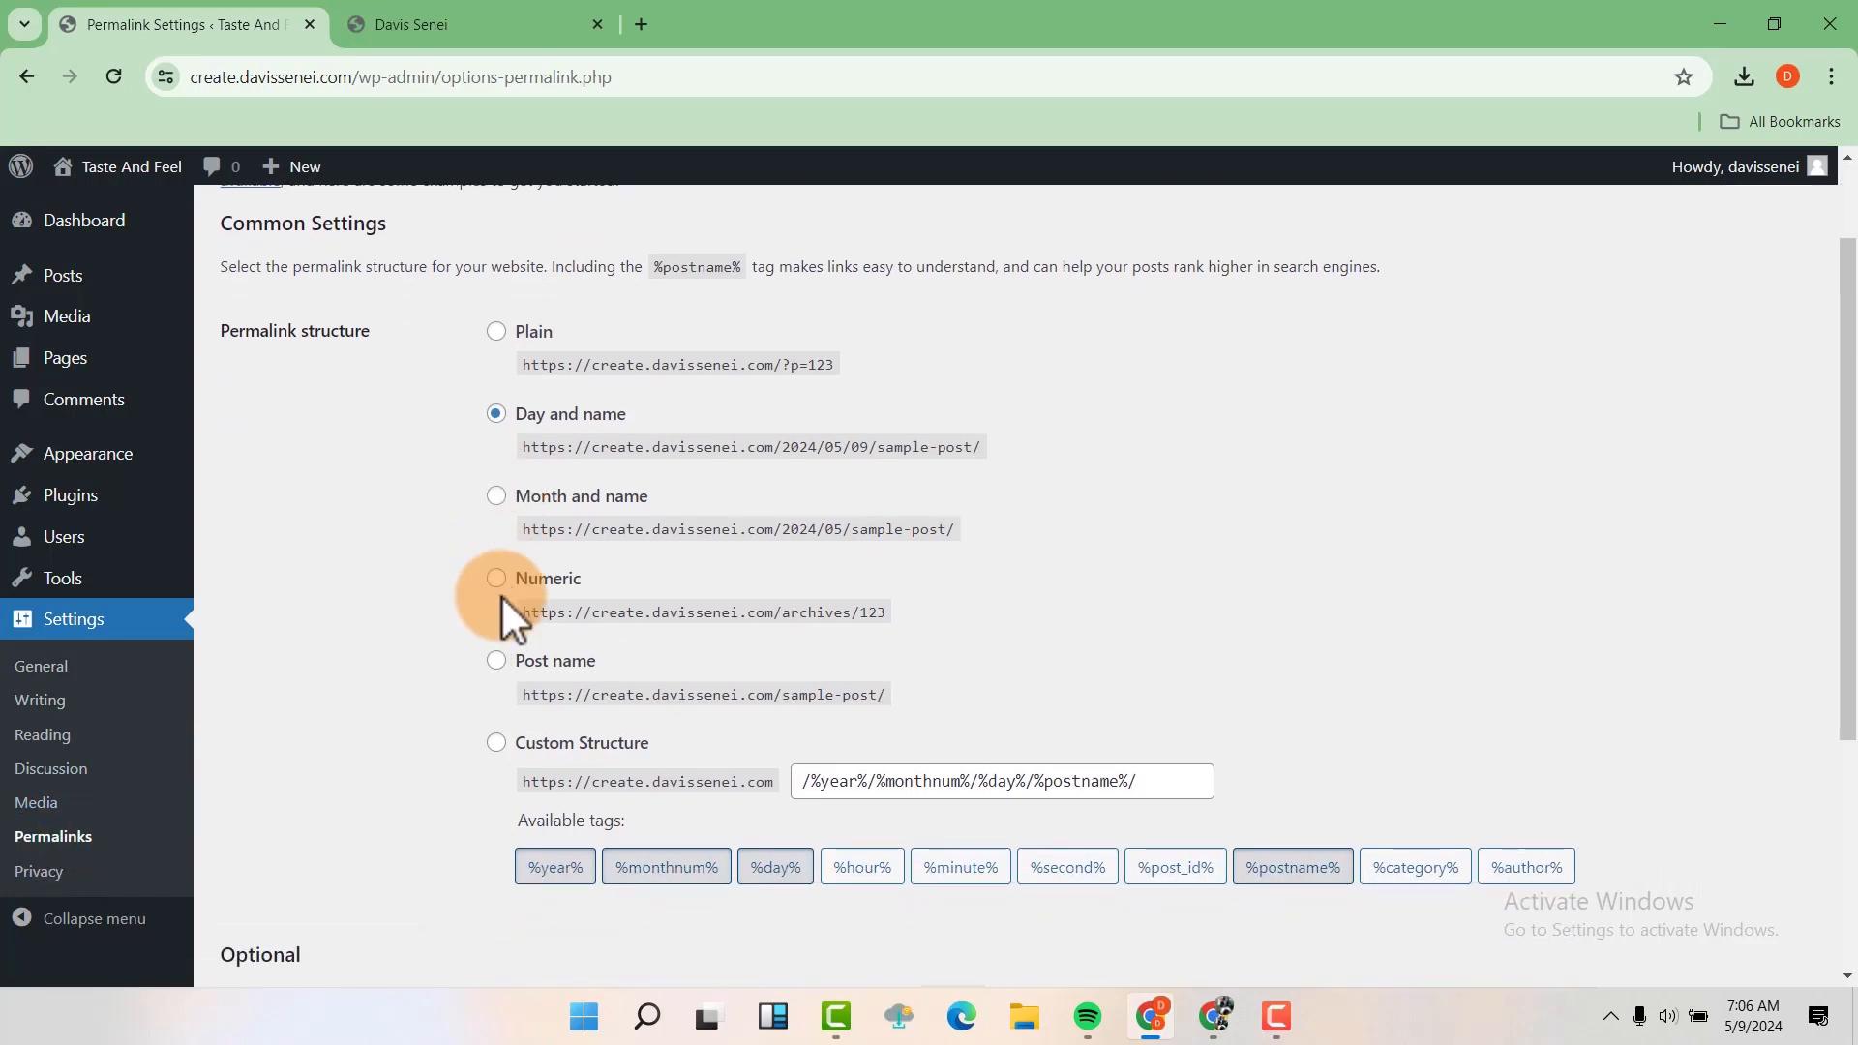
pyautogui.click(500, 662)
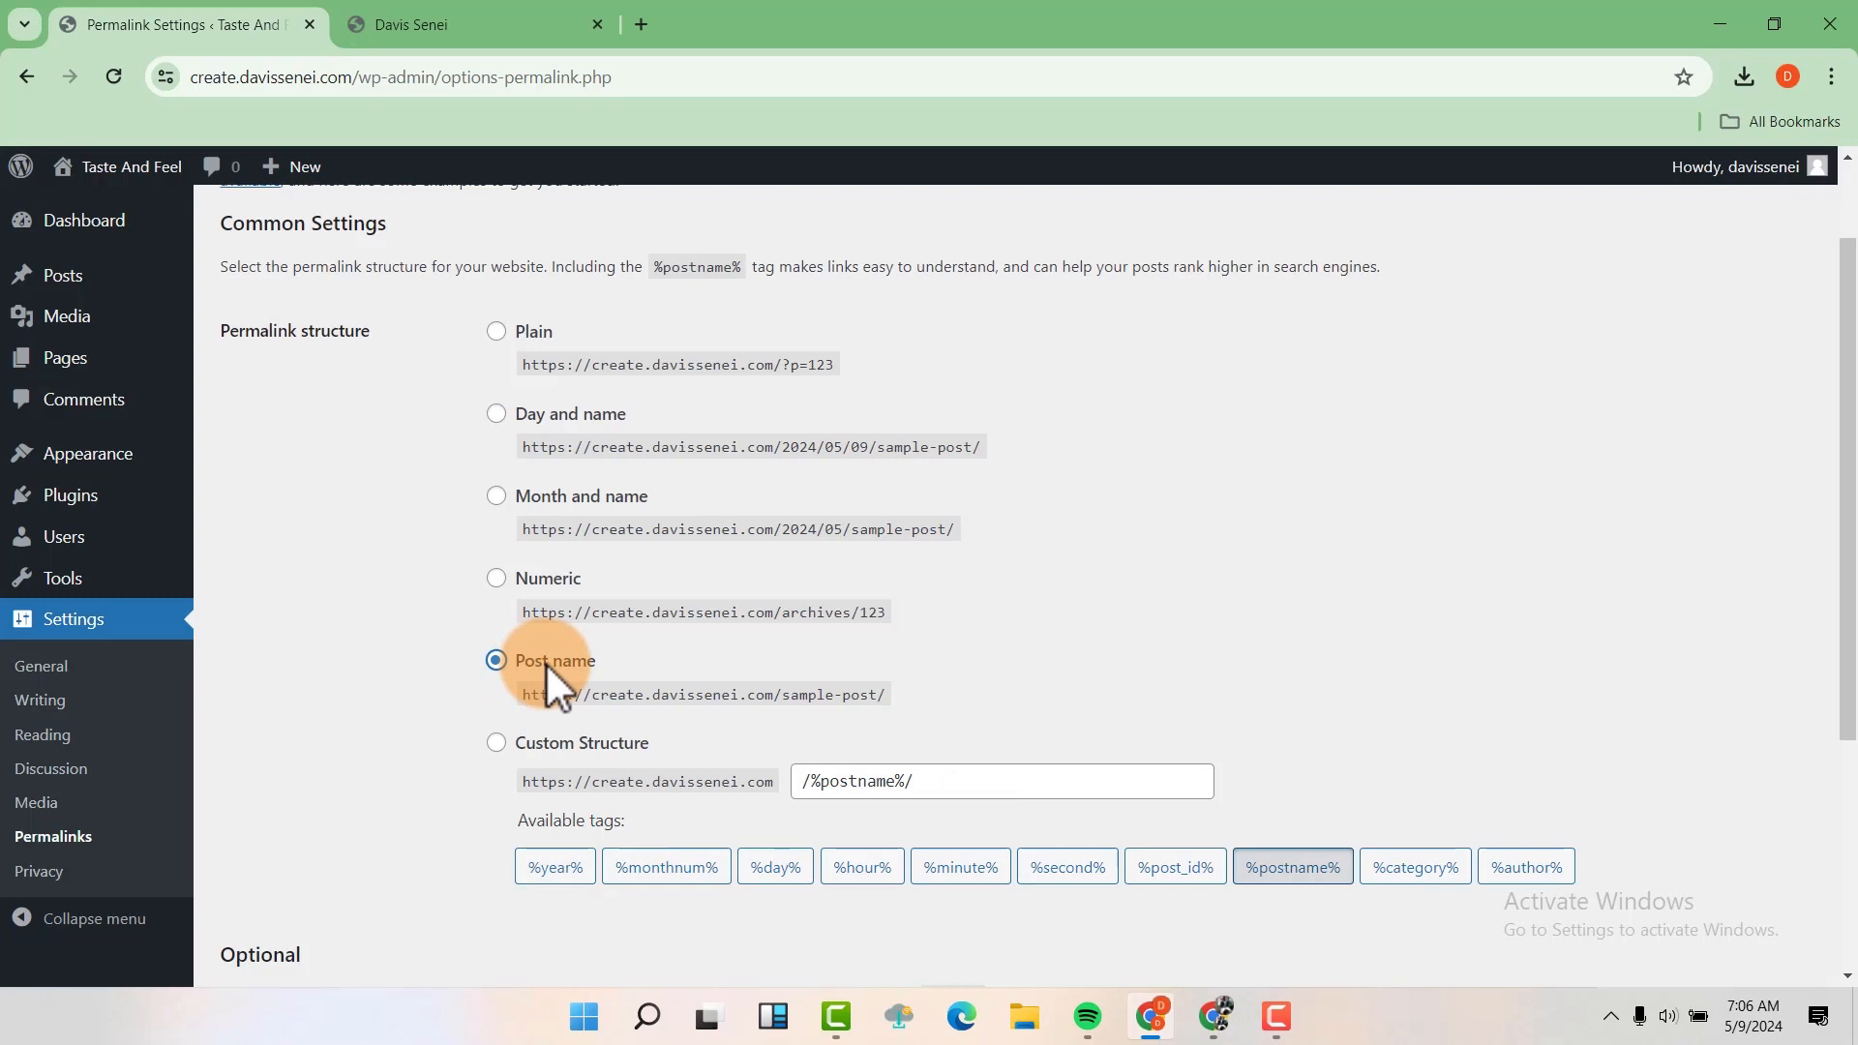
pyautogui.scroll(-4, 565, 648)
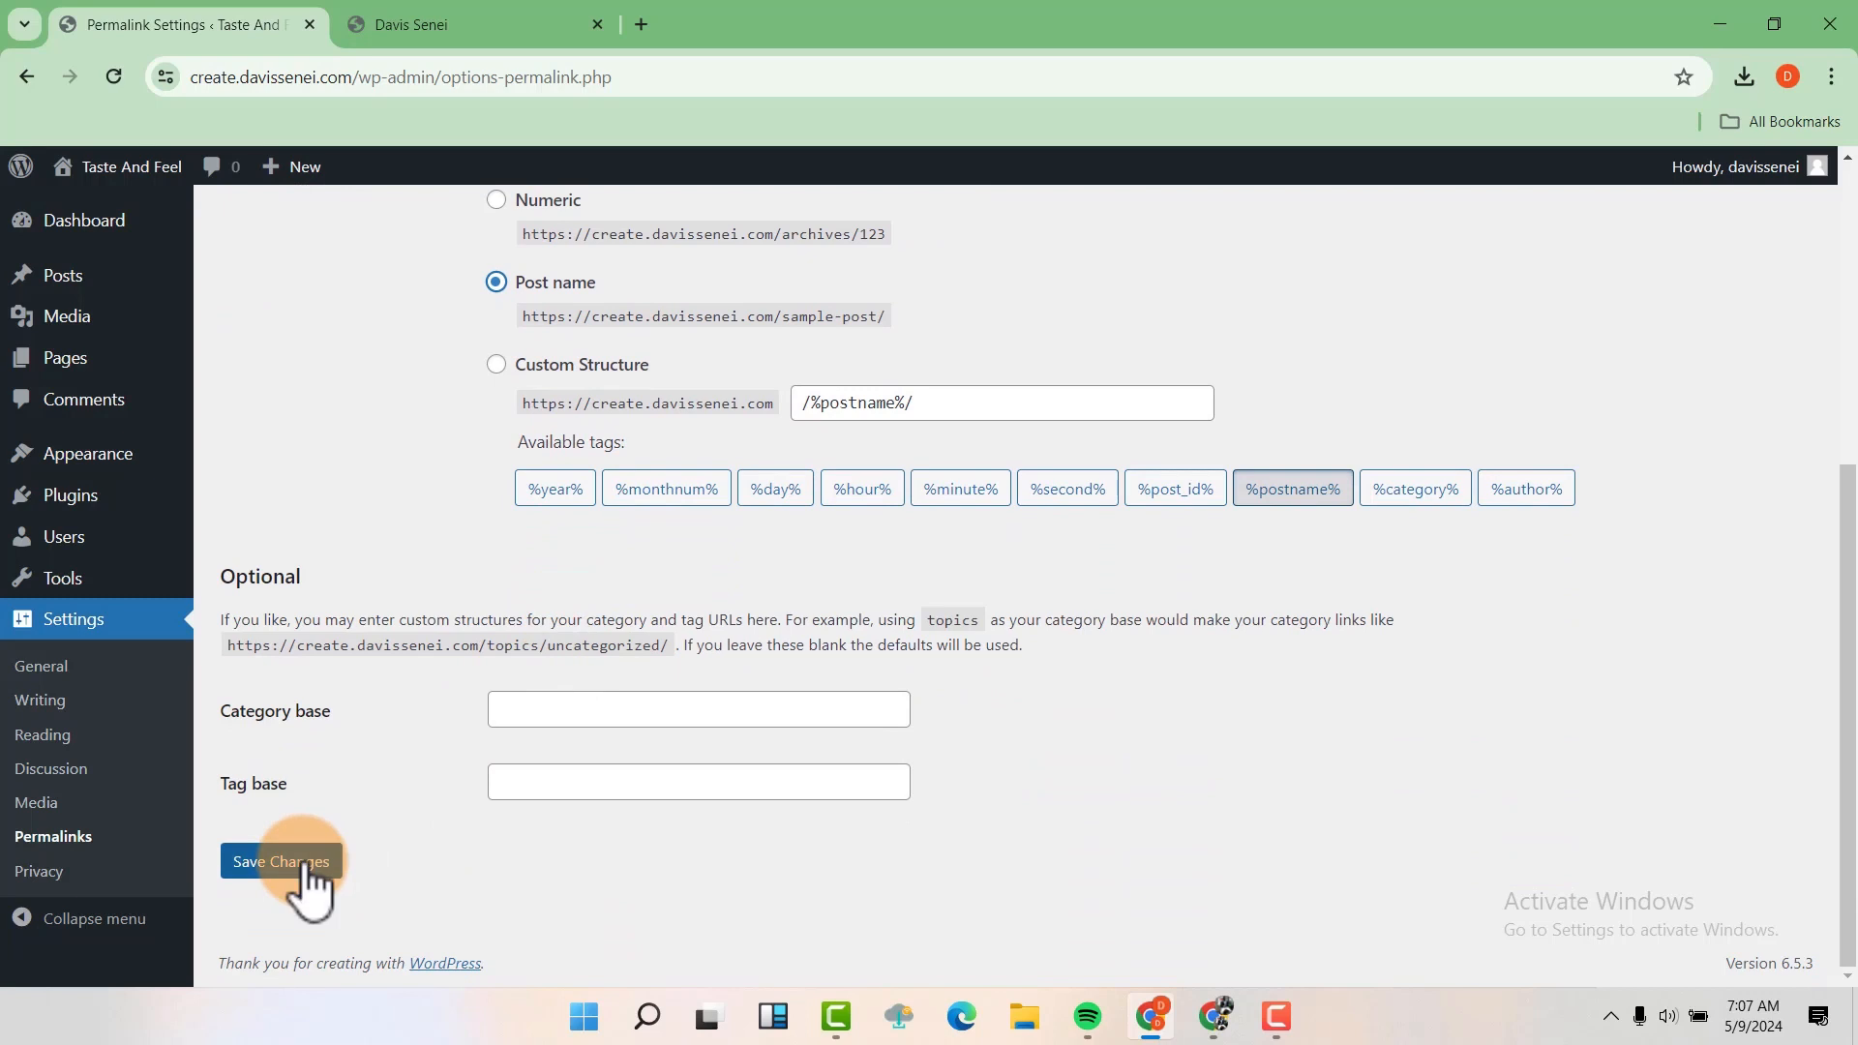
pyautogui.click(308, 864)
pyautogui.scroll(2, 329, 765)
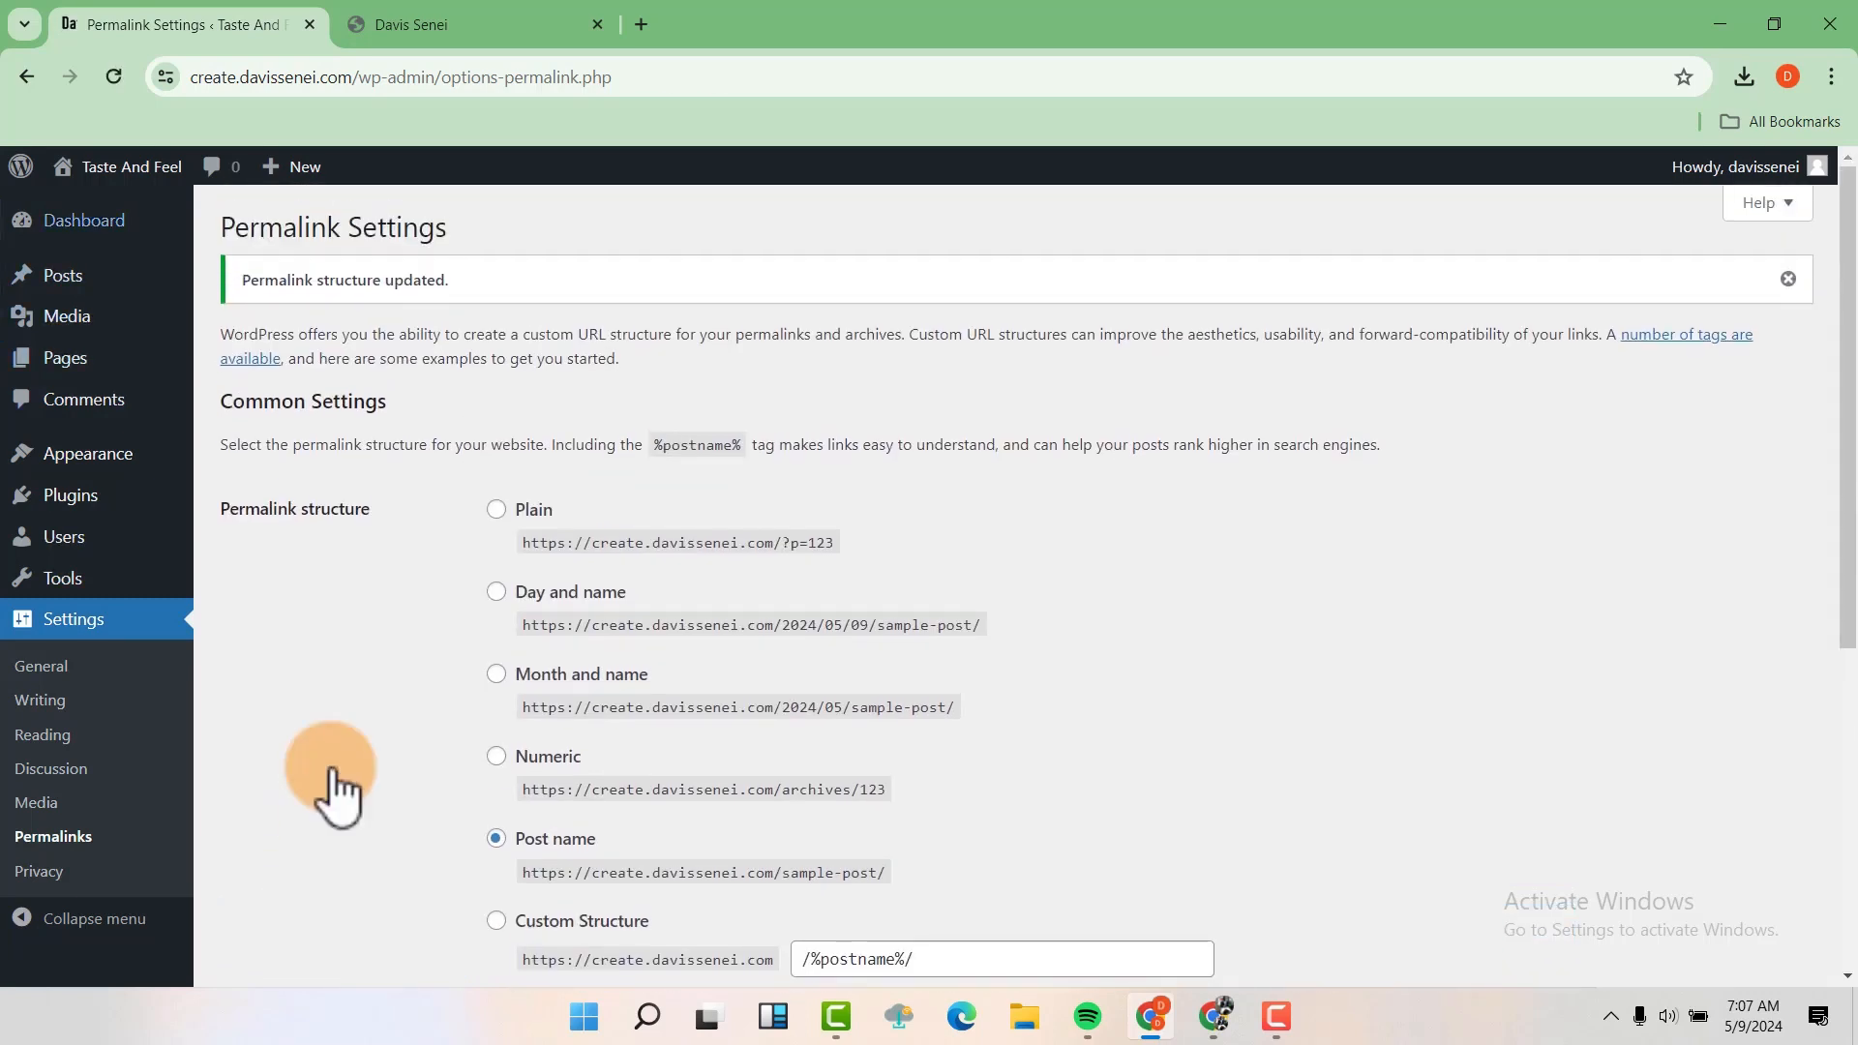
# Return to the WordPress dashboard, and in the YouTube video's expanded description find the Get Theme link to wpastra.com/website-templates
pyautogui.click(115, 219)
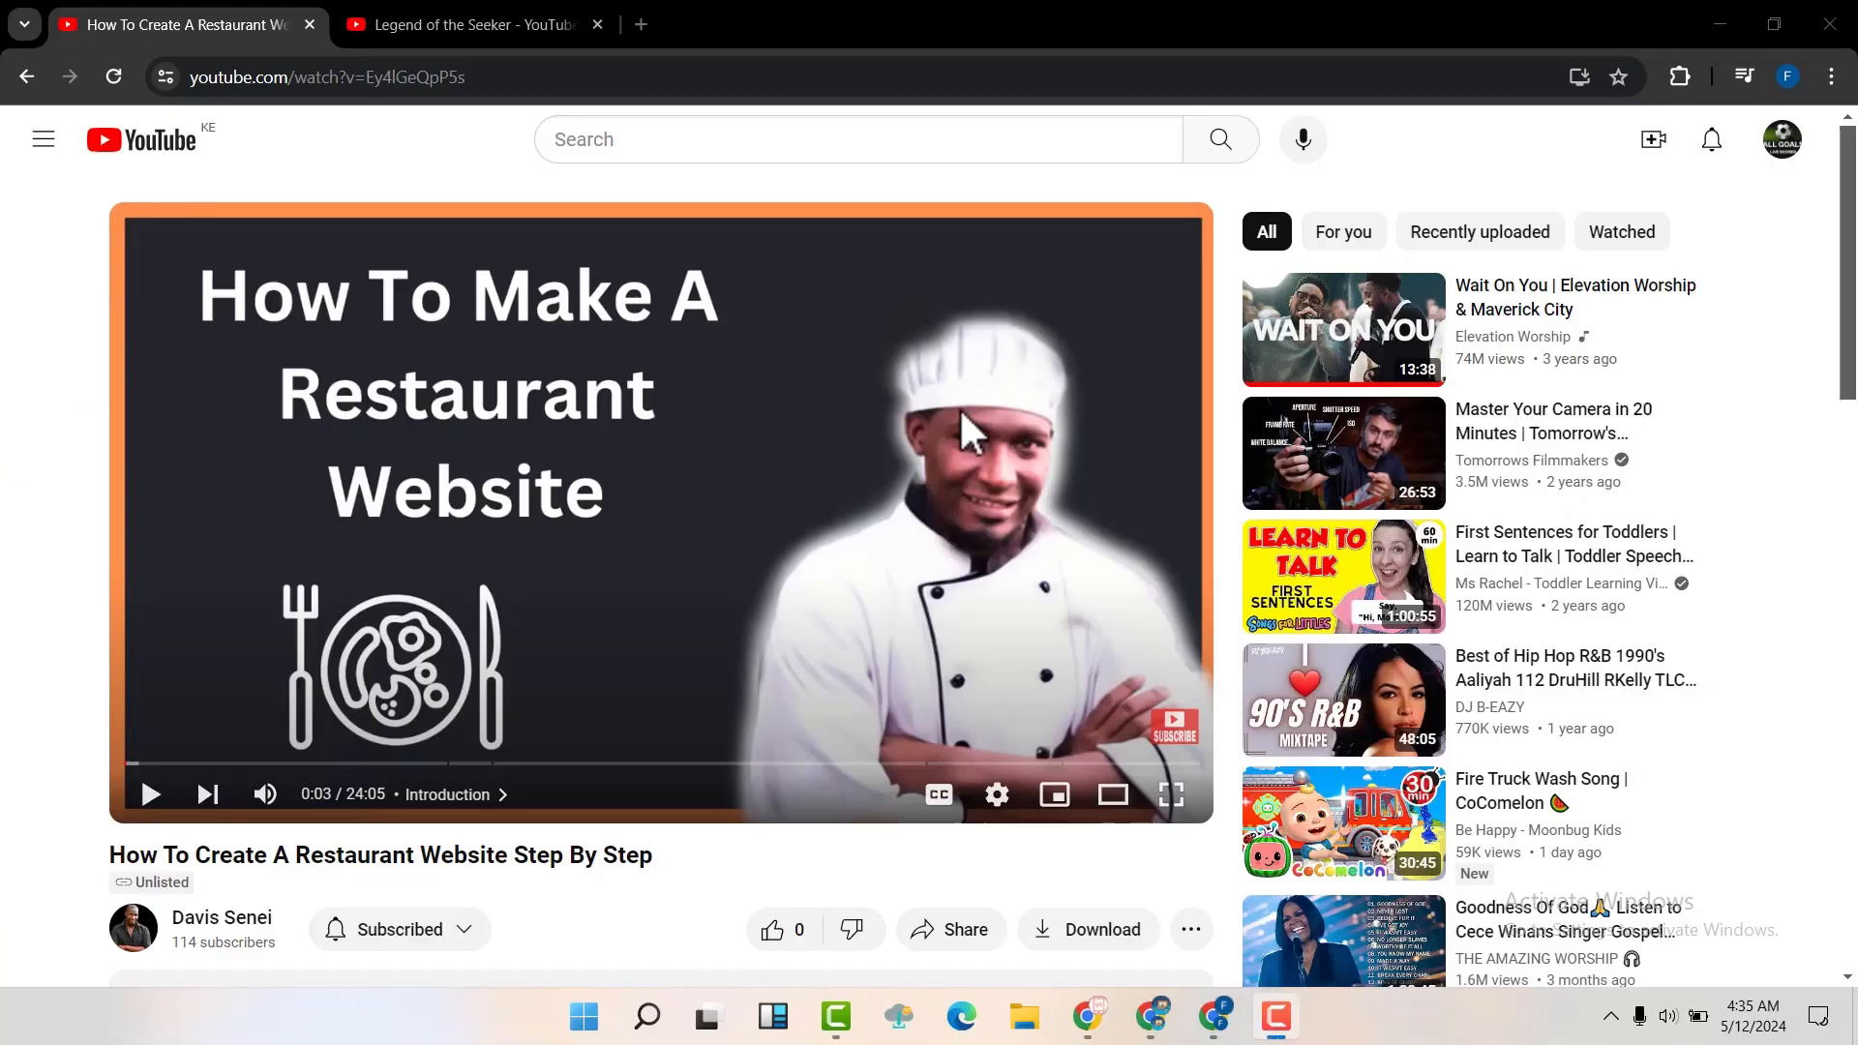
pyautogui.scroll(-3, 960, 408)
pyautogui.click(654, 836)
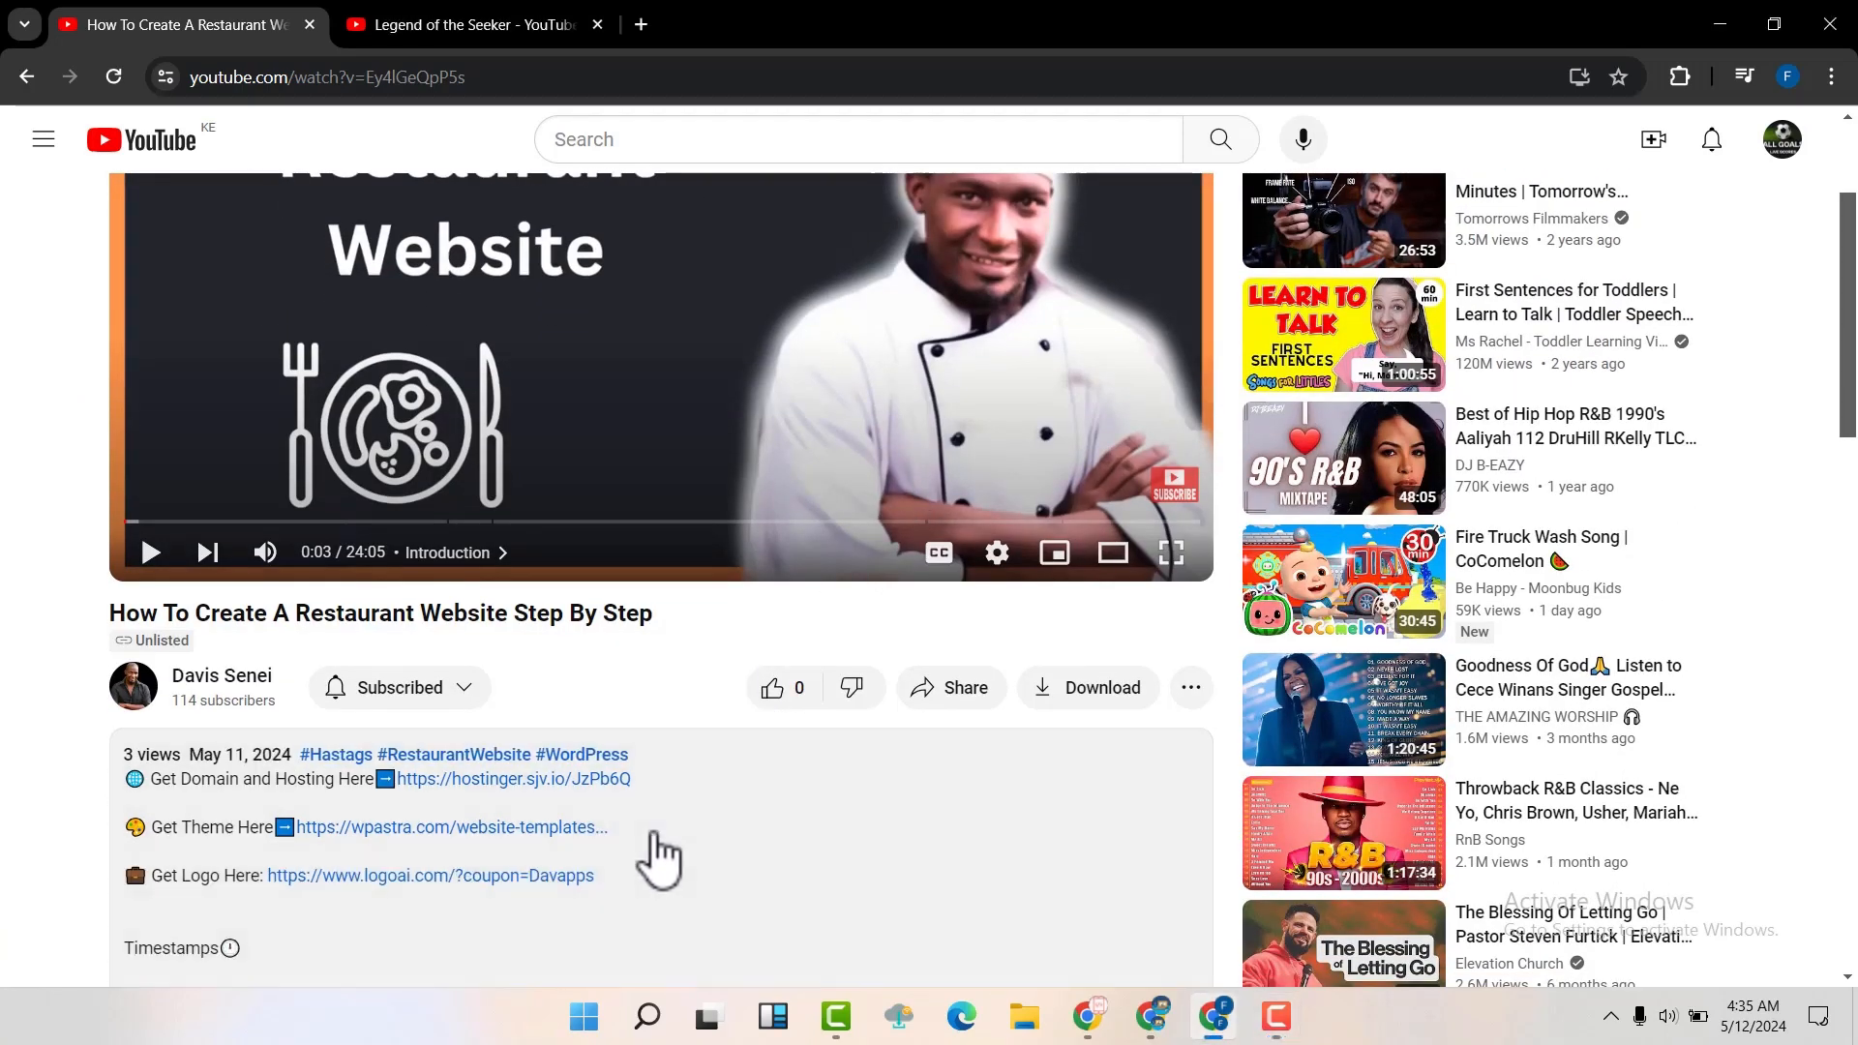
pyautogui.scroll(-1, 658, 856)
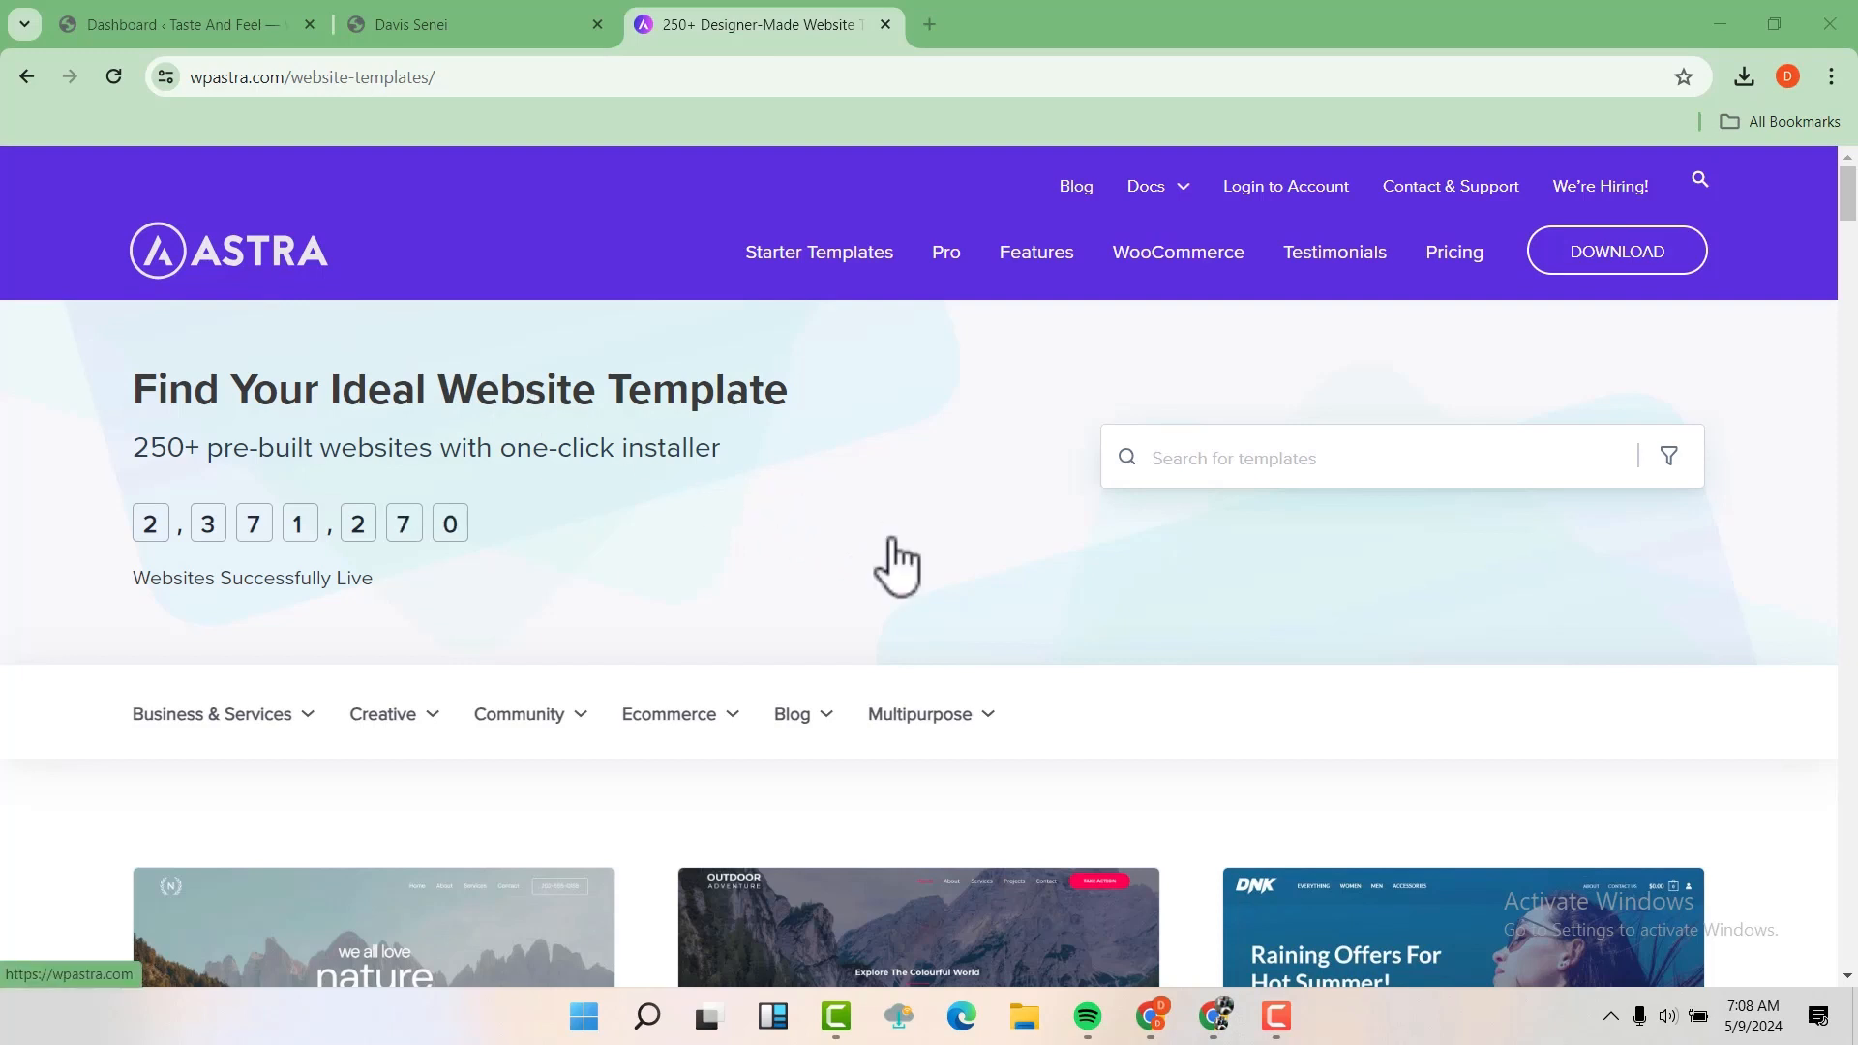
# Look through the Astra website templates gallery and the categories listed under Business & Services
pyautogui.scroll(-2, 741, 519)
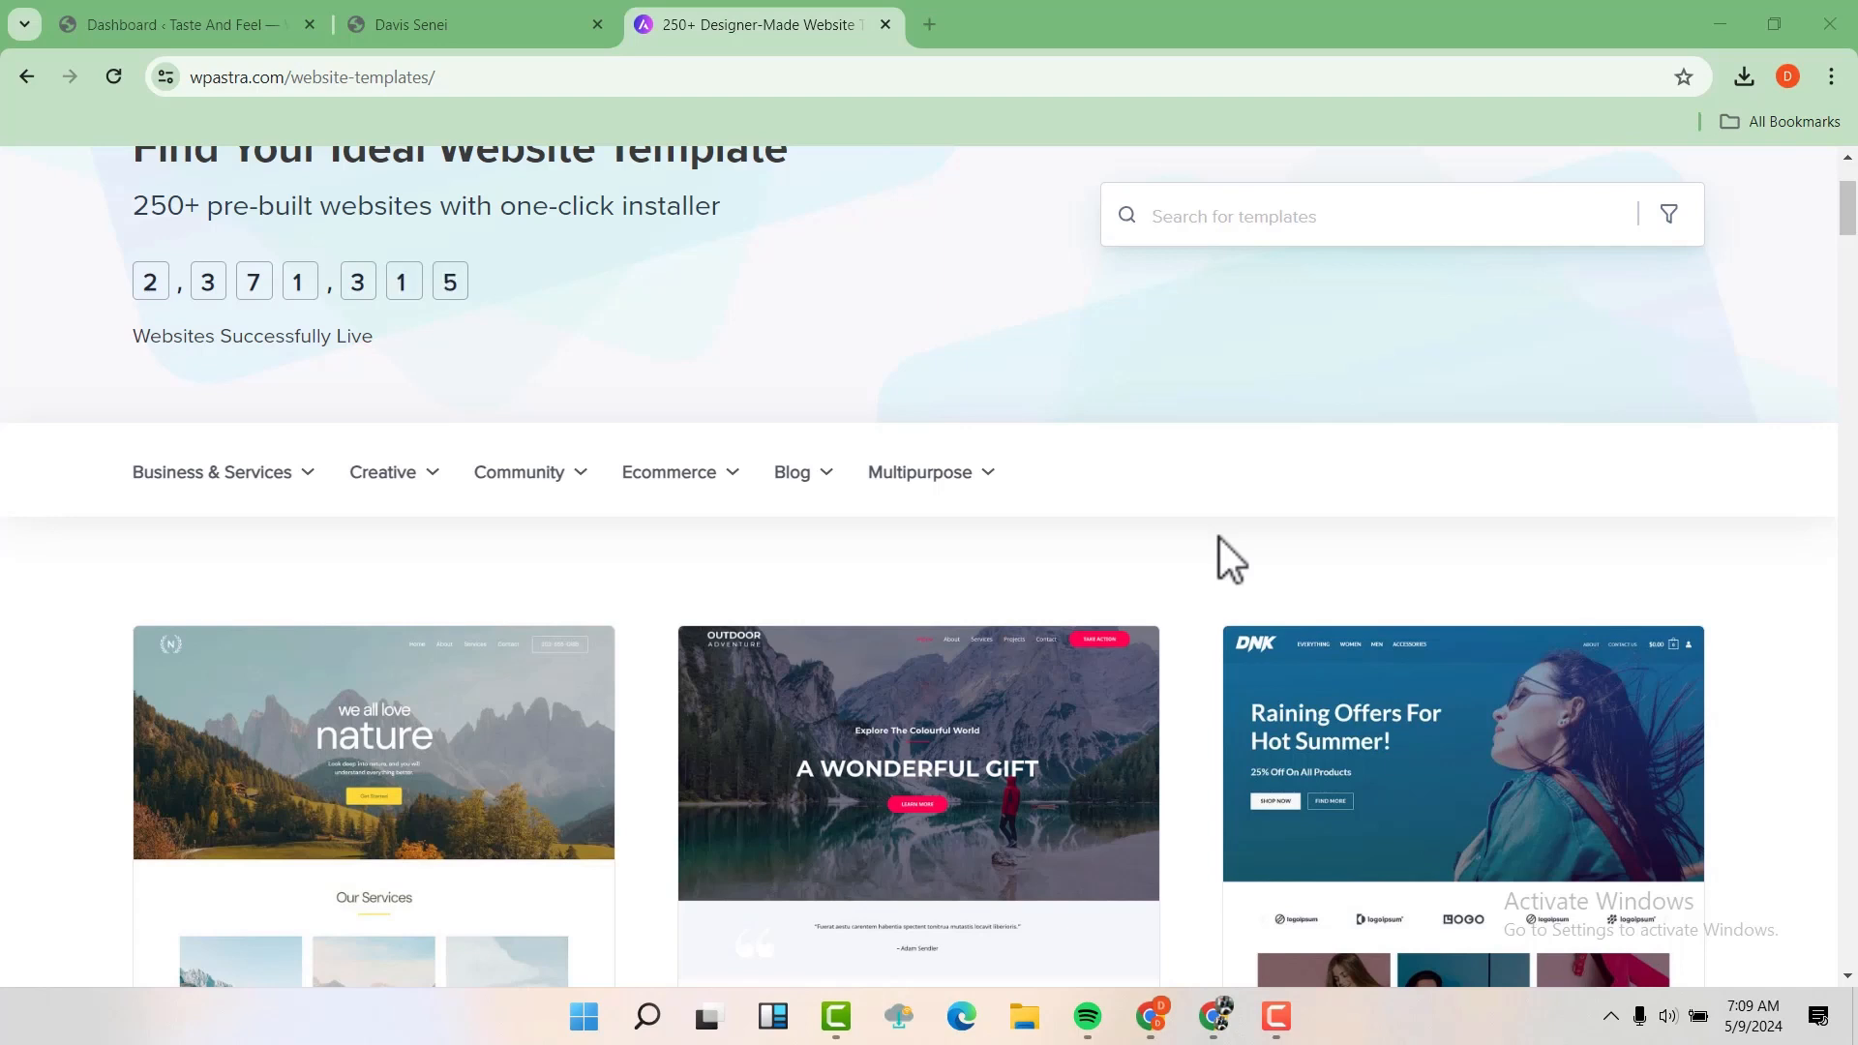
pyautogui.scroll(-1, 1219, 538)
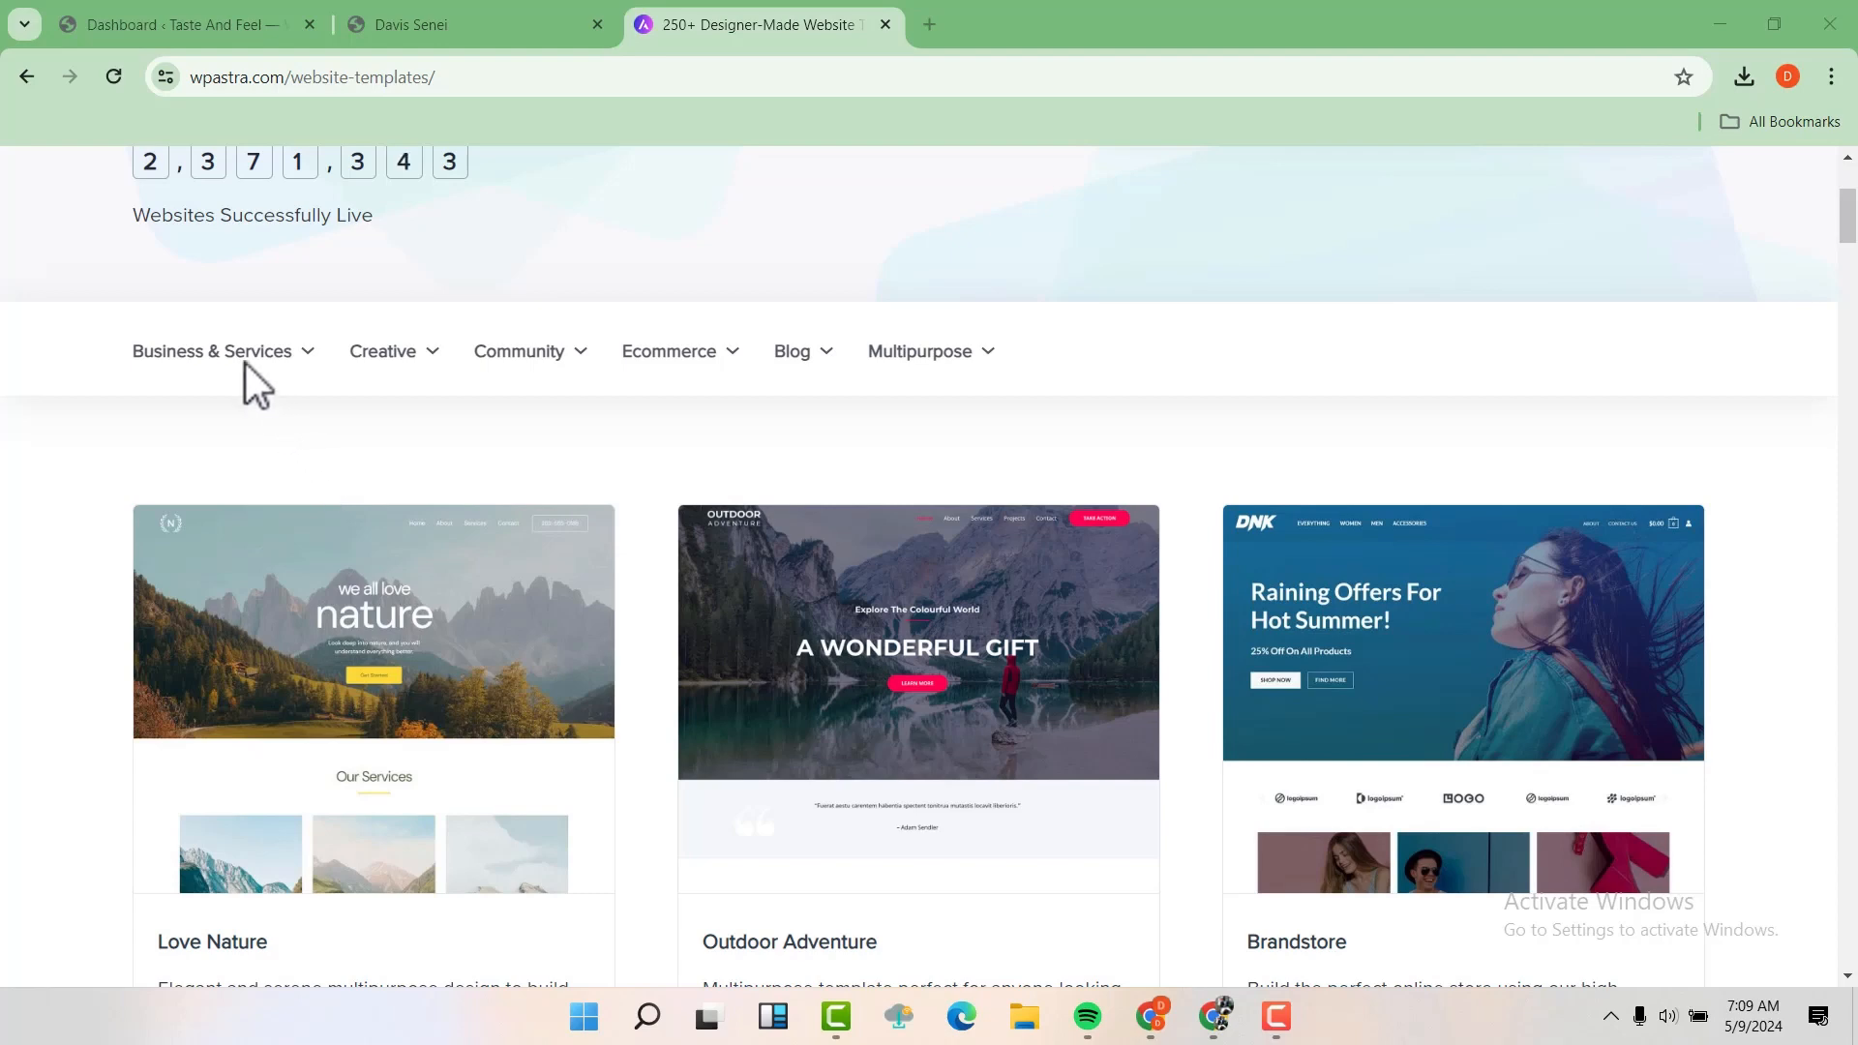
pyautogui.moveTo(232, 348)
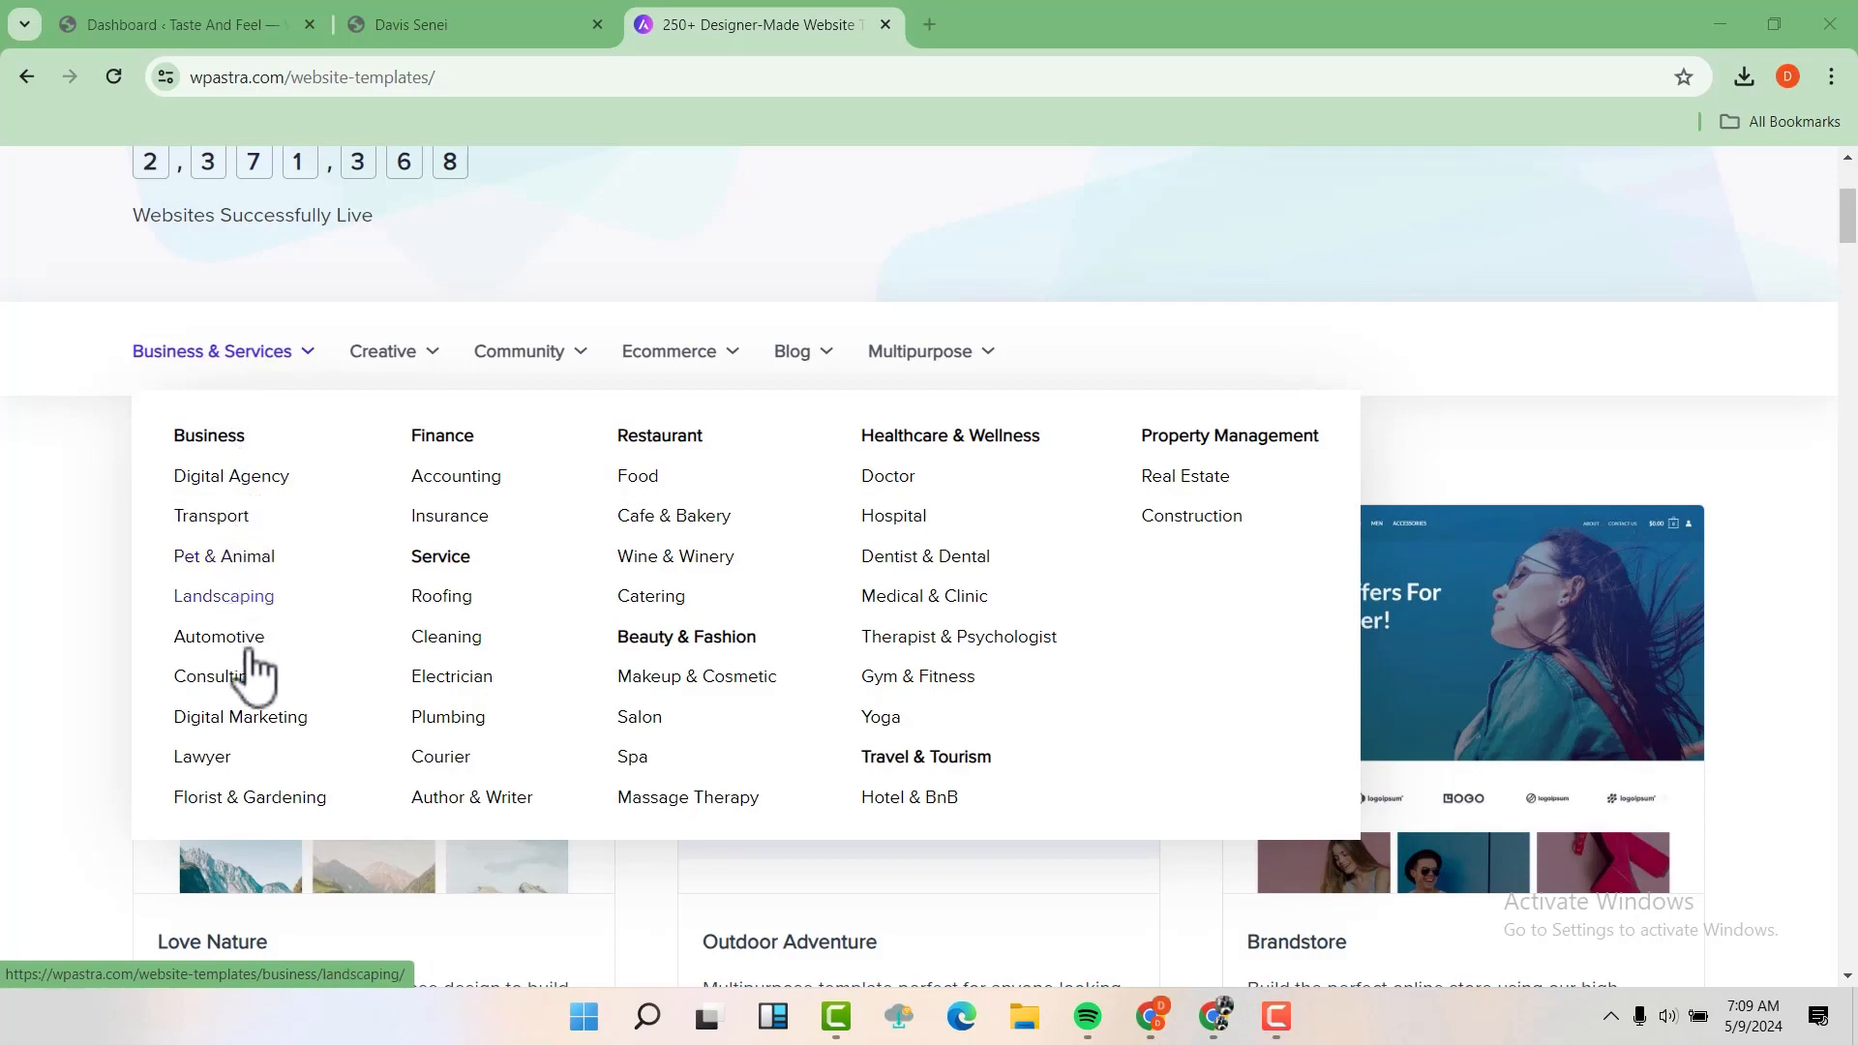
pyautogui.scroll(-1, 253, 685)
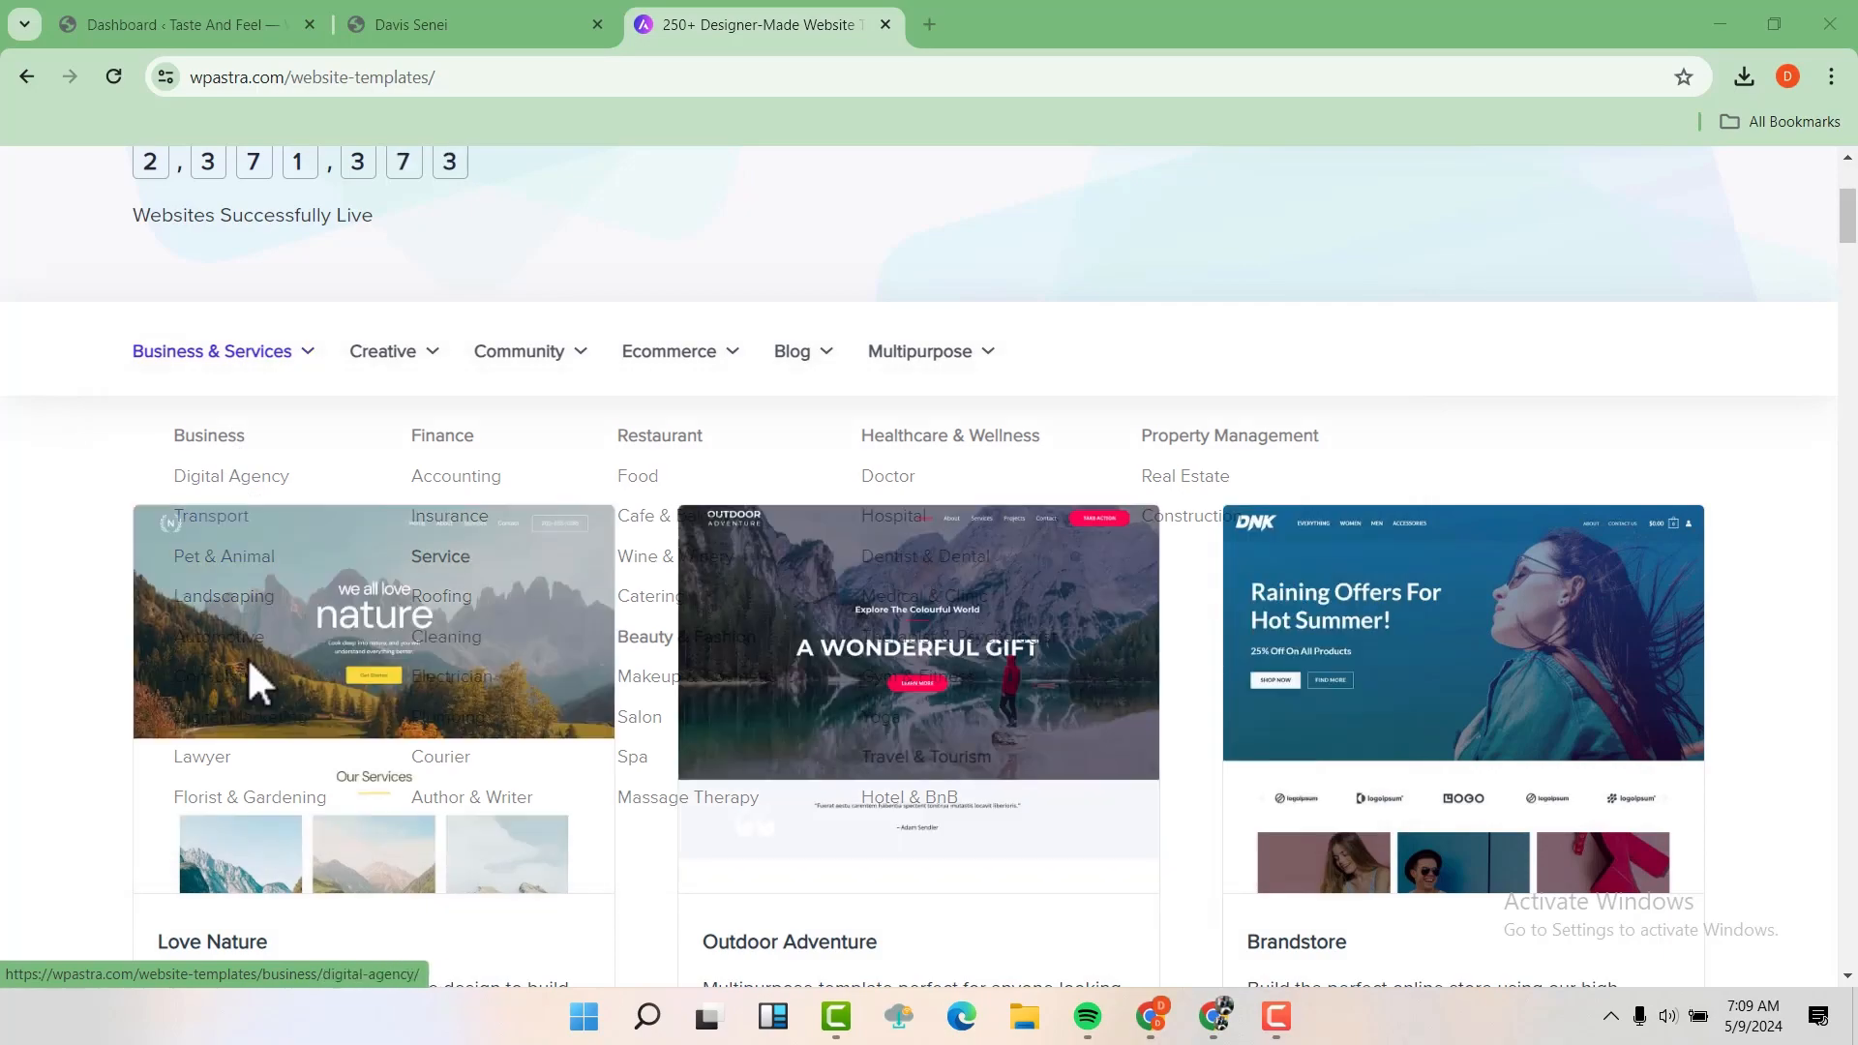
pyautogui.scroll(-5, 250, 661)
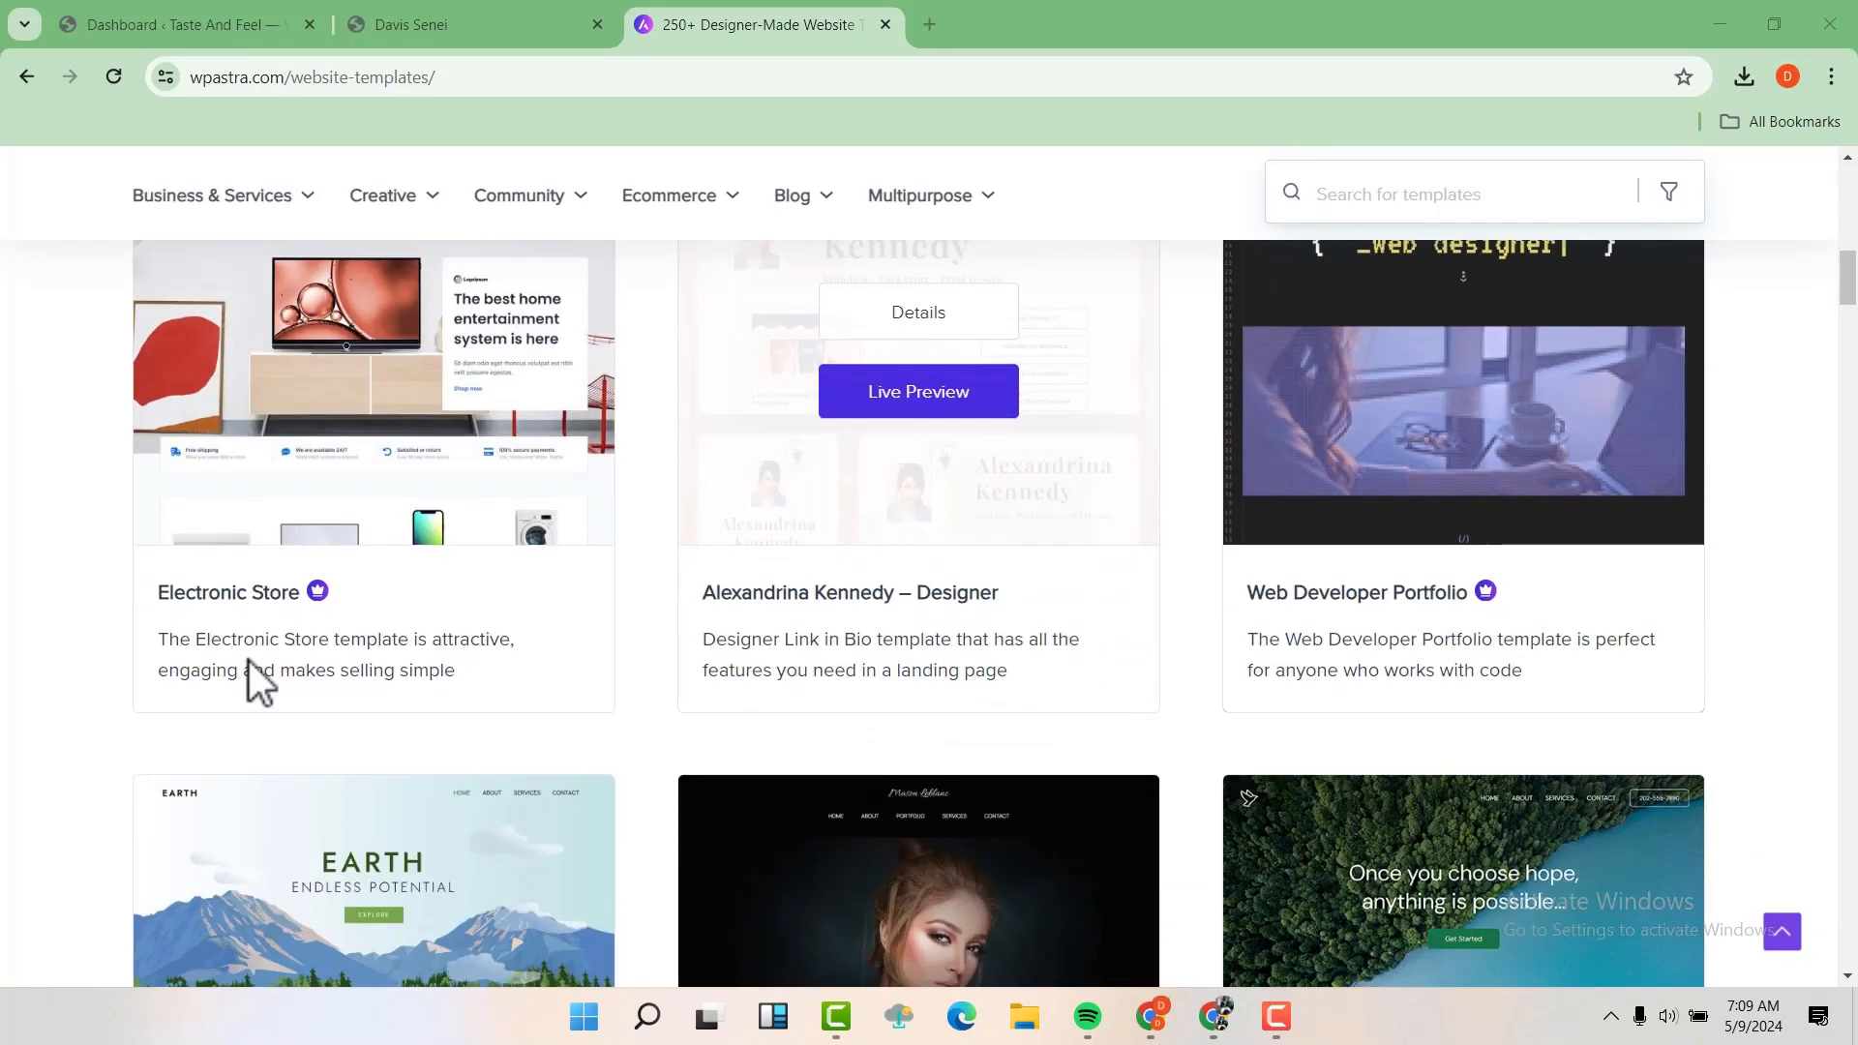
pyautogui.scroll(3, 248, 659)
pyautogui.scroll(3, 248, 660)
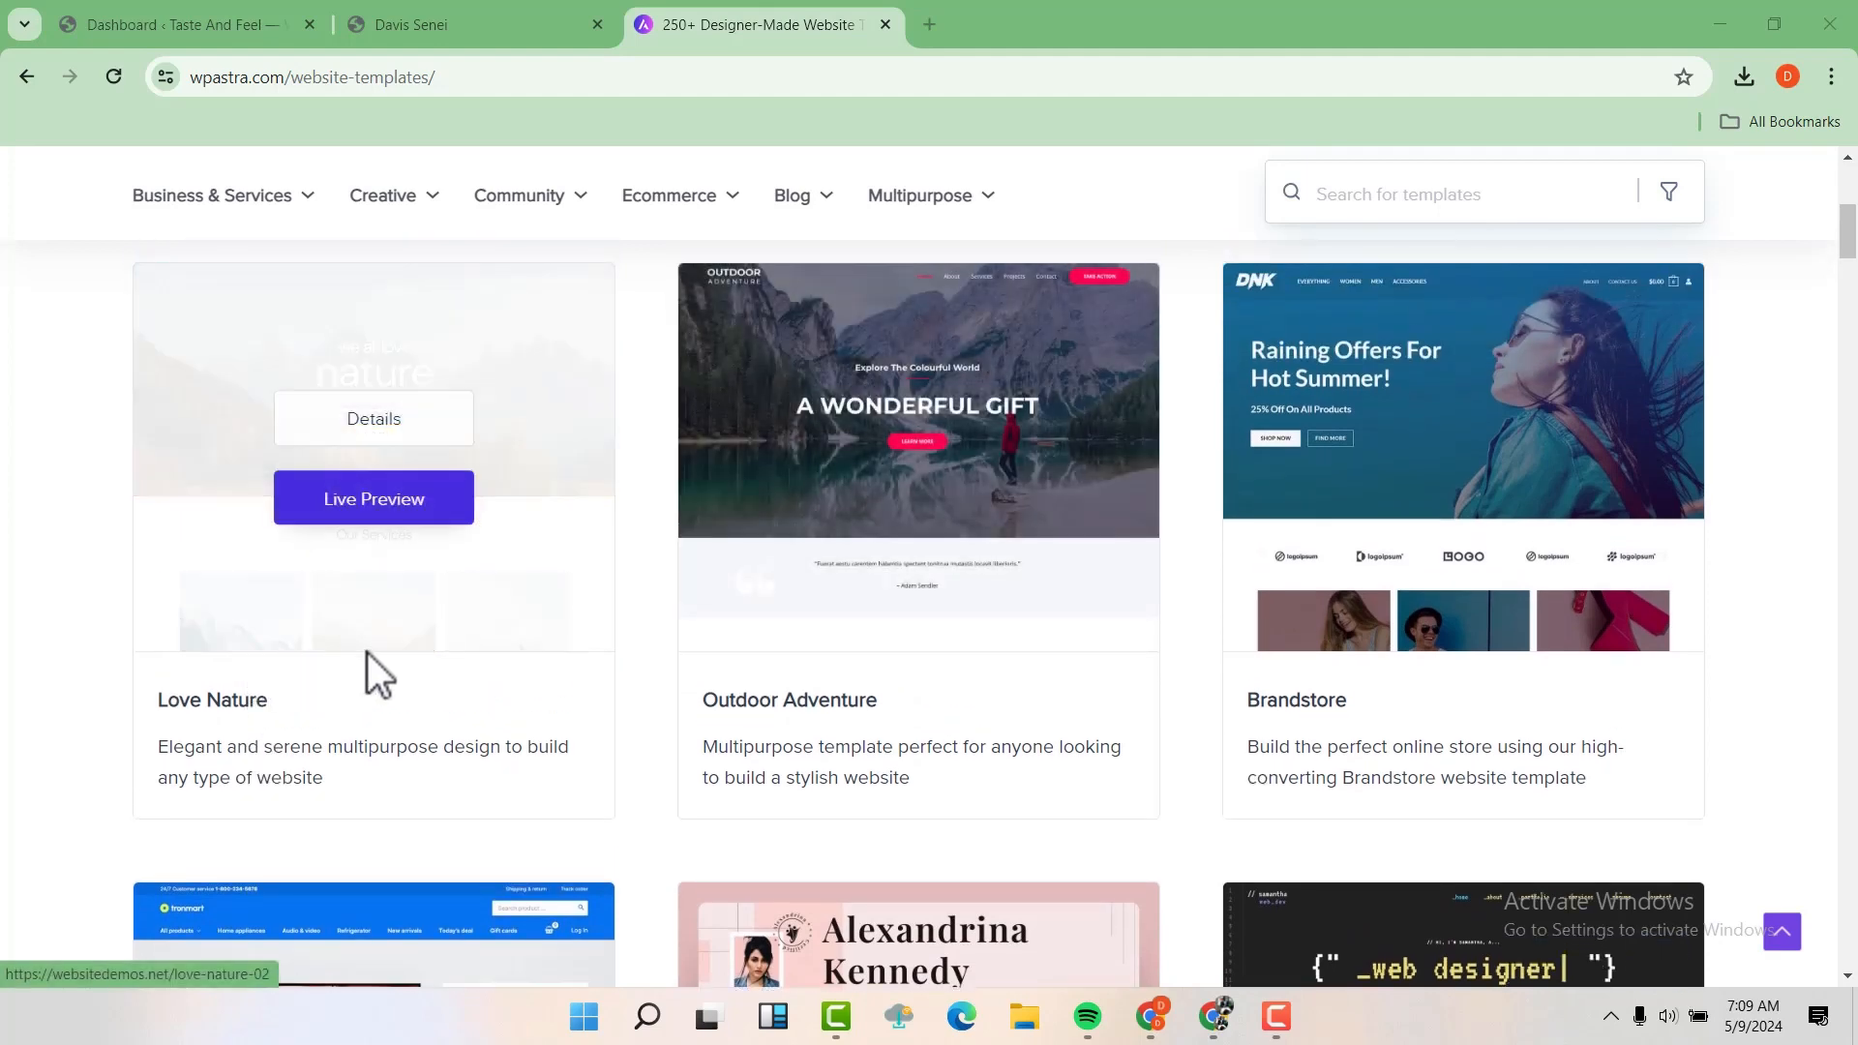
pyautogui.scroll(-4, 1338, 590)
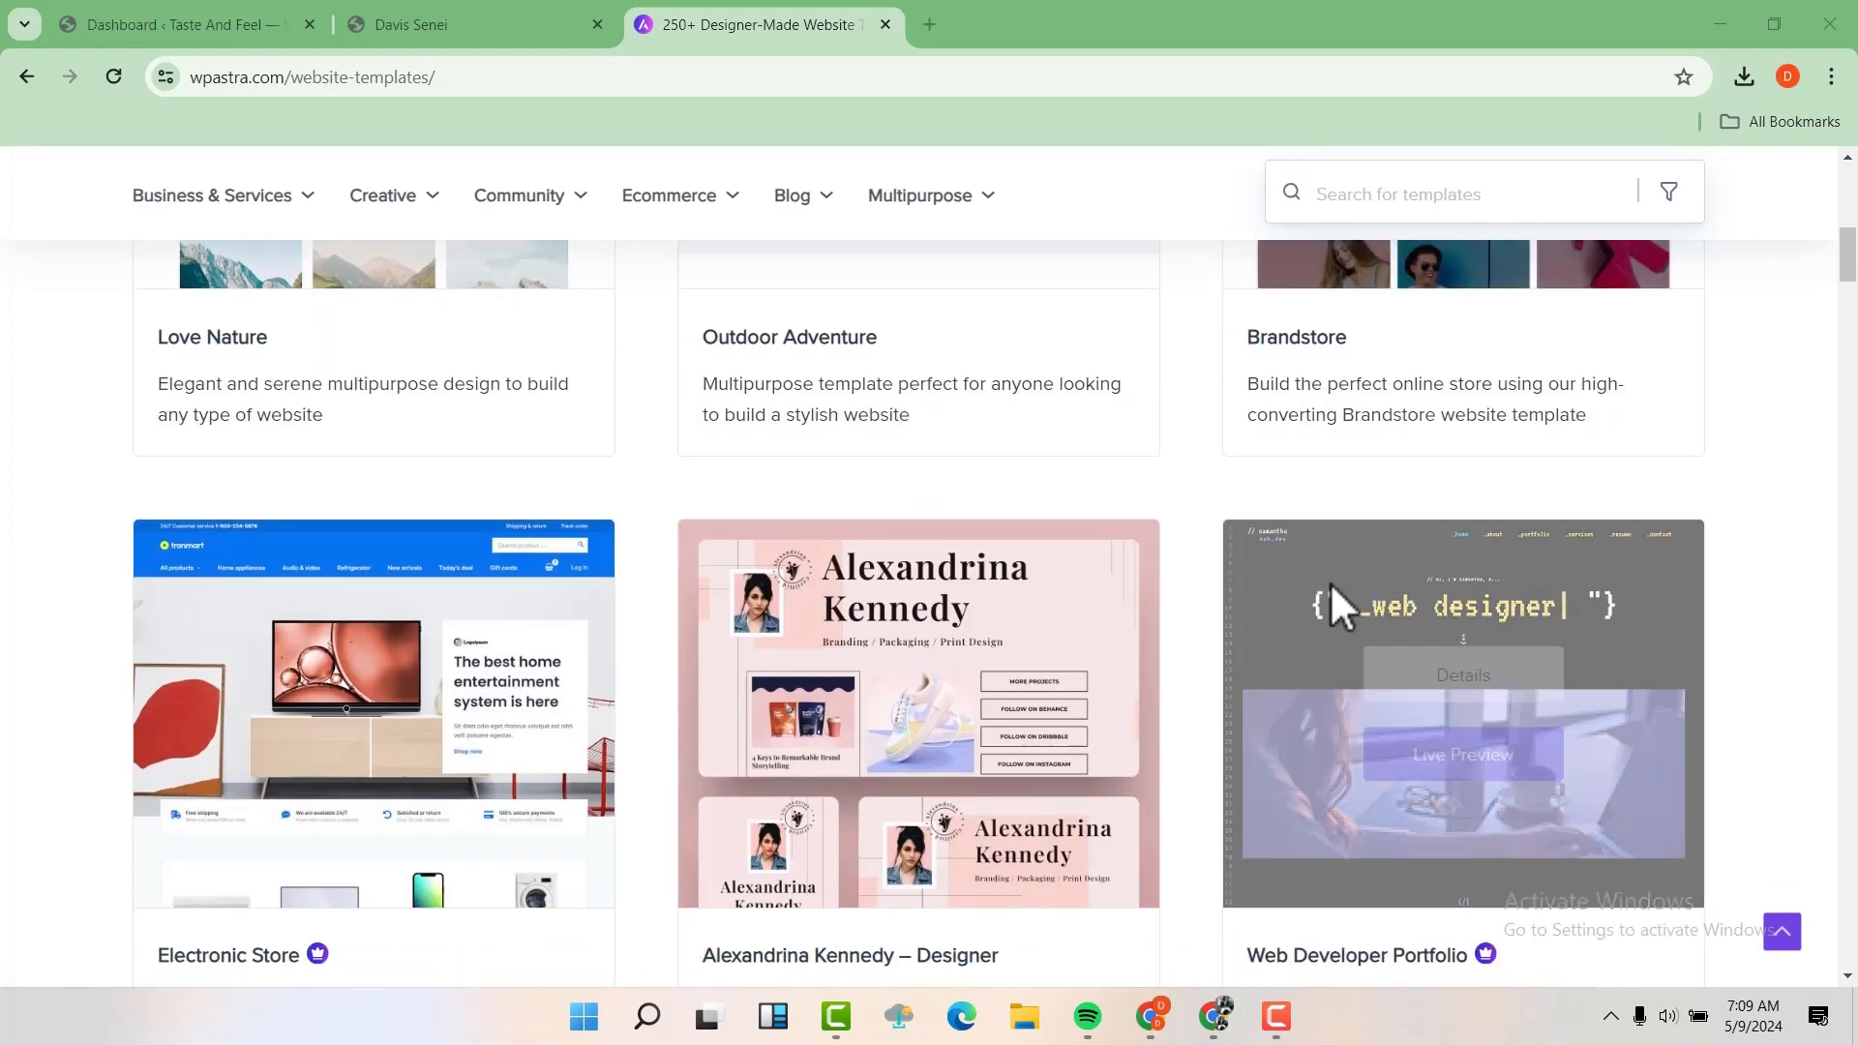
pyautogui.scroll(-7, 1143, 511)
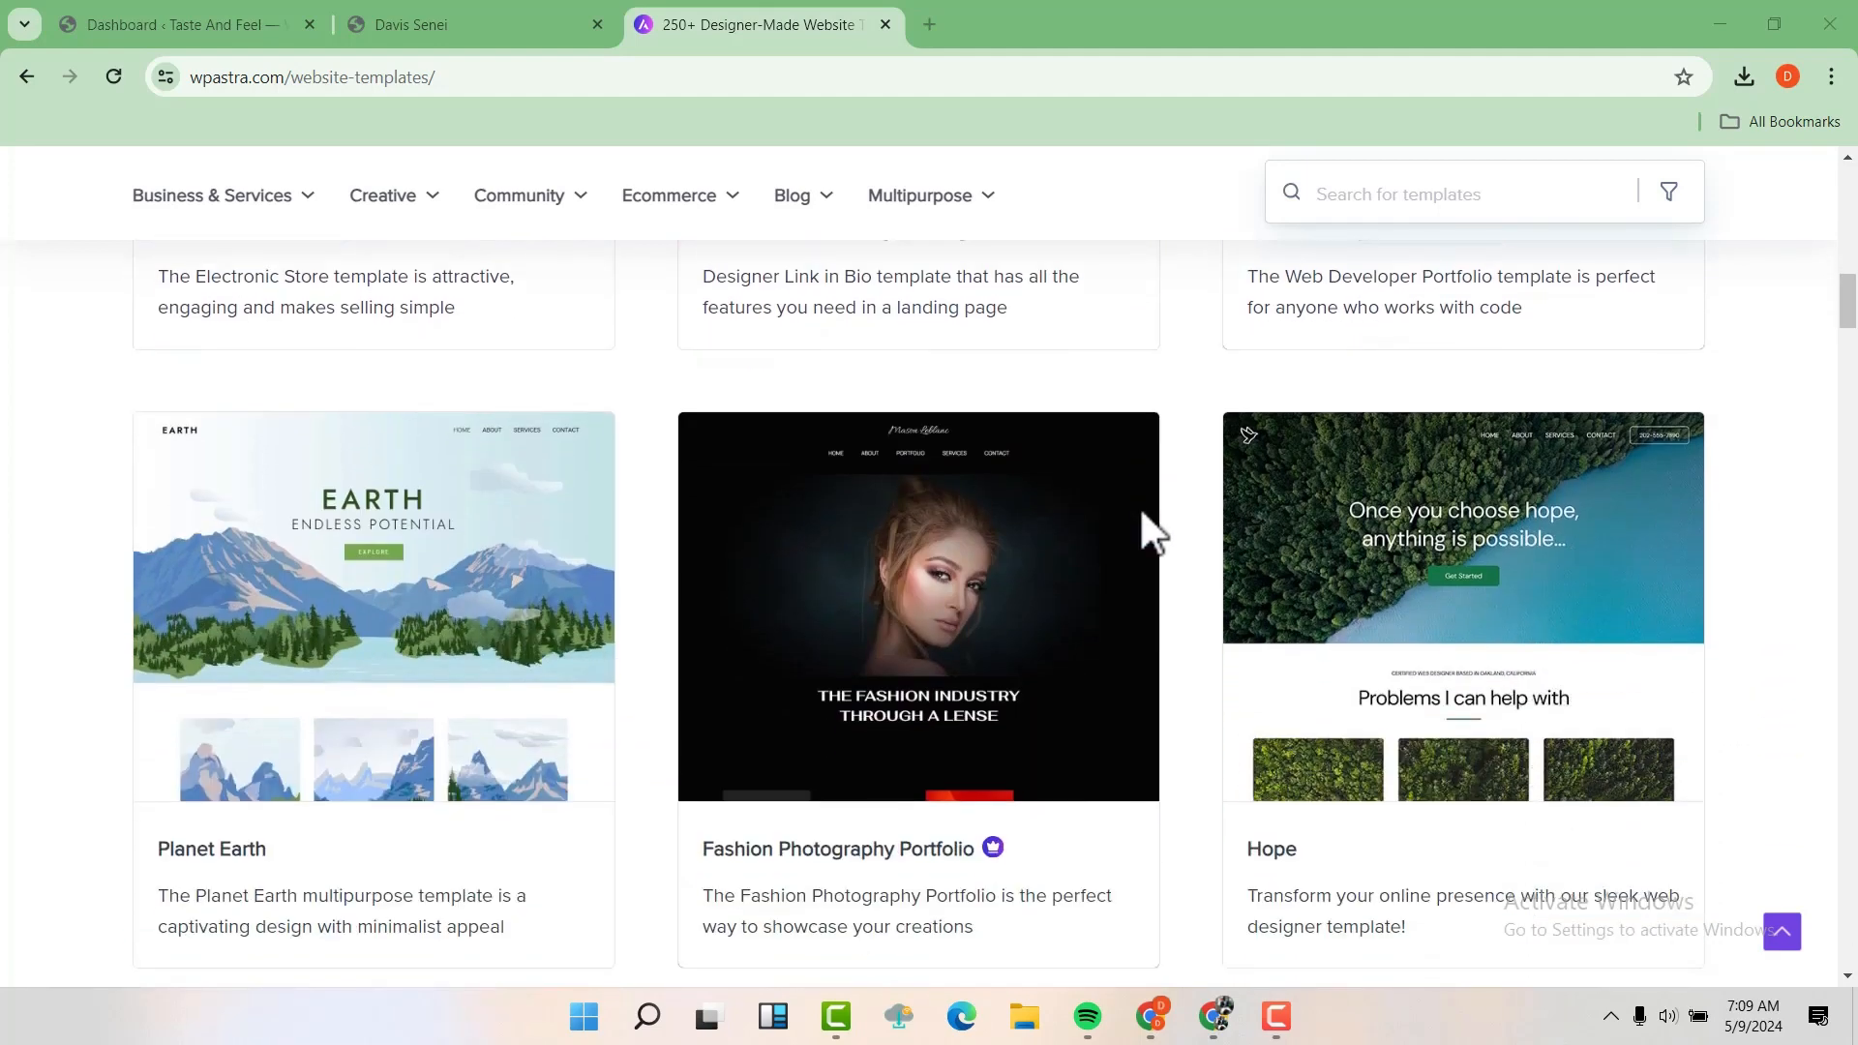
pyautogui.scroll(10, 1139, 507)
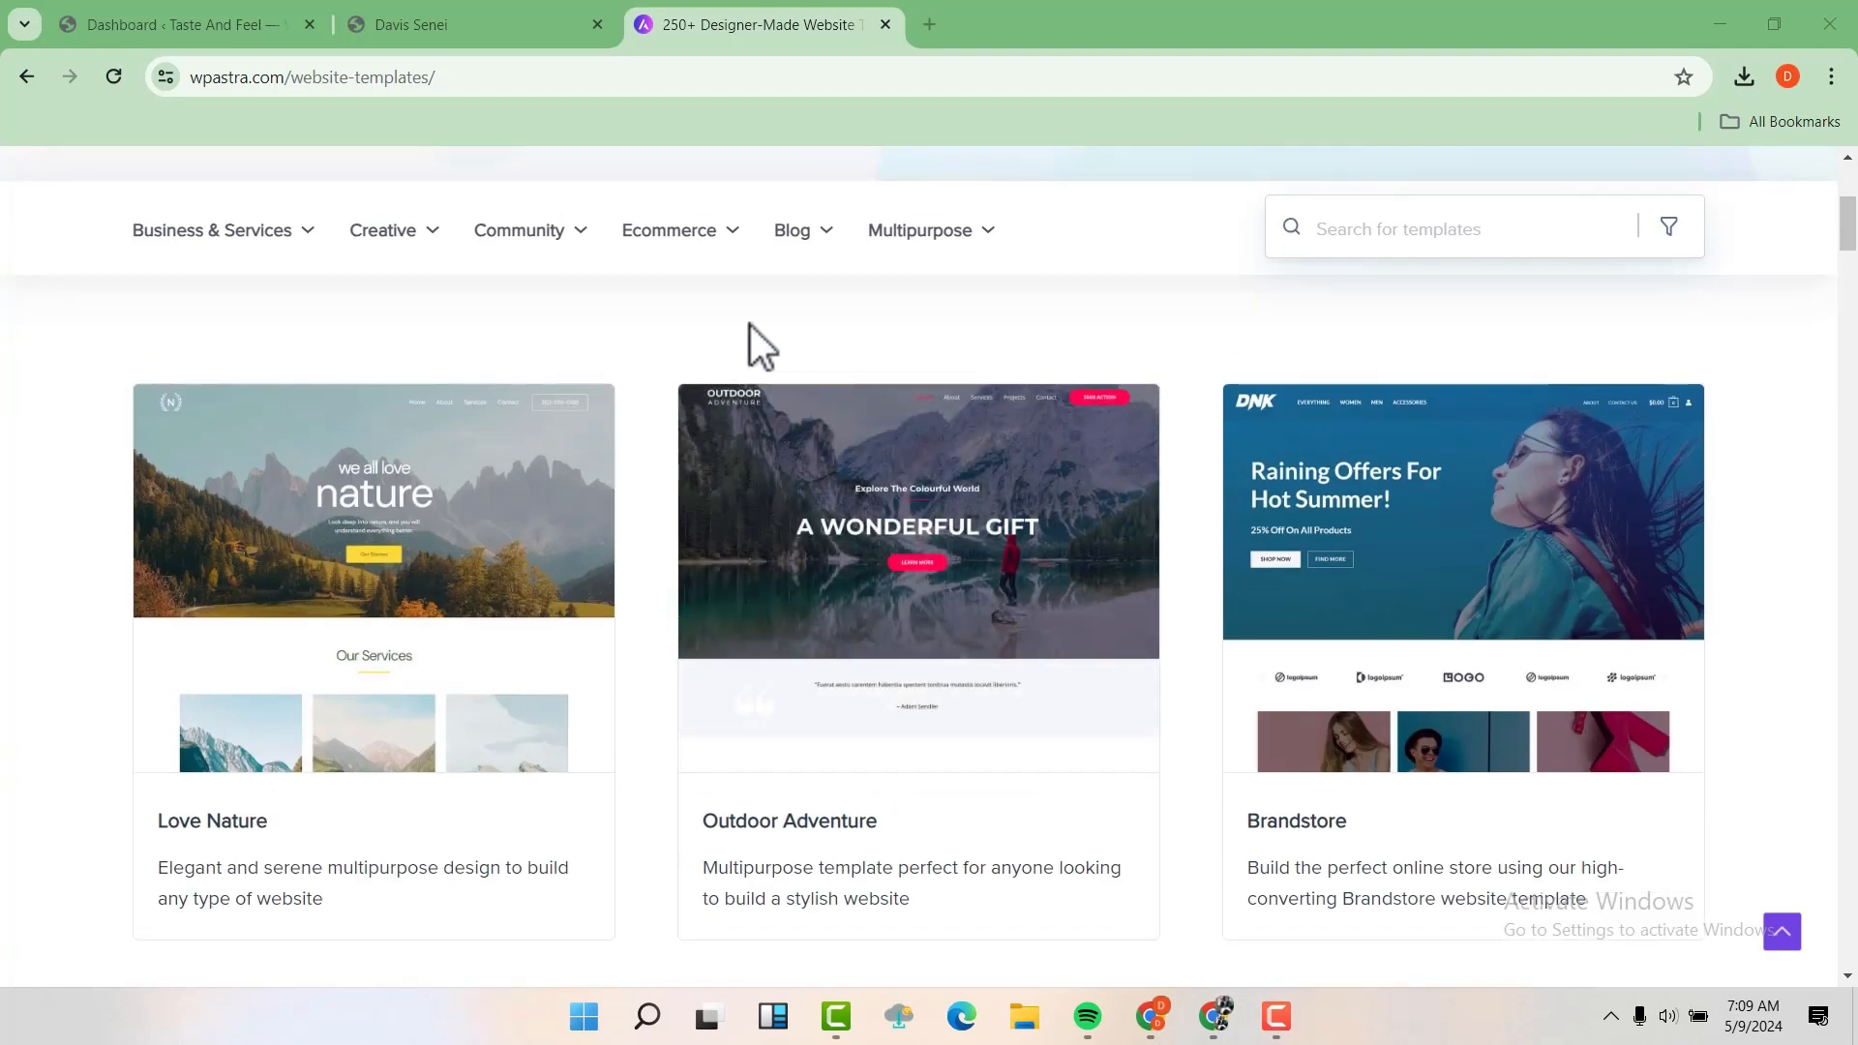
# Open the Restaurant category of the Astra templates and browse its designs down to the BBQ and Italian restaurant templates
pyautogui.moveTo(290, 236)
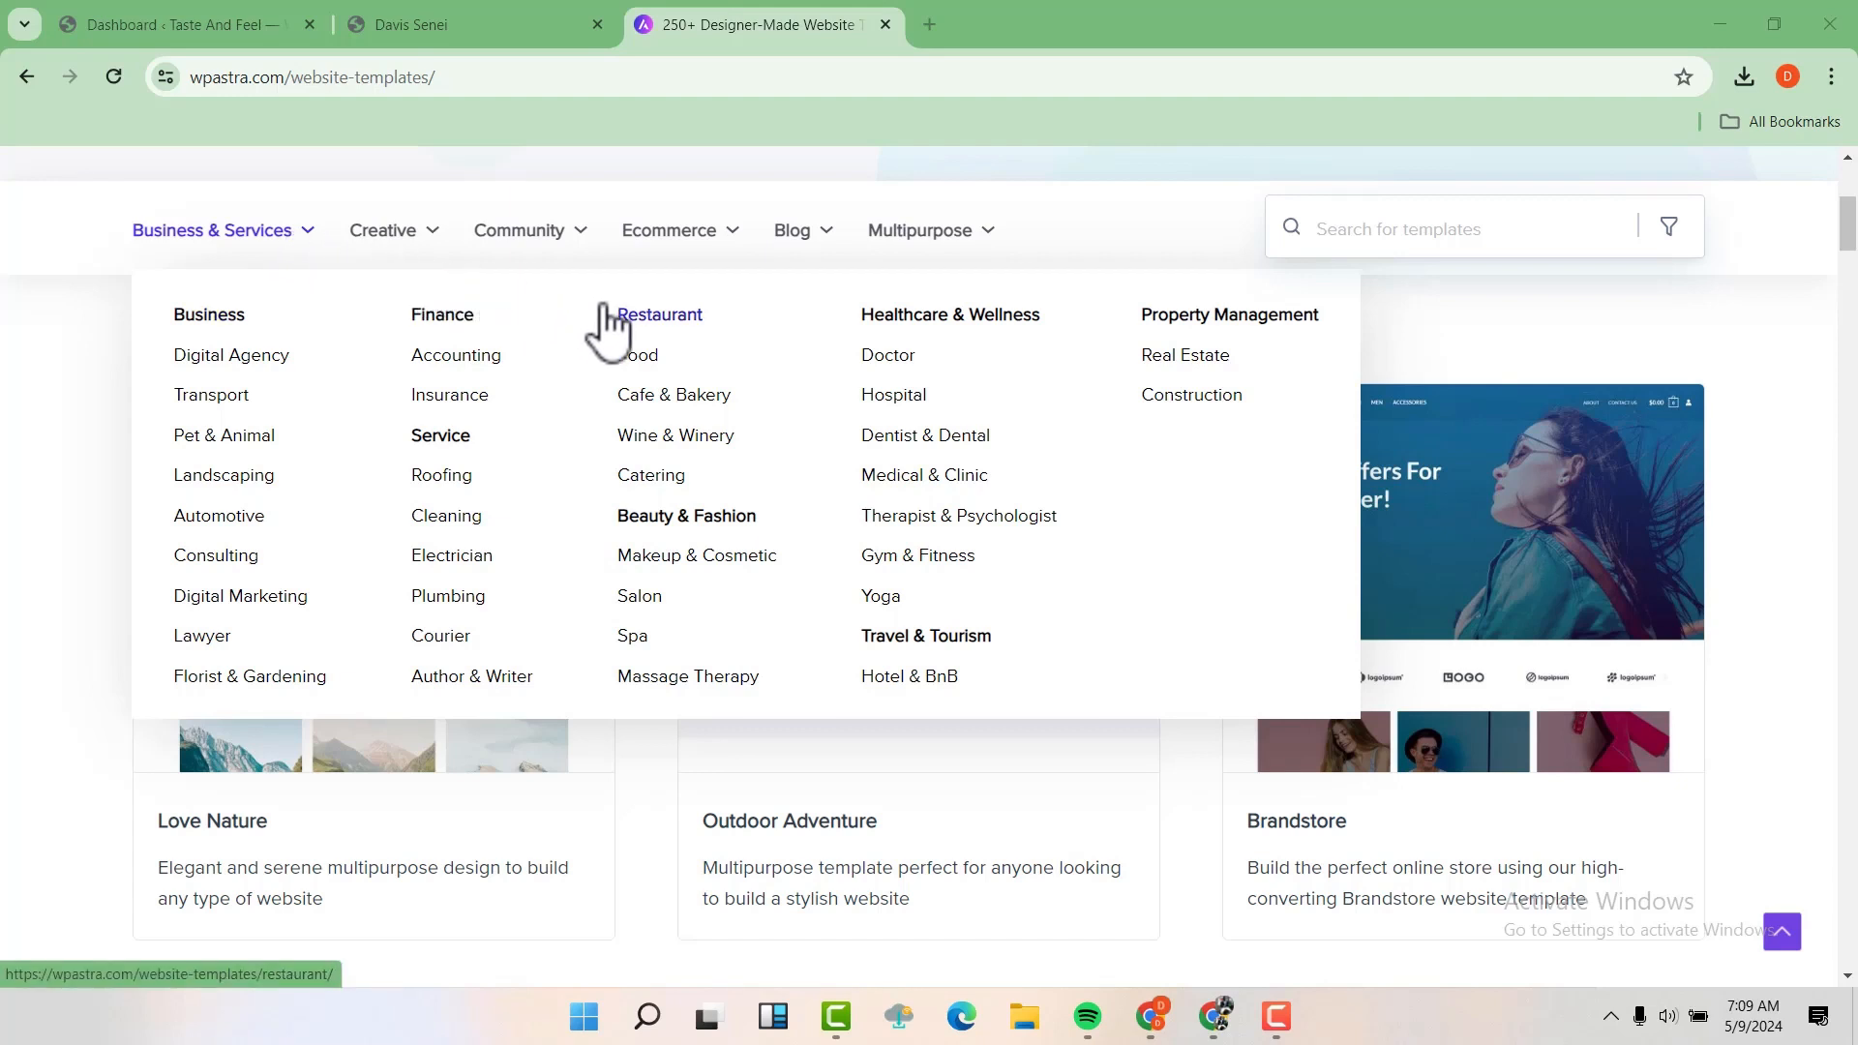
pyautogui.click(660, 332)
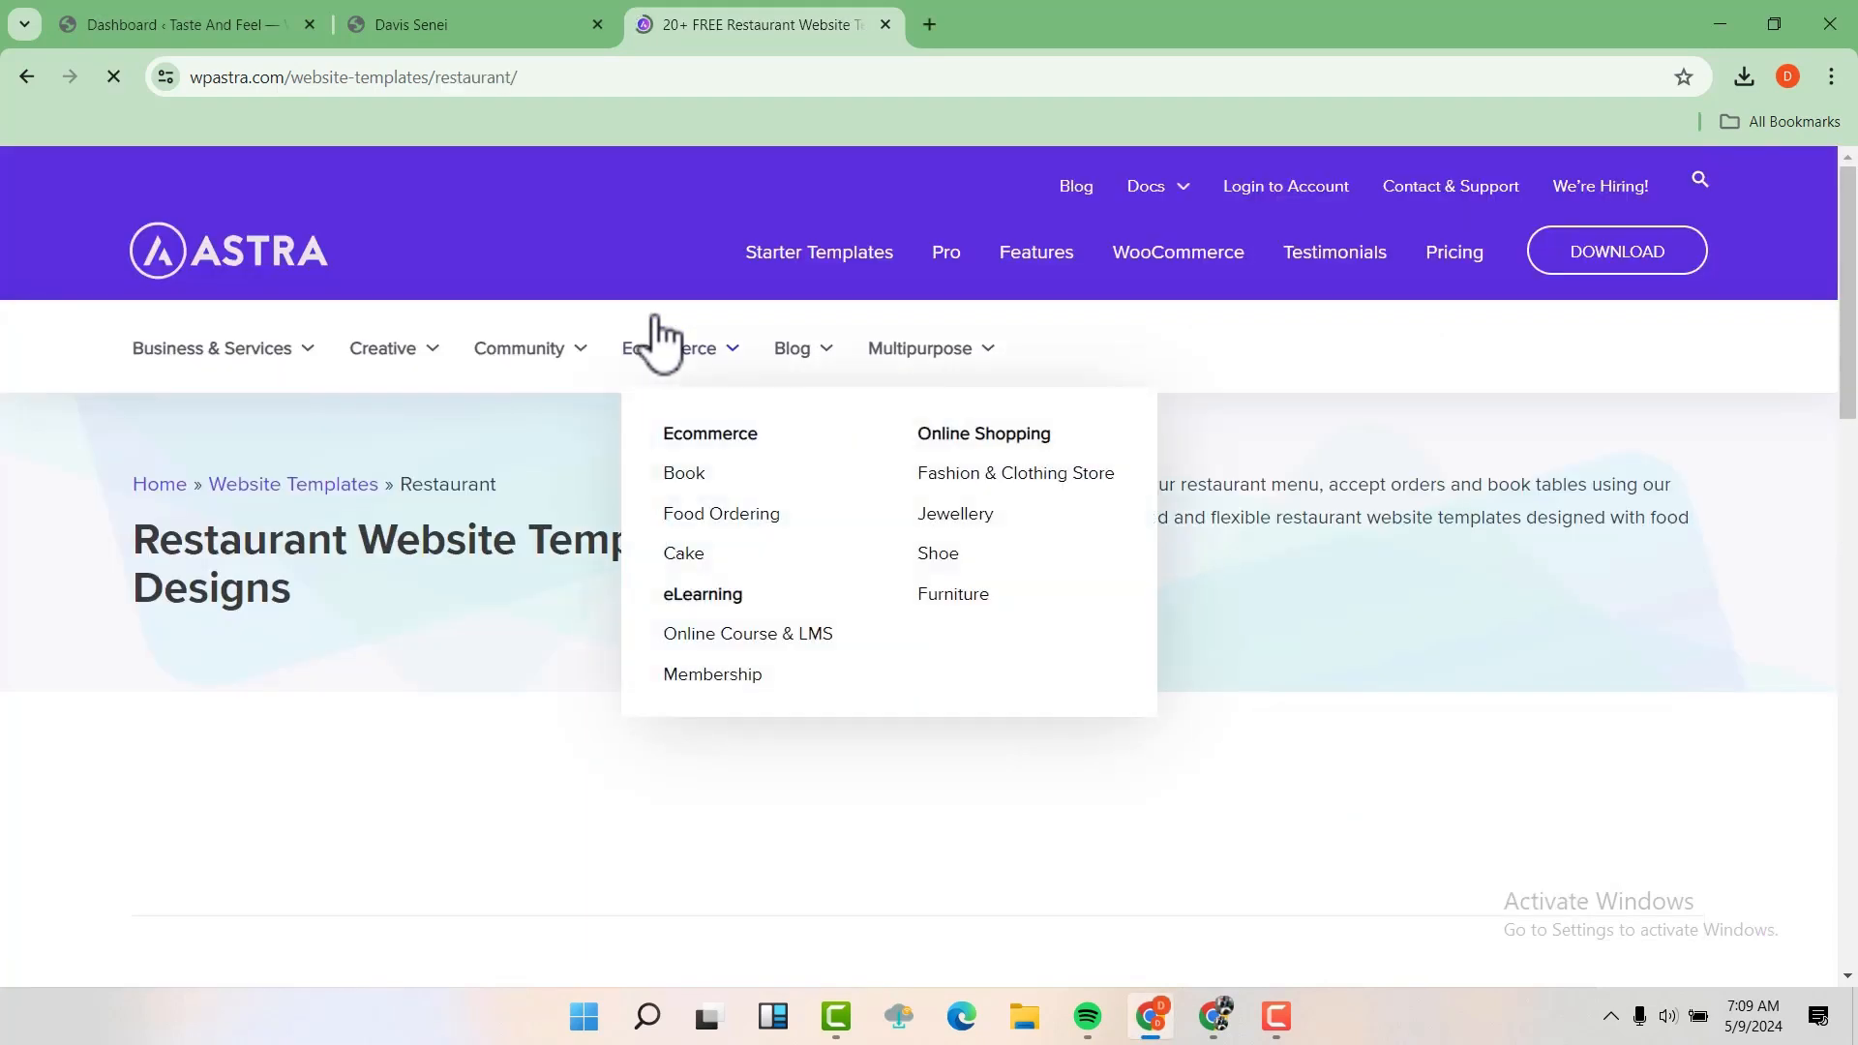
pyautogui.scroll(-3, 654, 319)
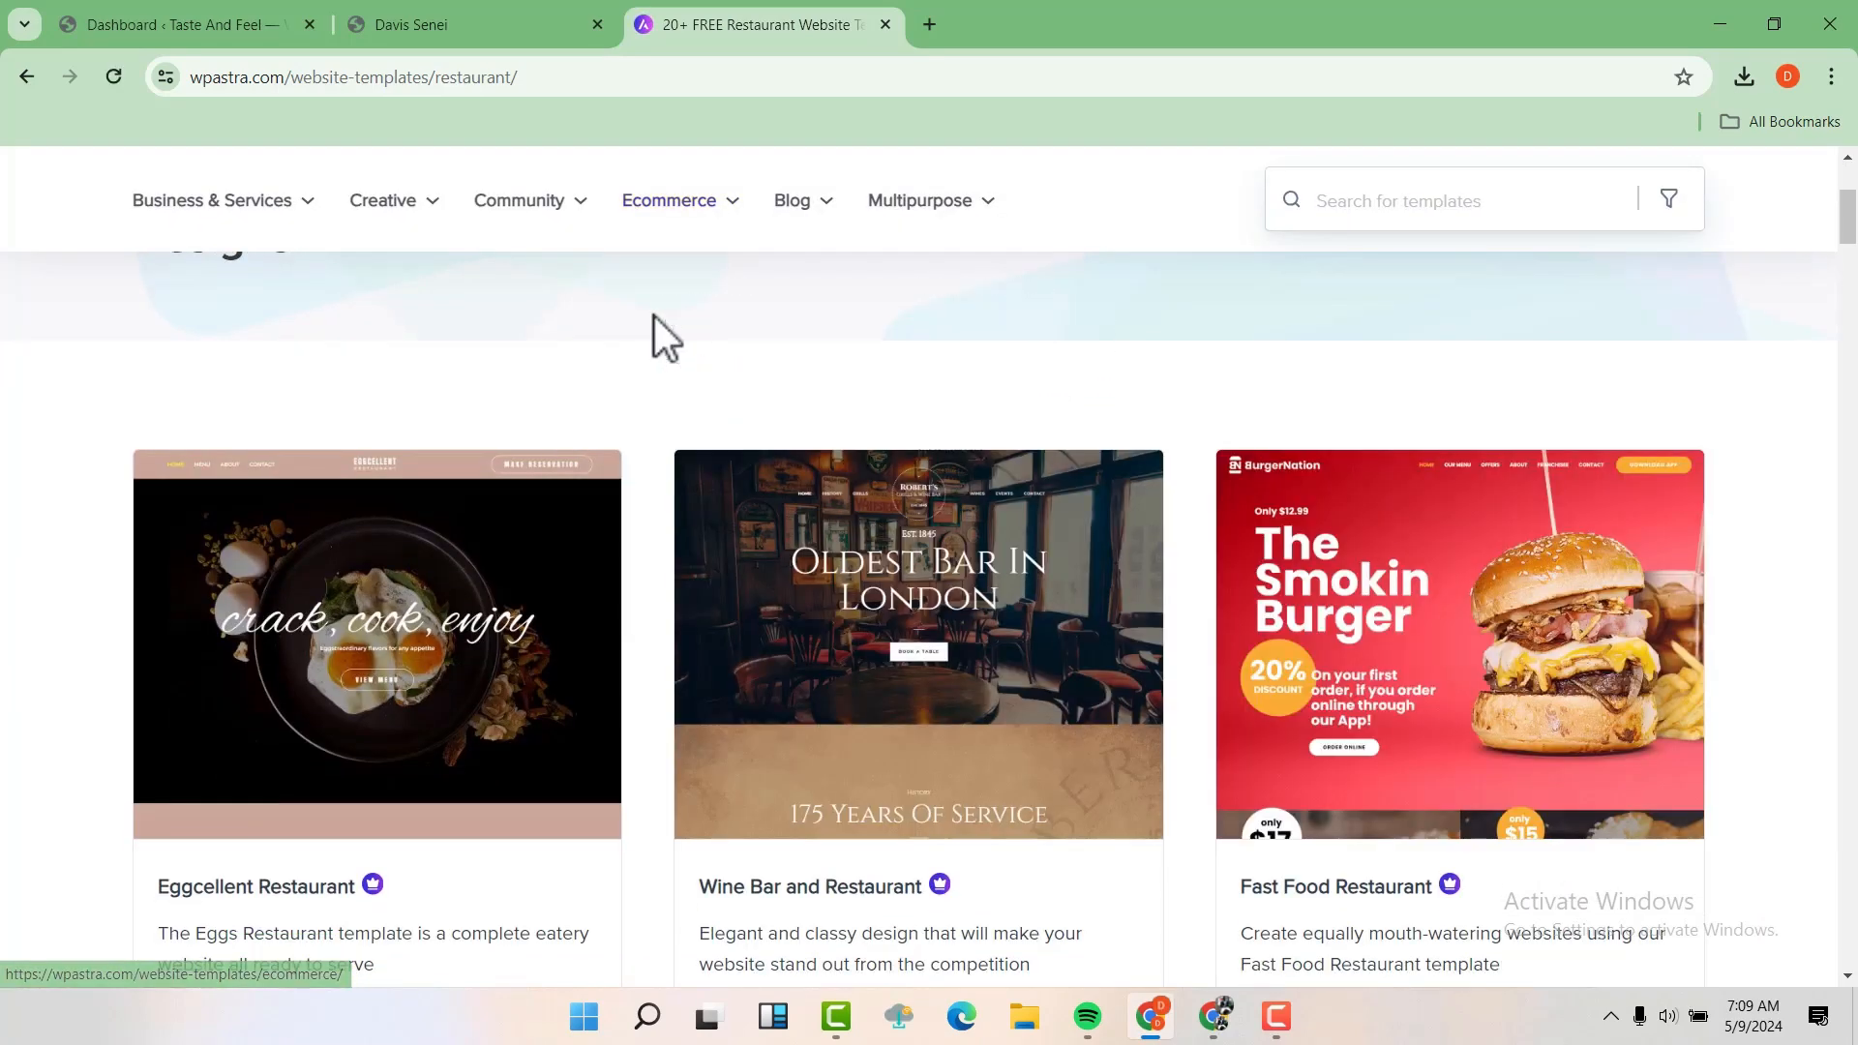
pyautogui.scroll(-1, 654, 320)
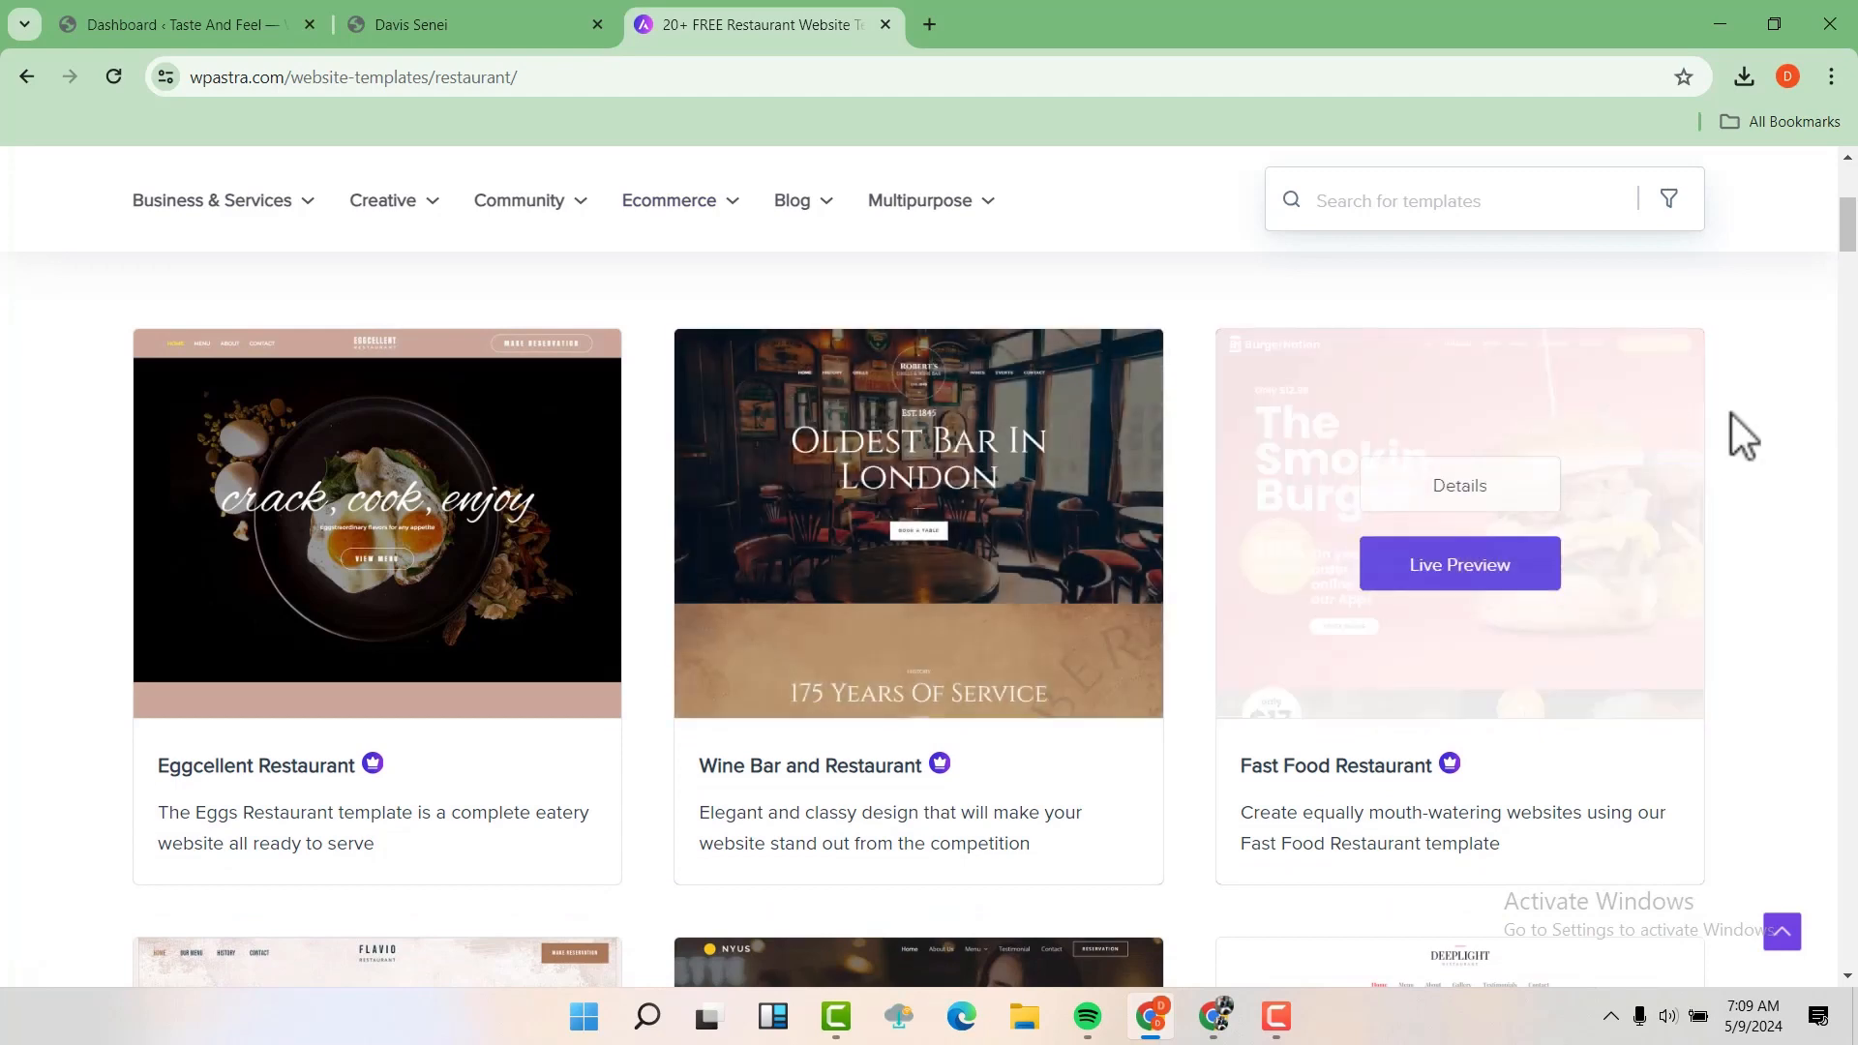
pyautogui.scroll(-1, 1836, 443)
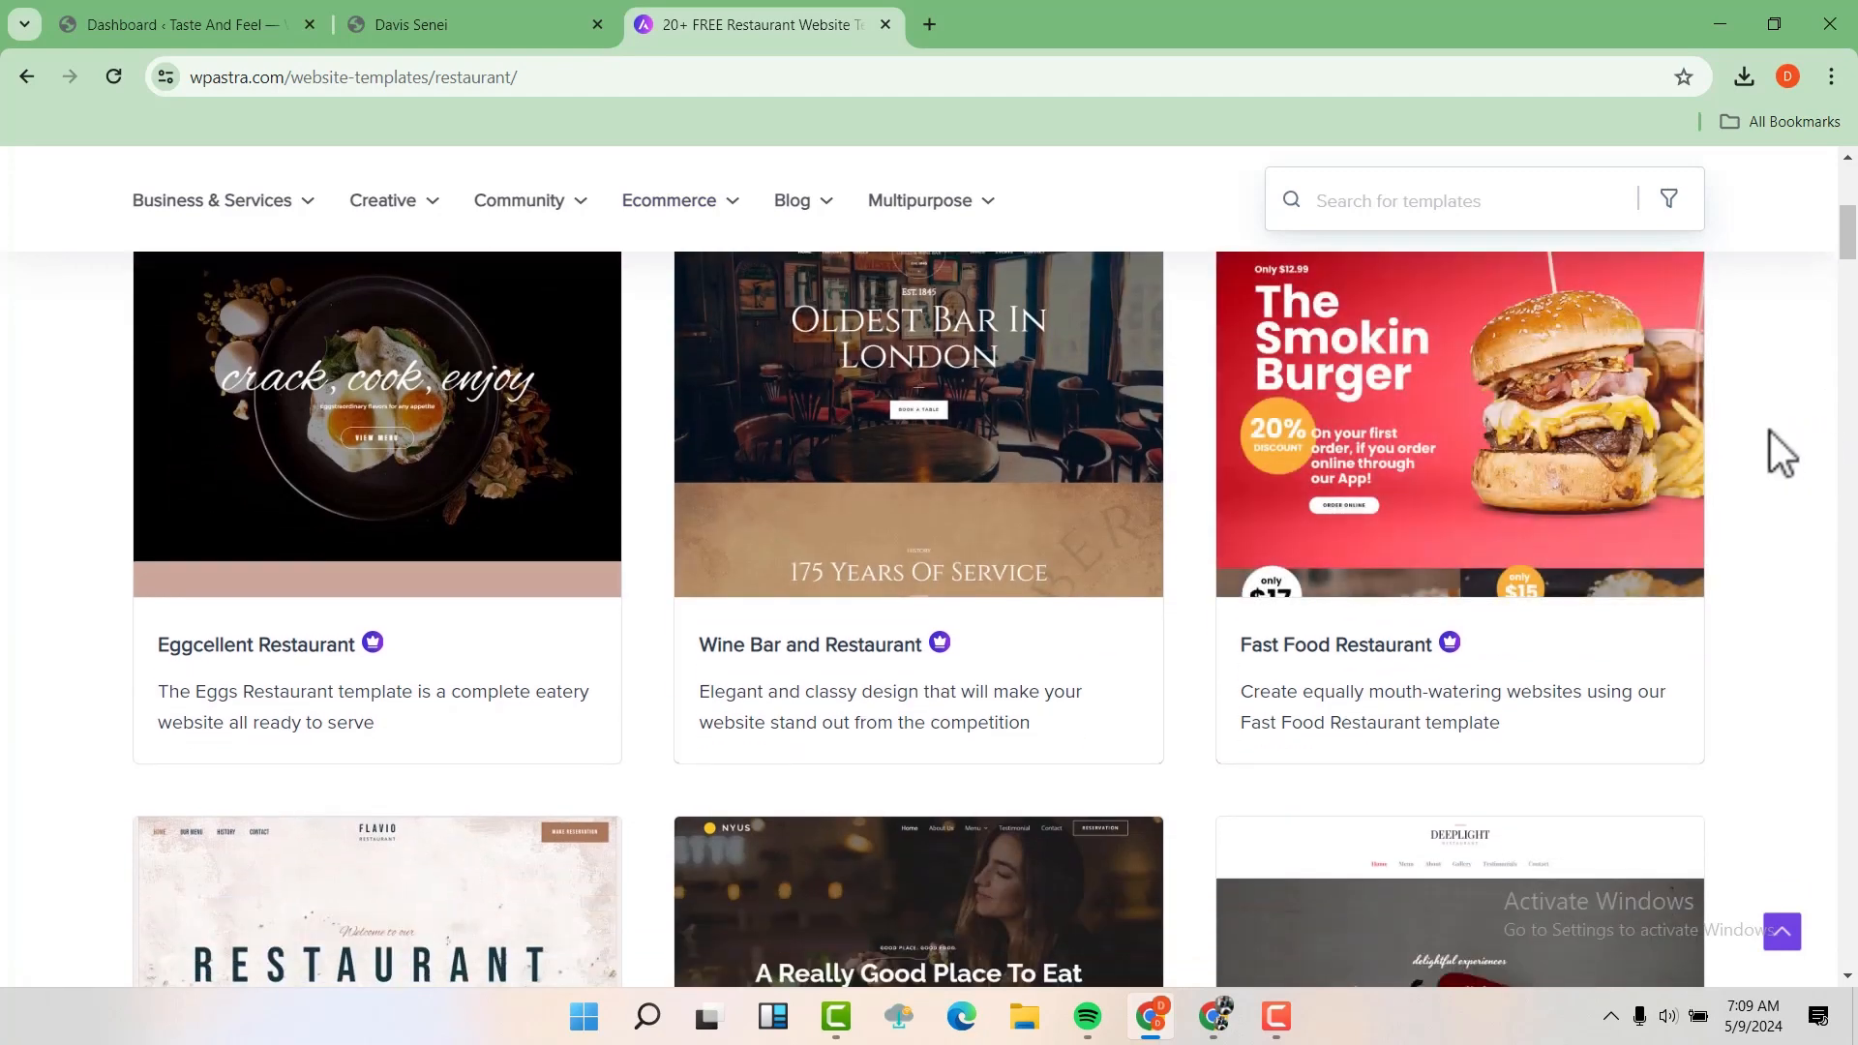
pyautogui.scroll(-2, 1769, 432)
pyautogui.scroll(2, 1769, 431)
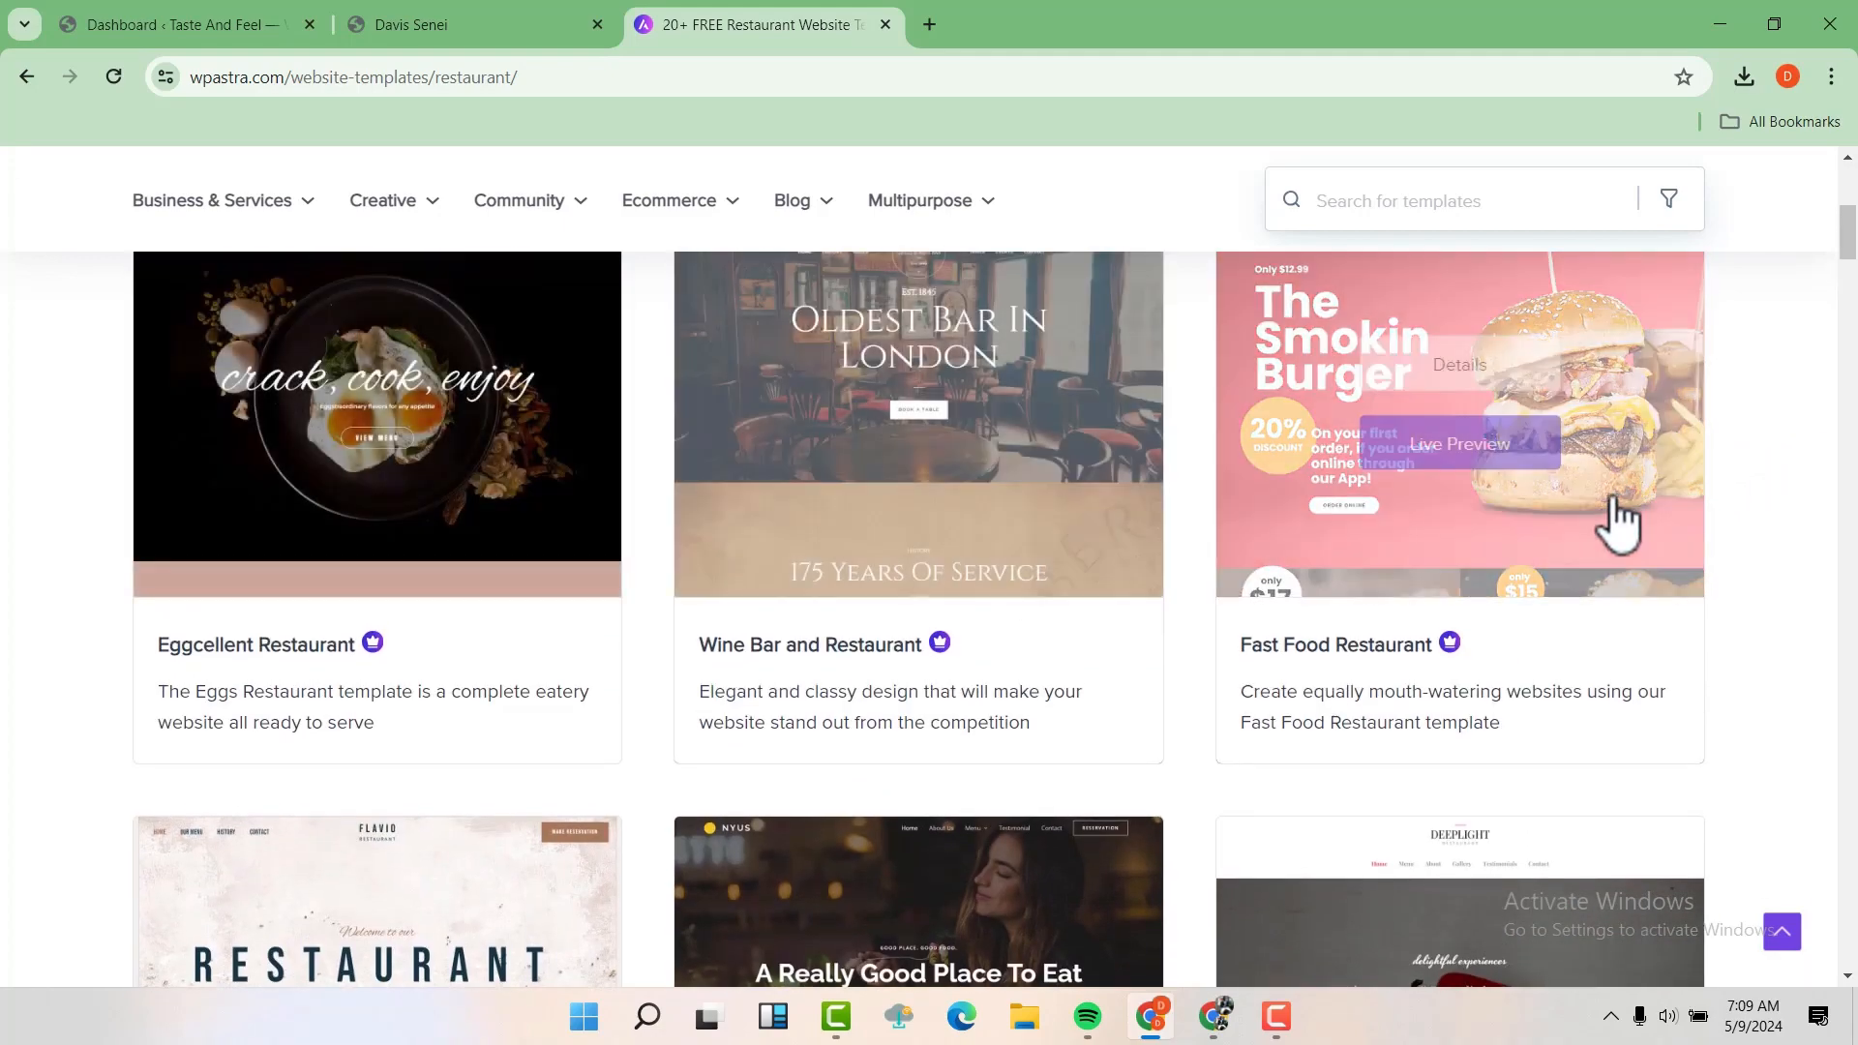
pyautogui.scroll(-3, 1609, 519)
pyautogui.scroll(-3, 1610, 523)
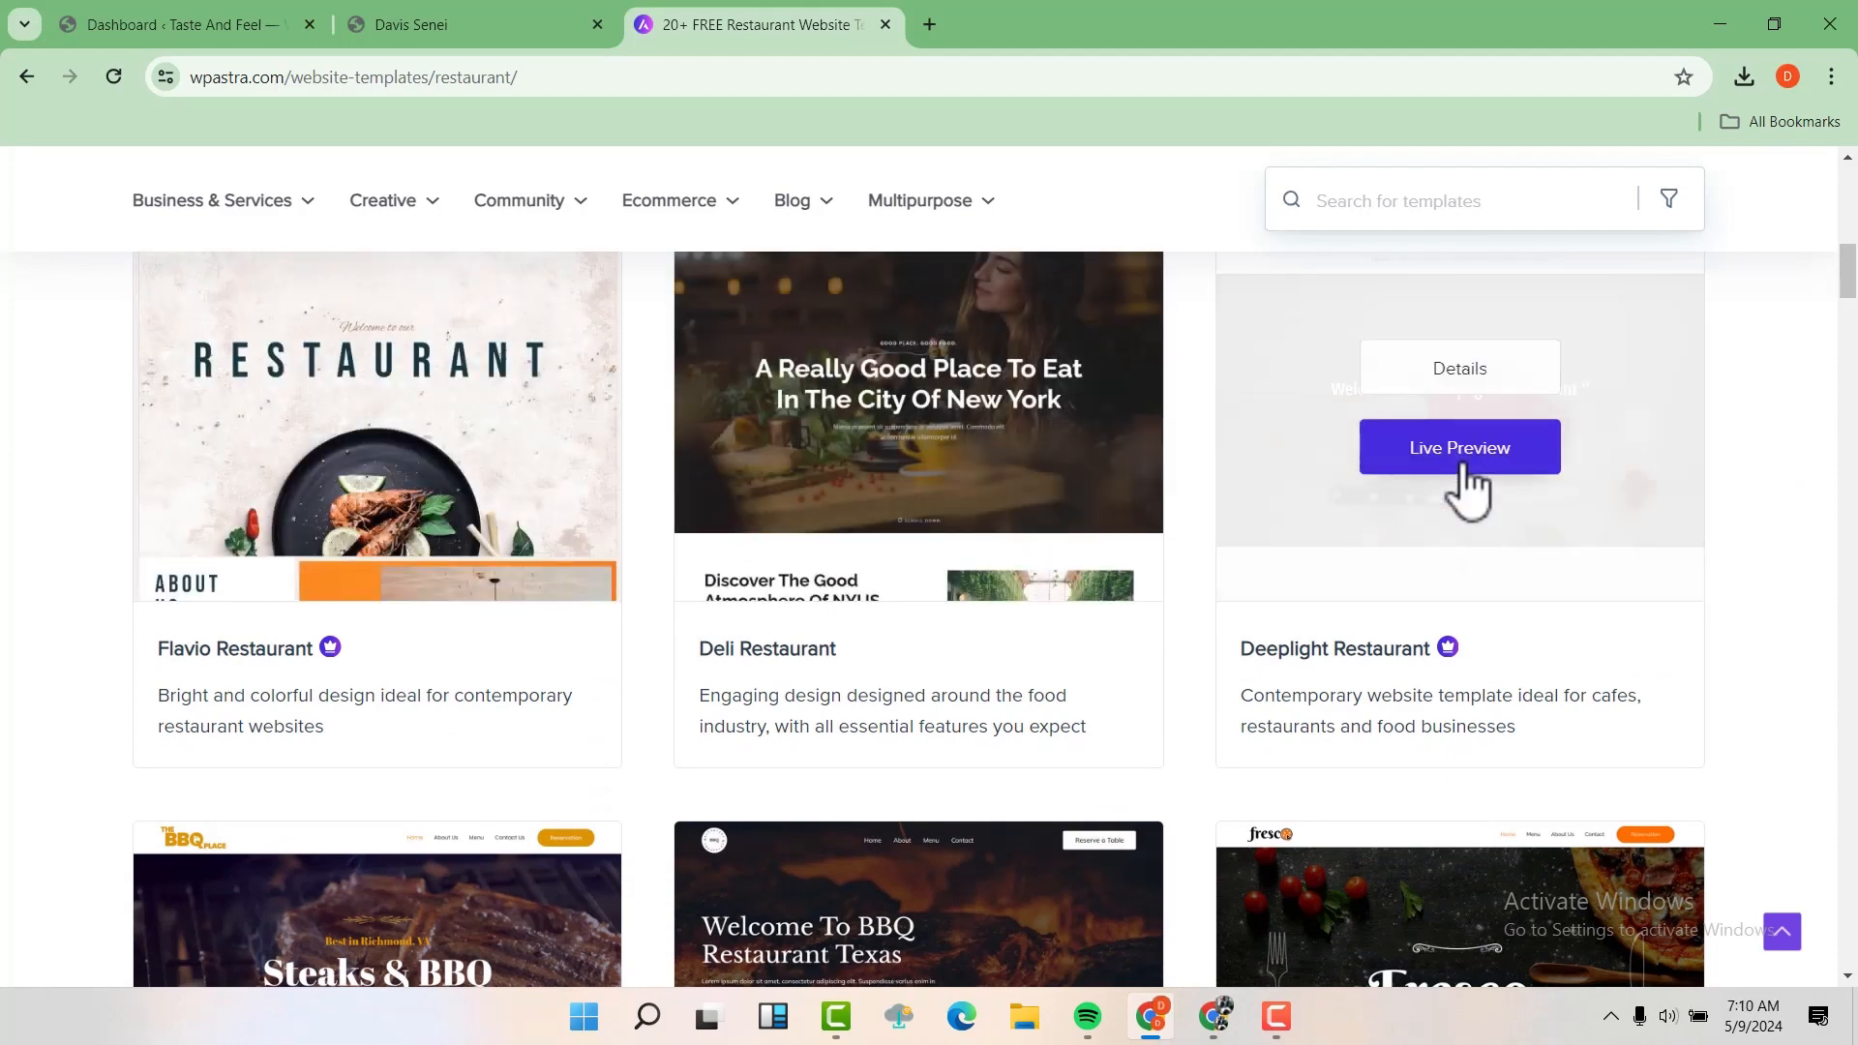
pyautogui.scroll(-3, 1466, 483)
pyautogui.scroll(2, 1469, 487)
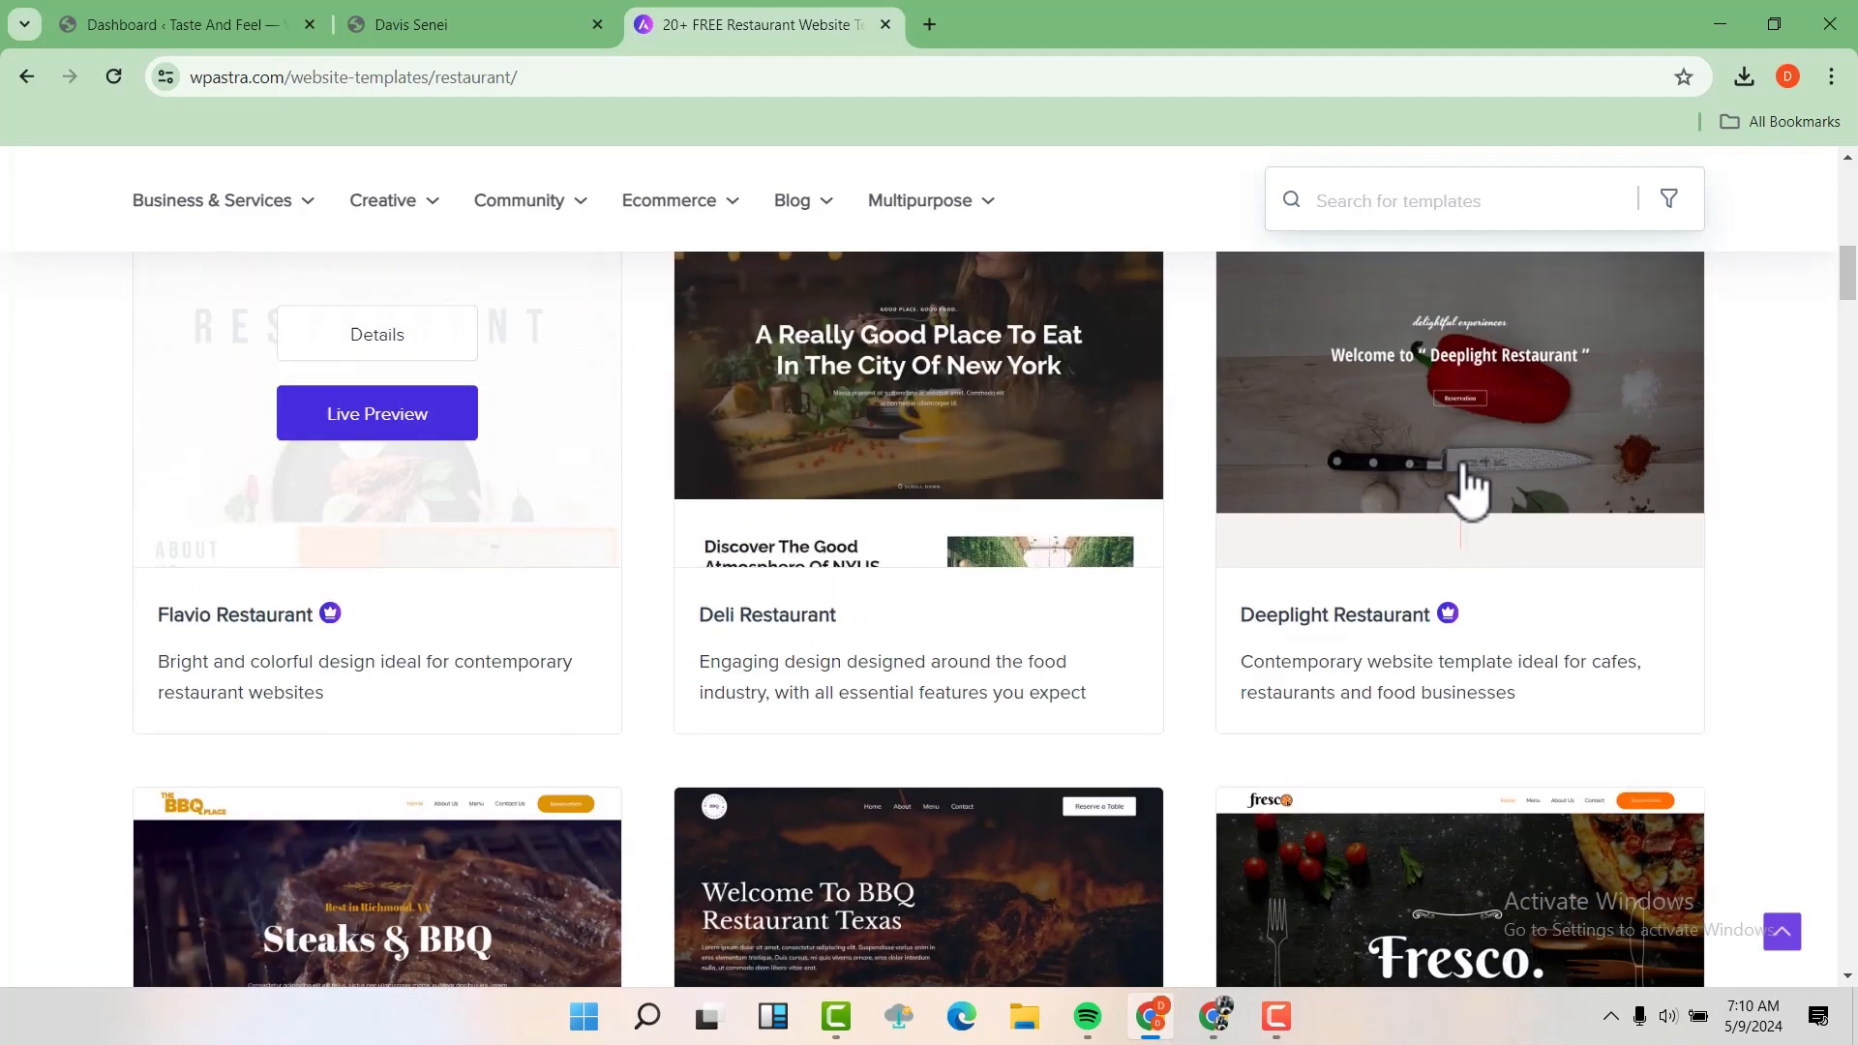
pyautogui.scroll(-5, 1466, 489)
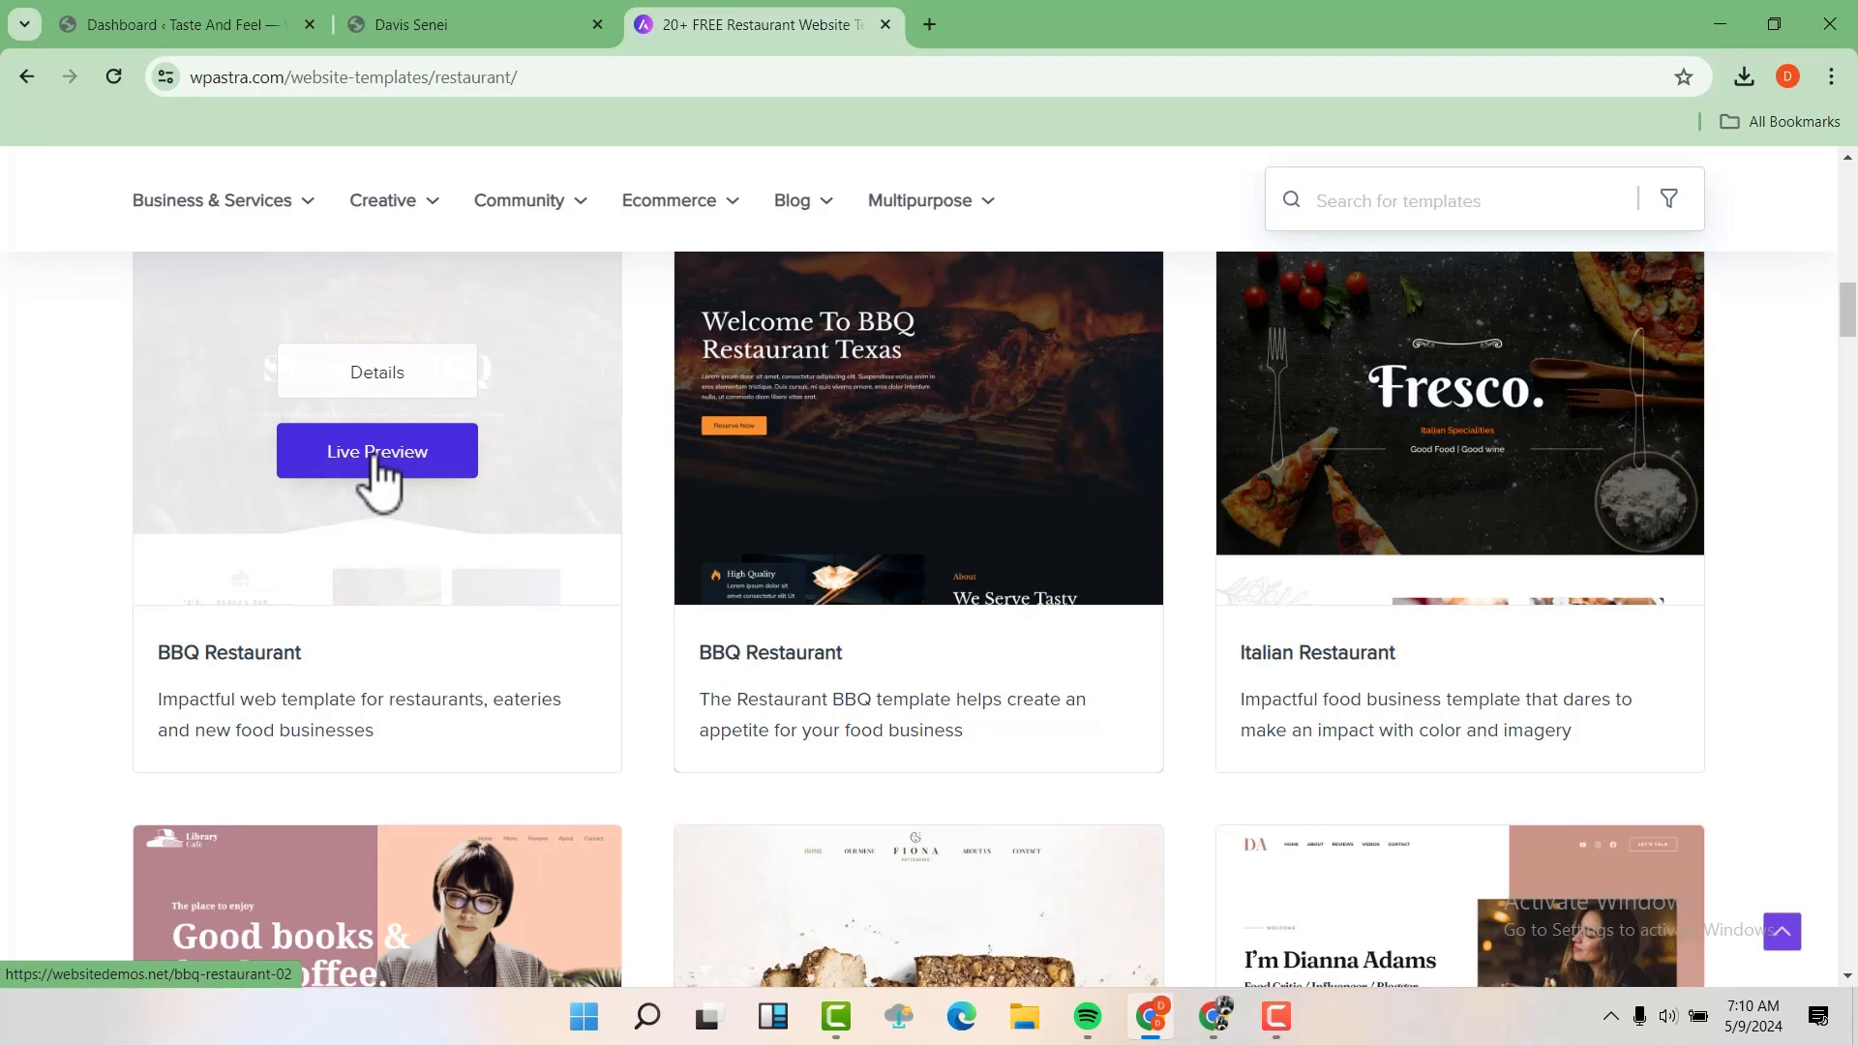
# Open the live preview of the "Steaks & BBQ" BBQ Restaurant template, examine its home page sections, and close the preview
pyautogui.click(380, 454)
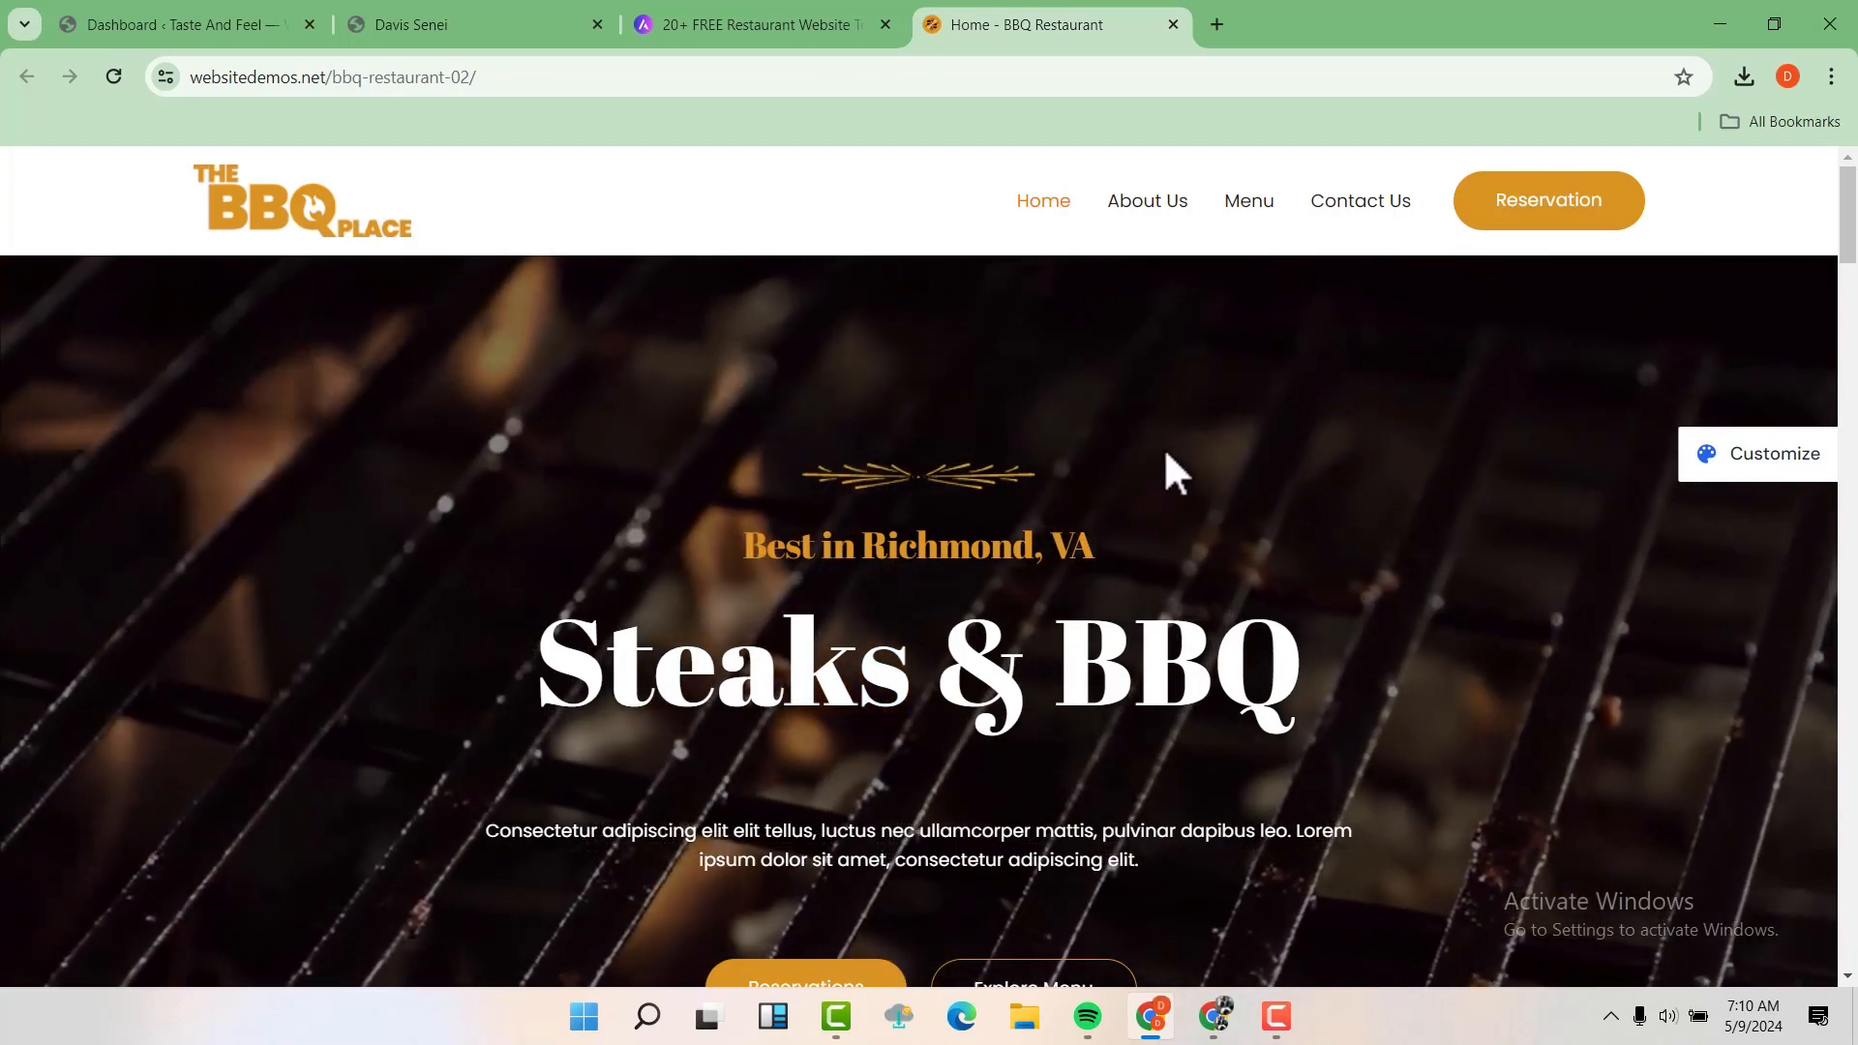
pyautogui.scroll(-7, 1174, 474)
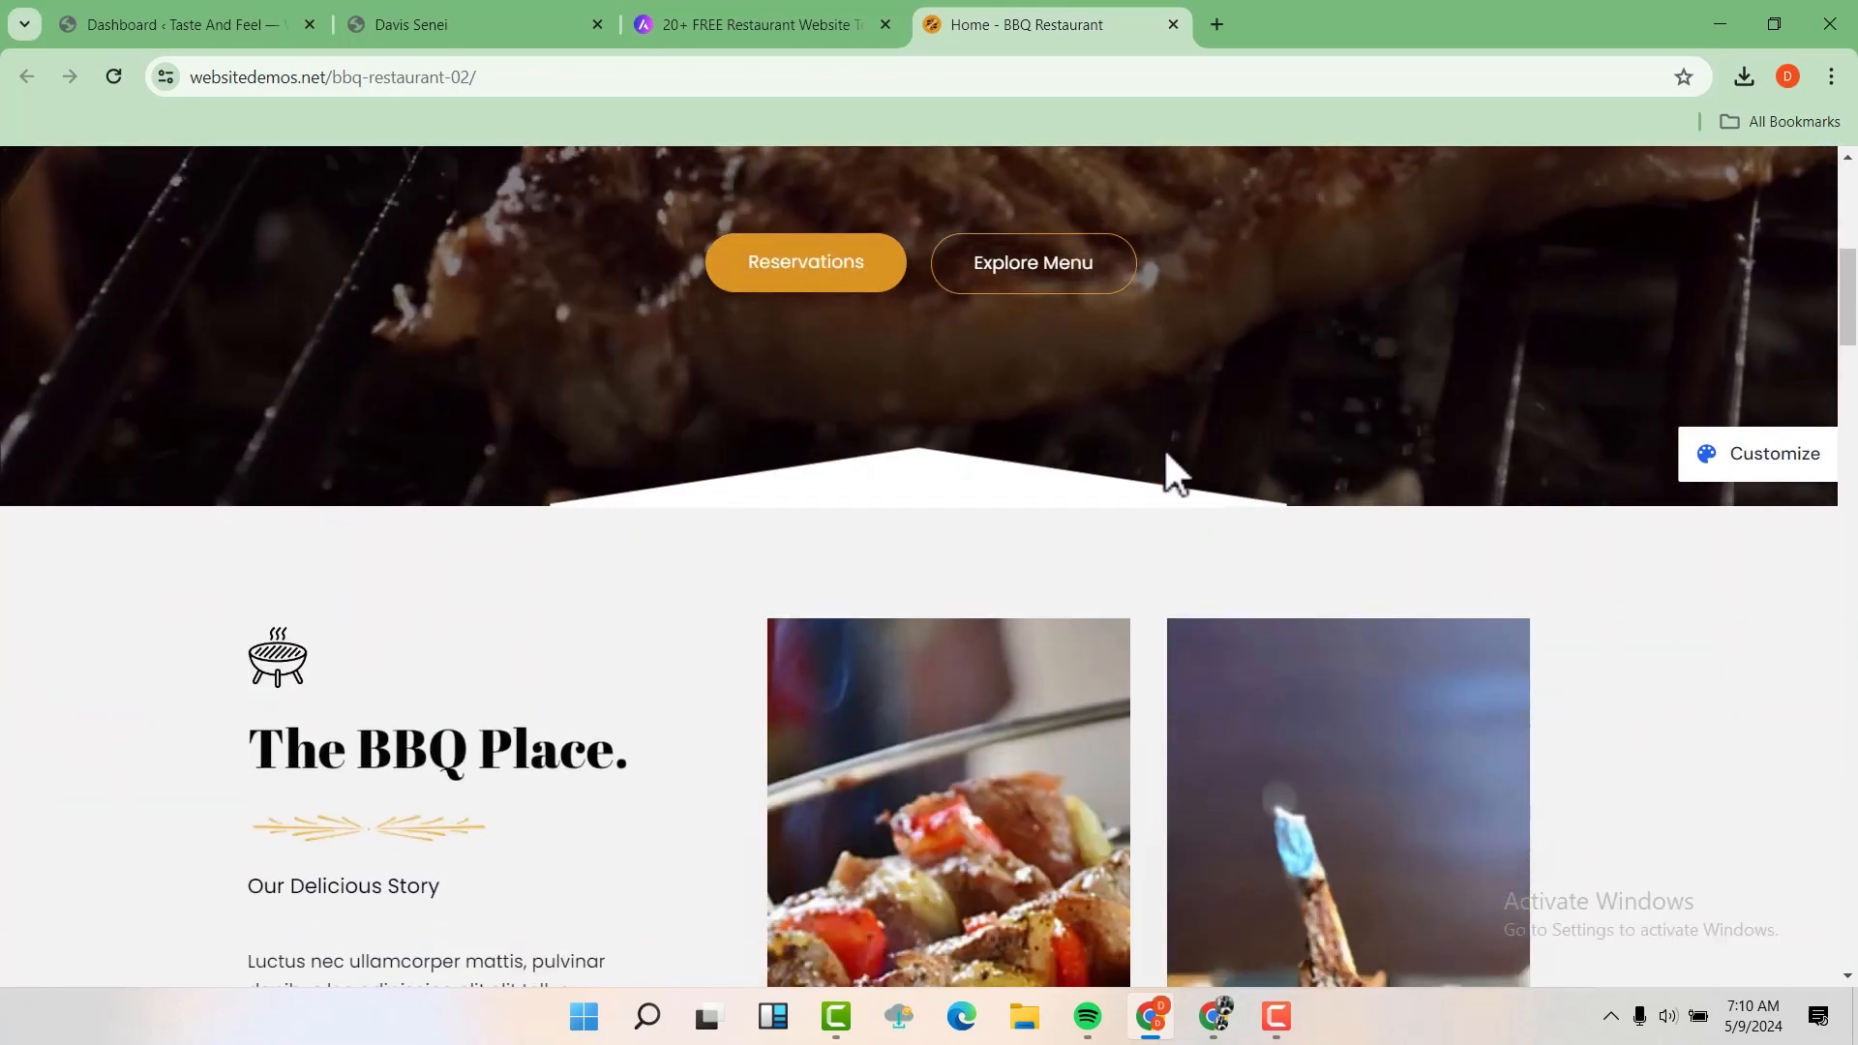
pyautogui.scroll(-11, 1166, 453)
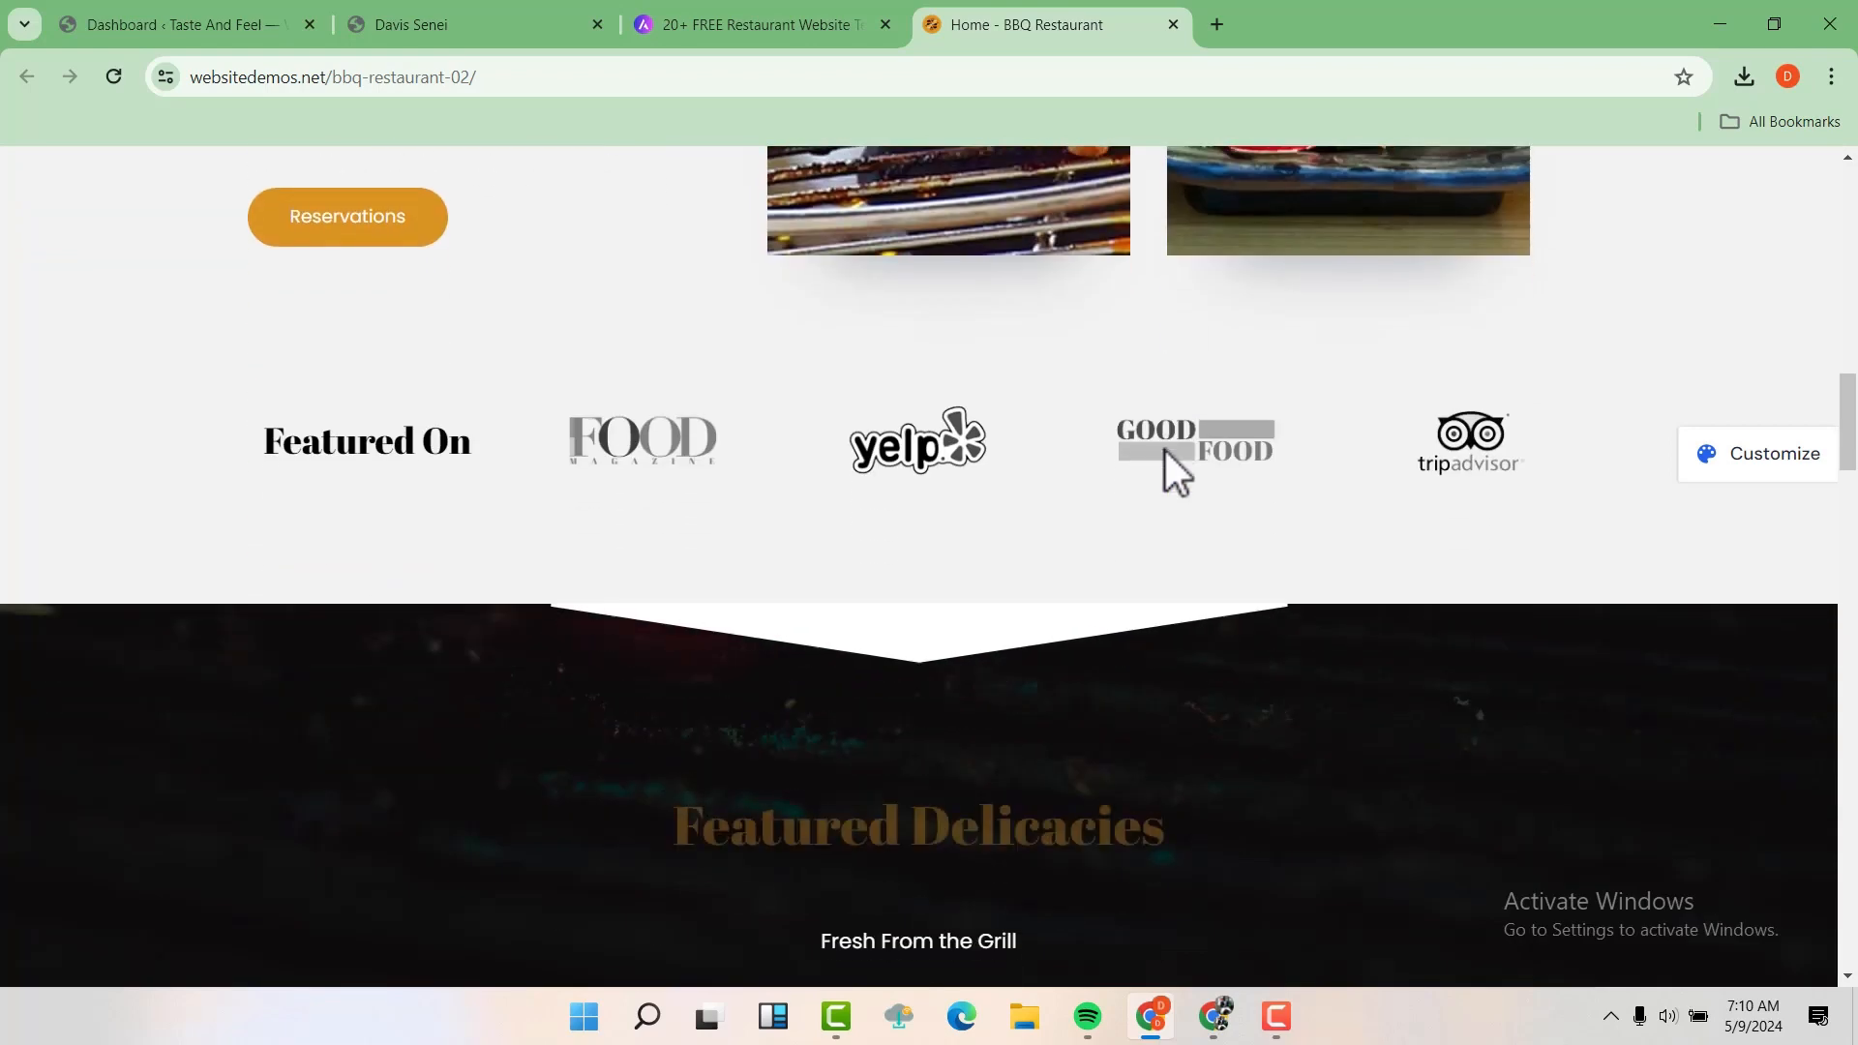
pyautogui.scroll(-8, 1165, 450)
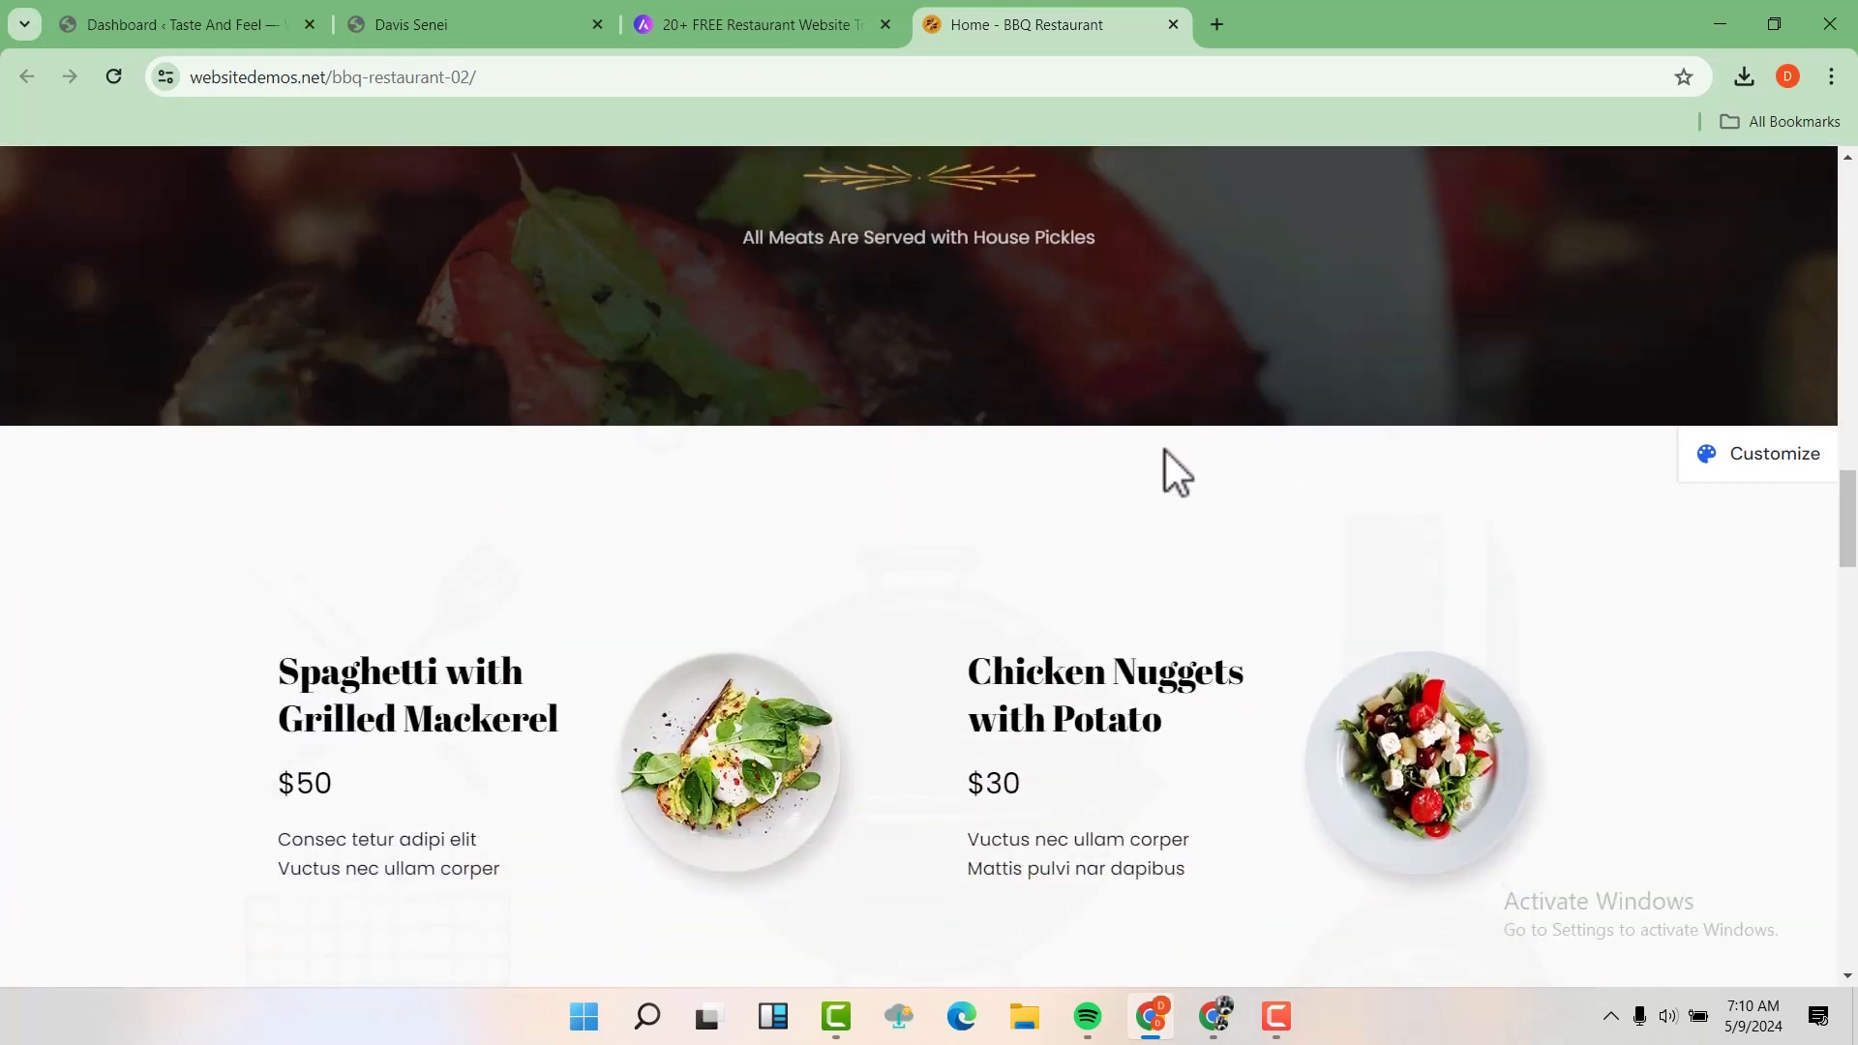
pyautogui.scroll(-17, 1165, 451)
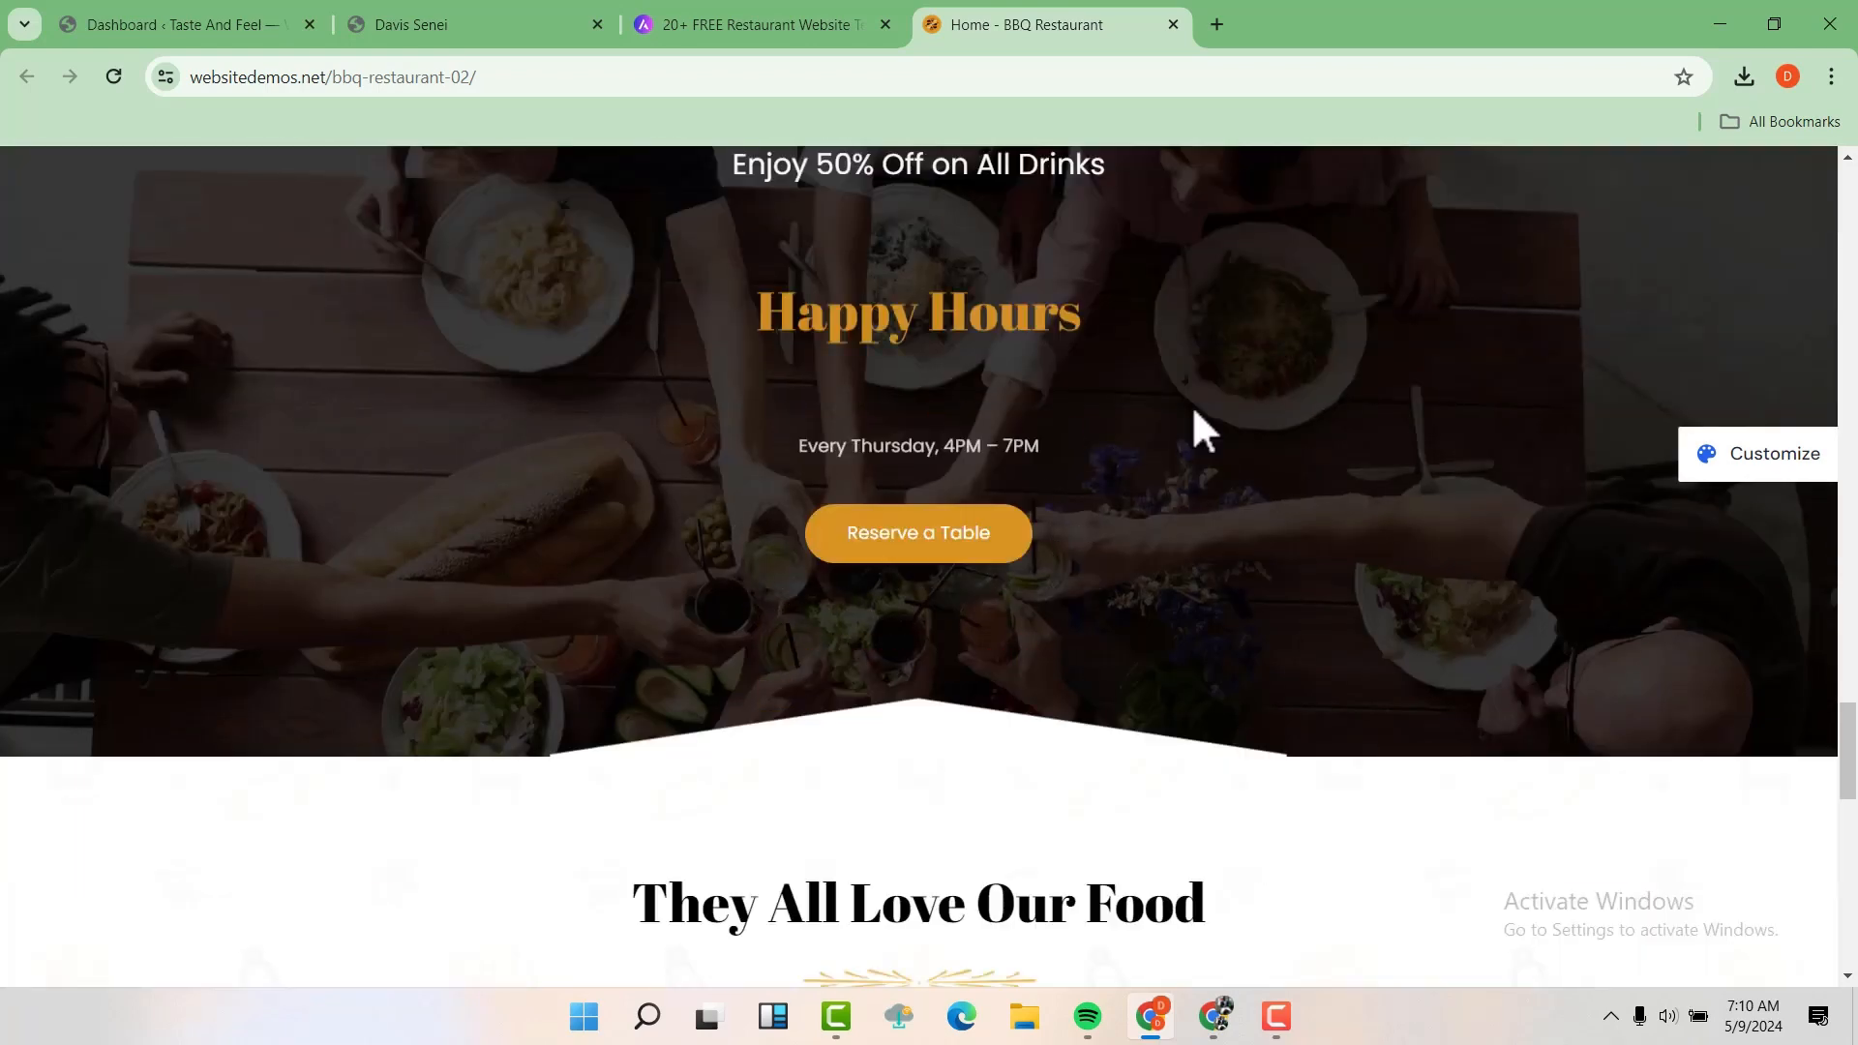
pyautogui.scroll(-14, 1192, 405)
pyautogui.scroll(20, 1193, 404)
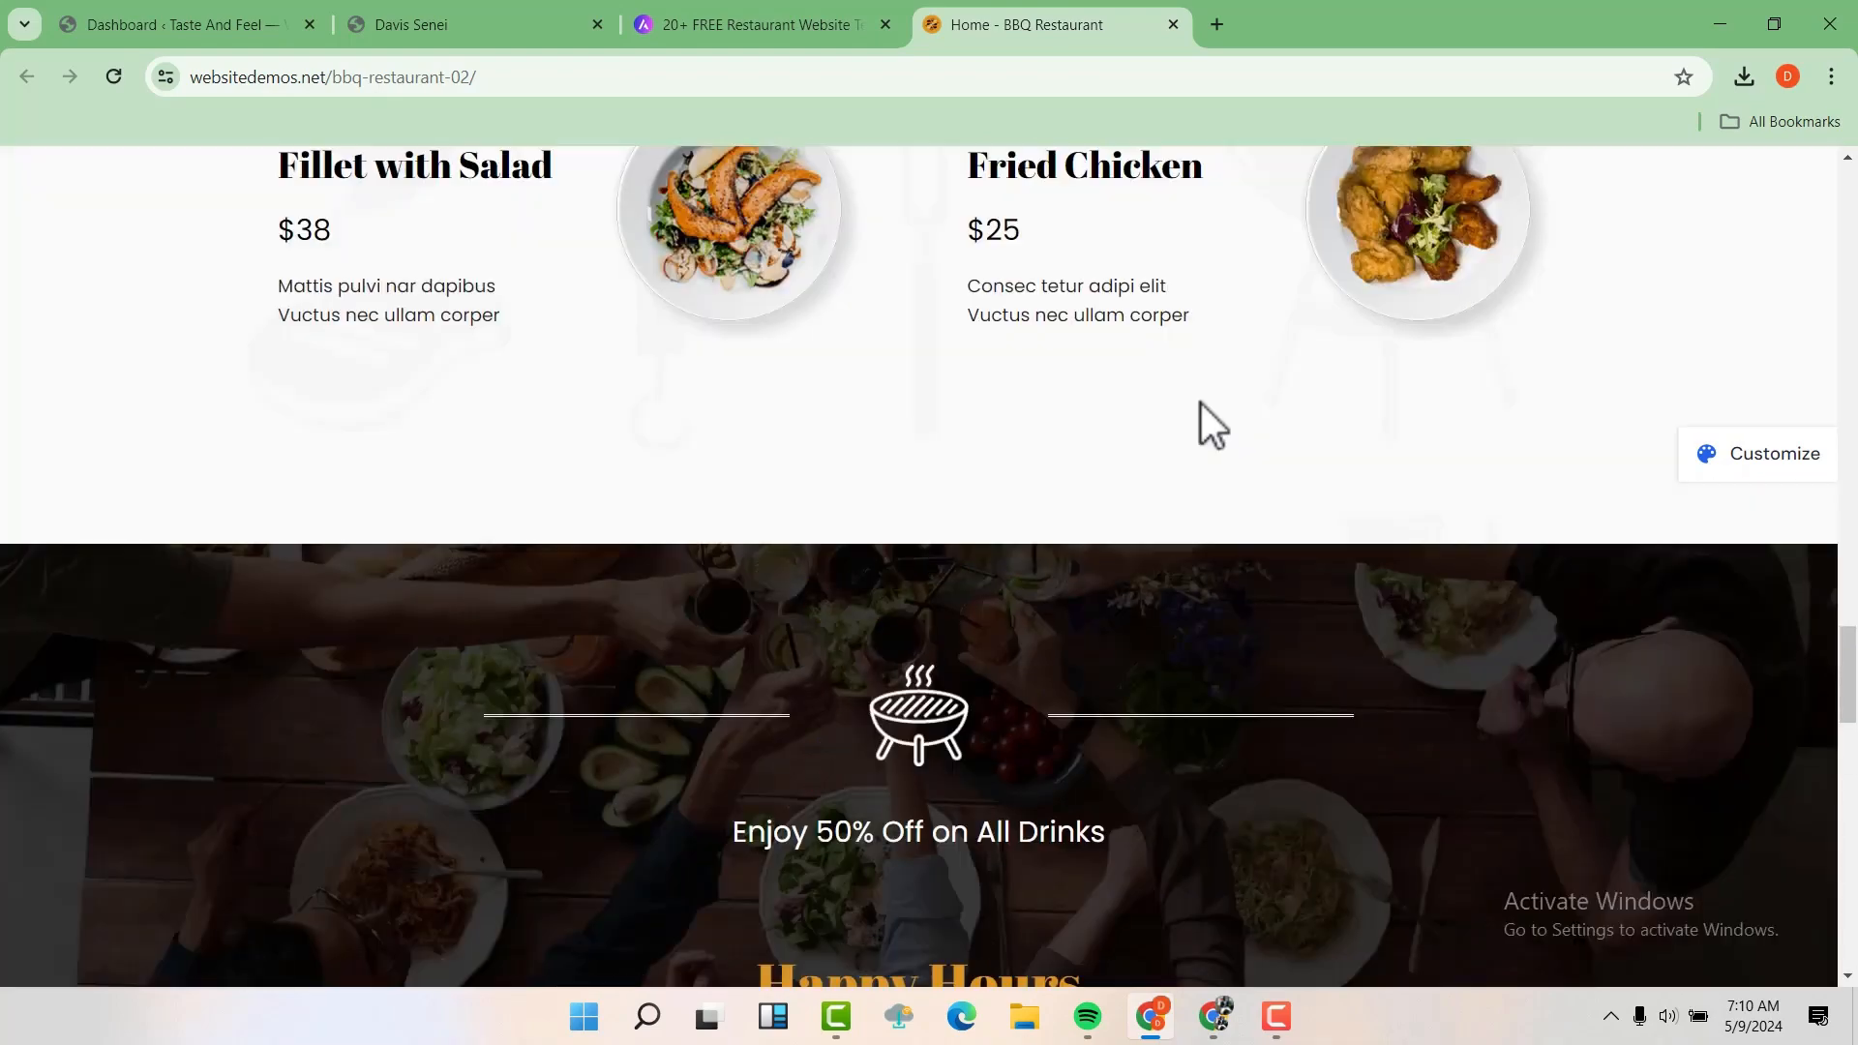
pyautogui.scroll(20, 1281, 347)
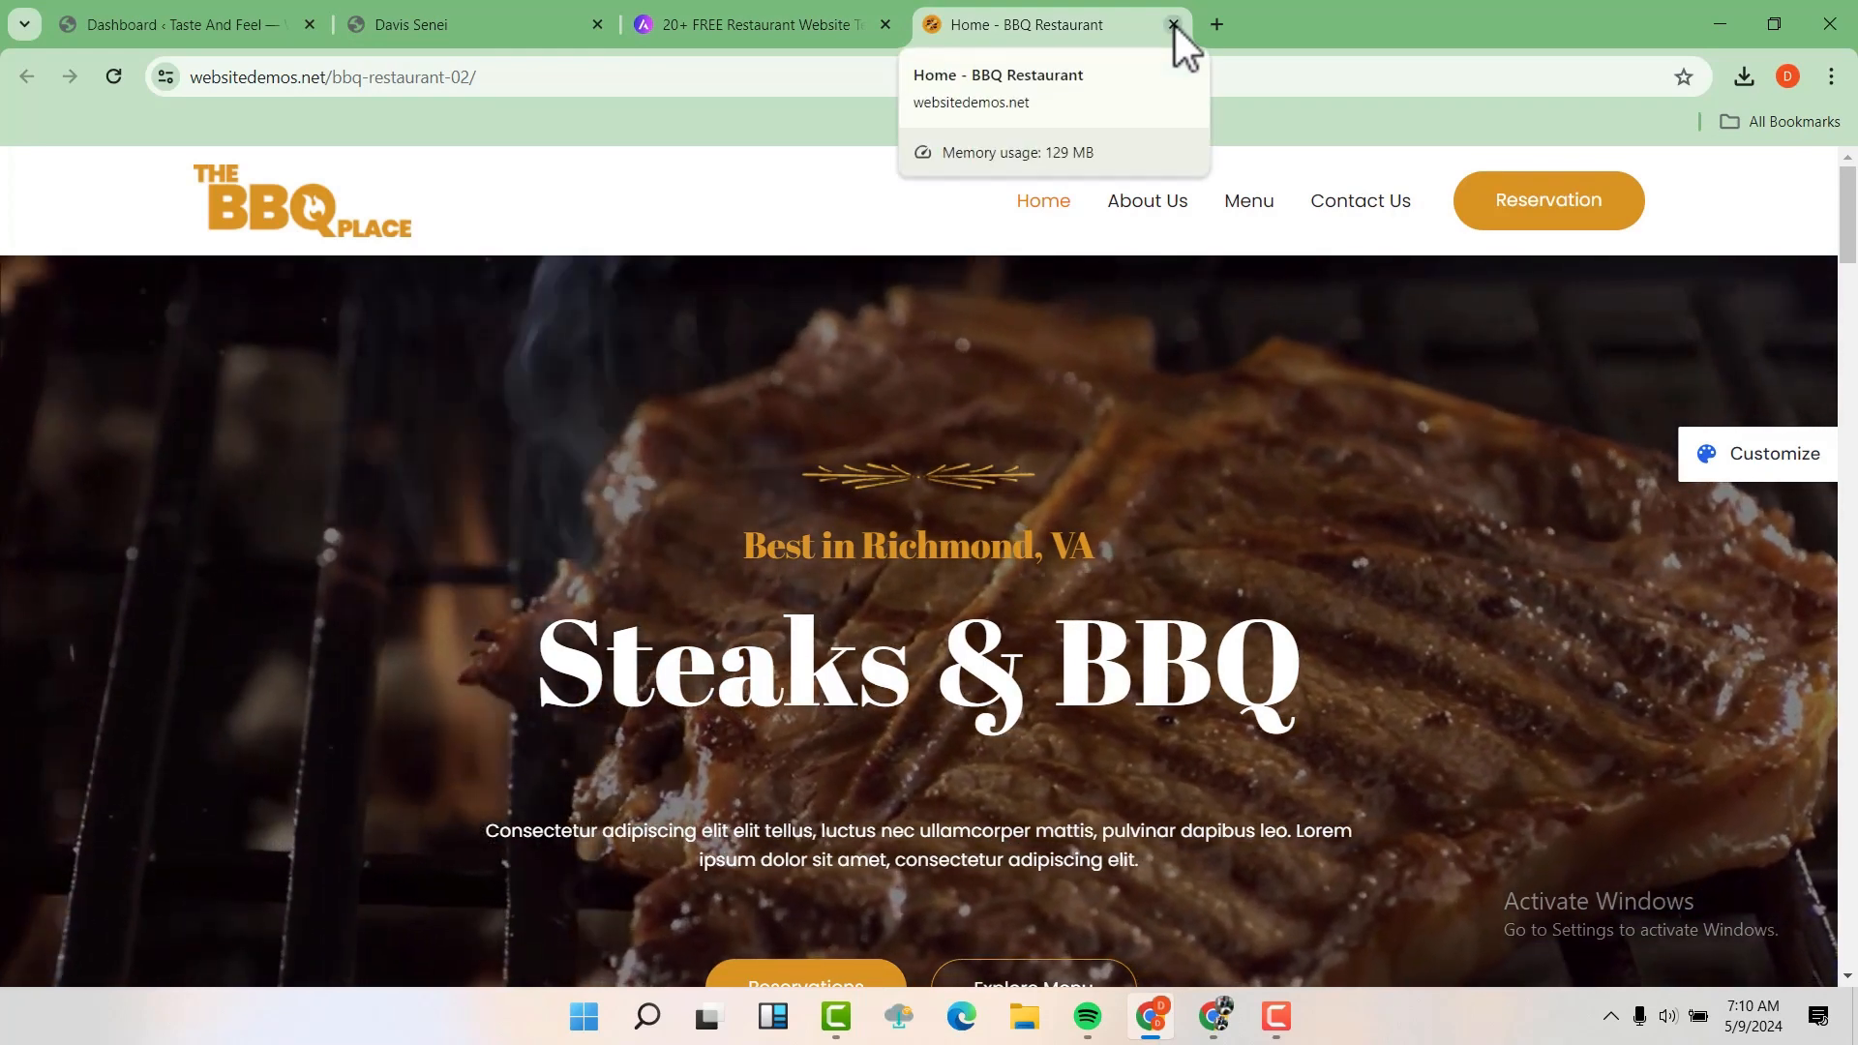
pyautogui.click(1174, 25)
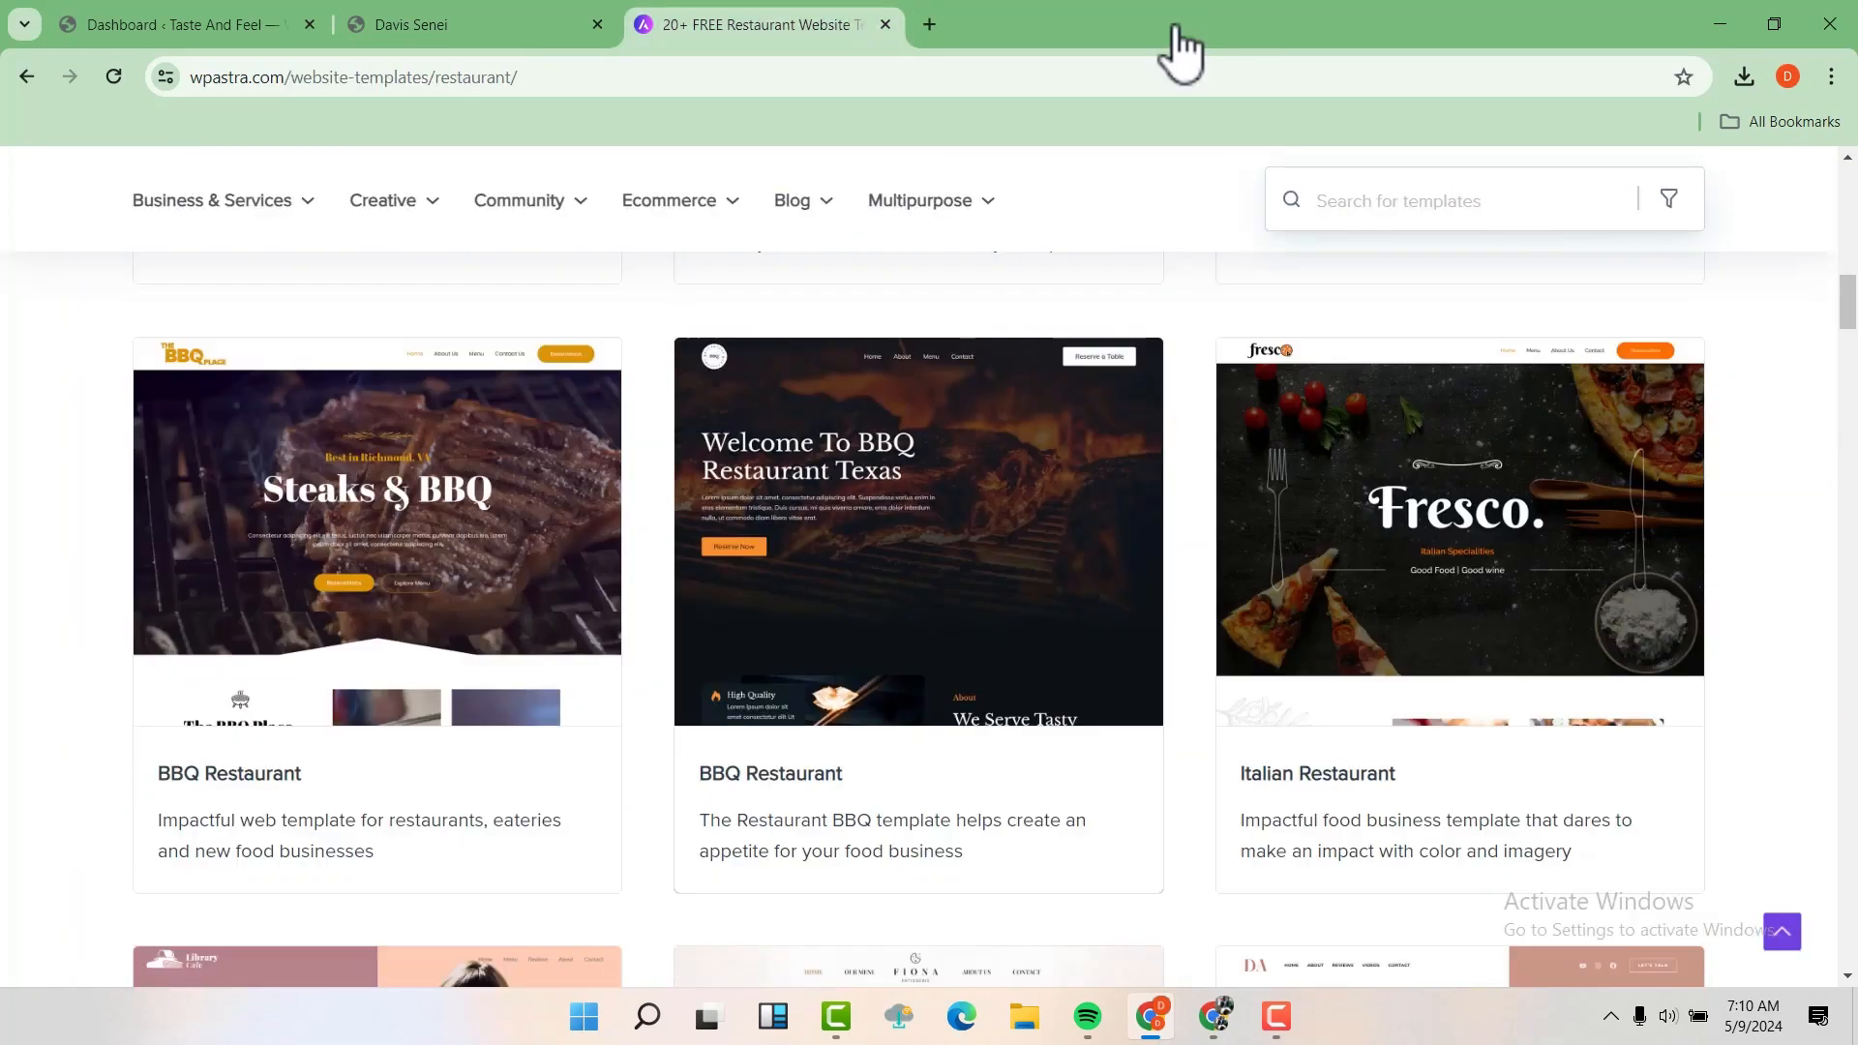
# Go to Astra's download and pricing page and open the download form for the free Astra theme
pyautogui.scroll(16, 1173, 25)
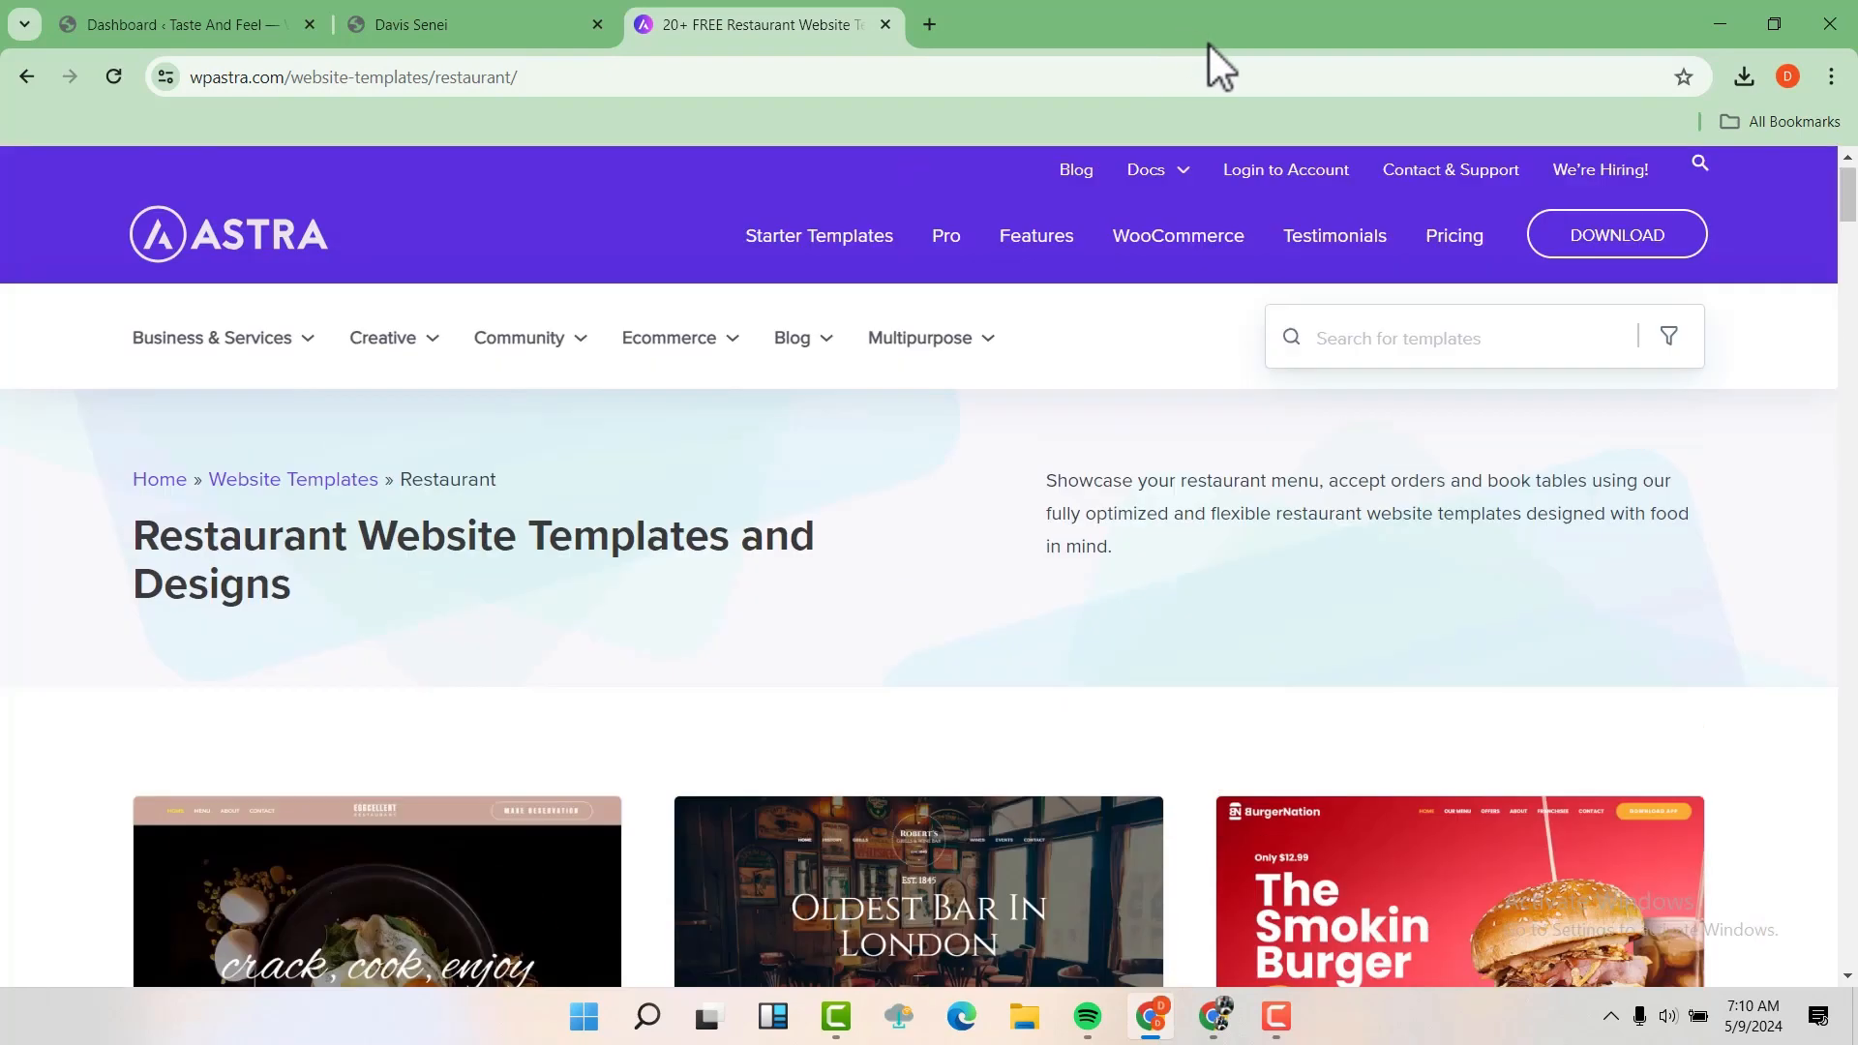
pyautogui.click(1621, 254)
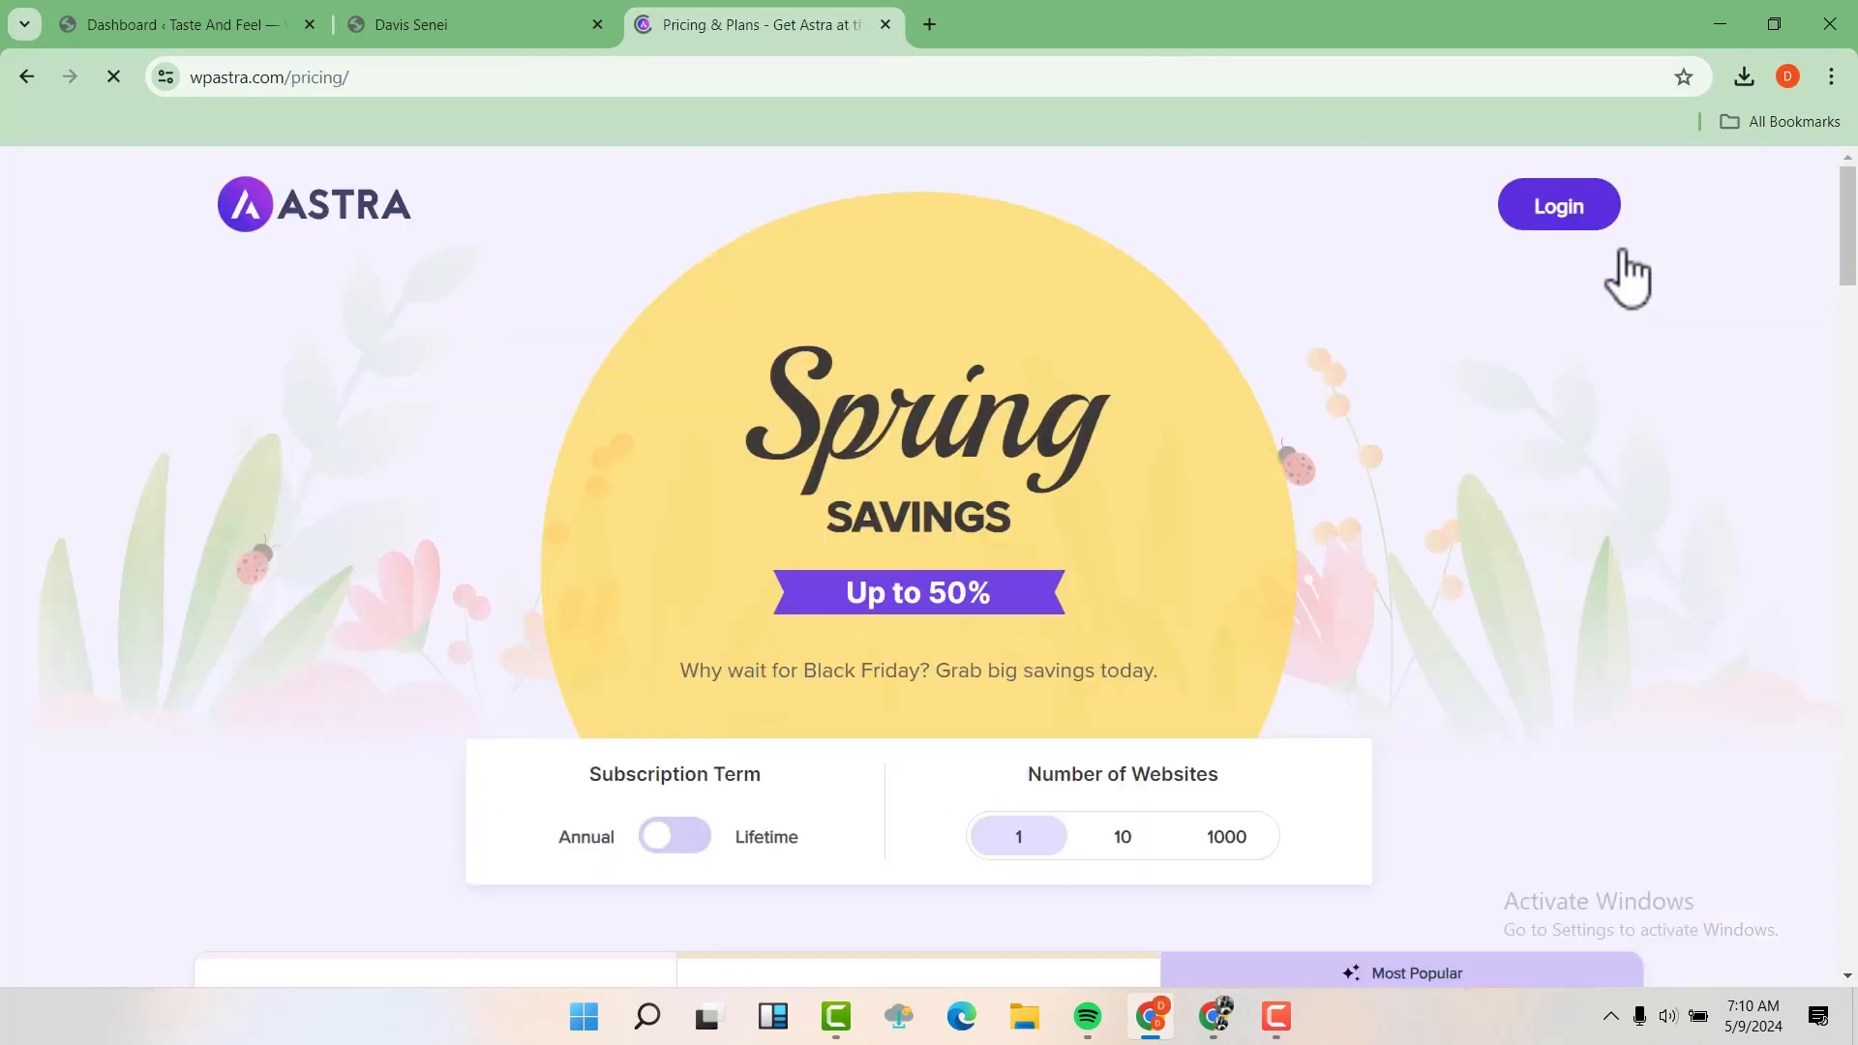
pyautogui.scroll(-15, 1327, 518)
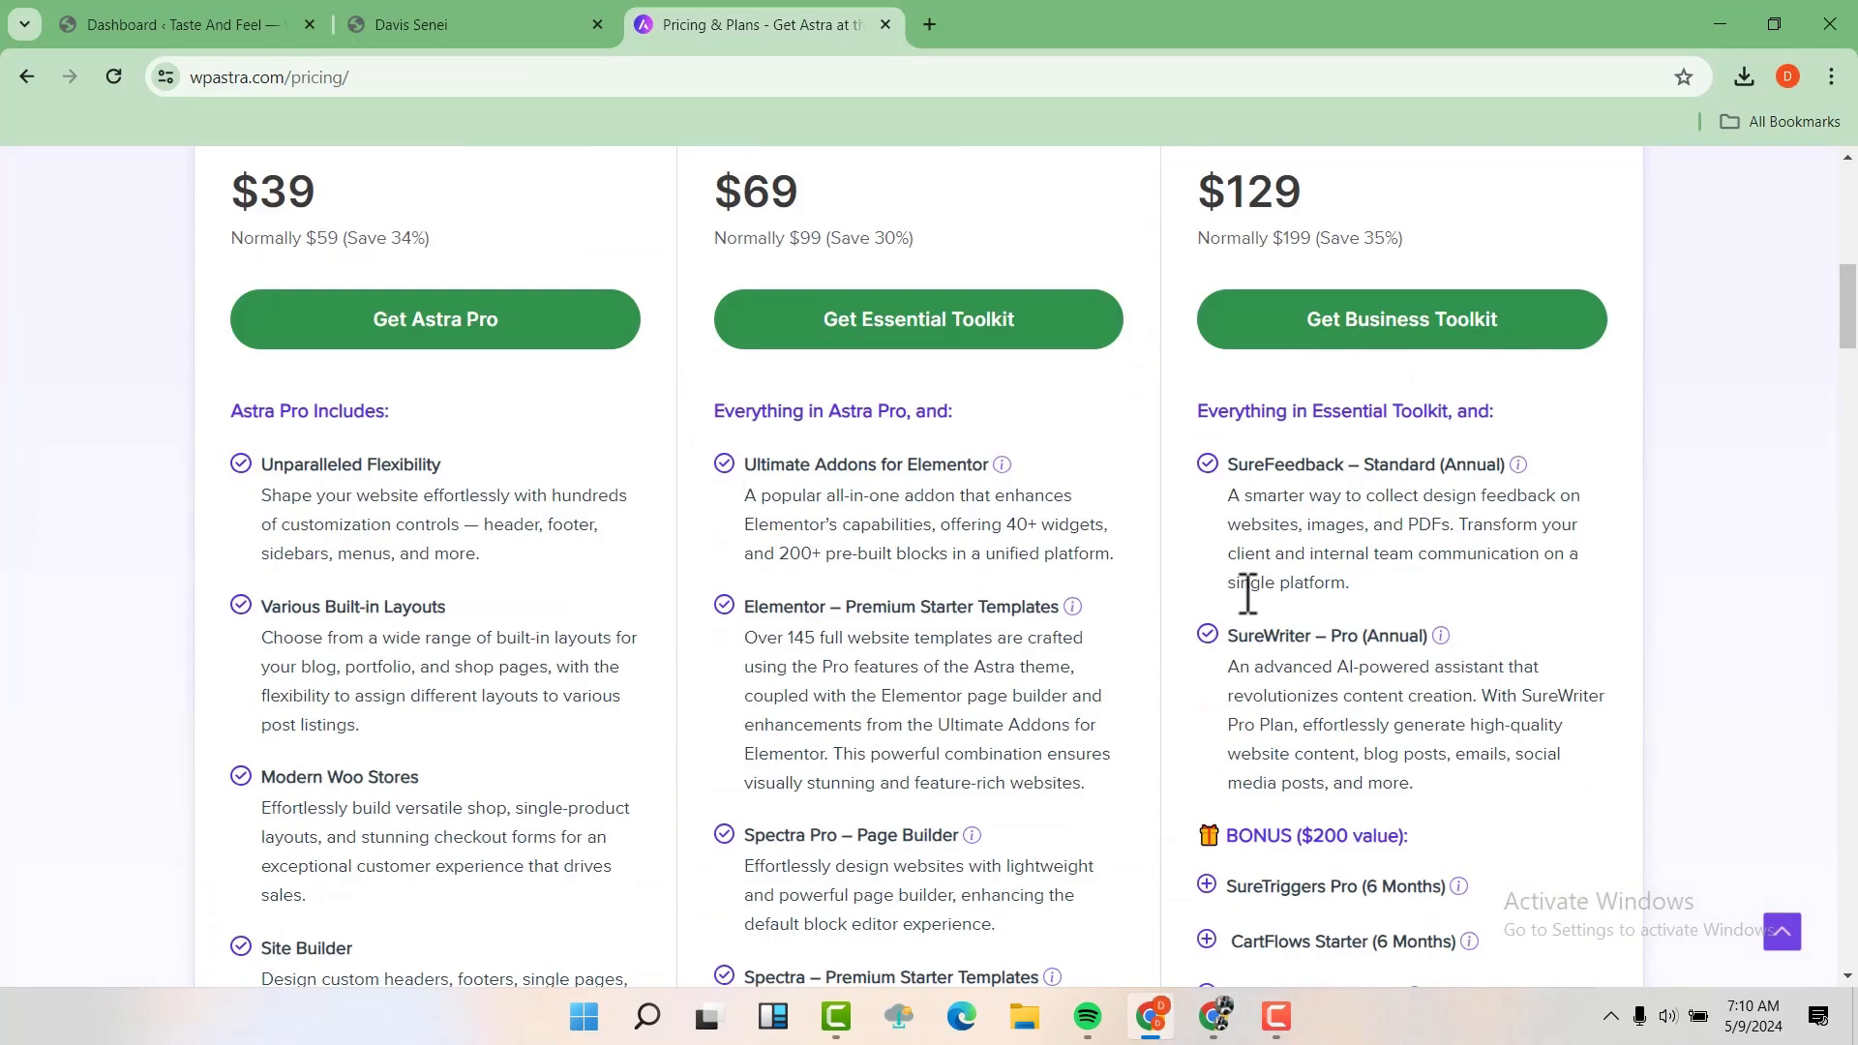
pyautogui.scroll(-3, 1204, 548)
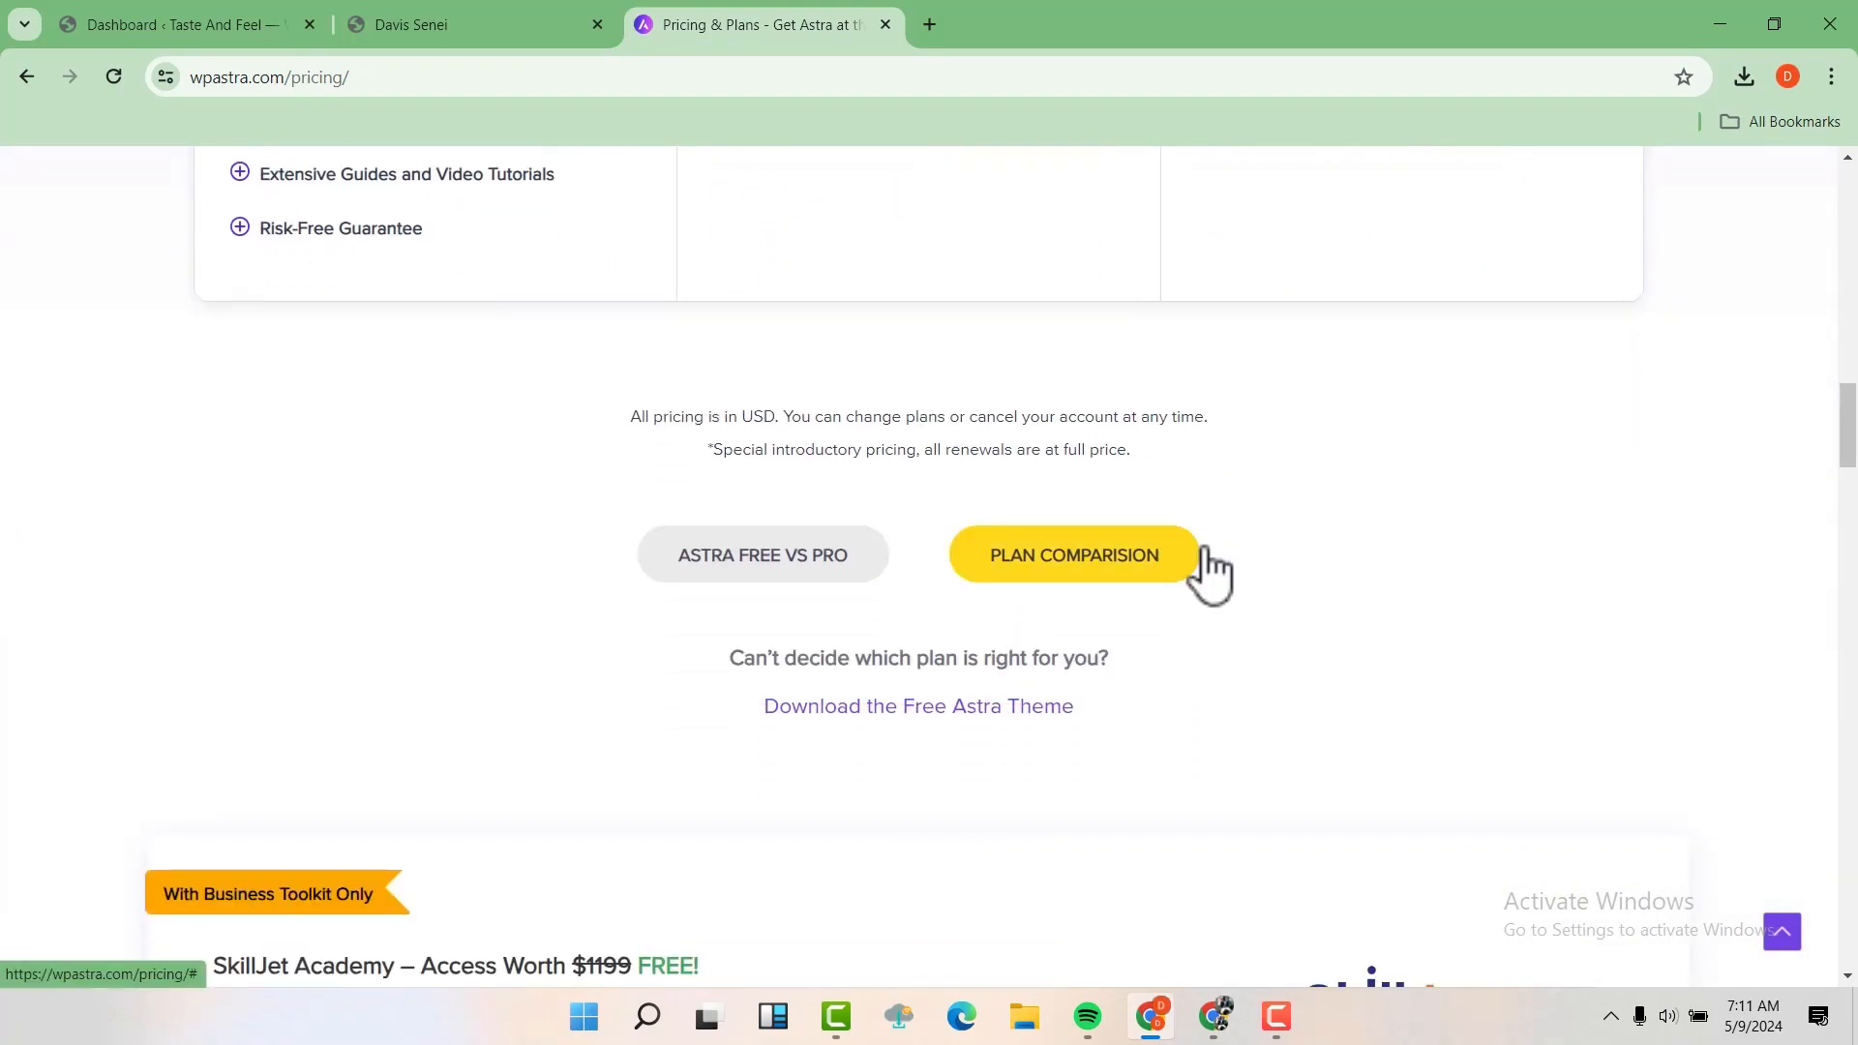
pyautogui.scroll(-1, 1204, 548)
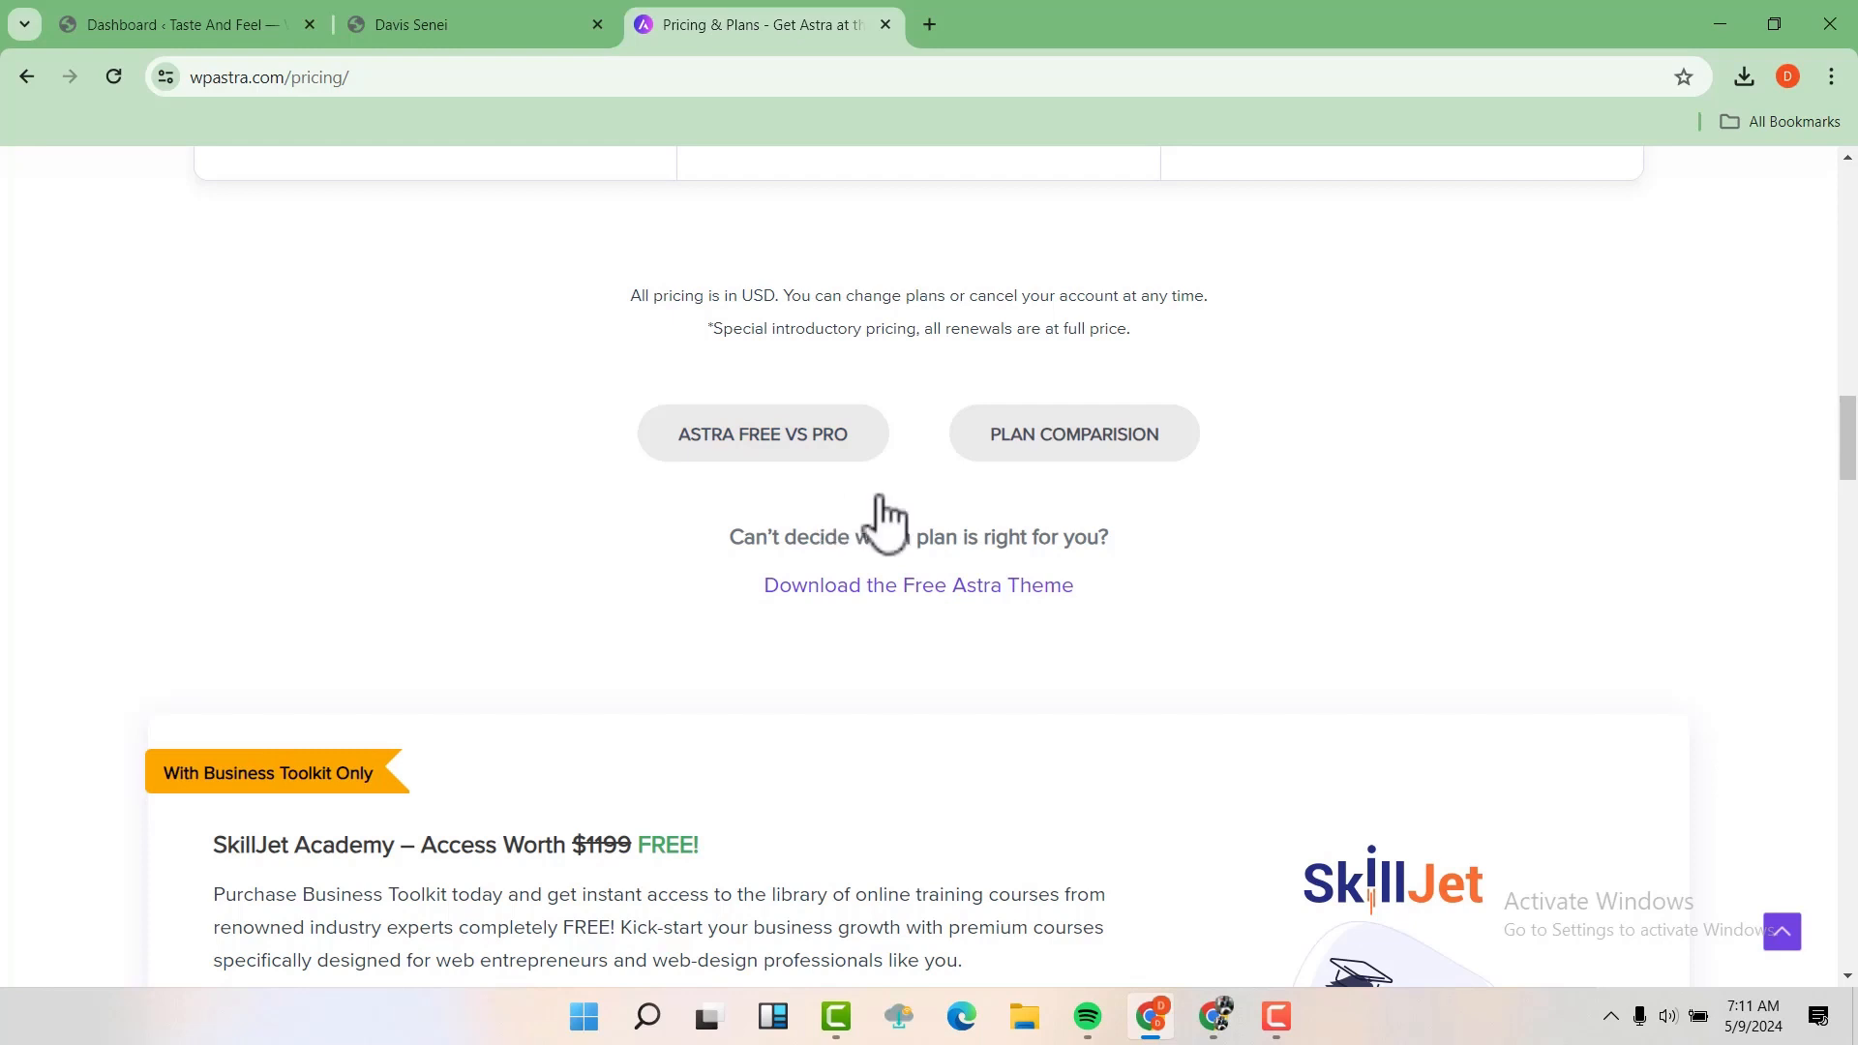
pyautogui.click(922, 587)
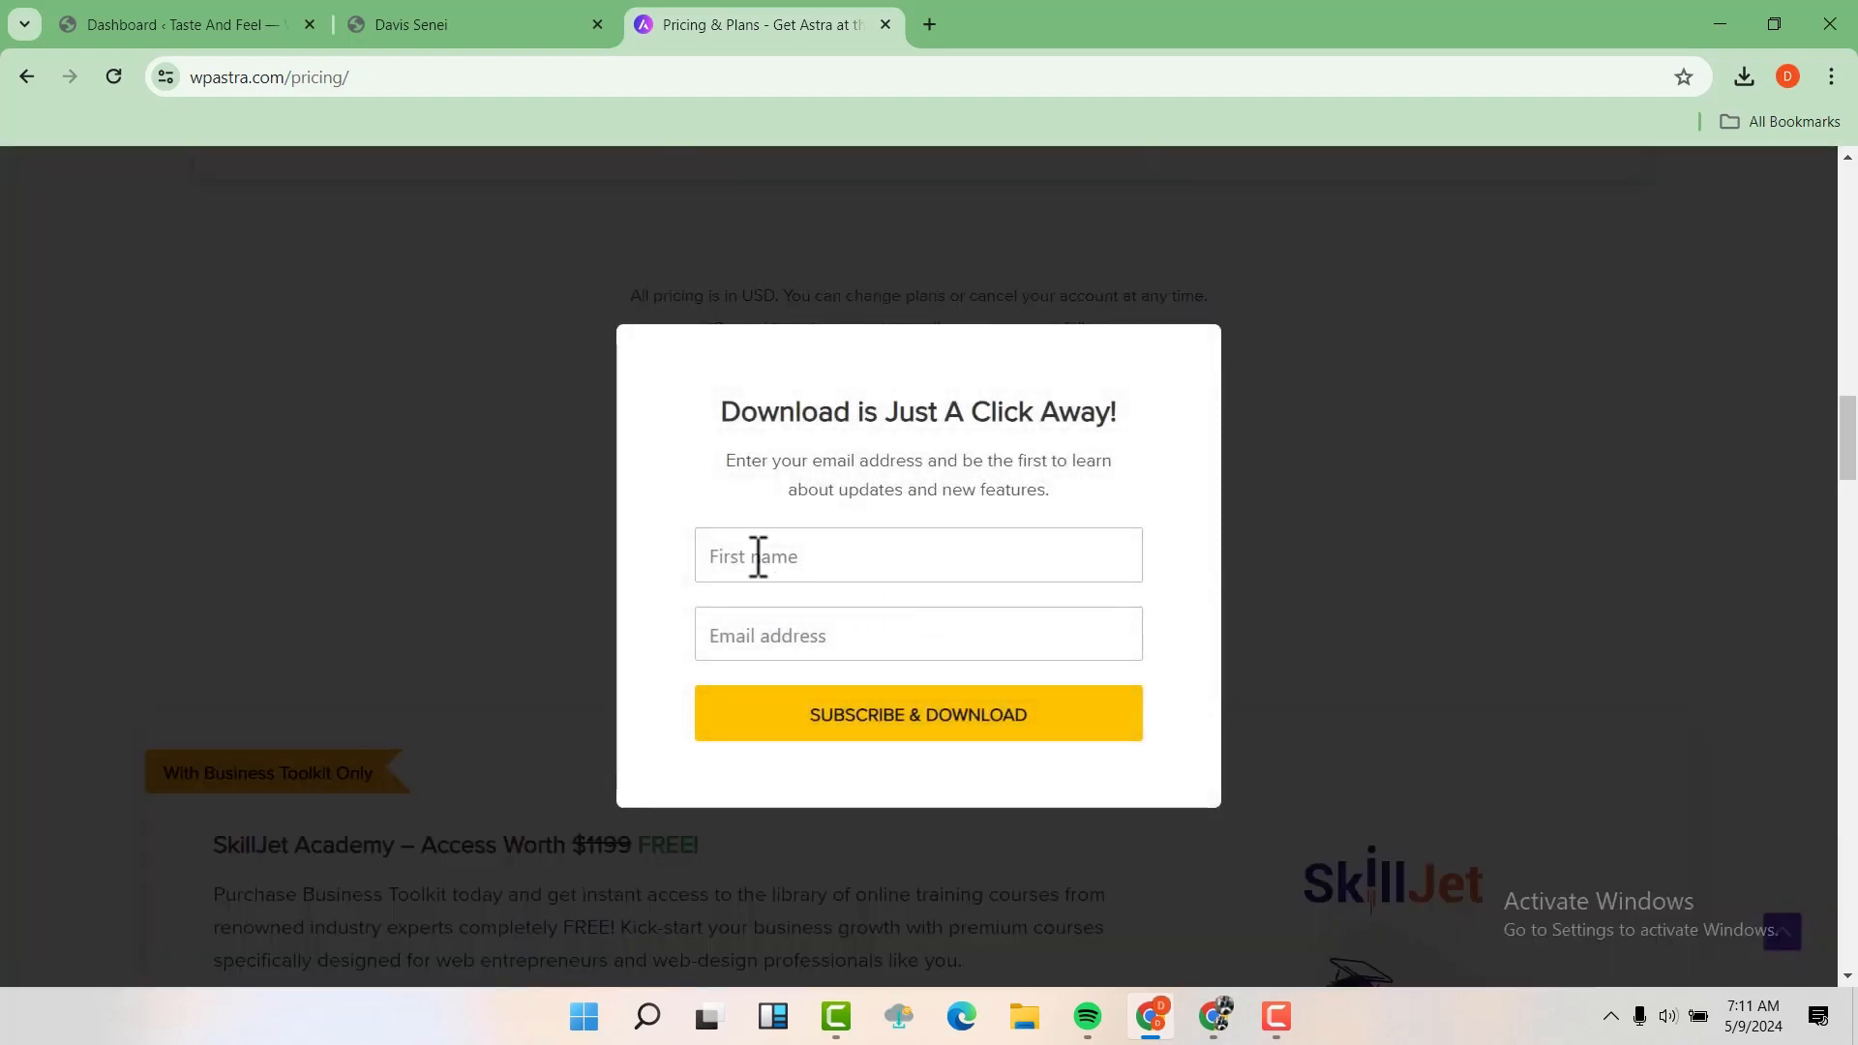
# Fill in the first name and email address in the Astra download form, then subscribe and download the free theme
pyautogui.click(874, 633)
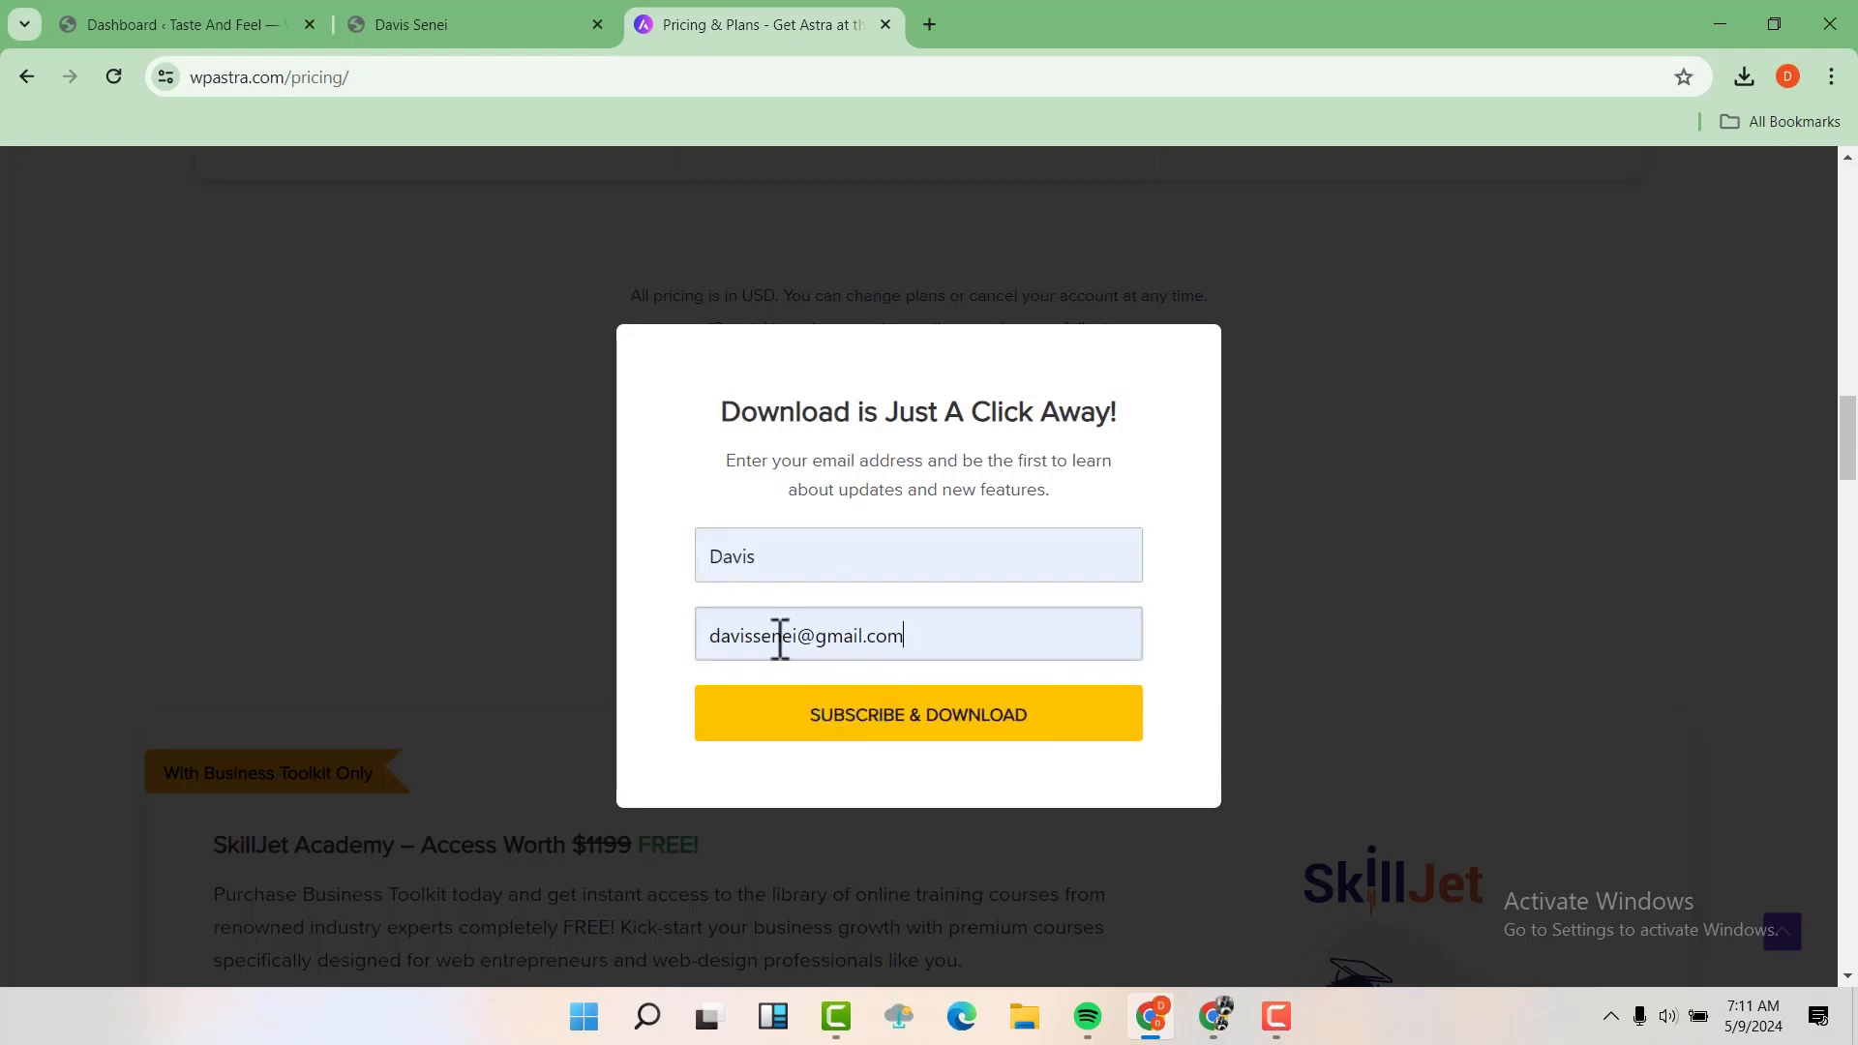
pyautogui.click(864, 716)
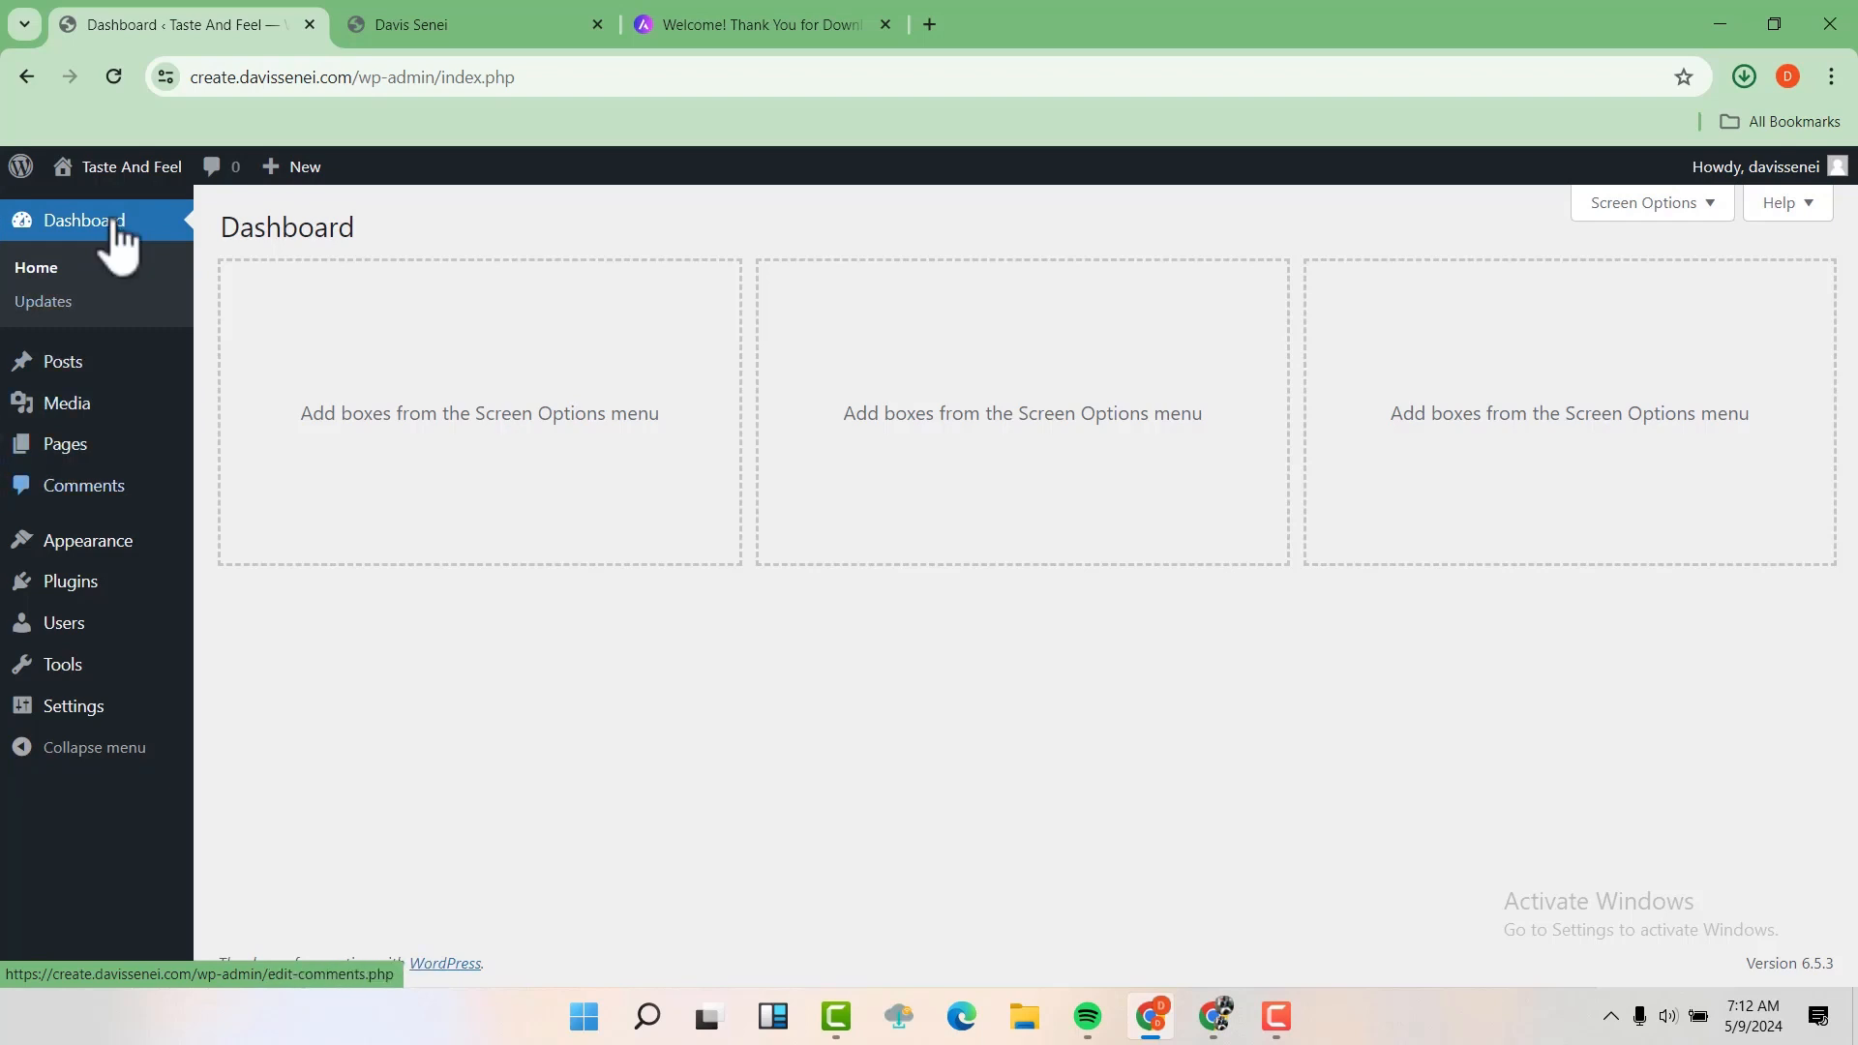
# Go to the WordPress dashboard of the Taste And Feel site and open the upload form for adding a new theme
pyautogui.moveTo(87, 540)
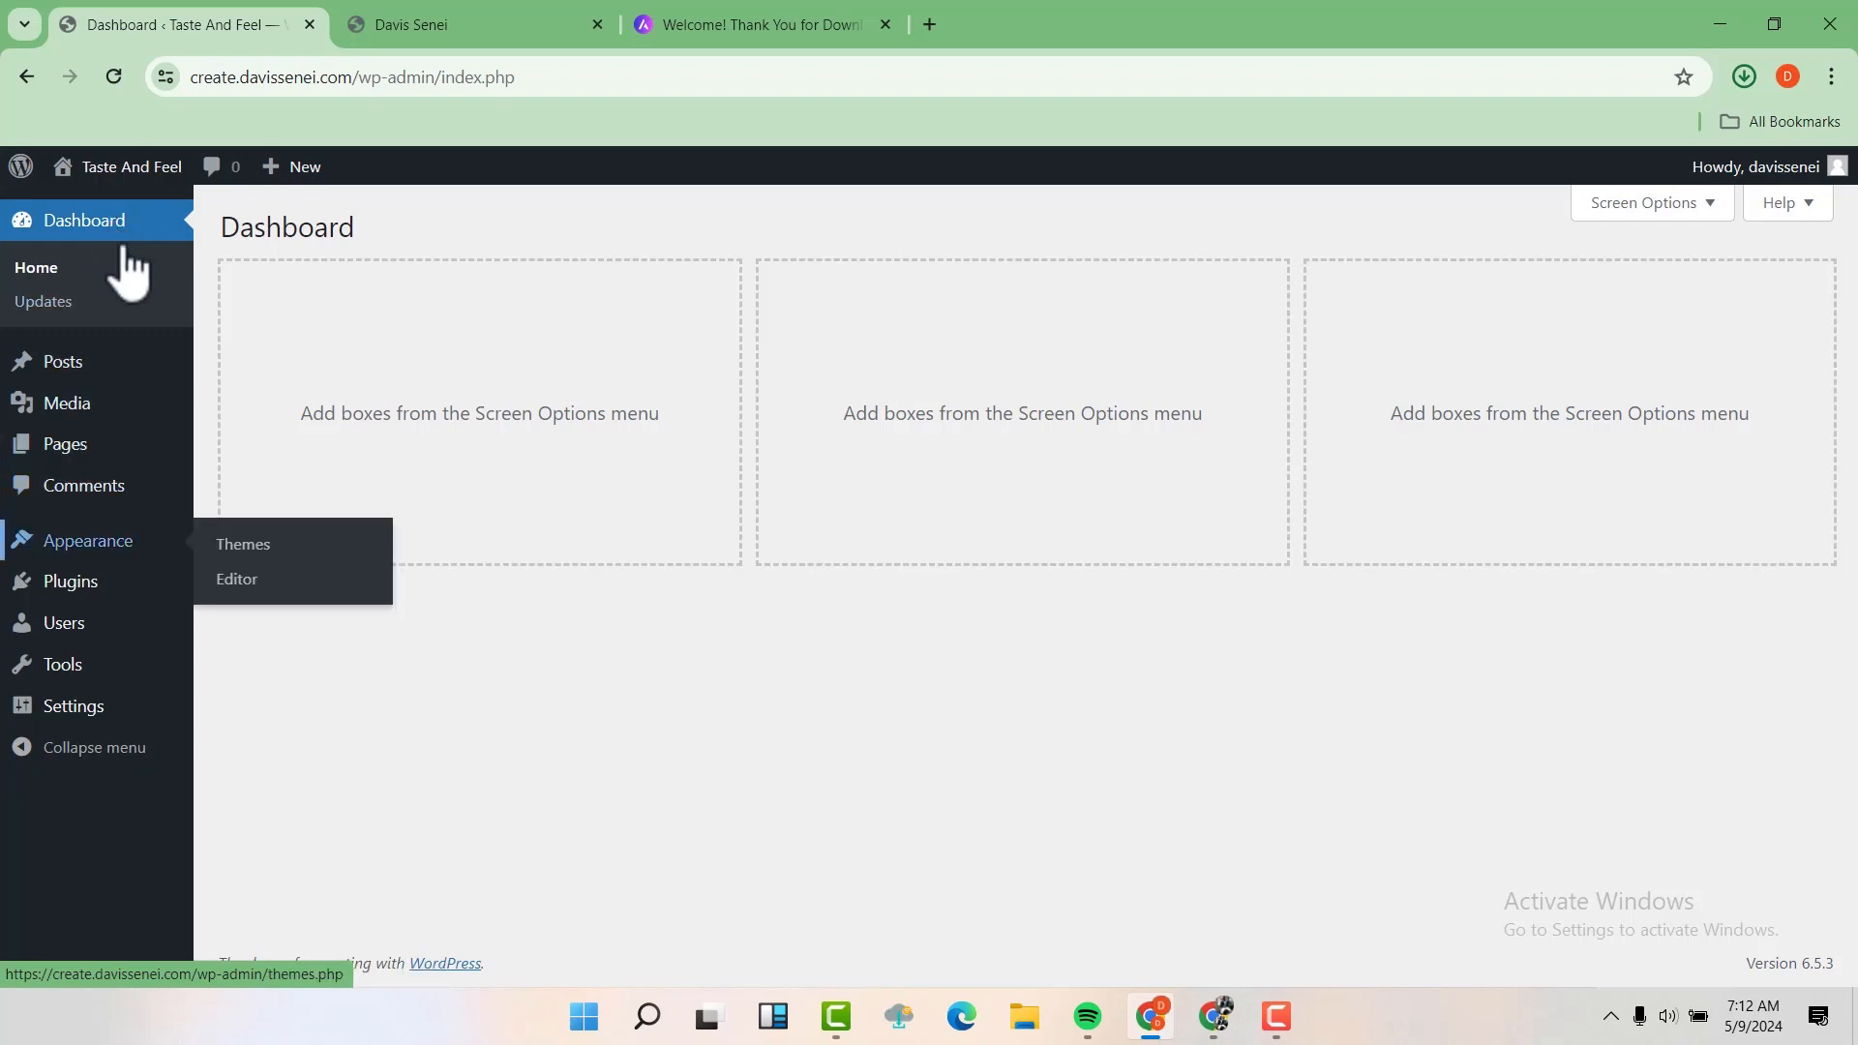
pyautogui.click(240, 548)
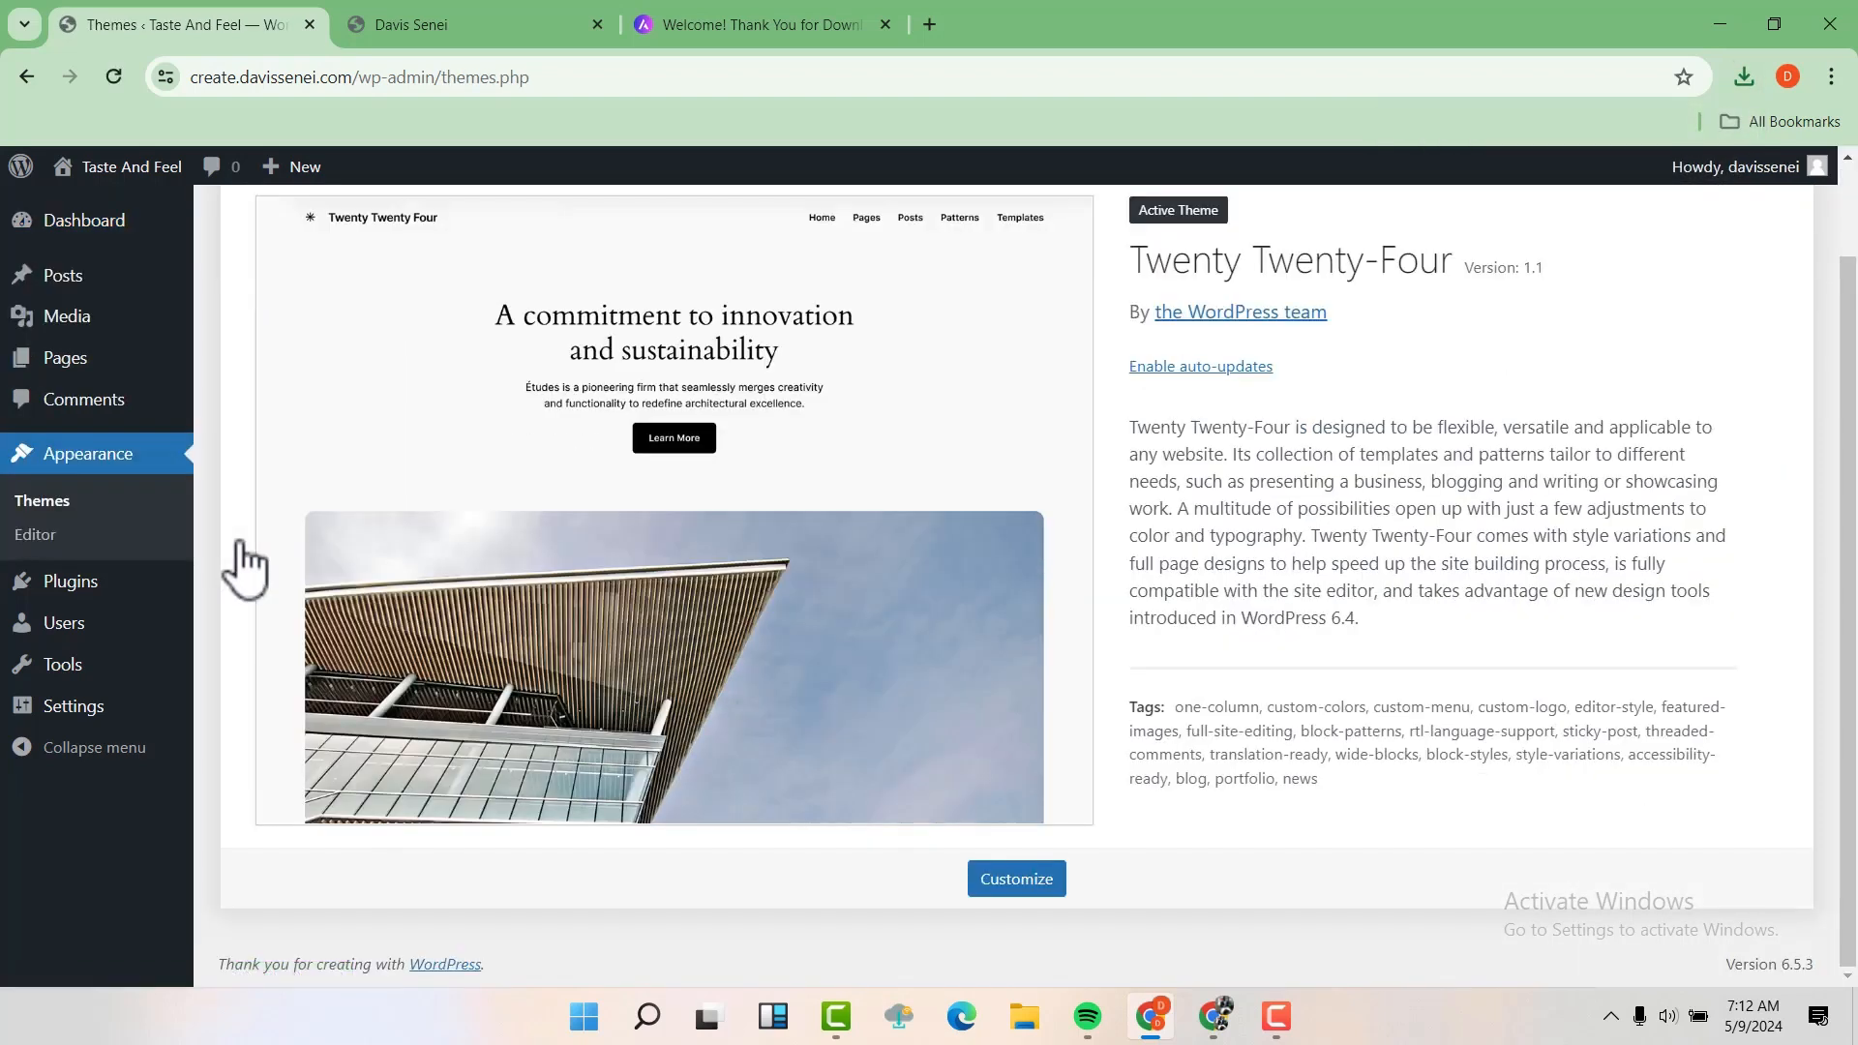
pyautogui.scroll(1, 252, 527)
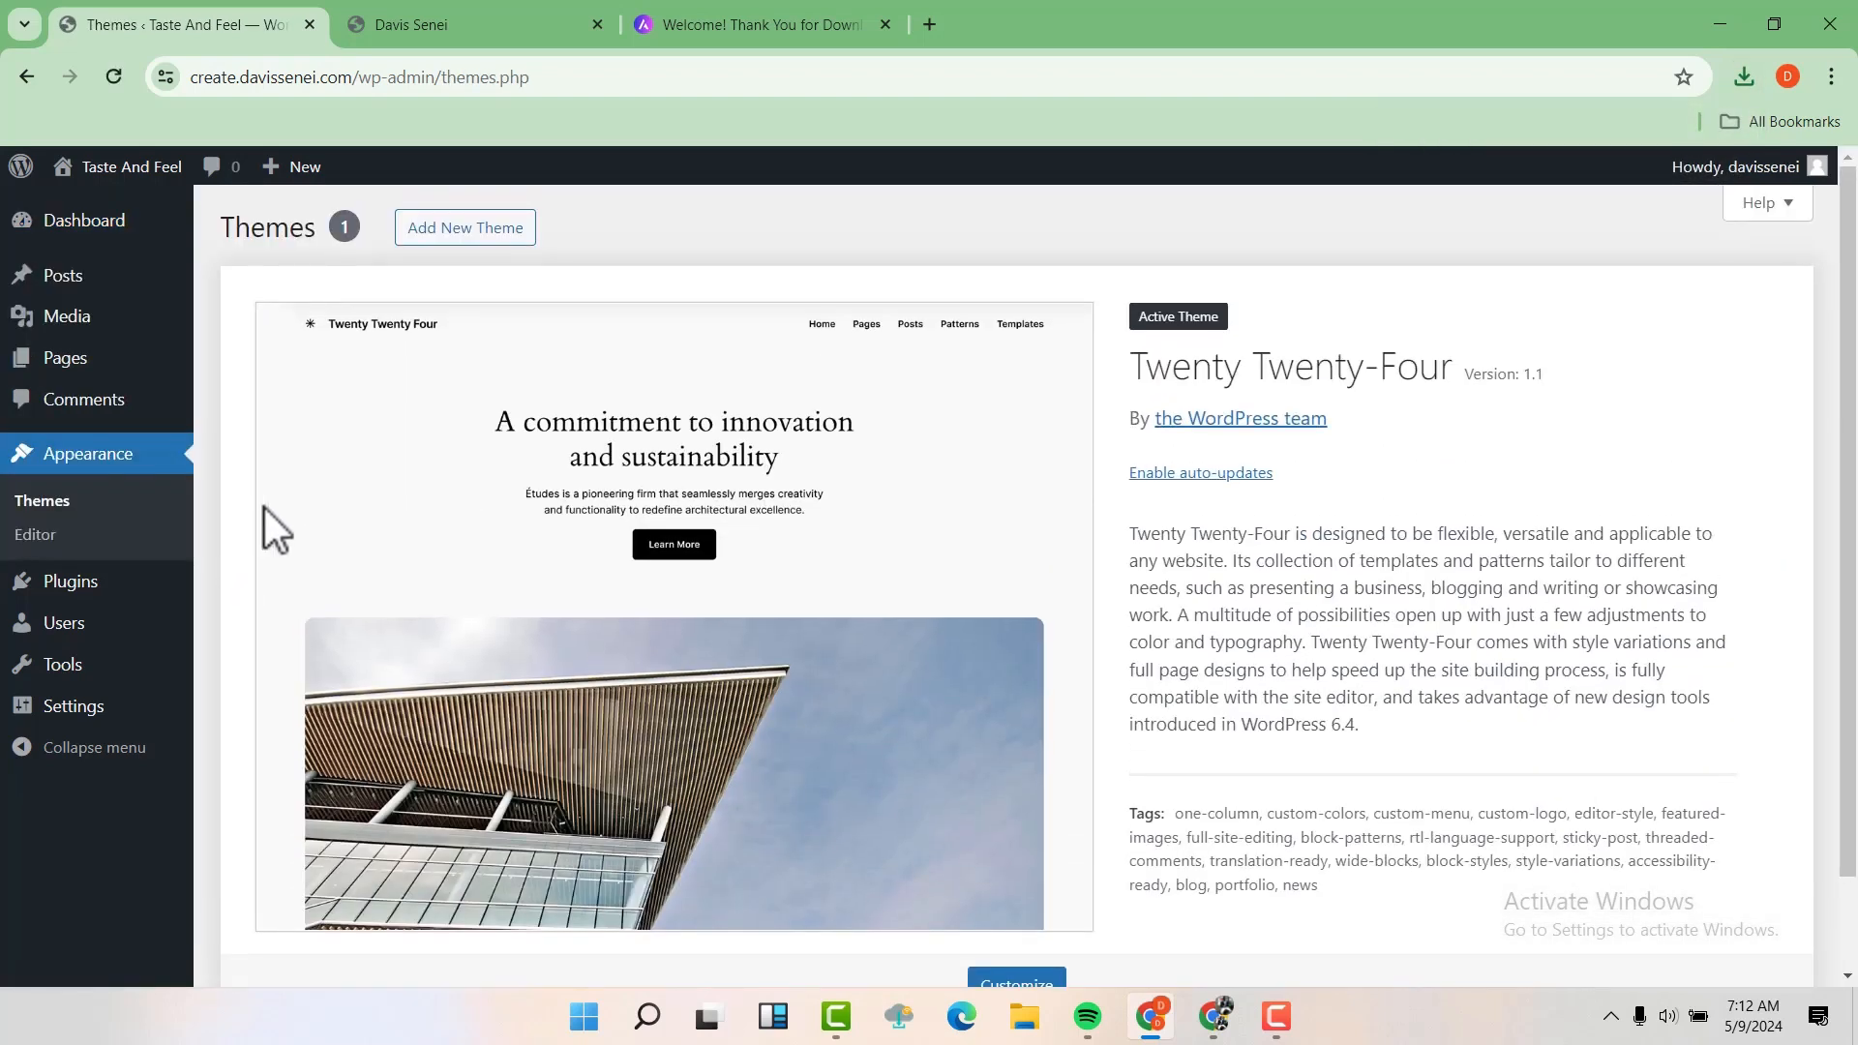
pyautogui.click(477, 257)
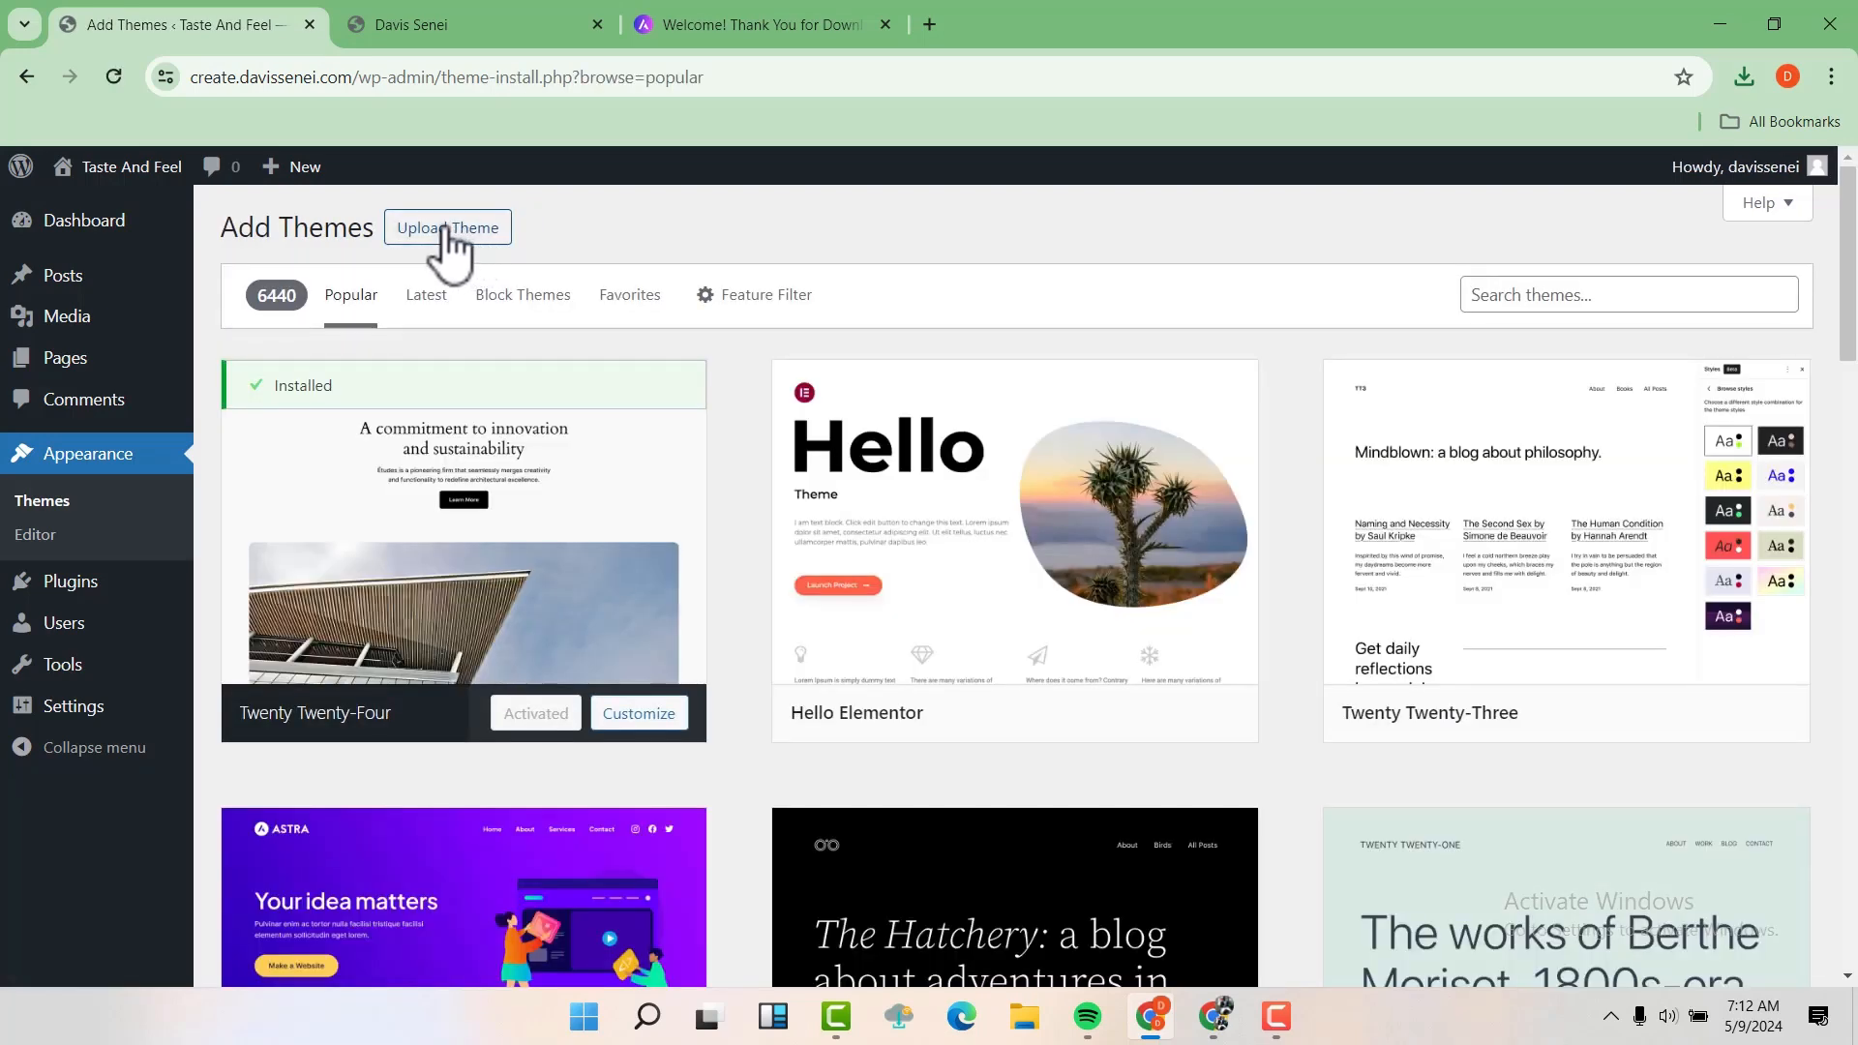
pyautogui.click(446, 230)
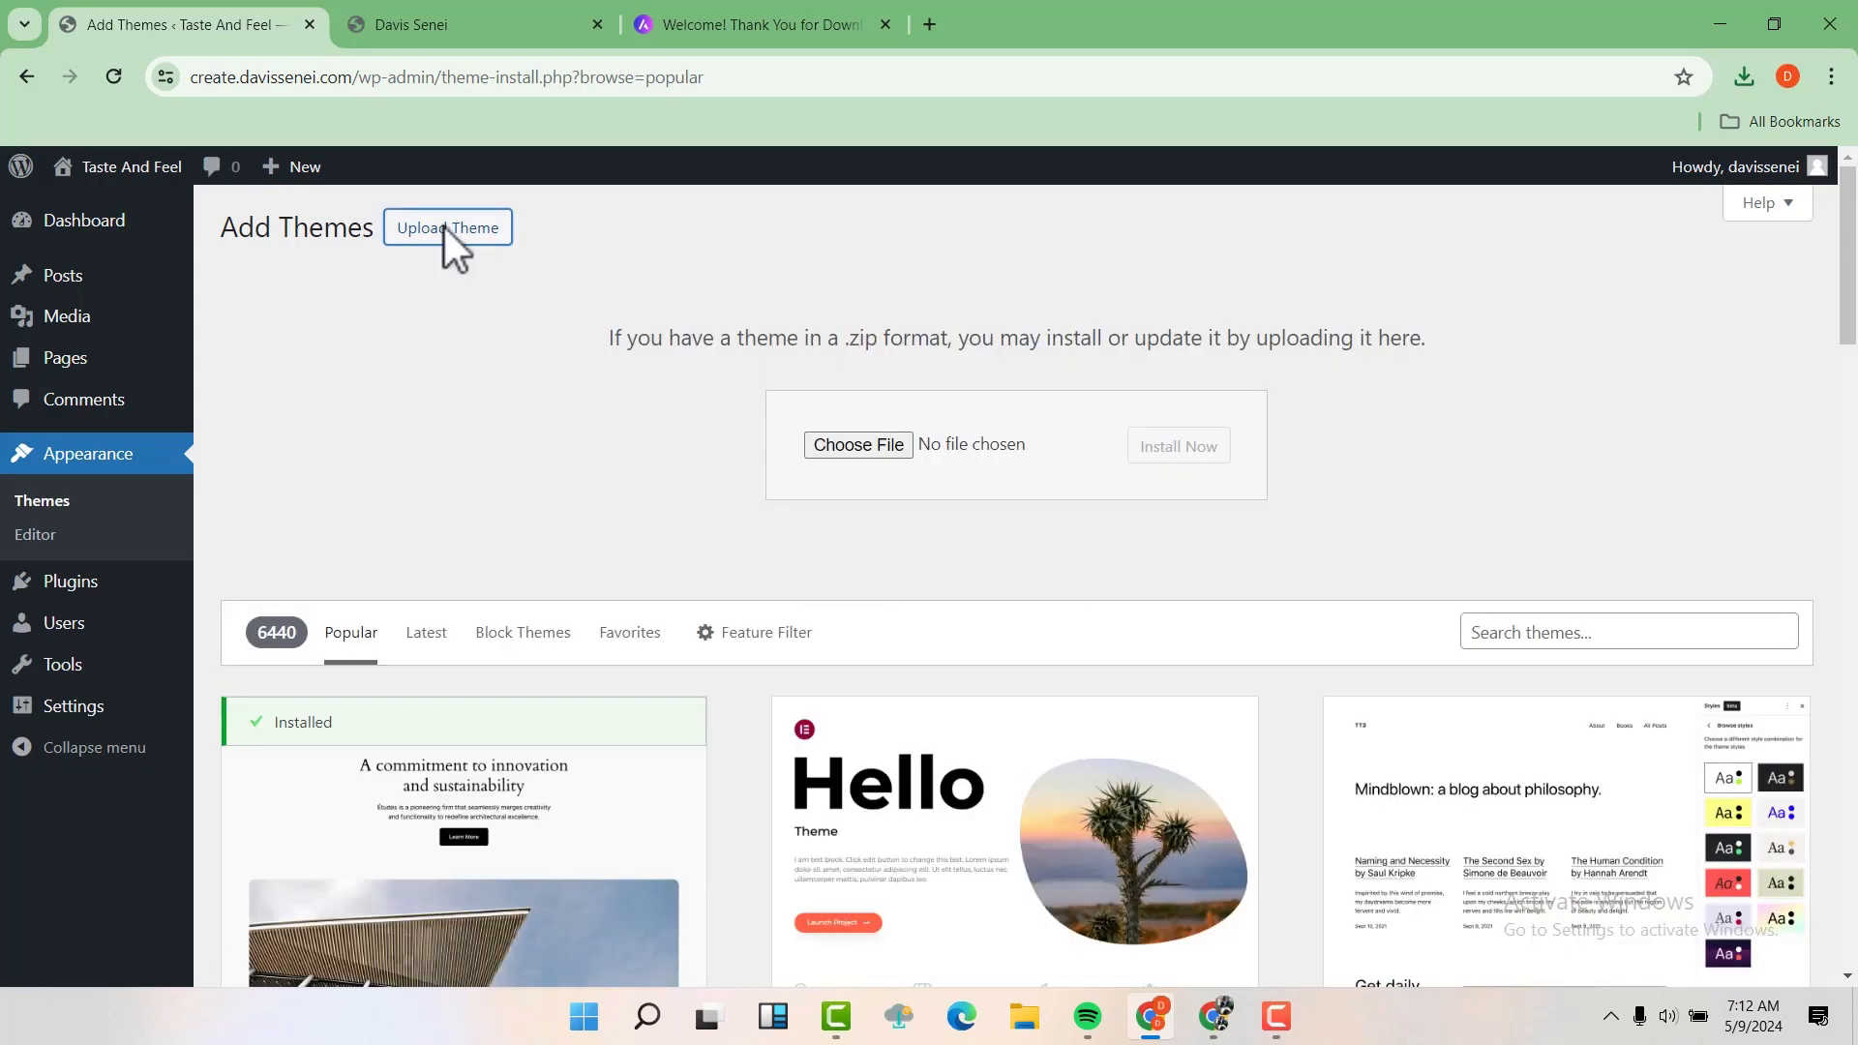
# Upload astra.4.6.14.zip from the Downloads folder, install it and activate the Astra theme
pyautogui.click(868, 445)
pyautogui.click(798, 392)
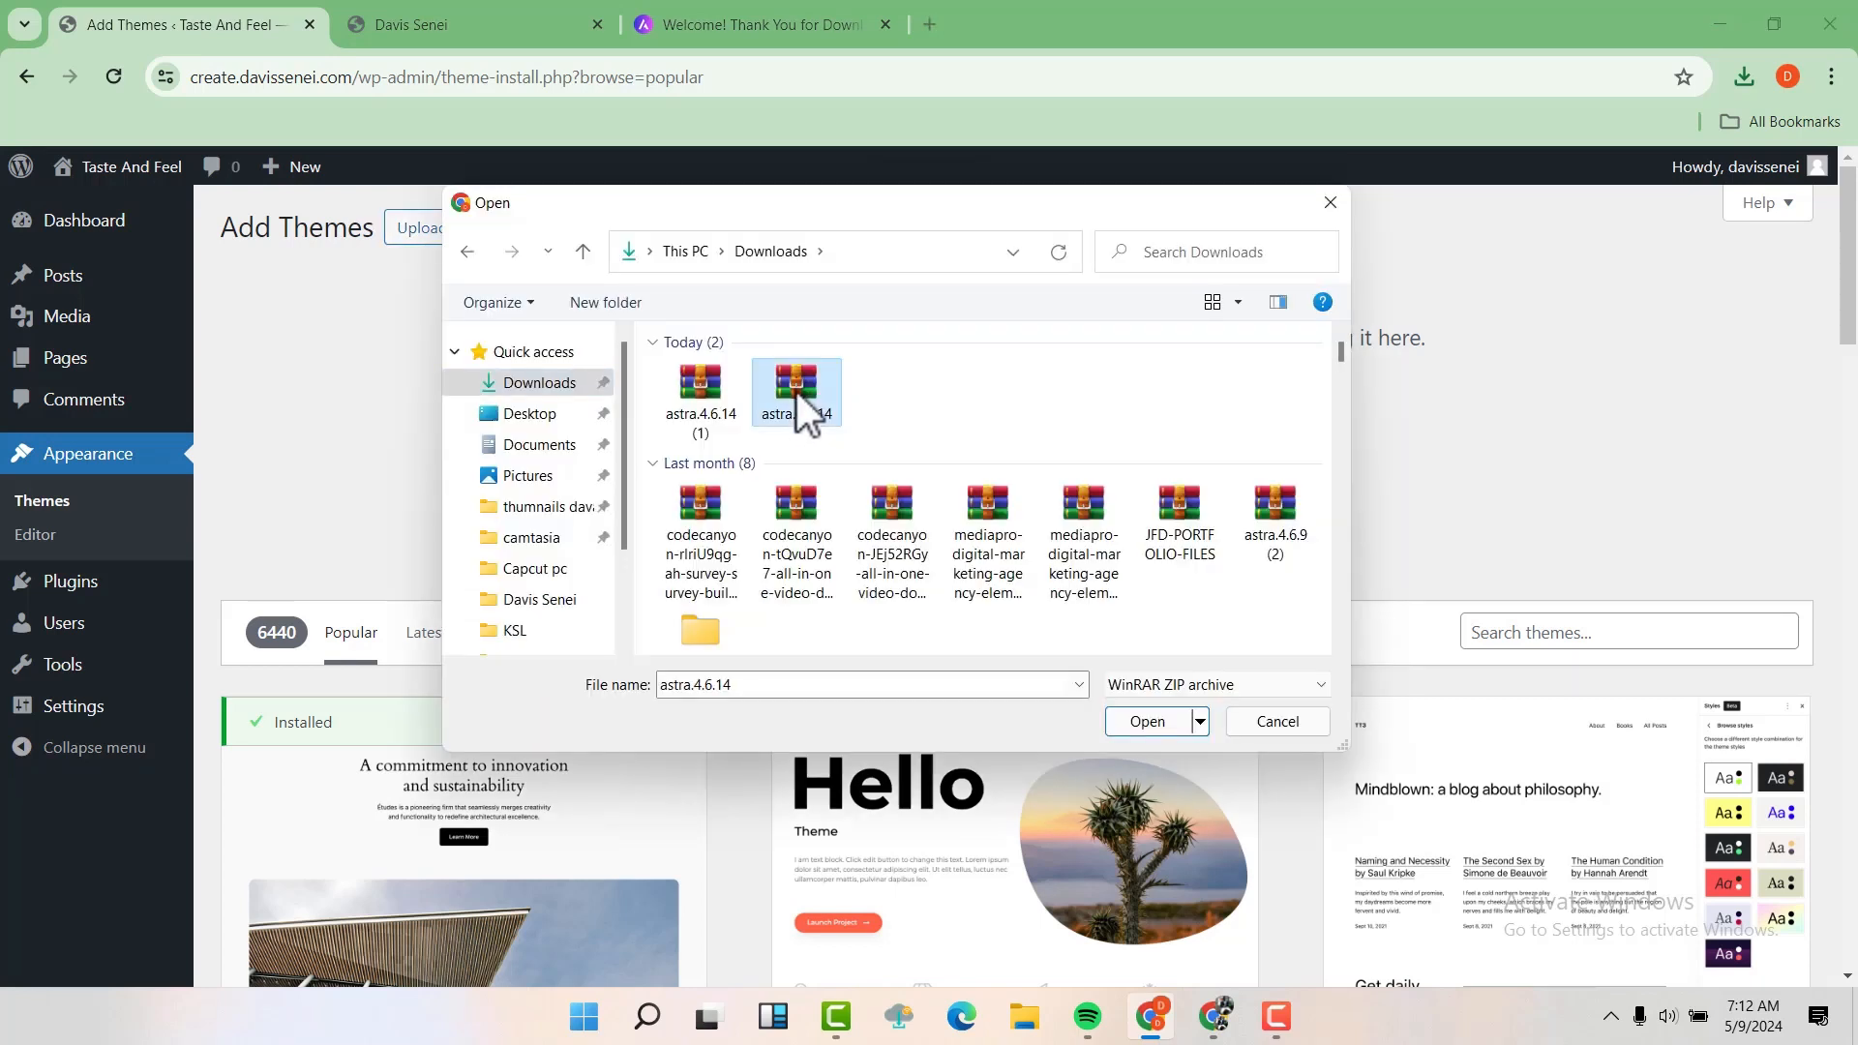
pyautogui.click(1134, 720)
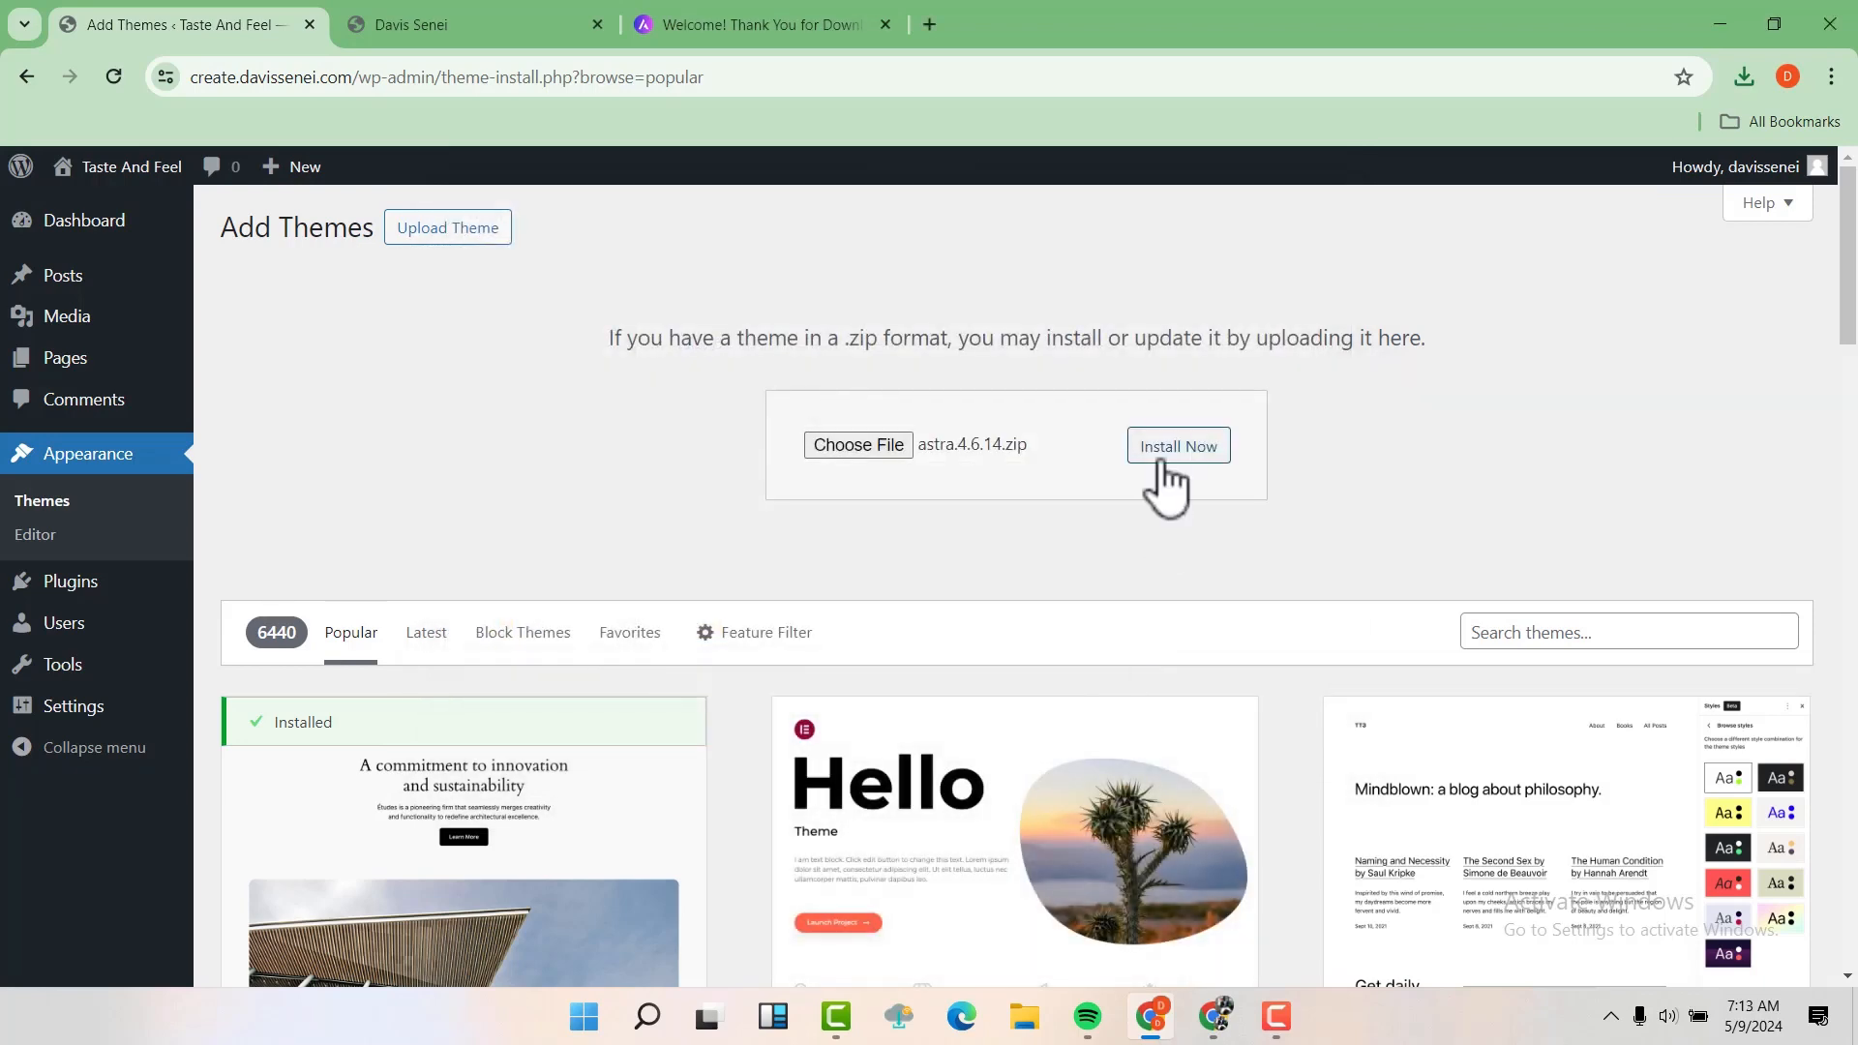
pyautogui.click(1191, 454)
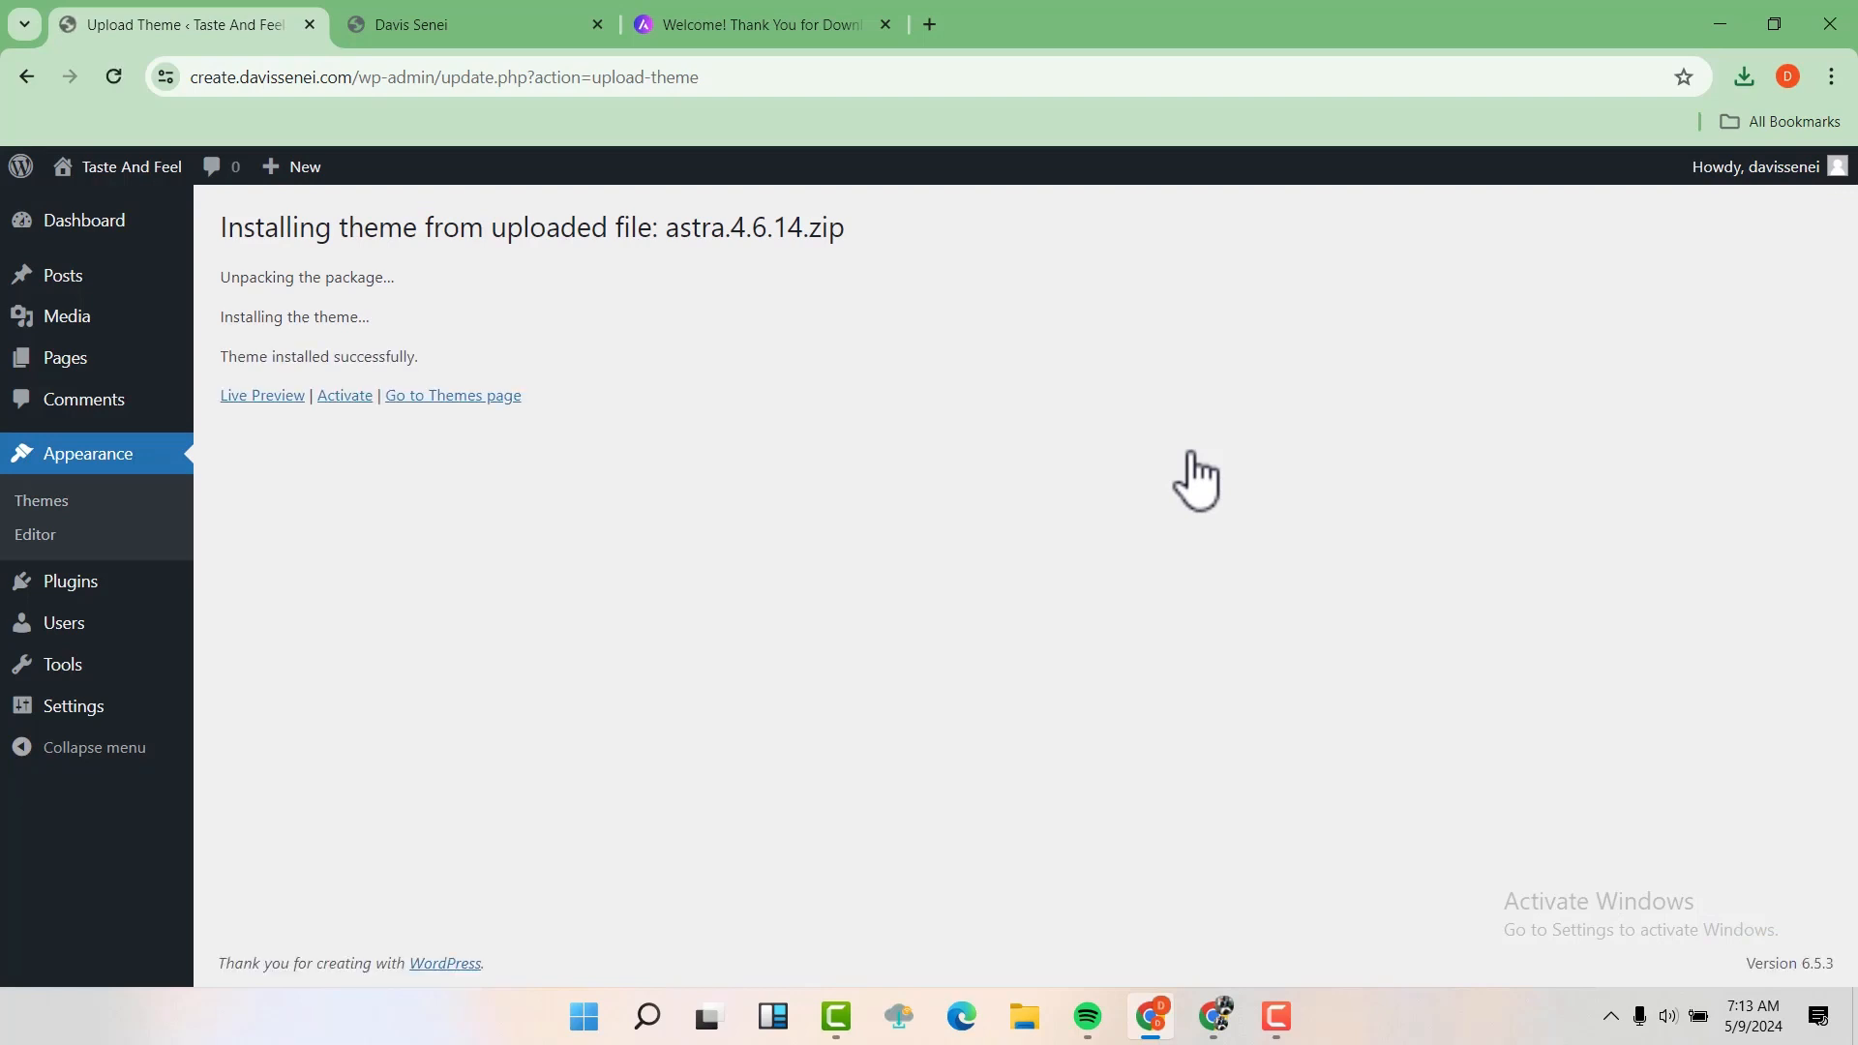
pyautogui.click(345, 397)
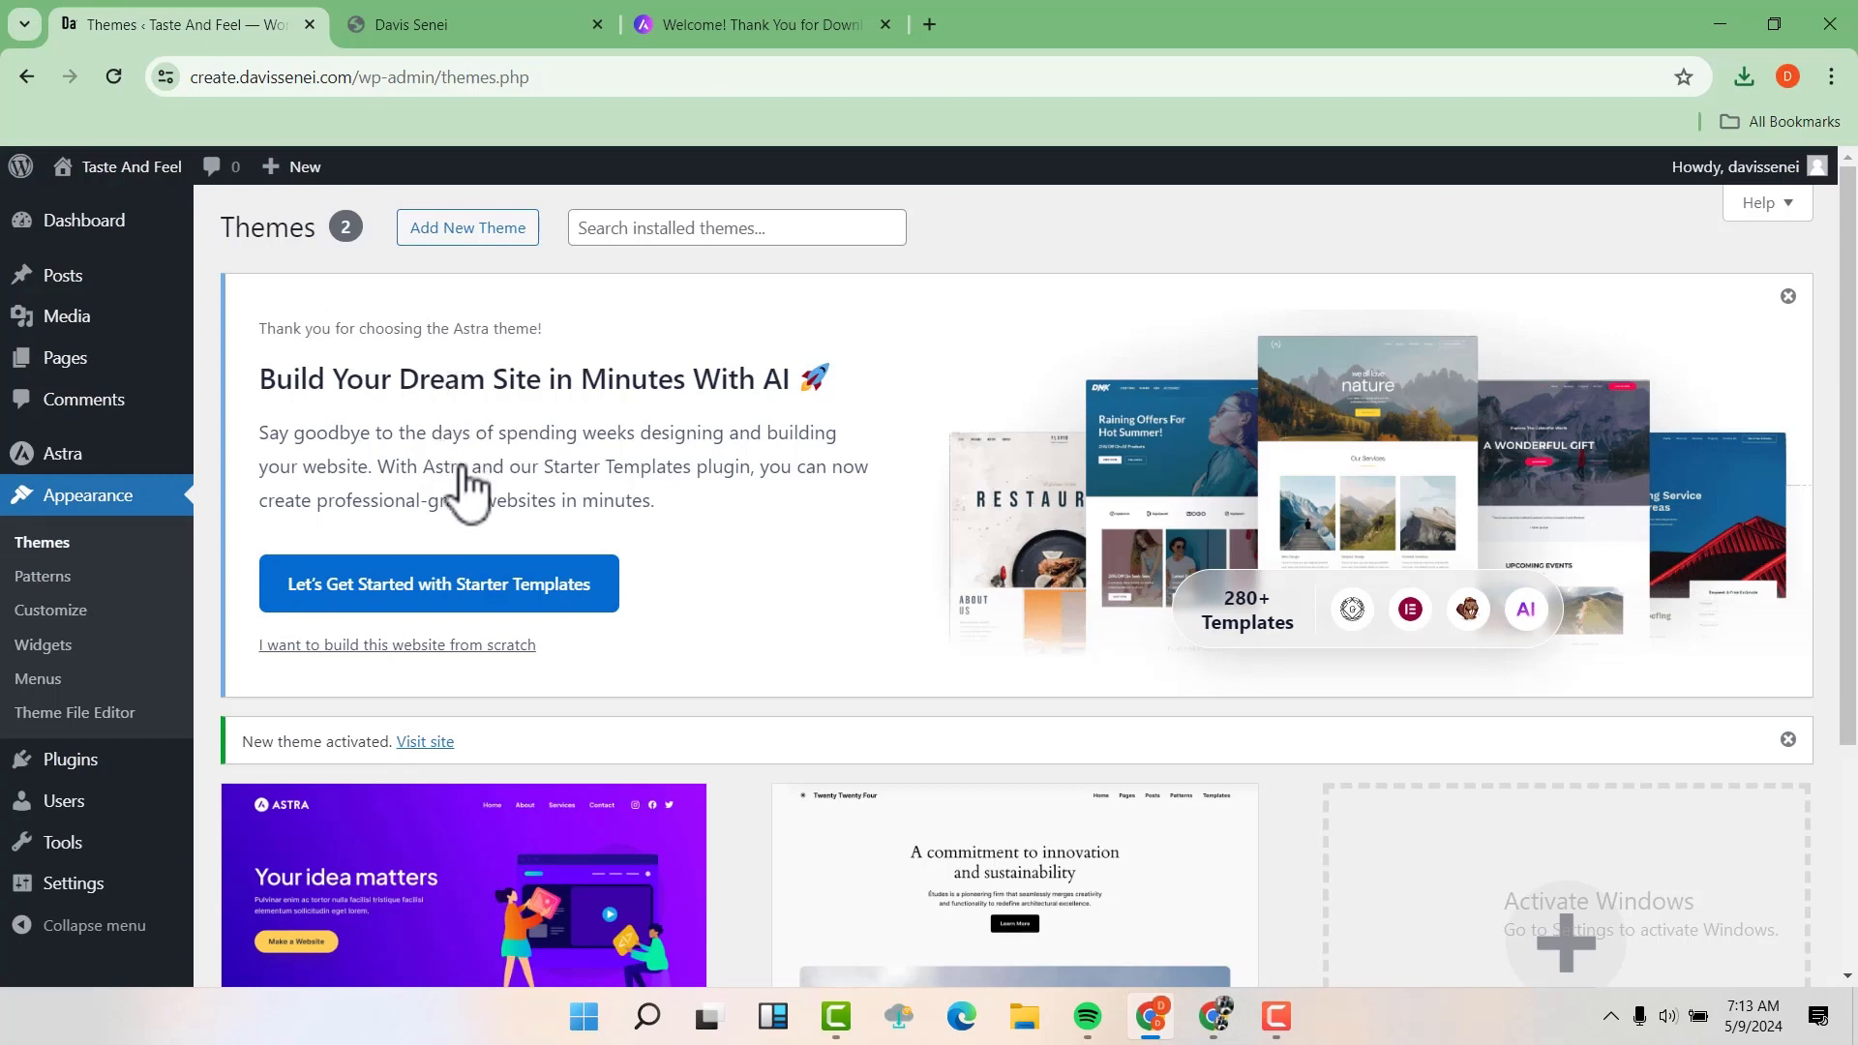
# Get started with Starter Templates, choose to build with Classic Starter Templates, and dismiss the AI builder promotion
pyautogui.click(464, 605)
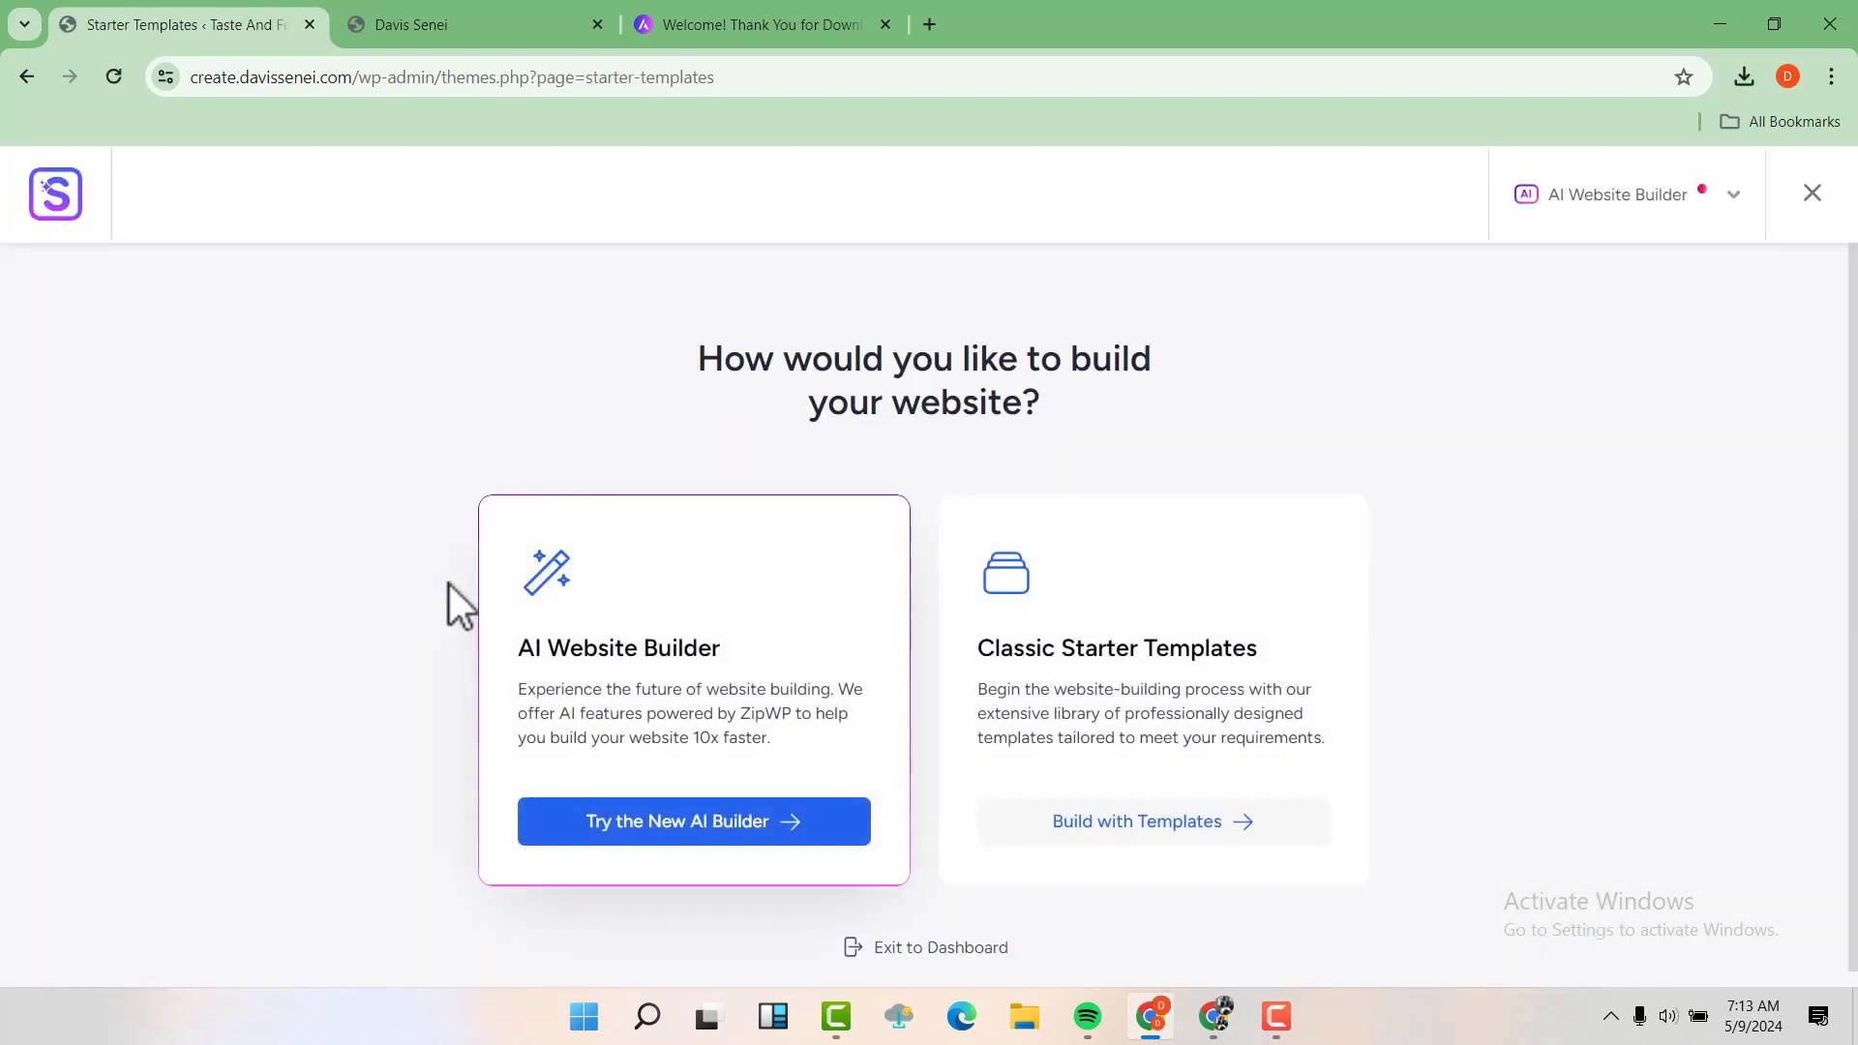
pyautogui.click(1115, 823)
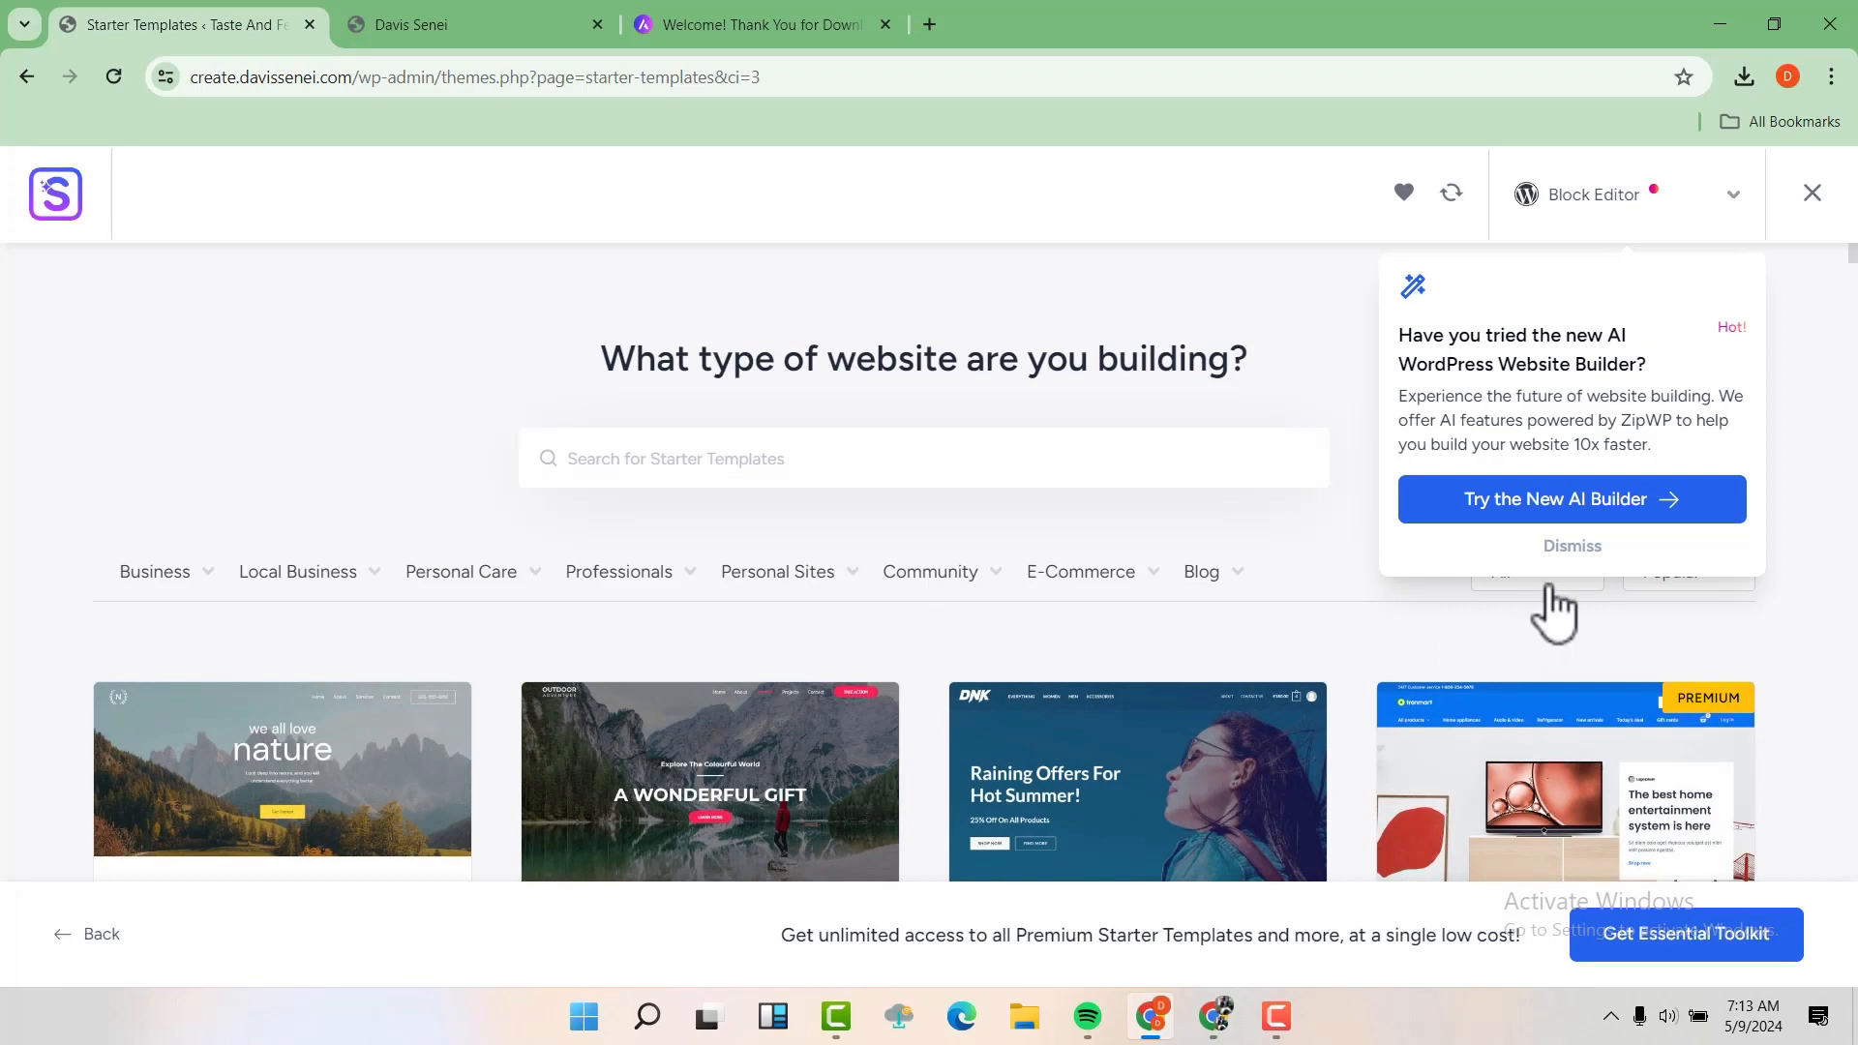
pyautogui.click(1578, 549)
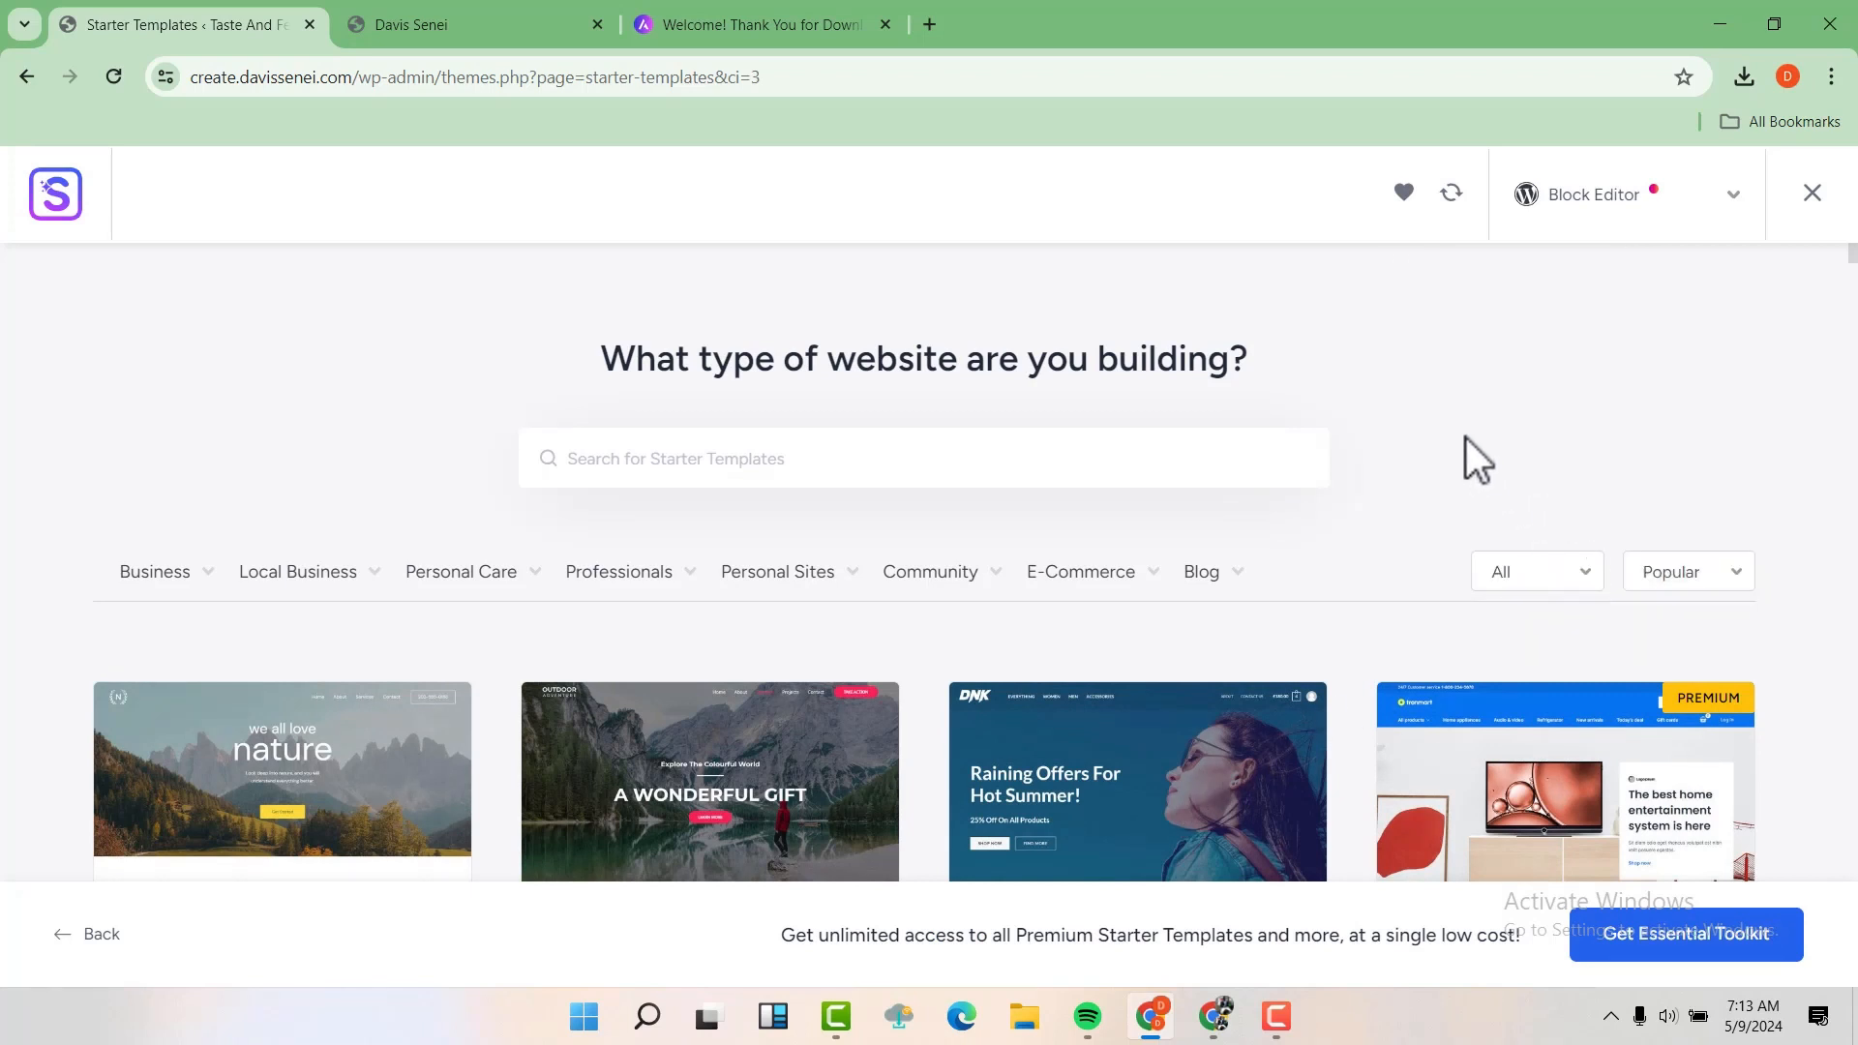
# Filter the starter templates by the Restaurant category under Business and select the BBQ Restaurant template
pyautogui.scroll(-1, 1467, 439)
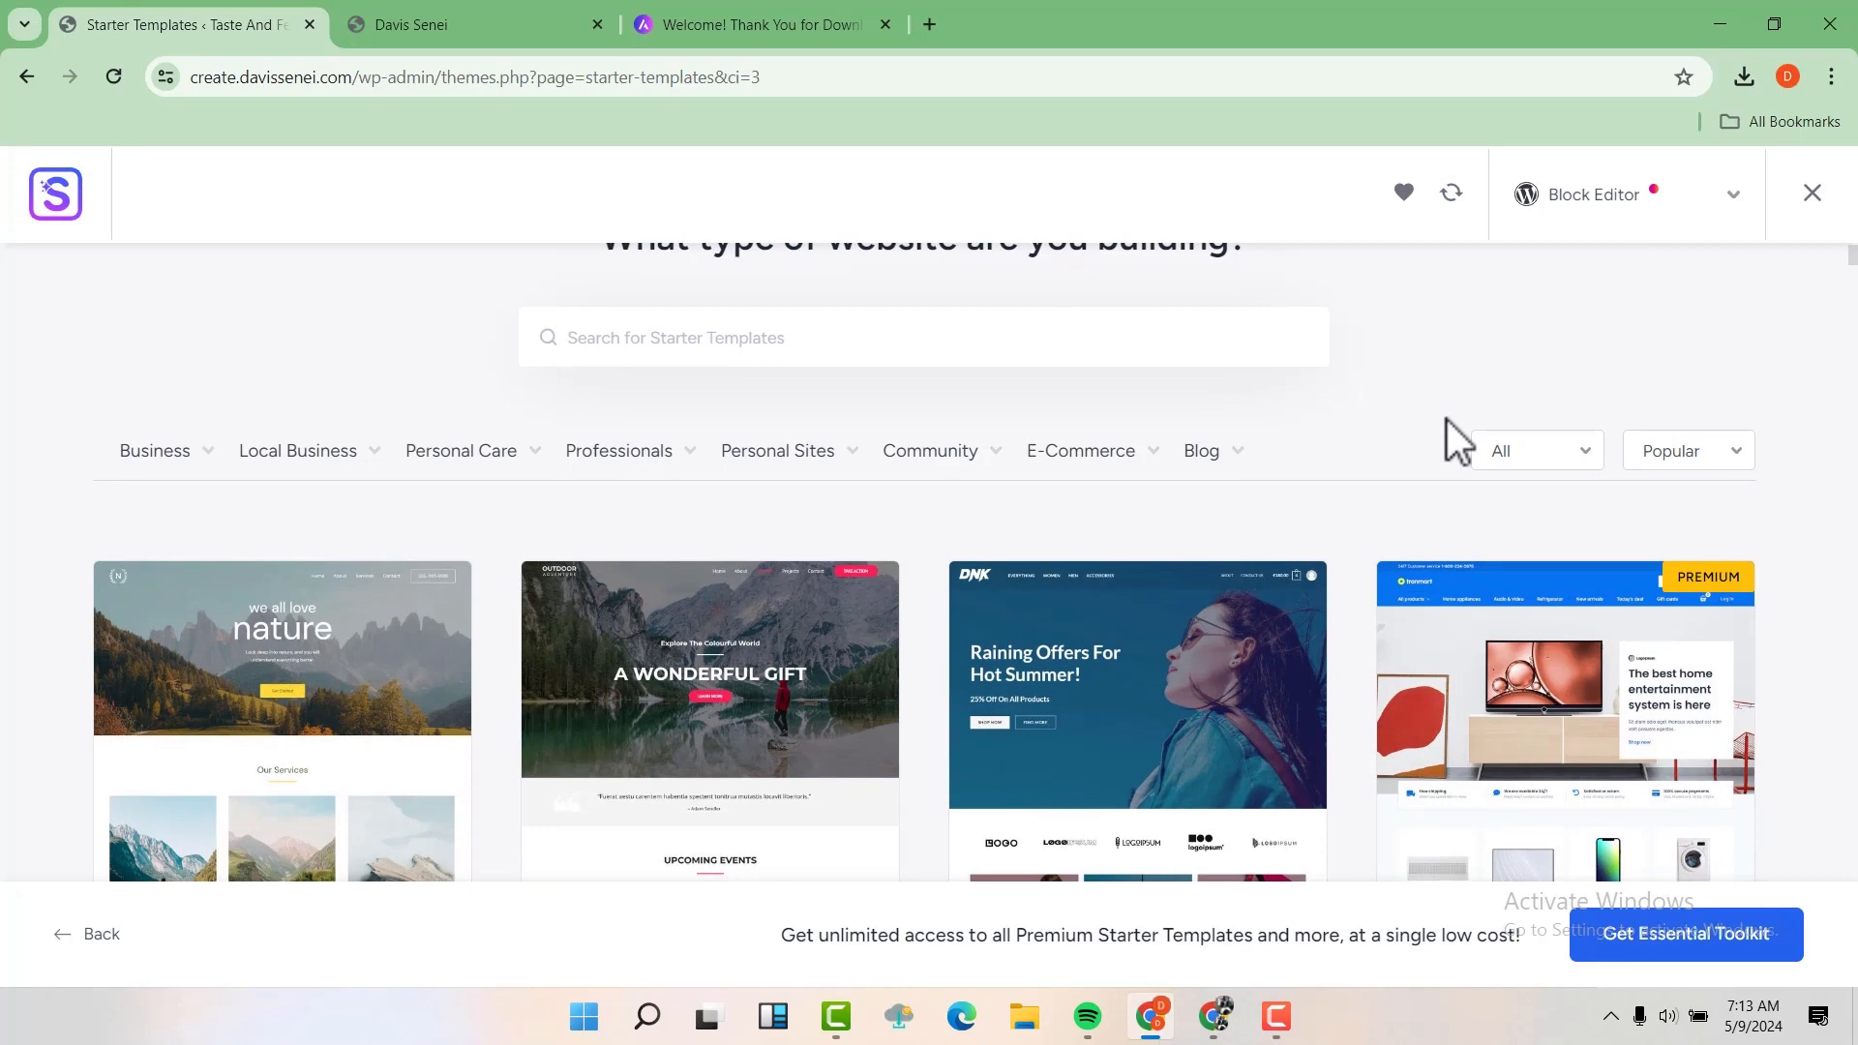
pyautogui.moveTo(204, 455)
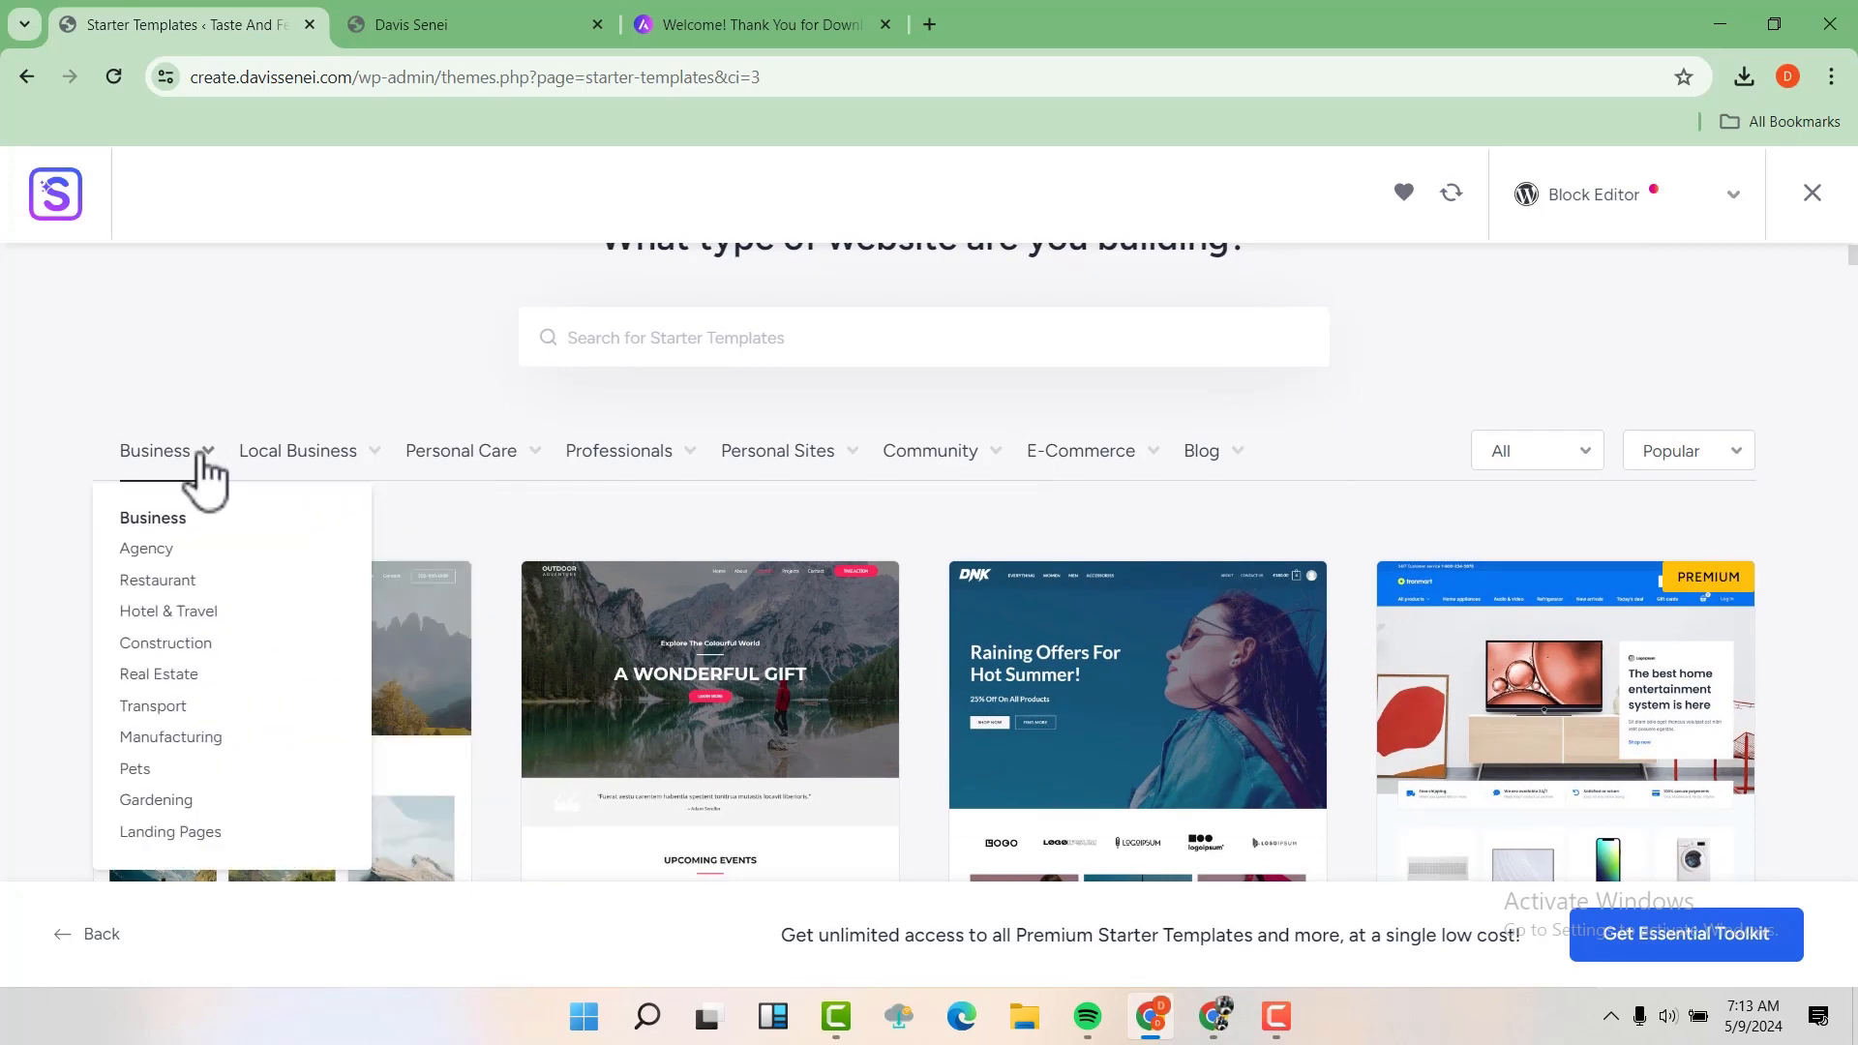
pyautogui.click(157, 580)
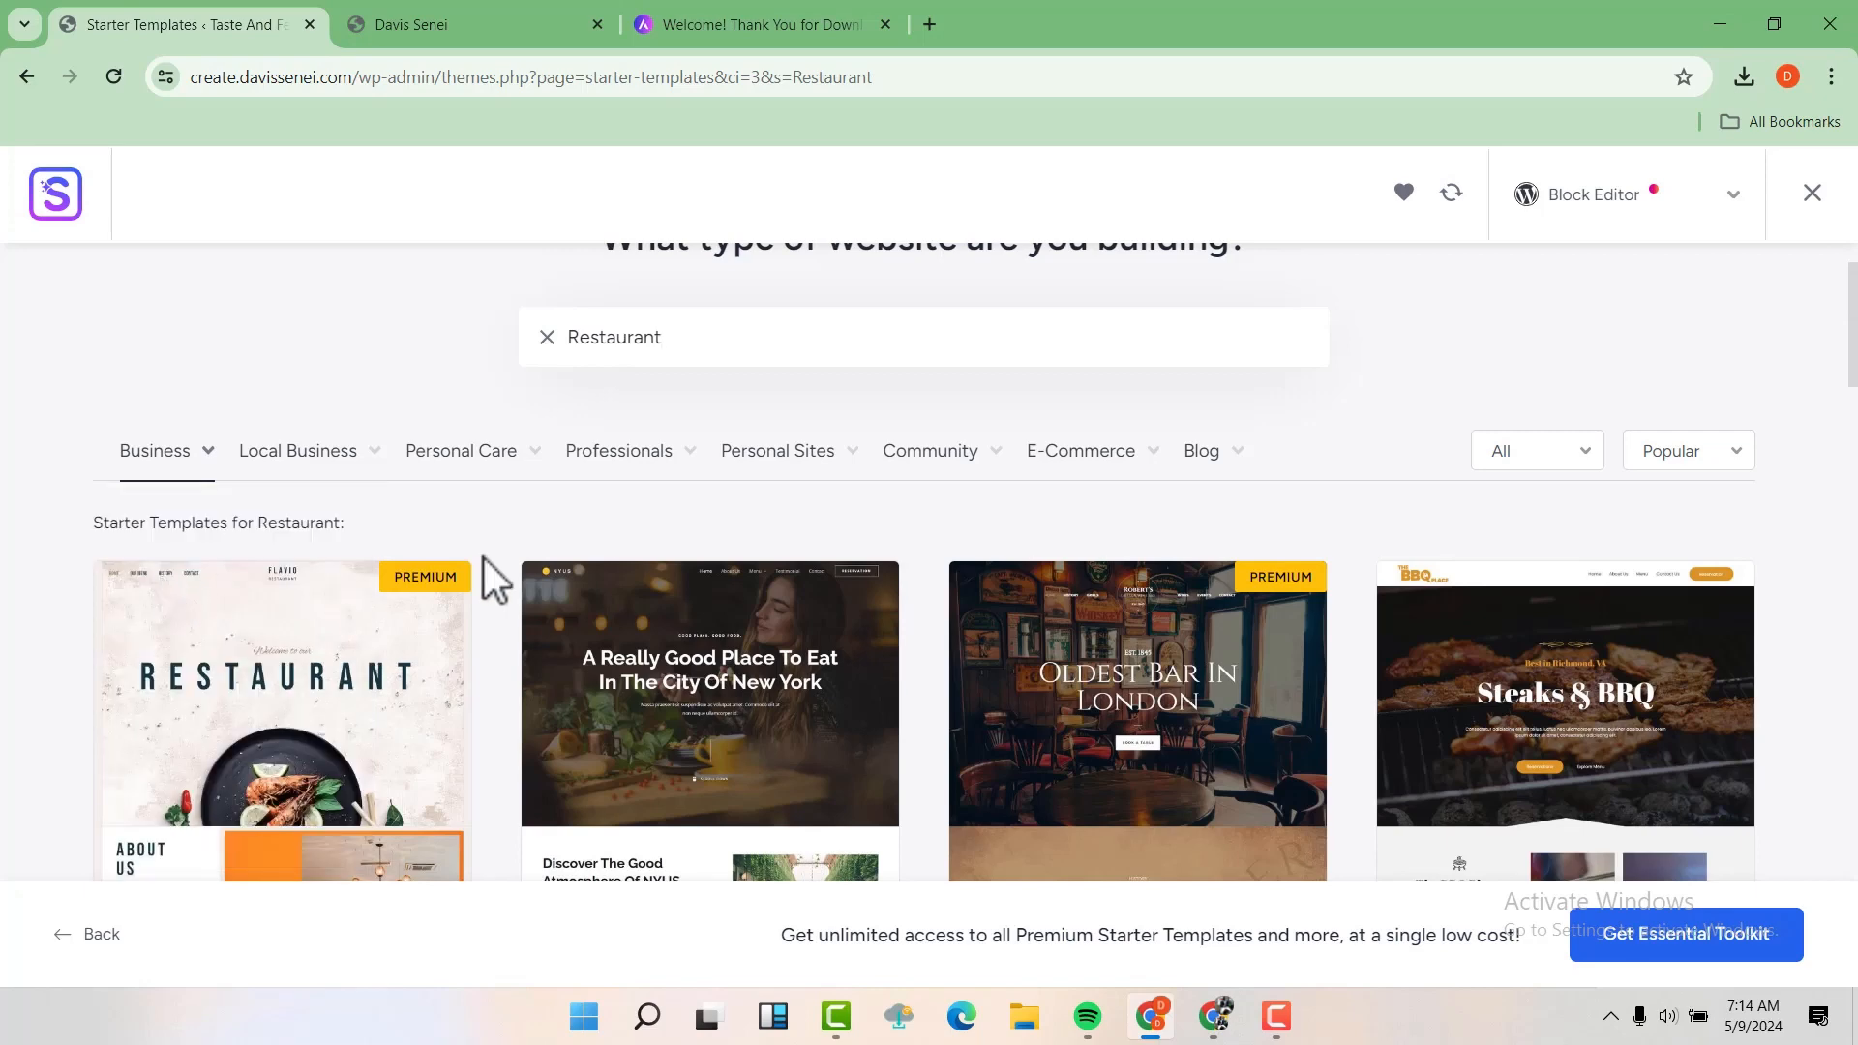
pyautogui.scroll(-3, 1357, 502)
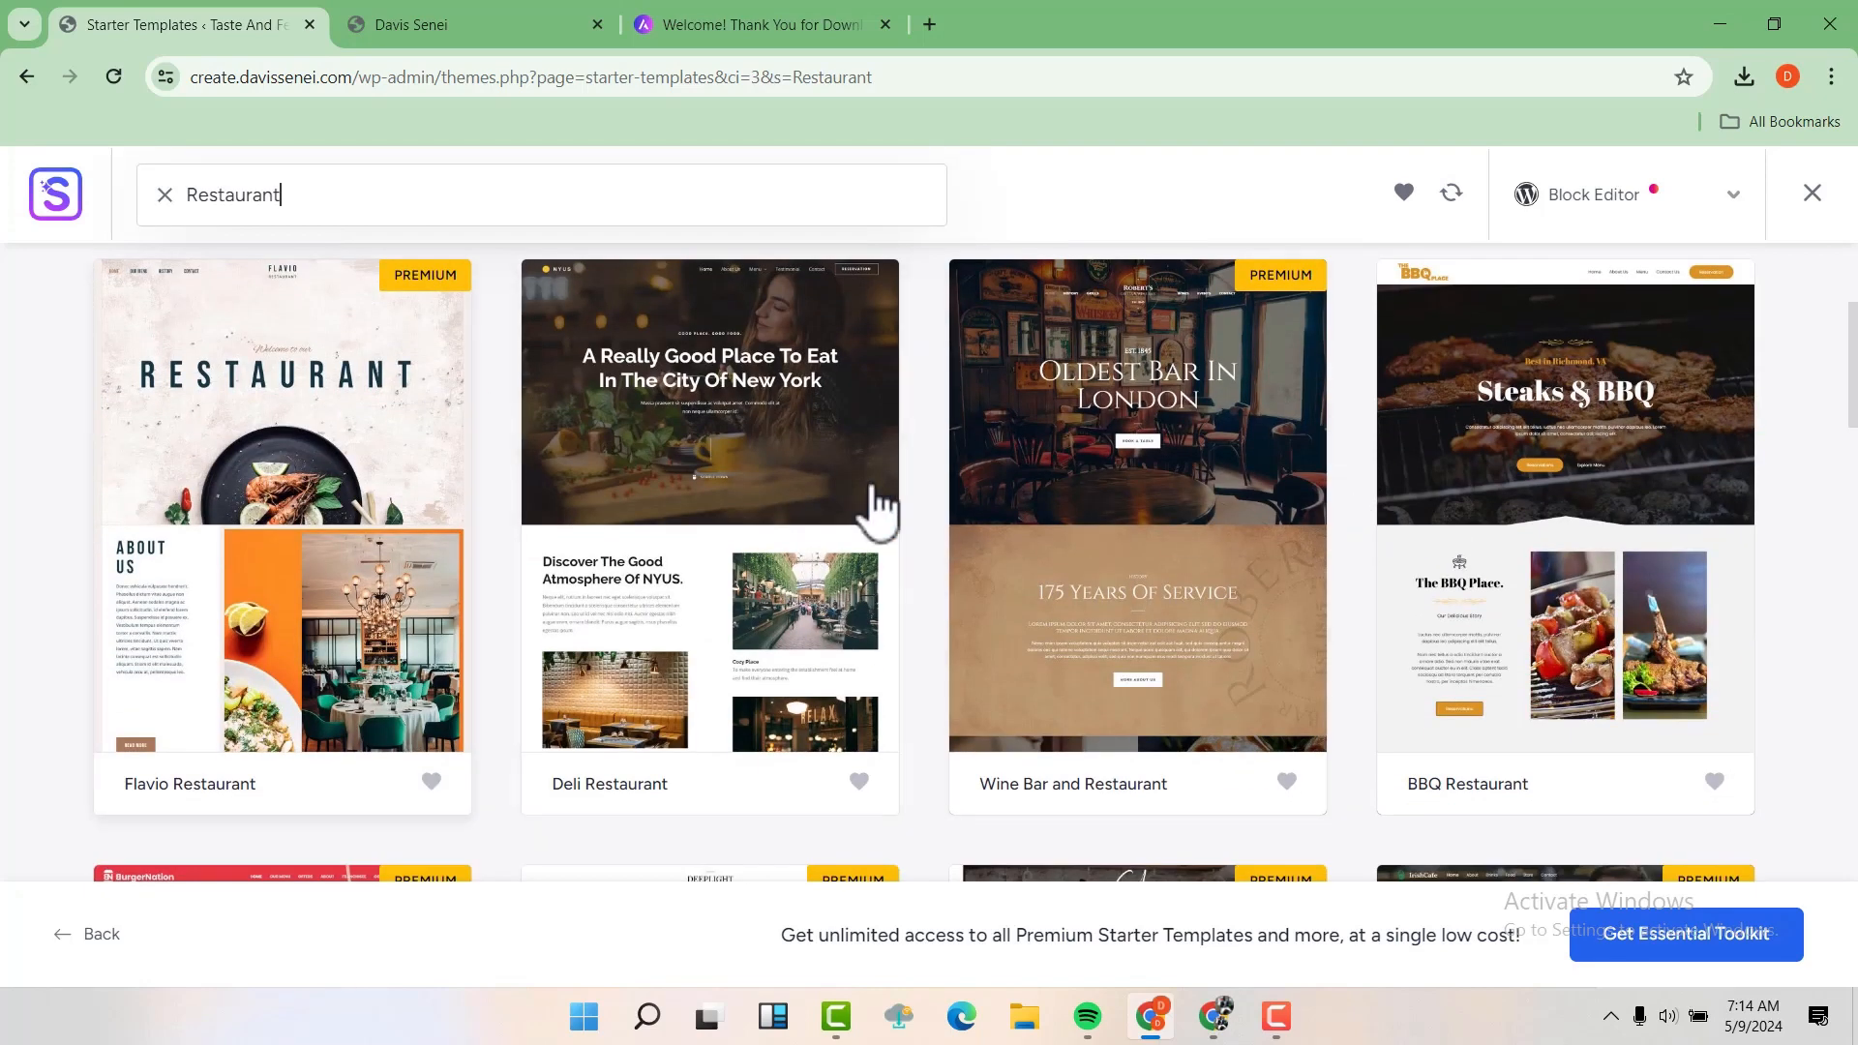
pyautogui.scroll(2, 391, 493)
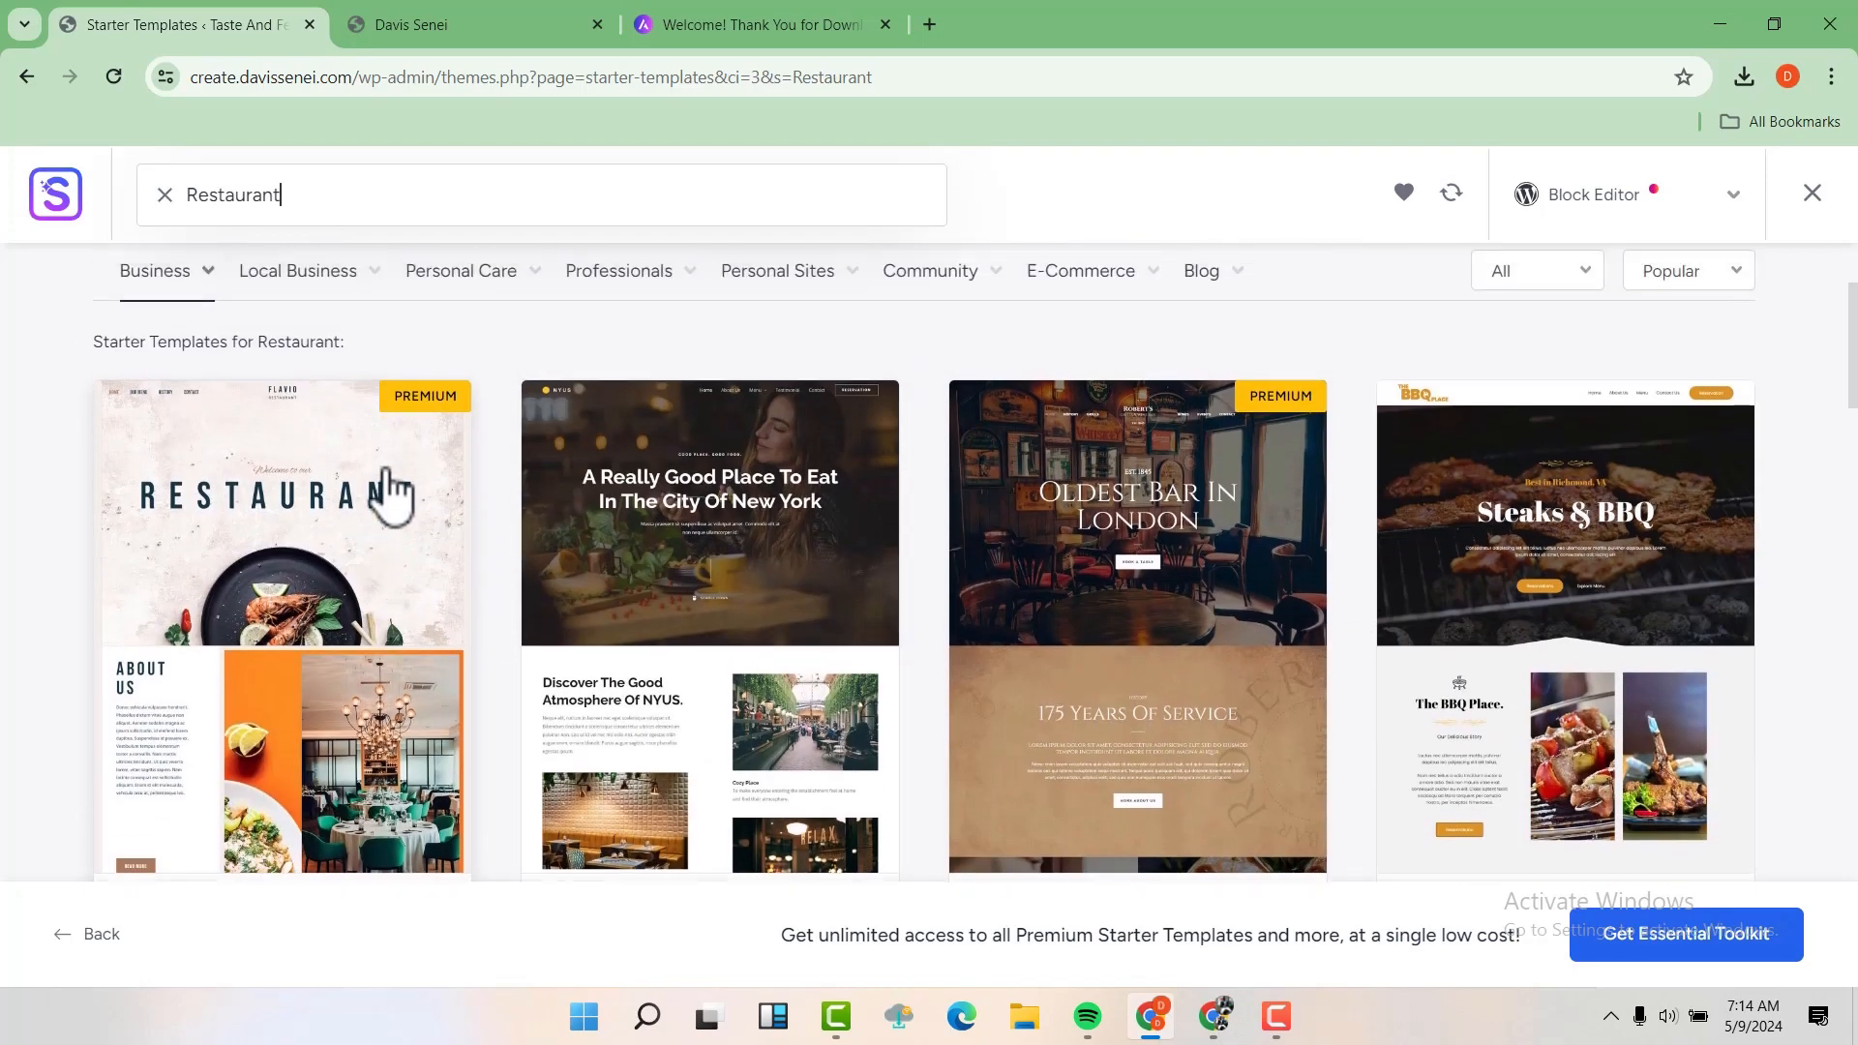
pyautogui.scroll(-1, 392, 494)
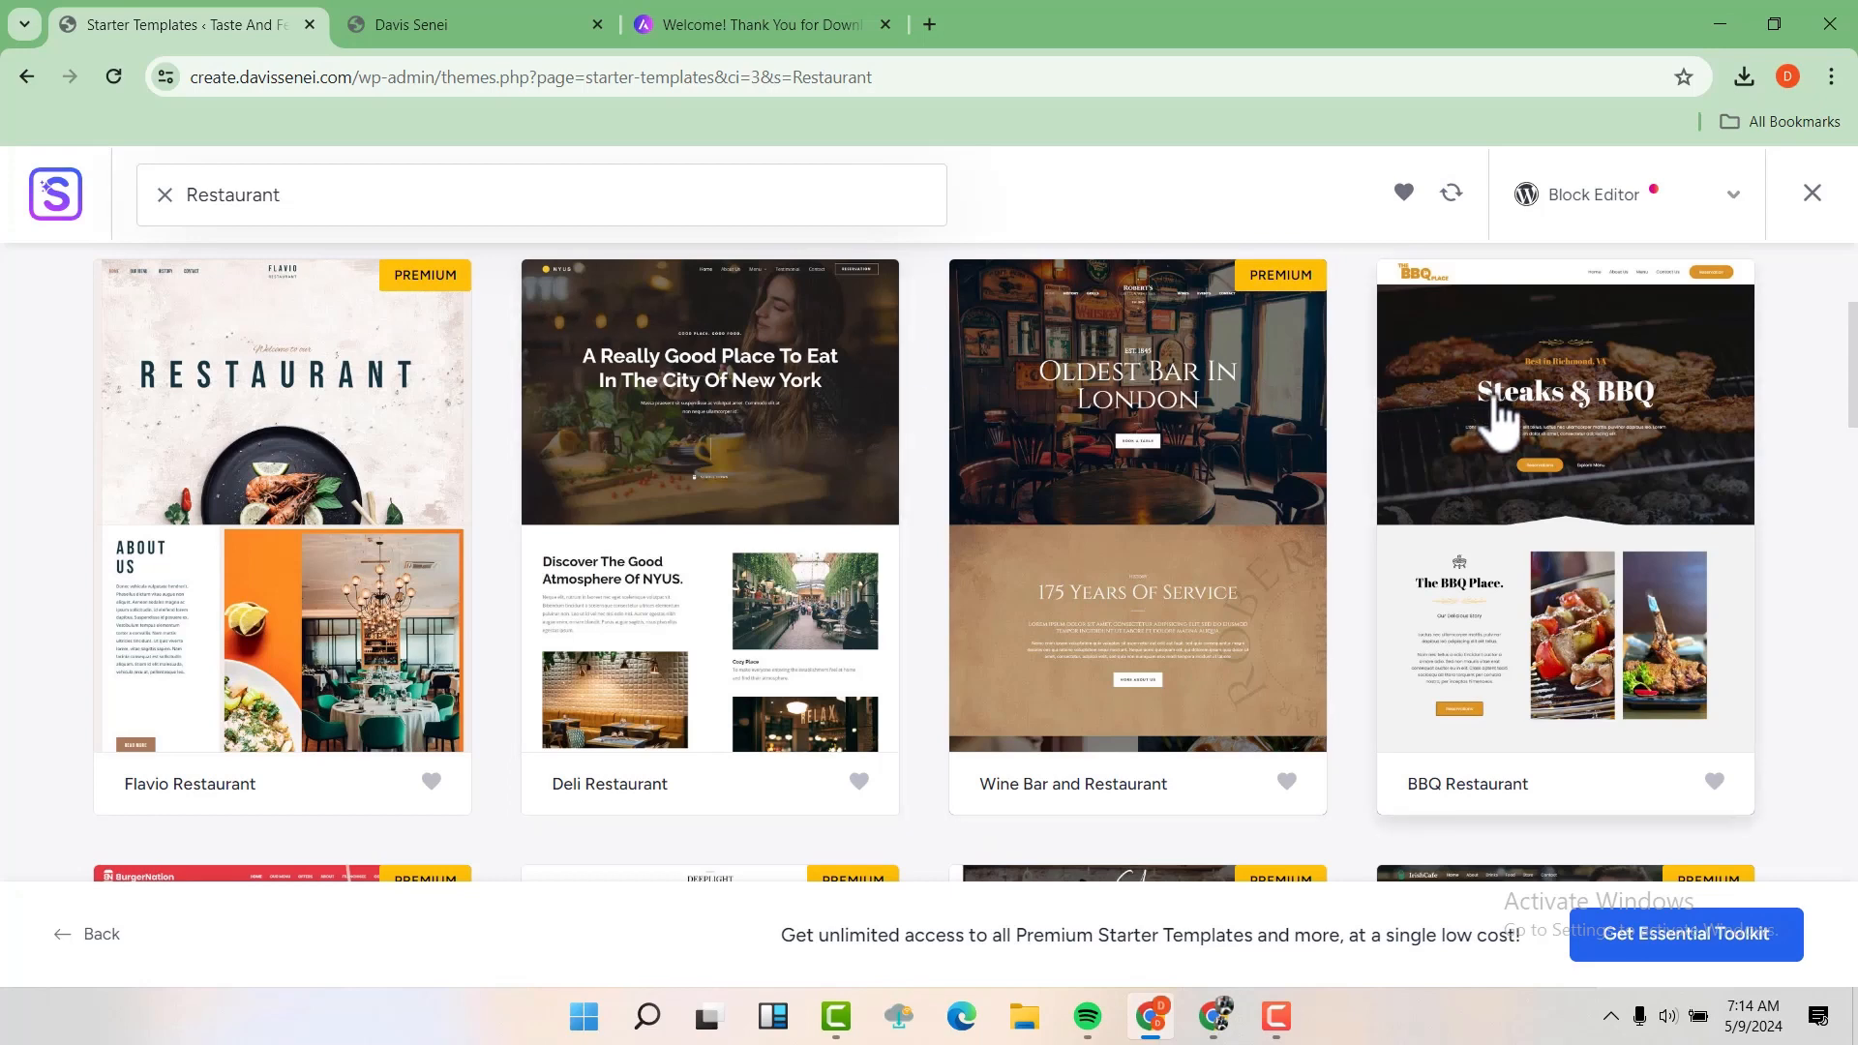
pyautogui.click(1545, 397)
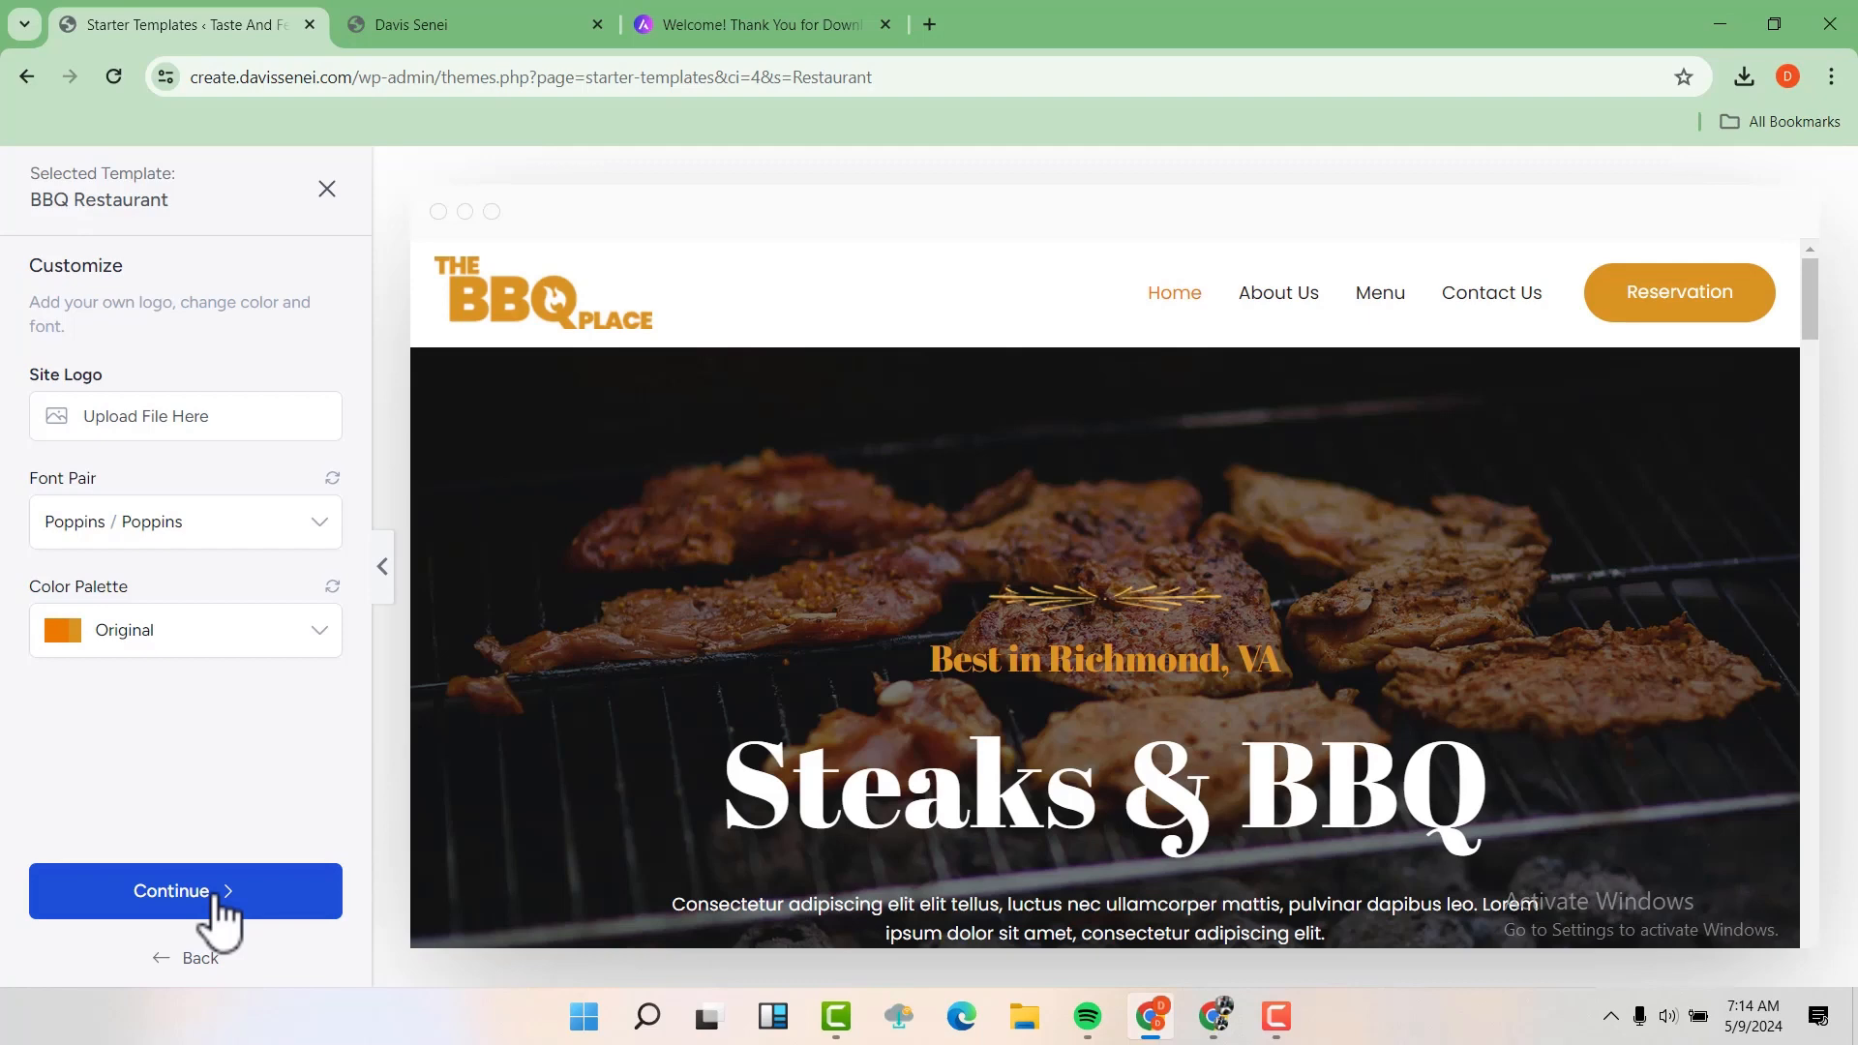
# Continue with the template's original logo, fonts and colors, and skip the optional features selection
pyautogui.click(215, 901)
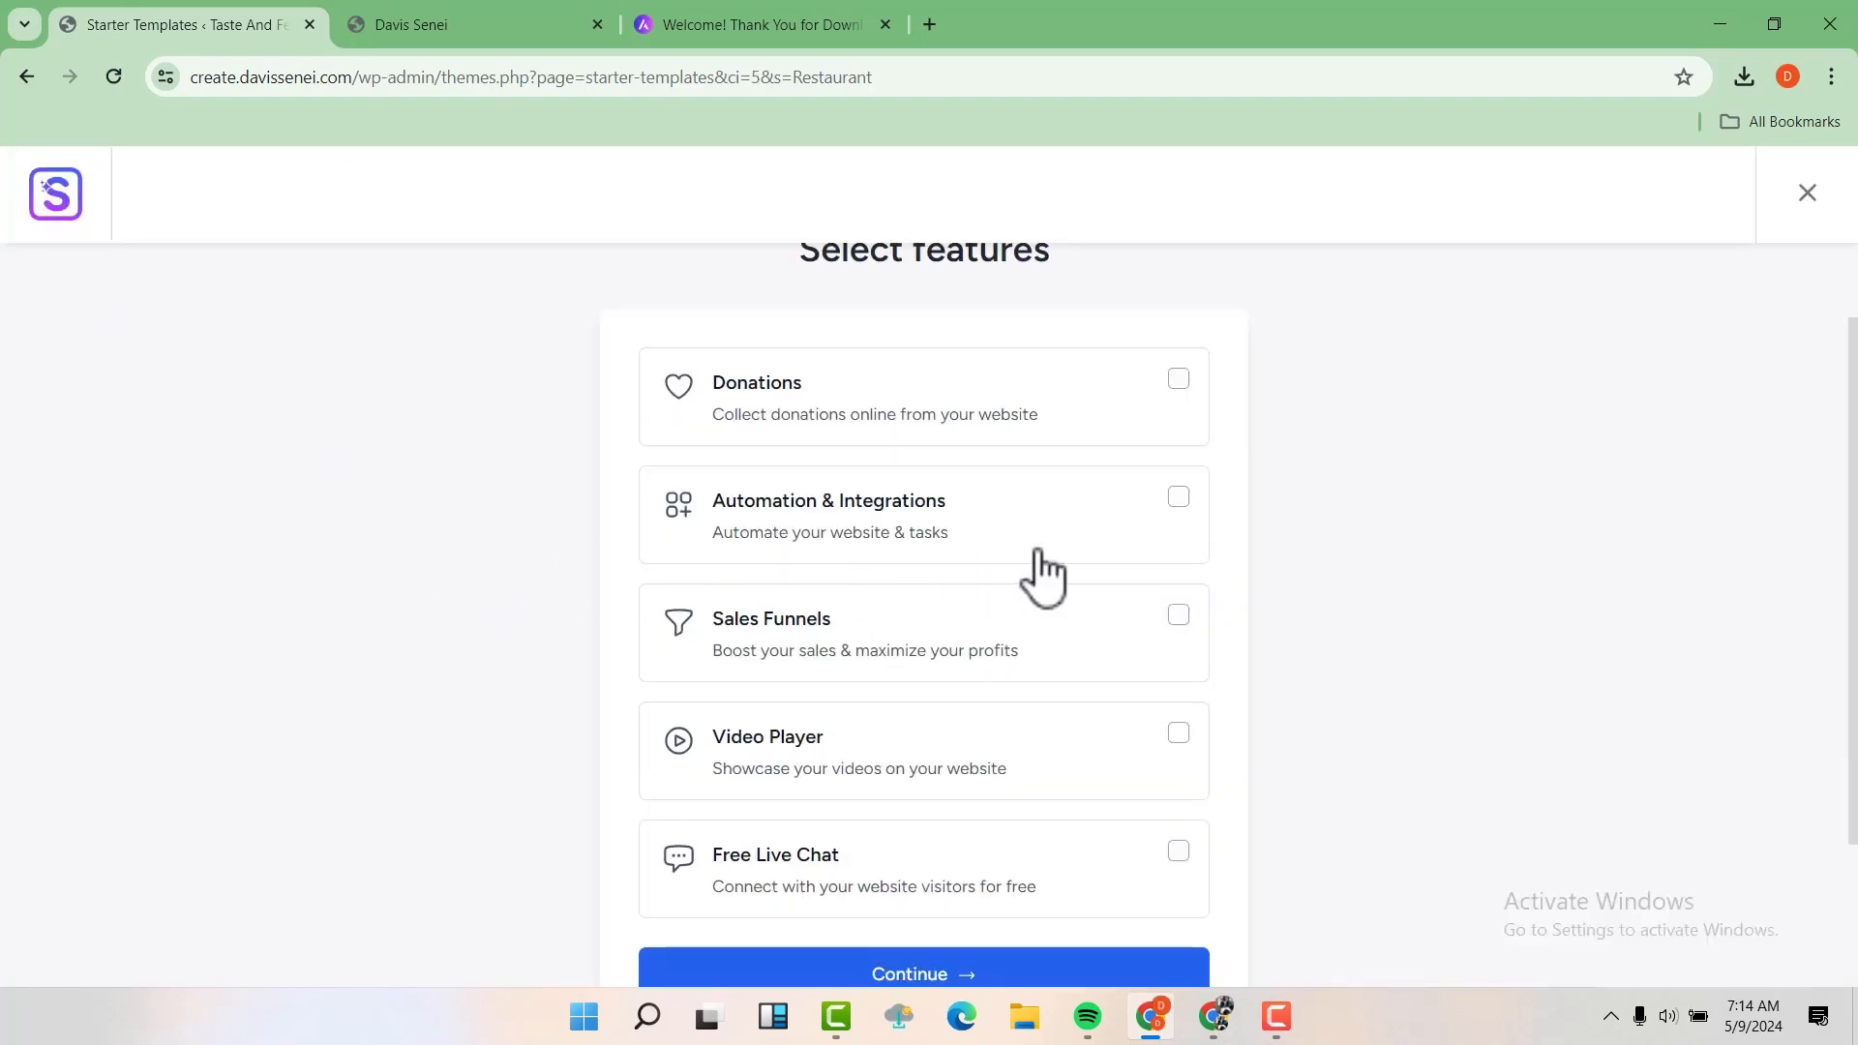
pyautogui.scroll(-2, 1211, 548)
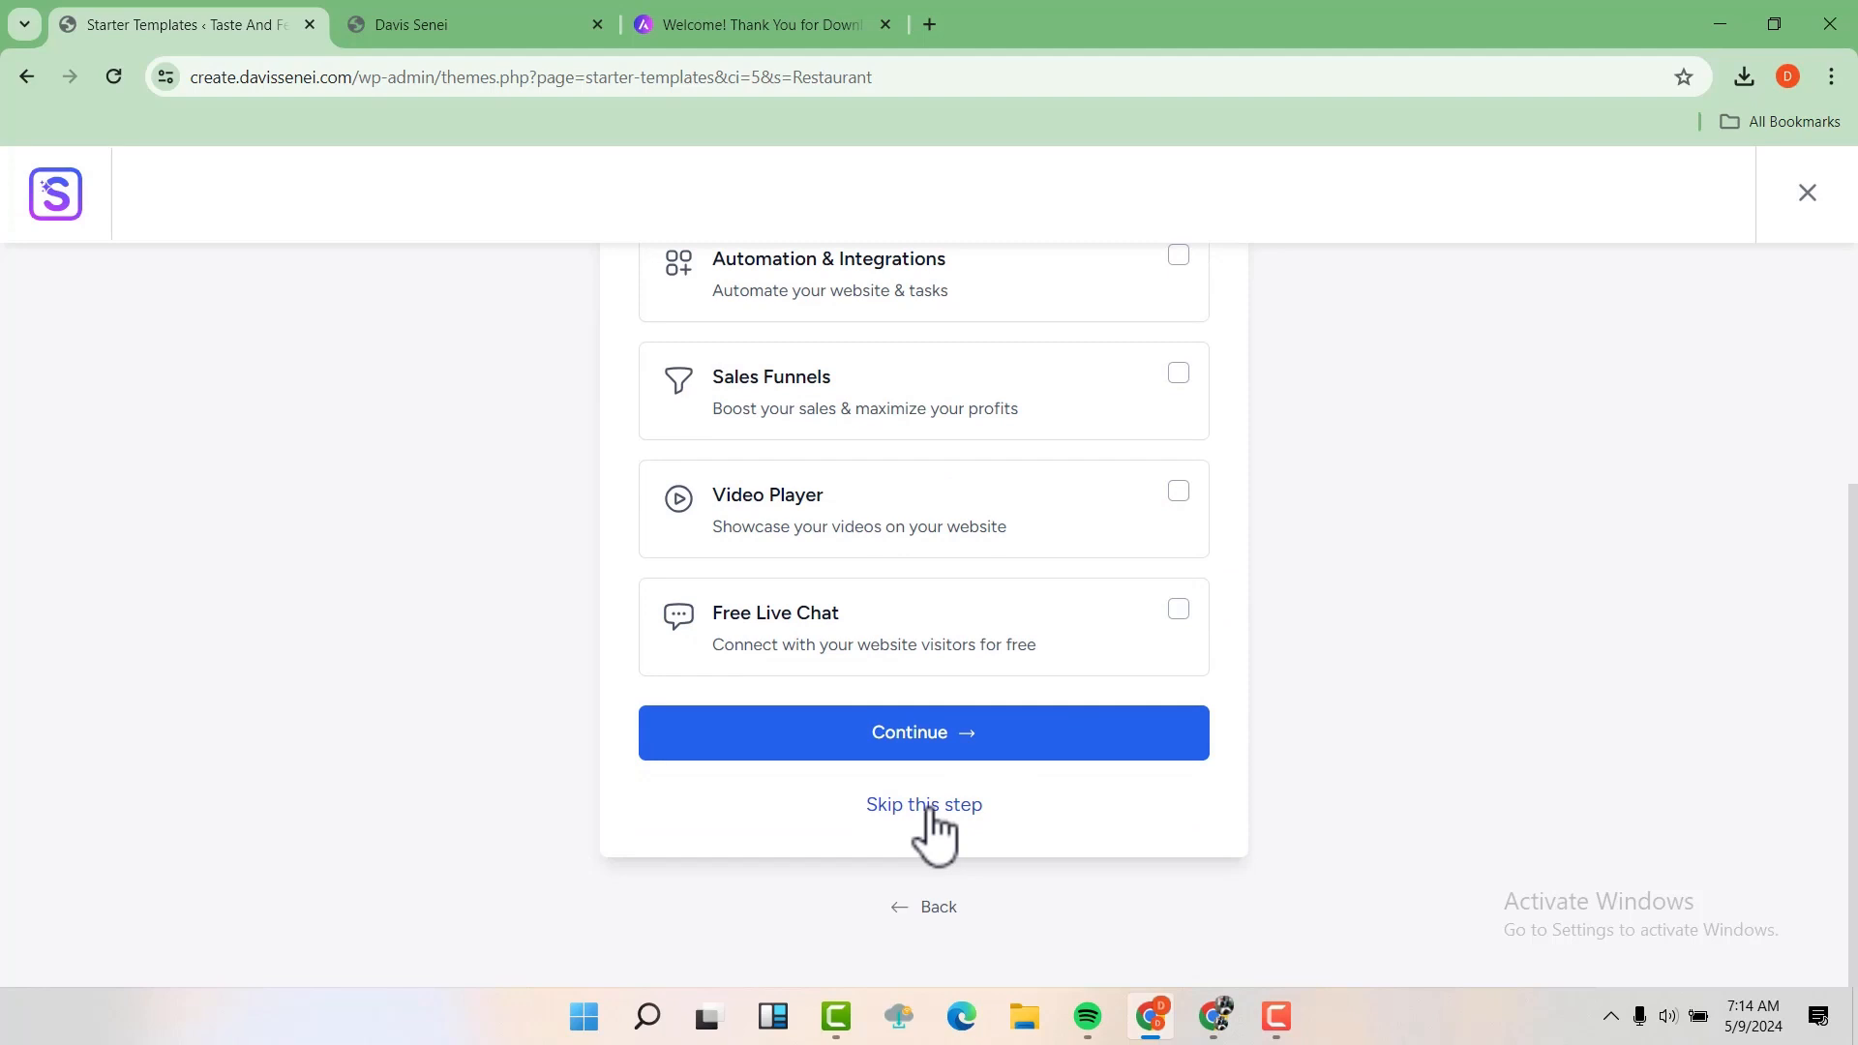
pyautogui.click(927, 807)
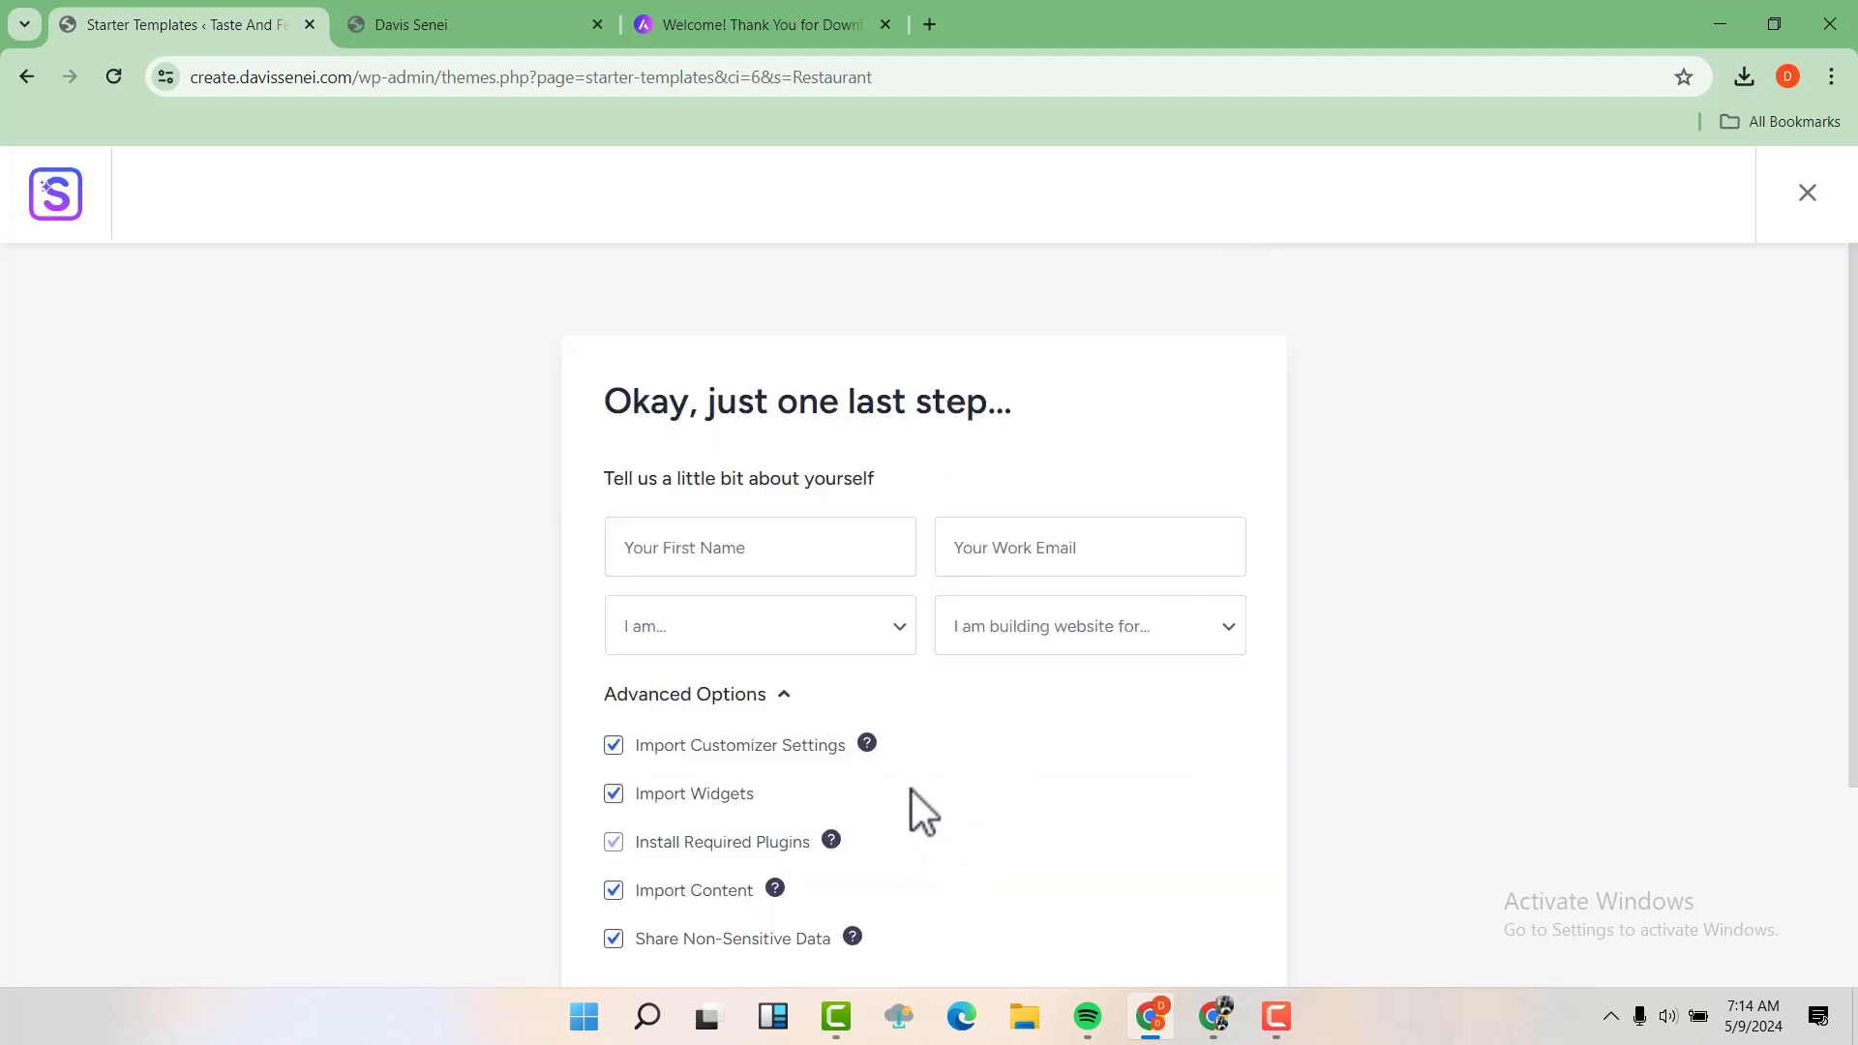
# Fill in the first name and work email in the final website setup form using the saved suggestions
pyautogui.click(743, 561)
pyautogui.click(974, 545)
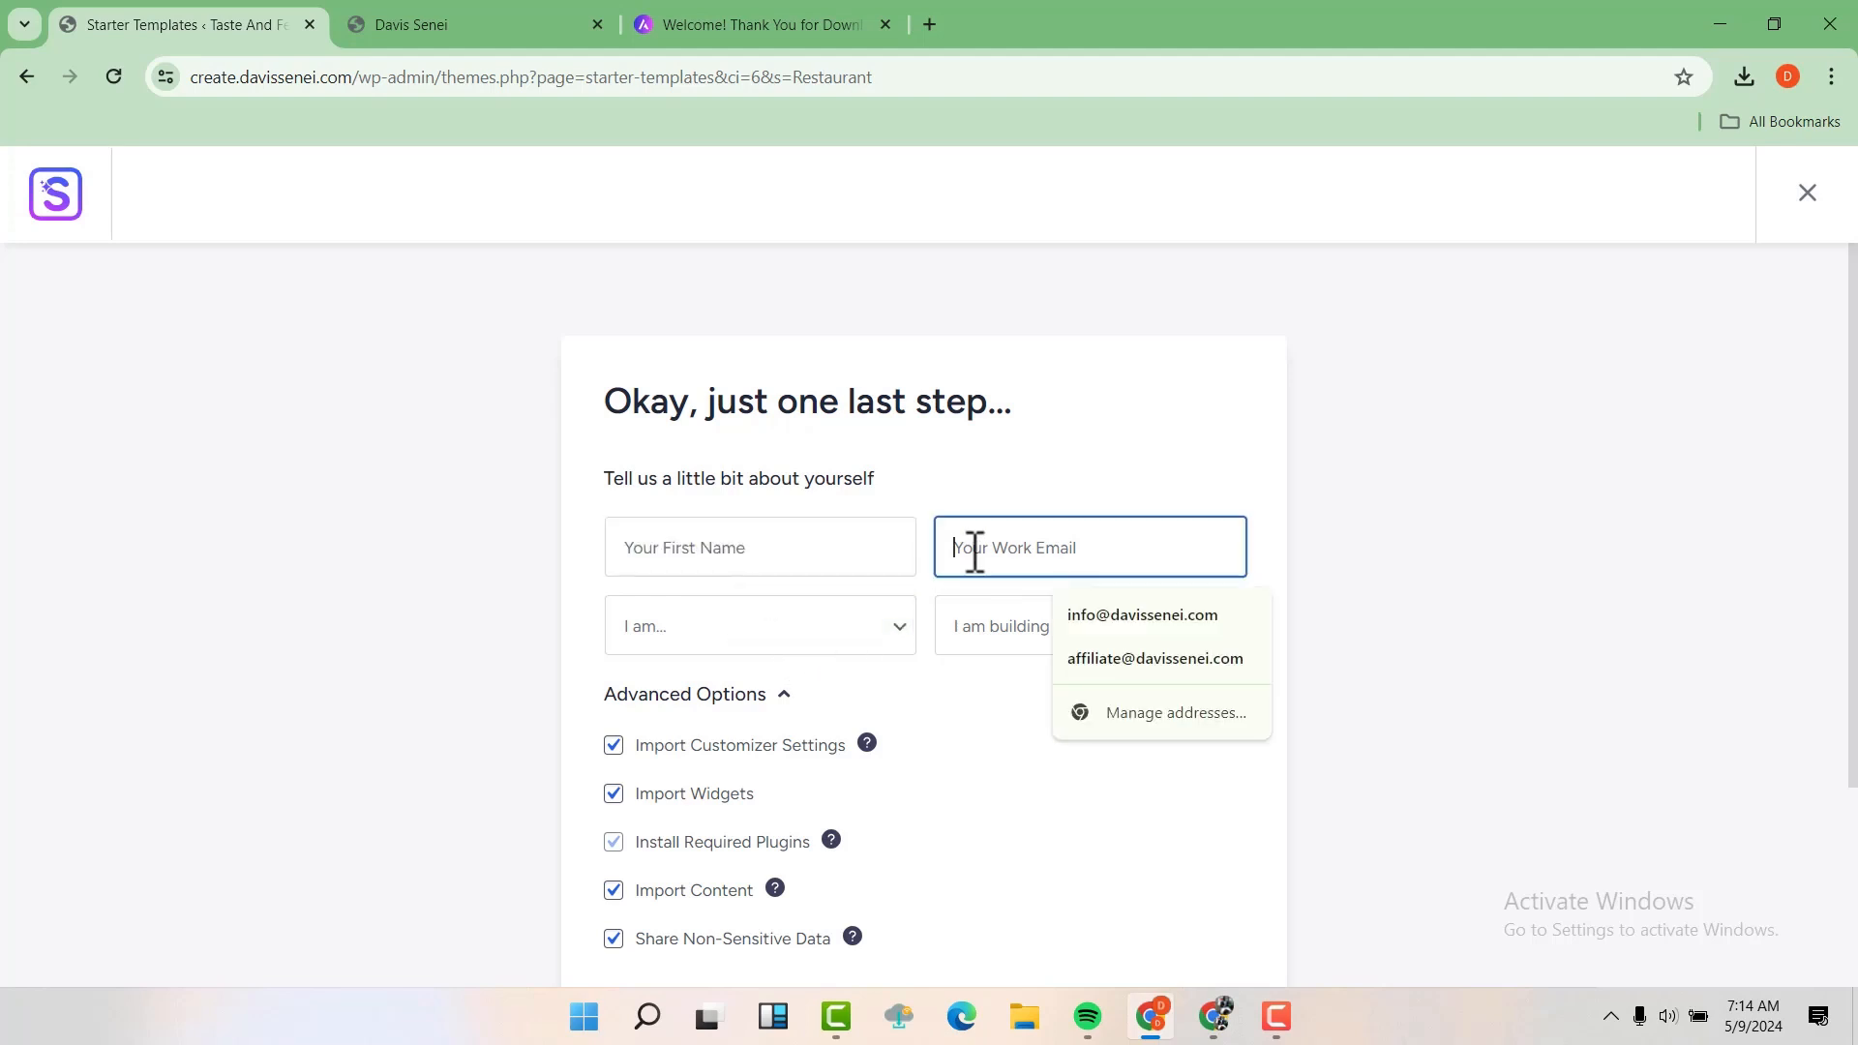
pyautogui.click(789, 566)
pyautogui.click(782, 615)
pyautogui.click(1036, 571)
pyautogui.click(1046, 610)
# Set the experience level to Beginner and the website's purpose to Myself/My Company, then submit the form to build the website
pyautogui.click(701, 629)
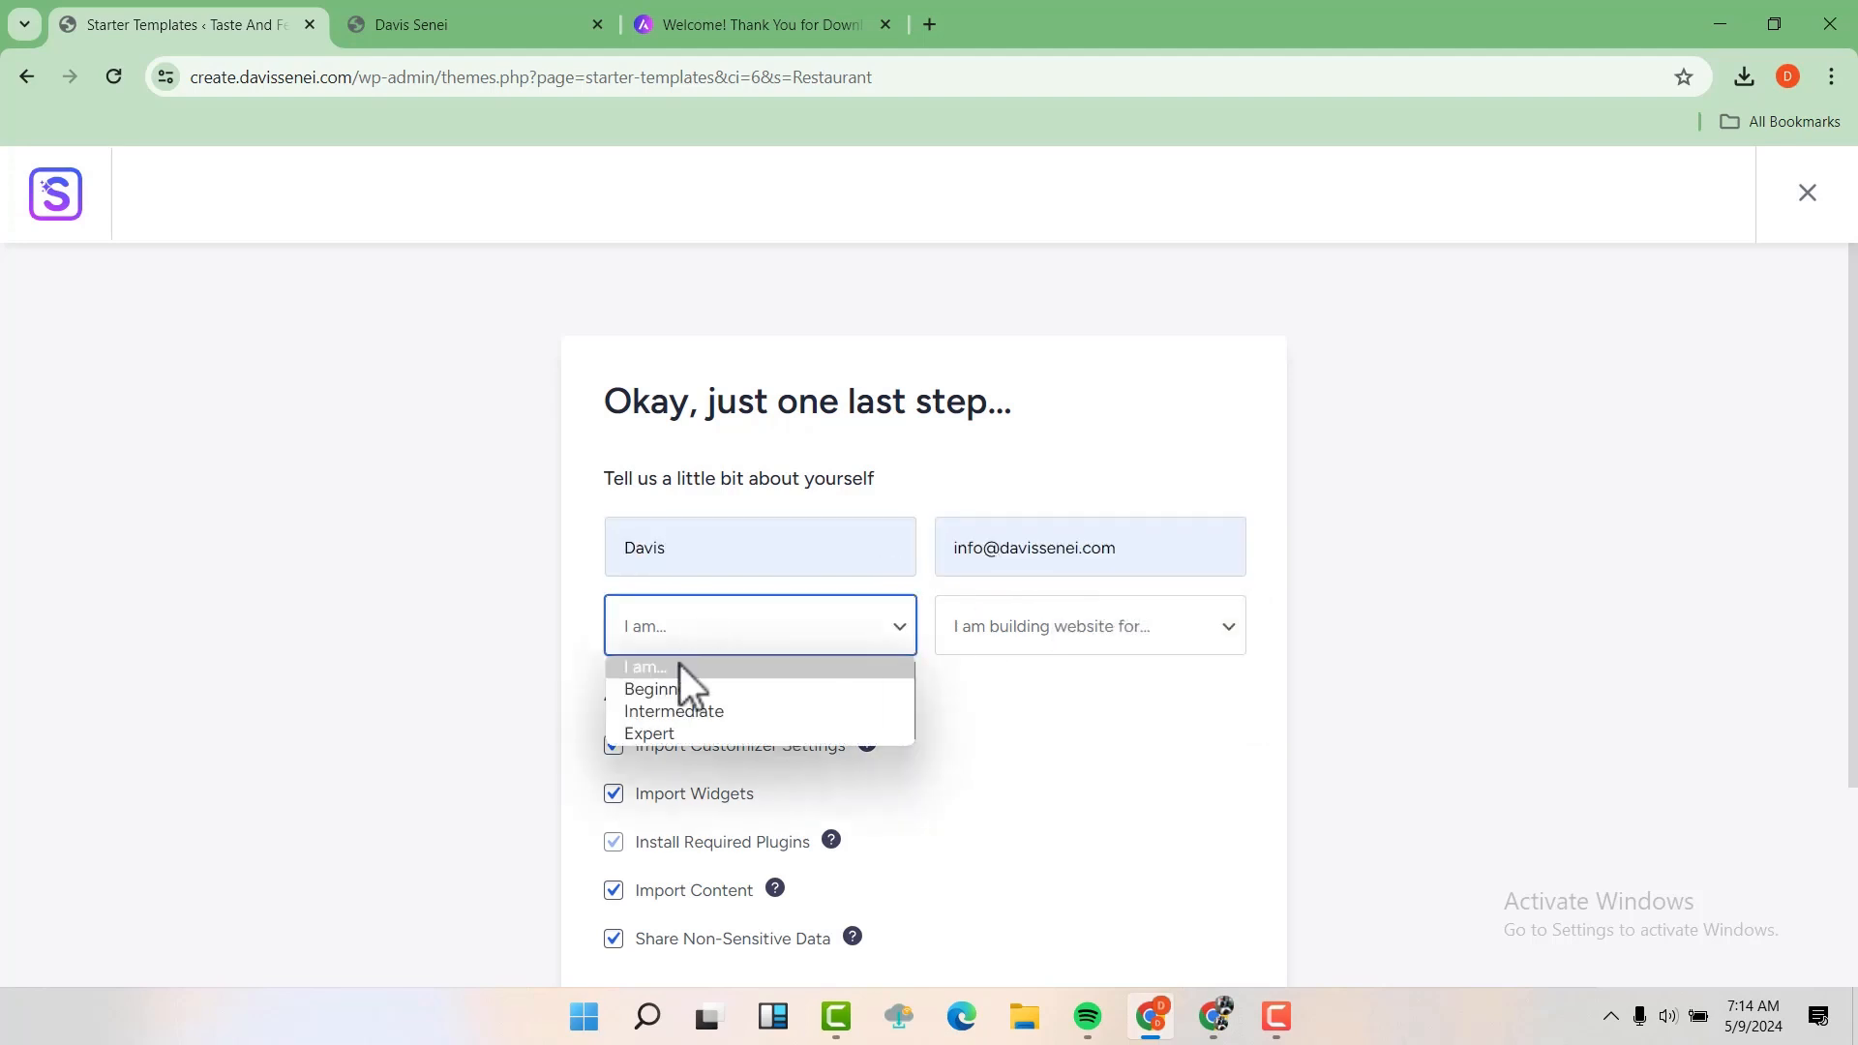
pyautogui.press('Down')
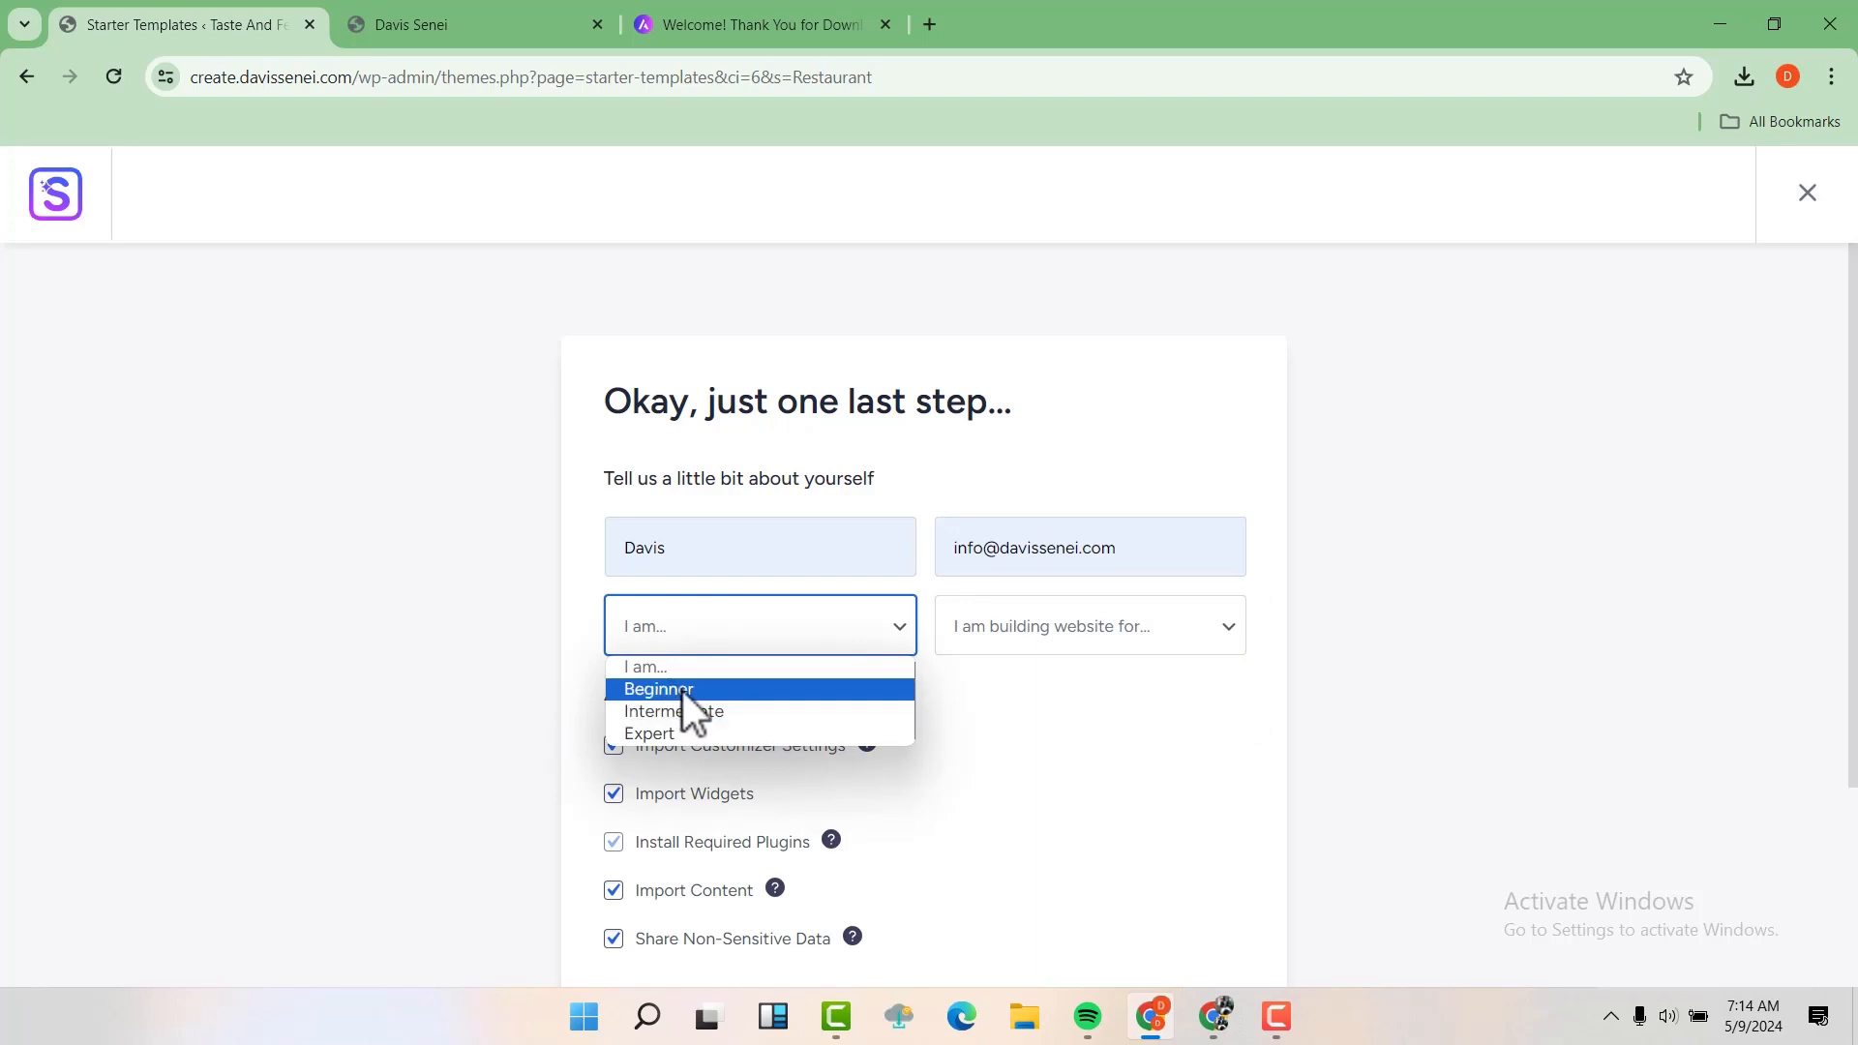
pyautogui.click(687, 693)
pyautogui.click(1003, 629)
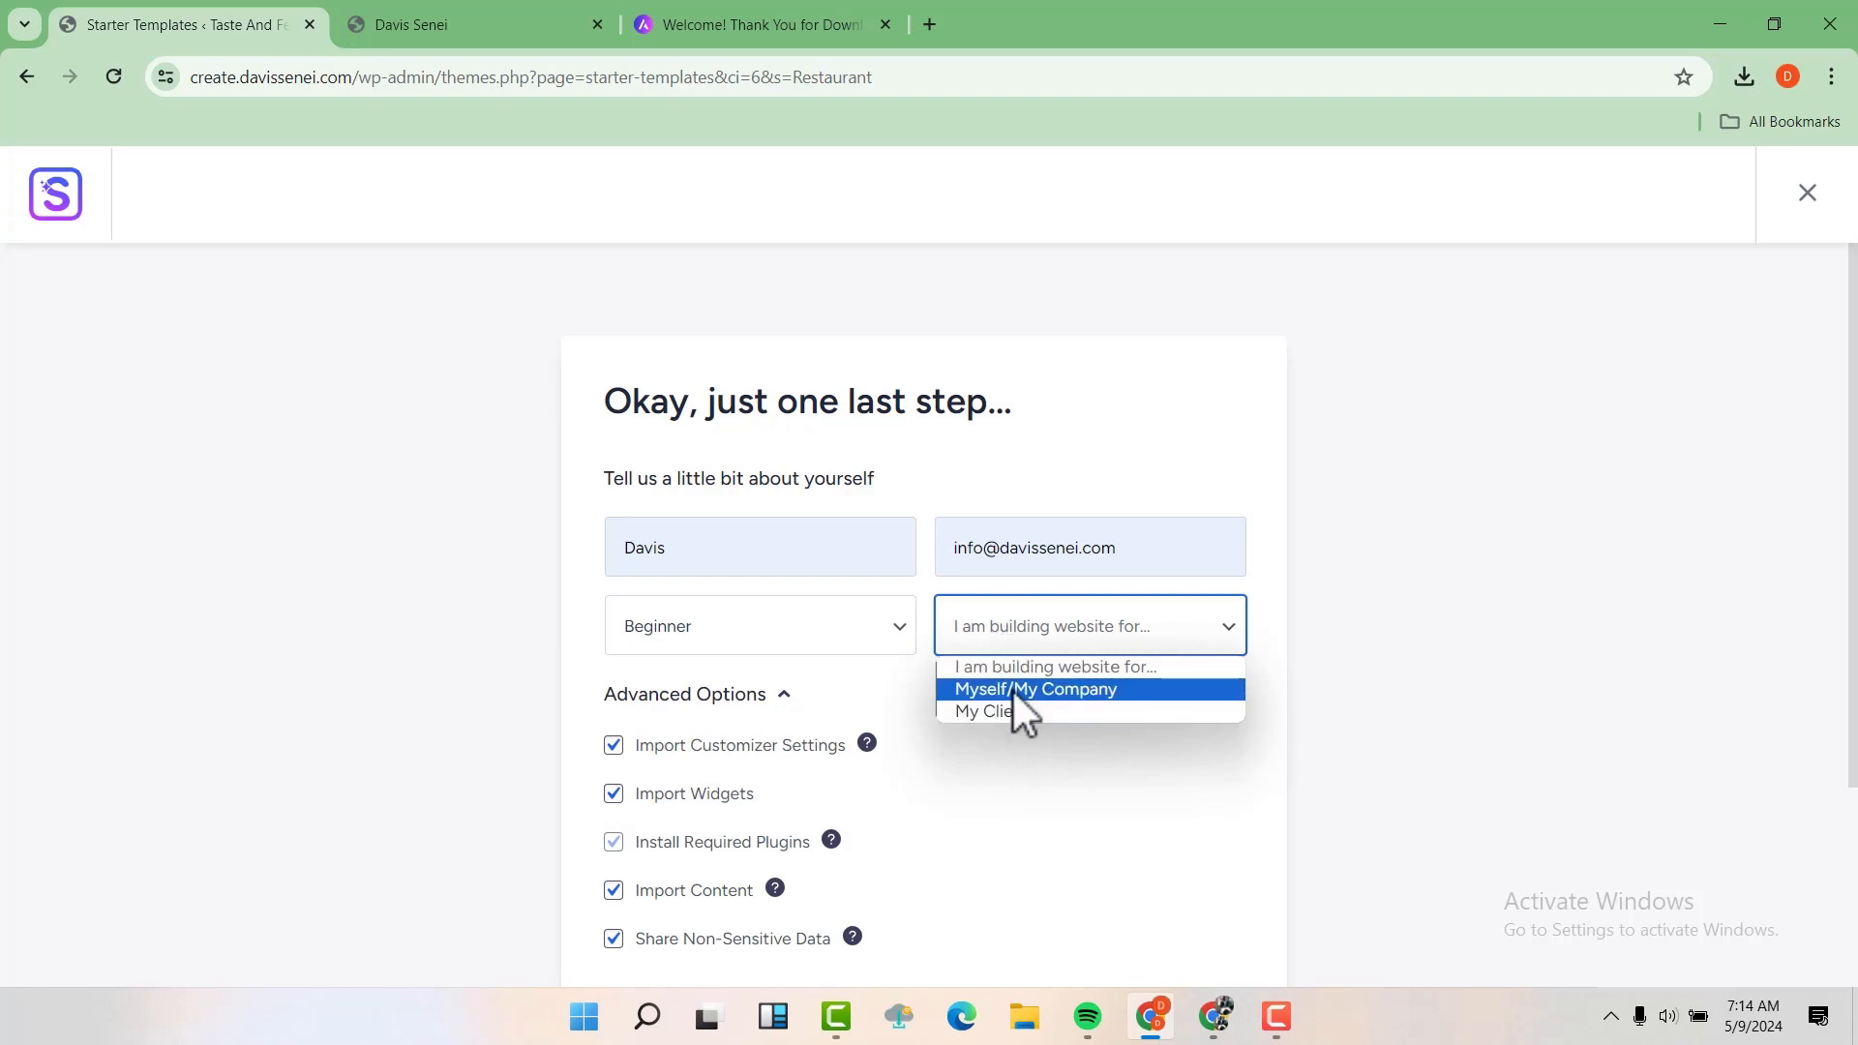
pyautogui.click(1013, 693)
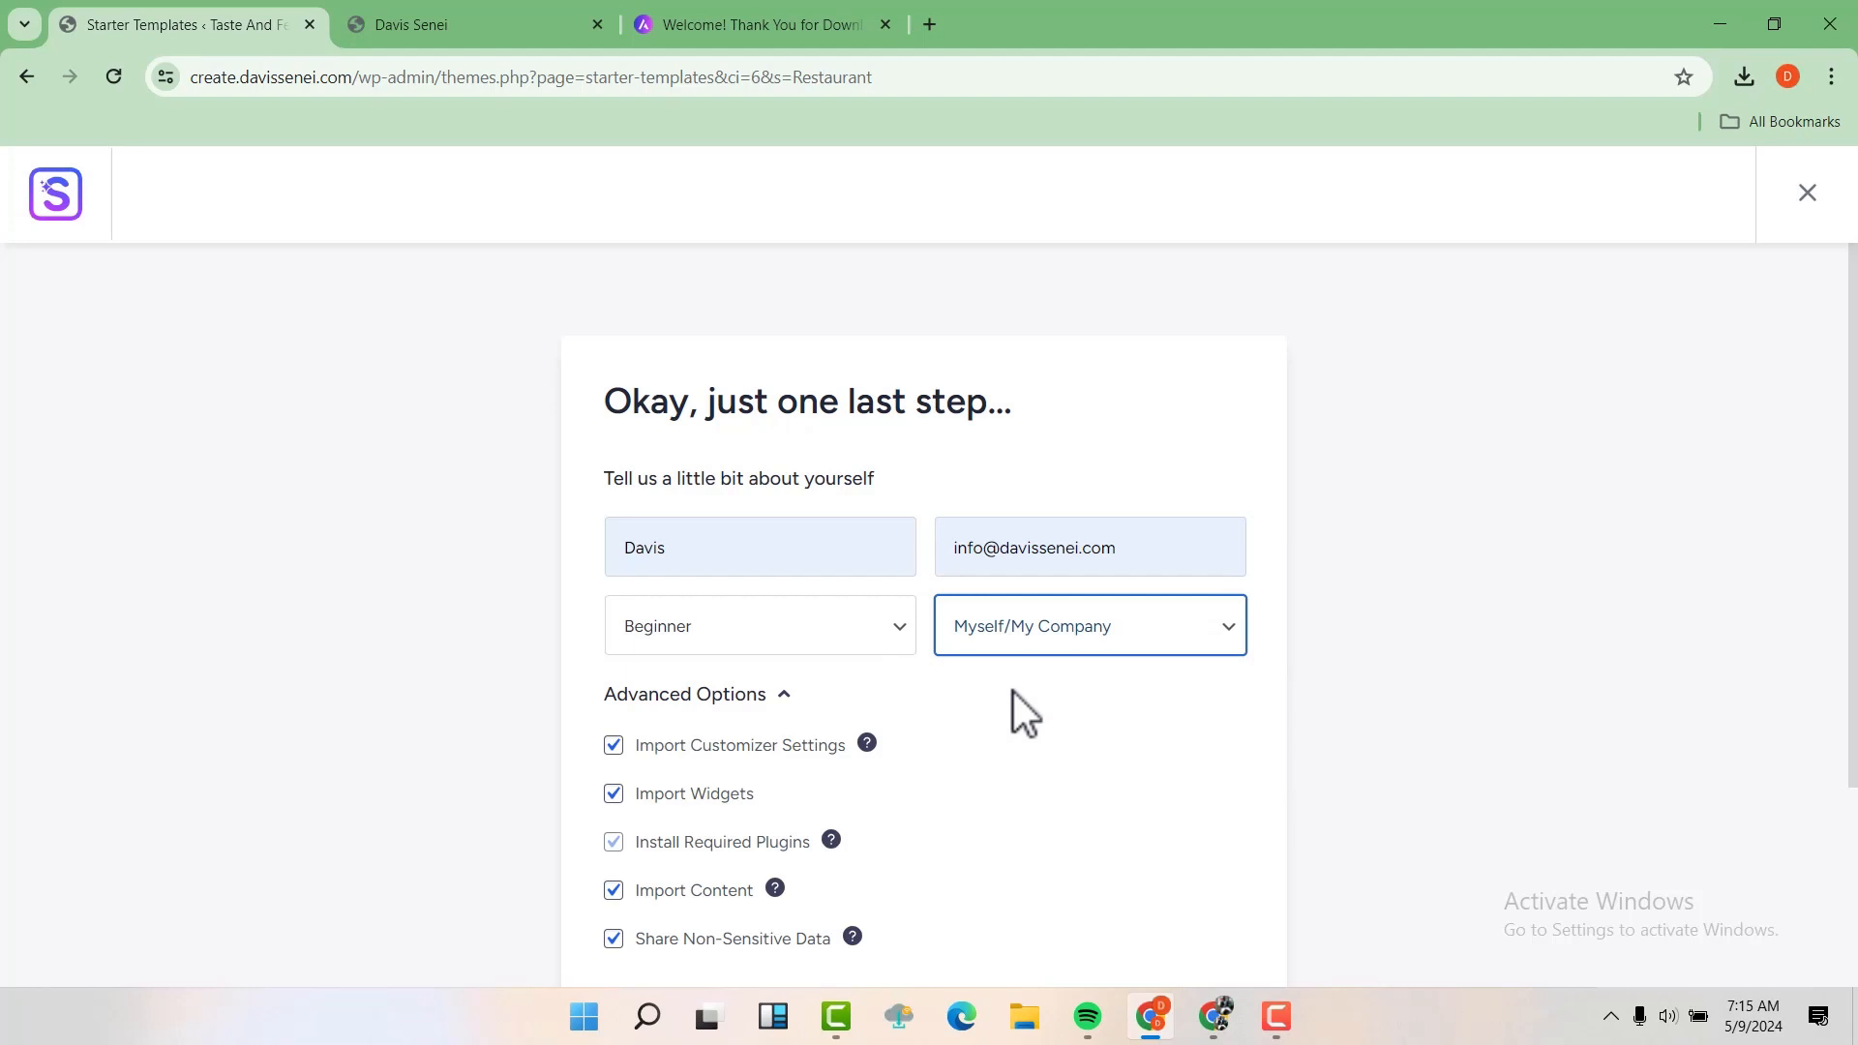
pyautogui.scroll(-3, 1013, 693)
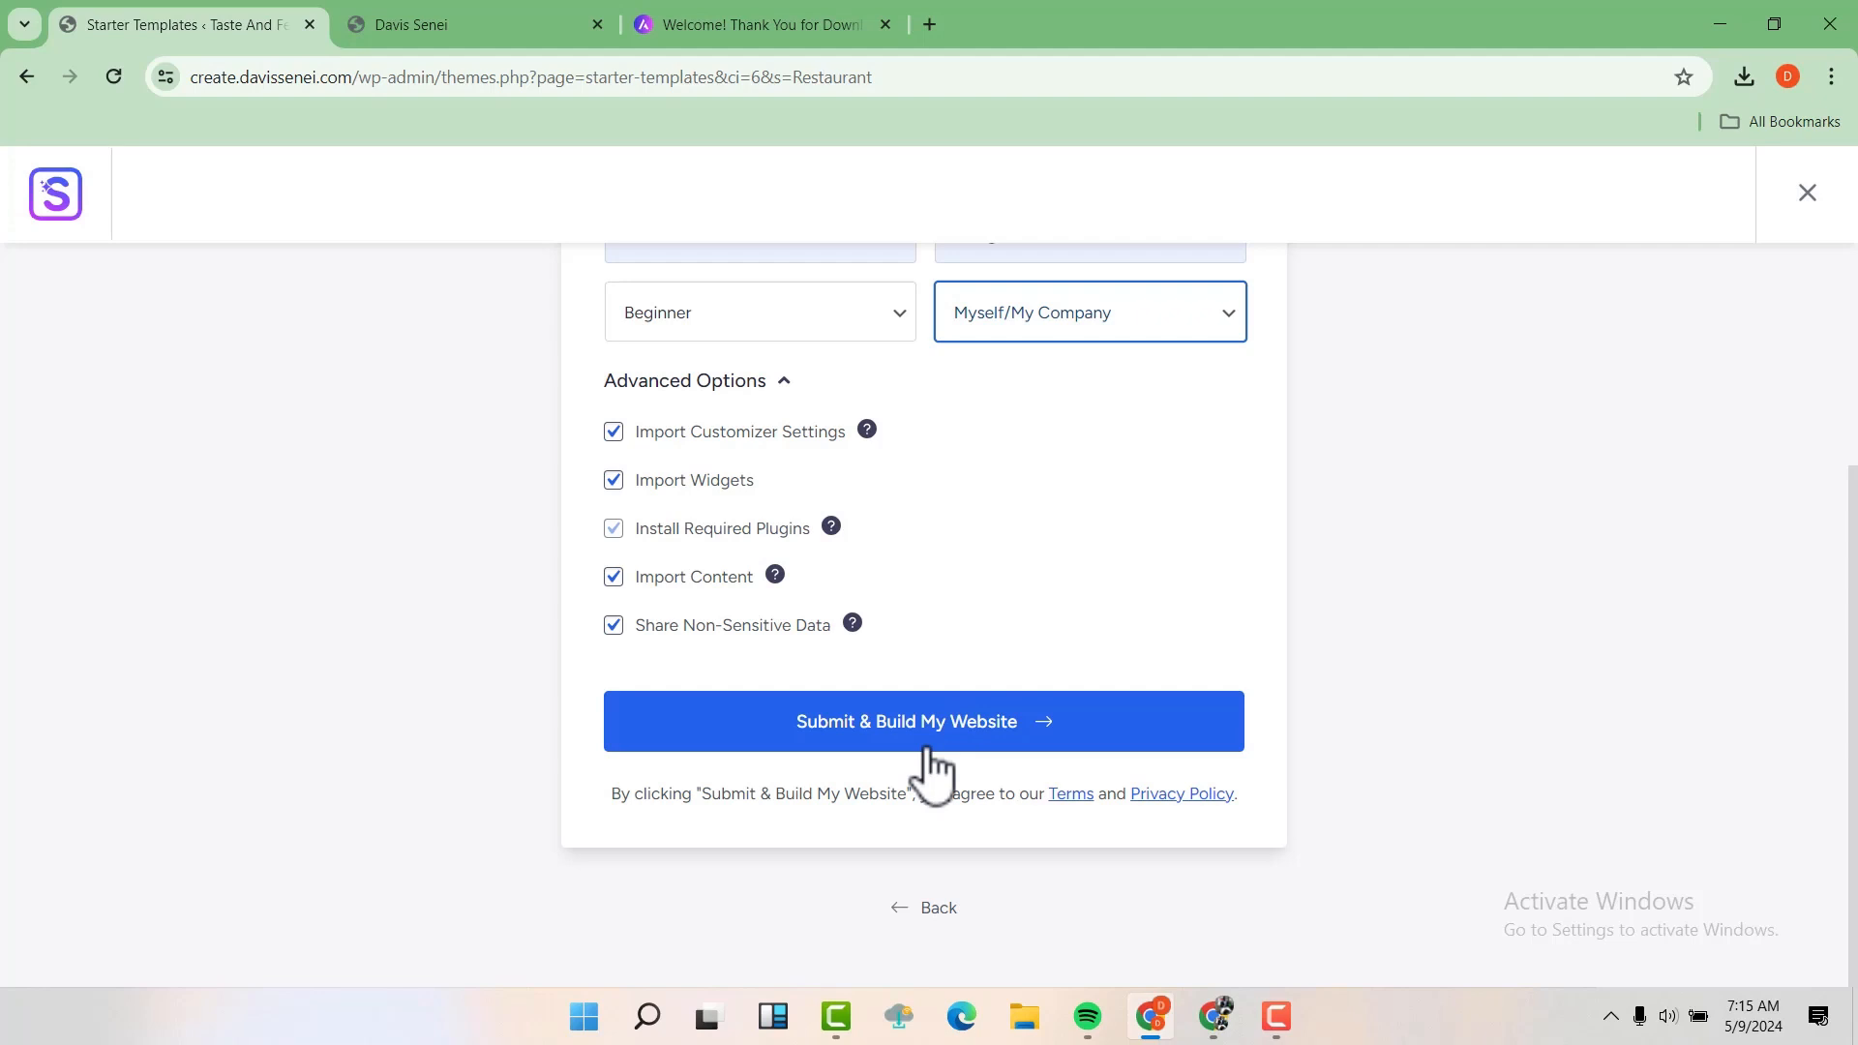
pyautogui.click(982, 735)
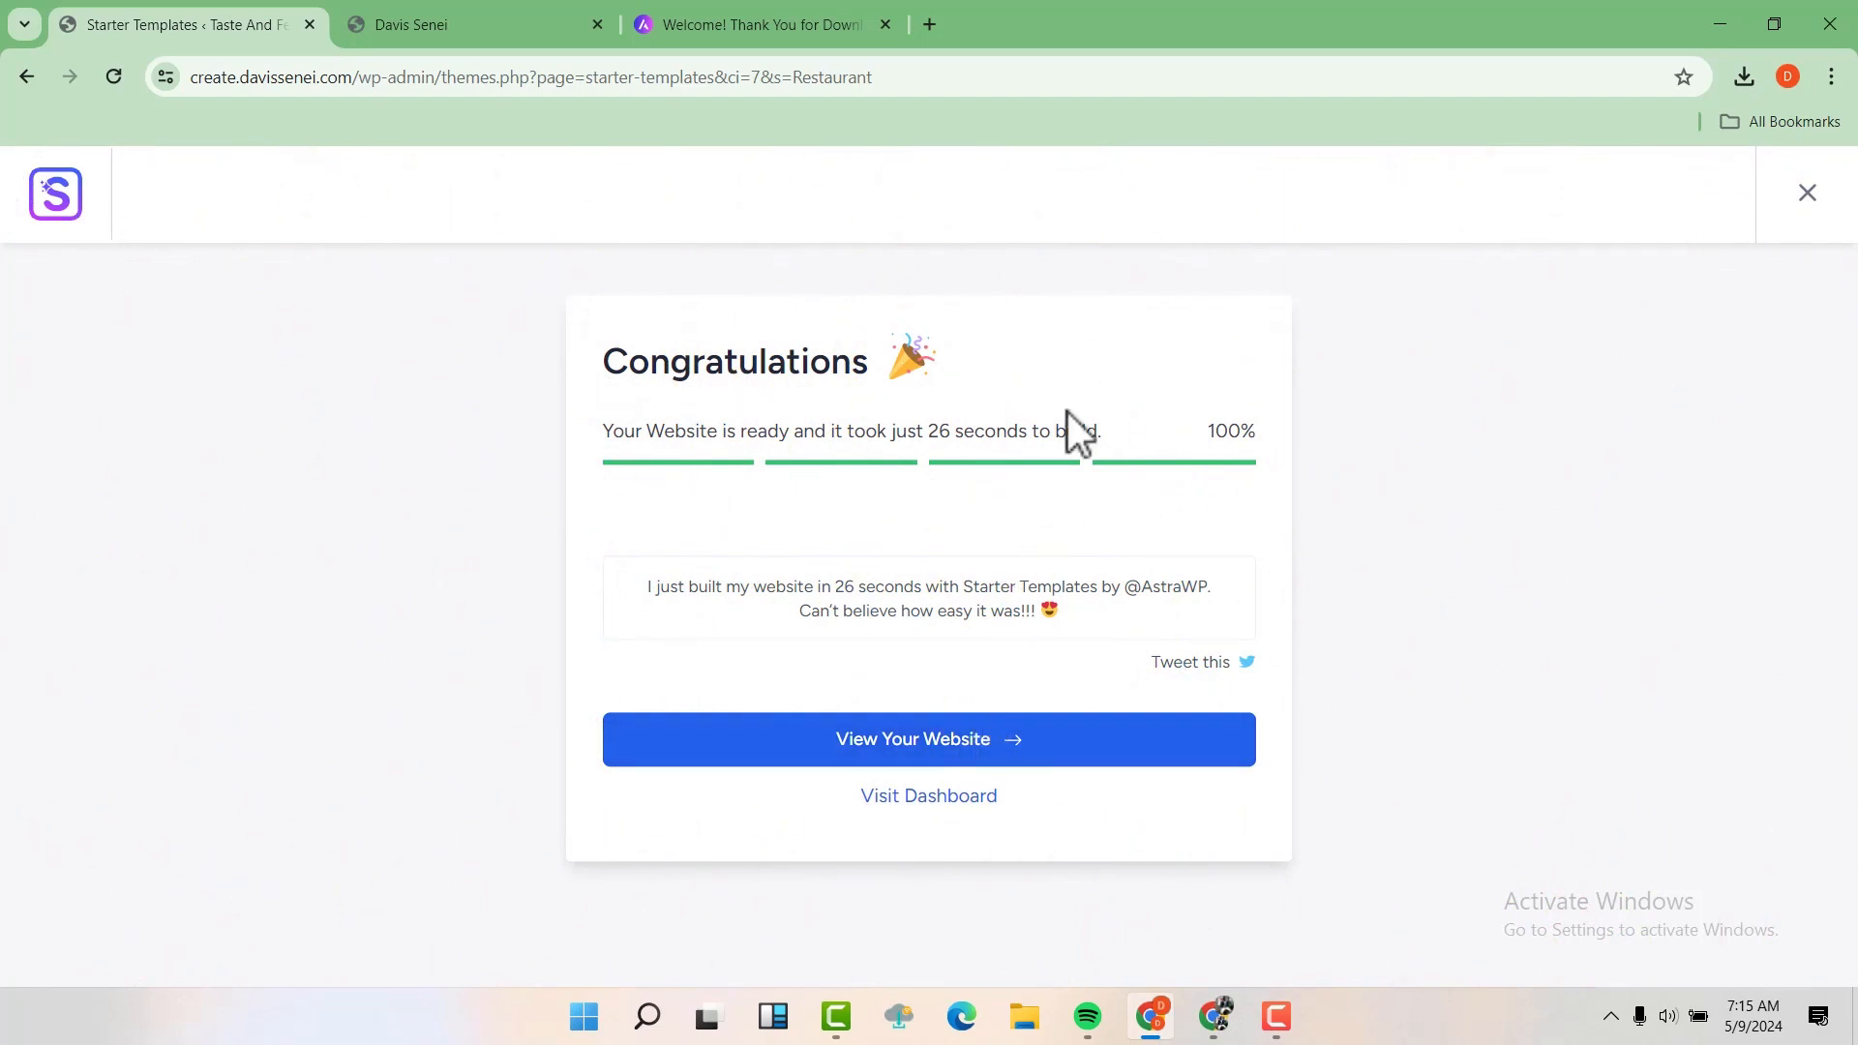
# Look at the old site home page in its browser tab, then open the newly built website from the completion page
pyautogui.click(462, 2)
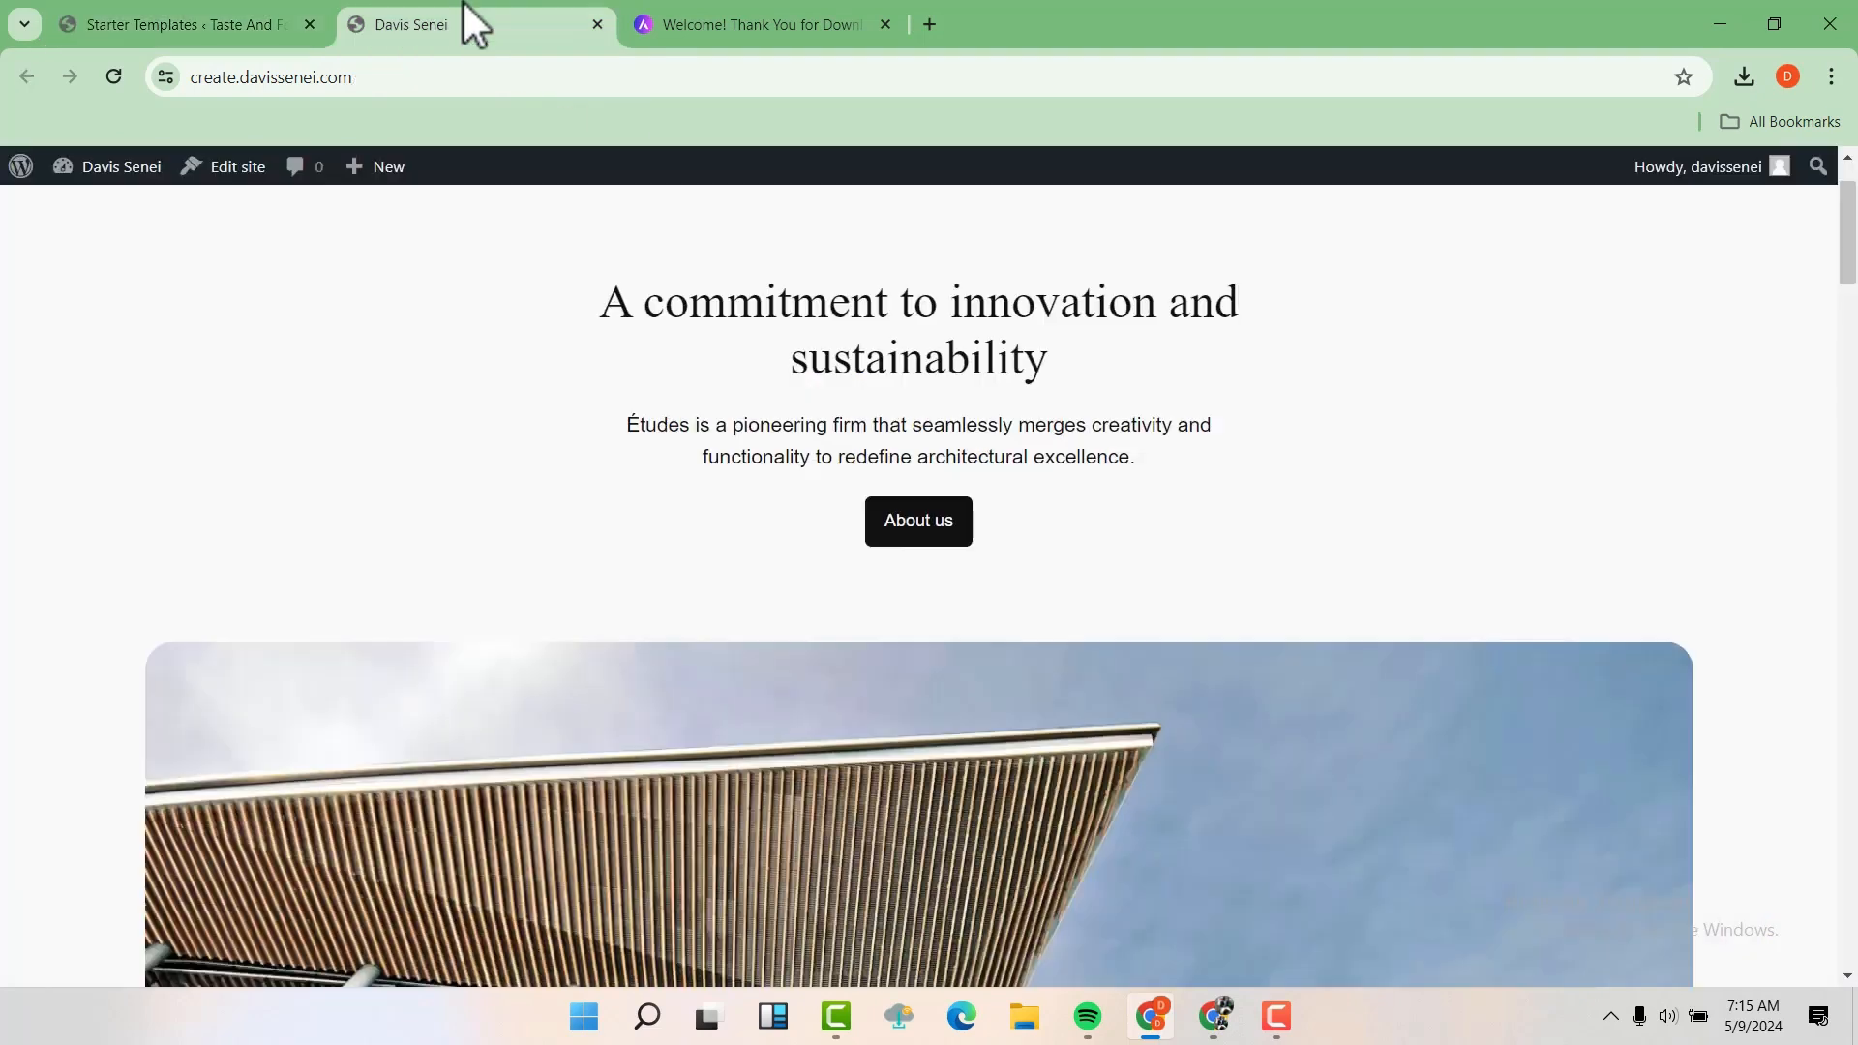
pyautogui.scroll(1, 741, 363)
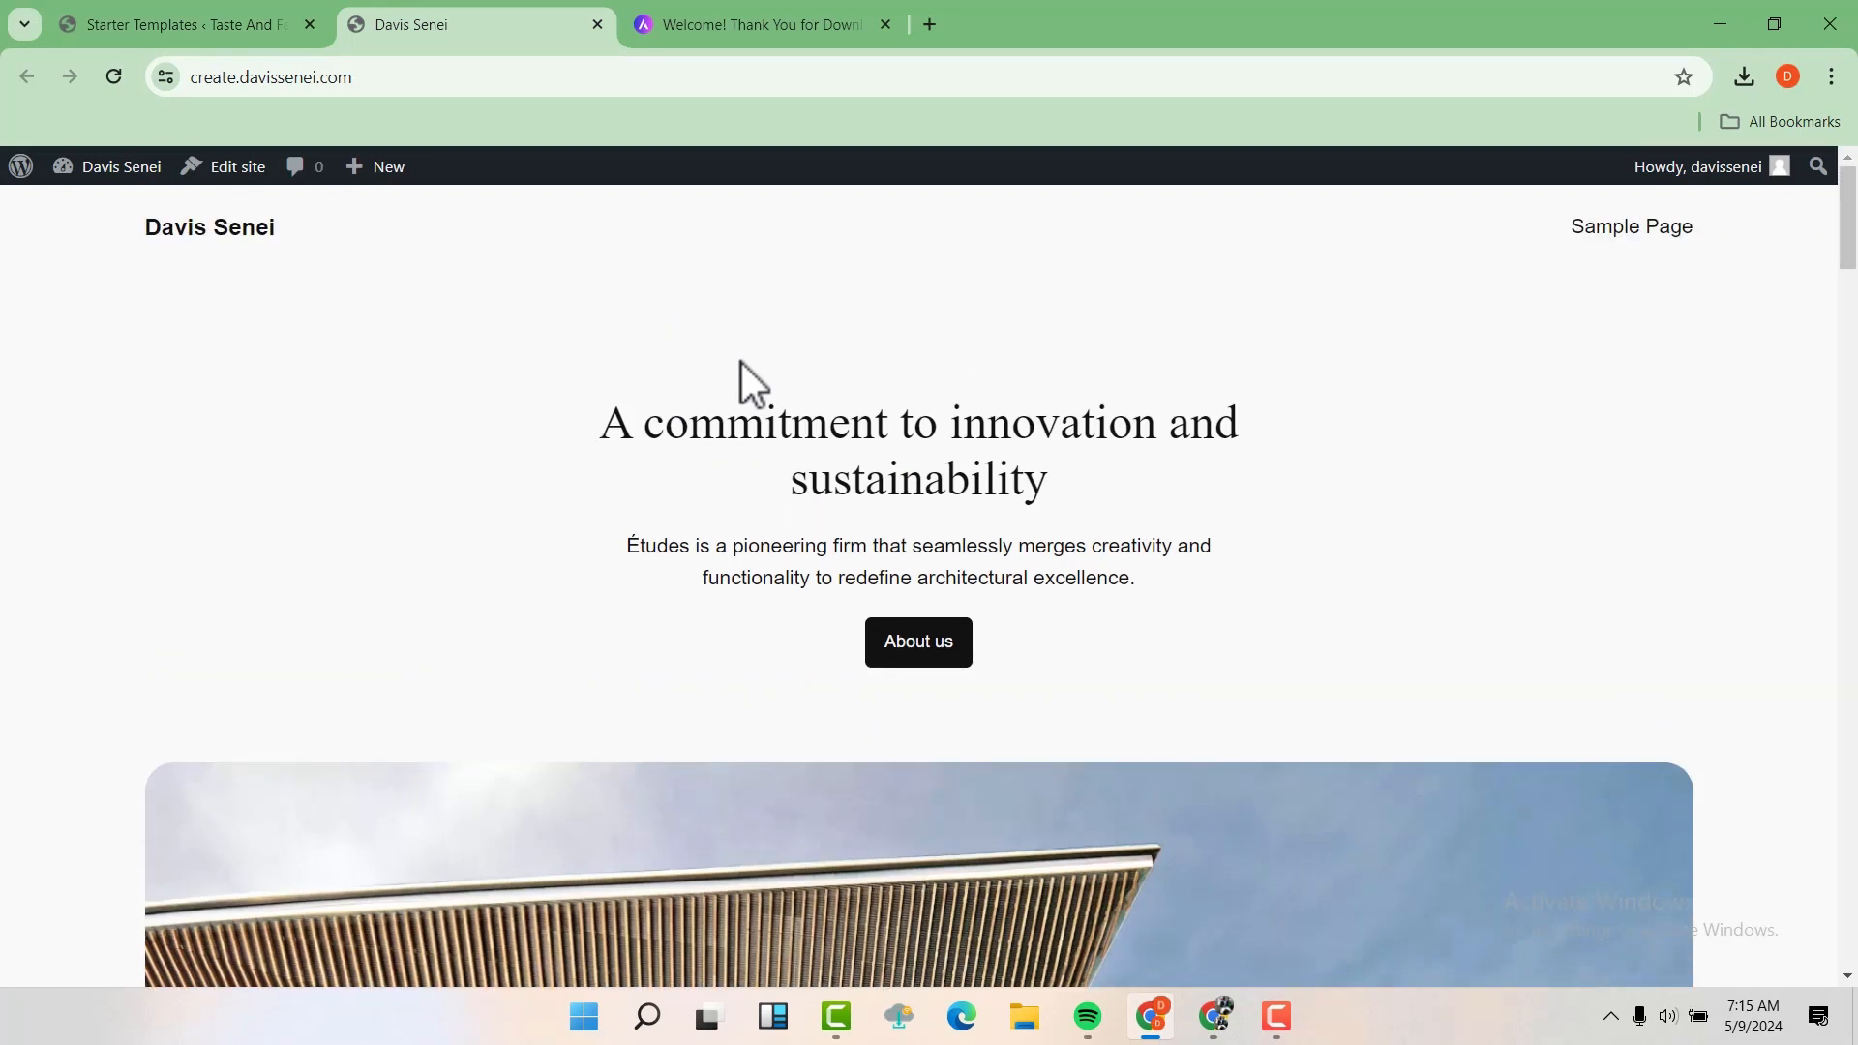
pyautogui.click(206, 3)
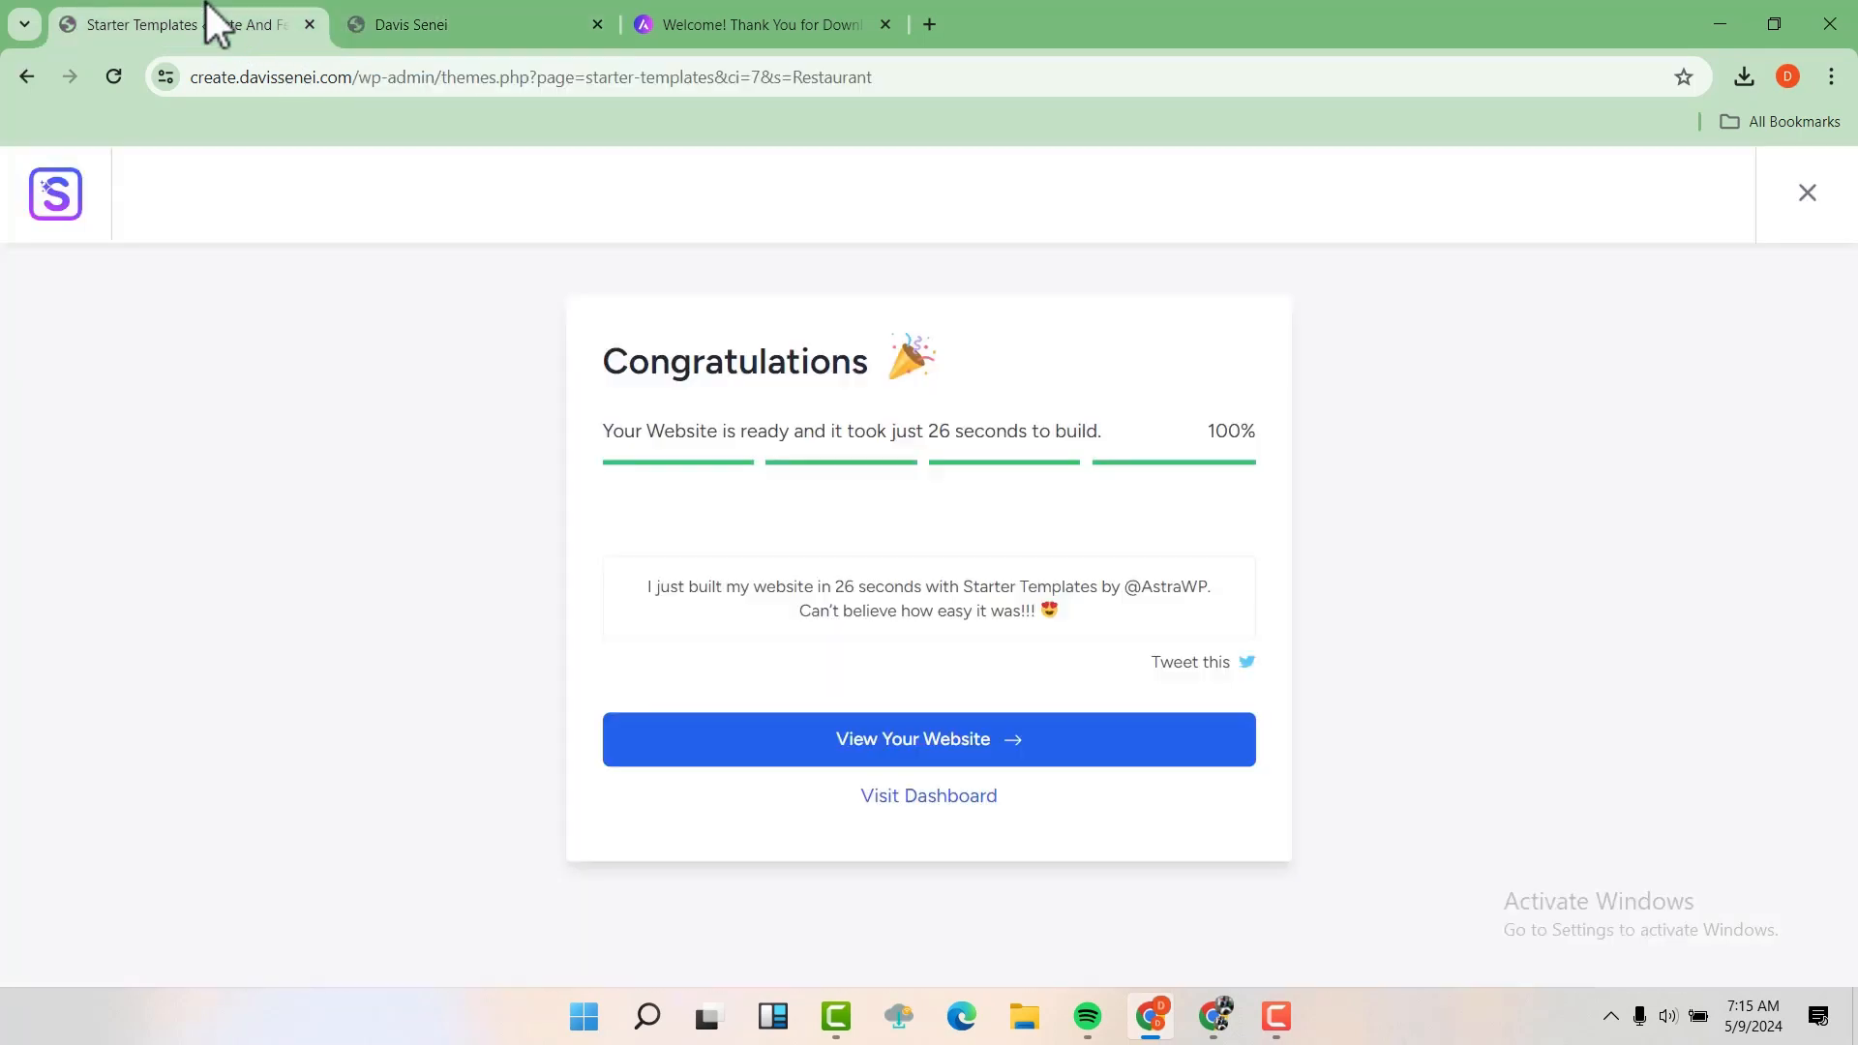
pyautogui.click(993, 747)
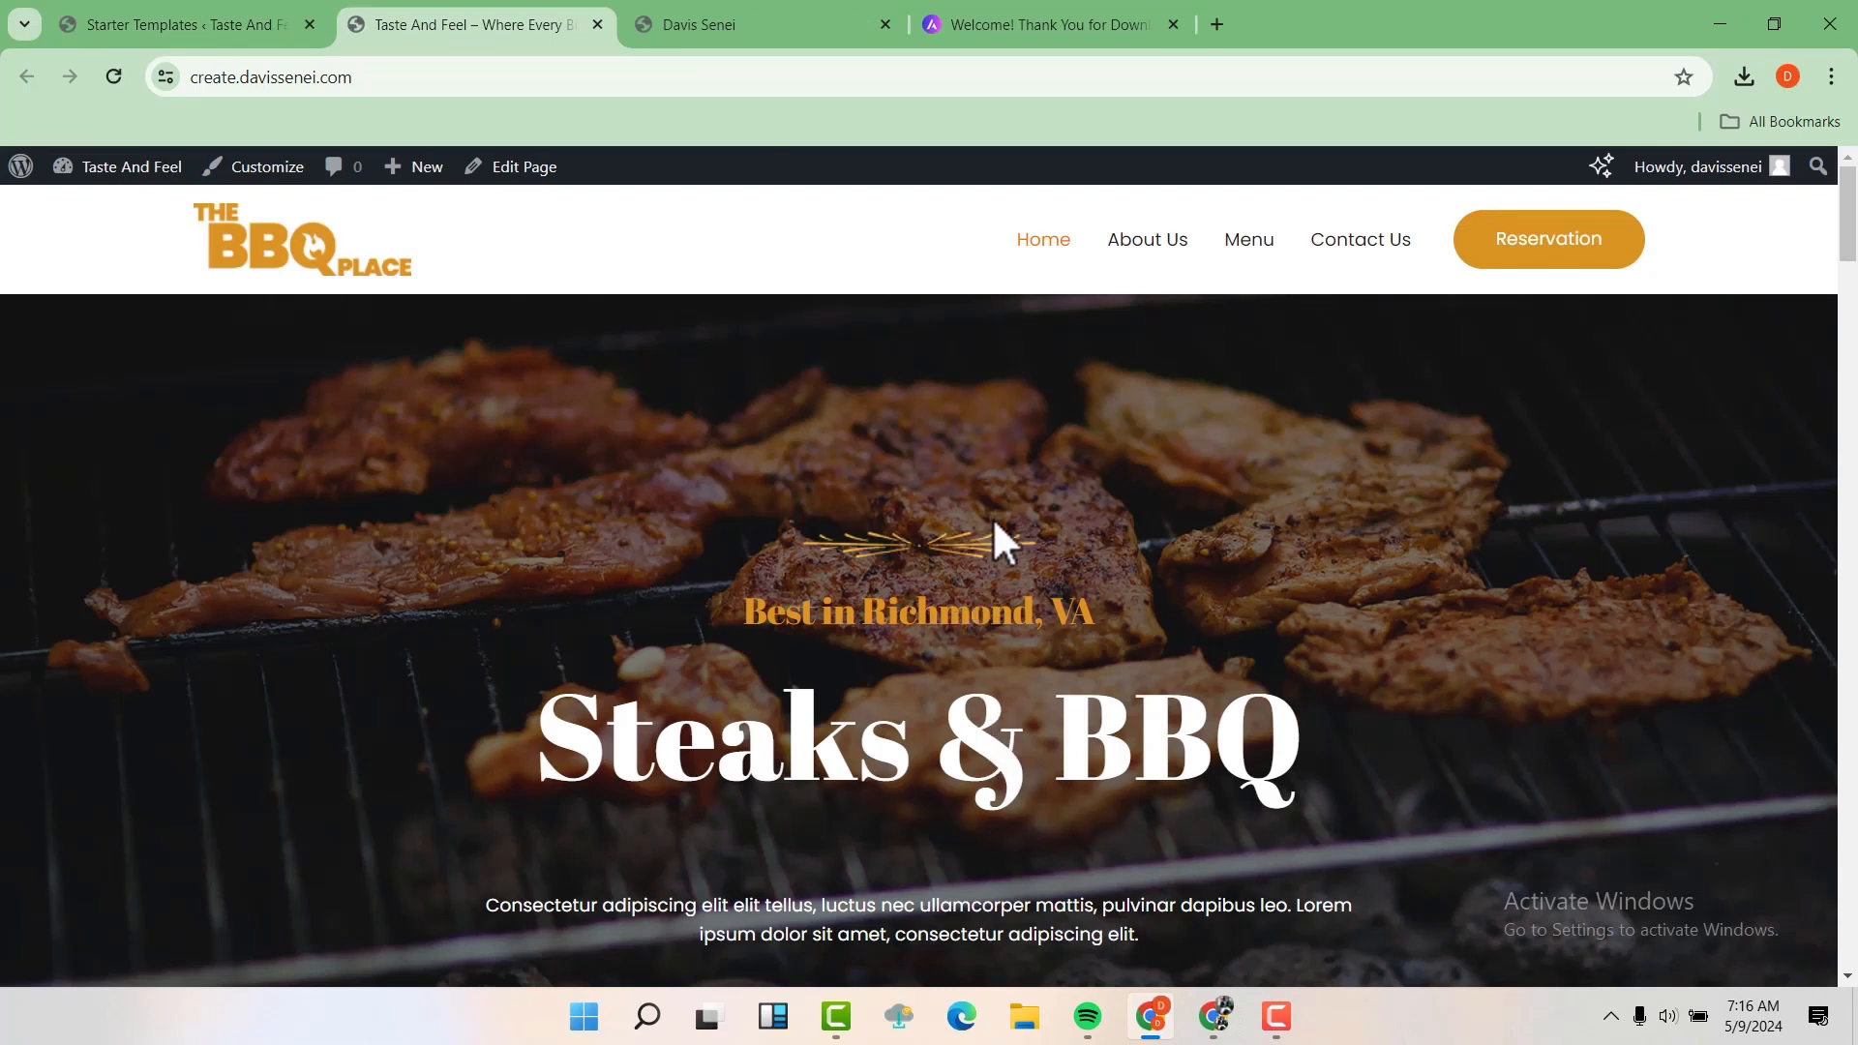
# Examine the new site's home page from the hero section down to the footer, and return to its header
pyautogui.scroll(-6, 994, 525)
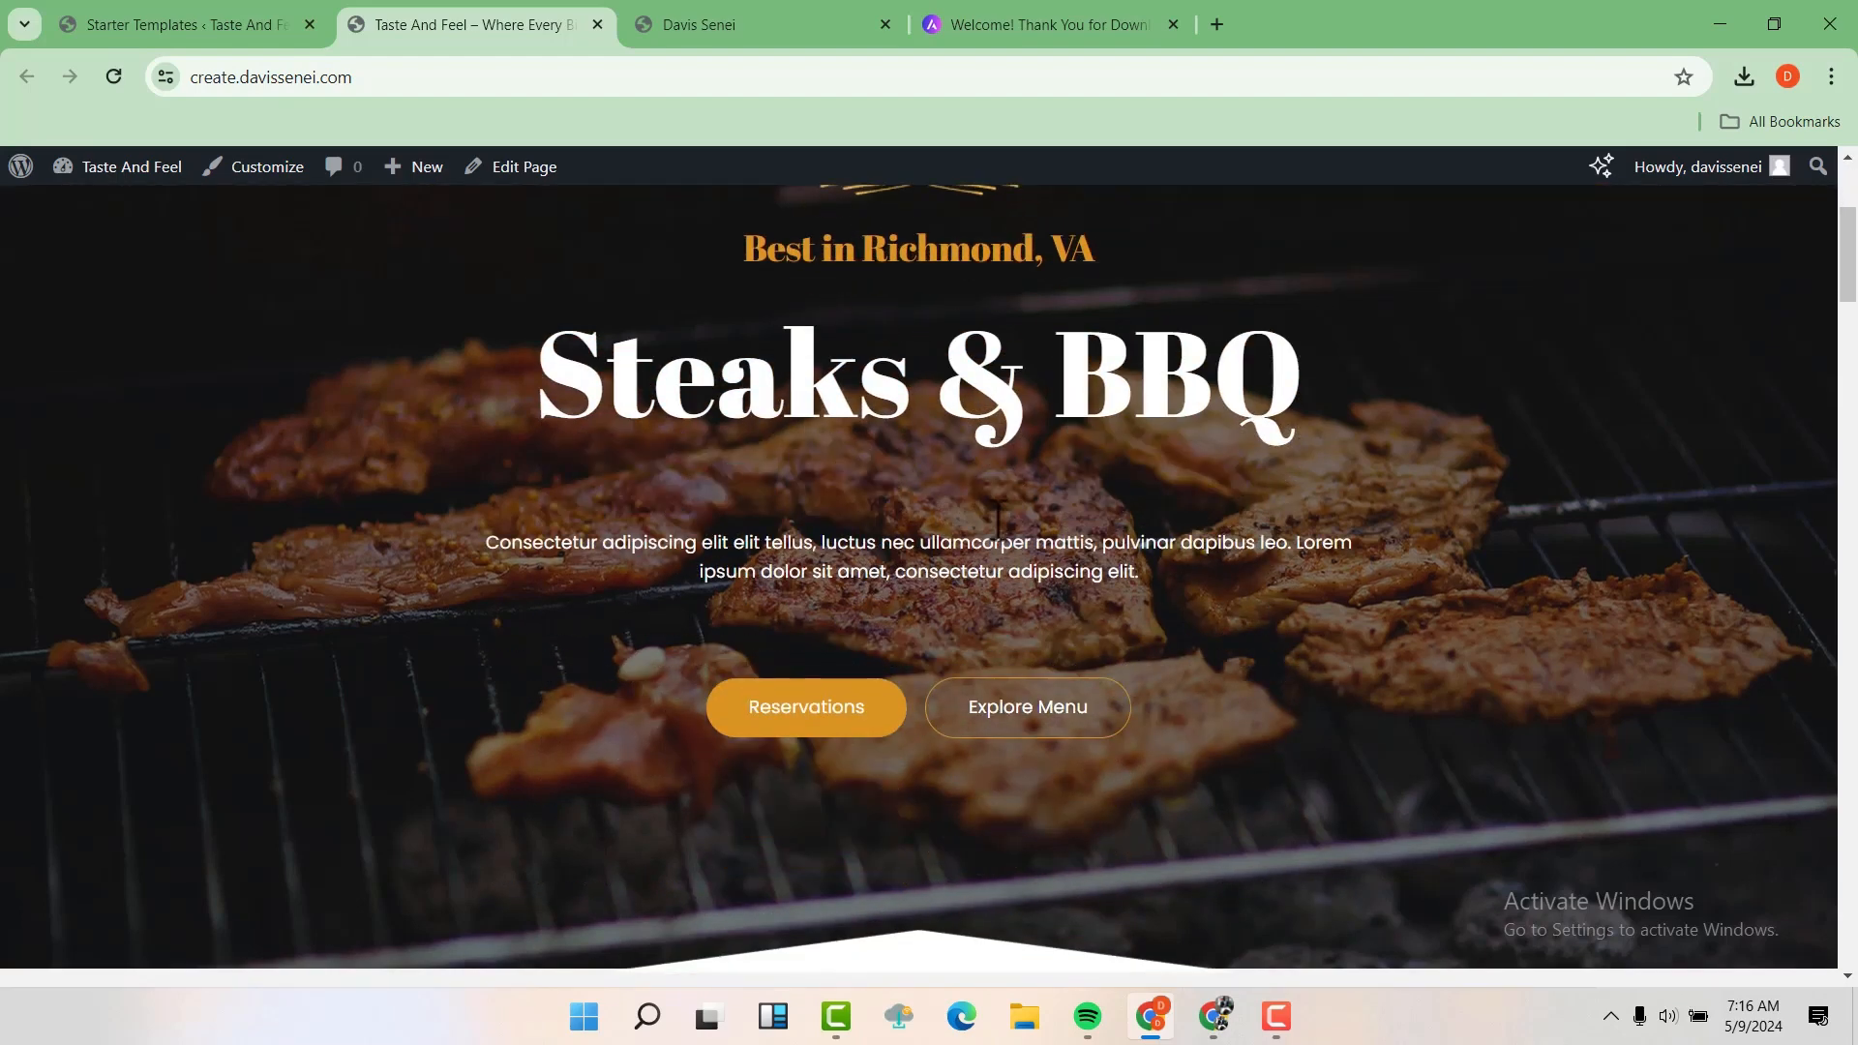
pyautogui.scroll(-6, 993, 525)
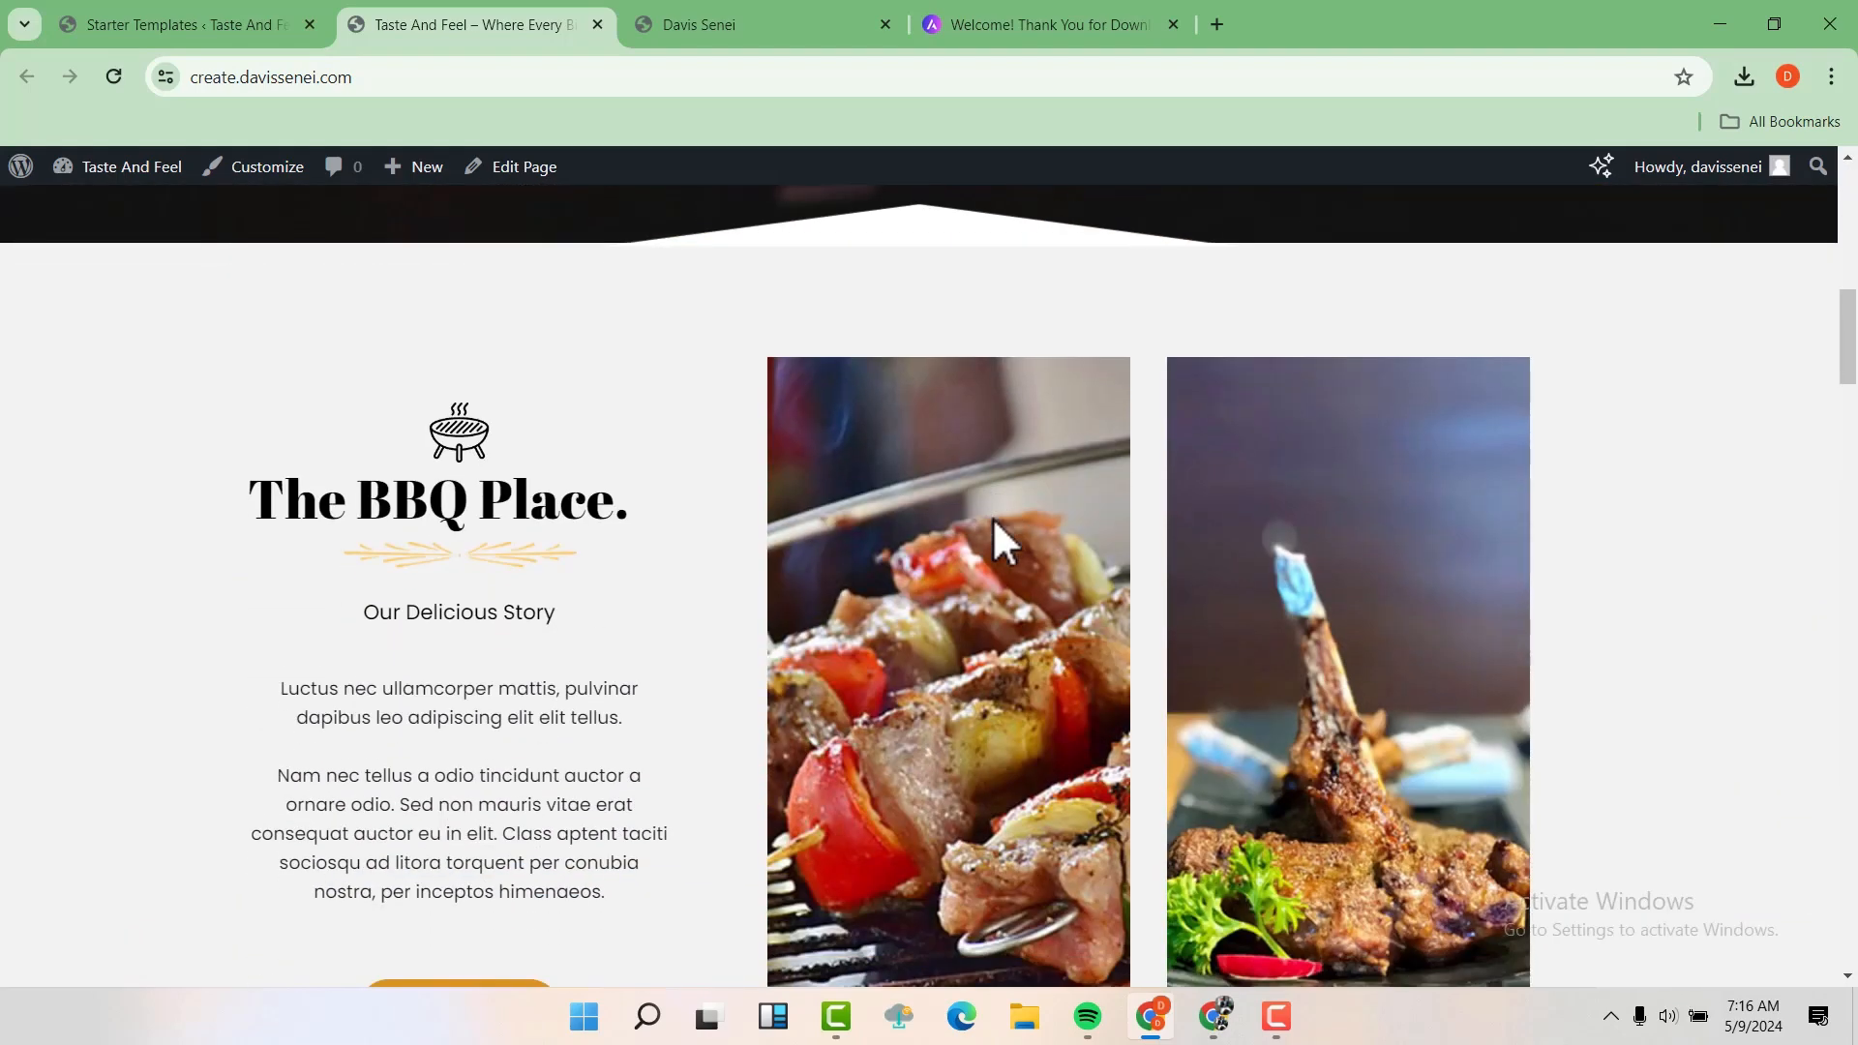
pyautogui.scroll(-2, 996, 539)
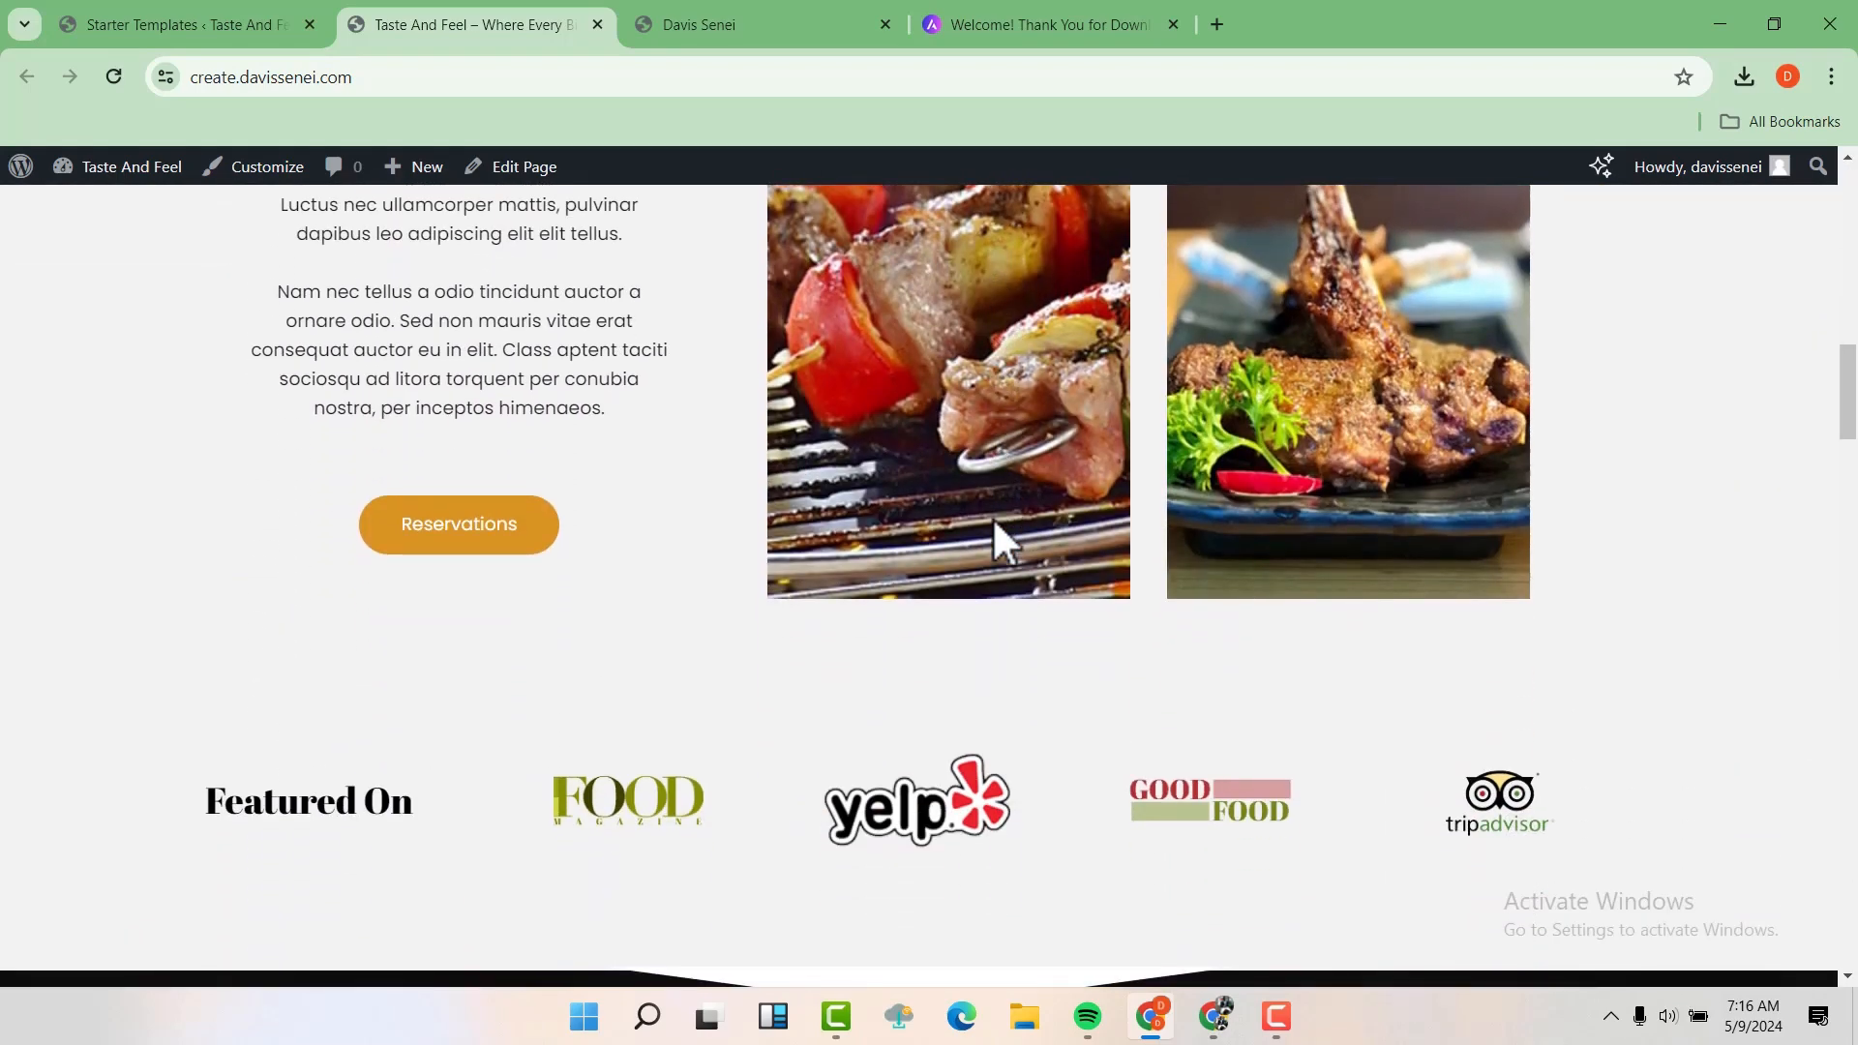
pyautogui.scroll(-10, 1014, 486)
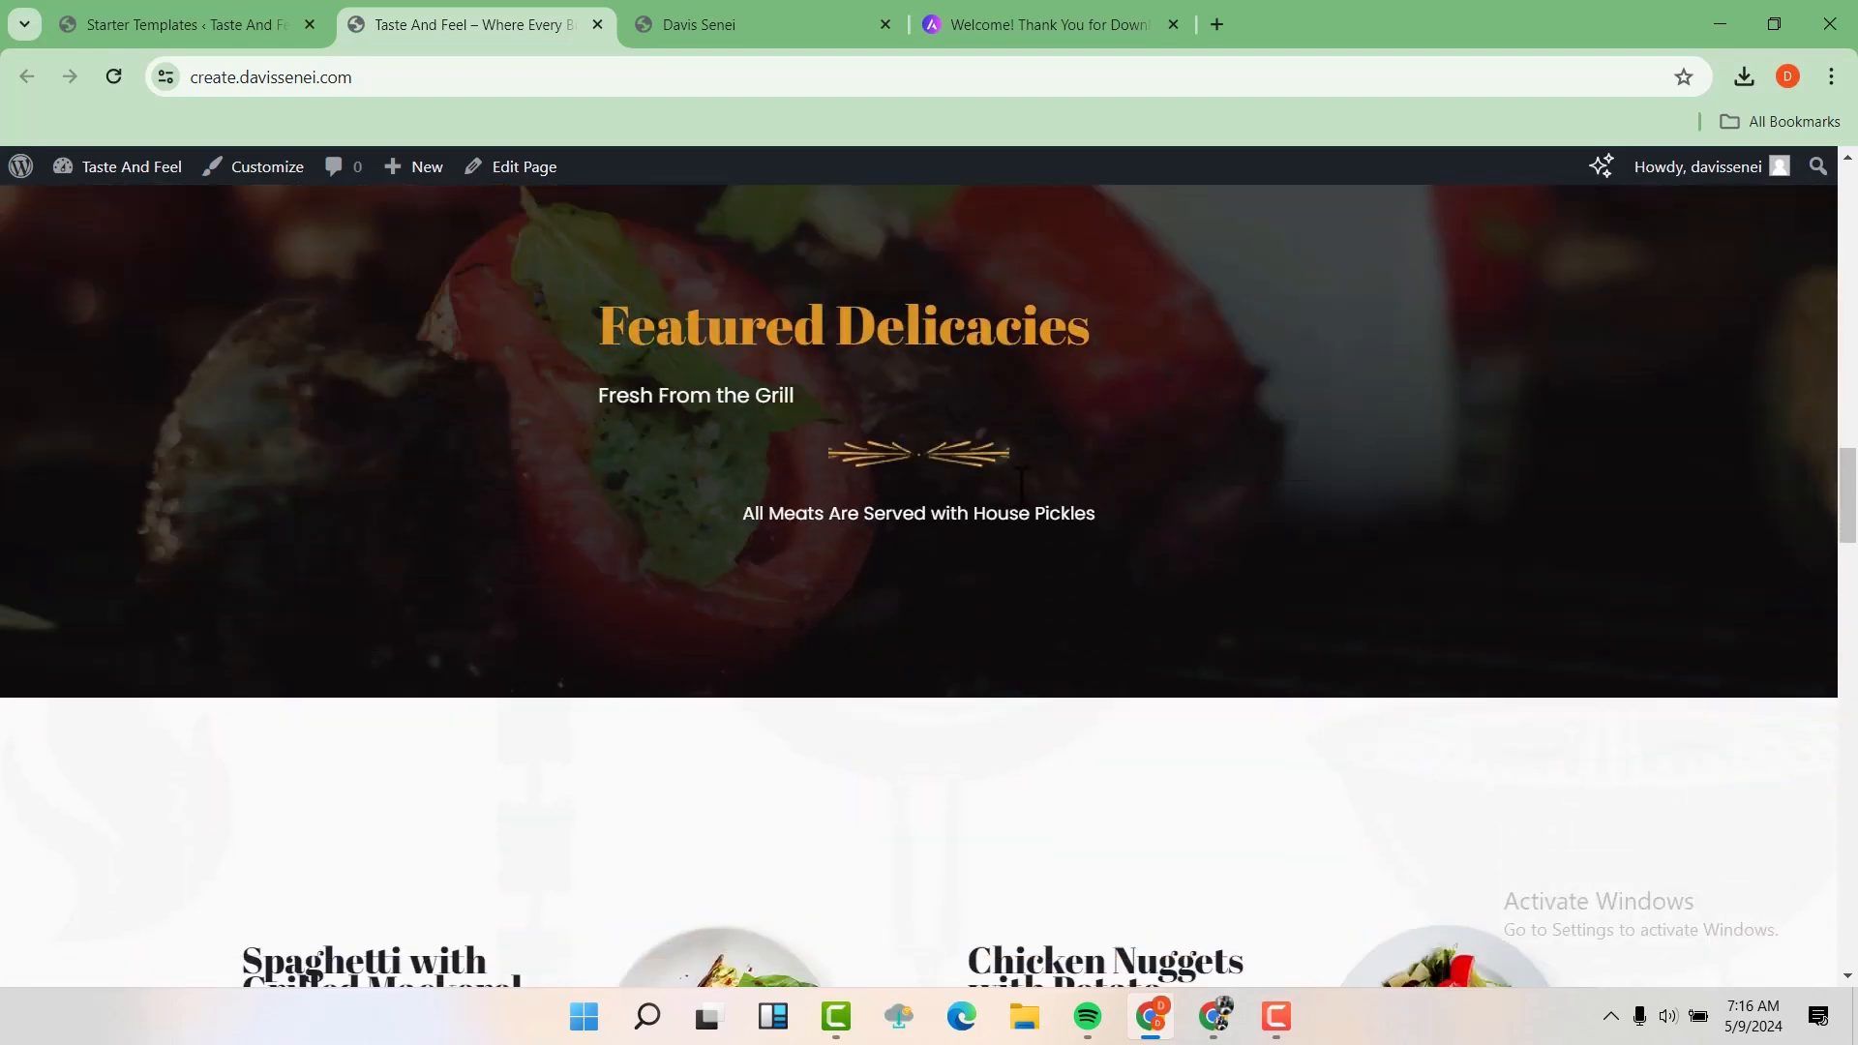
pyautogui.scroll(-16, 1018, 490)
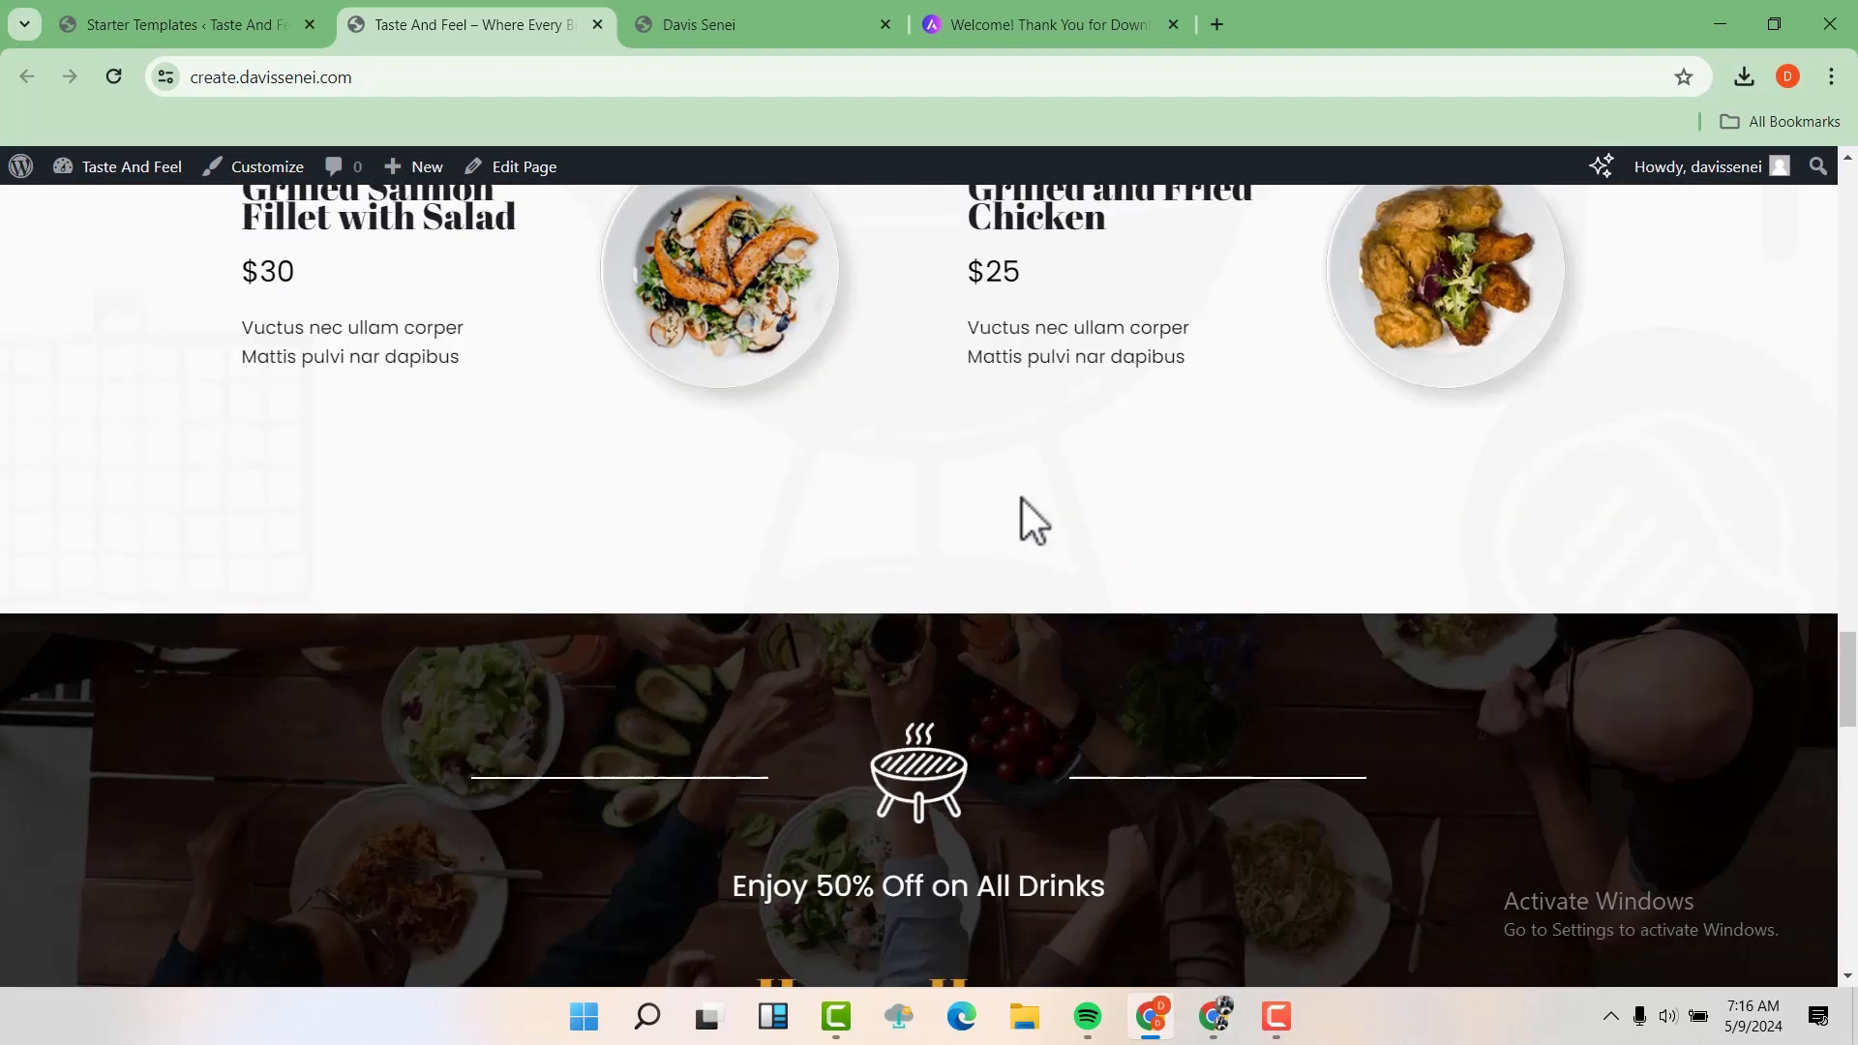
pyautogui.scroll(-13, 1057, 581)
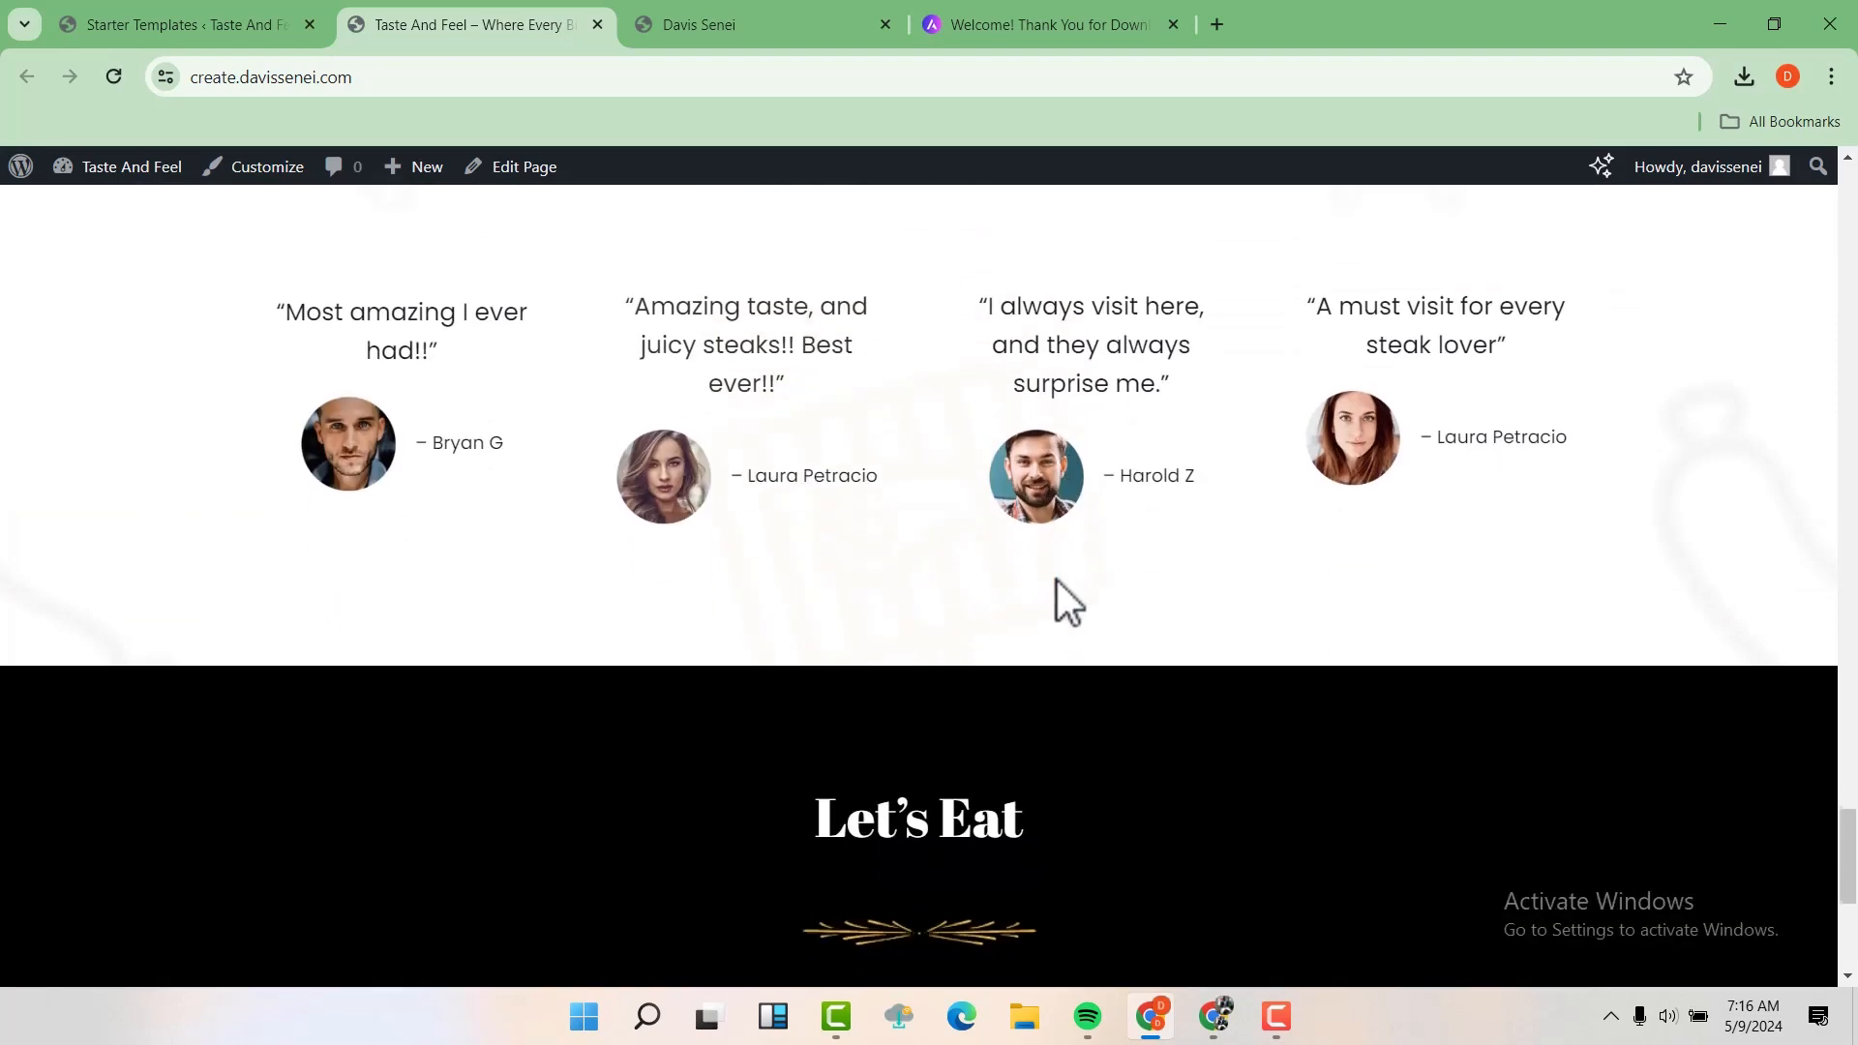
pyautogui.scroll(-4, 1058, 585)
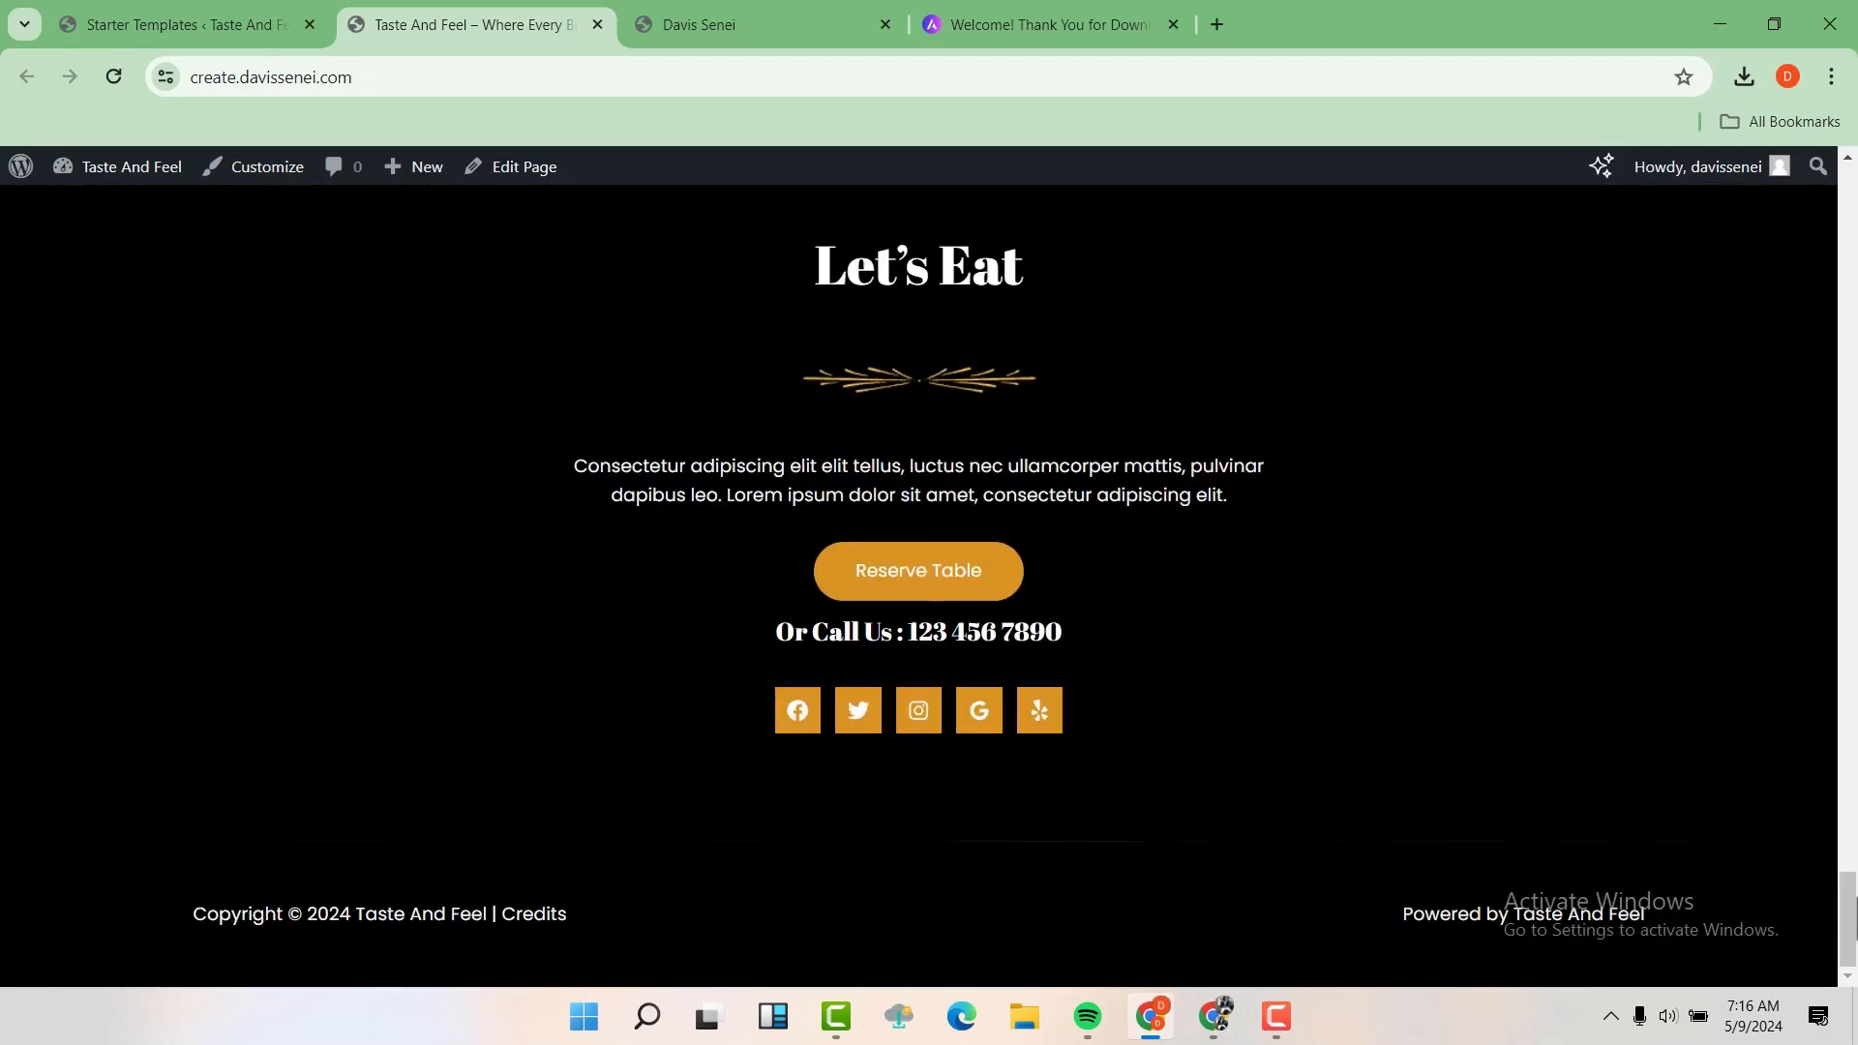
pyautogui.moveTo(1850, 899); pyautogui.dragTo(1844, 159)
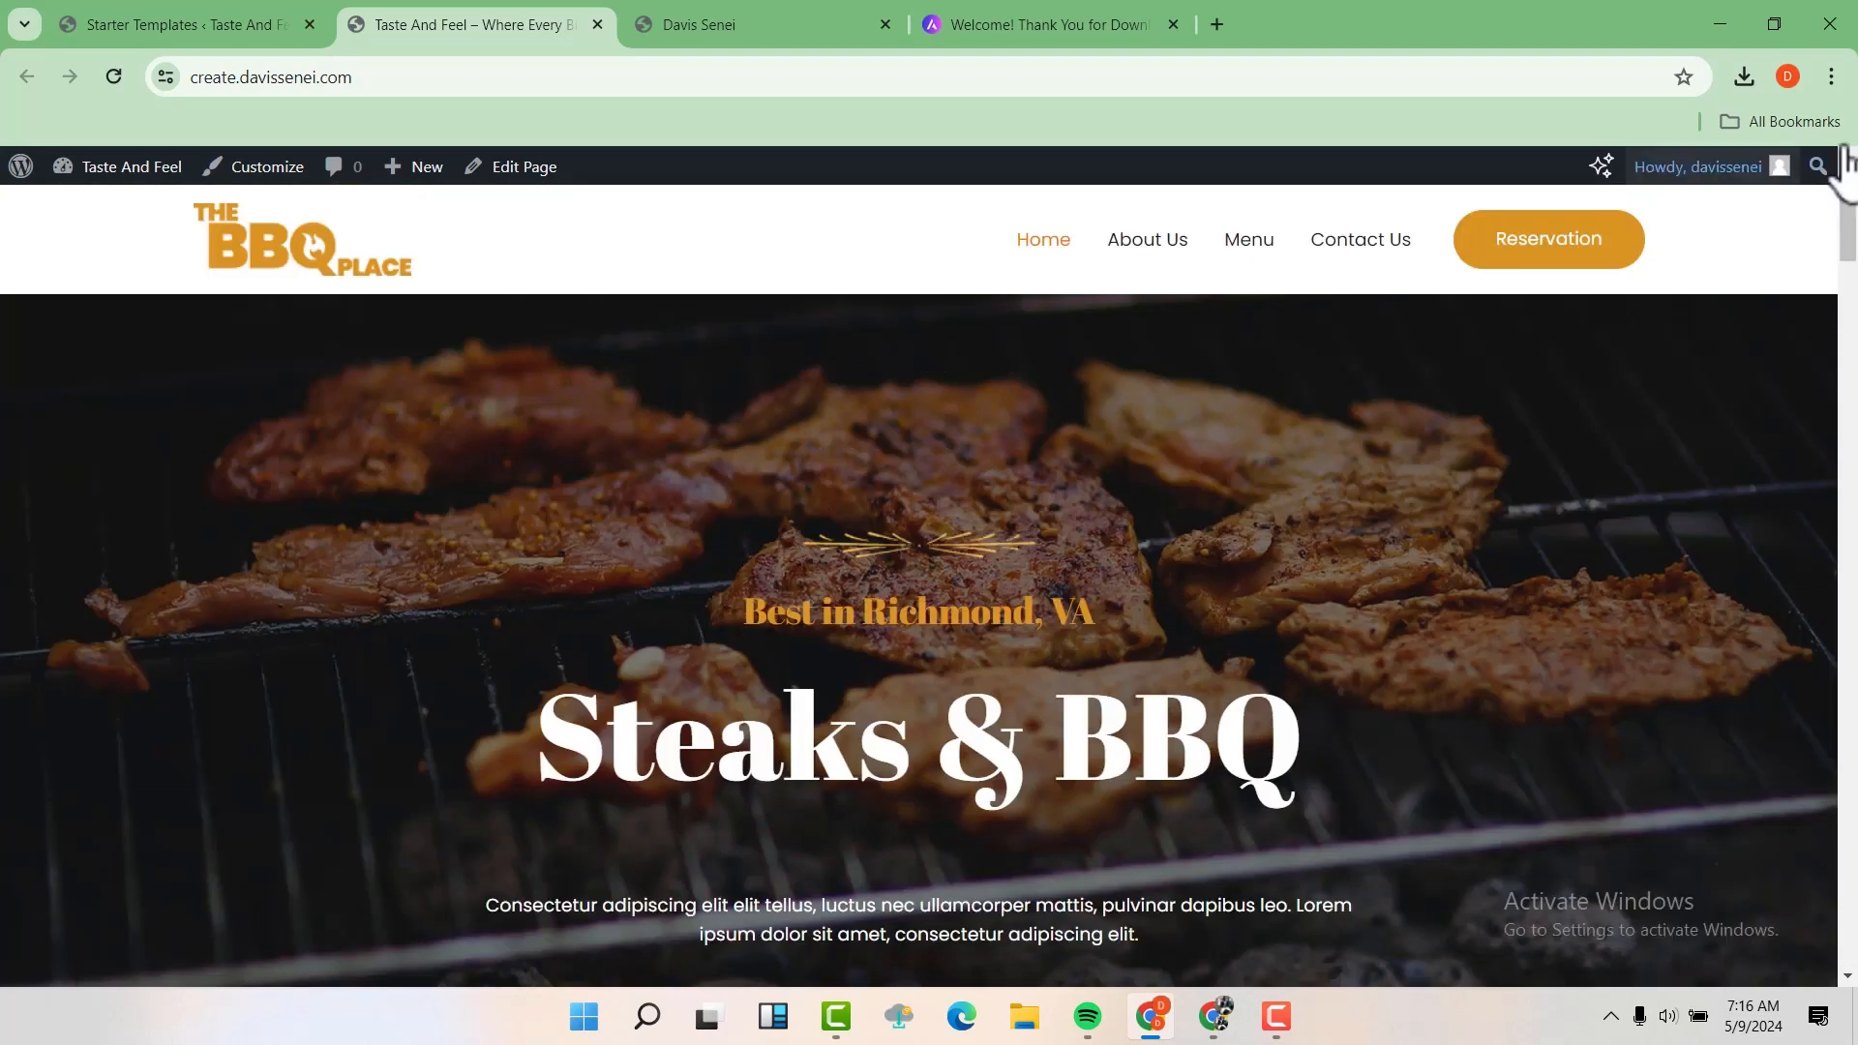
# Open the site's About Us page and look through its content down to the footer
pyautogui.click(1161, 252)
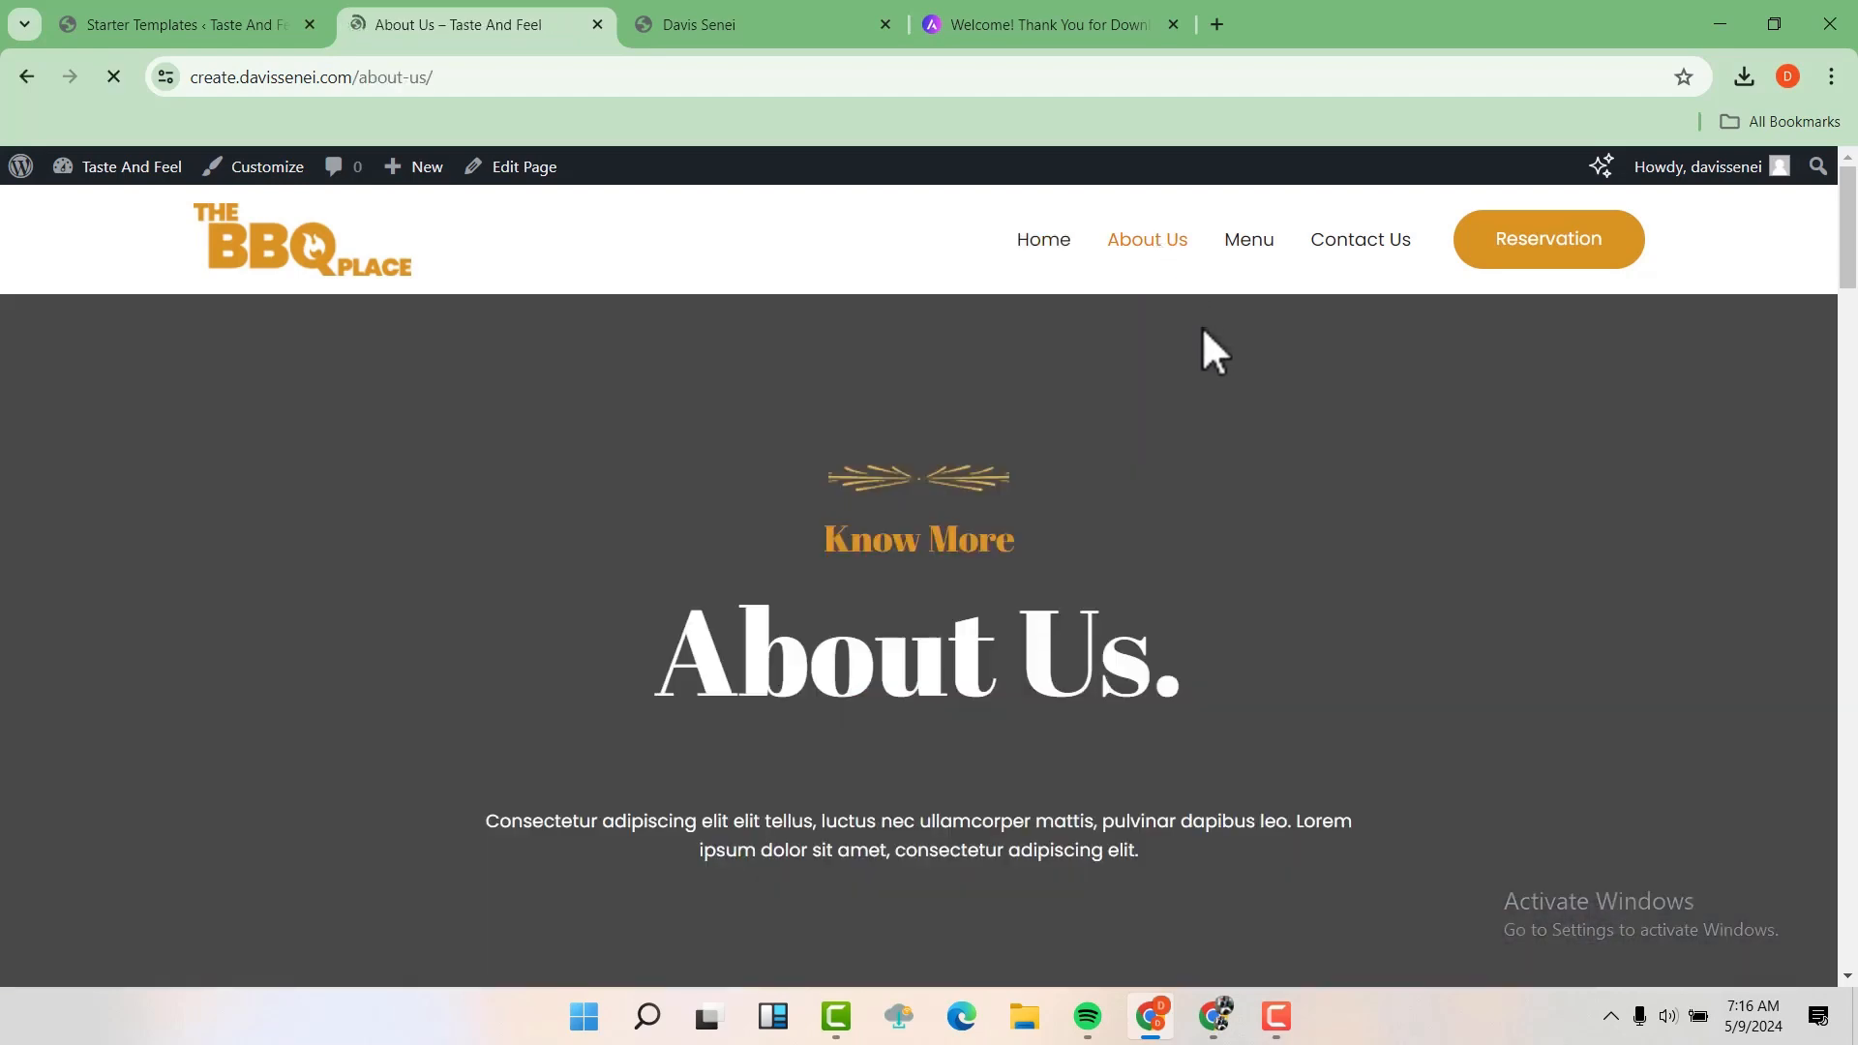
pyautogui.scroll(-15, 1279, 469)
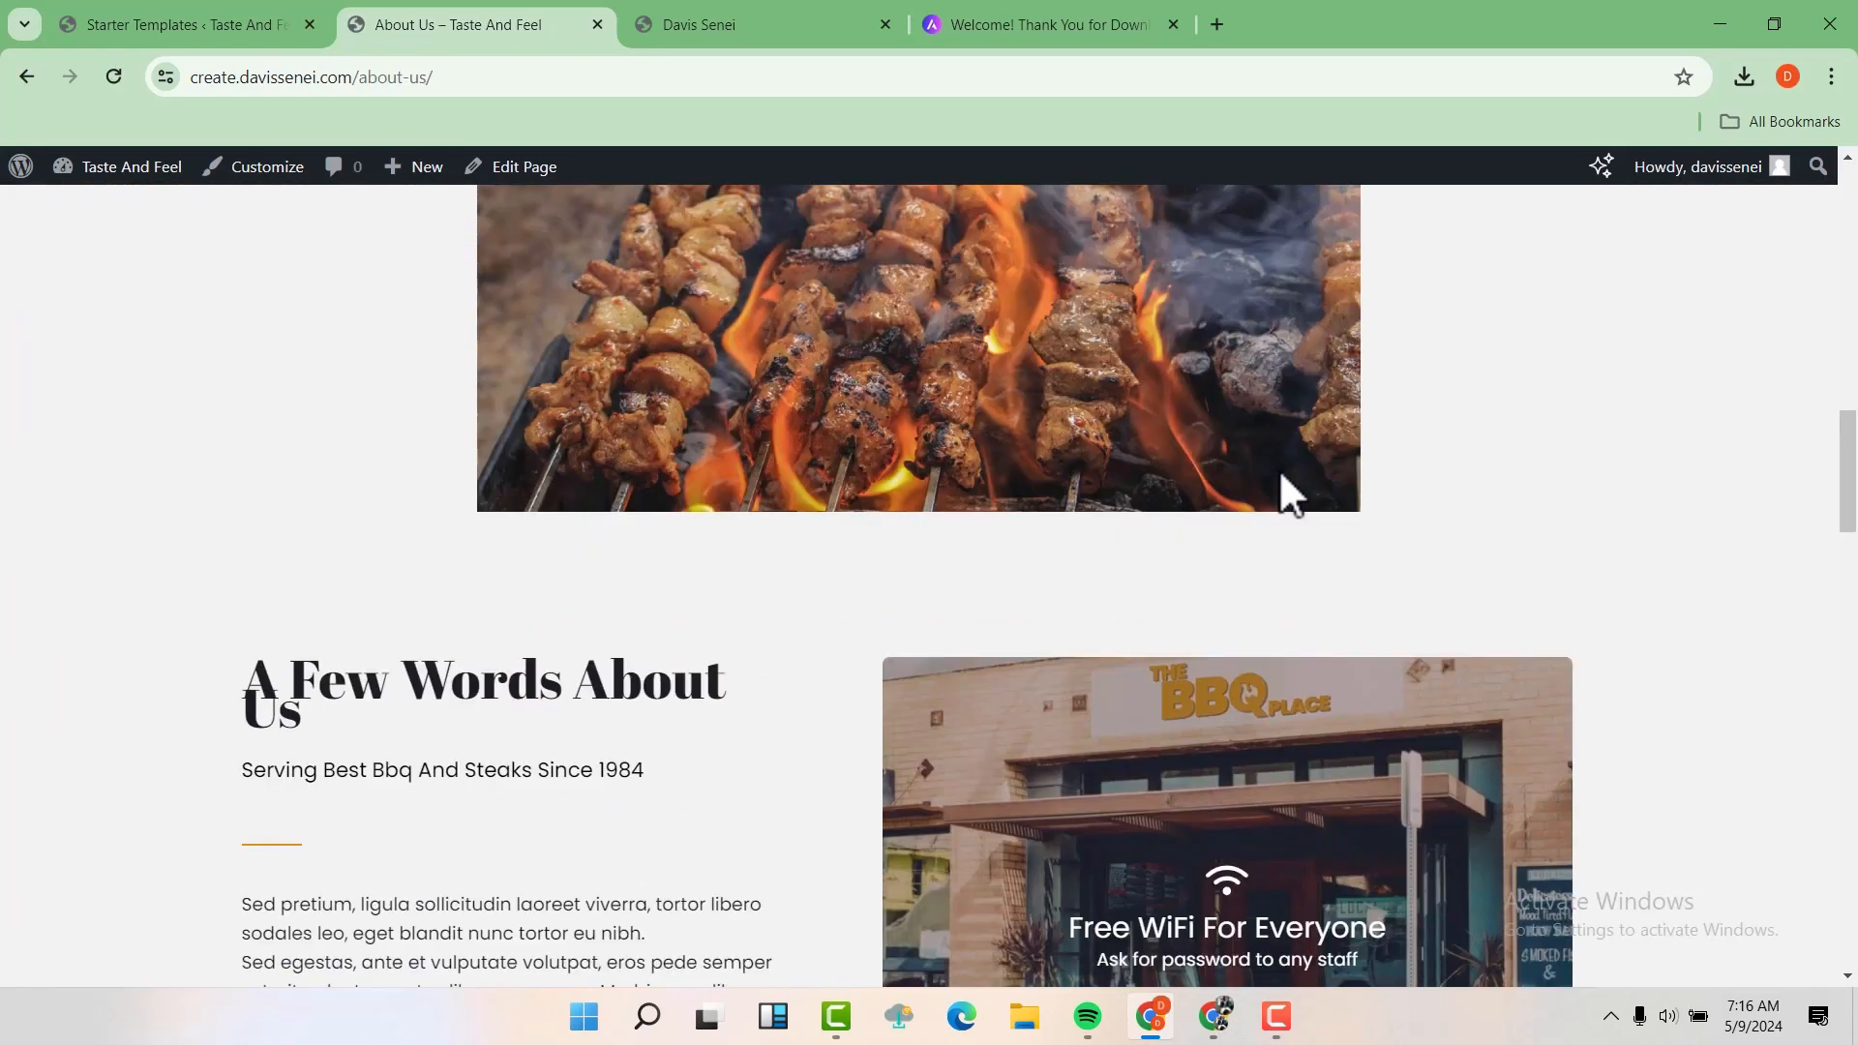
pyautogui.scroll(-20, 1279, 468)
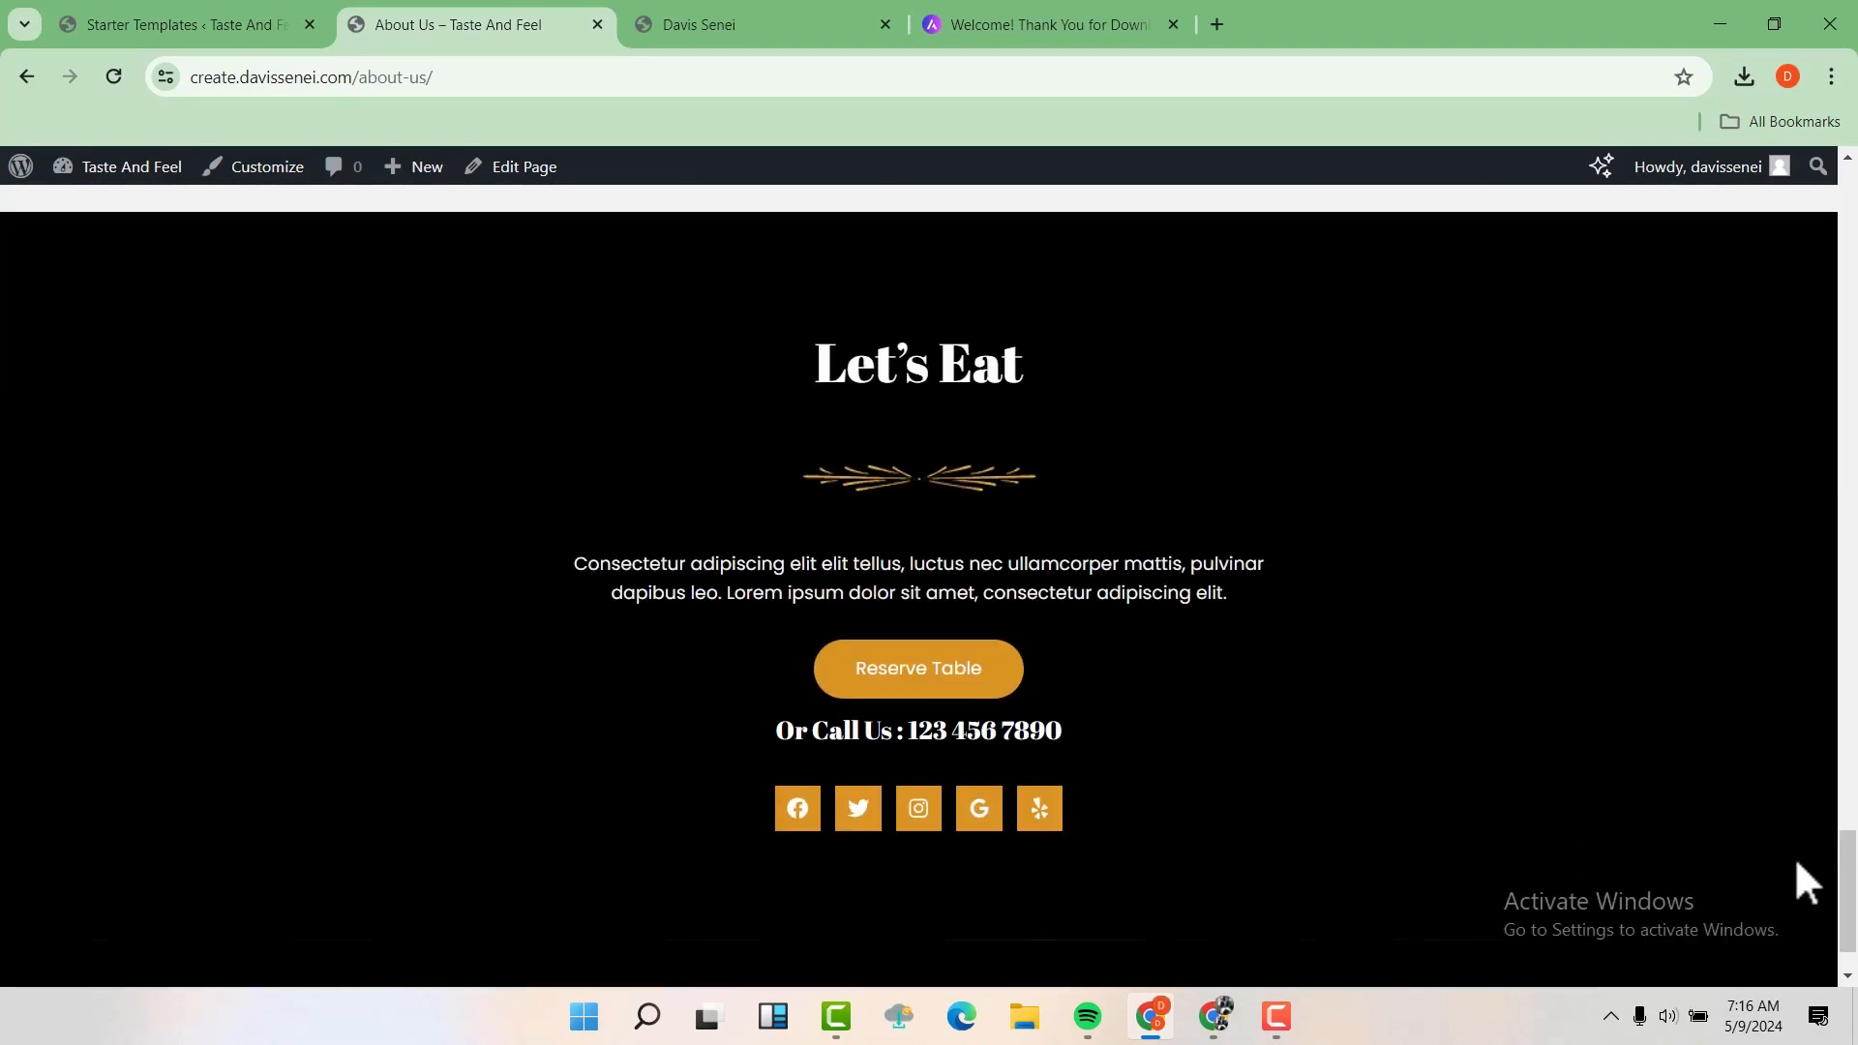
pyautogui.moveTo(1848, 900); pyautogui.dragTo(1848, 193)
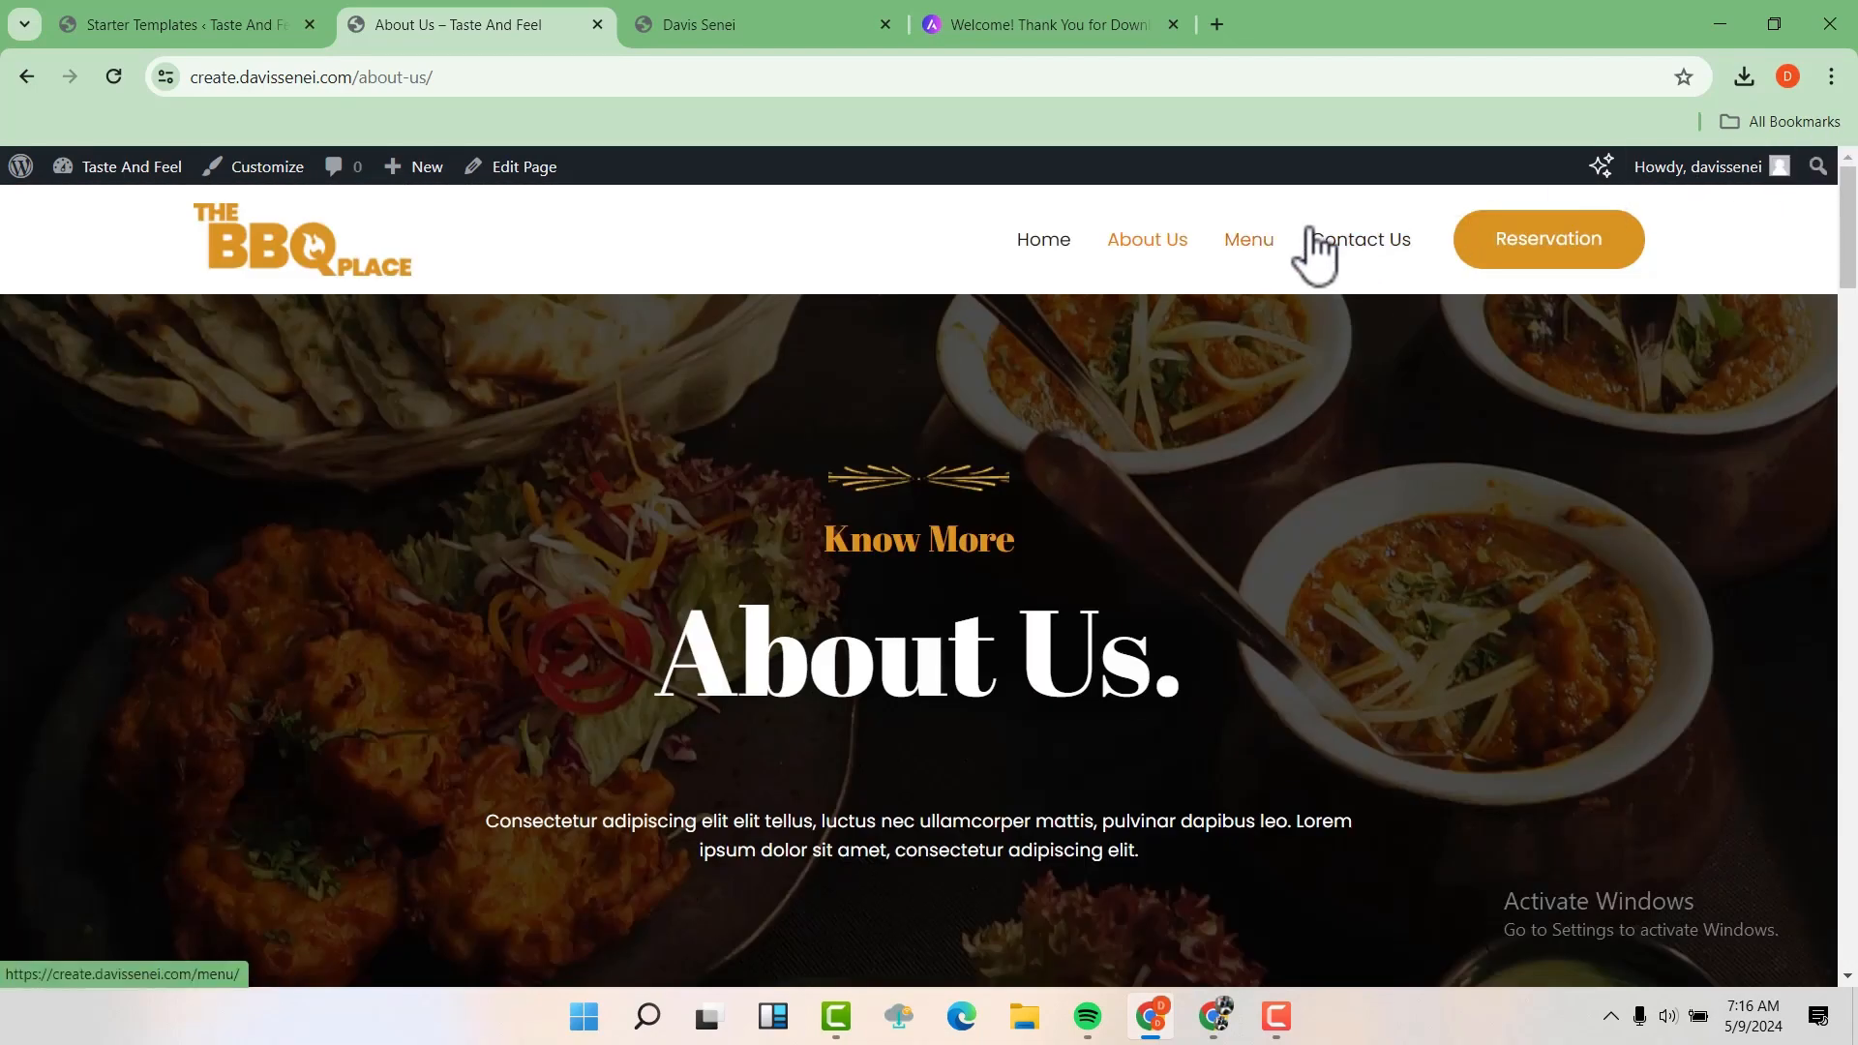
# Open the site's Menu page and look through the dishes it presents
pyautogui.click(1253, 244)
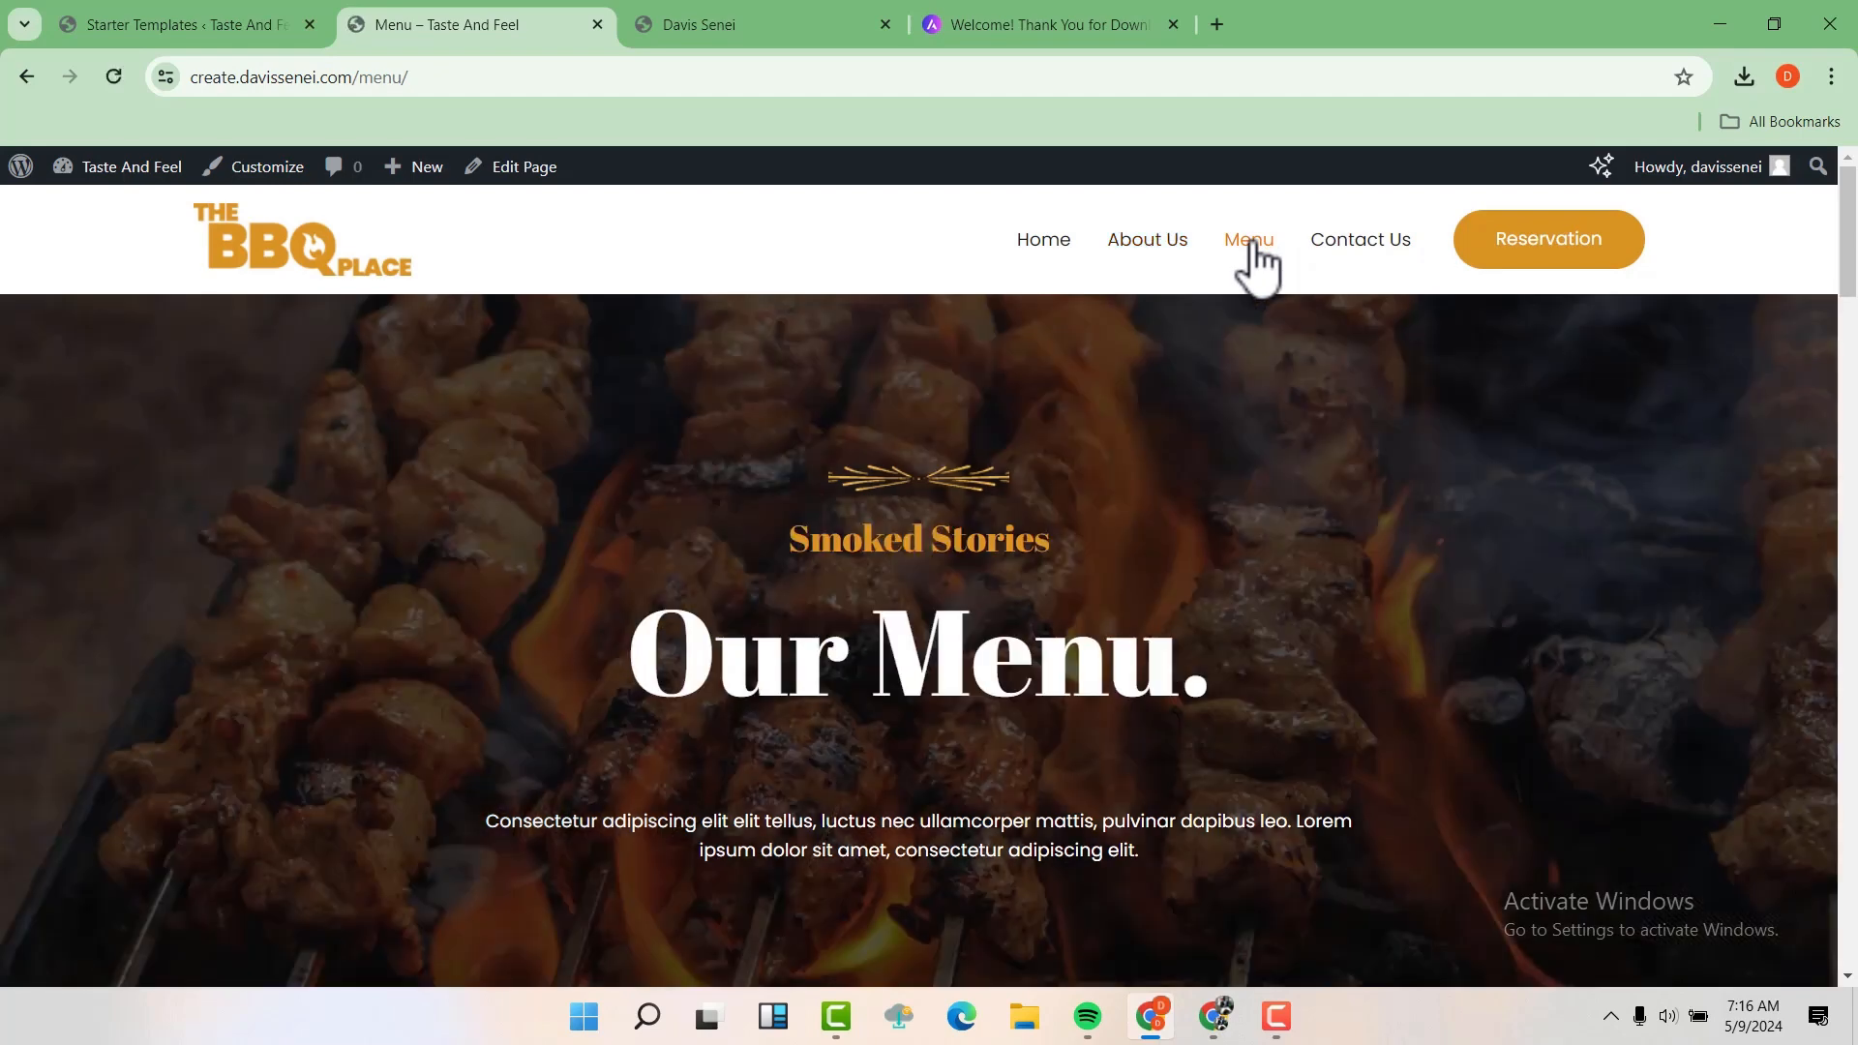
pyautogui.scroll(-18, 1399, 491)
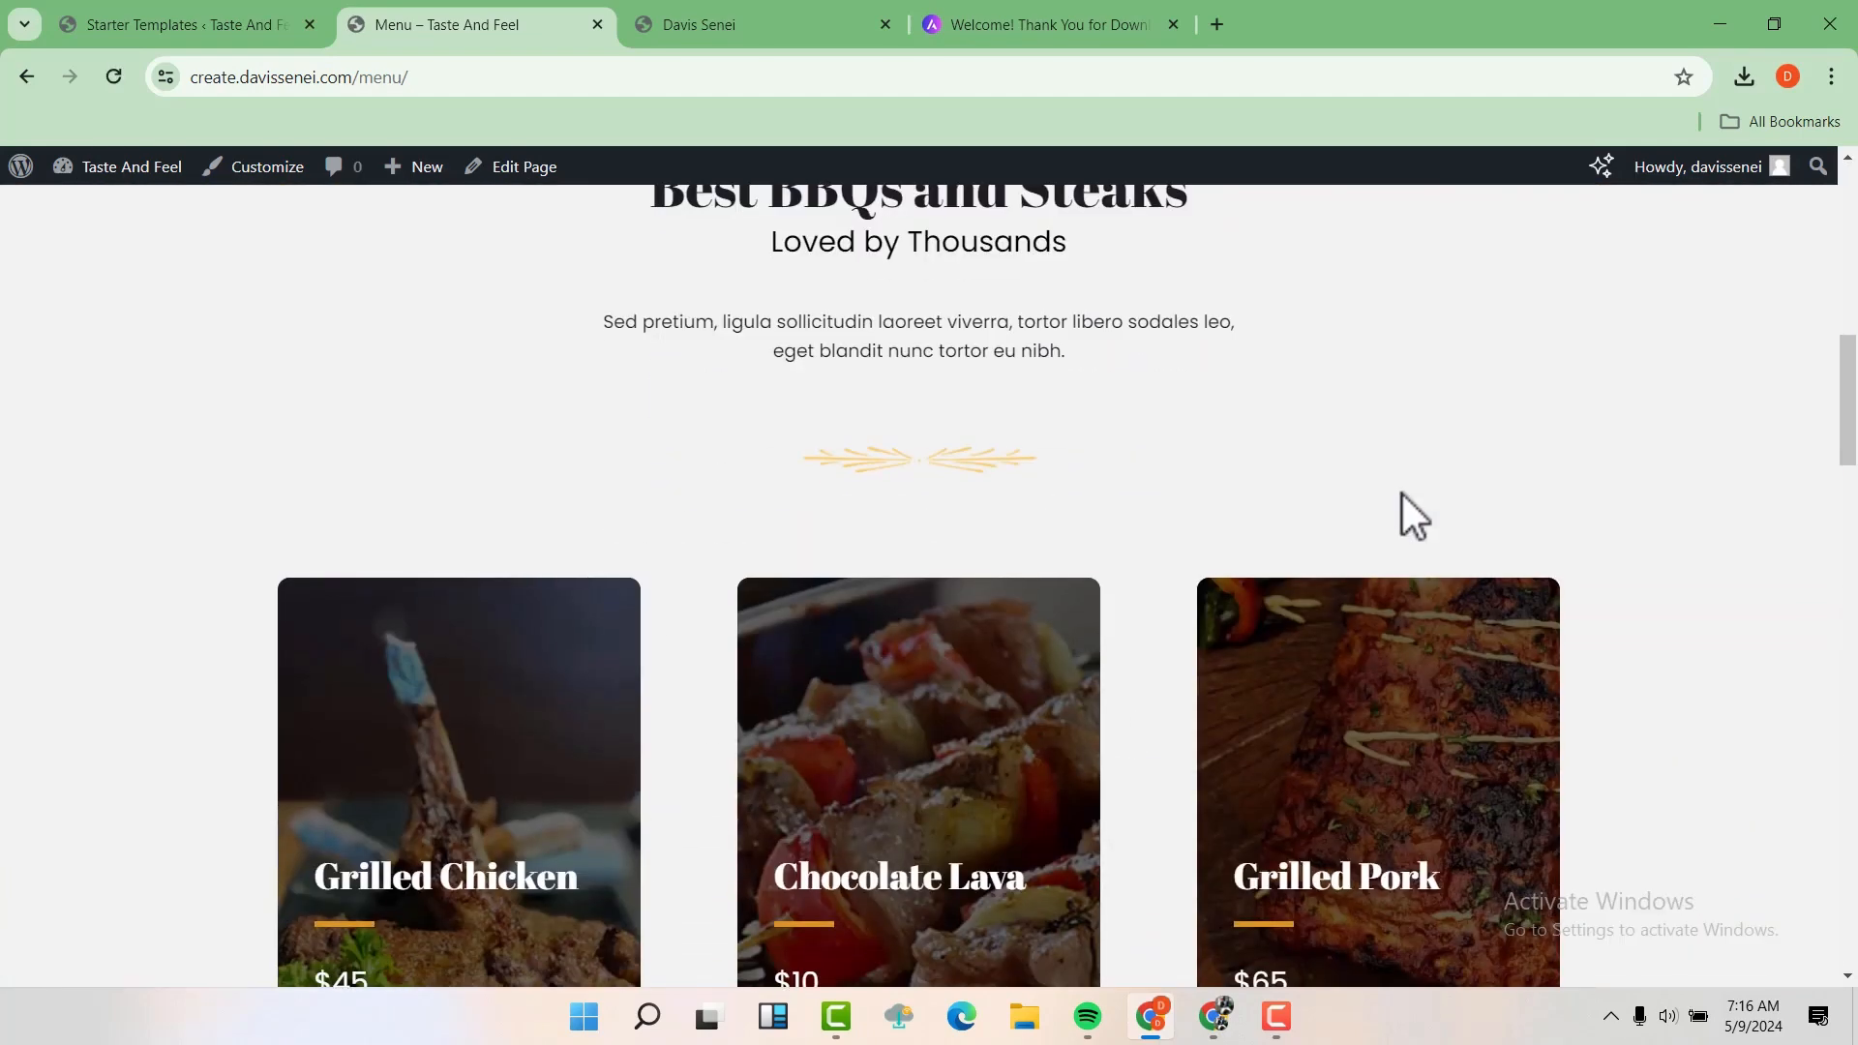
pyautogui.scroll(-5, 1402, 496)
pyautogui.scroll(20, 1402, 496)
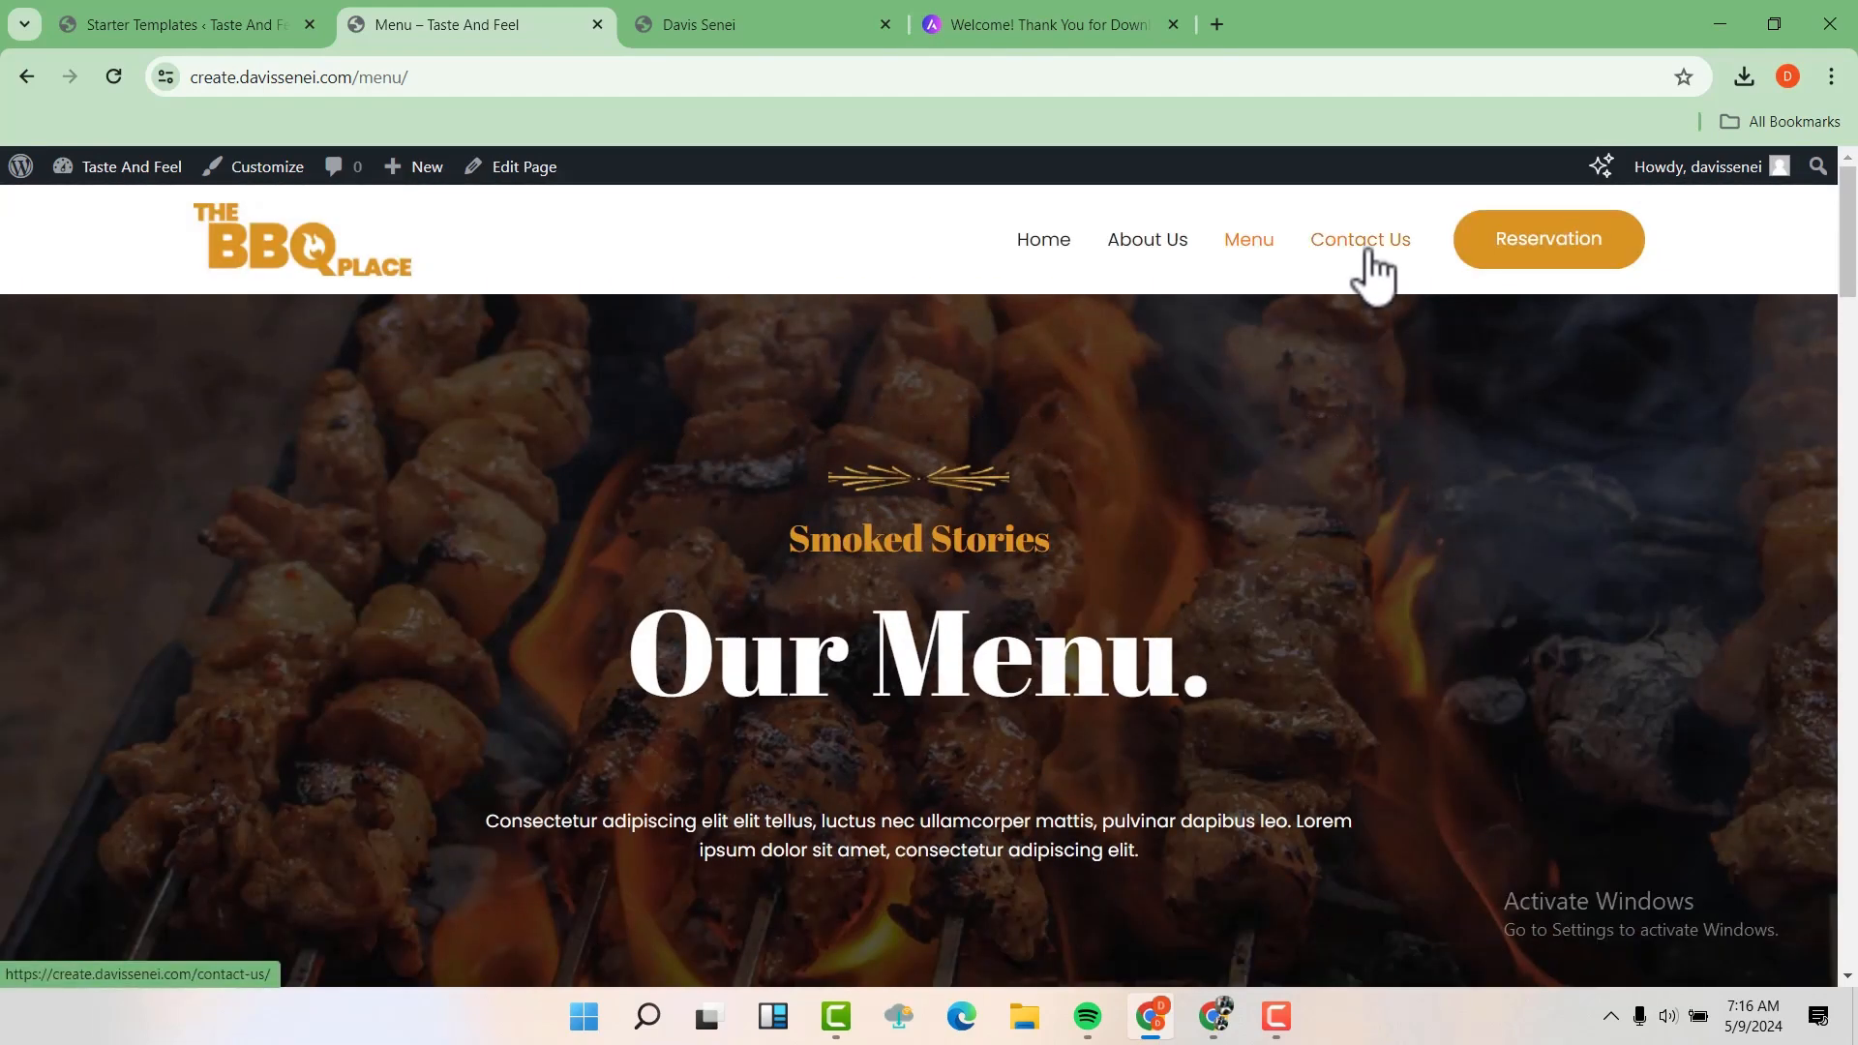
# Look through the site's Contact Us page down to the footer, and try the Reservation link in the header
pyautogui.click(1369, 252)
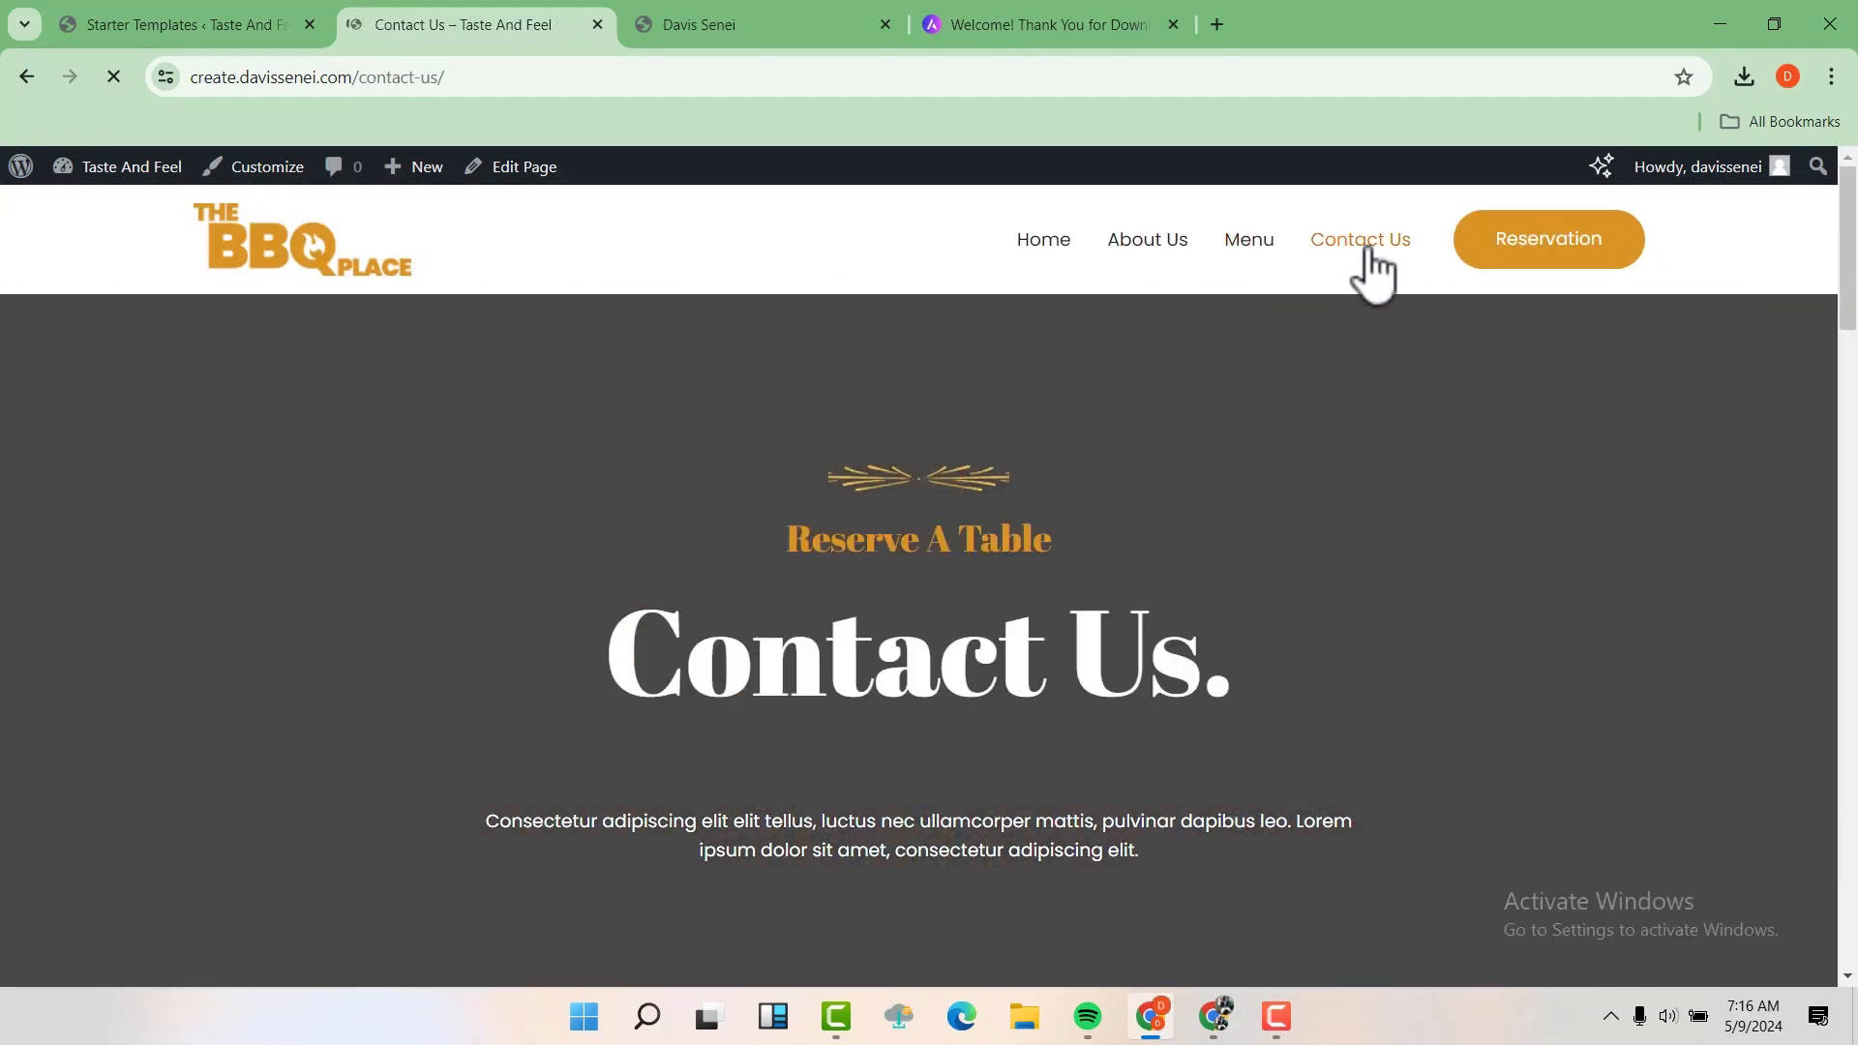
pyautogui.scroll(-15, 1477, 515)
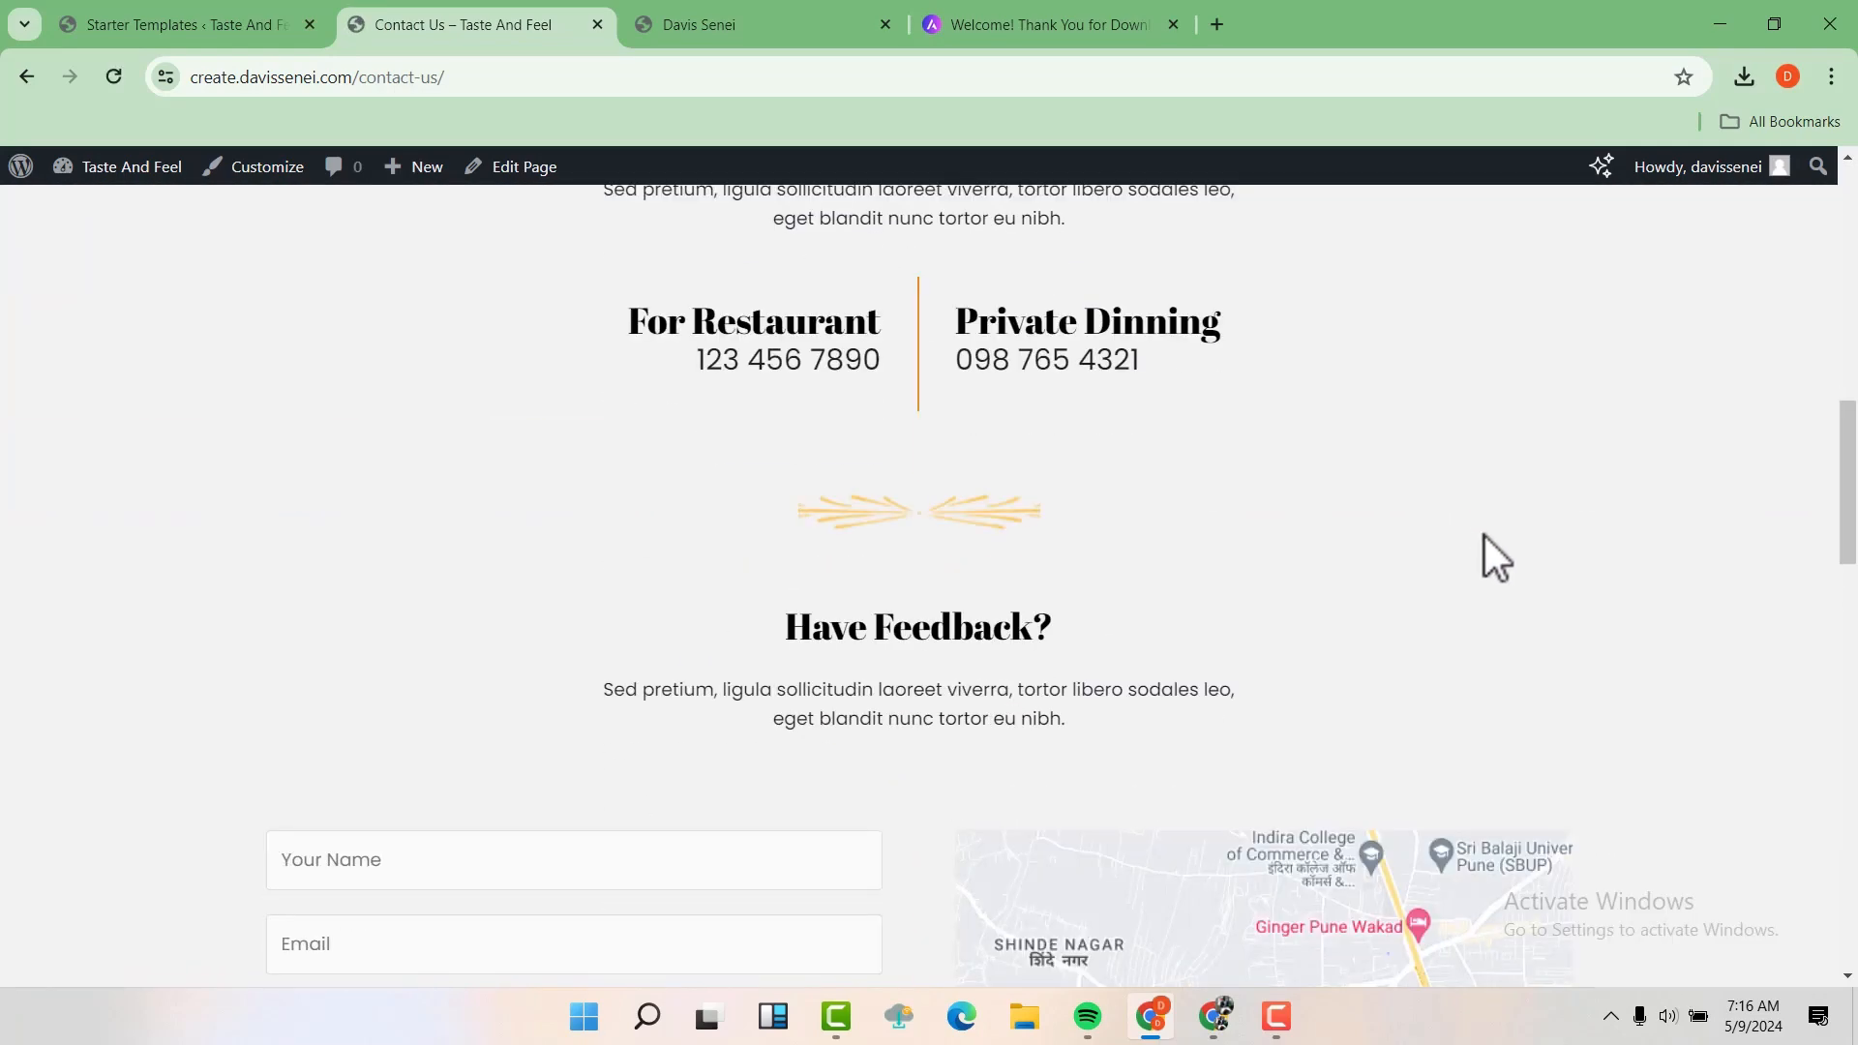
pyautogui.scroll(-13, 1484, 536)
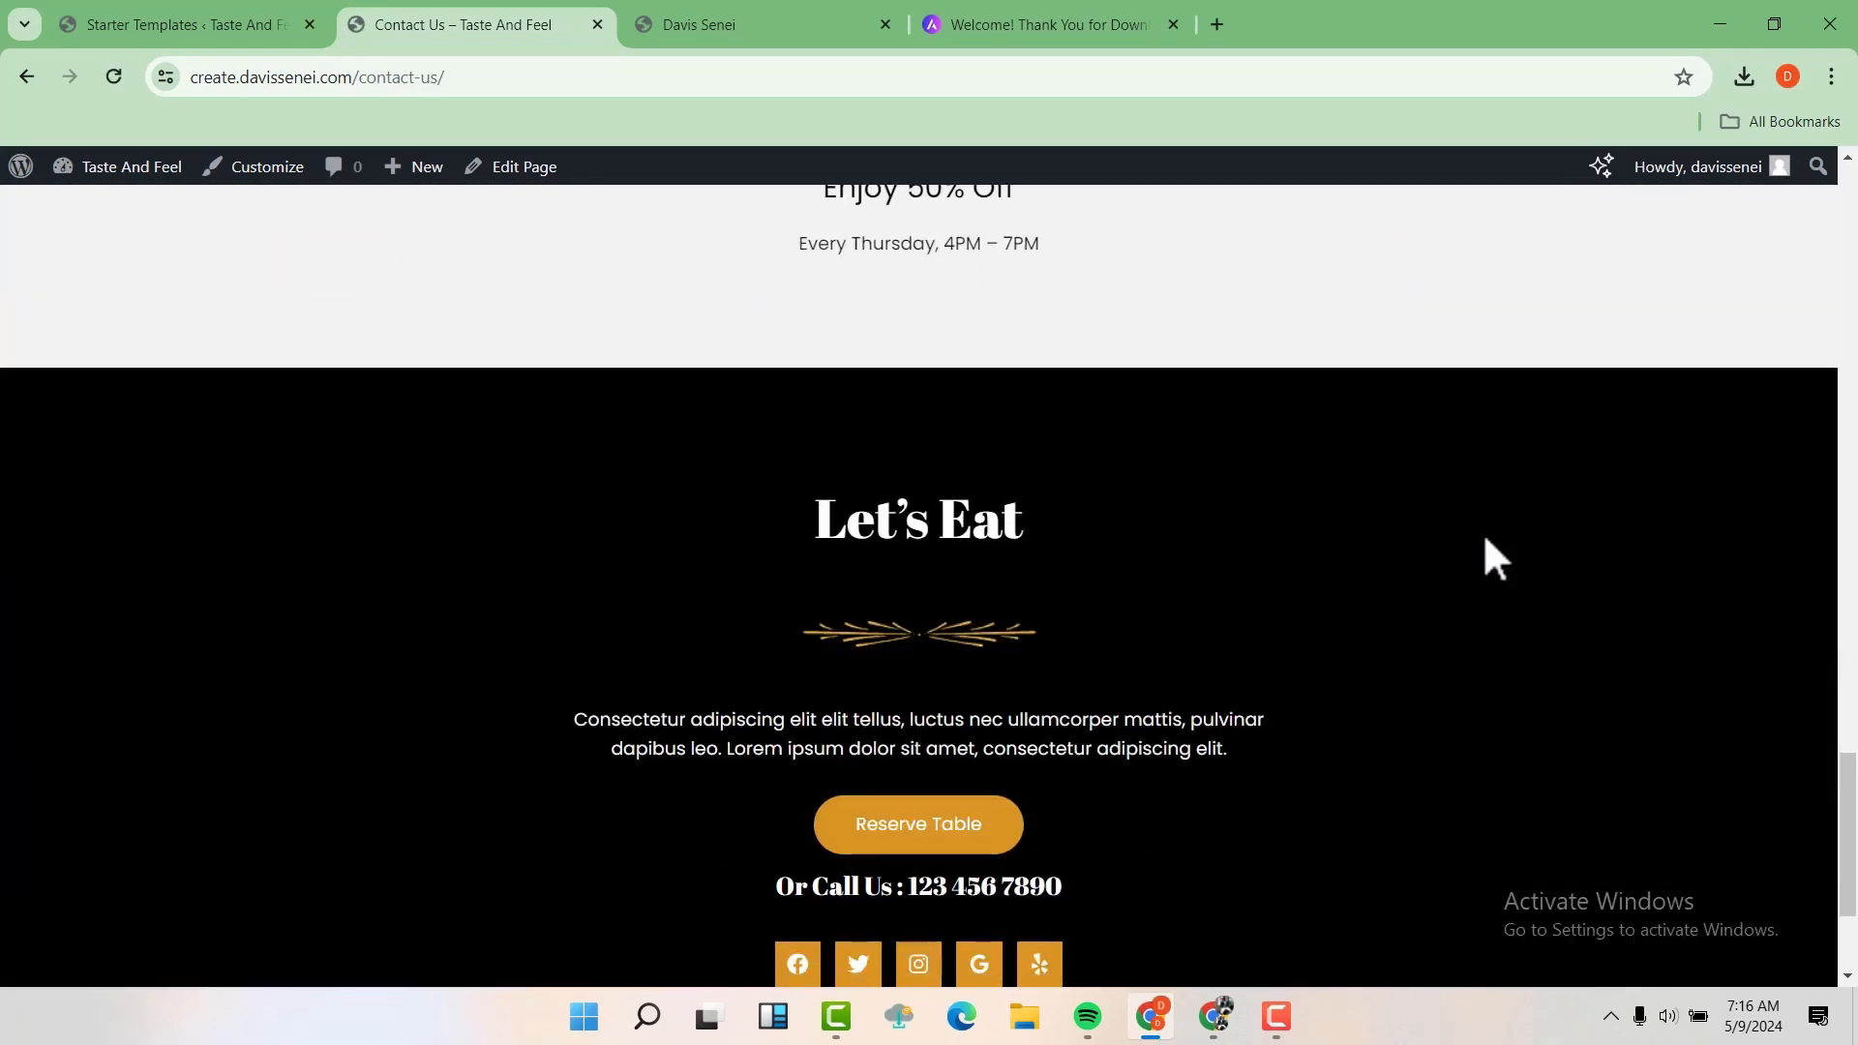
pyautogui.moveTo(1849, 914); pyautogui.dragTo(1744, 78)
pyautogui.click(1563, 254)
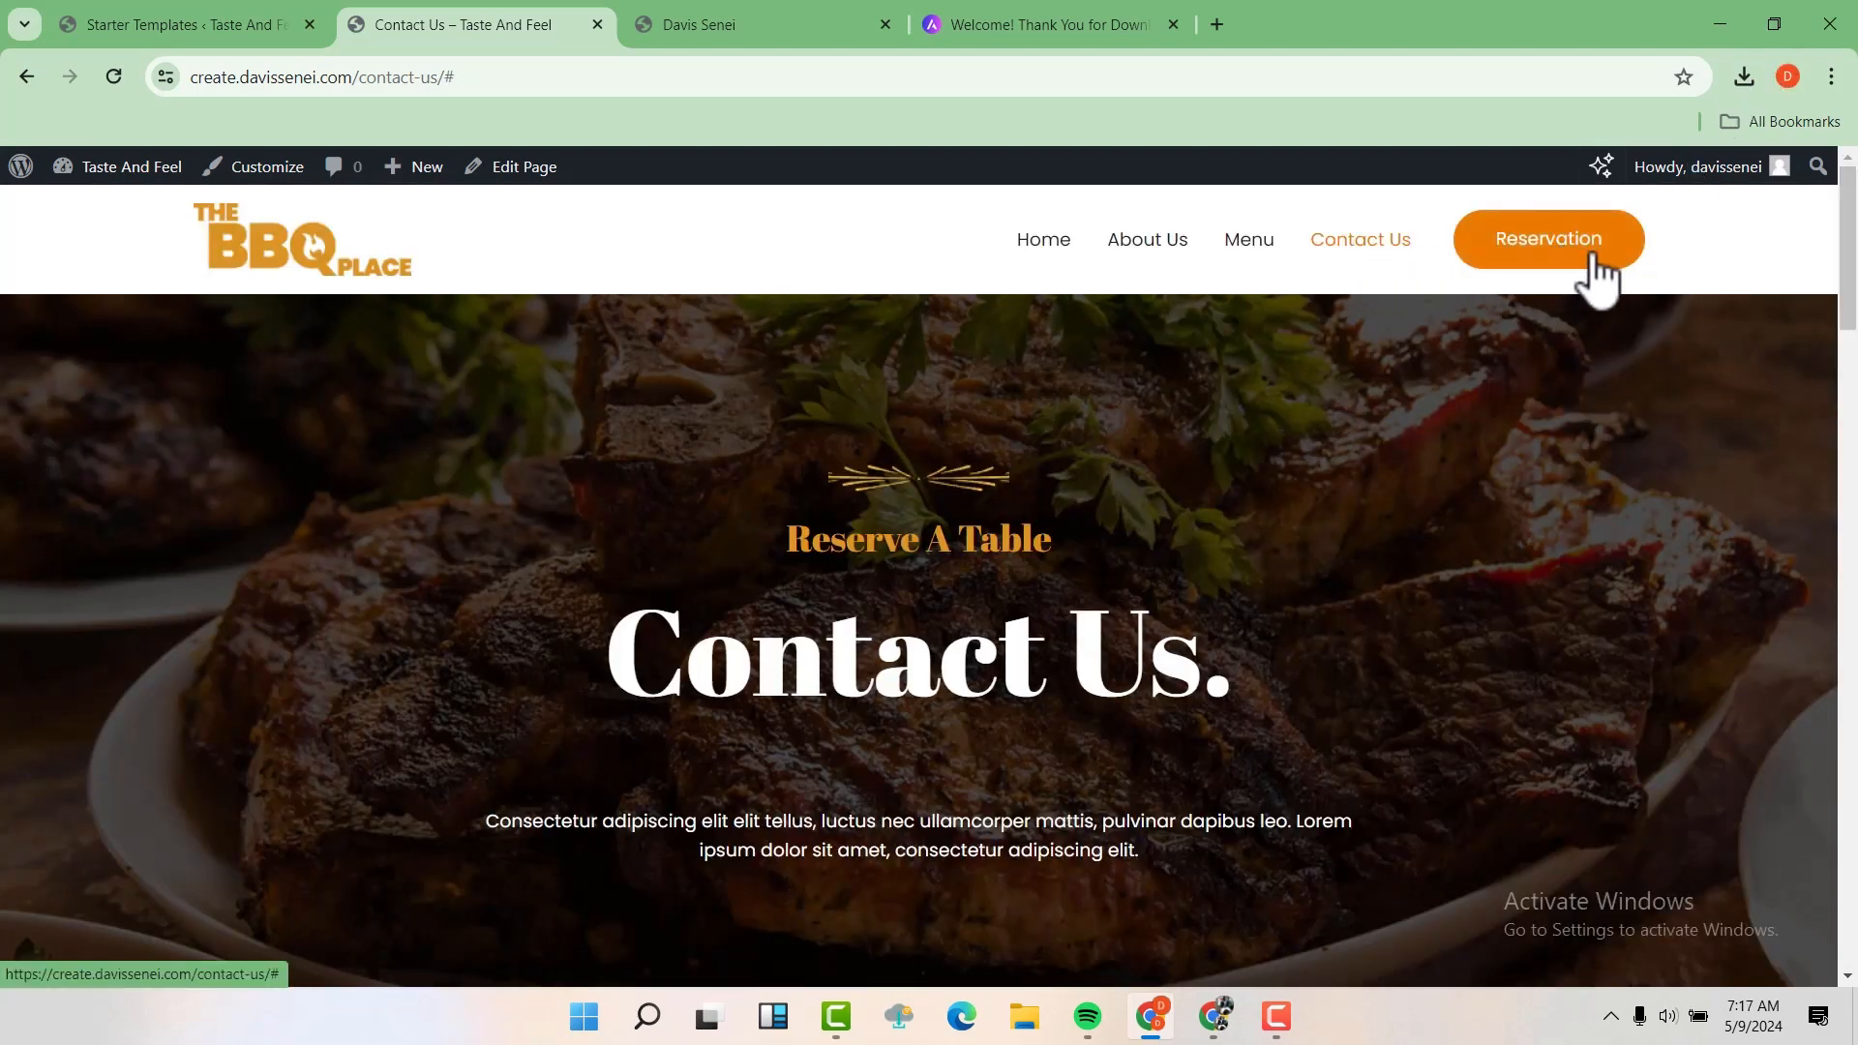
pyautogui.click(1529, 238)
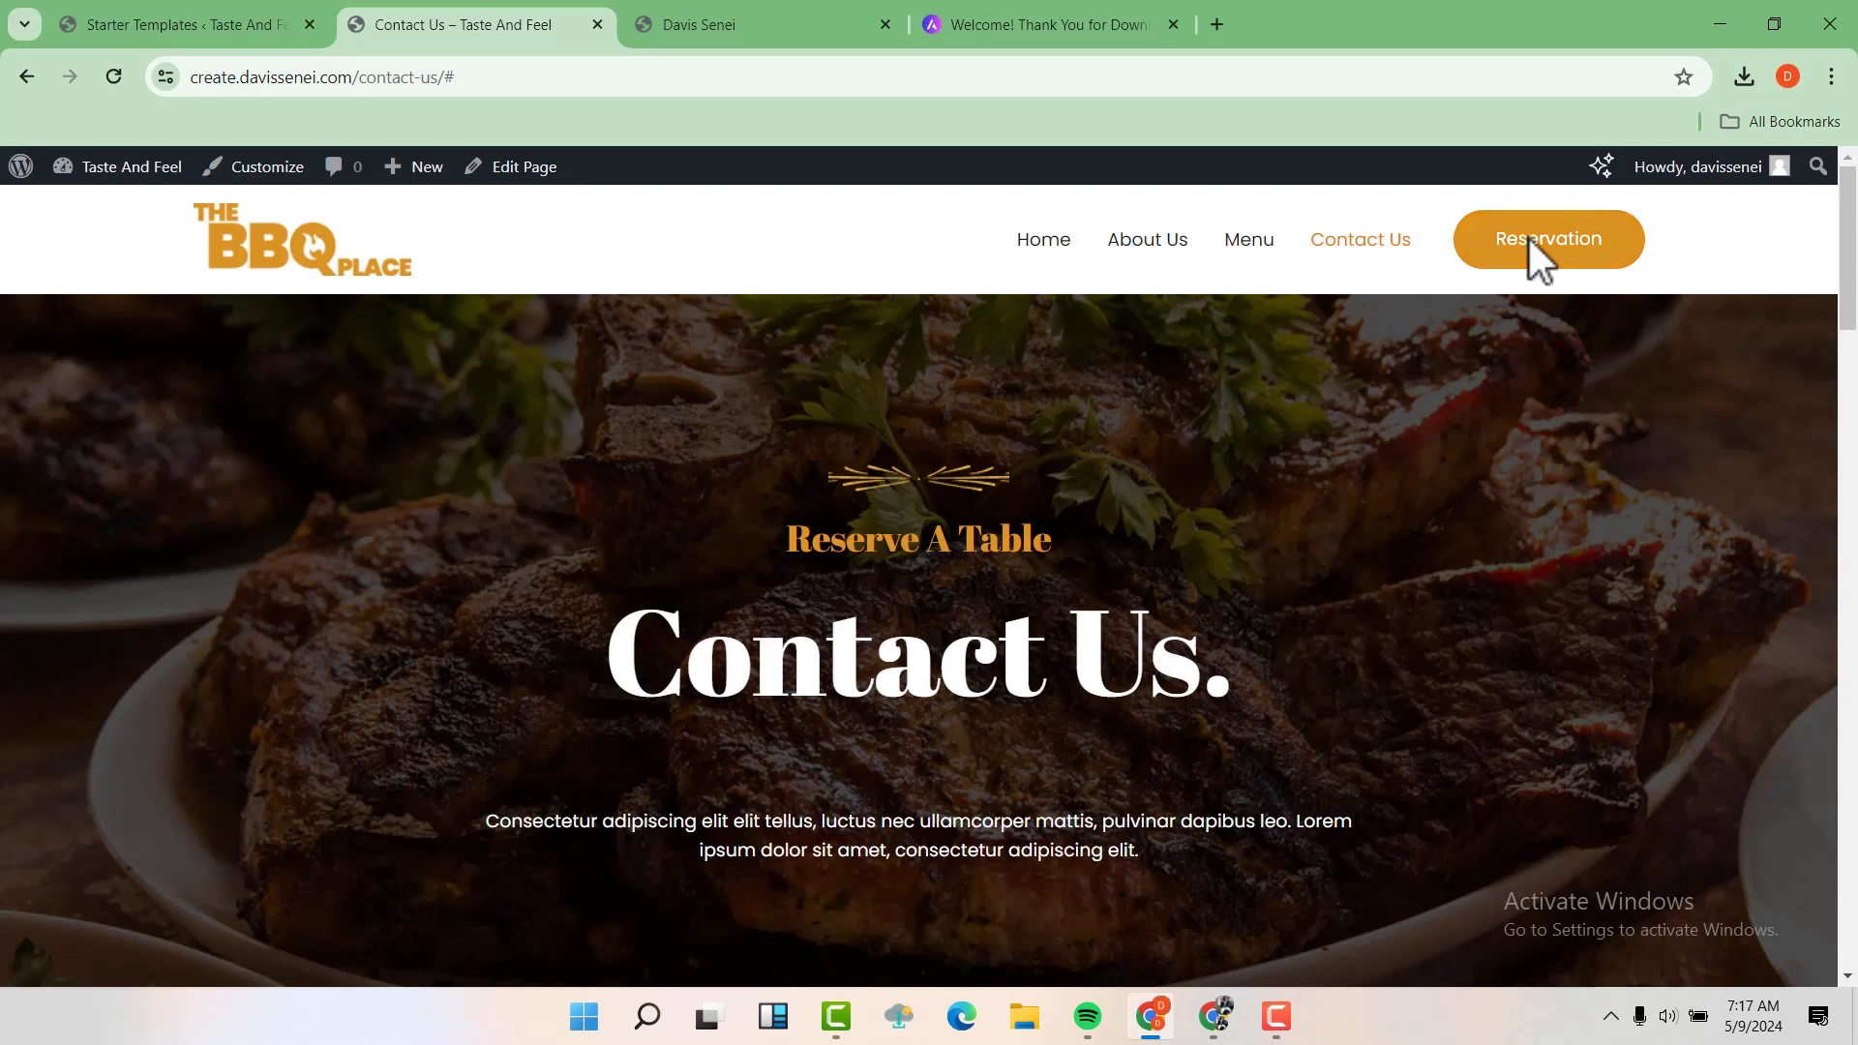
# Return to the site's Home page and look again at its hero, story and Featured On sections
pyautogui.click(1043, 240)
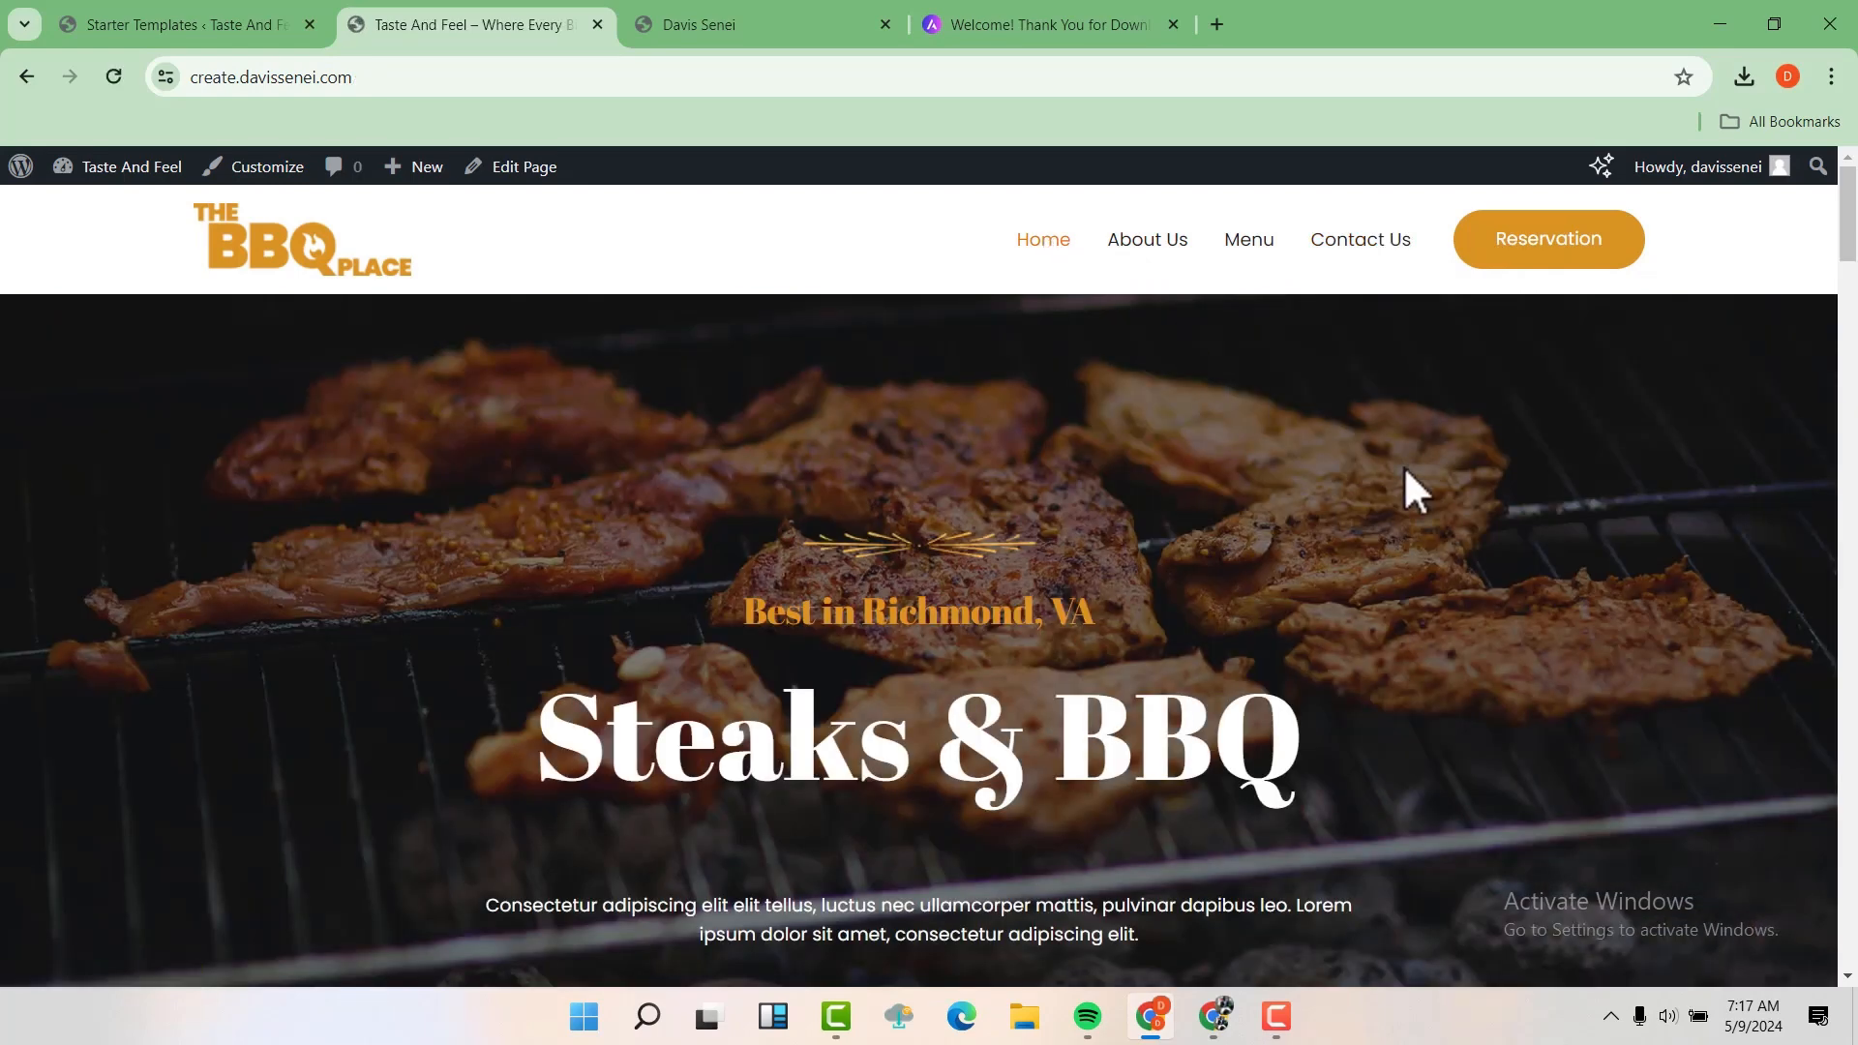
pyautogui.scroll(-1, 1403, 467)
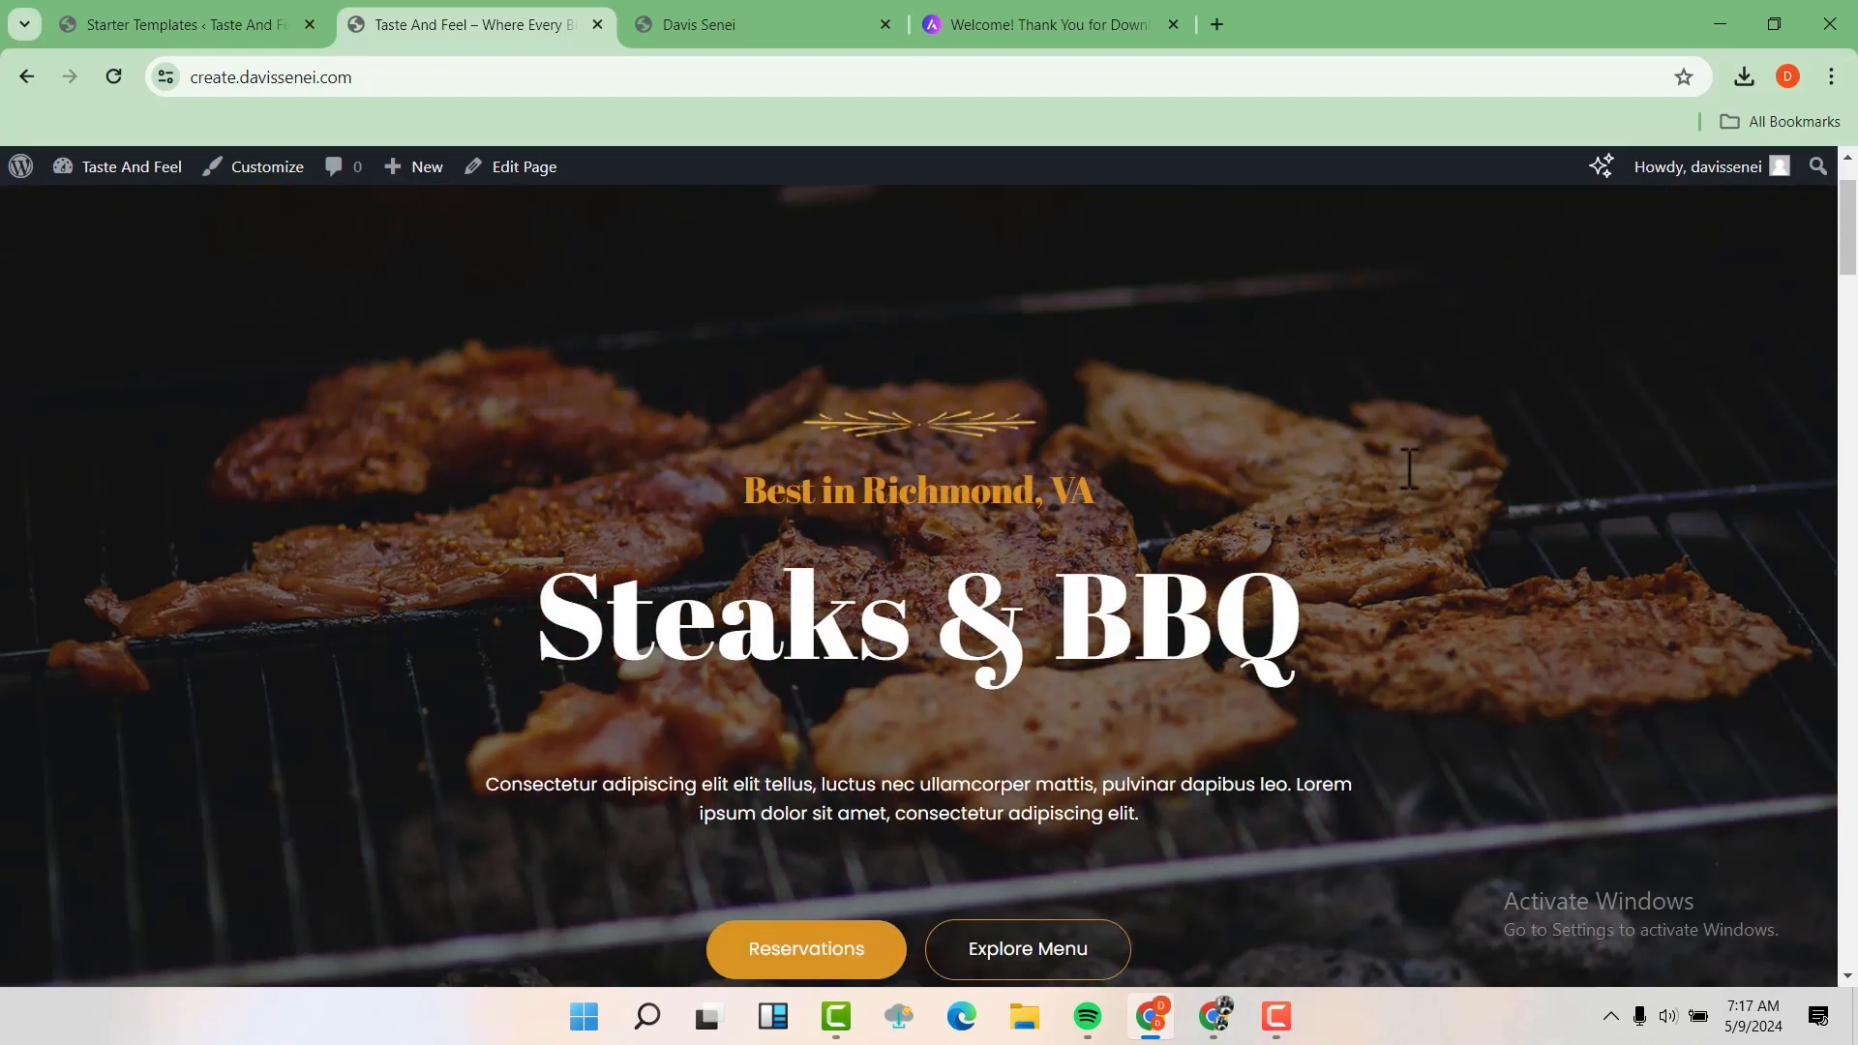
pyautogui.scroll(-7, 1406, 496)
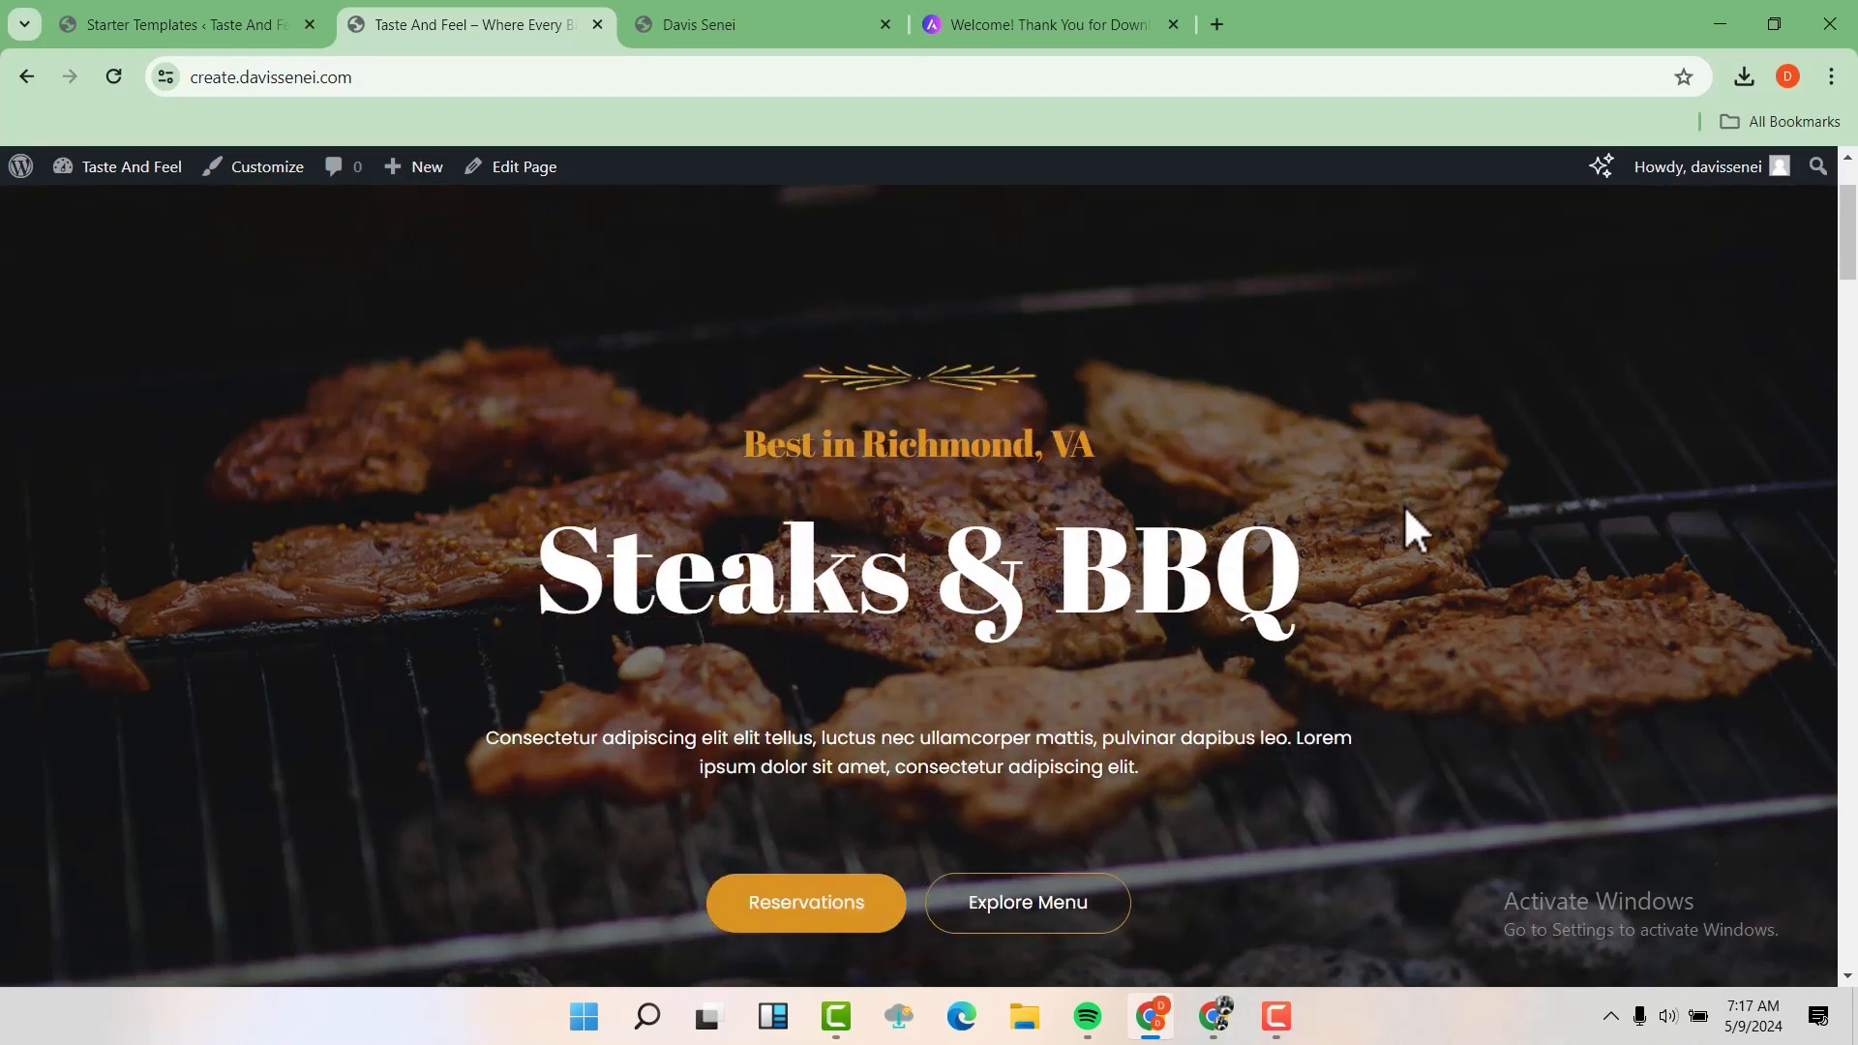
pyautogui.scroll(8, 1405, 512)
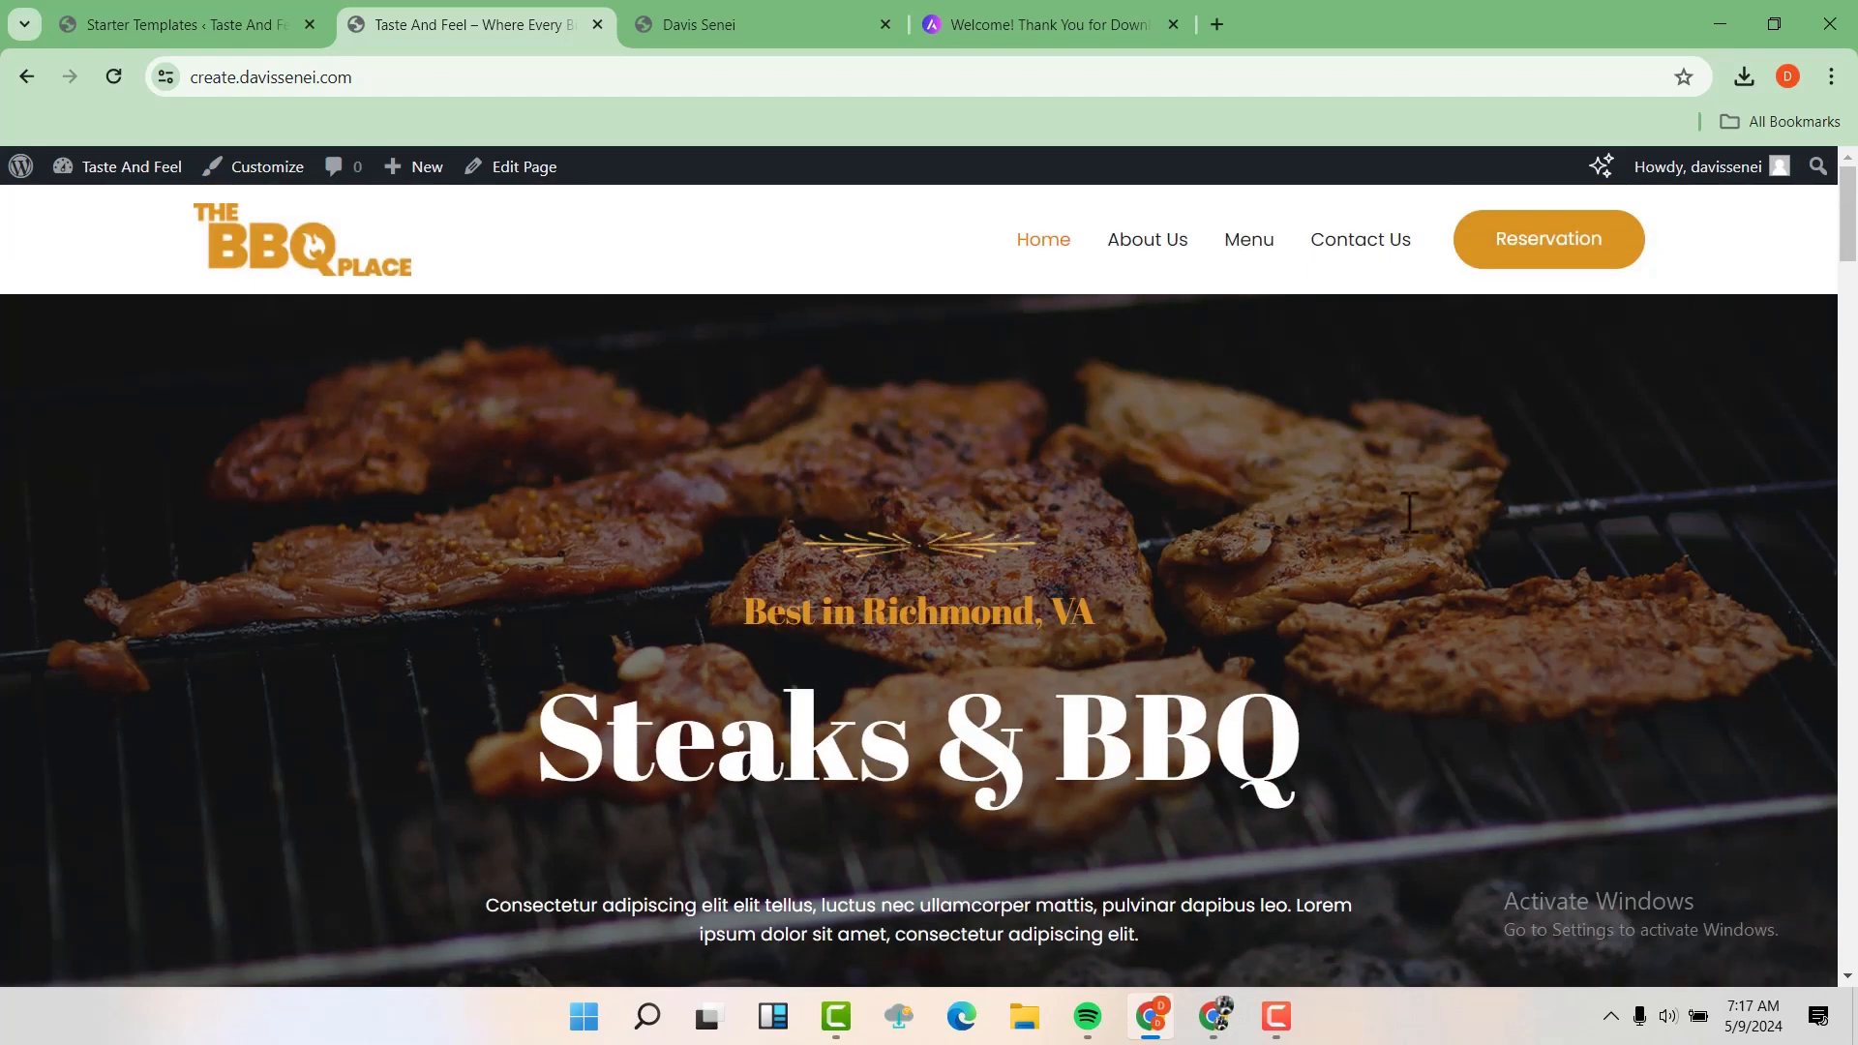
pyautogui.scroll(-1, 1409, 513)
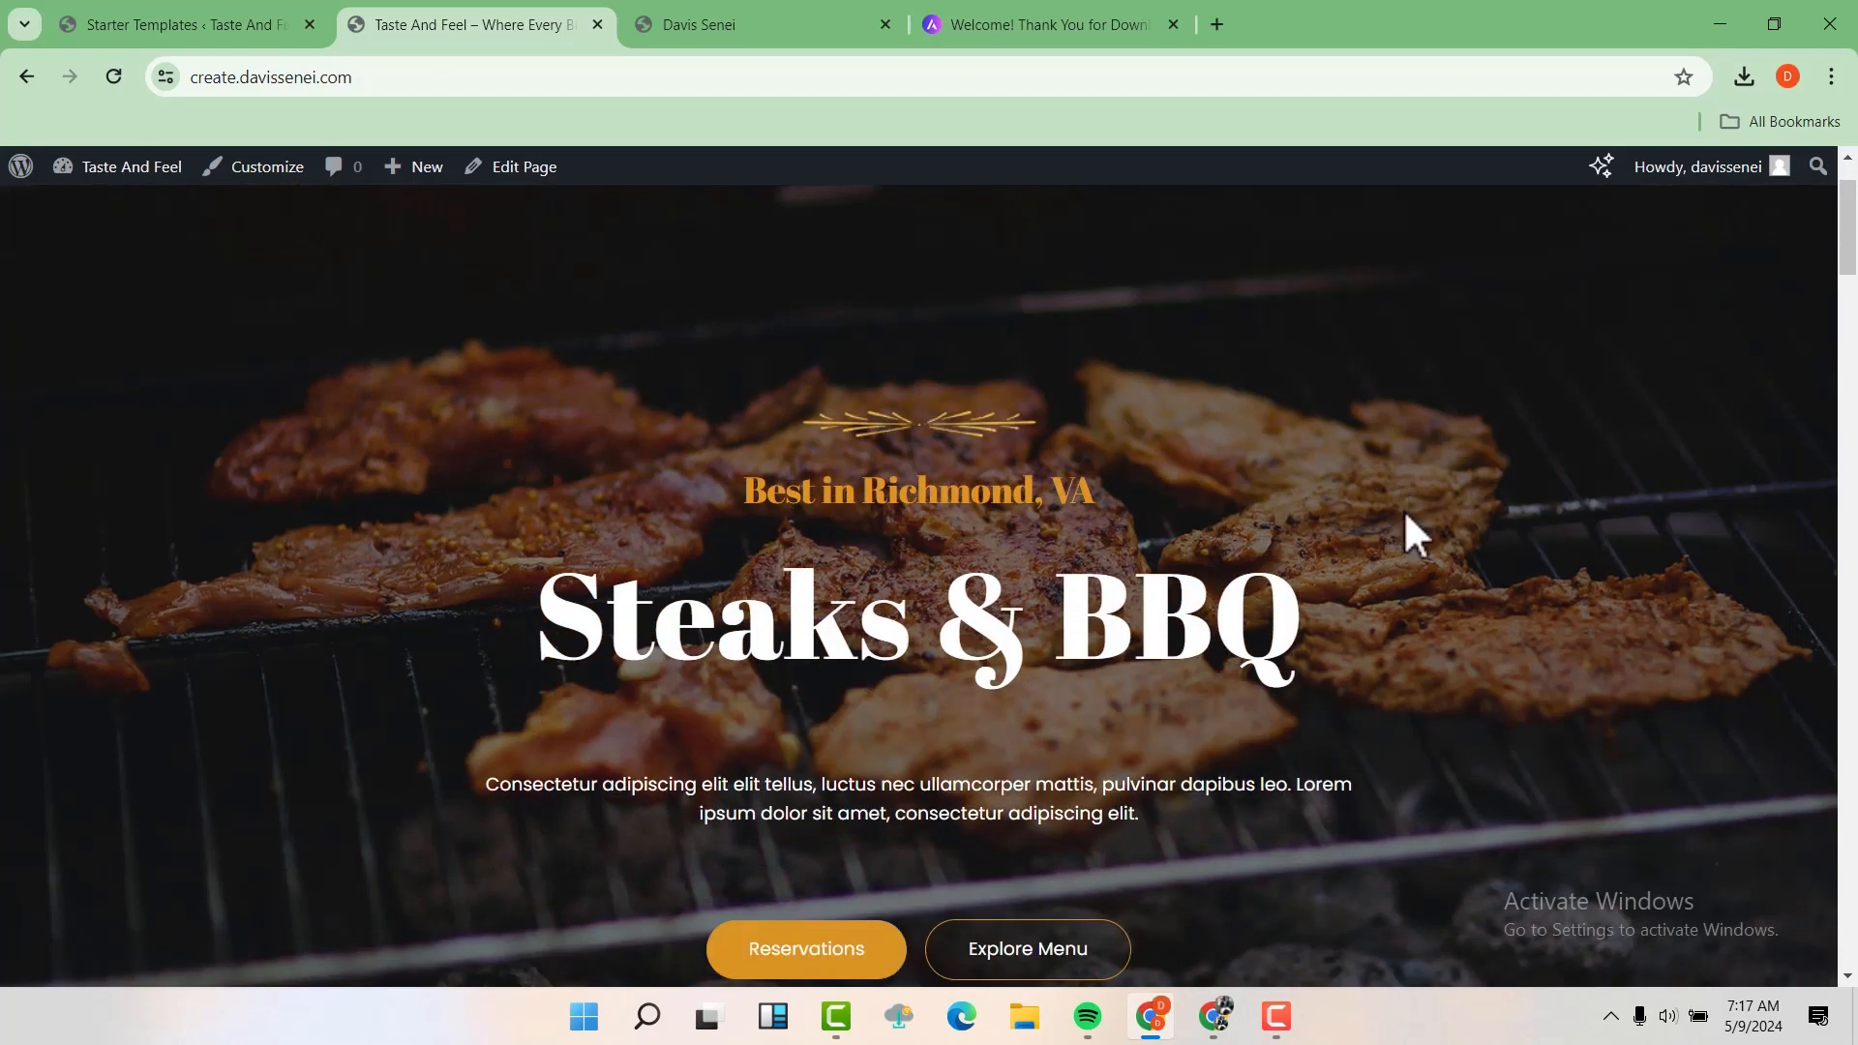
pyautogui.scroll(-6, 1410, 531)
pyautogui.scroll(-7, 1237, 538)
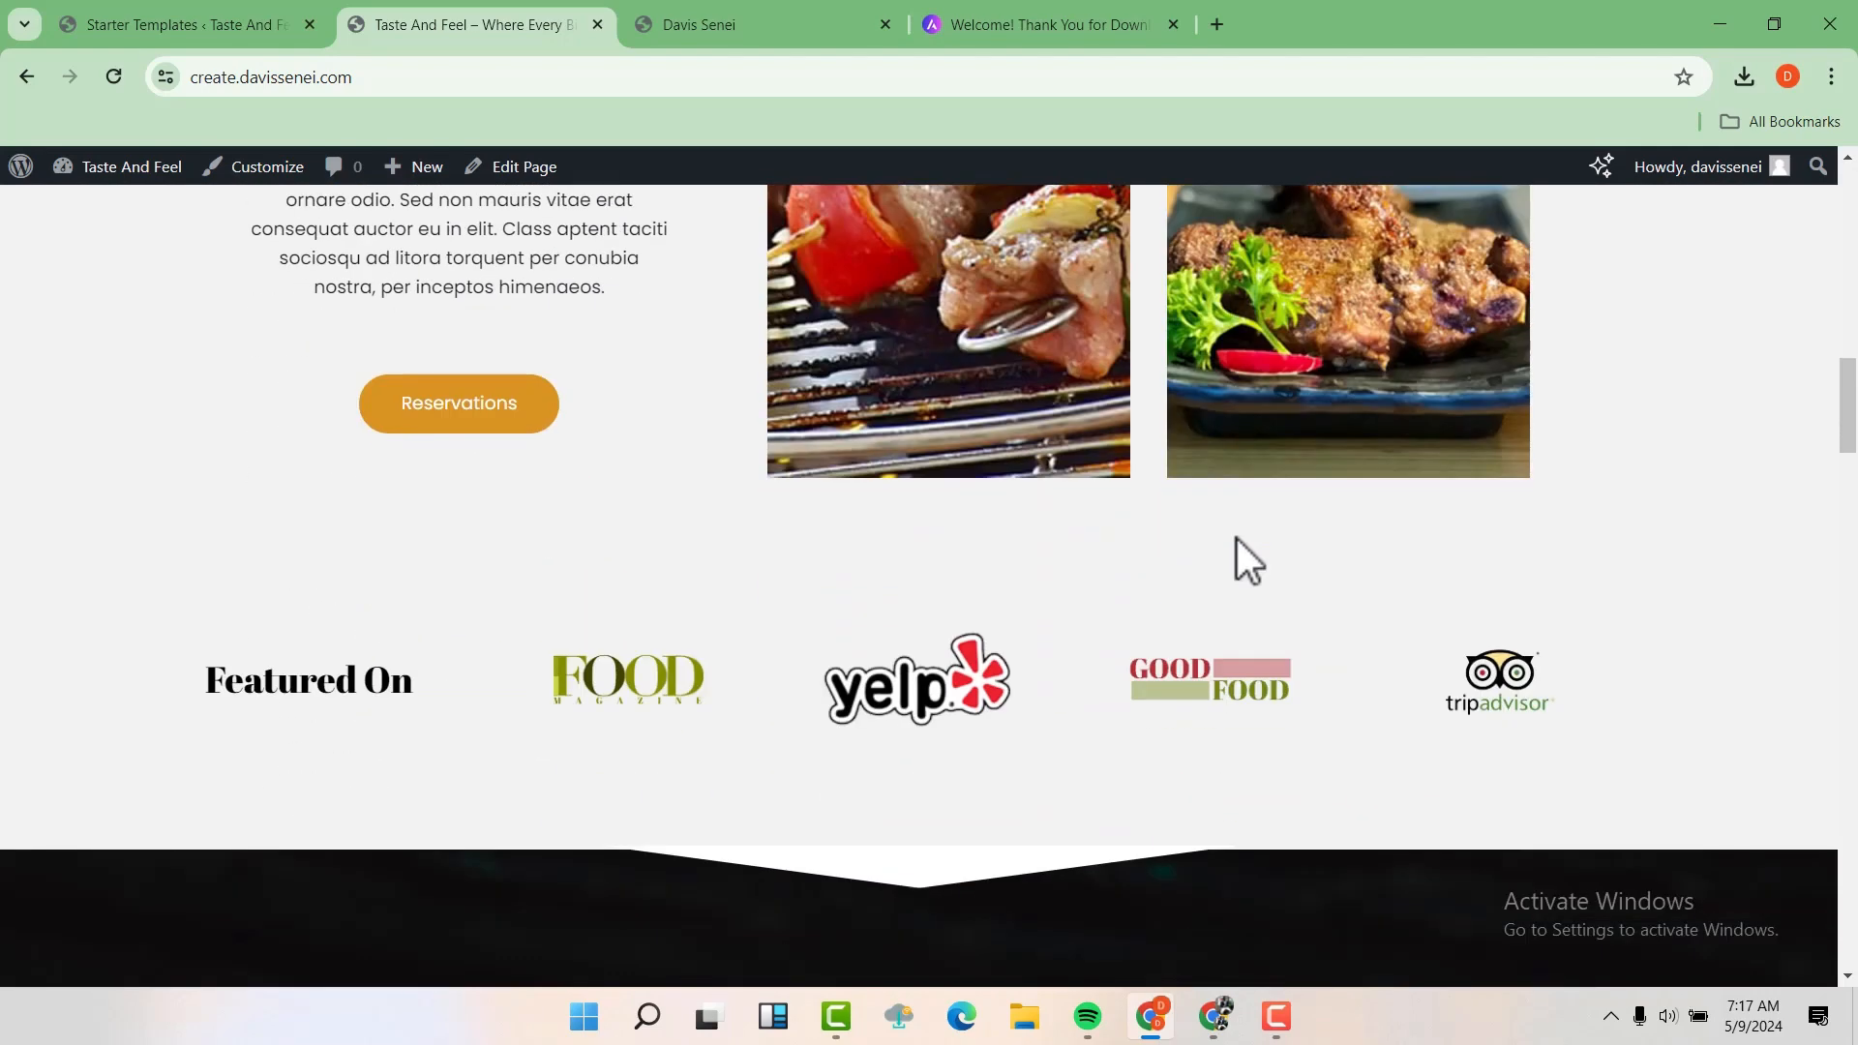
pyautogui.scroll(-3, 1235, 527)
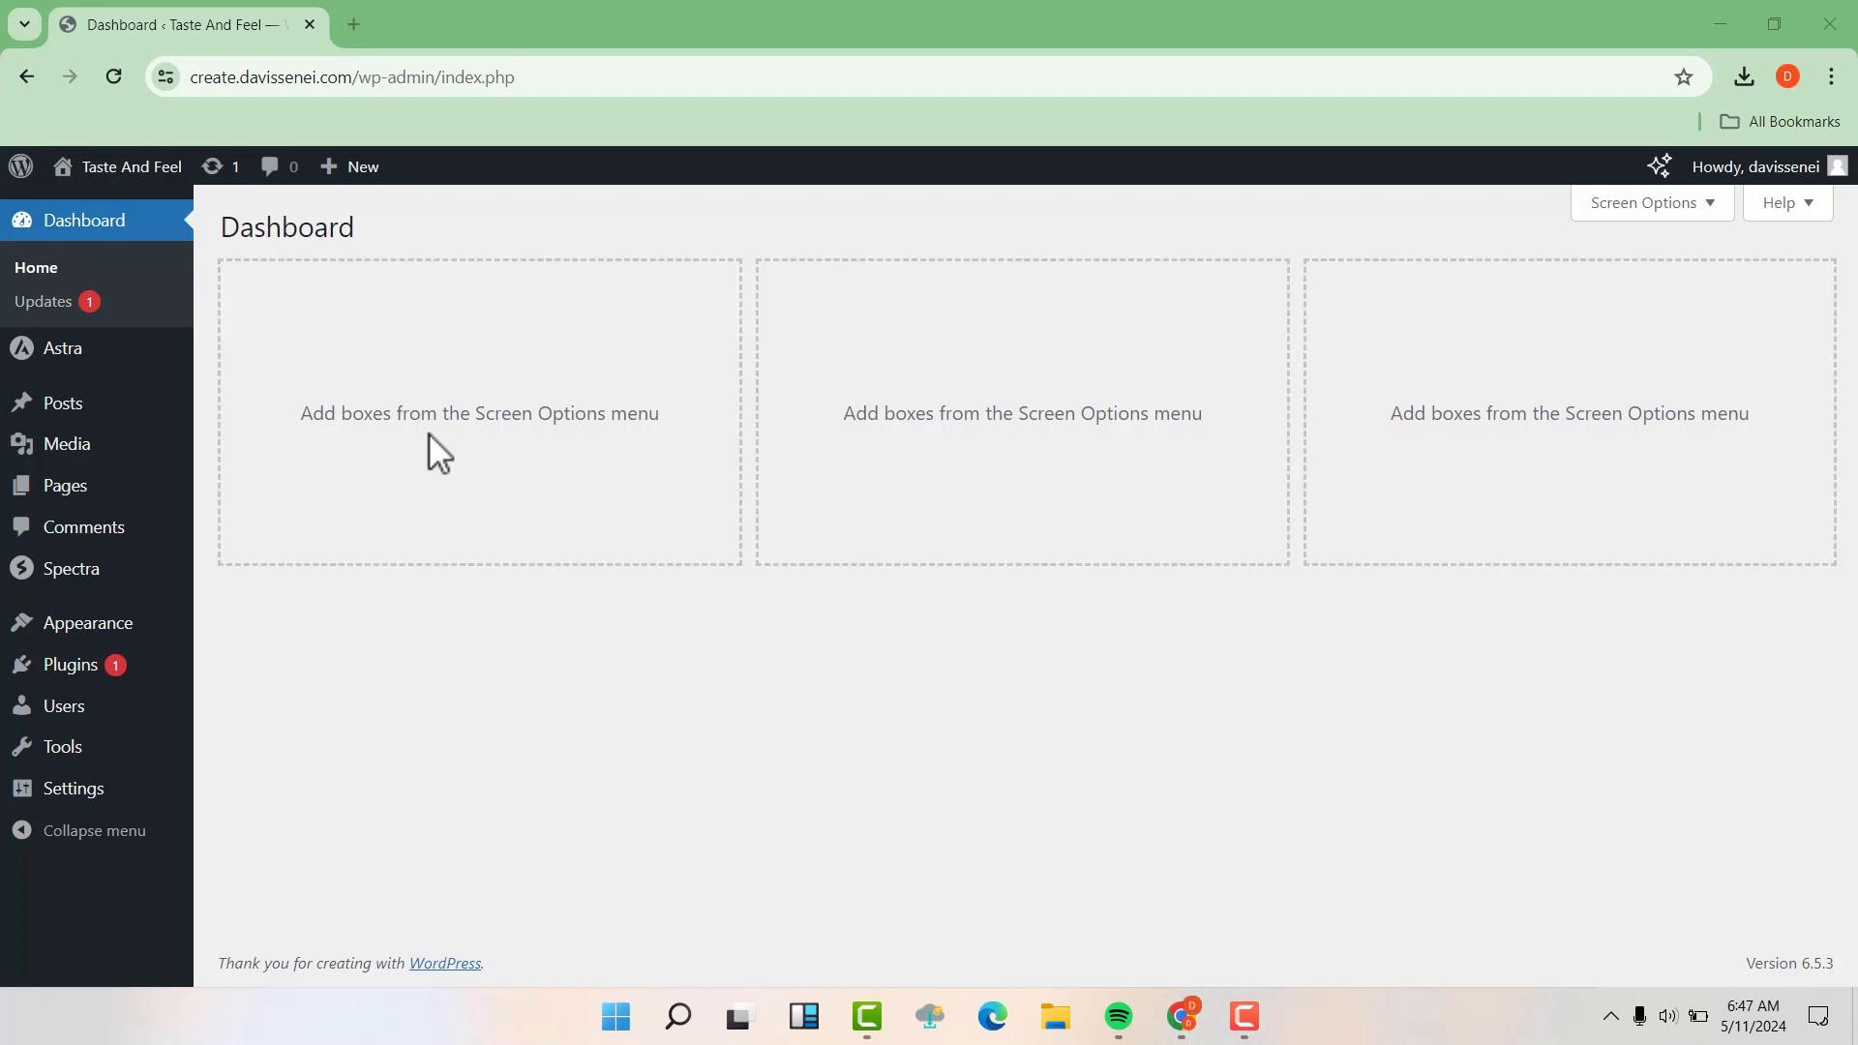
# Open the list of all pages in the WordPress dashboard and move Sample Page to the trash
pyautogui.moveTo(85, 505)
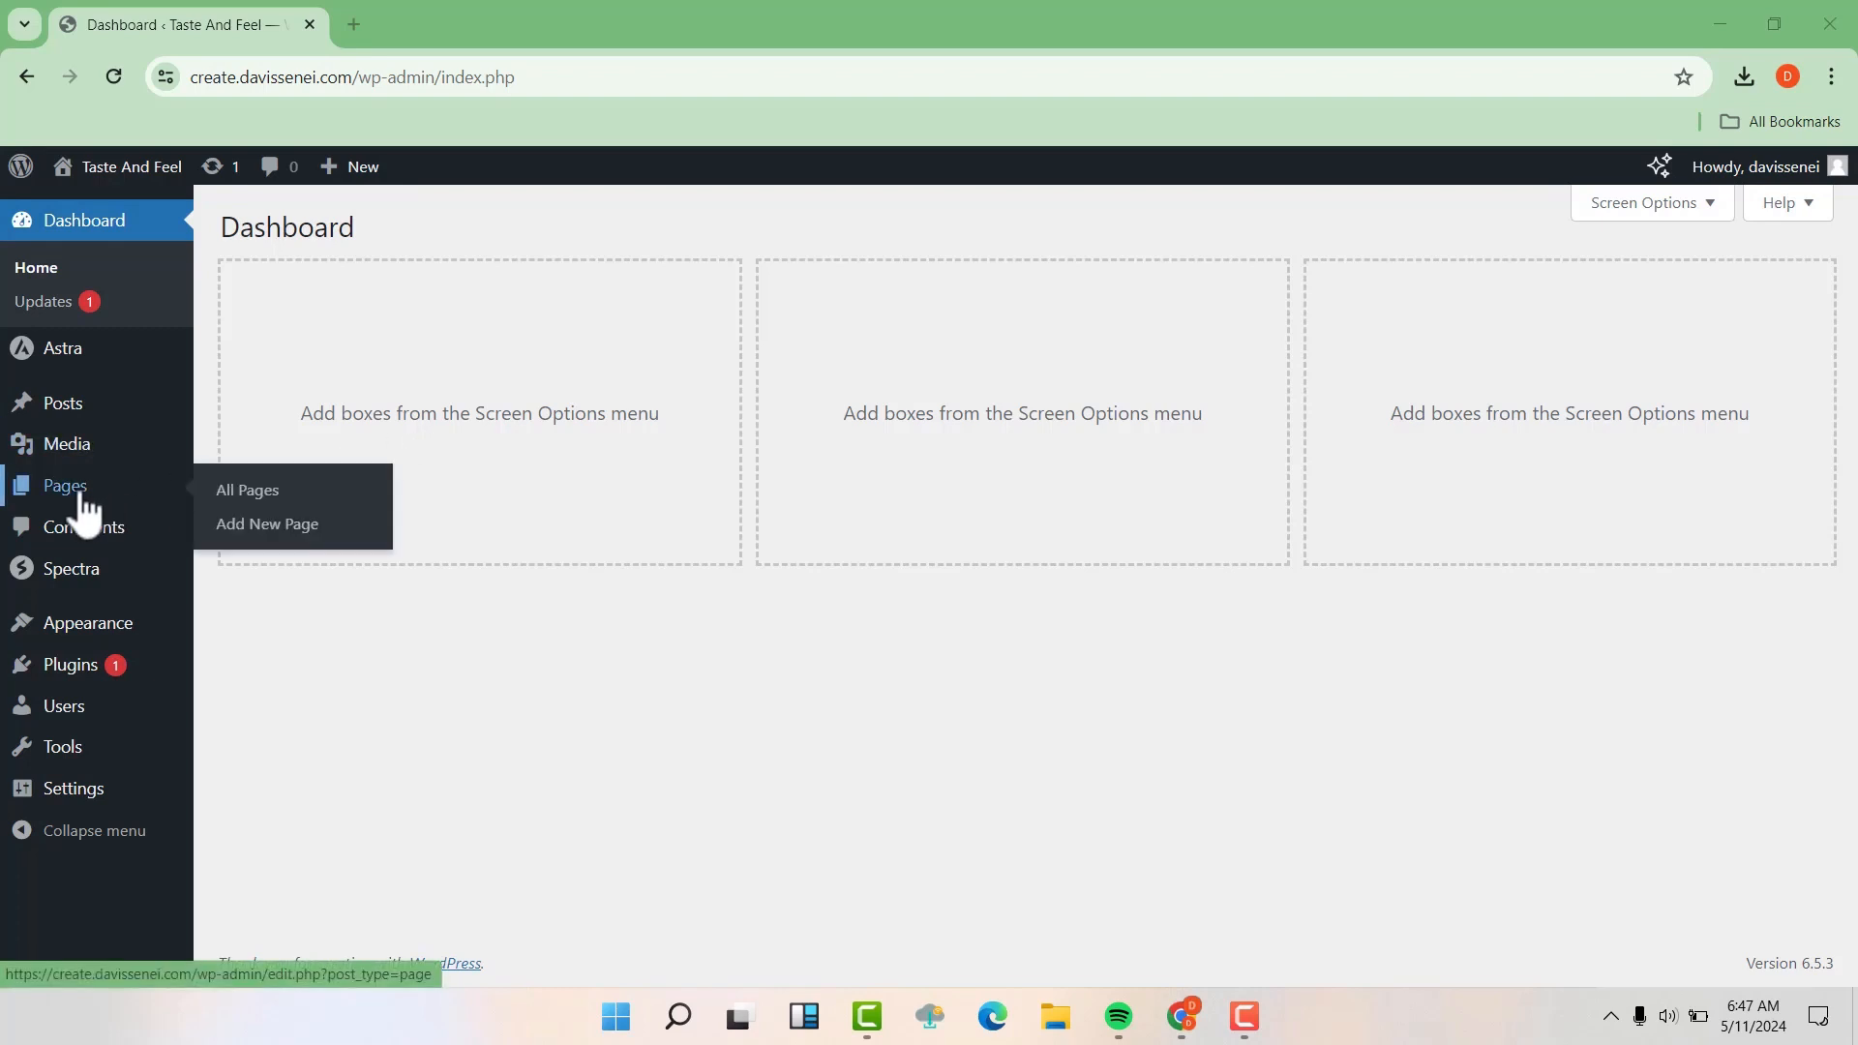
pyautogui.click(250, 491)
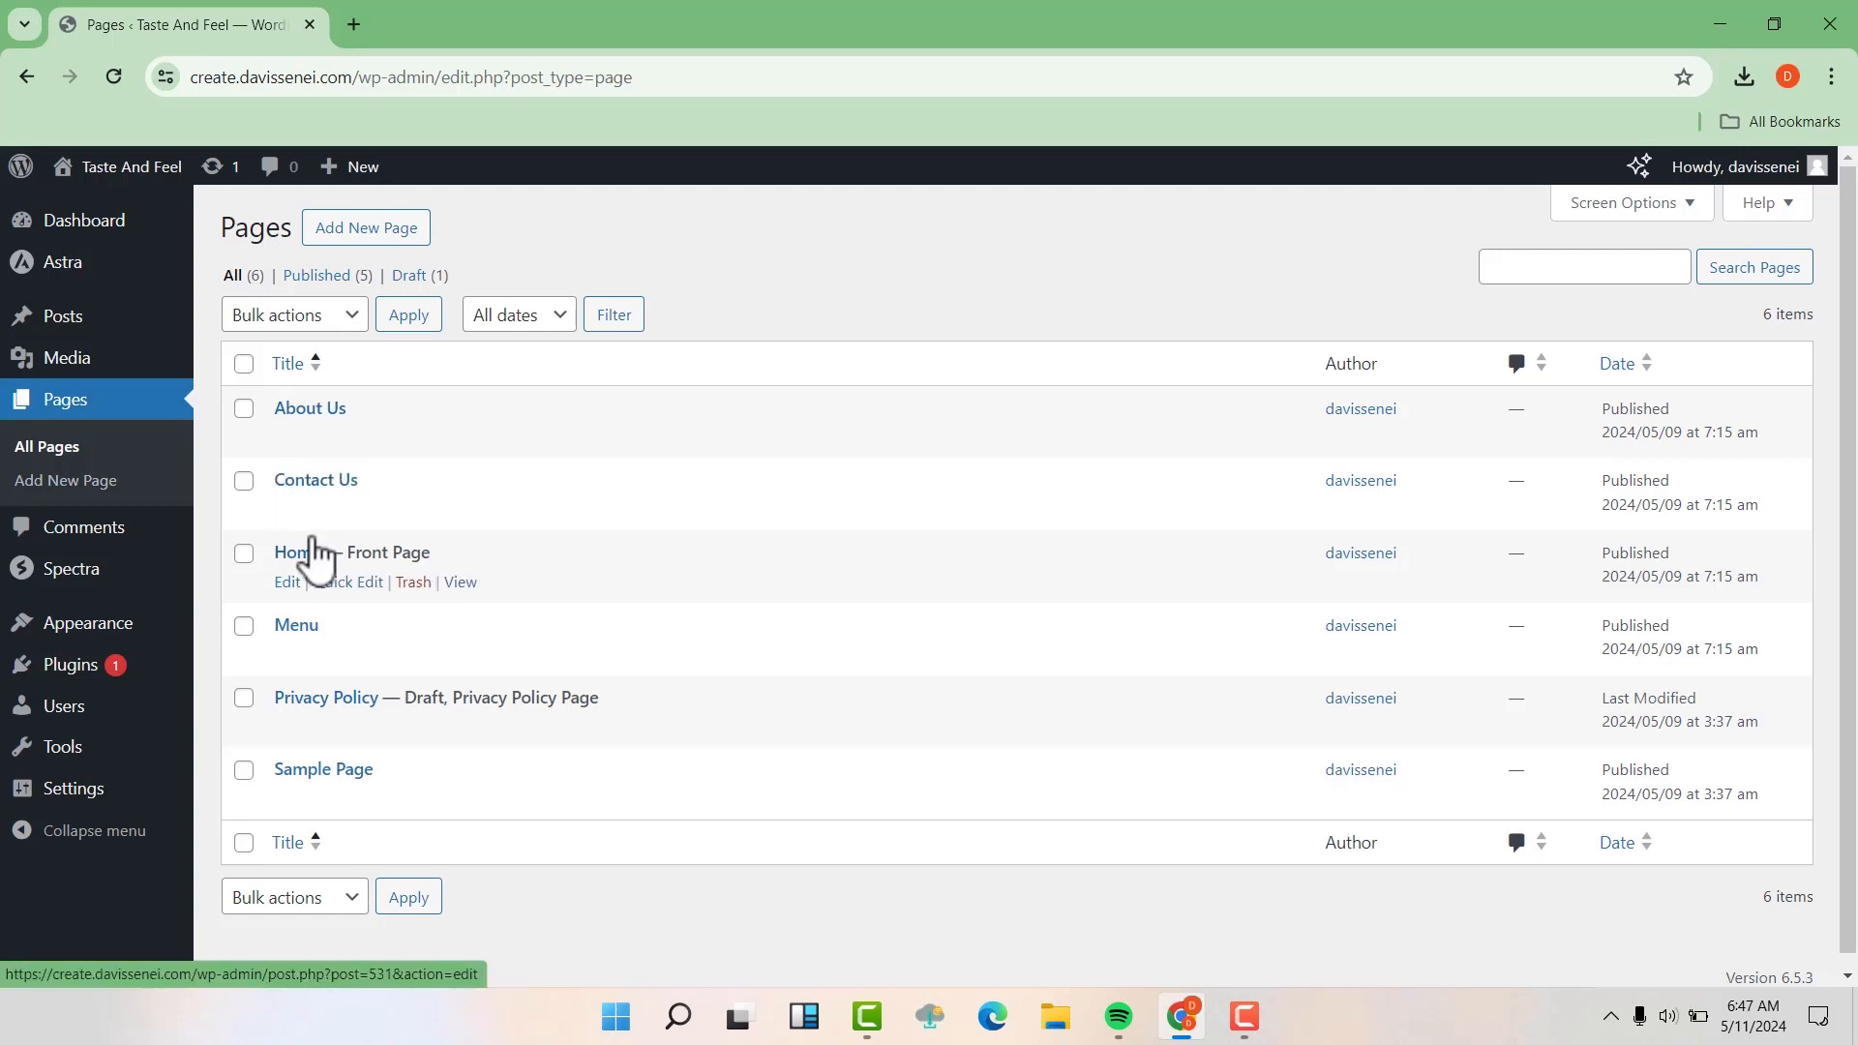
pyautogui.click(244, 771)
pyautogui.click(413, 801)
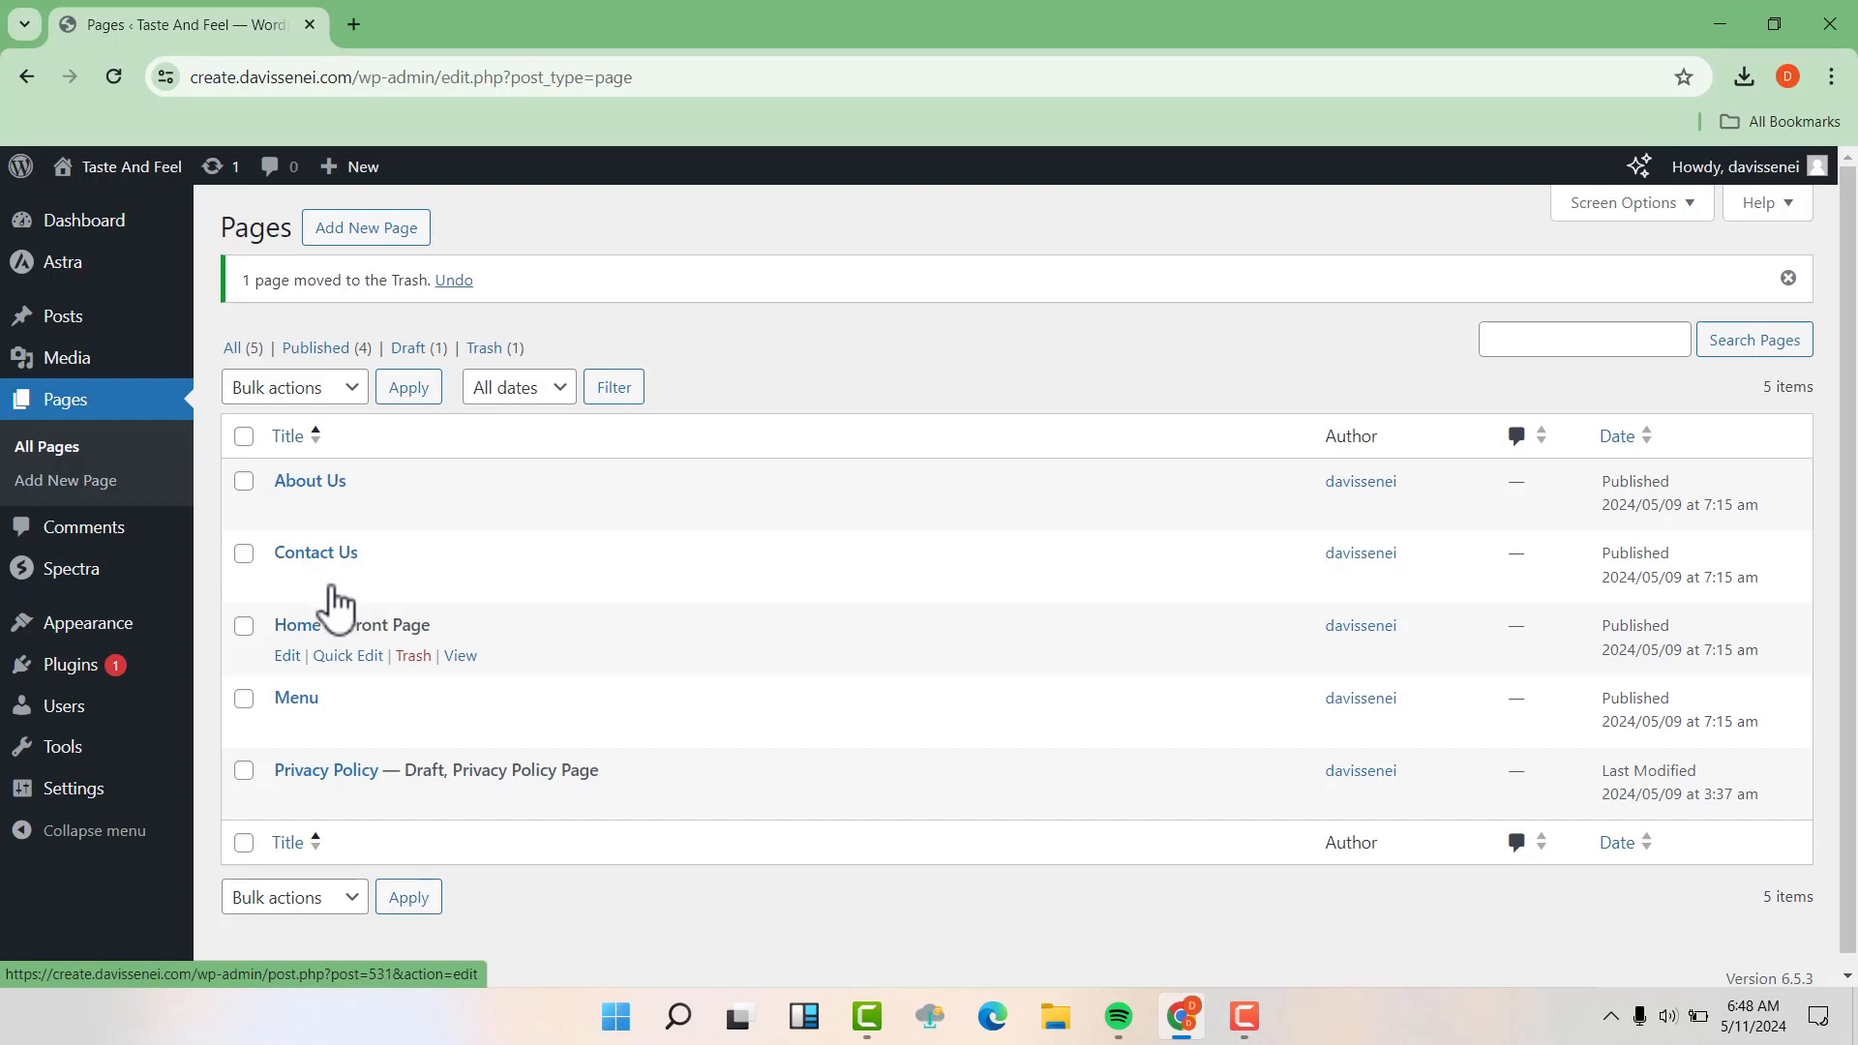
# Open the Home front page for editing in a new browser tab and look over its upper sections
pyautogui.rightClick(286, 658)
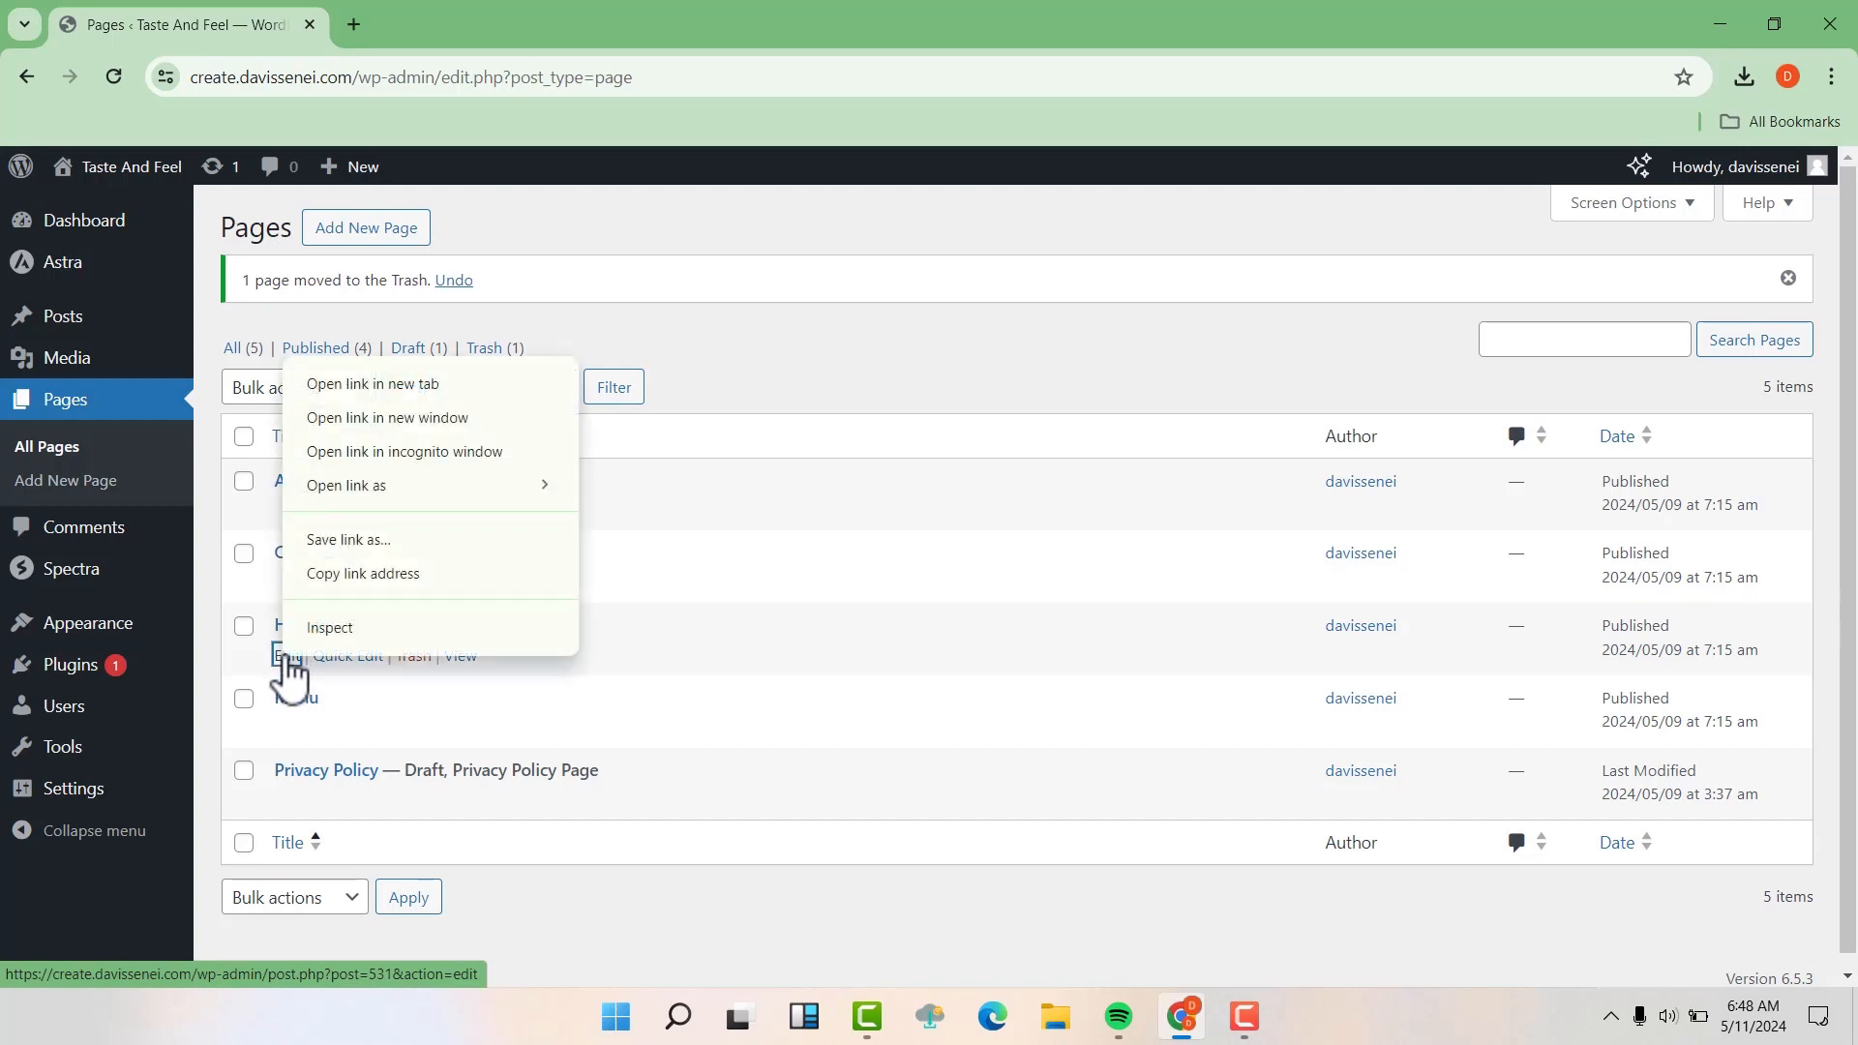
pyautogui.click(409, 386)
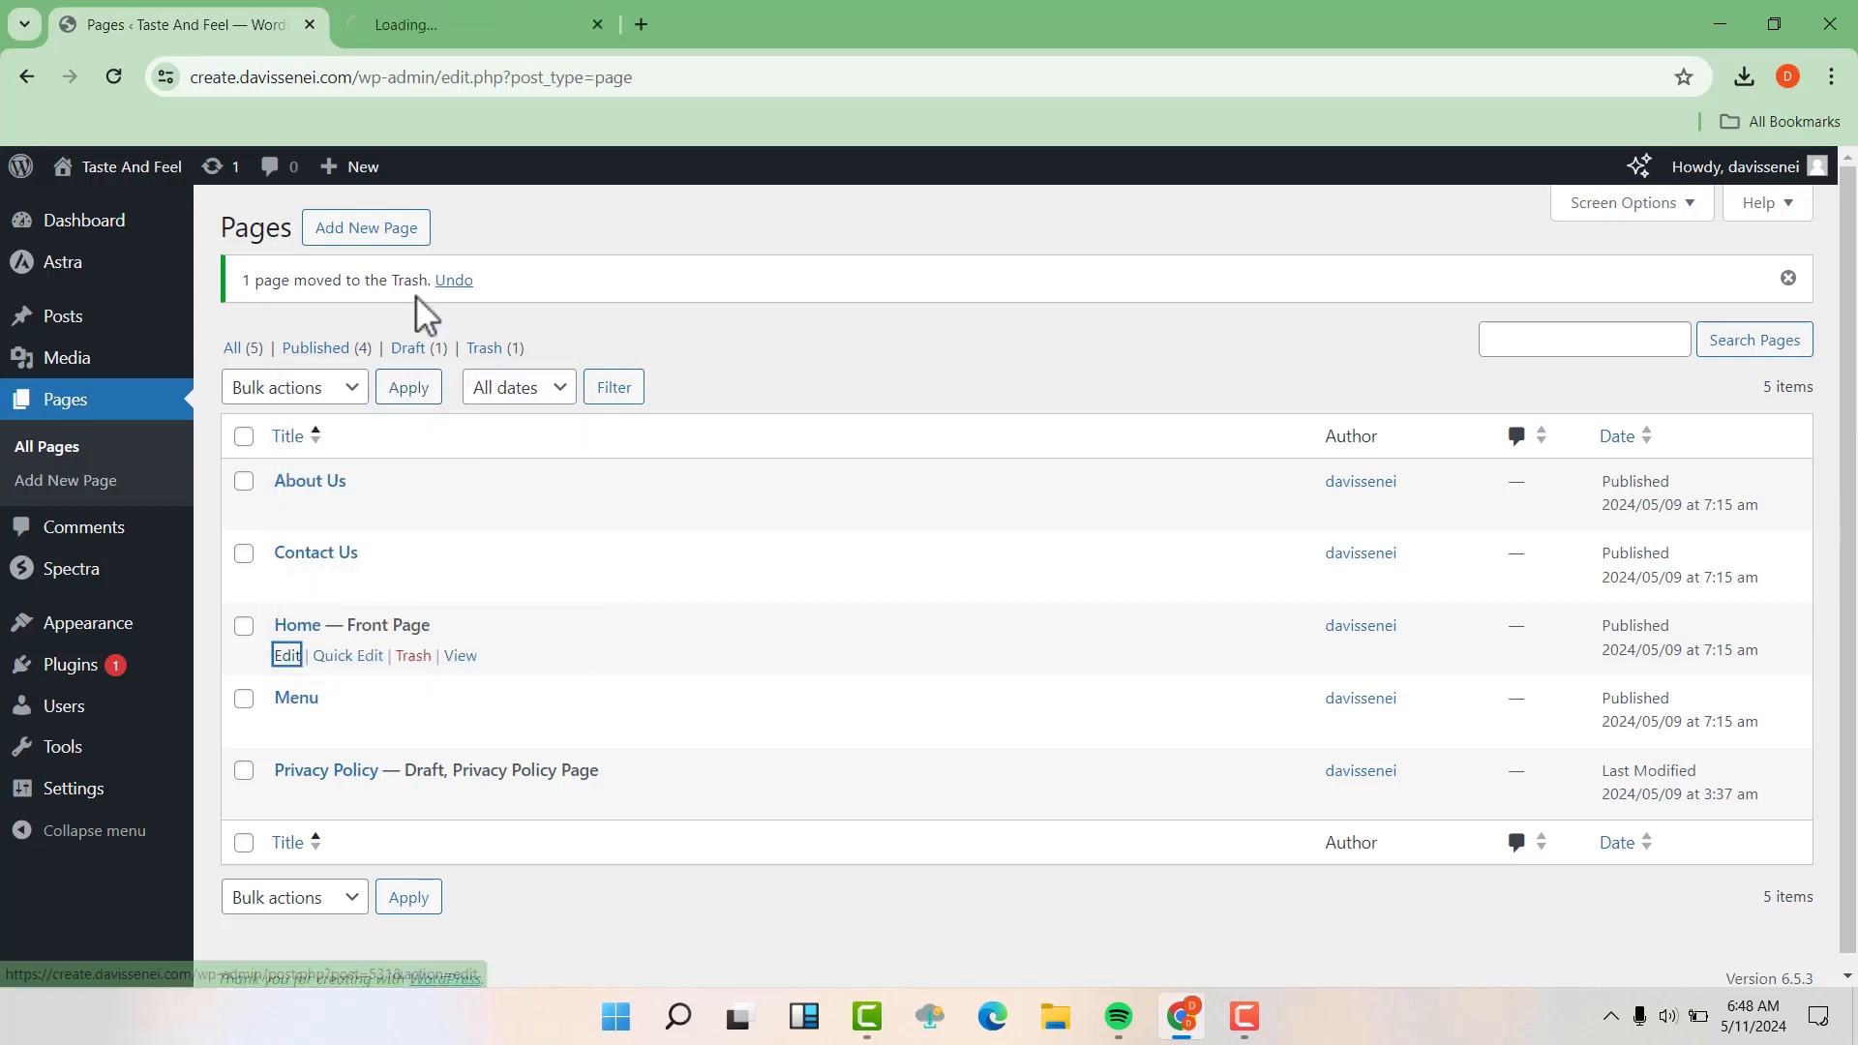
pyautogui.click(435, 21)
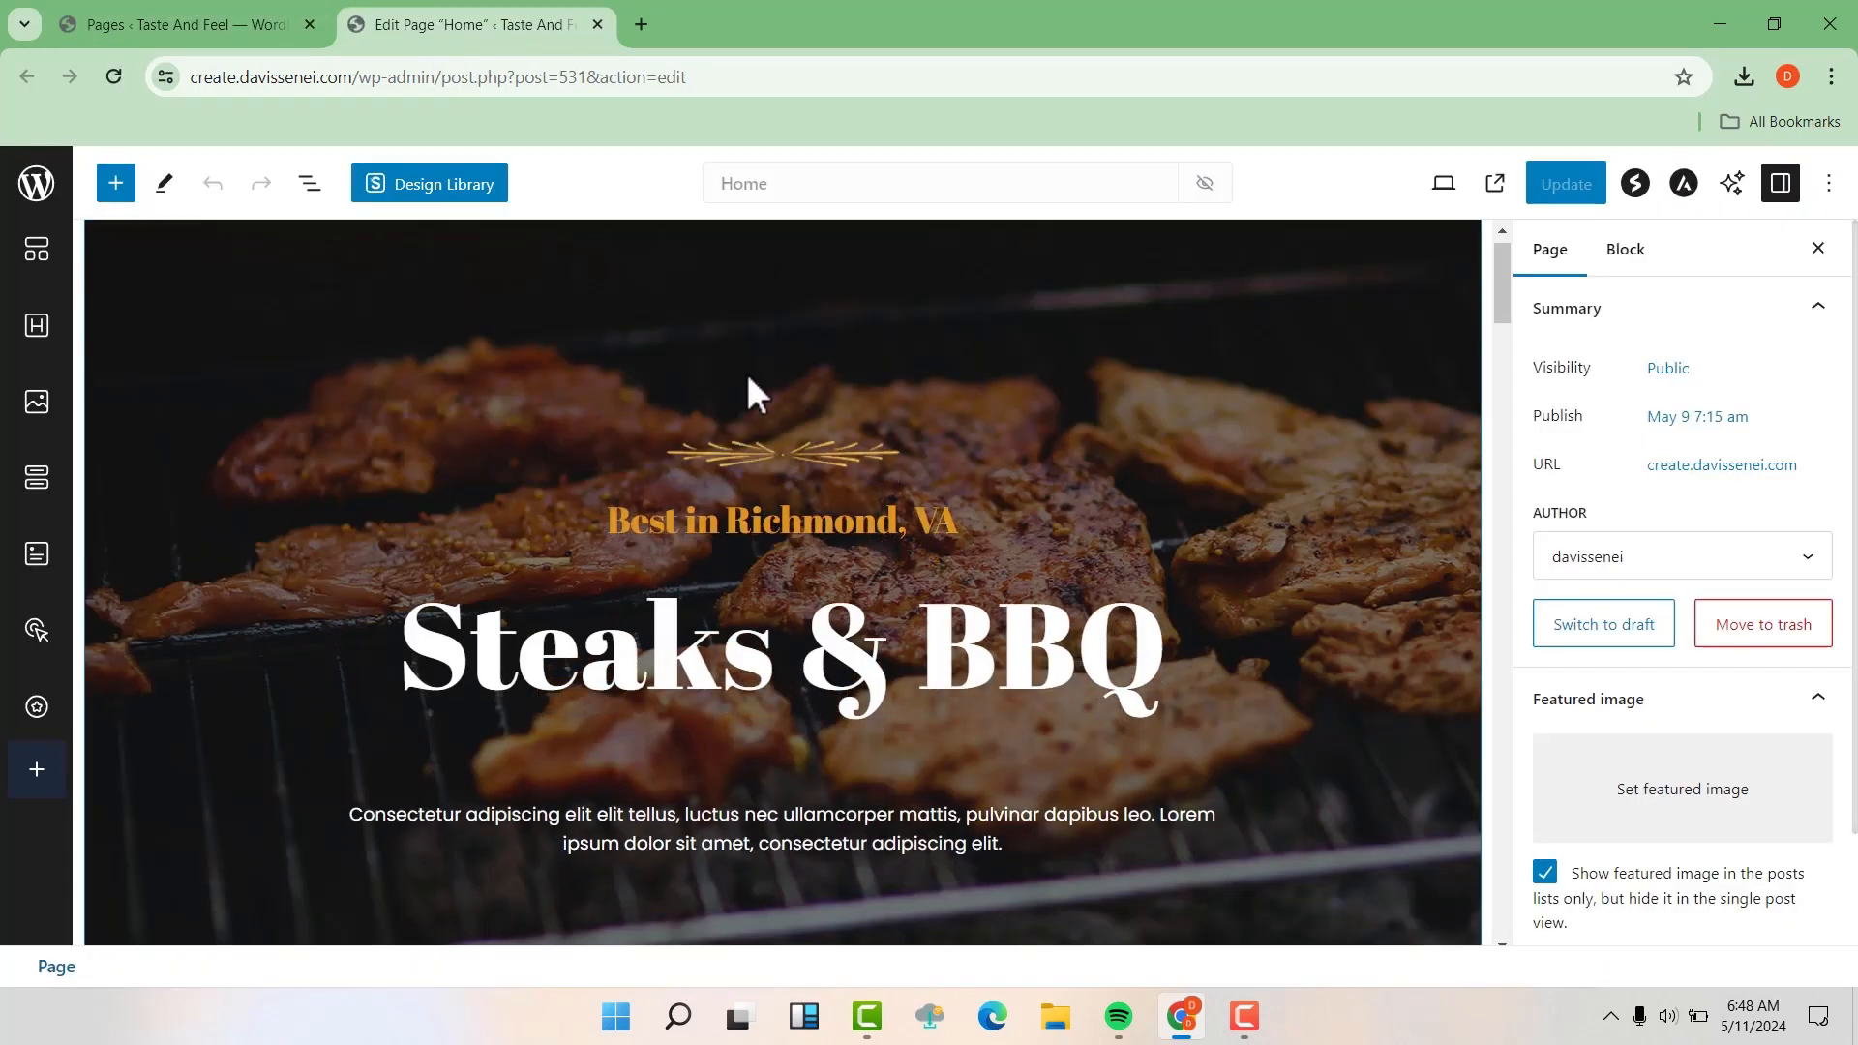
pyautogui.scroll(-8, 747, 375)
pyautogui.scroll(-4, 749, 375)
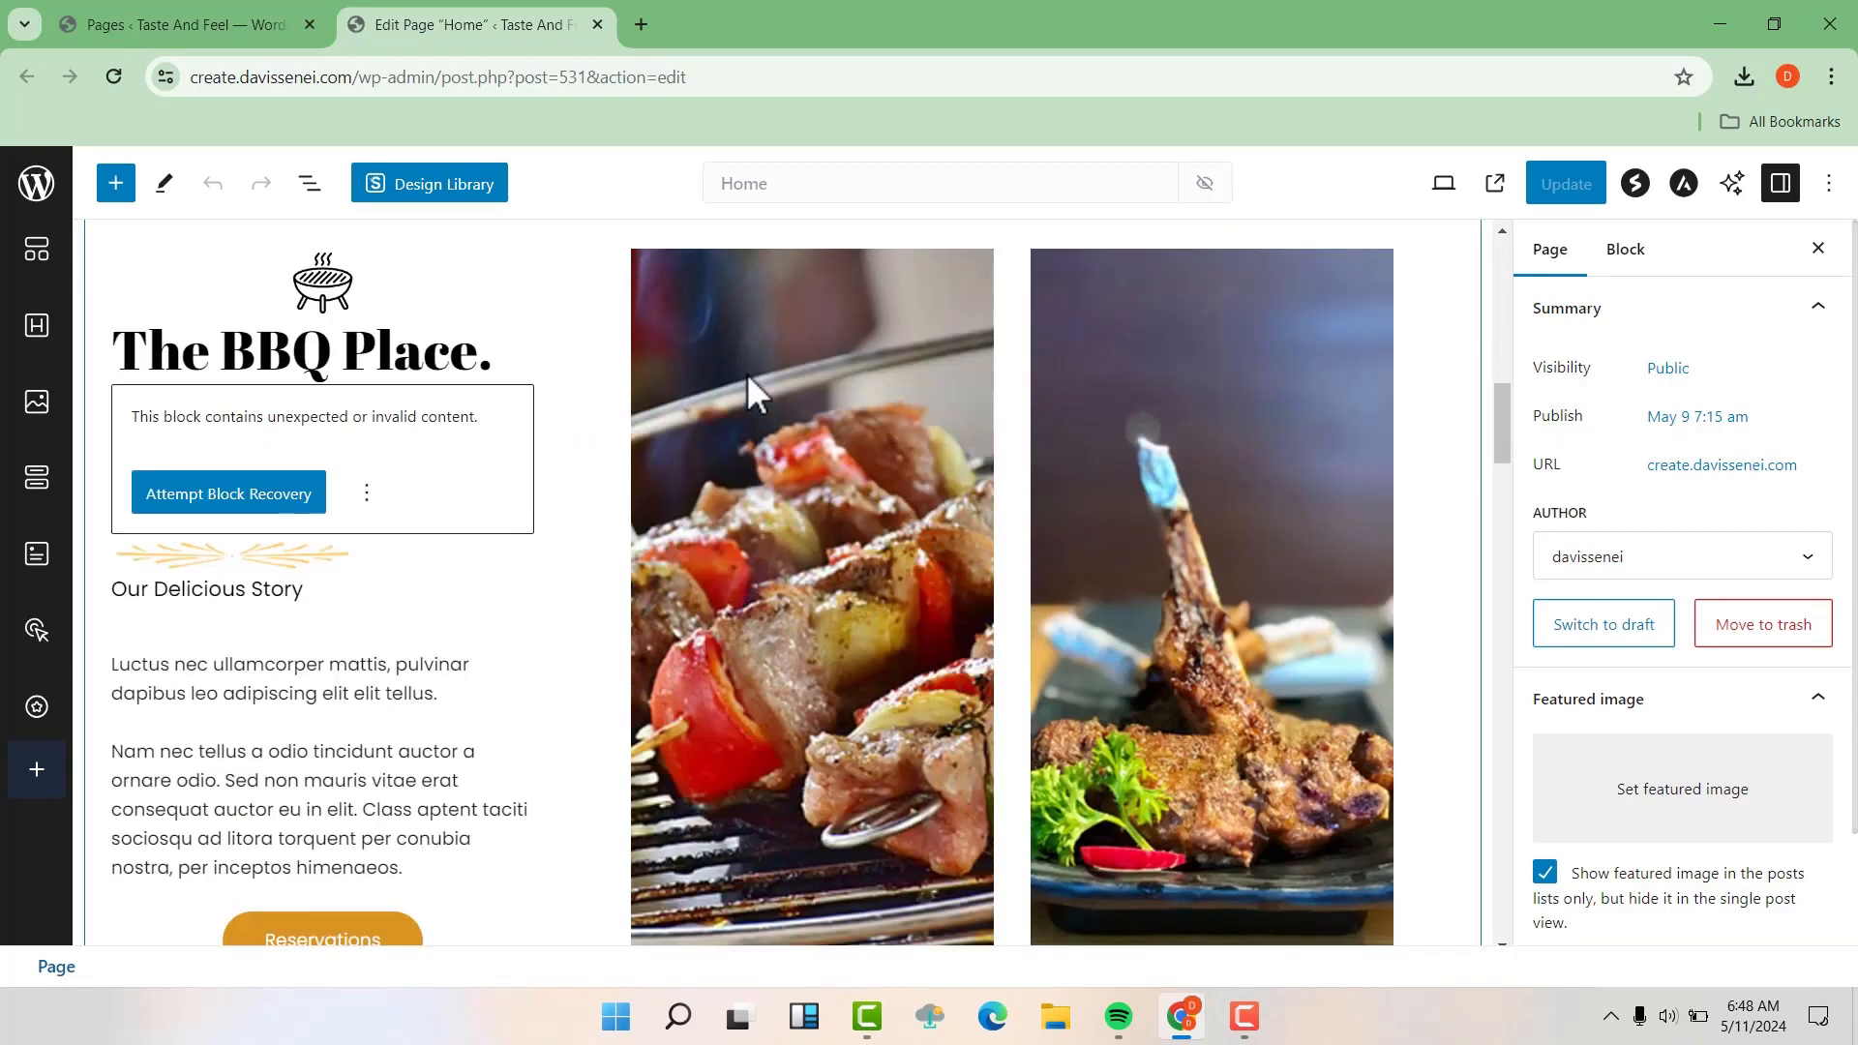
pyautogui.scroll(3, 749, 376)
pyautogui.scroll(8, 749, 379)
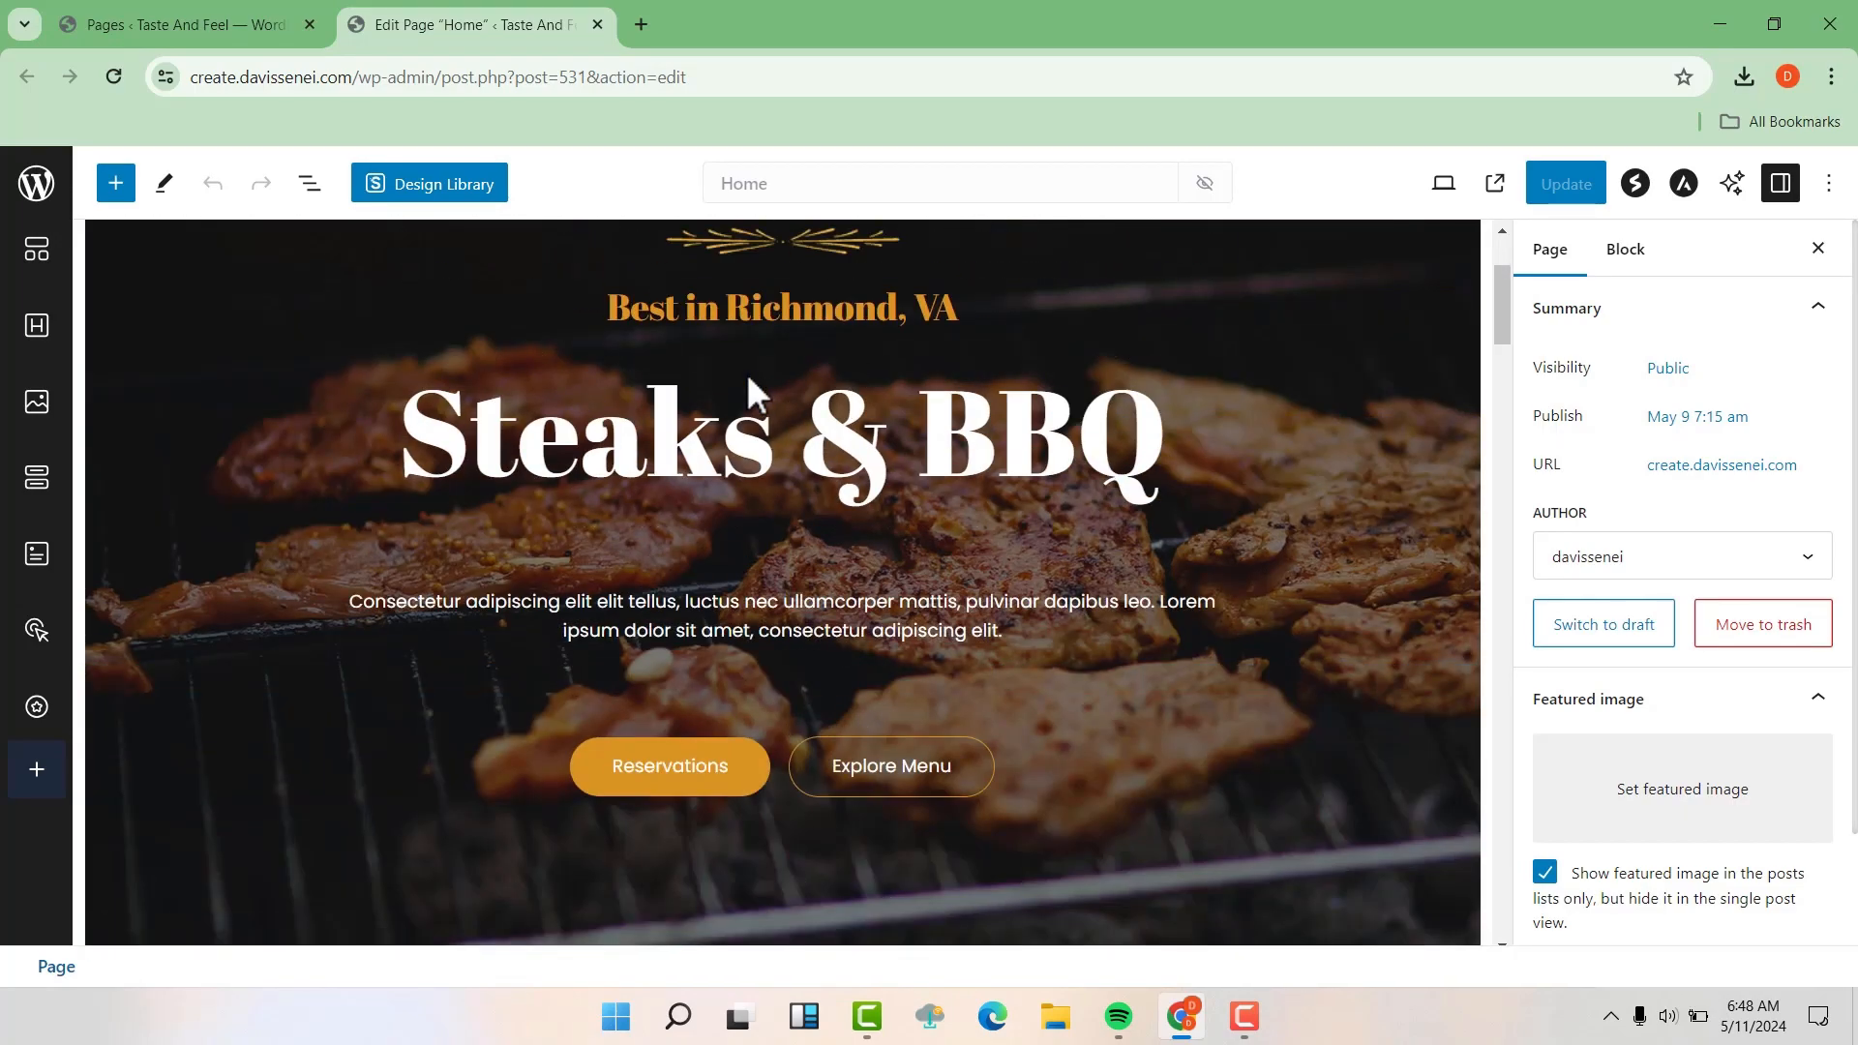
# Change the hero section's main heading to "Steaks & Pizza"
pyautogui.scroll(-2, 753, 392)
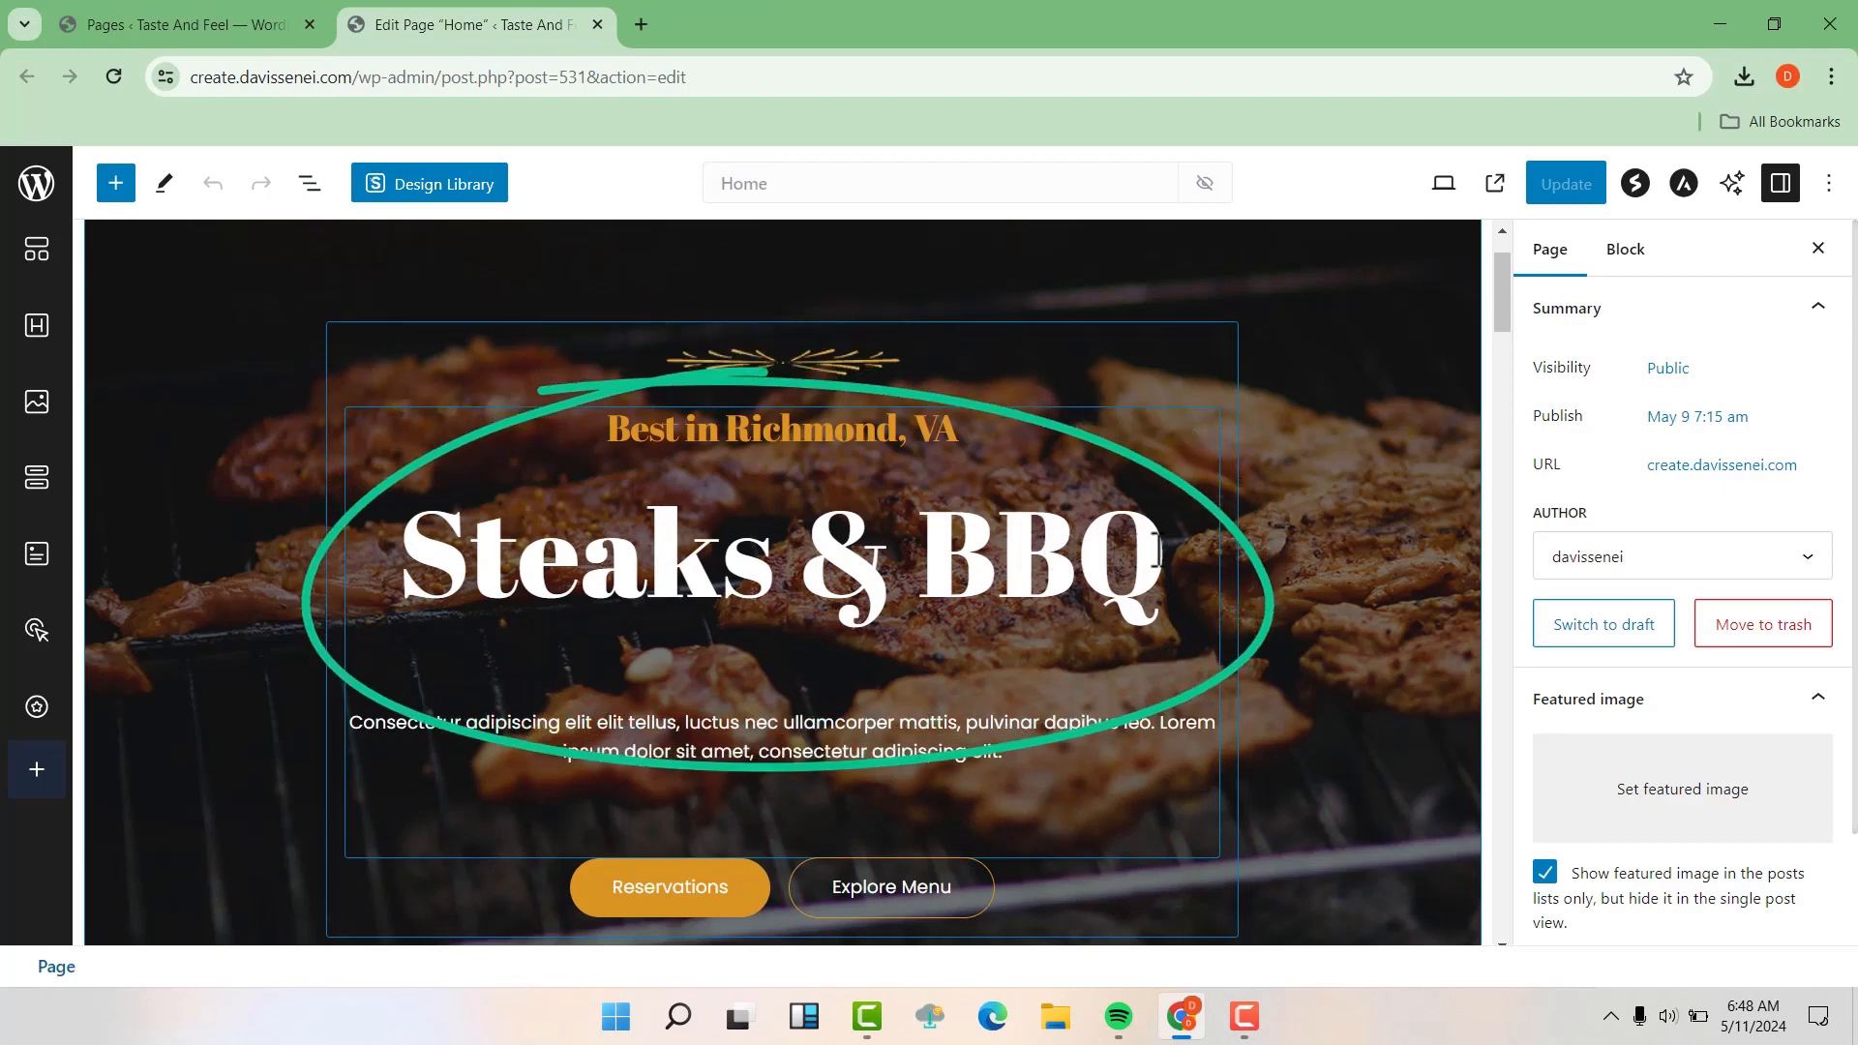
pyautogui.click(1156, 550)
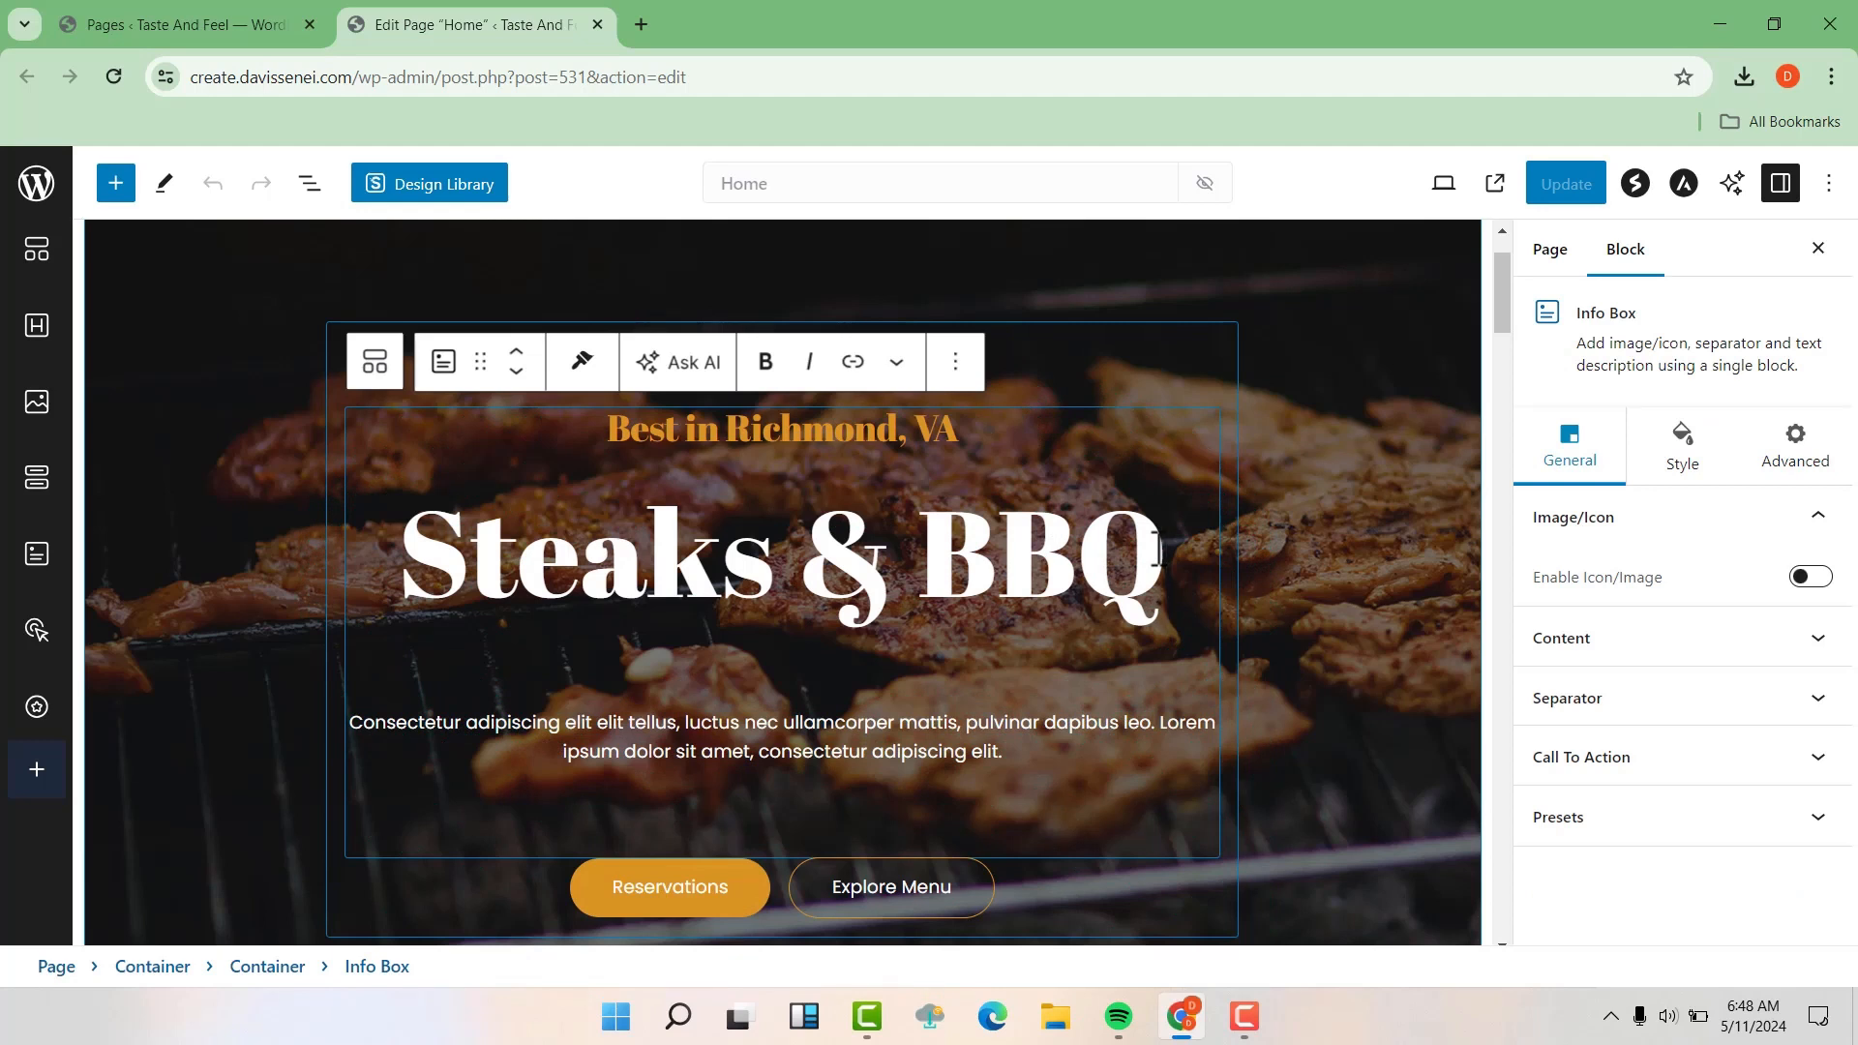
pyautogui.press('BackSpace')
pyautogui.press('BackSpace')
pyautogui.press('BackSpace')
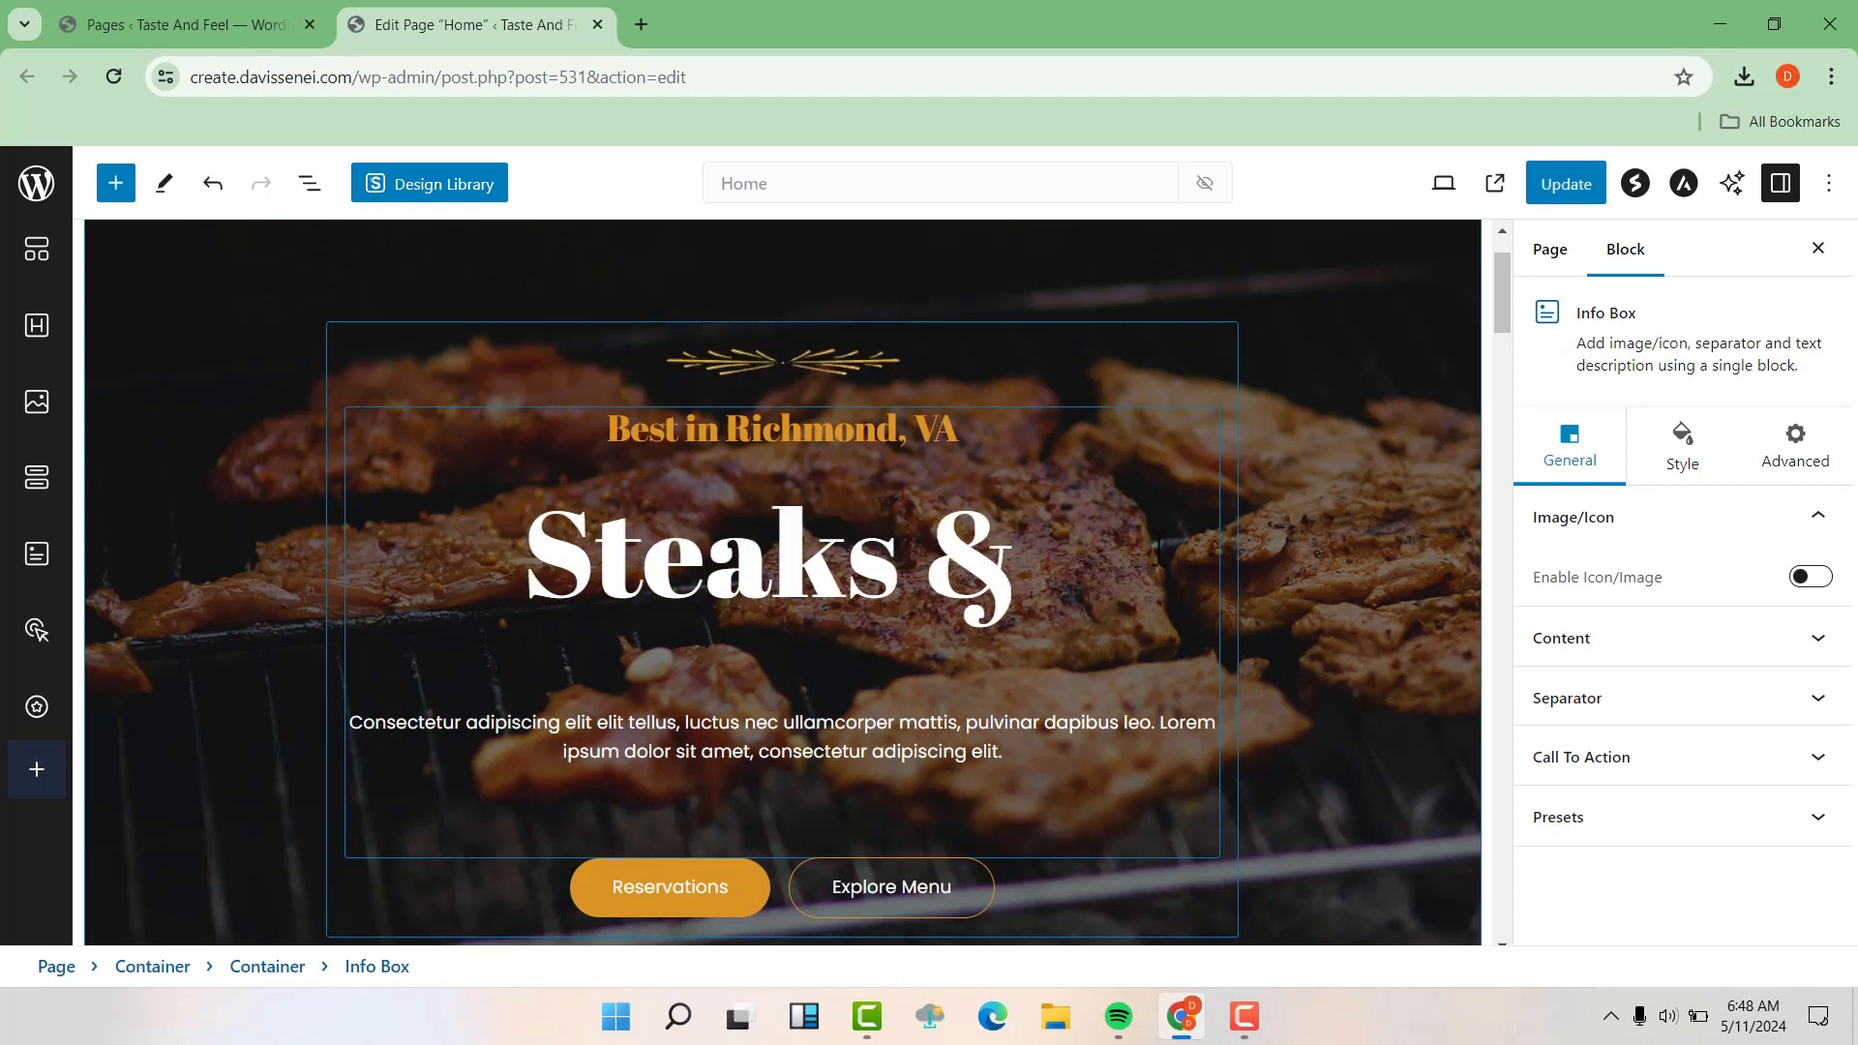
pyautogui.write('P')
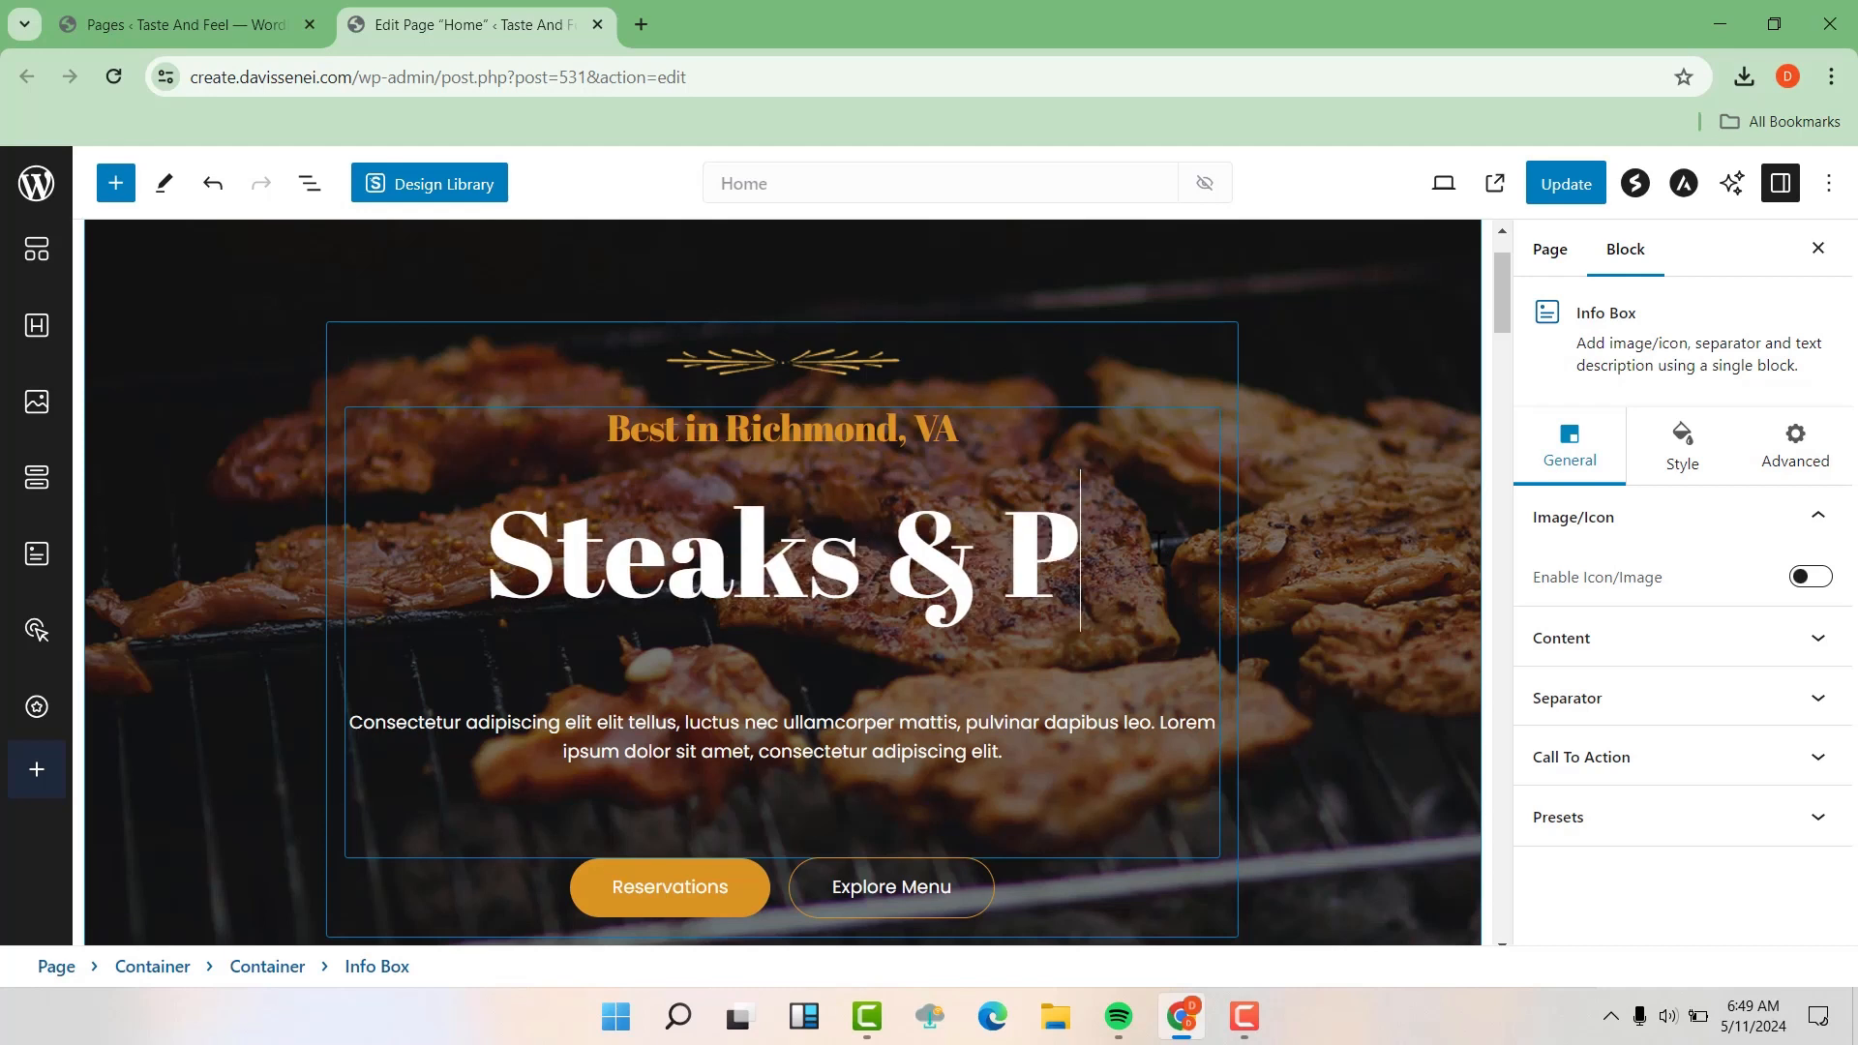
pyautogui.write('iza')
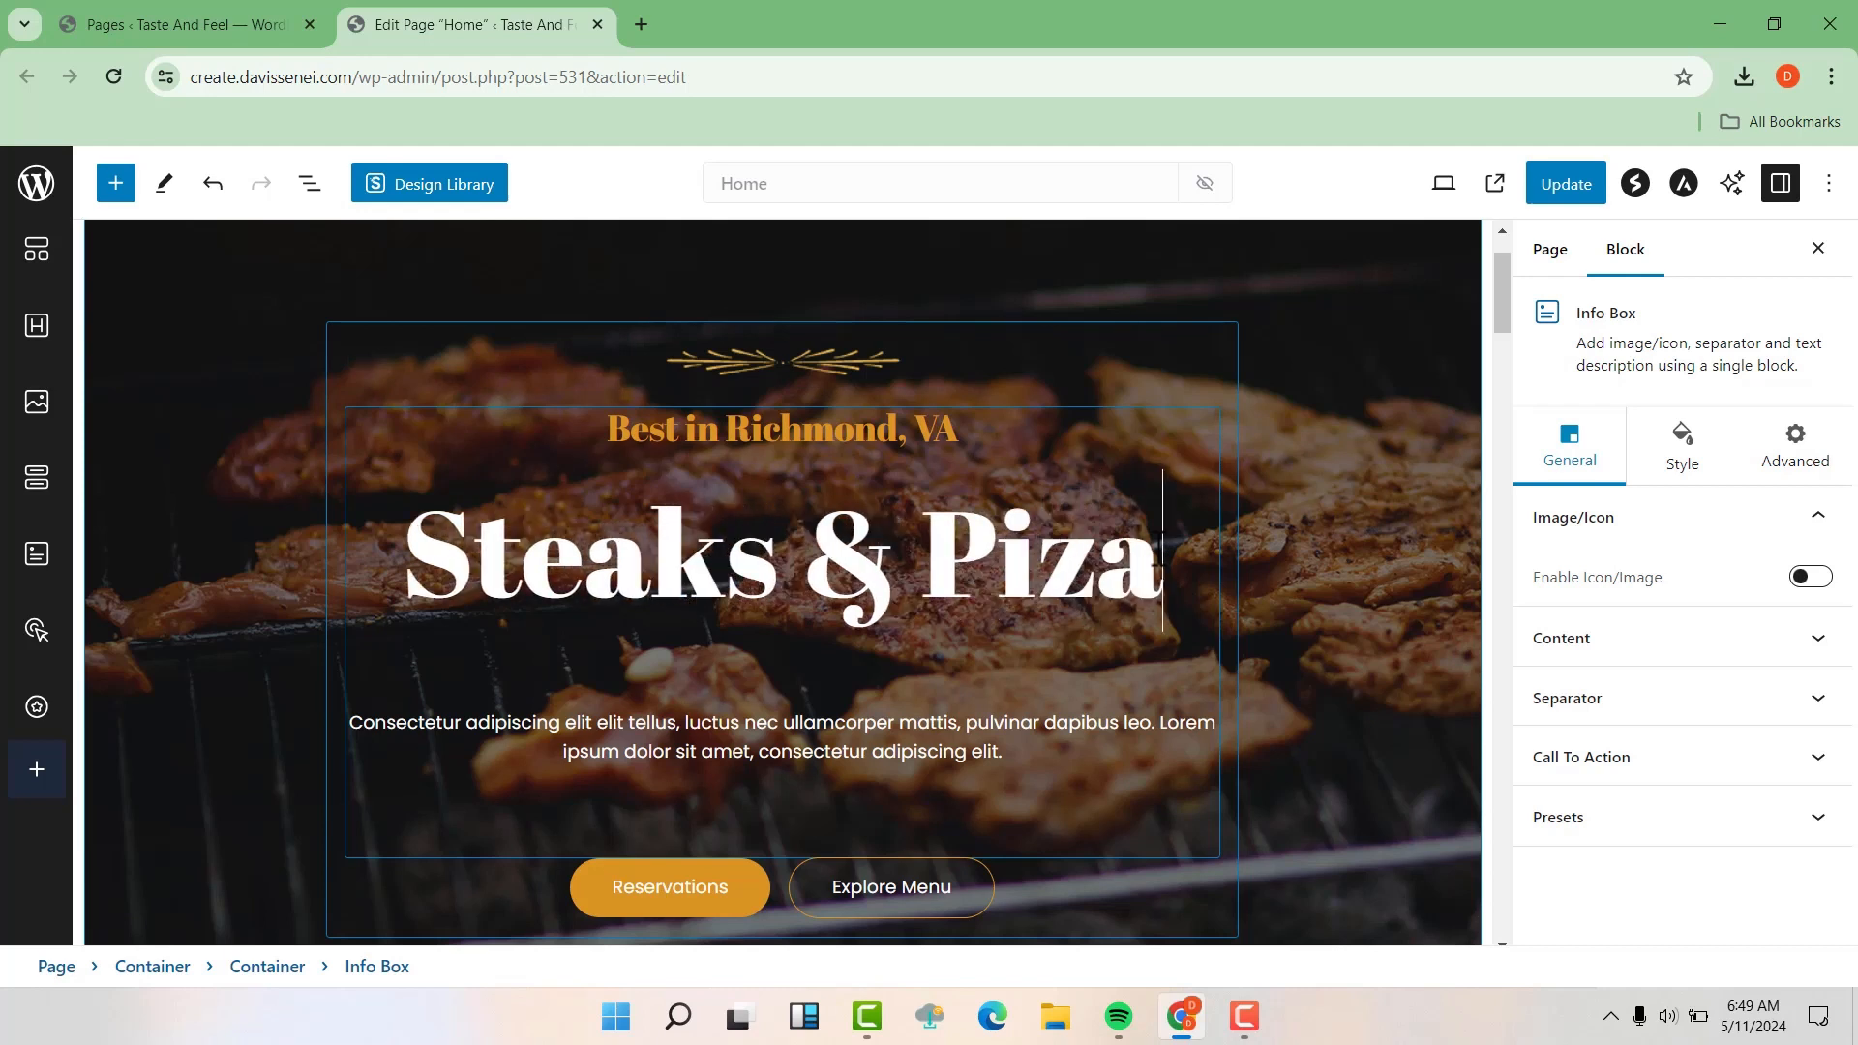
pyautogui.press('BackSpace')
pyautogui.write('za')
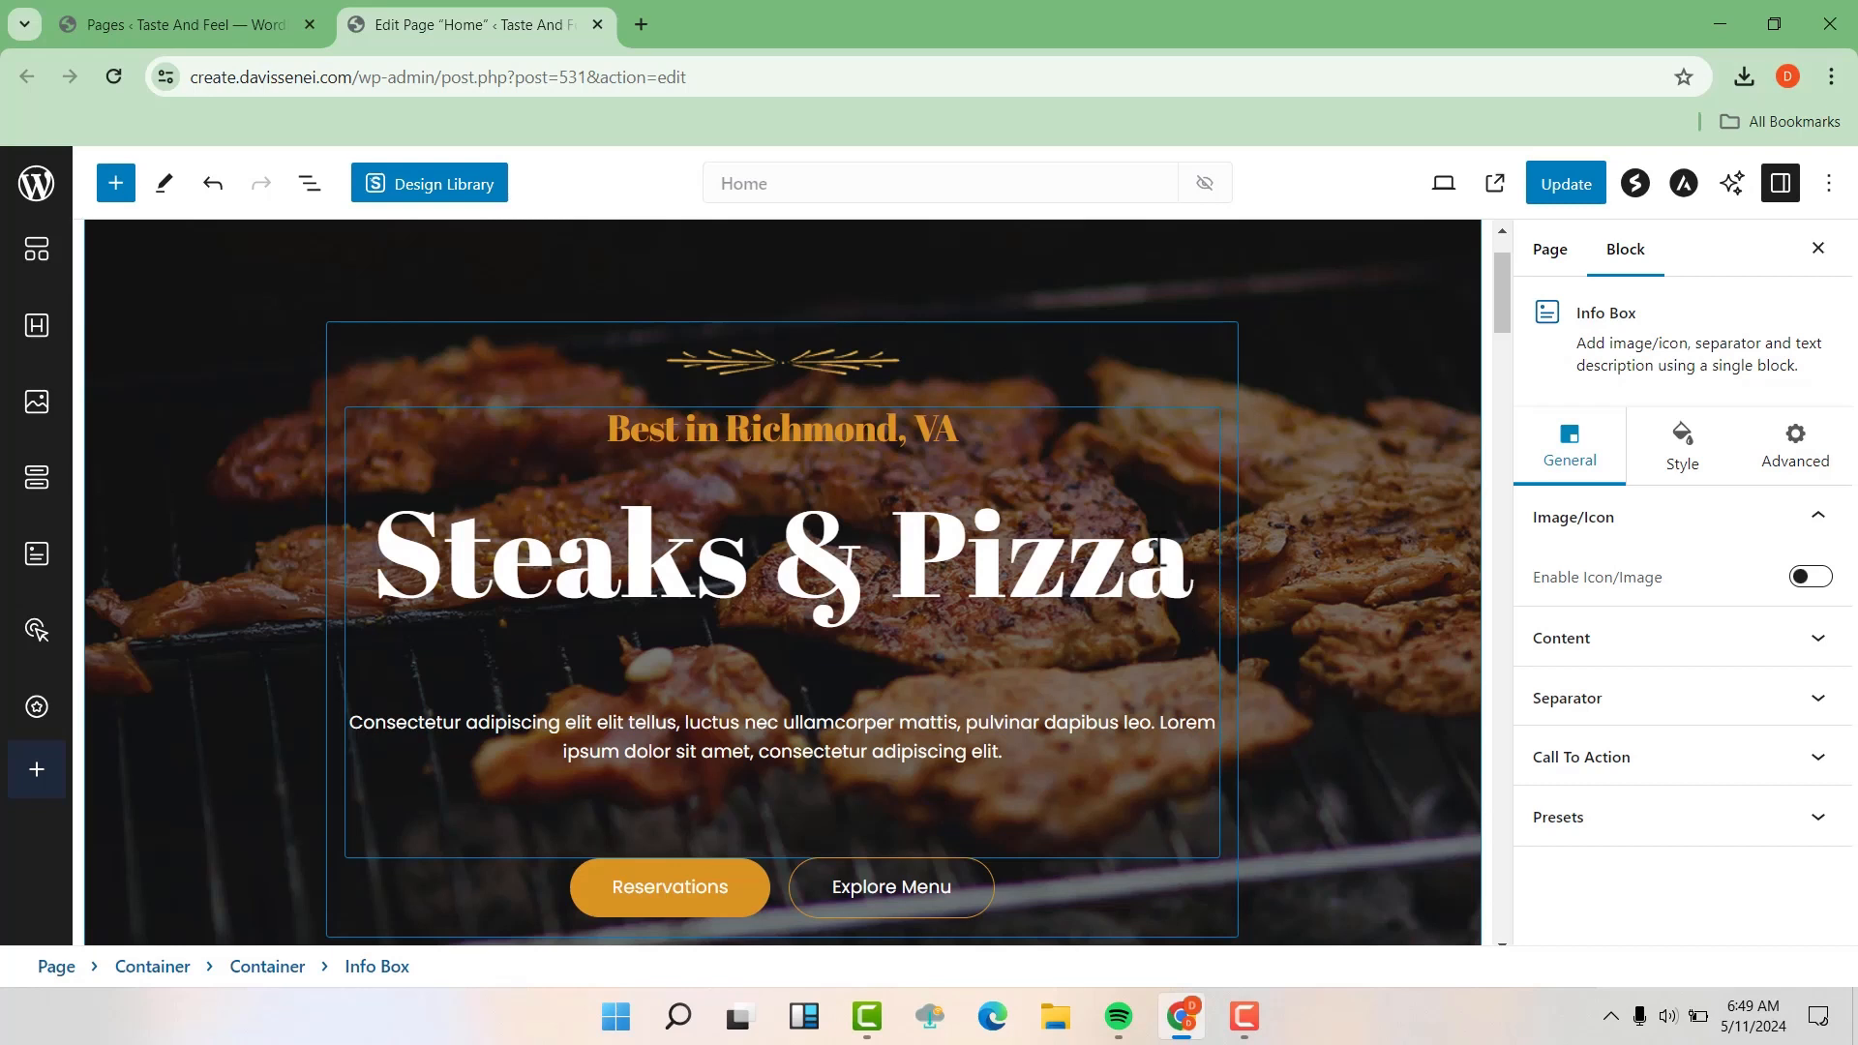
# Change the hero's small heading above the title to "Best in Richmond, New York"
pyautogui.click(956, 429)
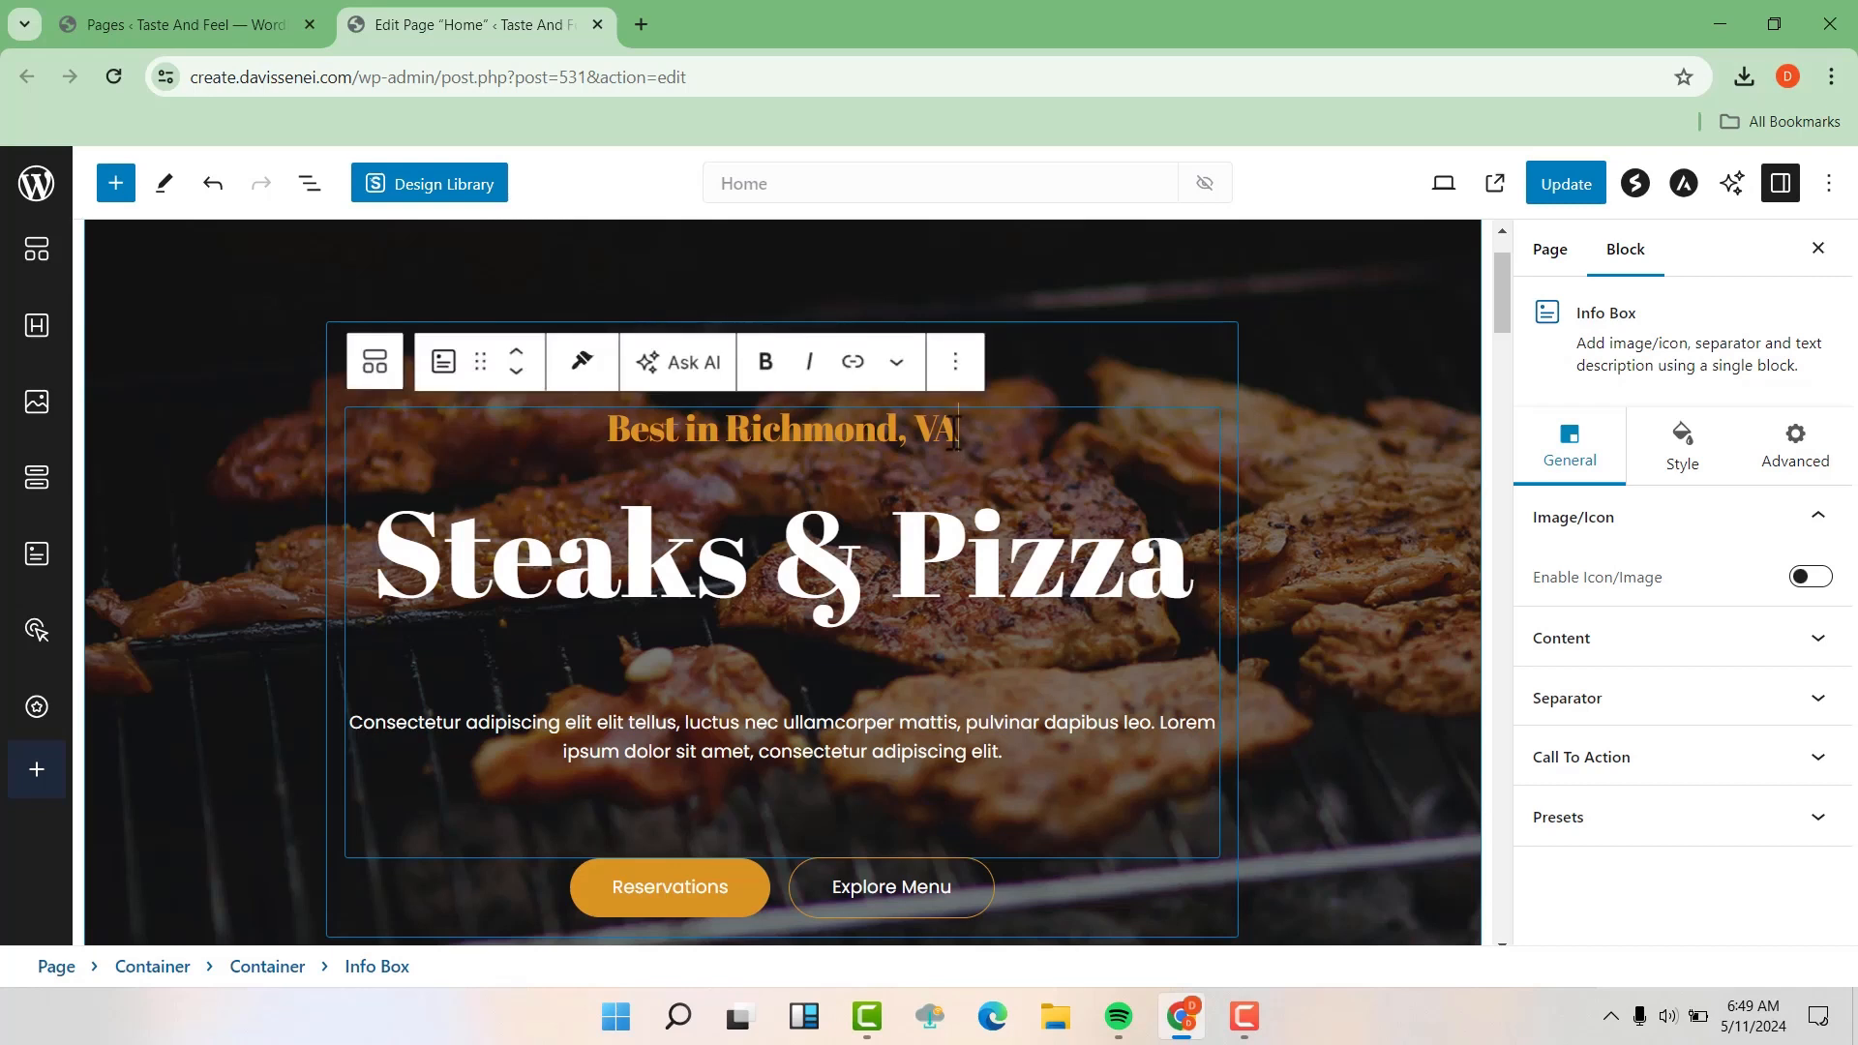
pyautogui.press('BackSpace')
pyautogui.press('BackSpace')
pyautogui.write('Ney')
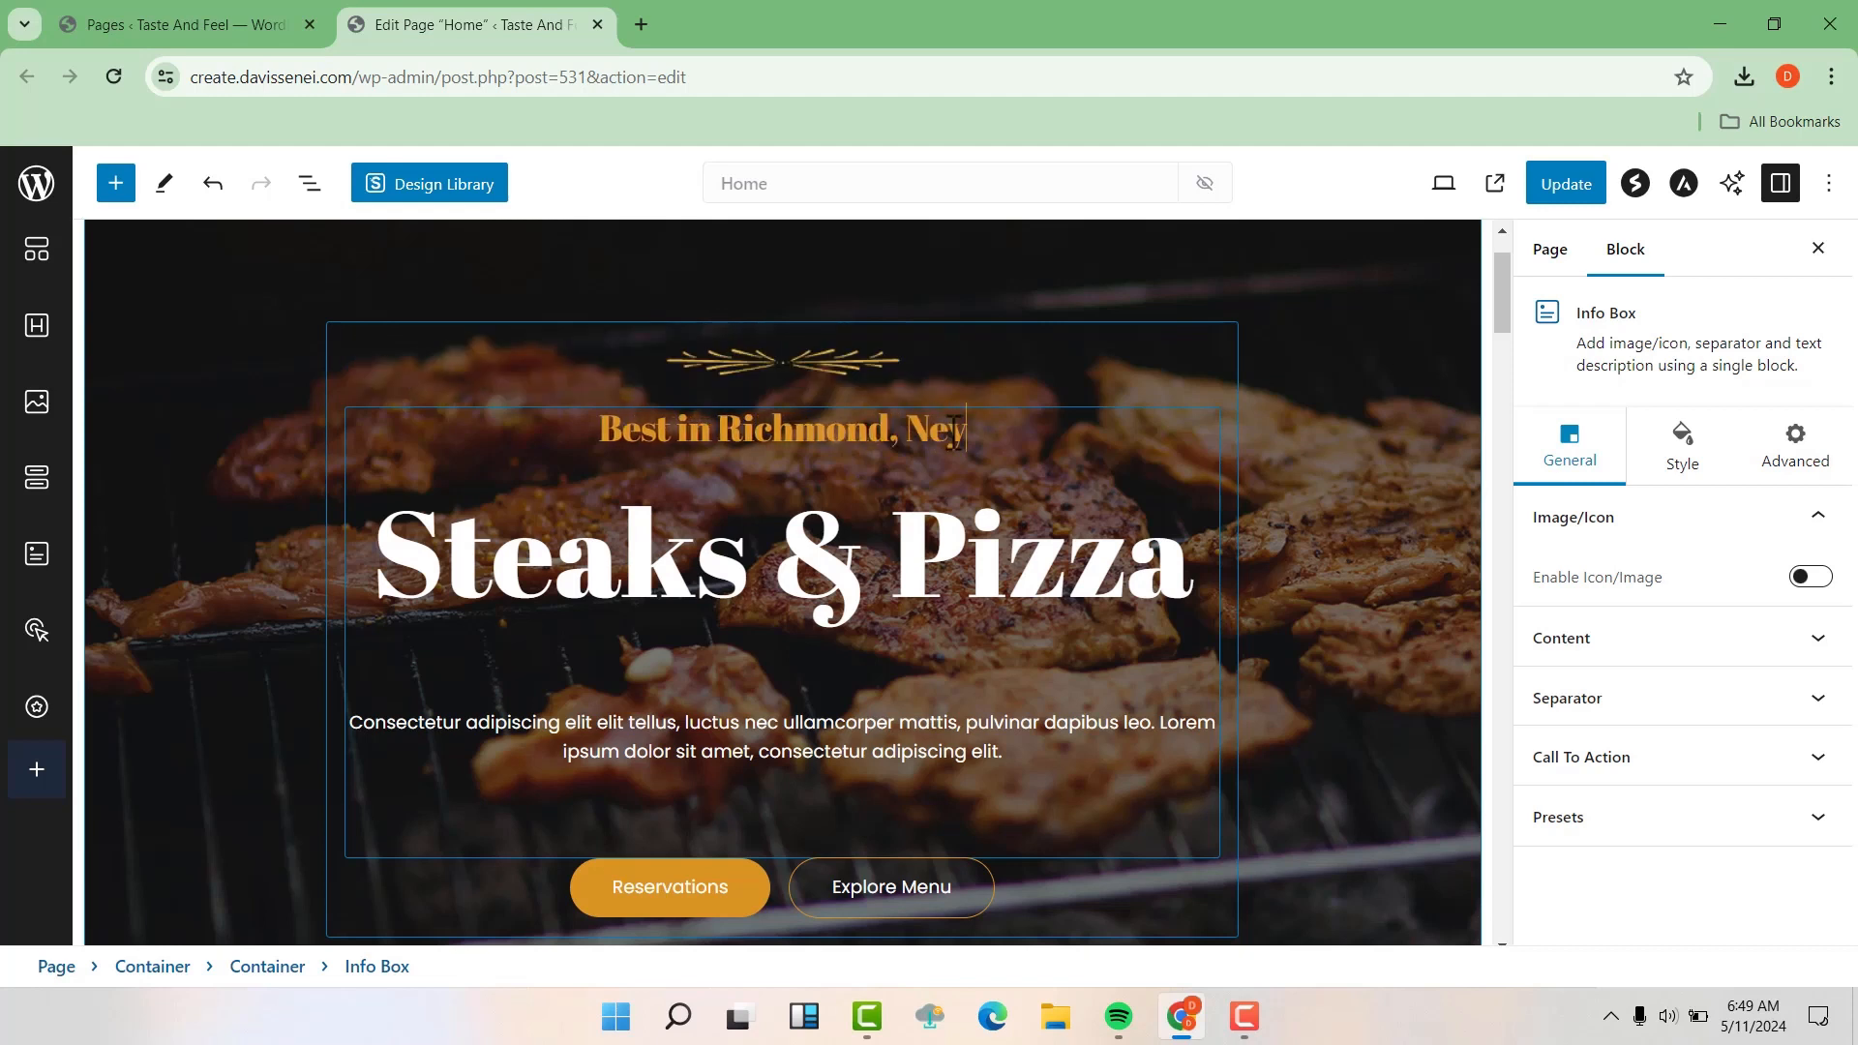
pyautogui.press('BackSpace')
pyautogui.write('w')
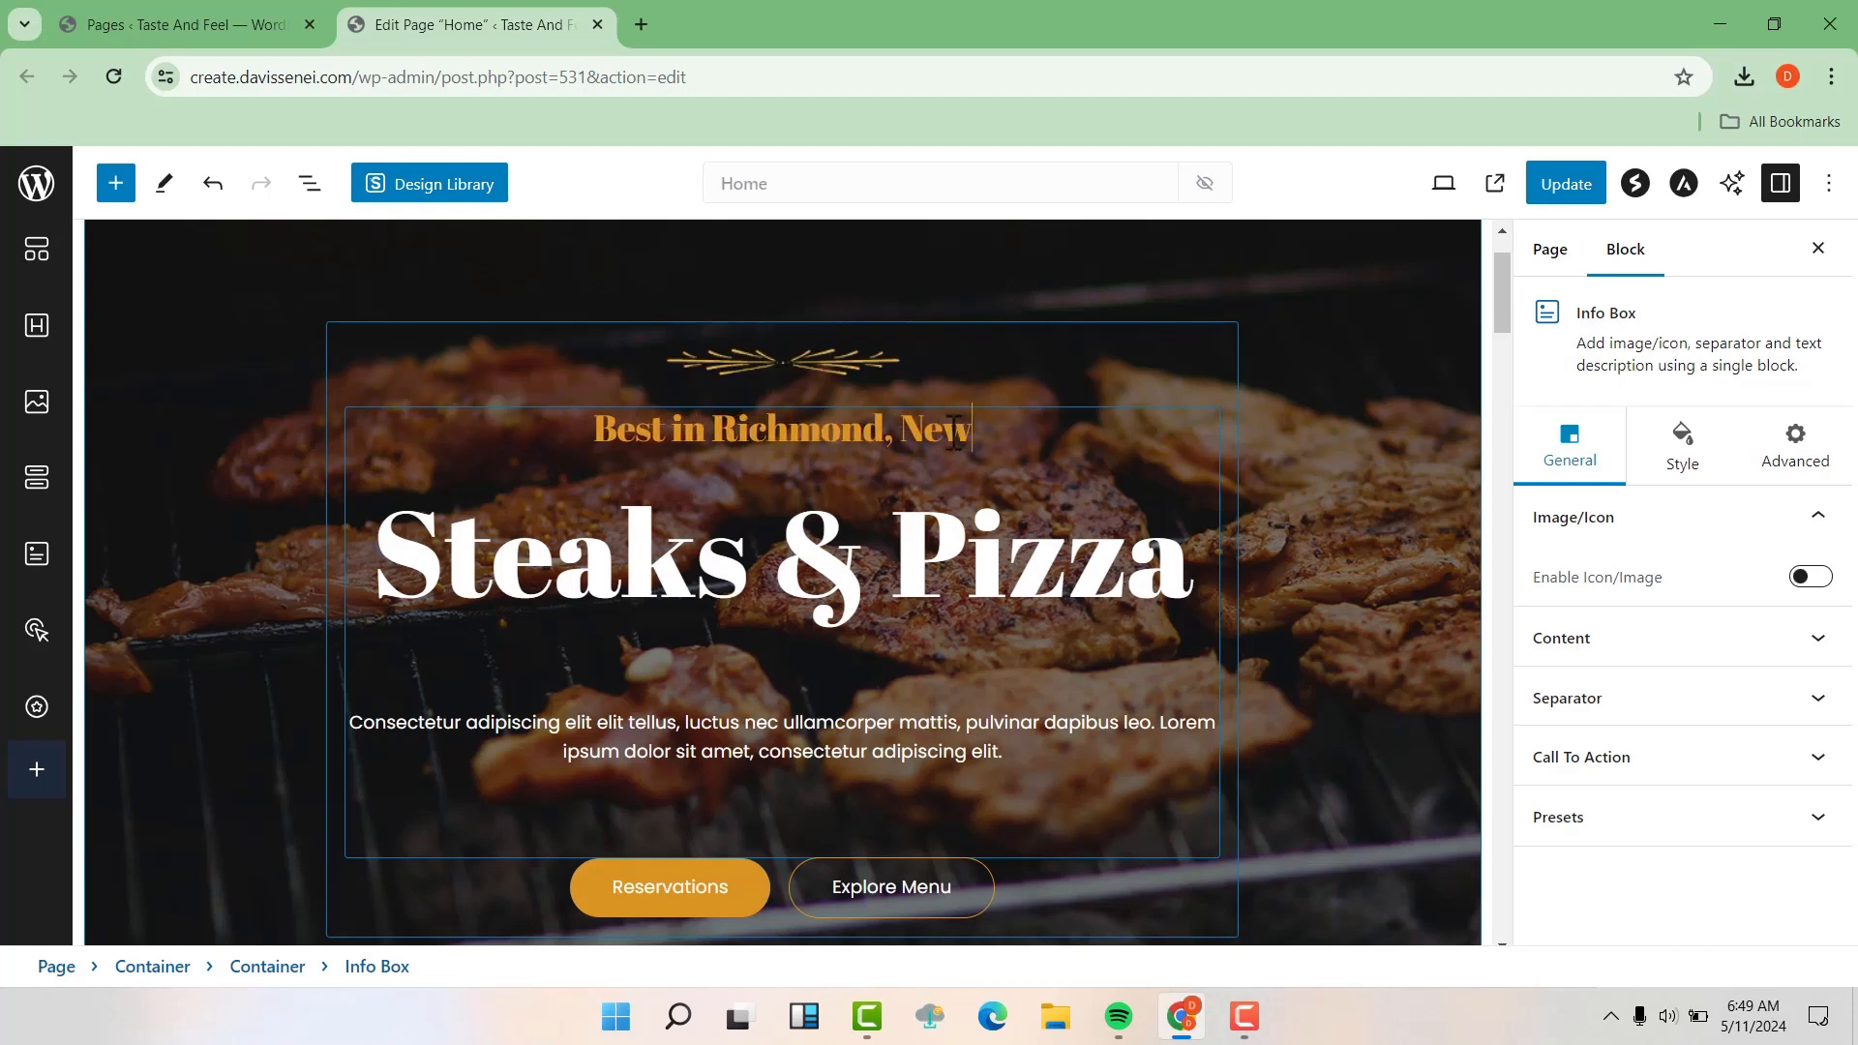
pyautogui.write(' York')
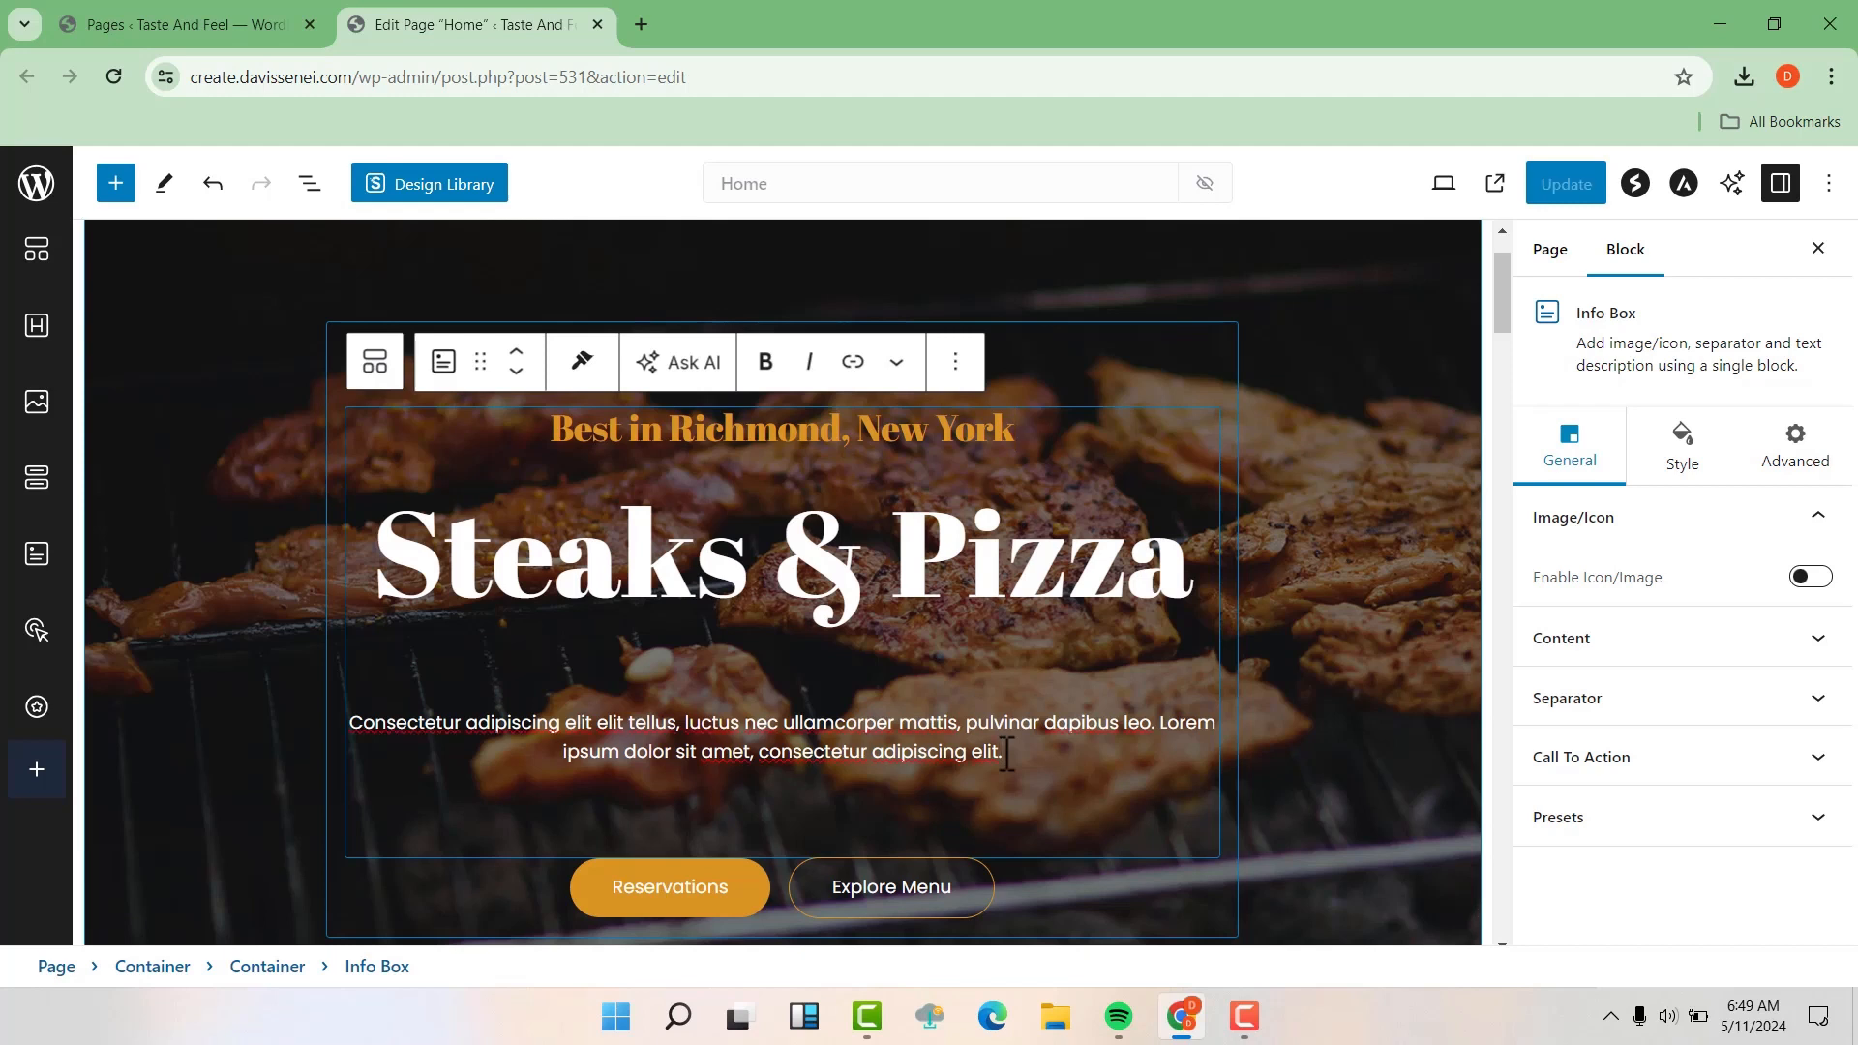
# Replace the hero's placeholder description with "Best In New York Try Us Today and You wont be disappointed", correcting the misspelled last word
pyautogui.press('BackSpace')
pyautogui.press('BackSpace')
pyautogui.press('BackSpace')
pyautogui.press('BackSpace')
pyautogui.press('BackSpace')
pyautogui.press('BackSpace')
pyautogui.press('BackSpace')
pyautogui.press('BackSpace')
pyautogui.press('BackSpace')
pyautogui.press('BackSpace')
pyautogui.press('BackSpace')
pyautogui.press('BackSpace')
pyautogui.press('BackSpace')
pyautogui.press('BackSpace')
pyautogui.press('BackSpace')
pyautogui.press('BackSpace')
pyautogui.press('BackSpace')
pyautogui.press('BackSpace')
pyautogui.press('BackSpace')
pyautogui.press('BackSpace')
pyautogui.press('BackSpace')
pyautogui.press('BackSpace')
pyautogui.press('BackSpace')
pyautogui.press('BackSpace')
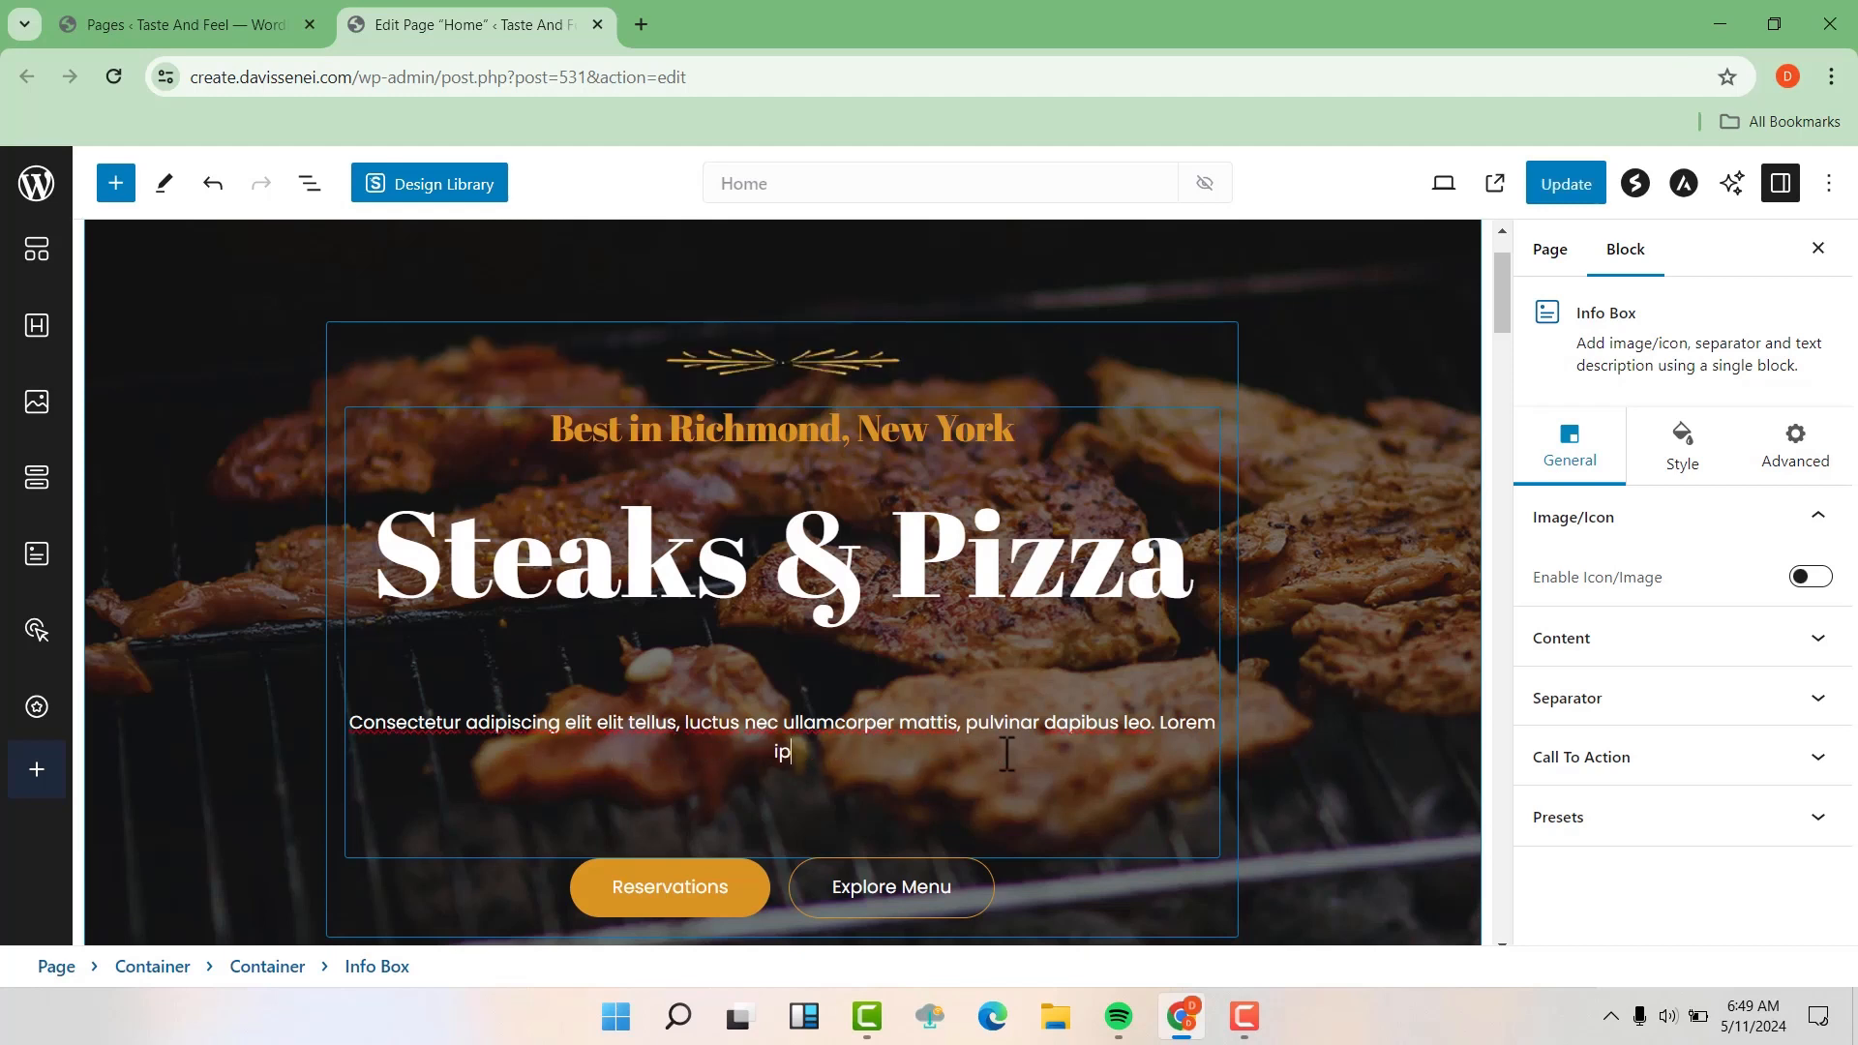
pyautogui.press('BackSpace')
pyautogui.press('BackSpace')
pyautogui.press('BackSpace')
pyautogui.press('BackSpace')
pyautogui.press('BackSpace')
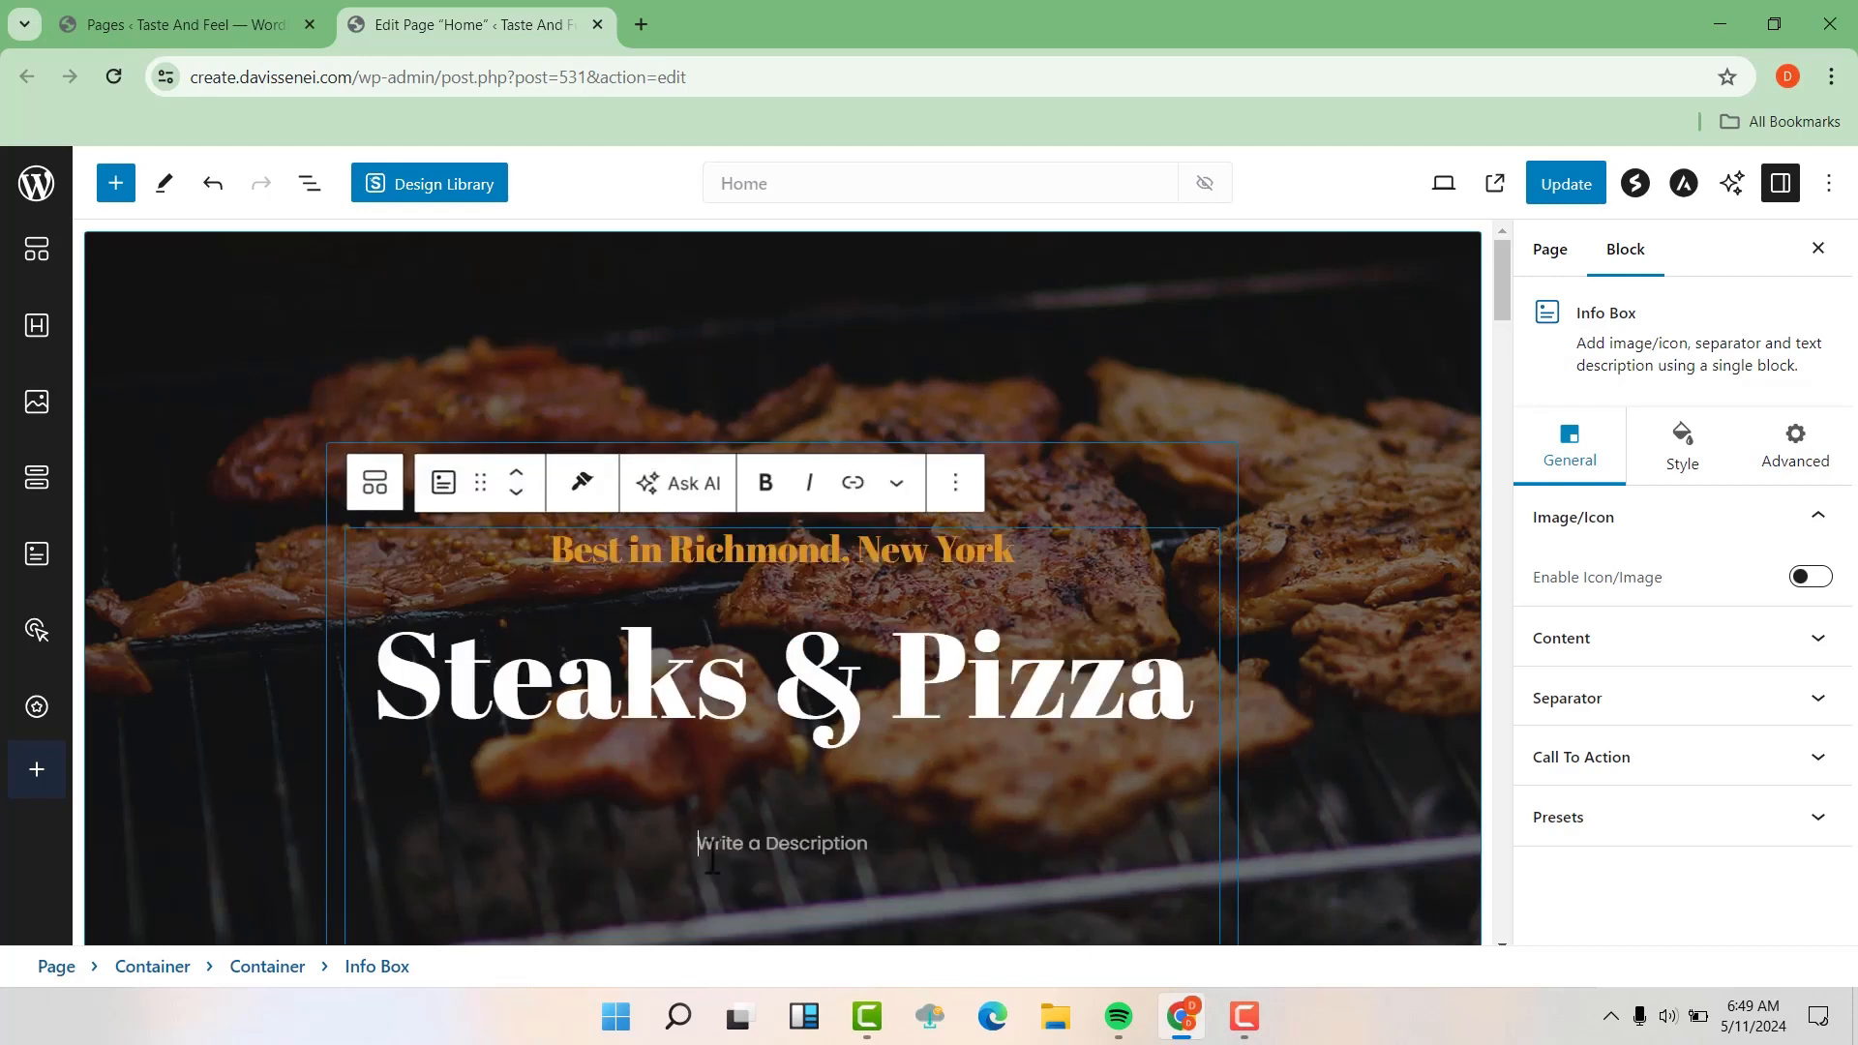
pyautogui.write('Best')
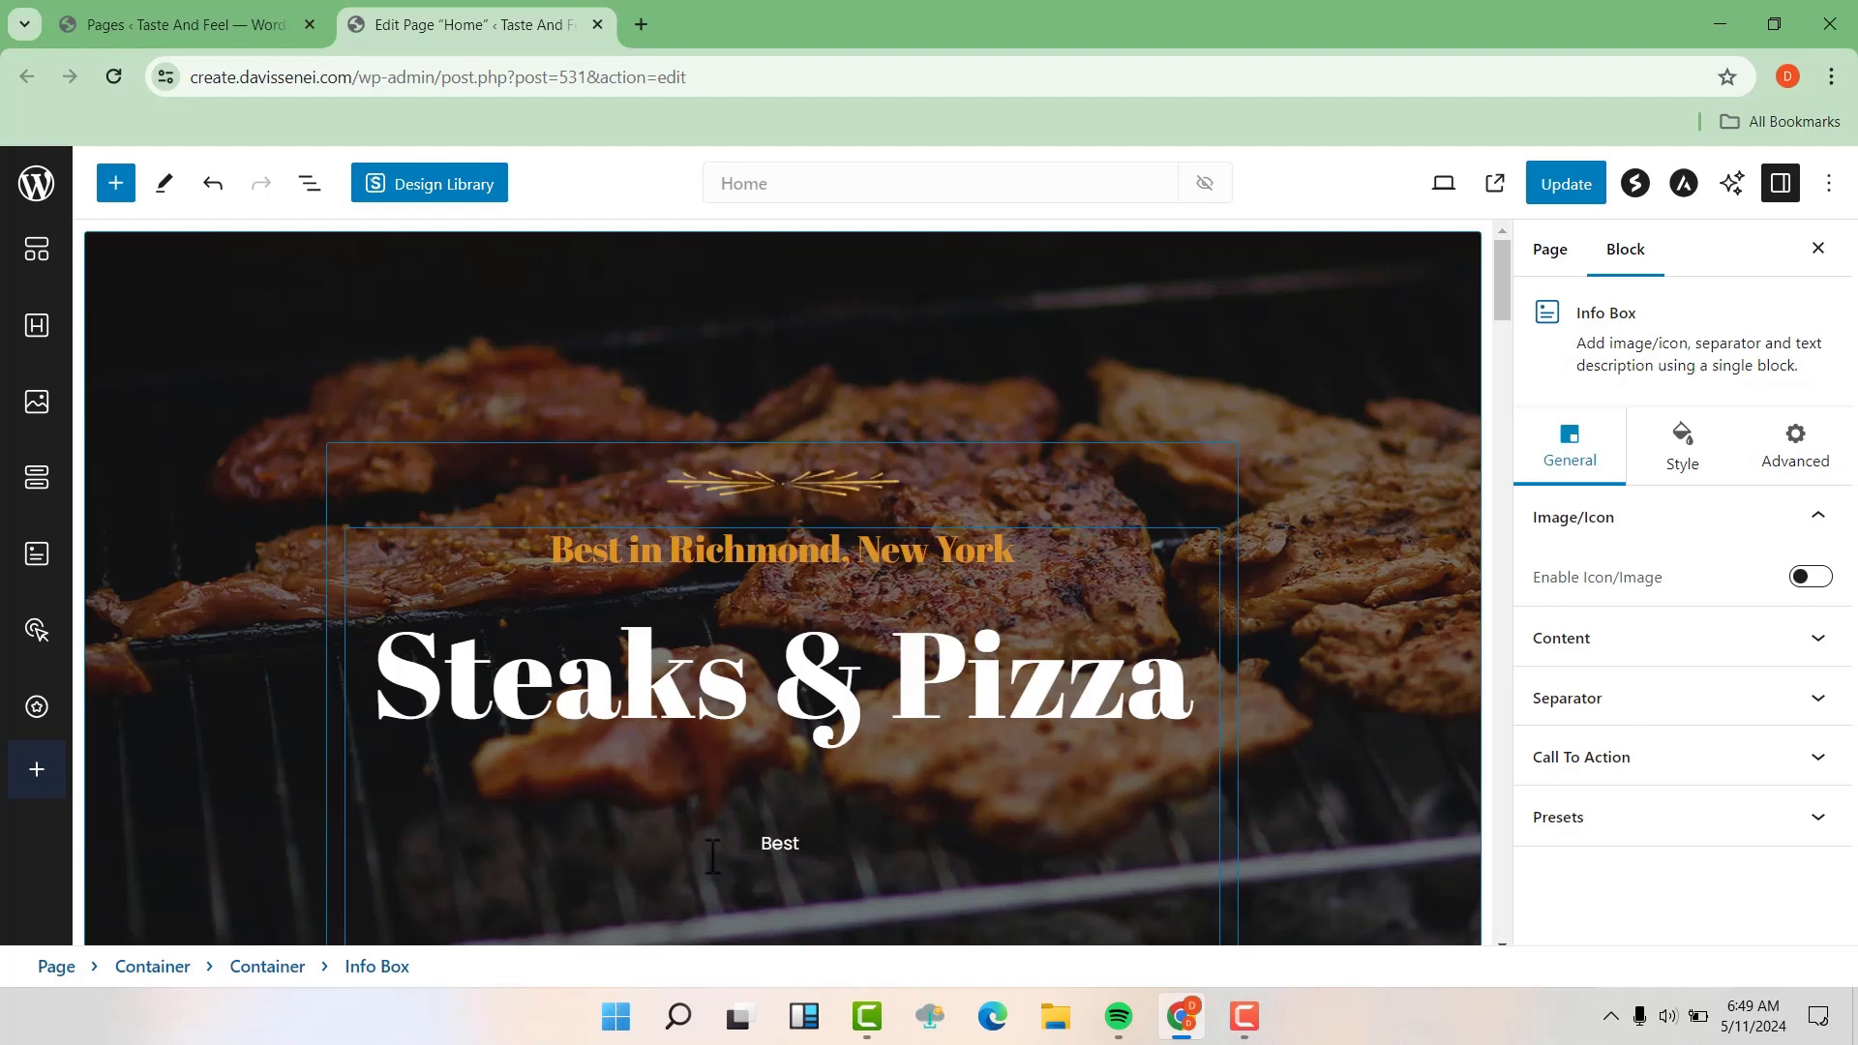
pyautogui.write(' In New York Try Us Today ')
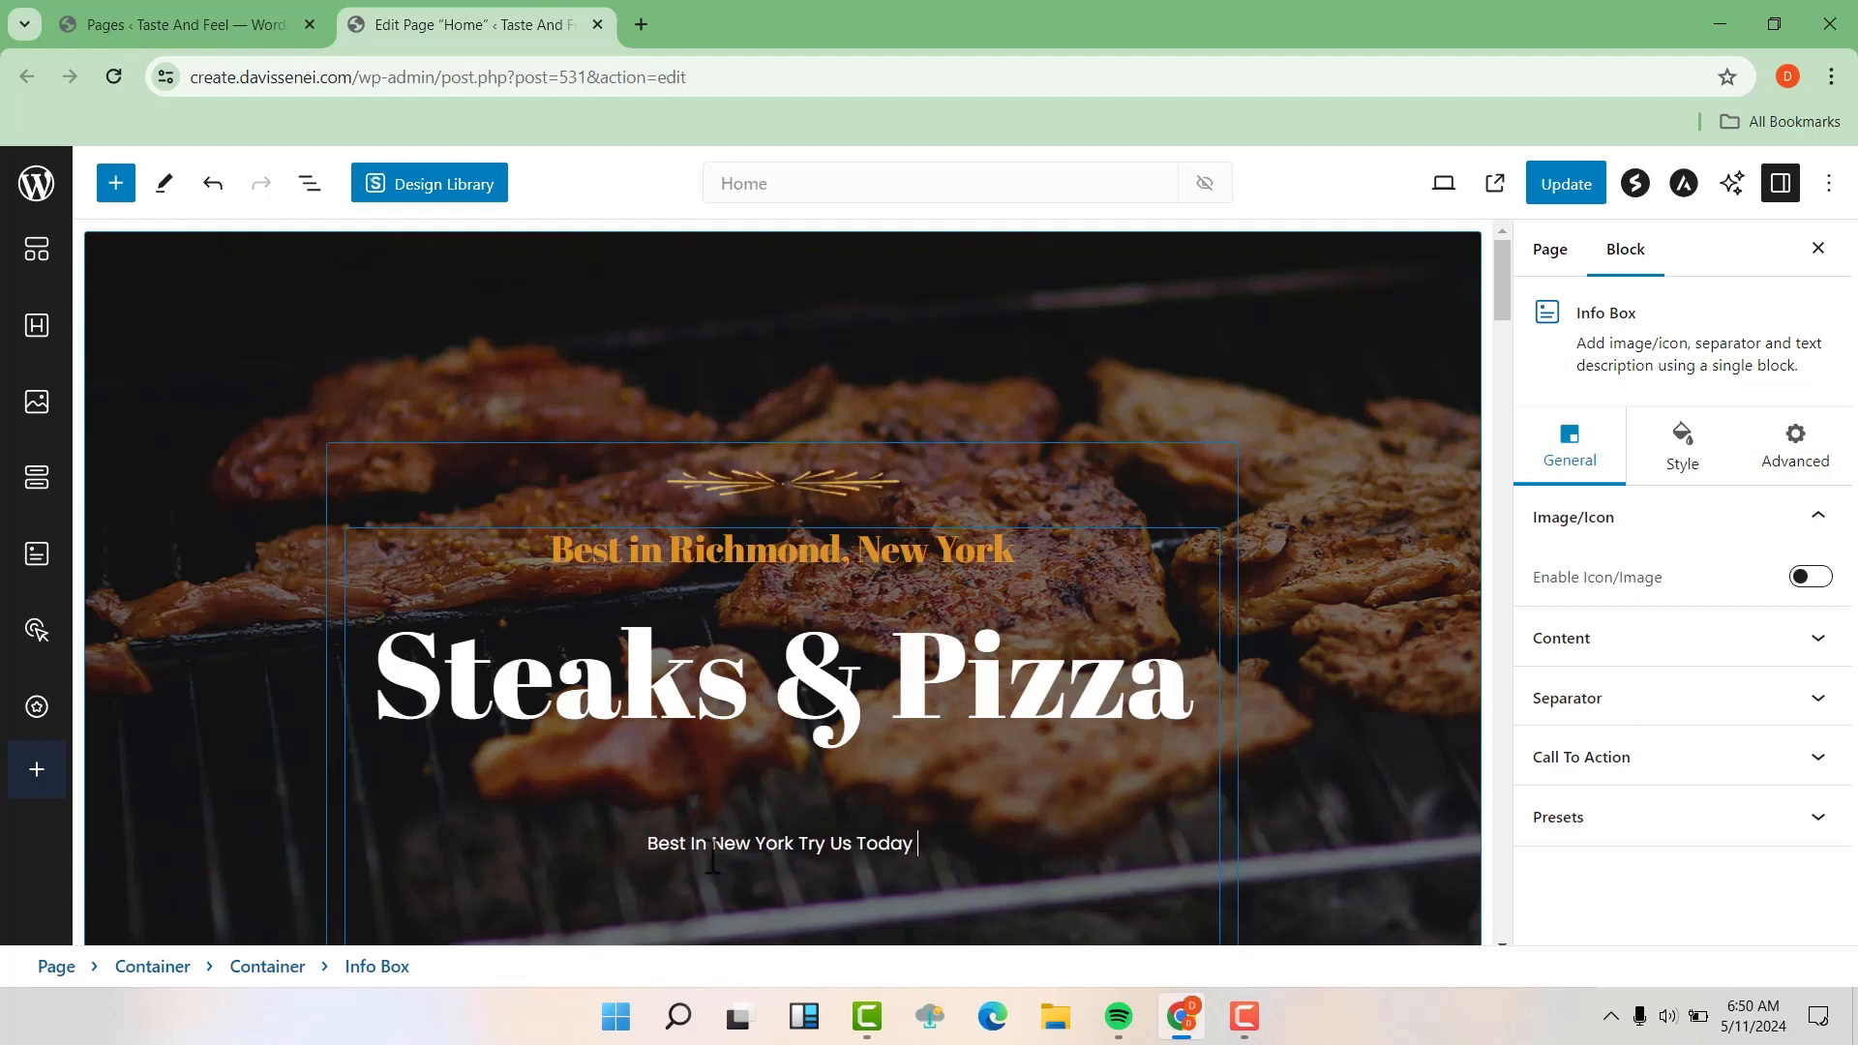
pyautogui.write('and You wont be dissapointend')
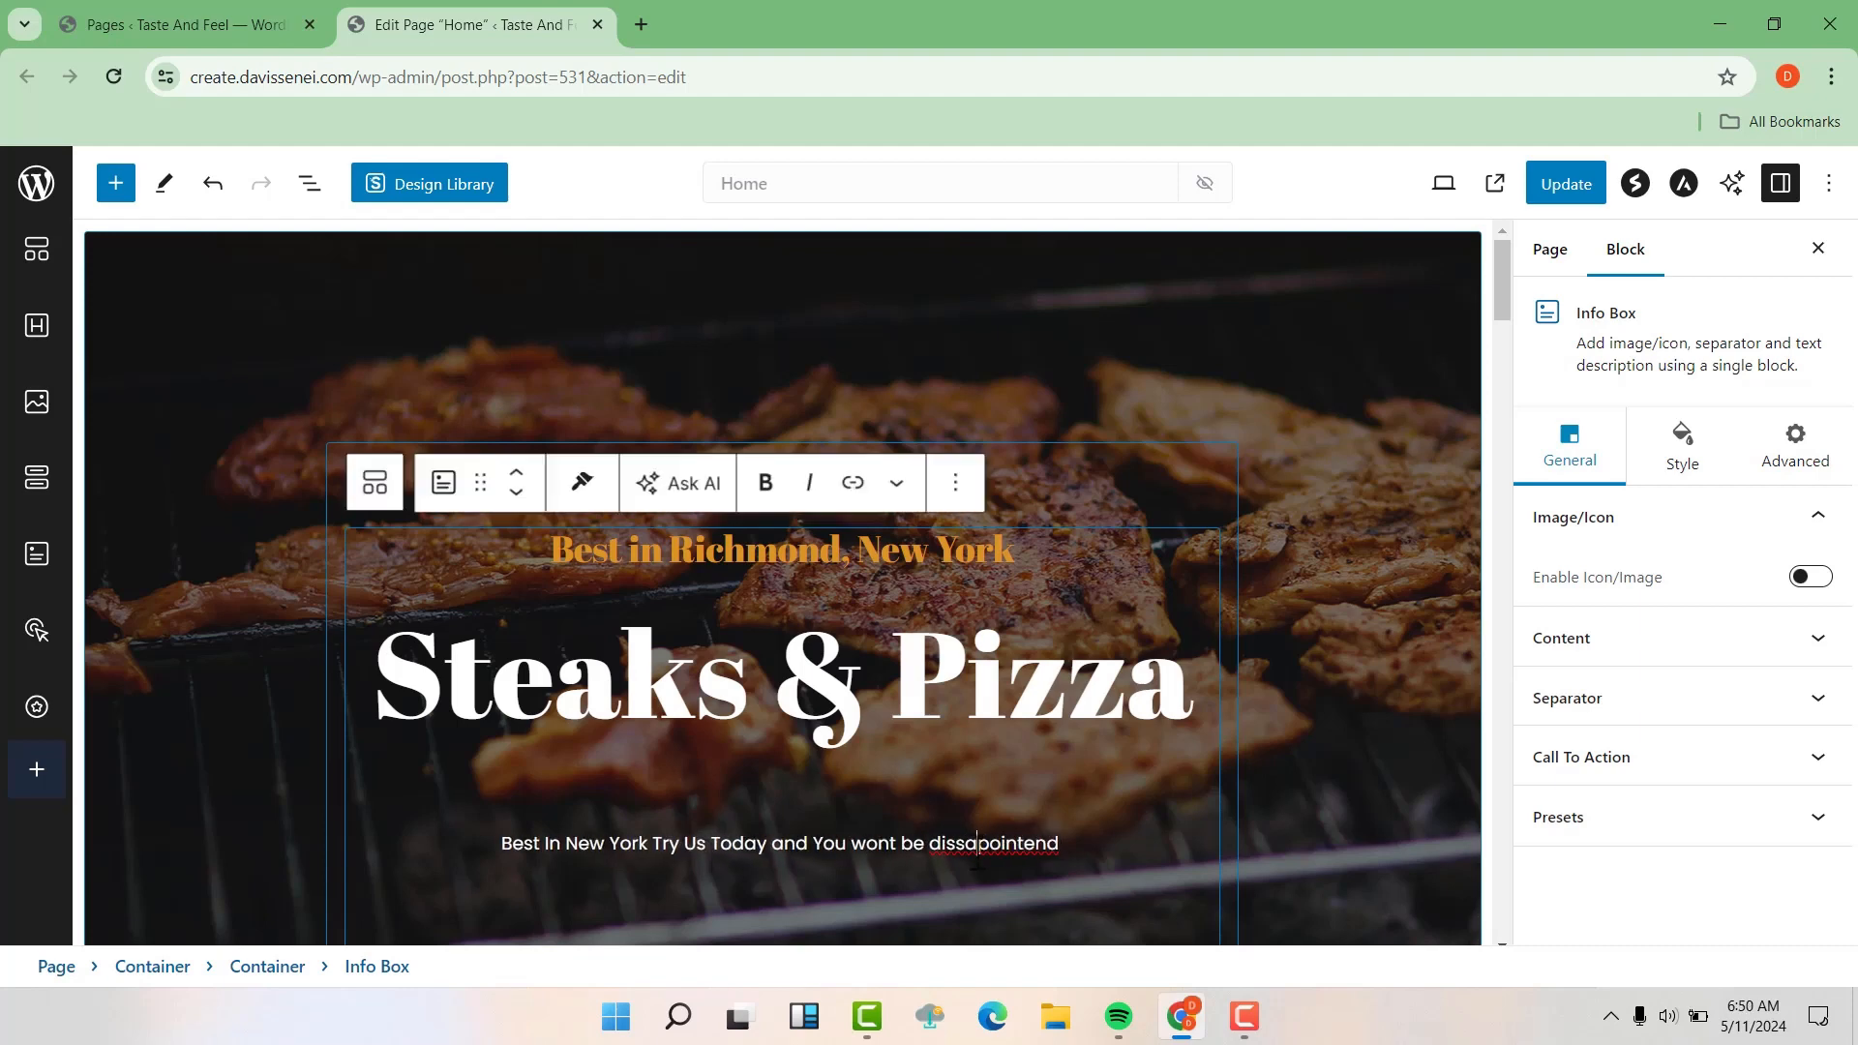
pyautogui.rightClick(937, 851)
pyautogui.click(1016, 436)
# Open the content settings of the hero's Explore Menu button and clear its placeholder link
pyautogui.scroll(-3, 1194, 503)
pyautogui.scroll(1, 1195, 504)
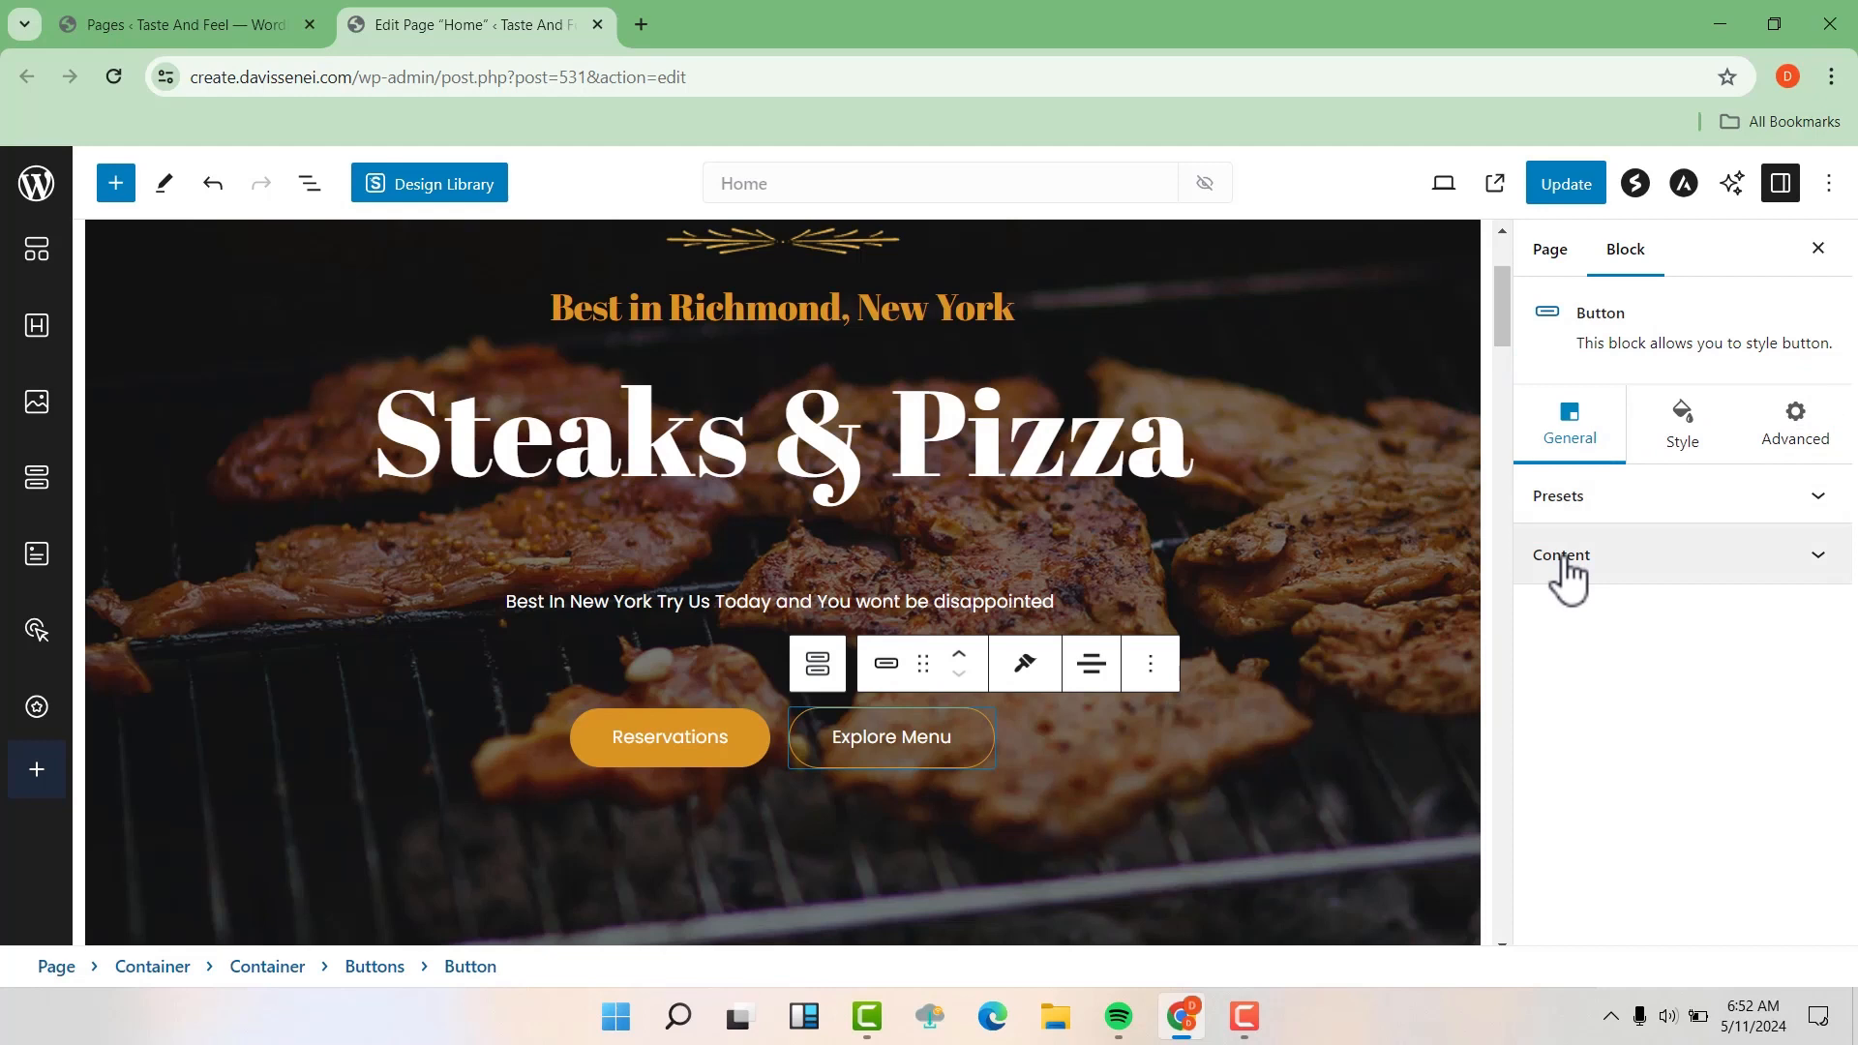
pyautogui.click(1566, 564)
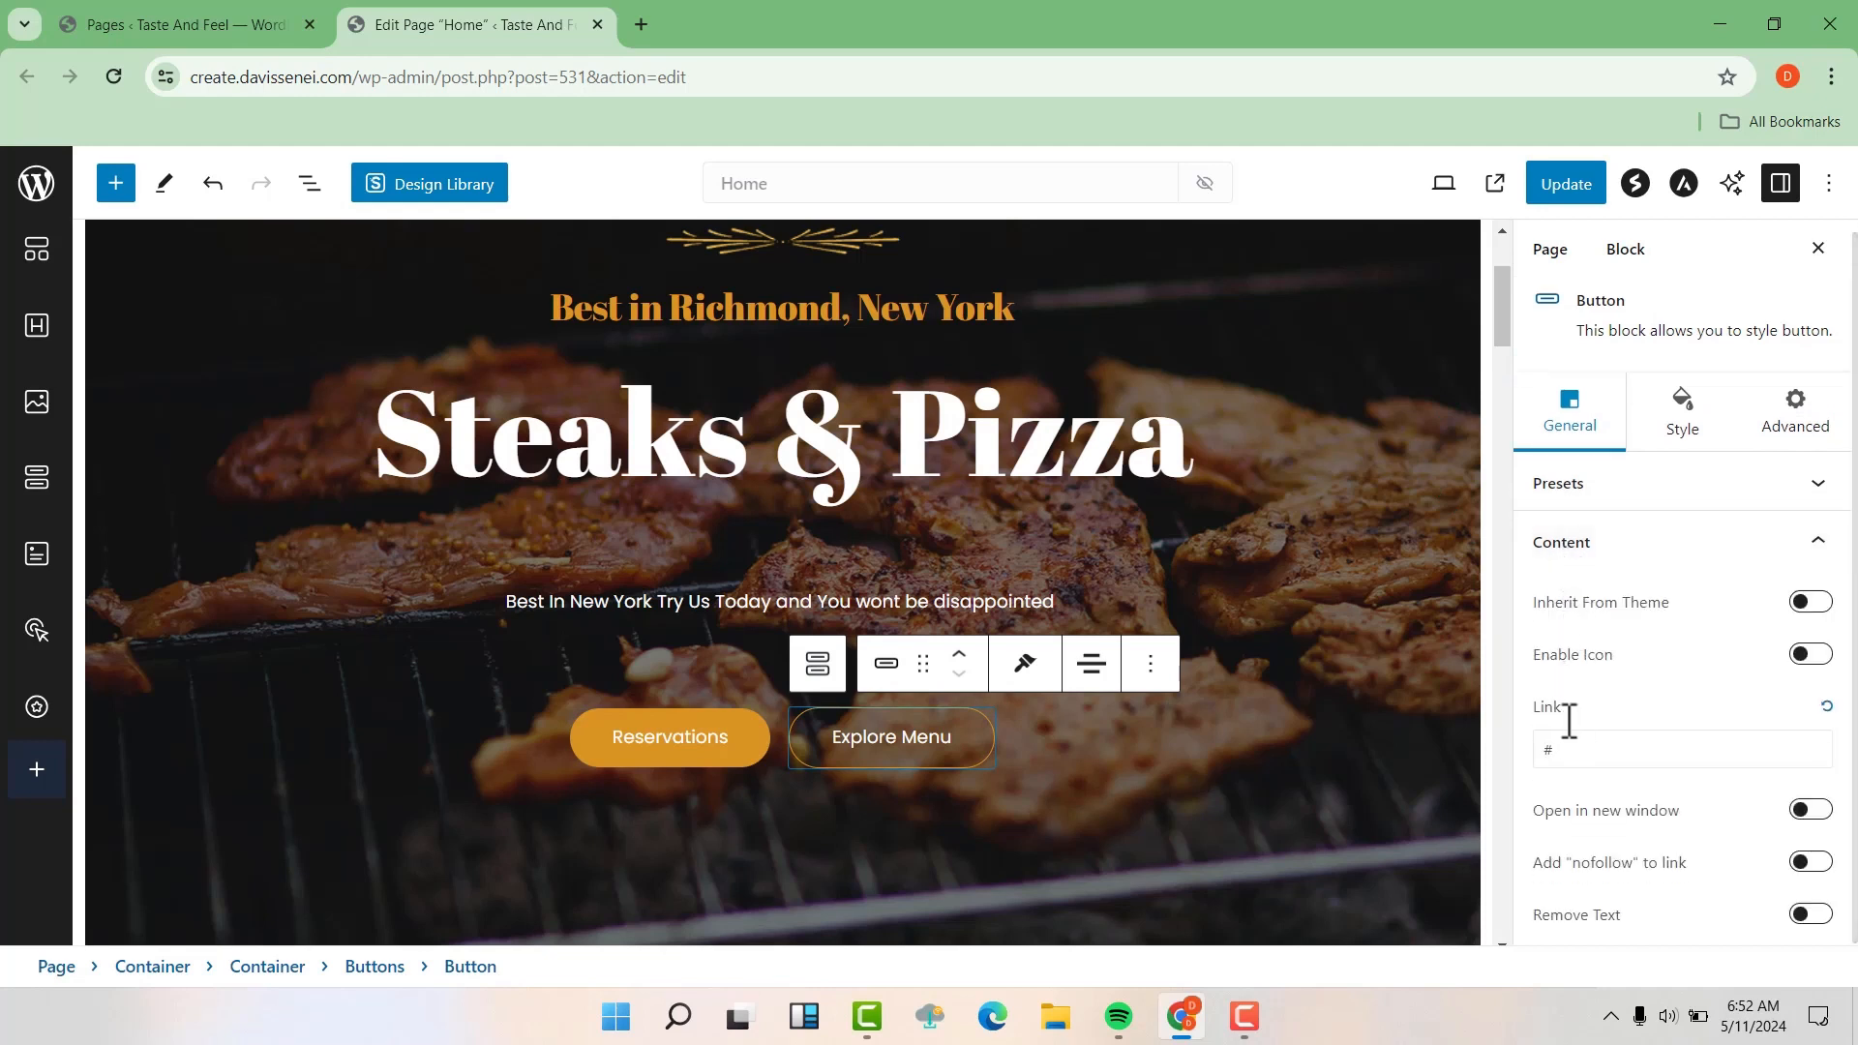
pyautogui.click(1570, 755)
pyautogui.moveTo(1571, 754); pyautogui.dragTo(1547, 755)
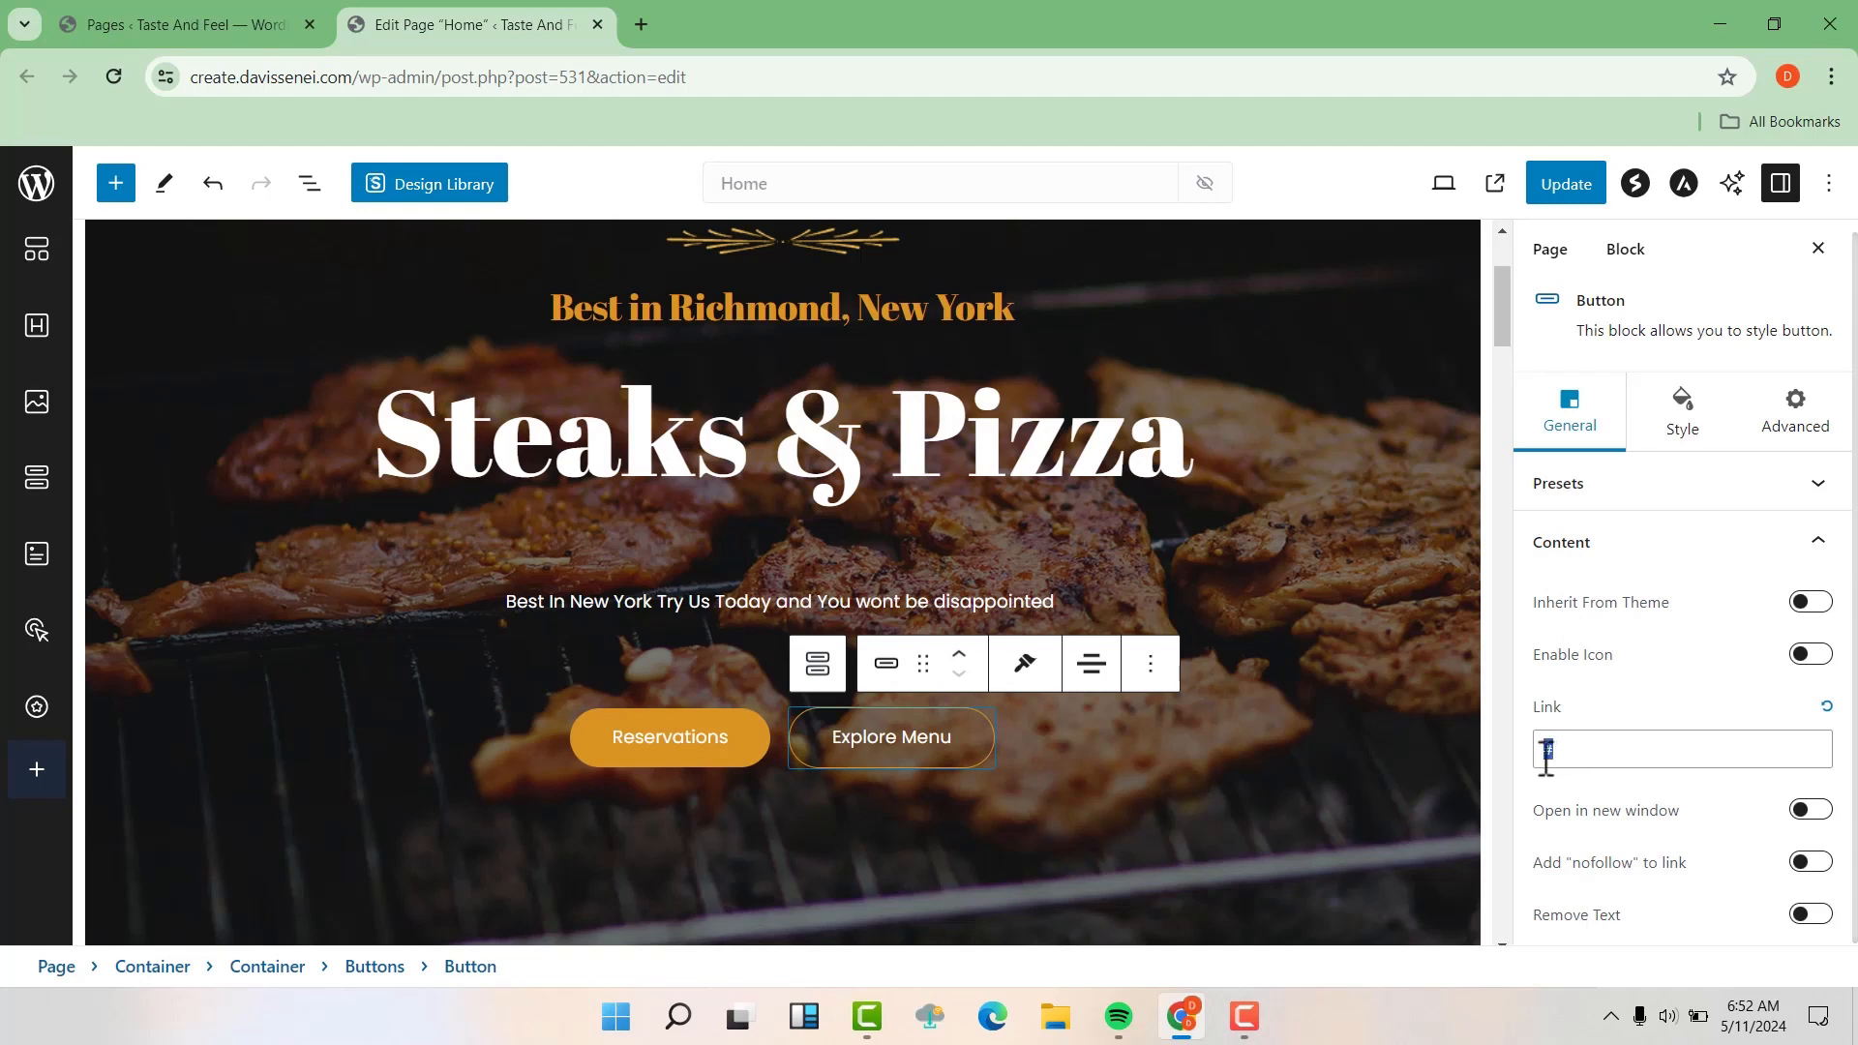
pyautogui.press('BackSpace')
# Switch to the list of all pages and copy the Menu page's link address
pyautogui.click(242, 19)
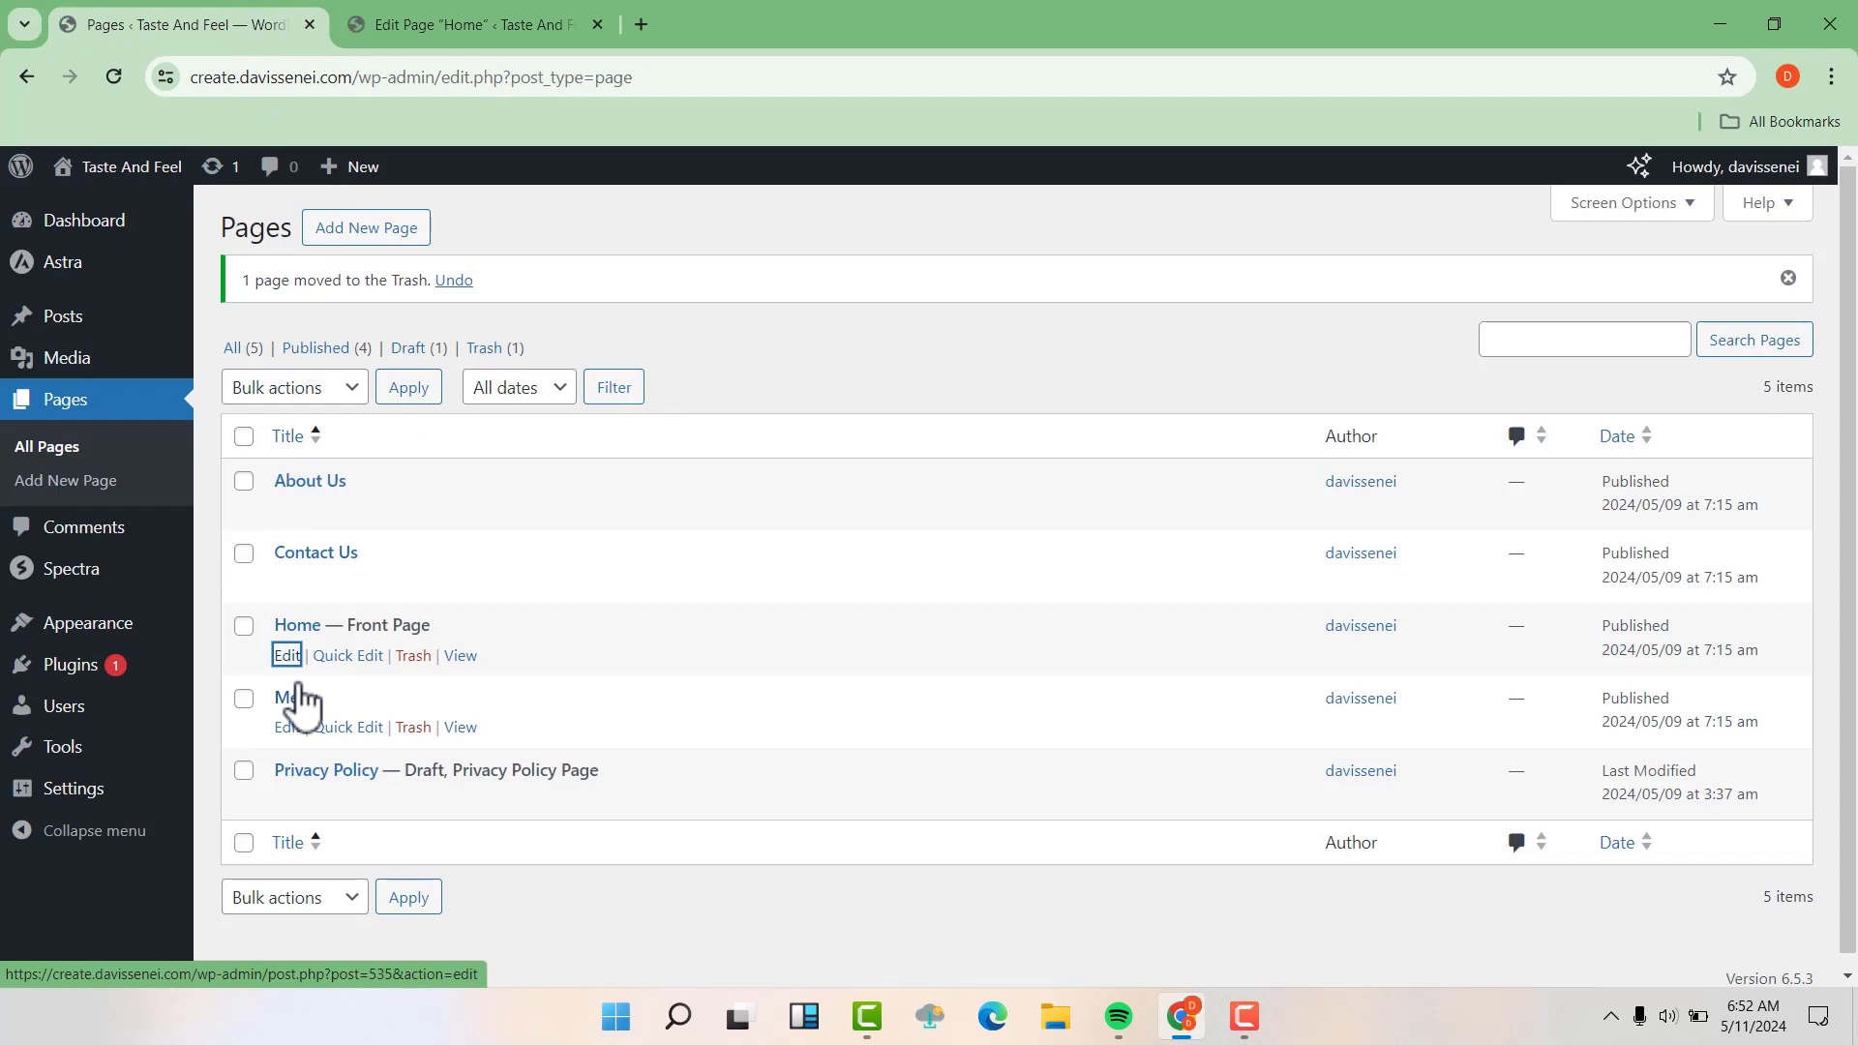
pyautogui.rightClick(461, 730)
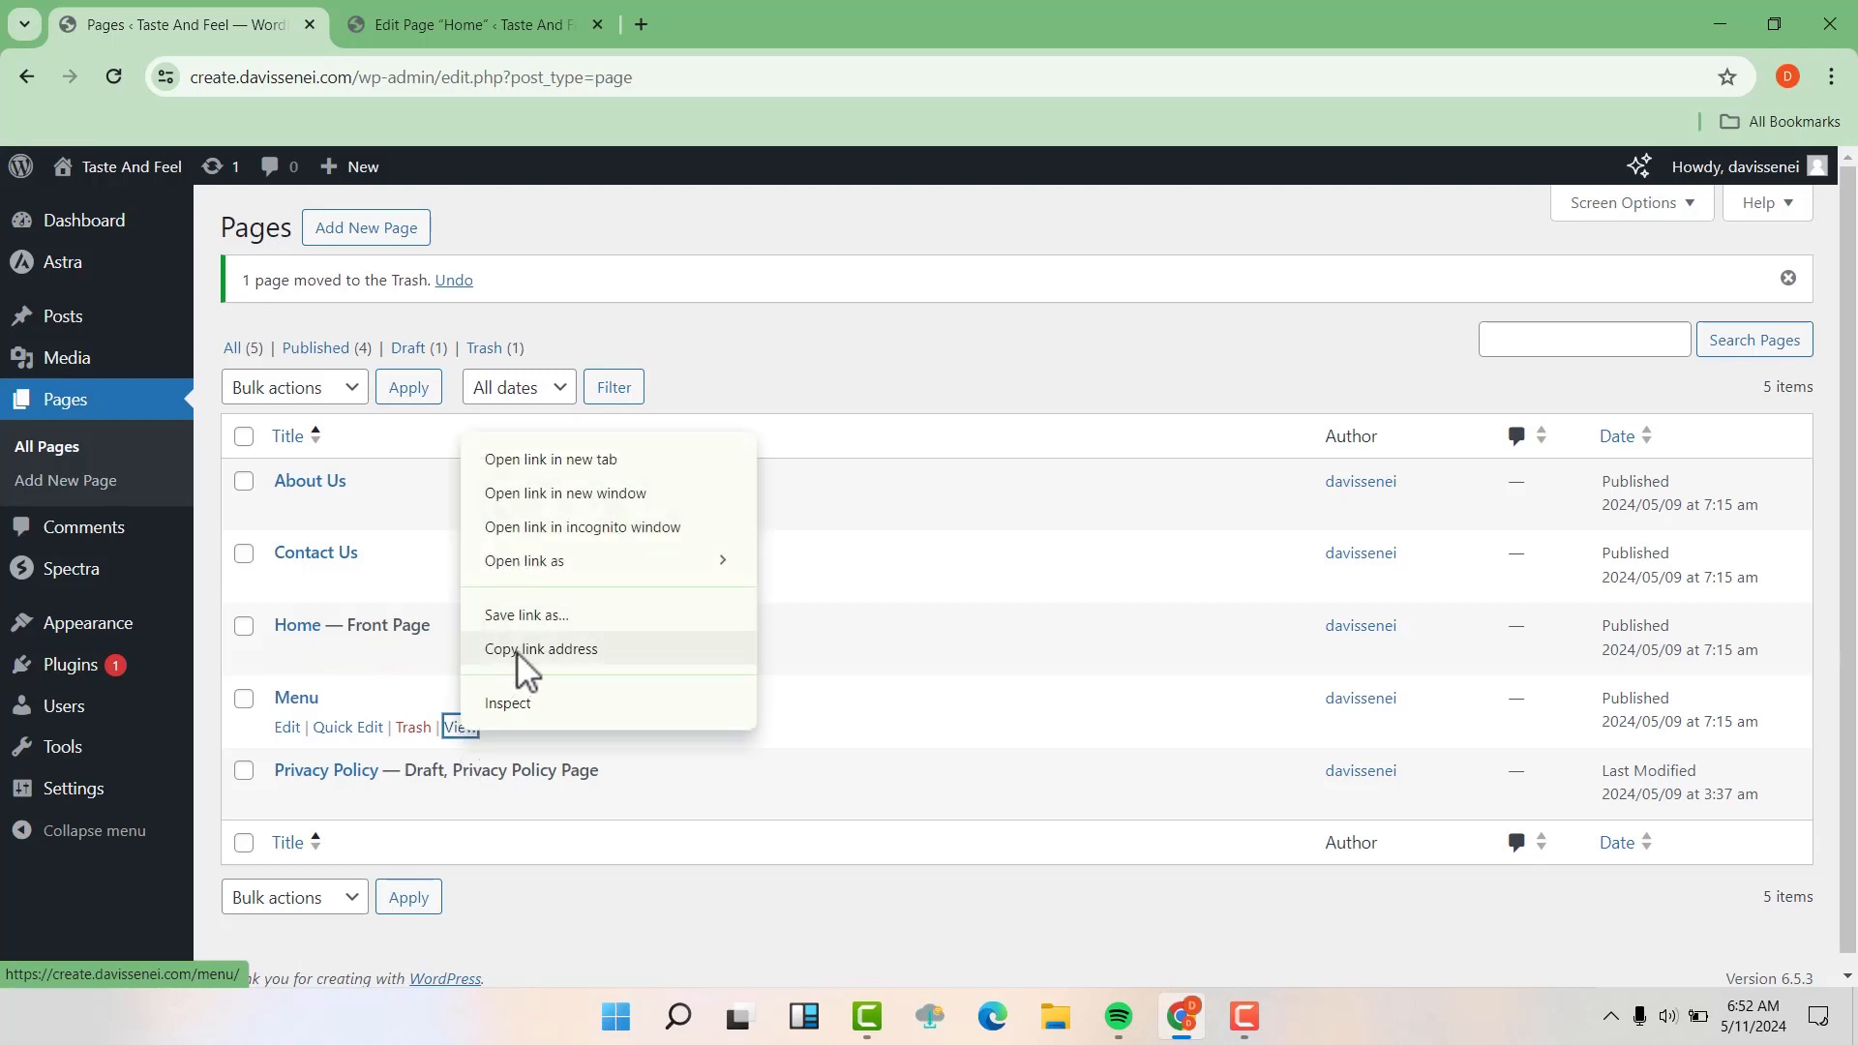
pyautogui.click(517, 649)
# Return to the Home page editor, paste the Menu page's address as the Explore Menu button's link, and update the page
pyautogui.click(539, 27)
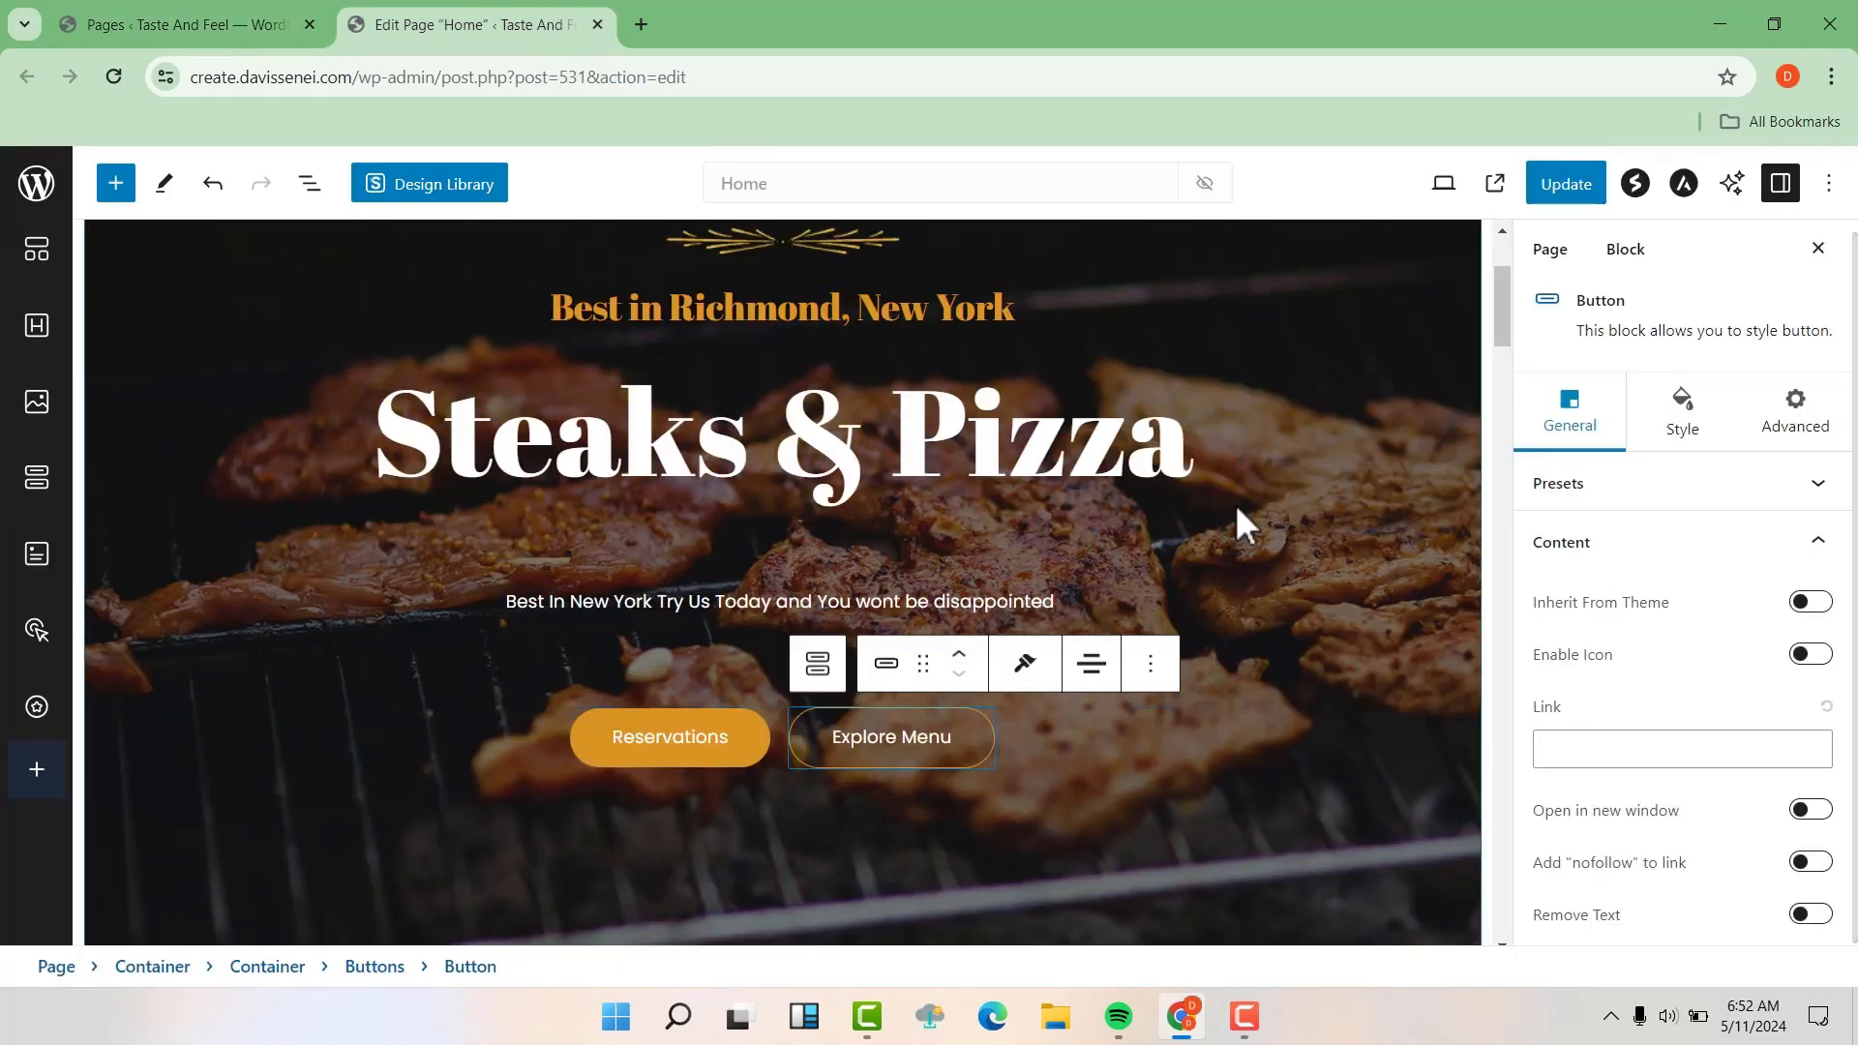
pyautogui.click(1595, 751)
pyautogui.rightClick(1595, 751)
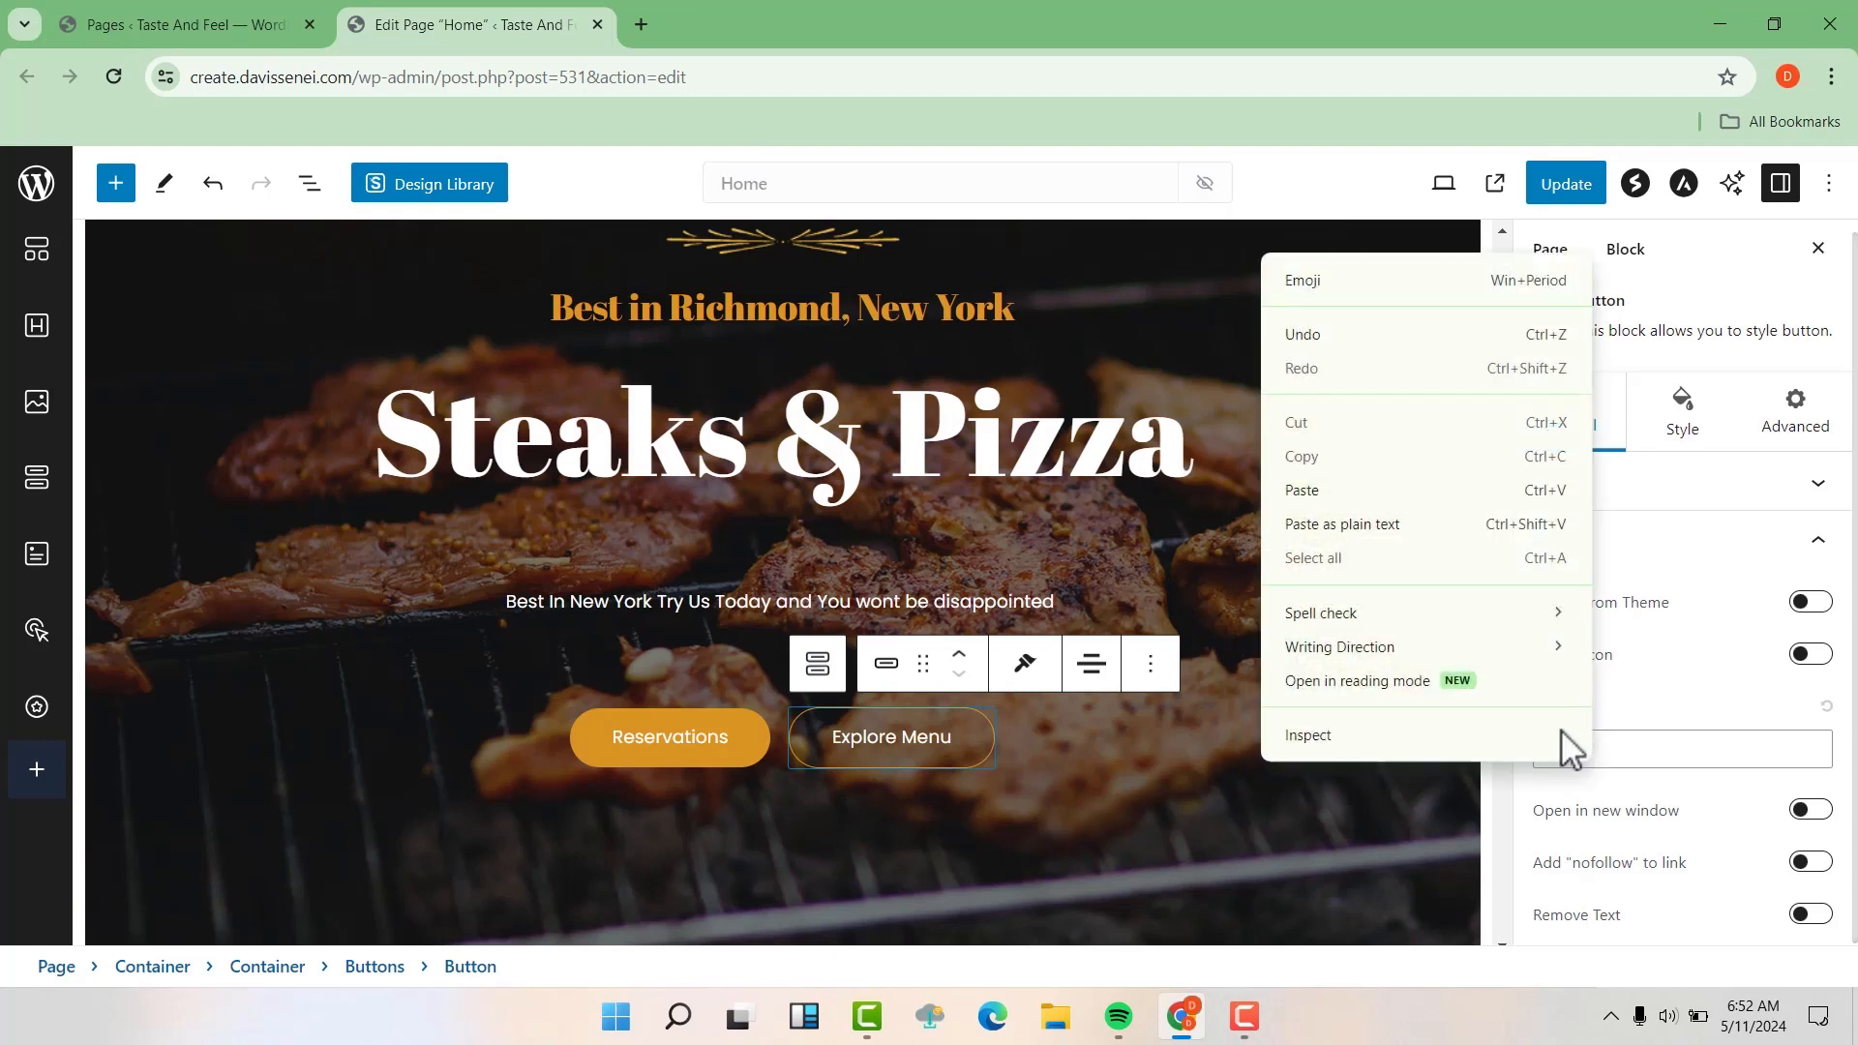
pyautogui.click(1325, 491)
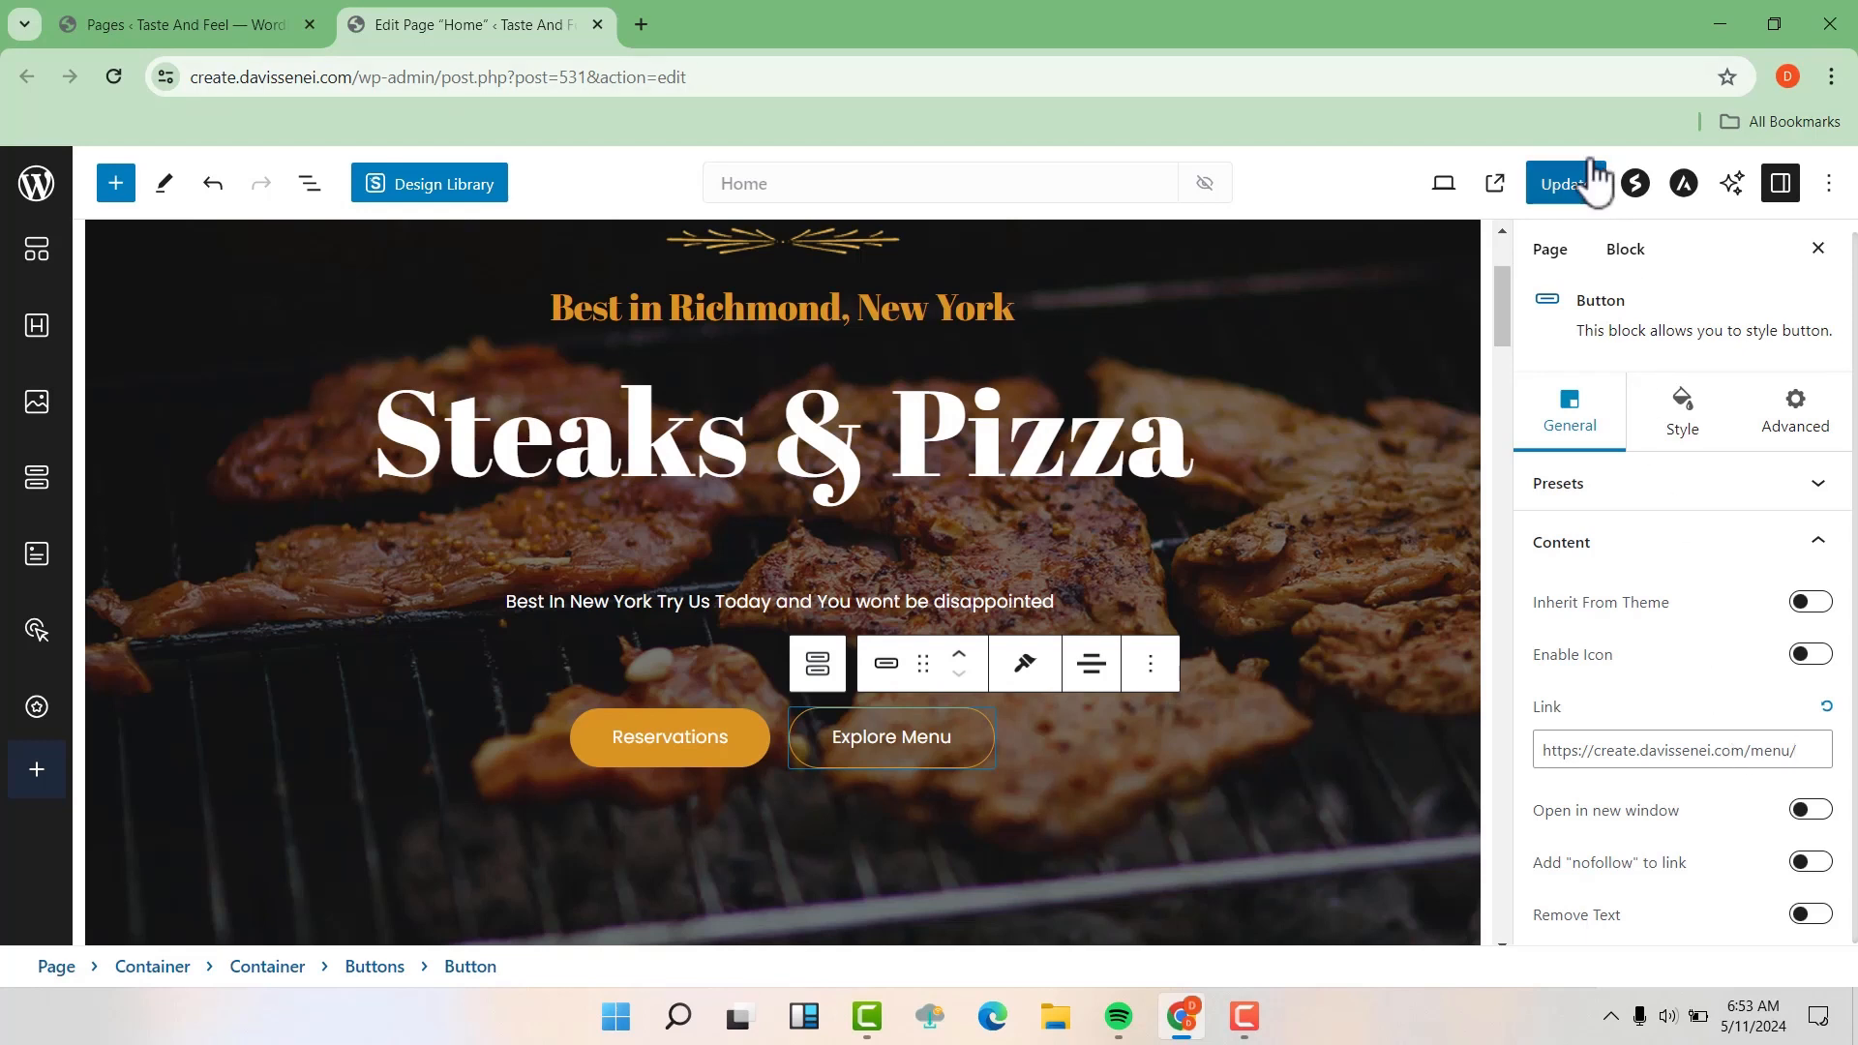
pyautogui.click(1576, 194)
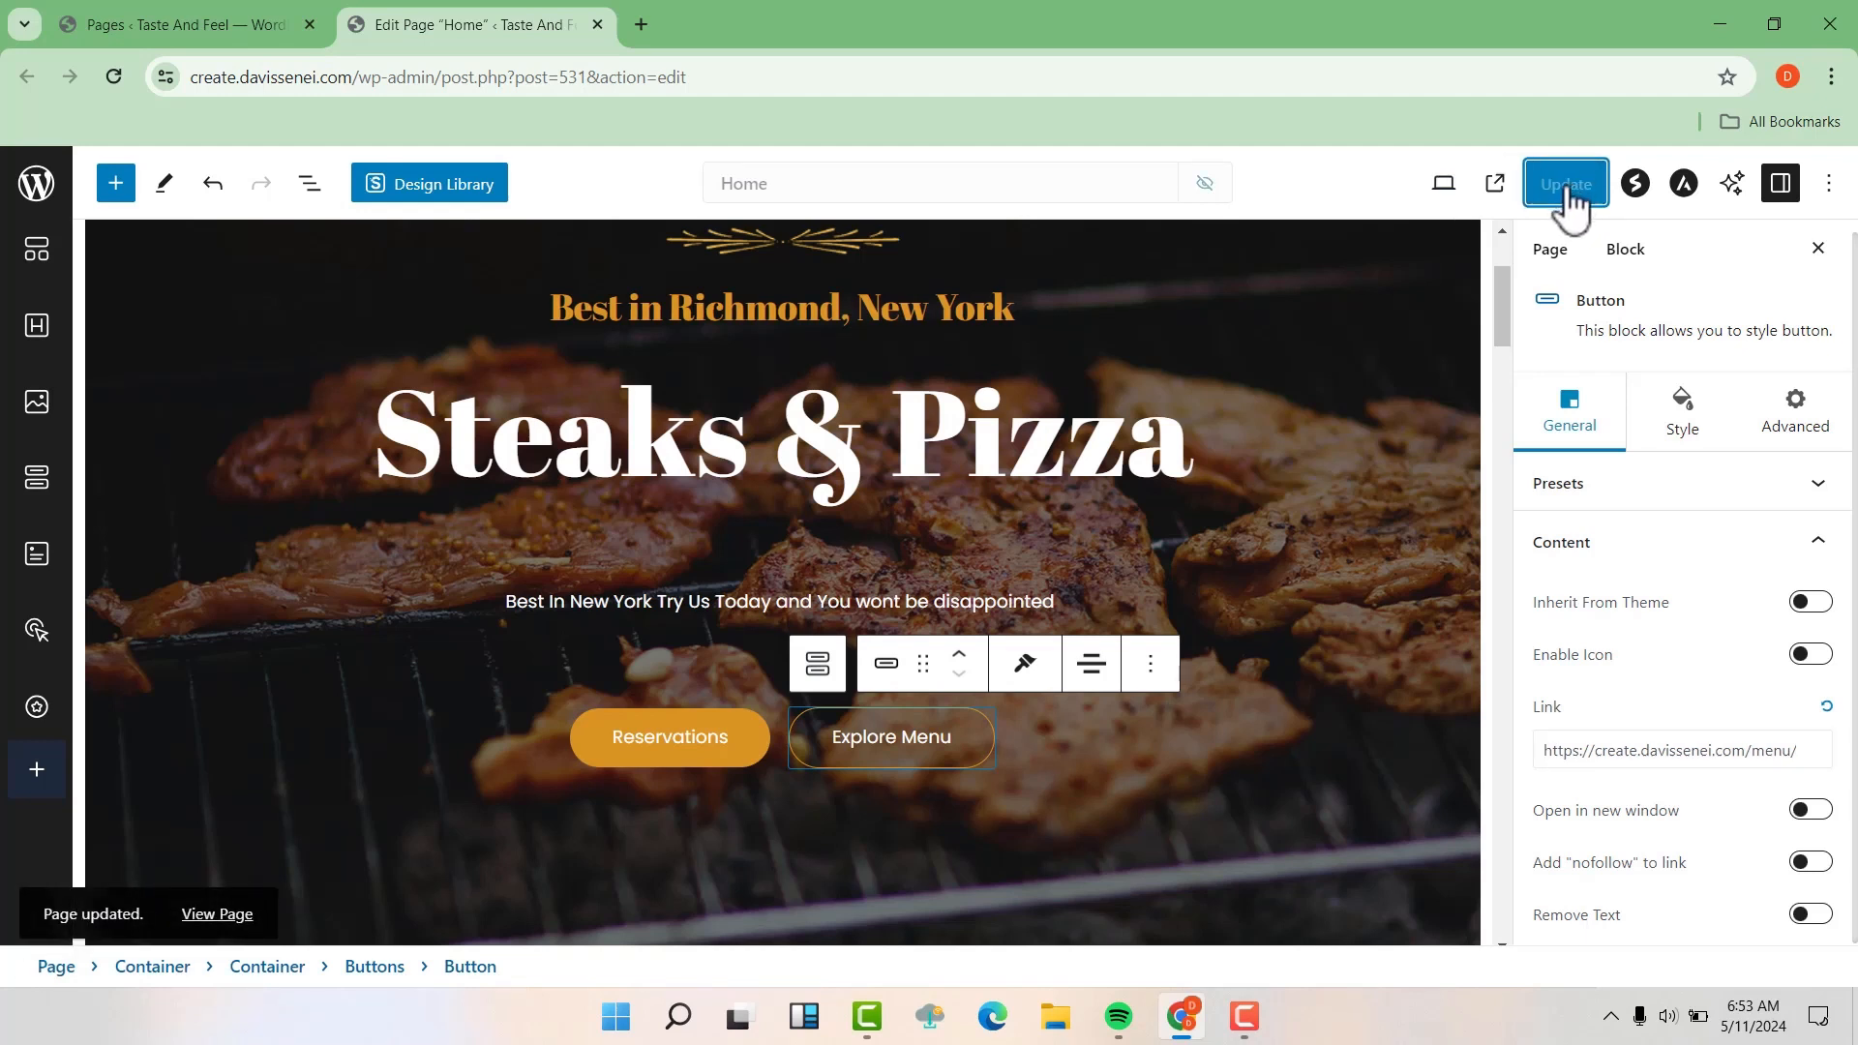
# Select the whole hero container, start changing its background image, and check the images in the media library
pyautogui.scroll(1, 1273, 416)
pyautogui.scroll(1, 1272, 417)
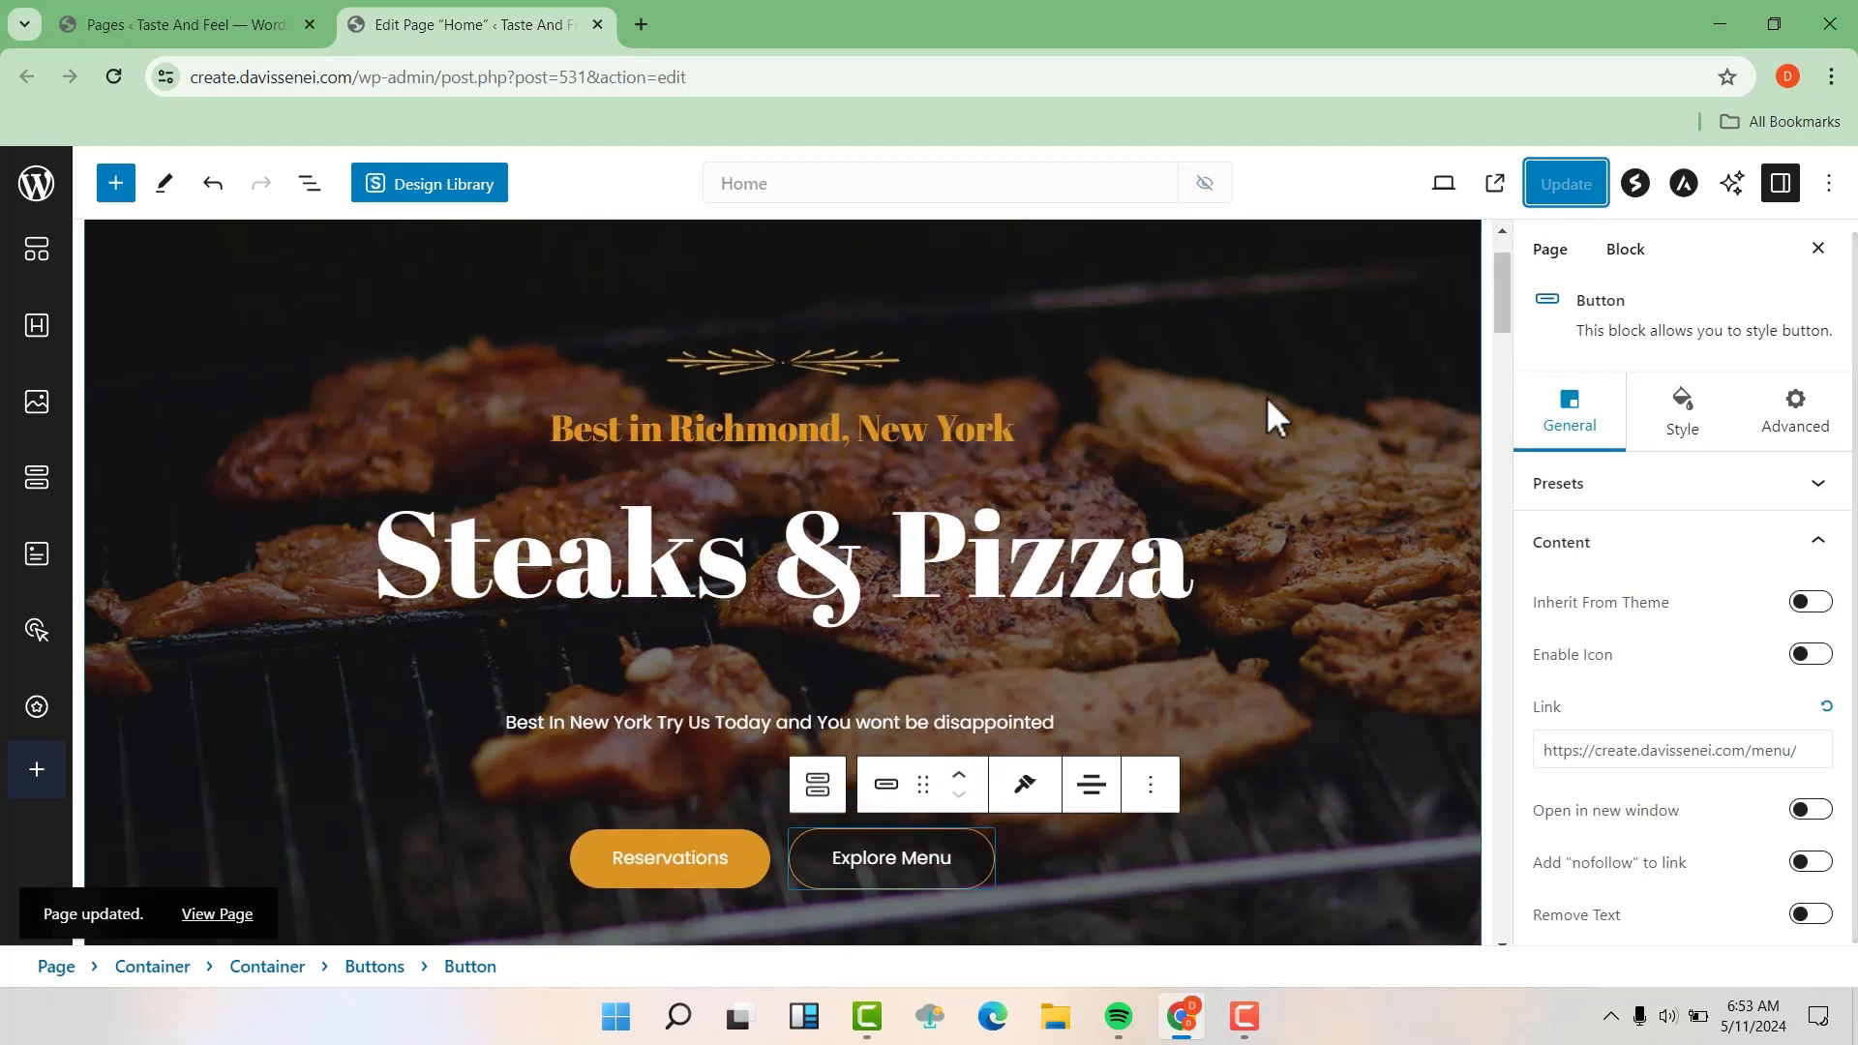
pyautogui.scroll(1, 1272, 416)
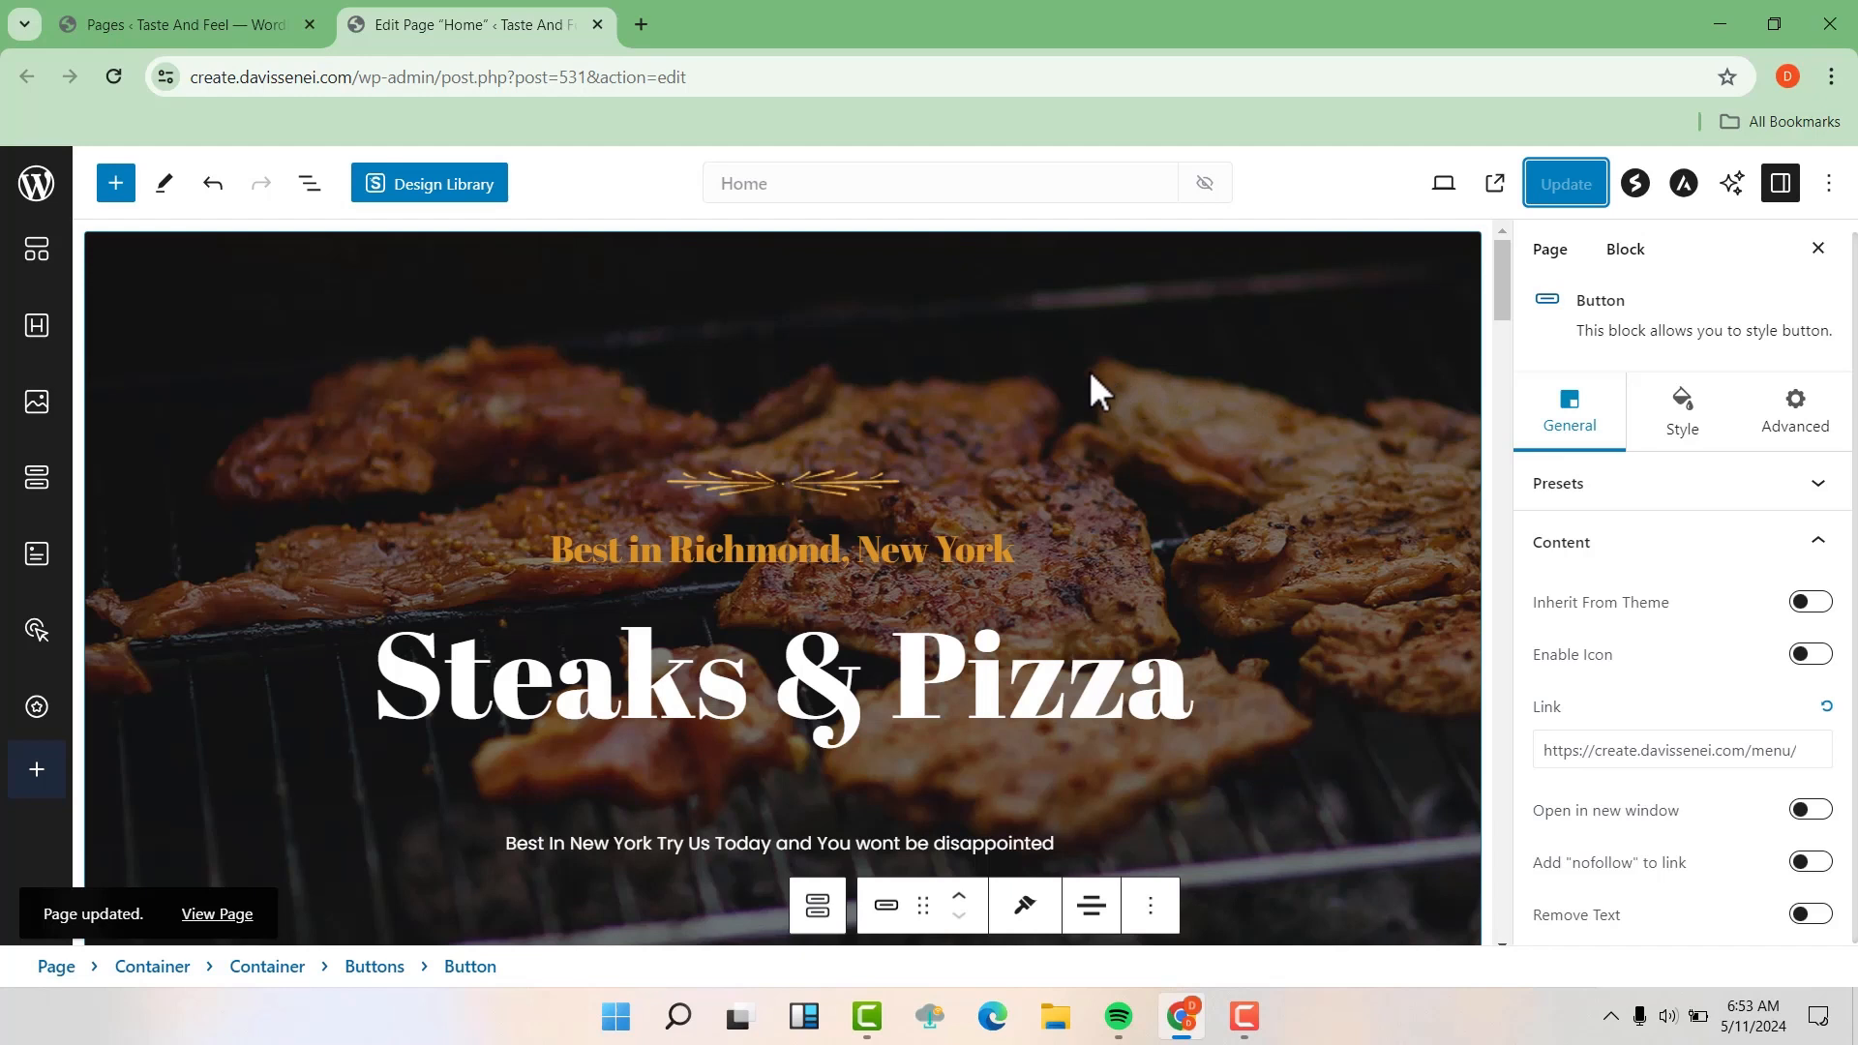
pyautogui.click(191, 310)
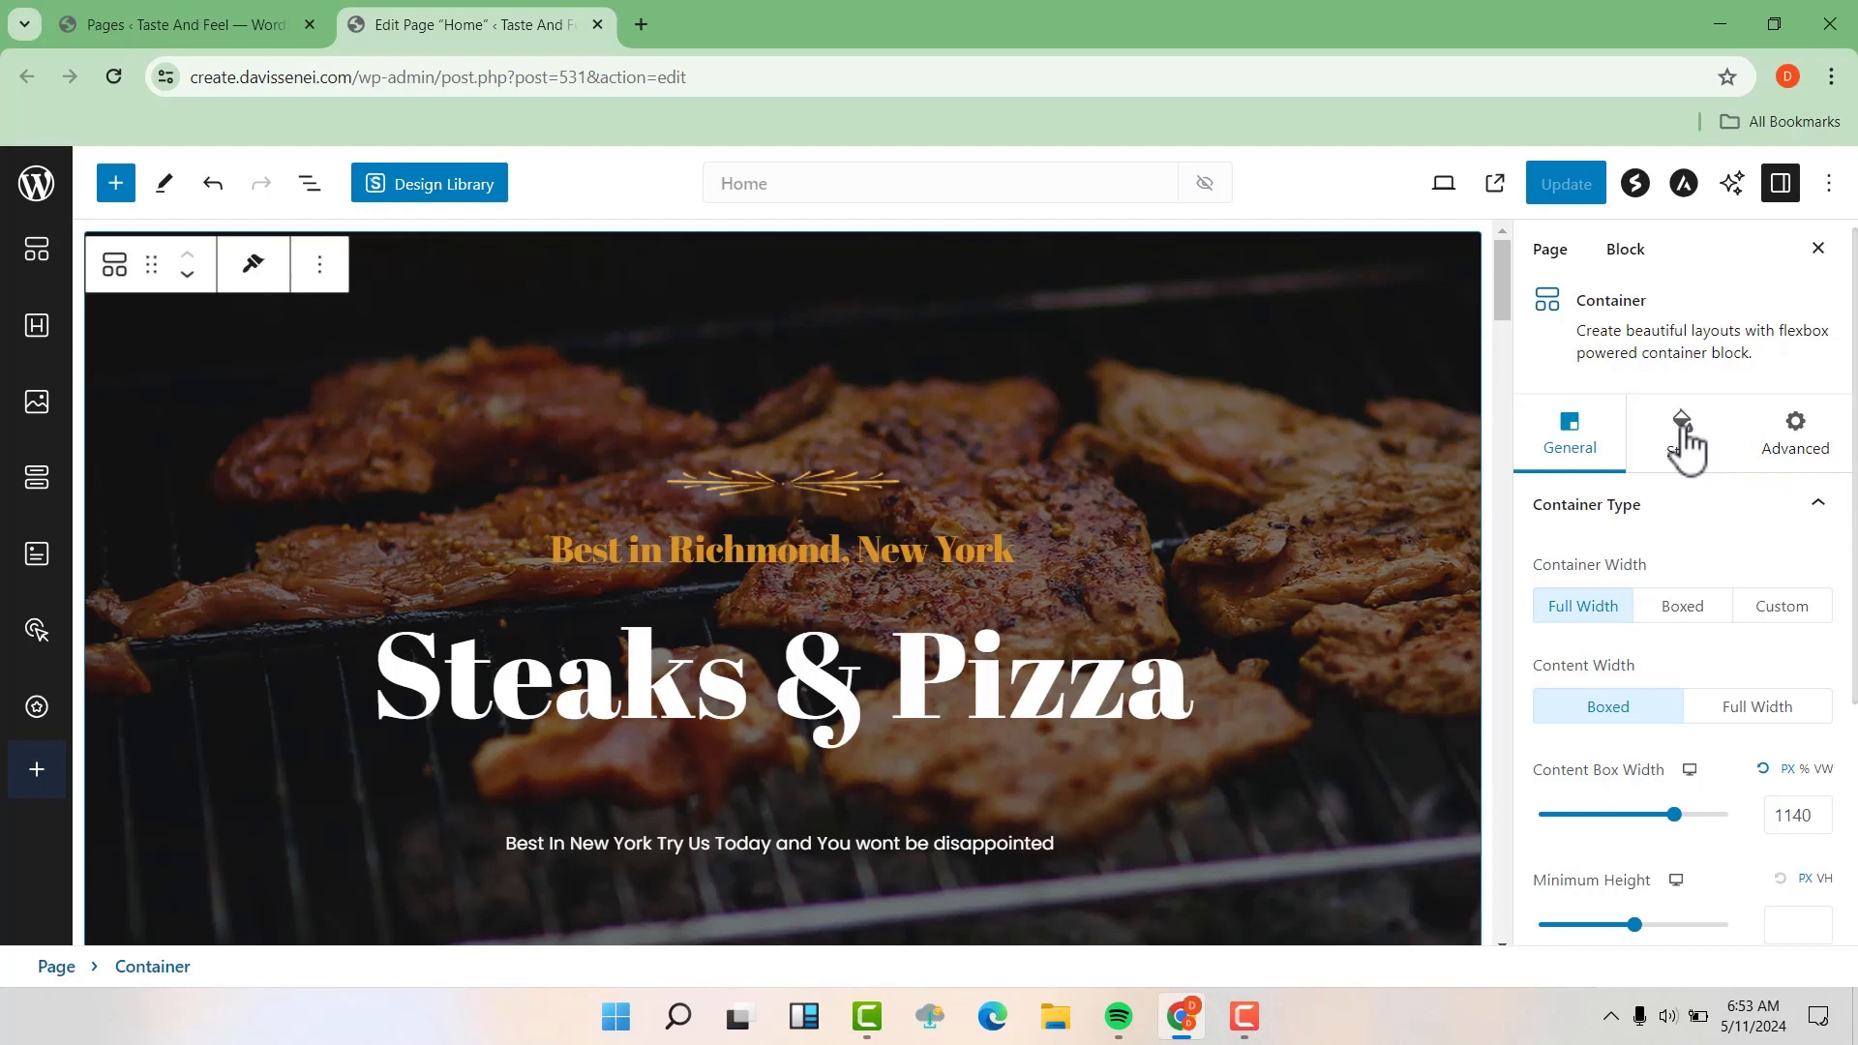
pyautogui.click(1684, 446)
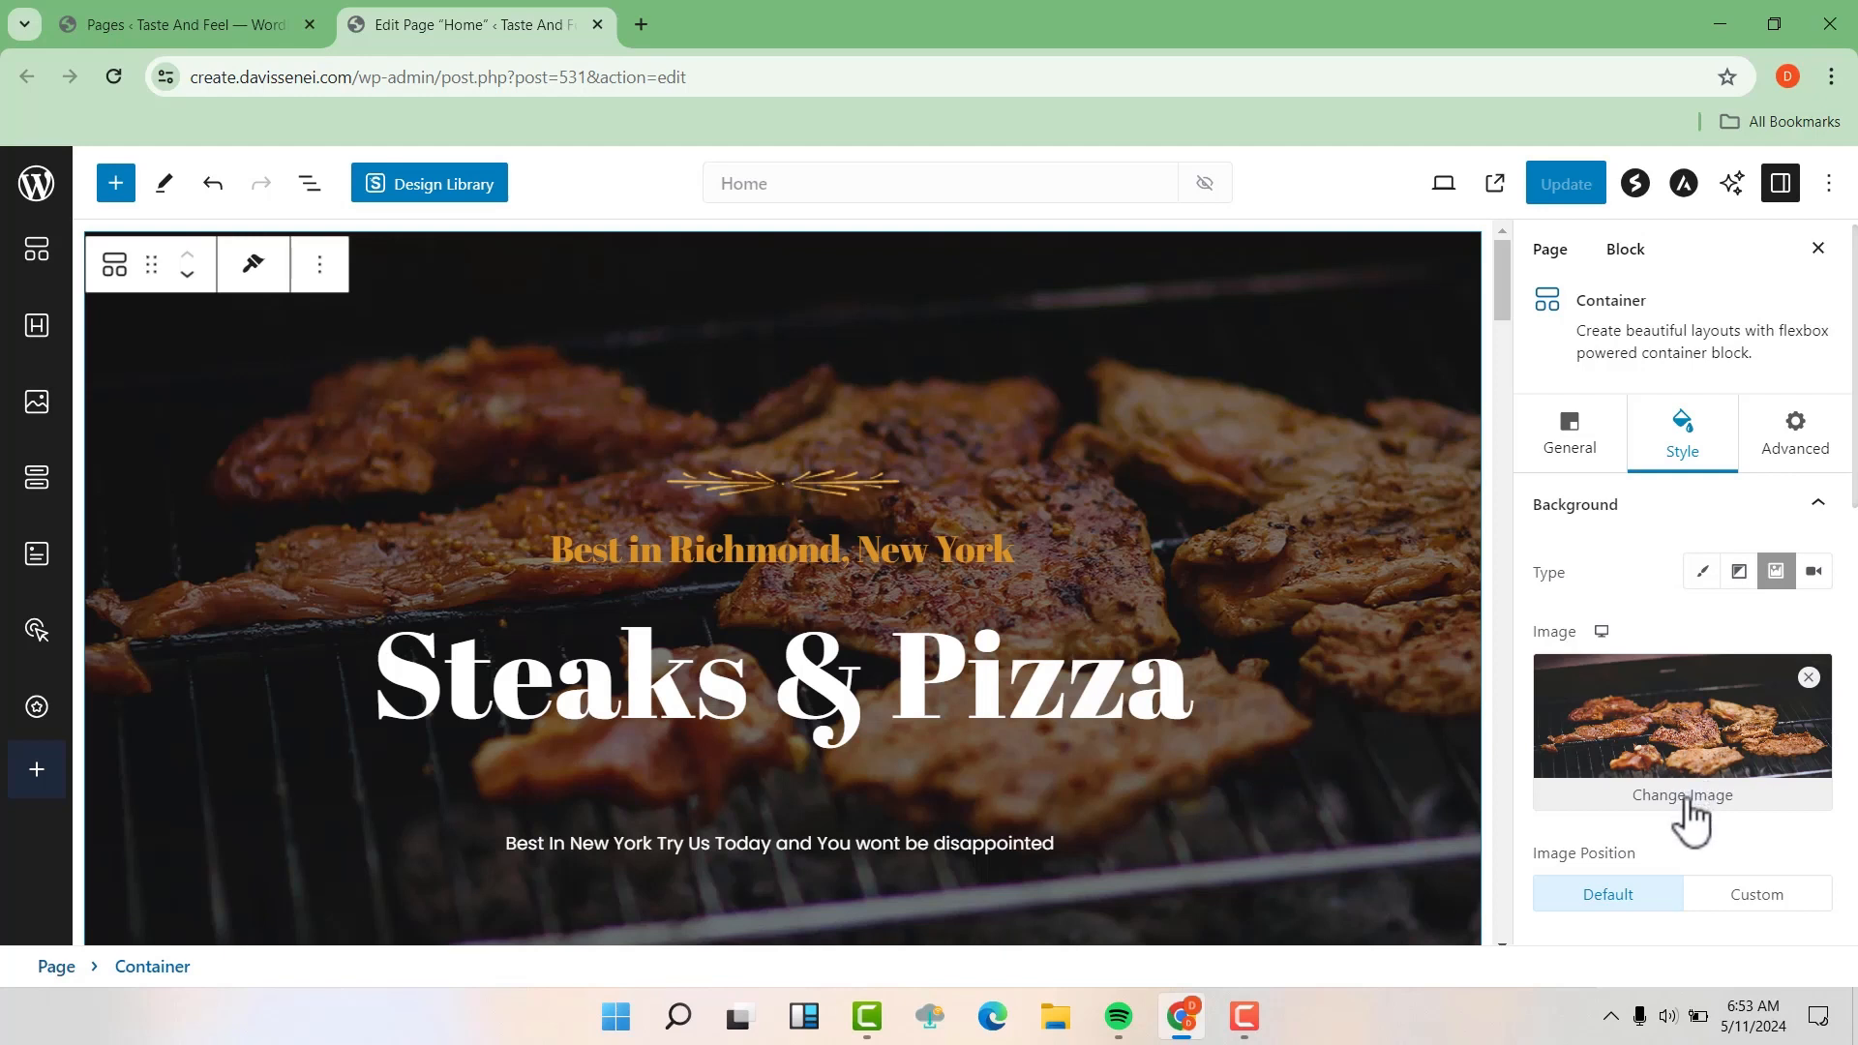
pyautogui.click(1688, 804)
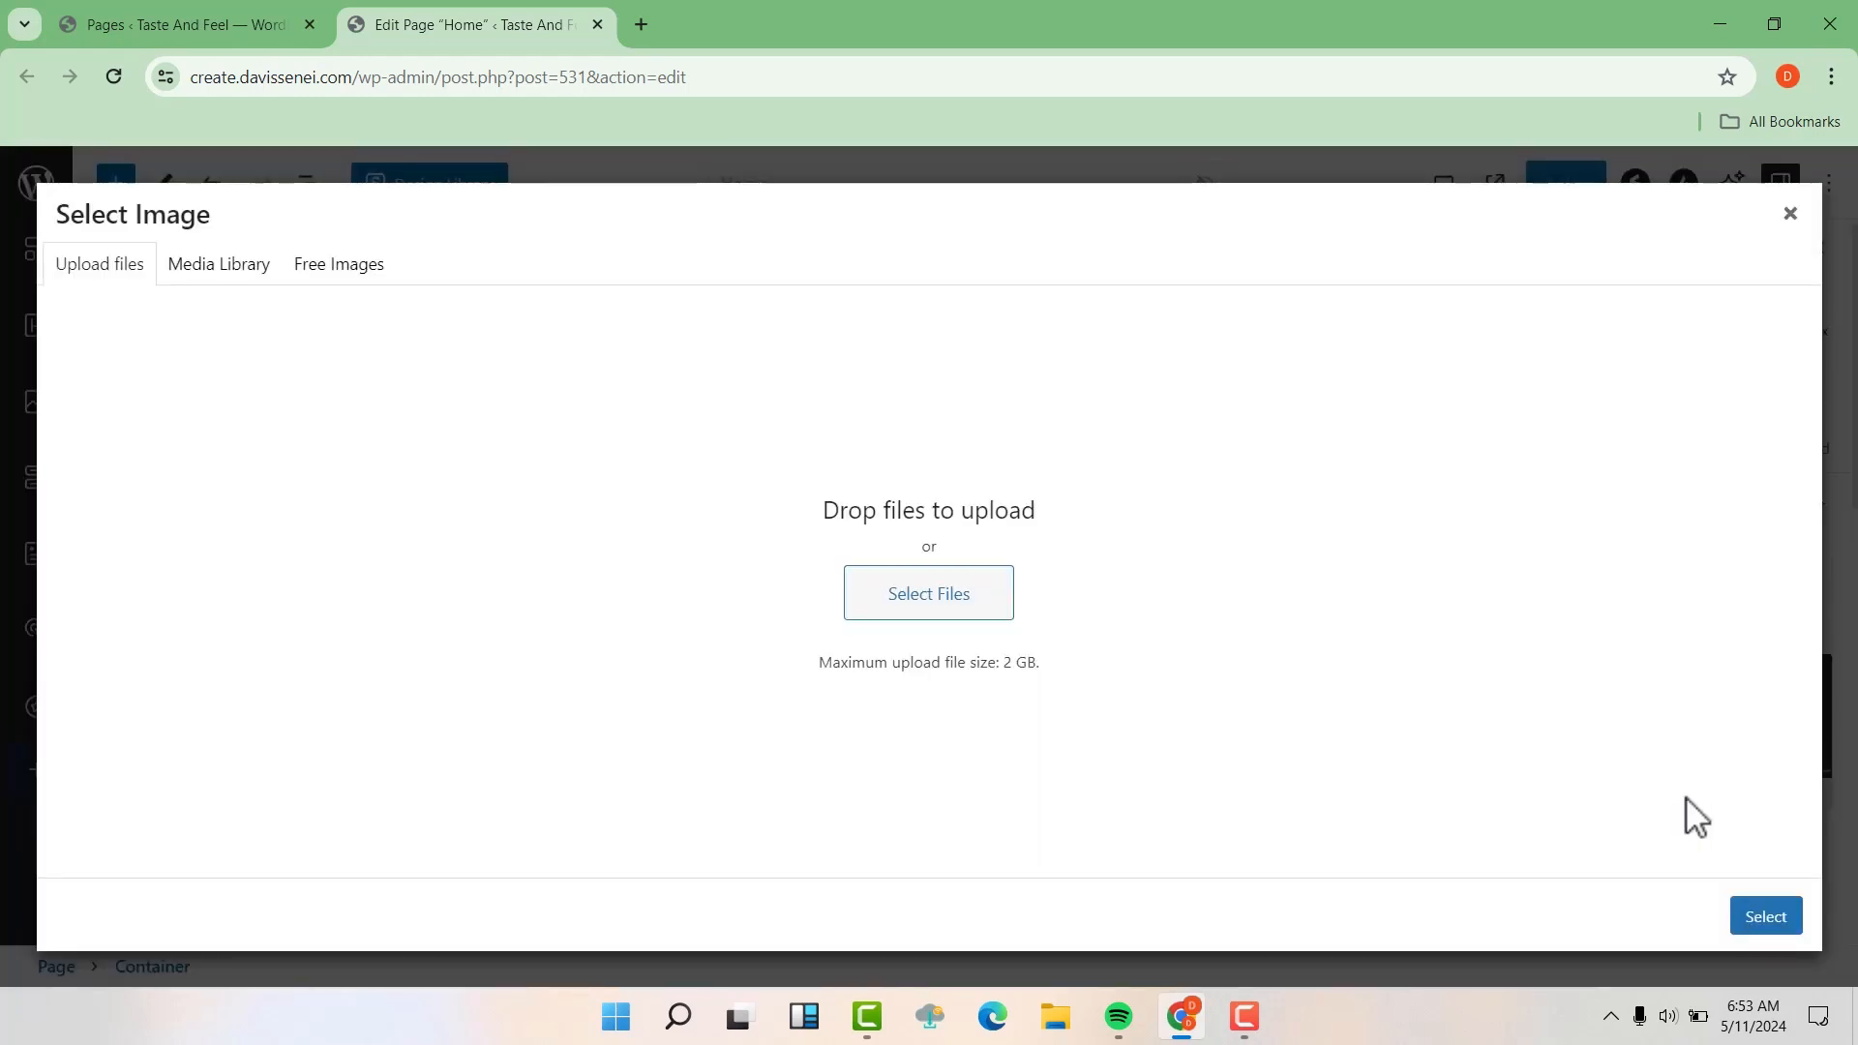
pyautogui.click(237, 276)
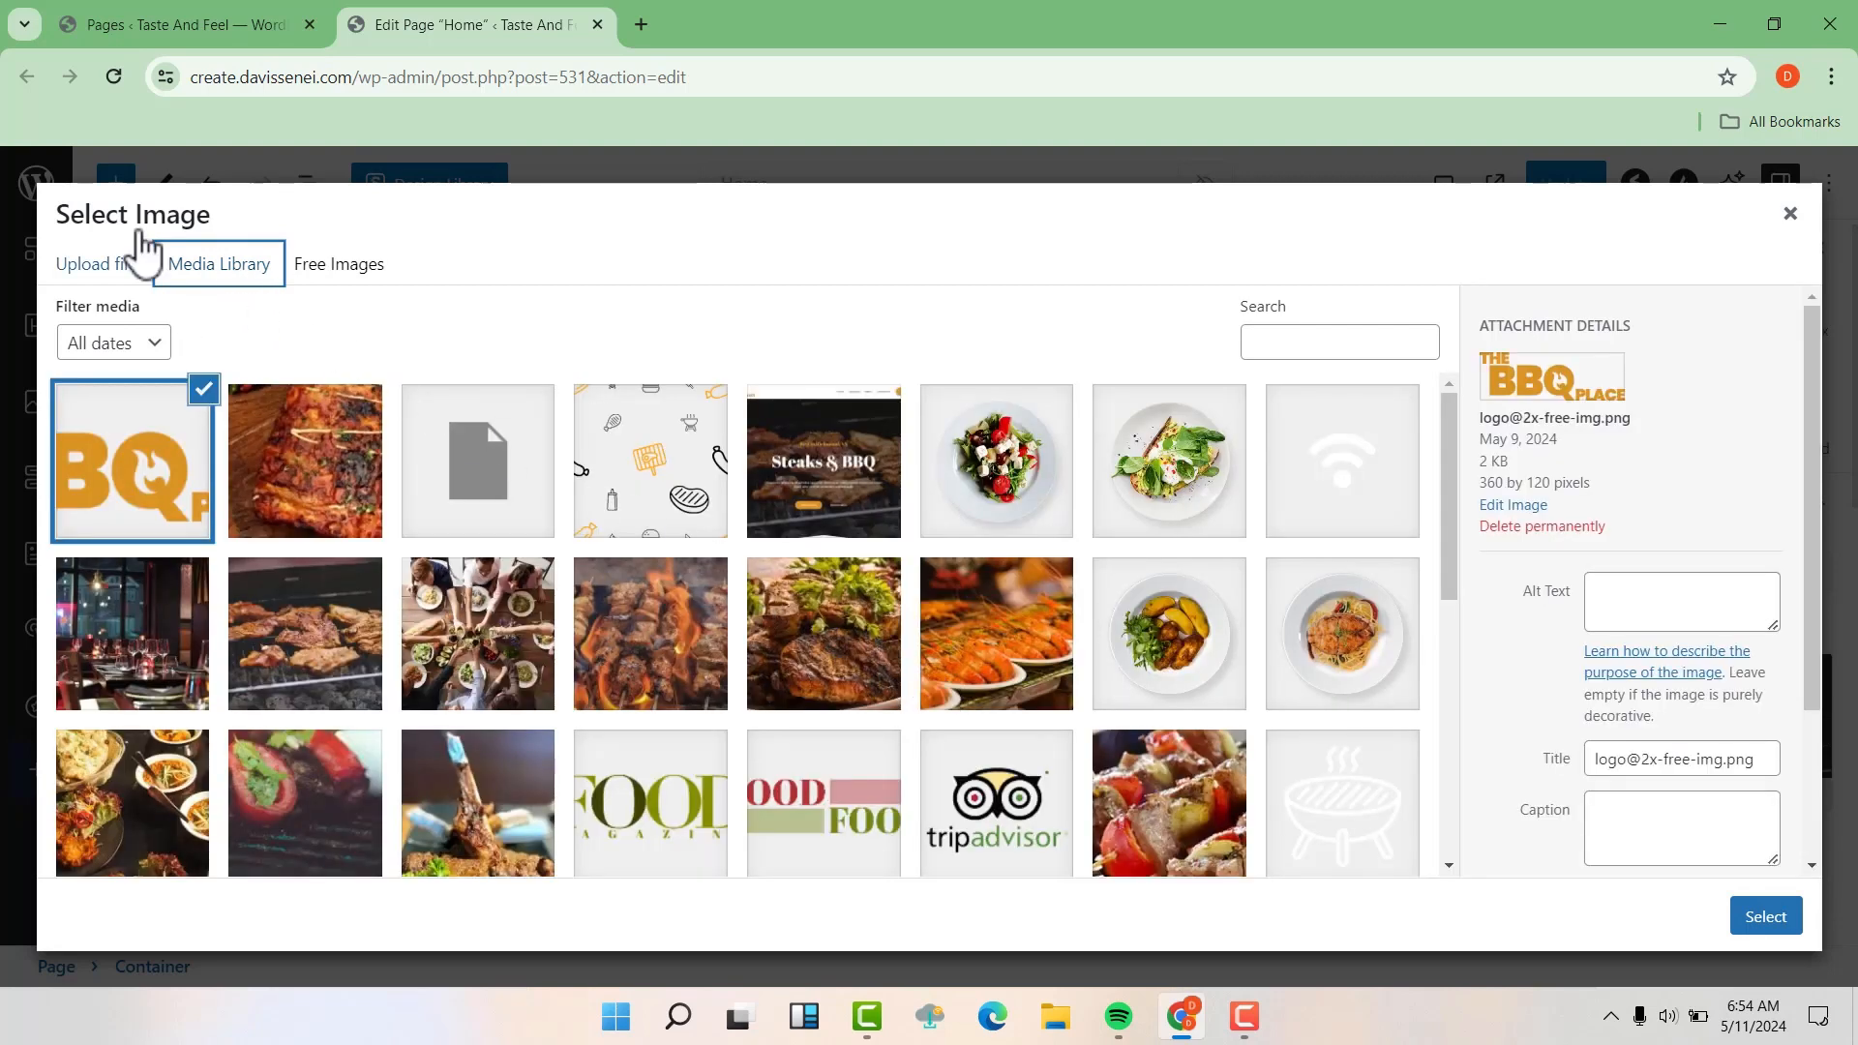
# Upload the pizza image from the Downloads folder and set it as the hero container's background
pyautogui.click(97, 271)
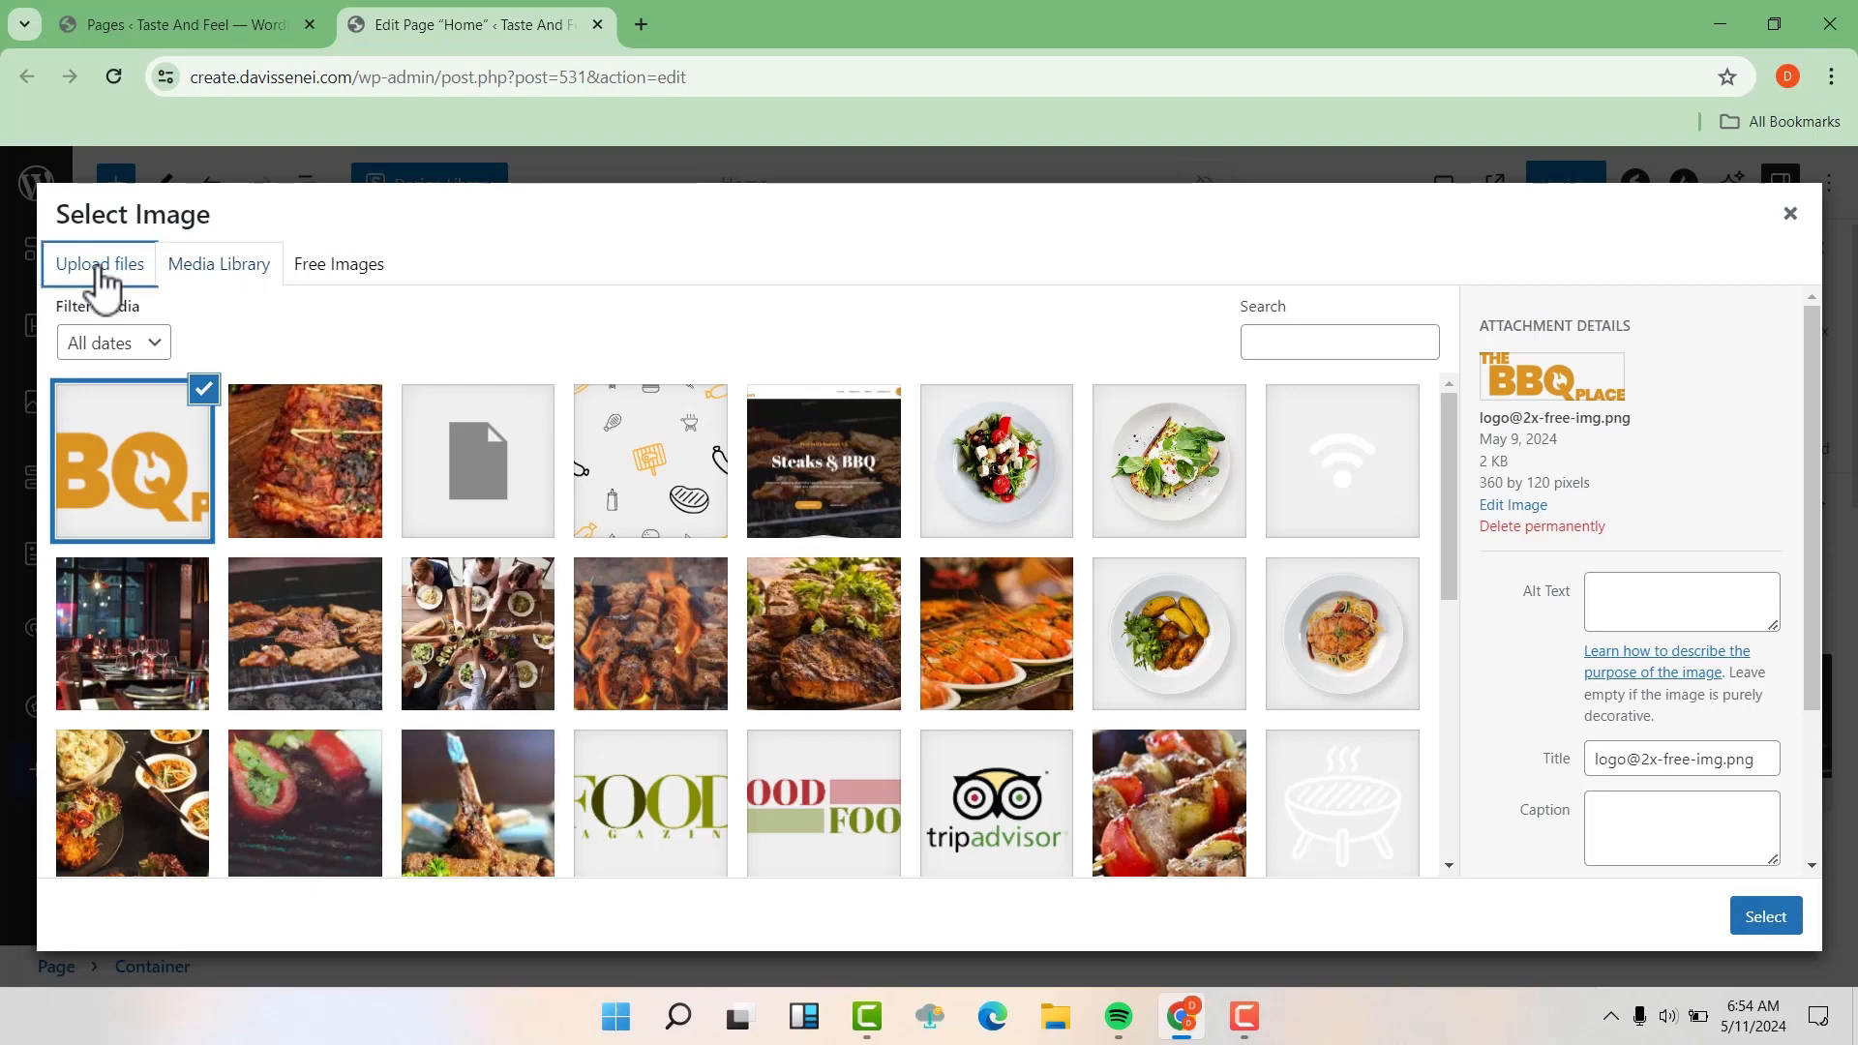
pyautogui.click(890, 594)
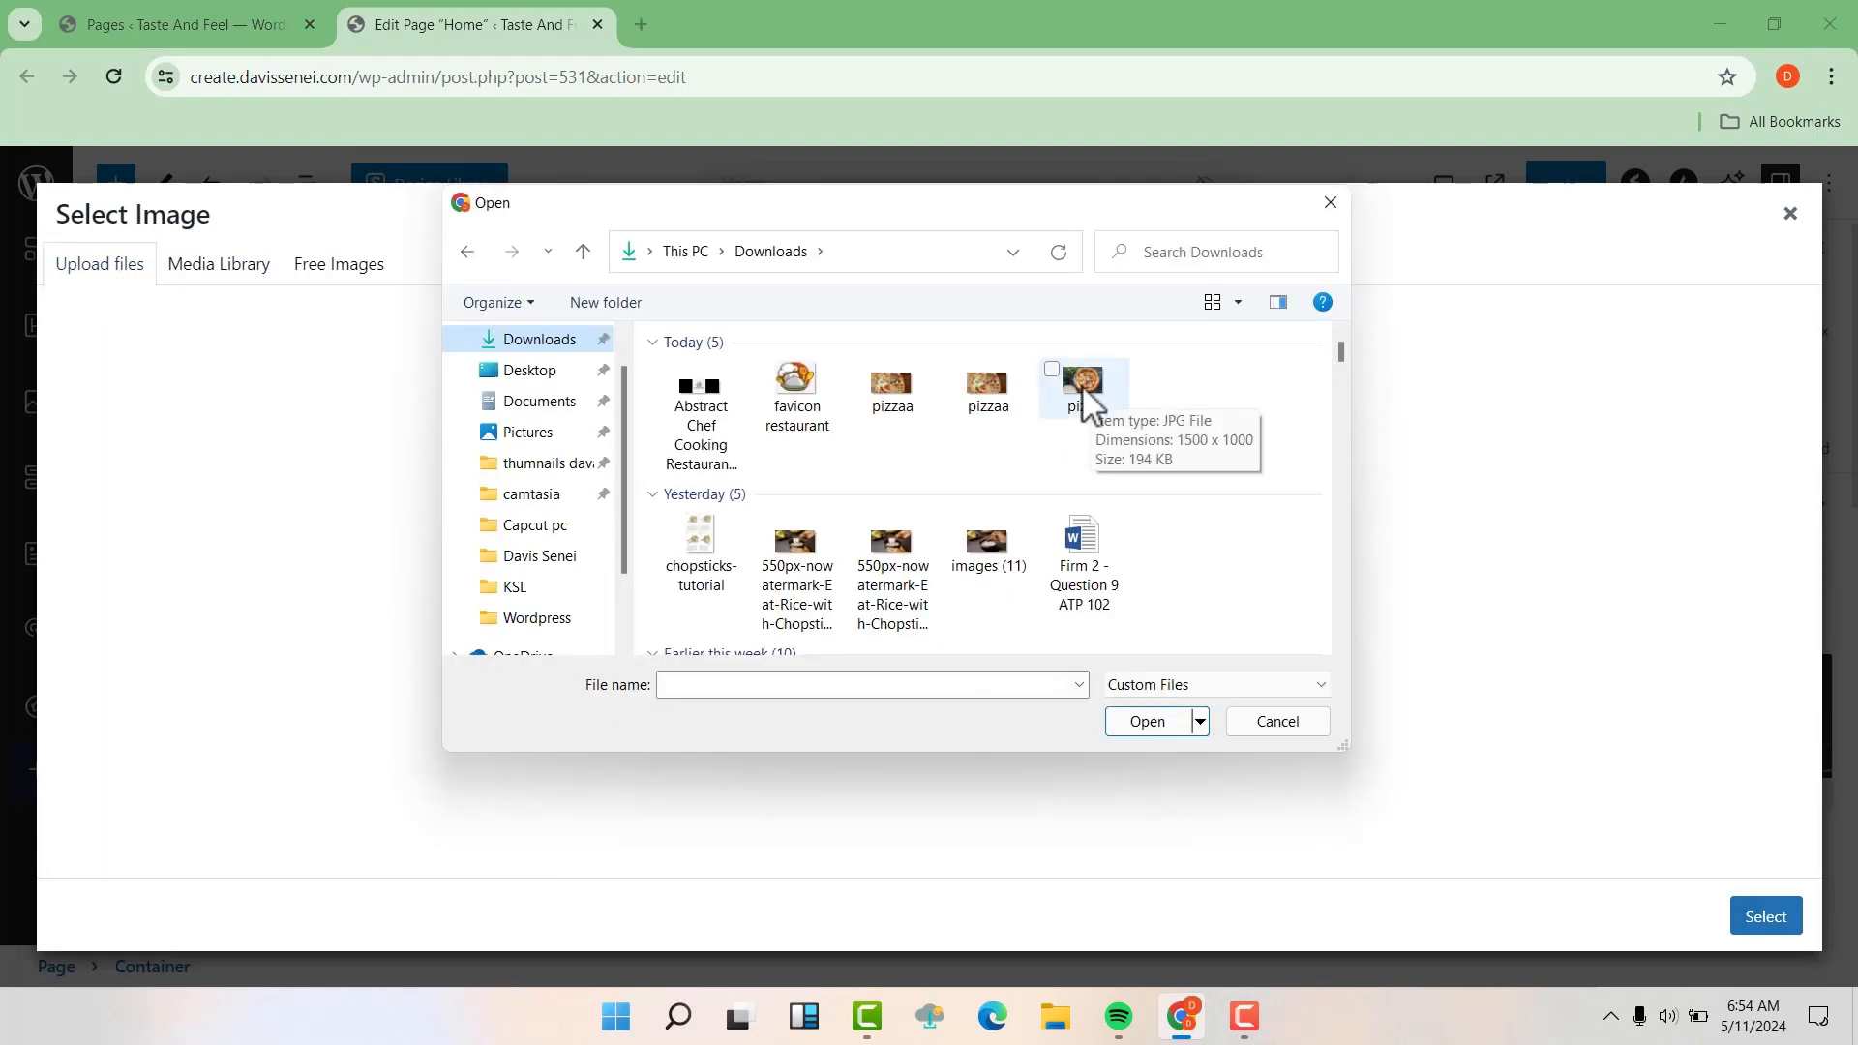
pyautogui.click(1082, 385)
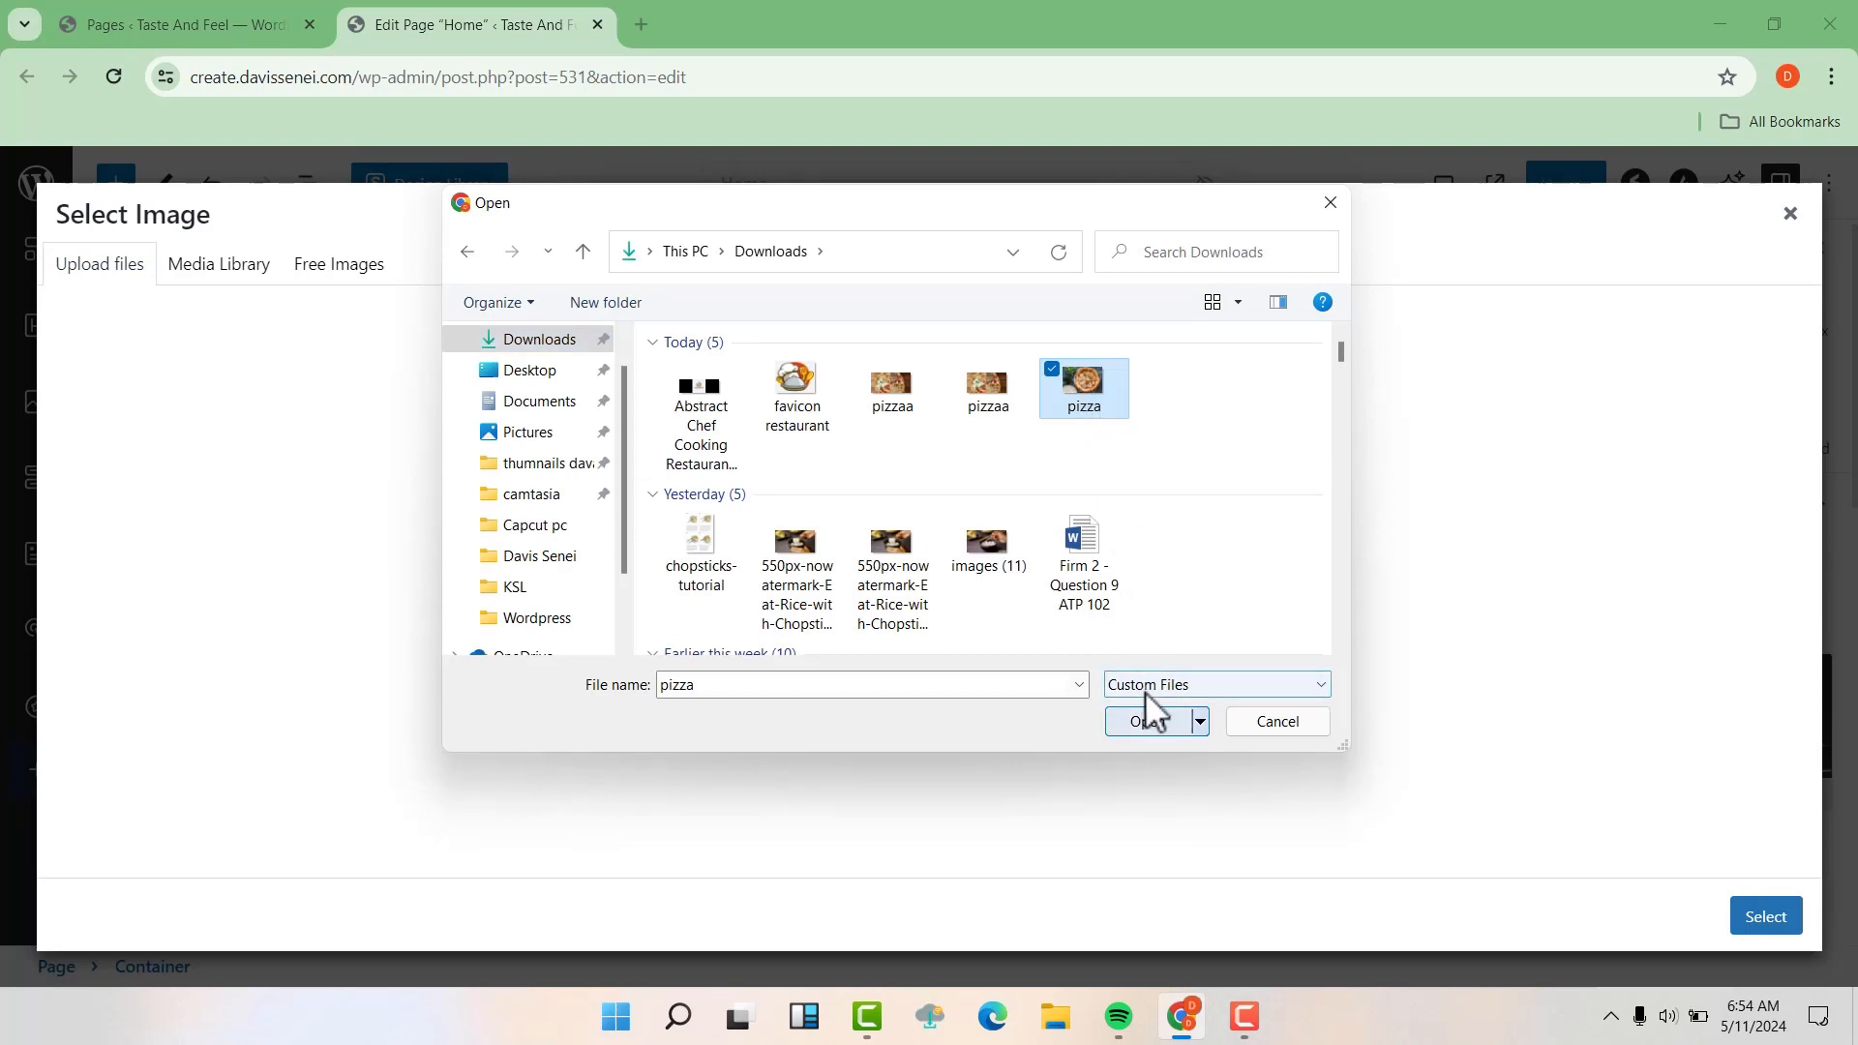
pyautogui.click(1150, 721)
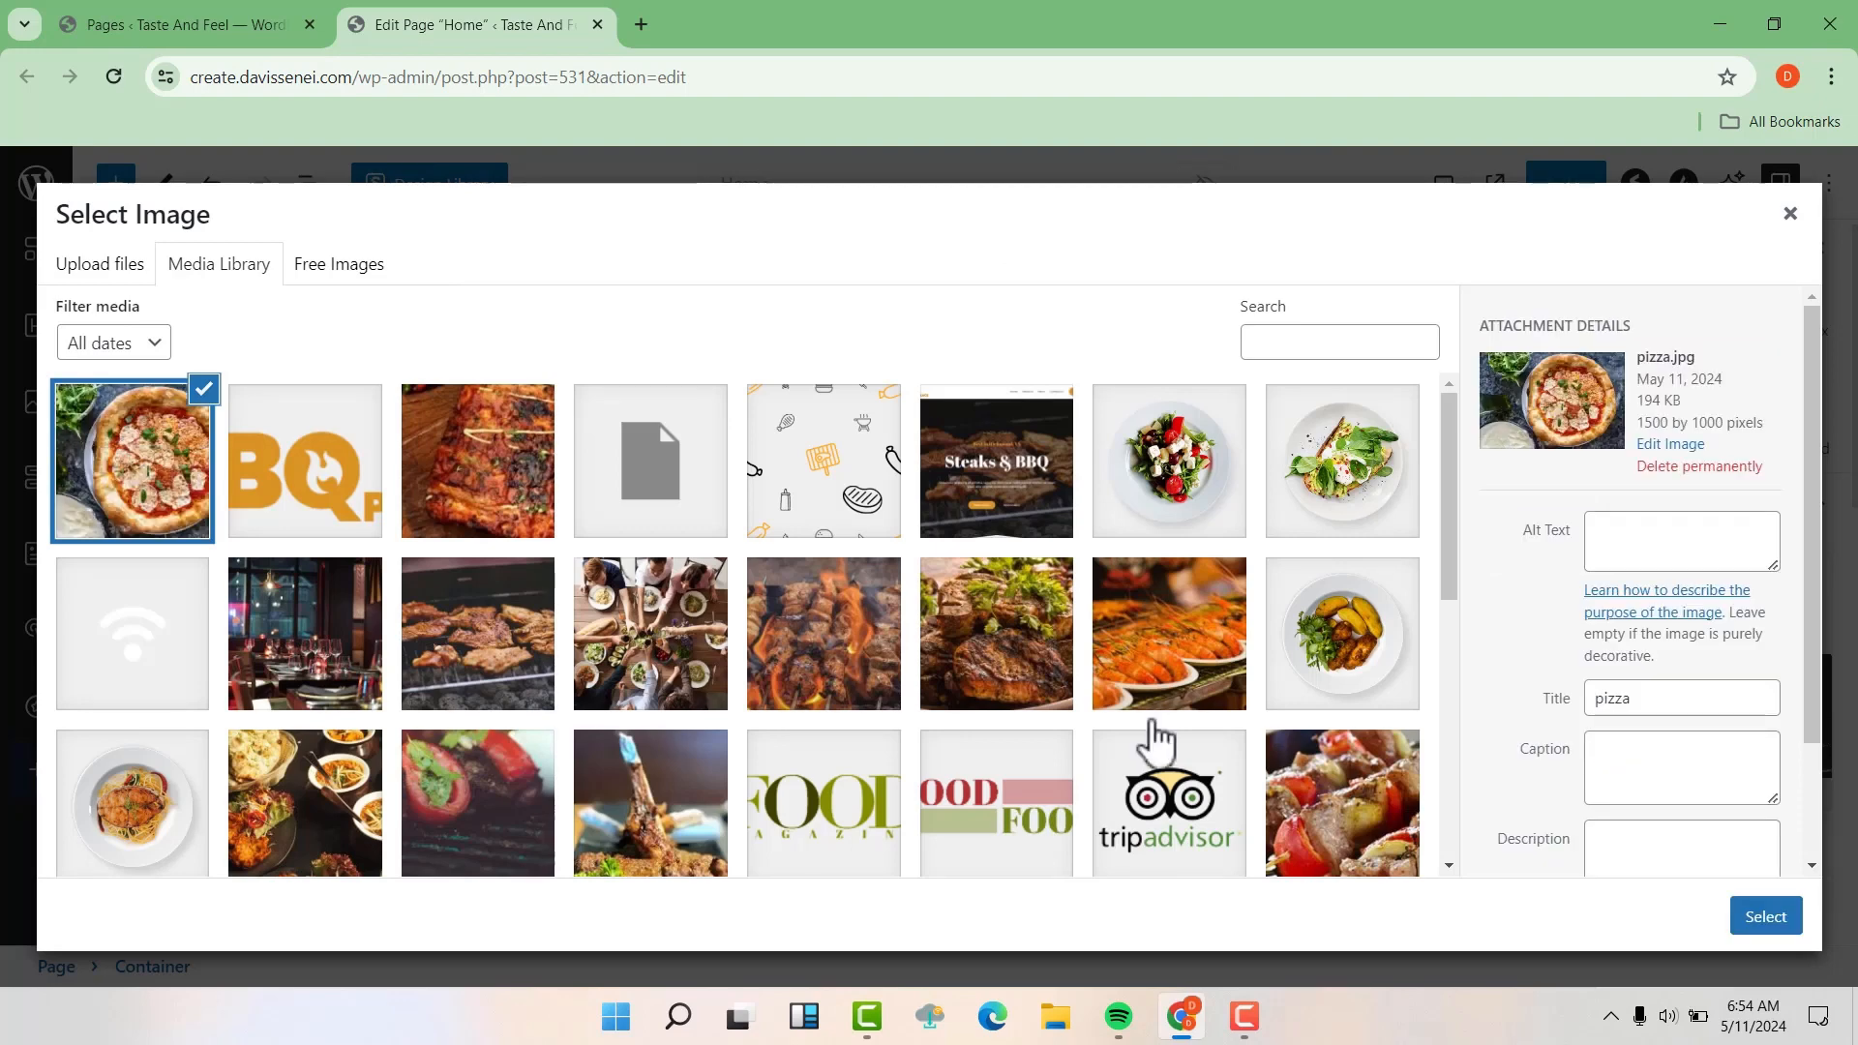
pyautogui.click(1765, 920)
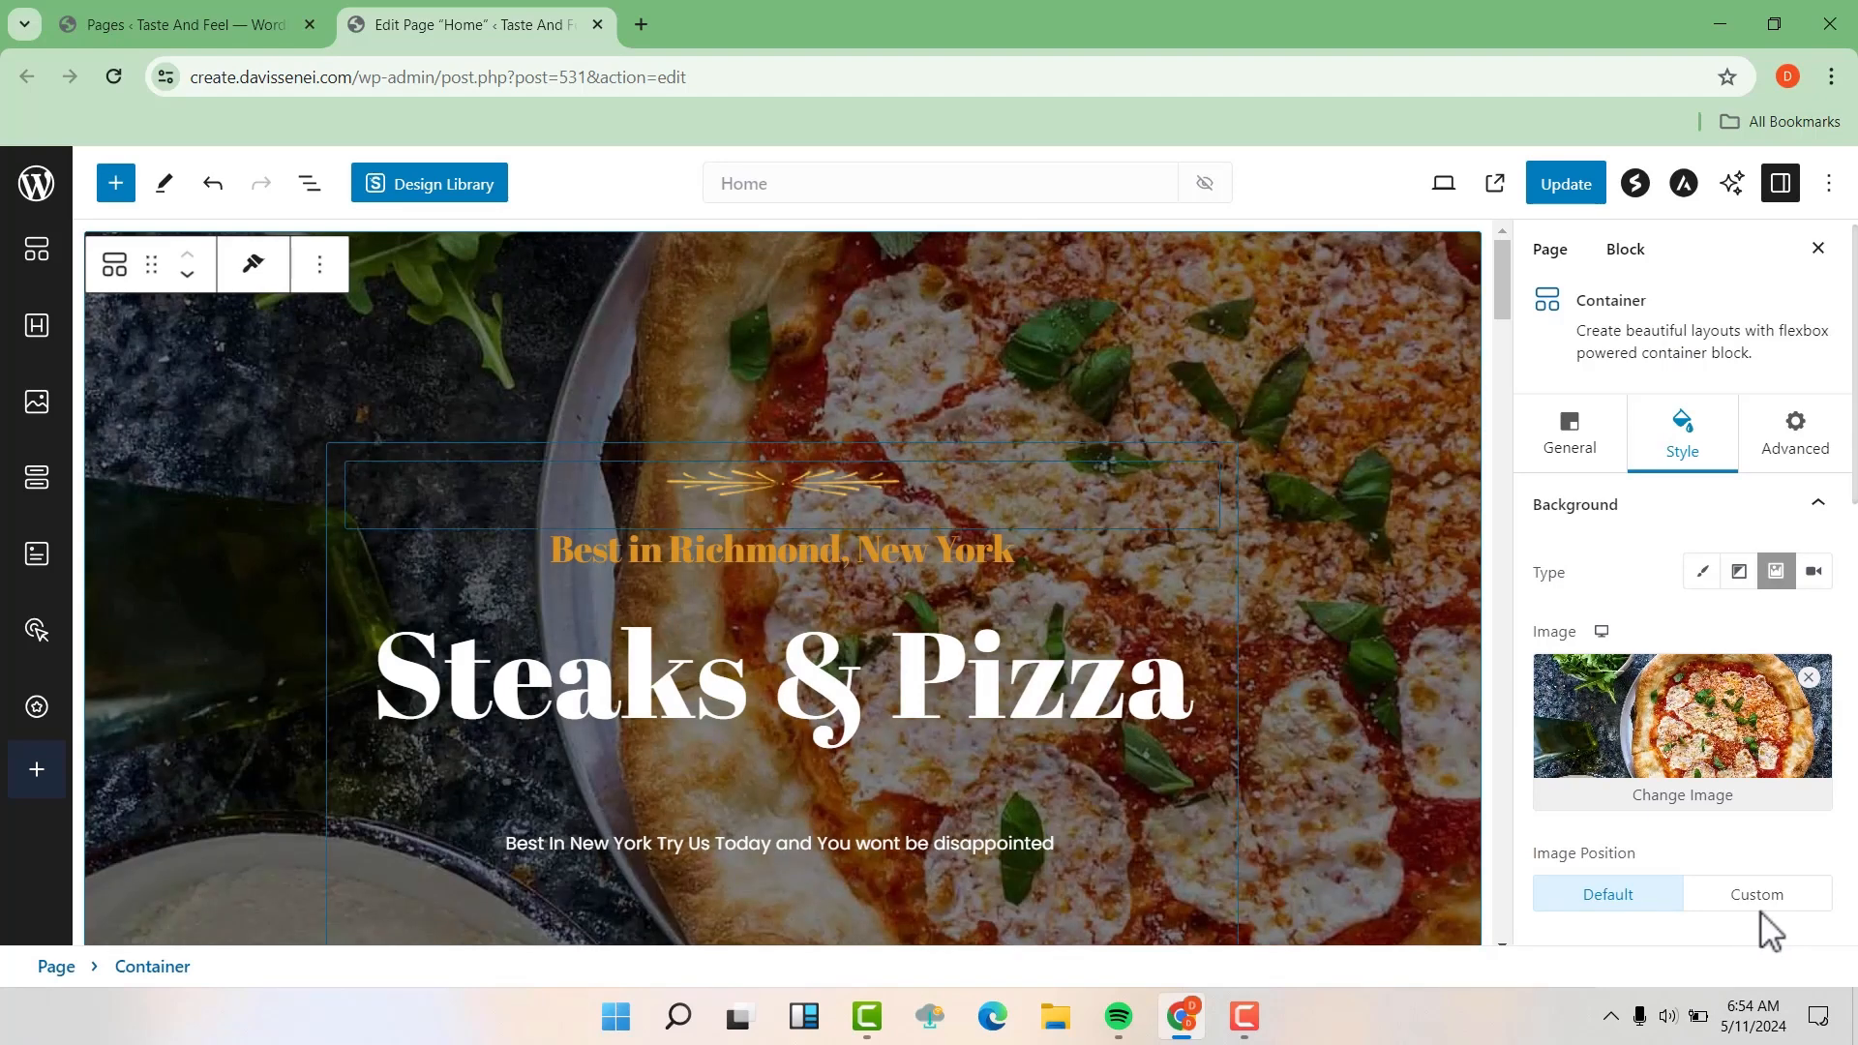
# Look over the Home page's sections below the hero and update the page to save the new background image
pyautogui.scroll(-4, 1762, 914)
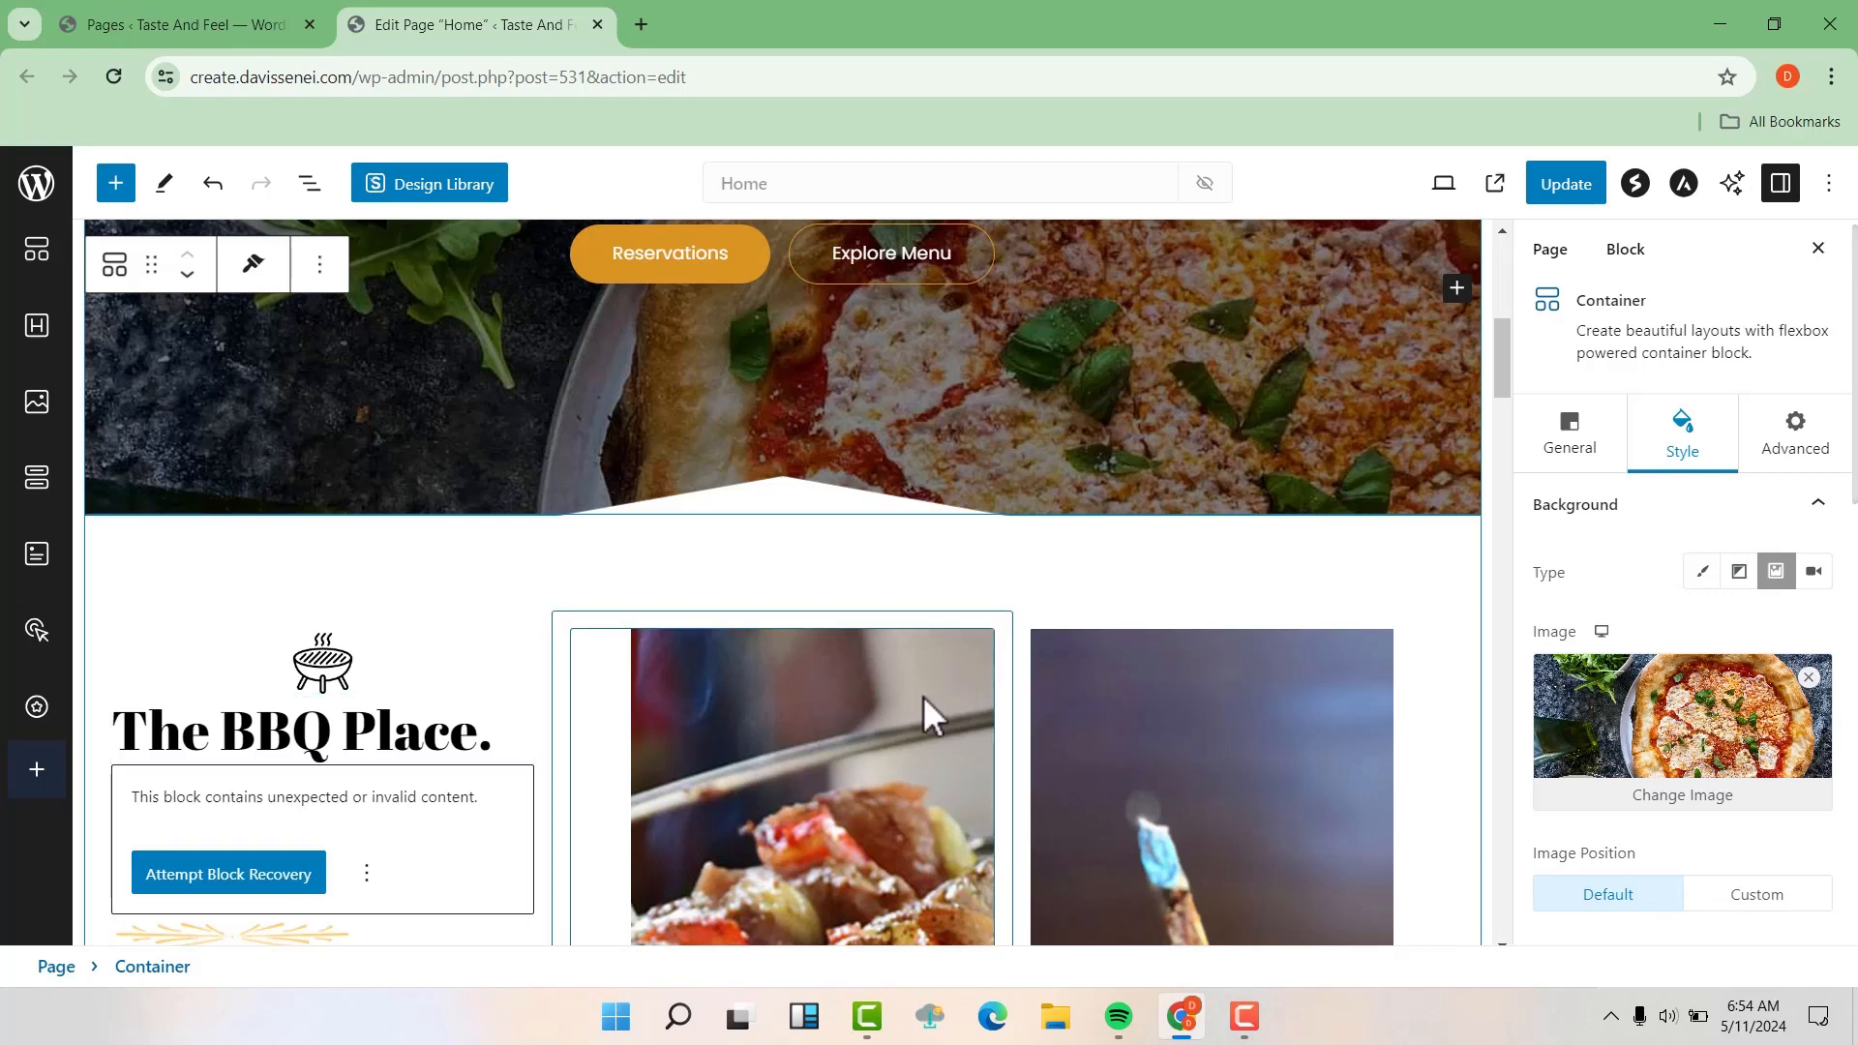
pyautogui.scroll(-6, 923, 695)
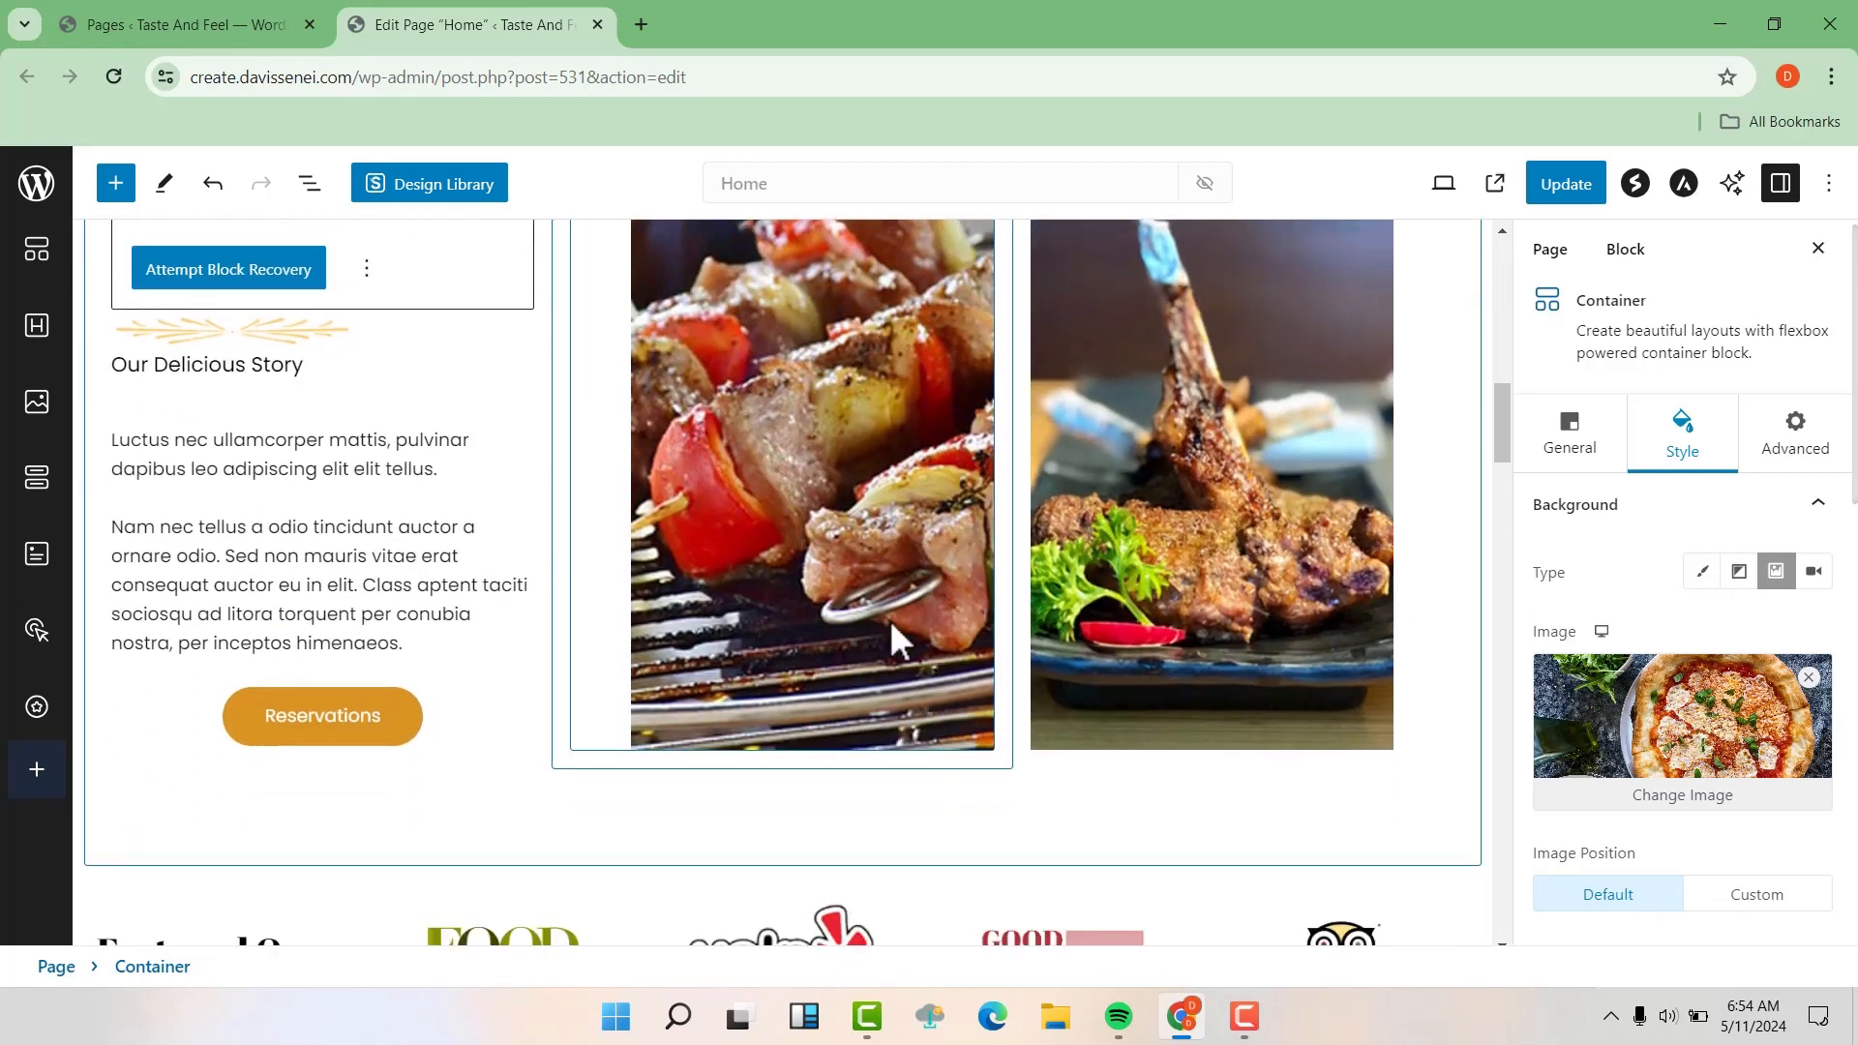
pyautogui.scroll(-5, 890, 622)
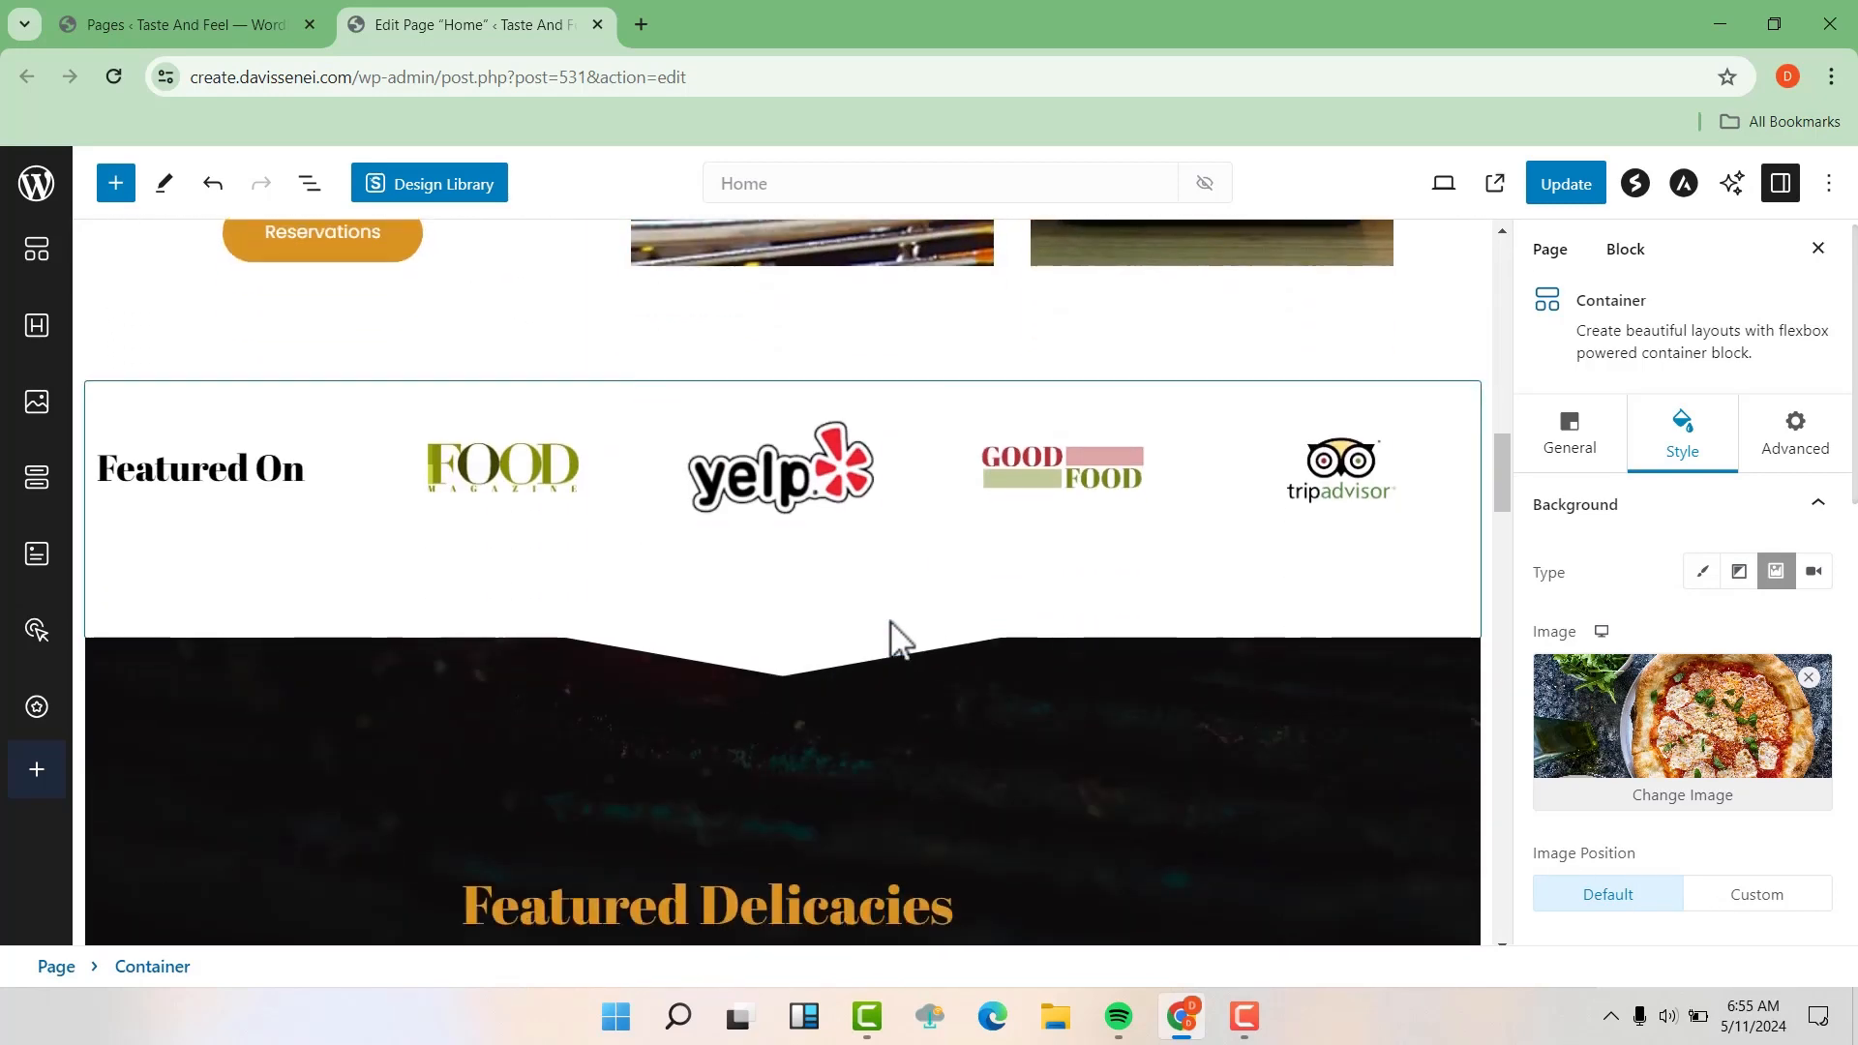
pyautogui.scroll(-2, 893, 629)
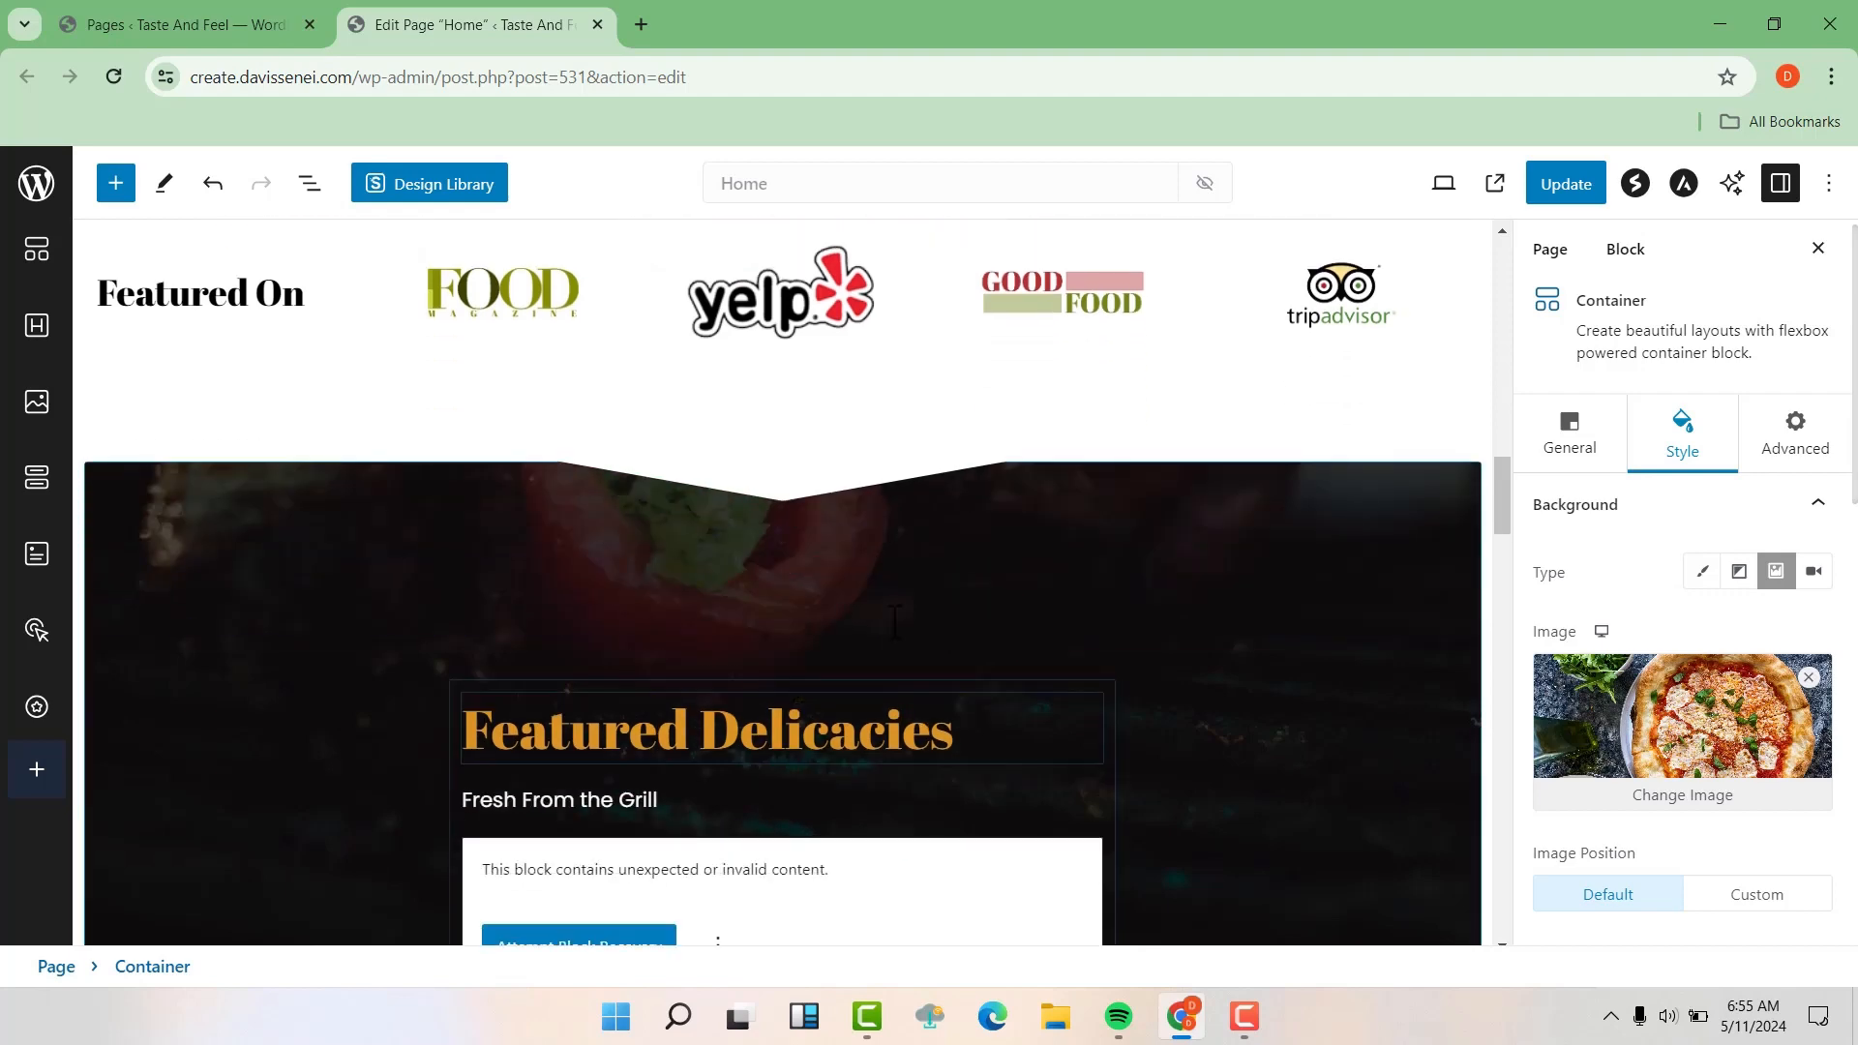
pyautogui.scroll(15, 919, 629)
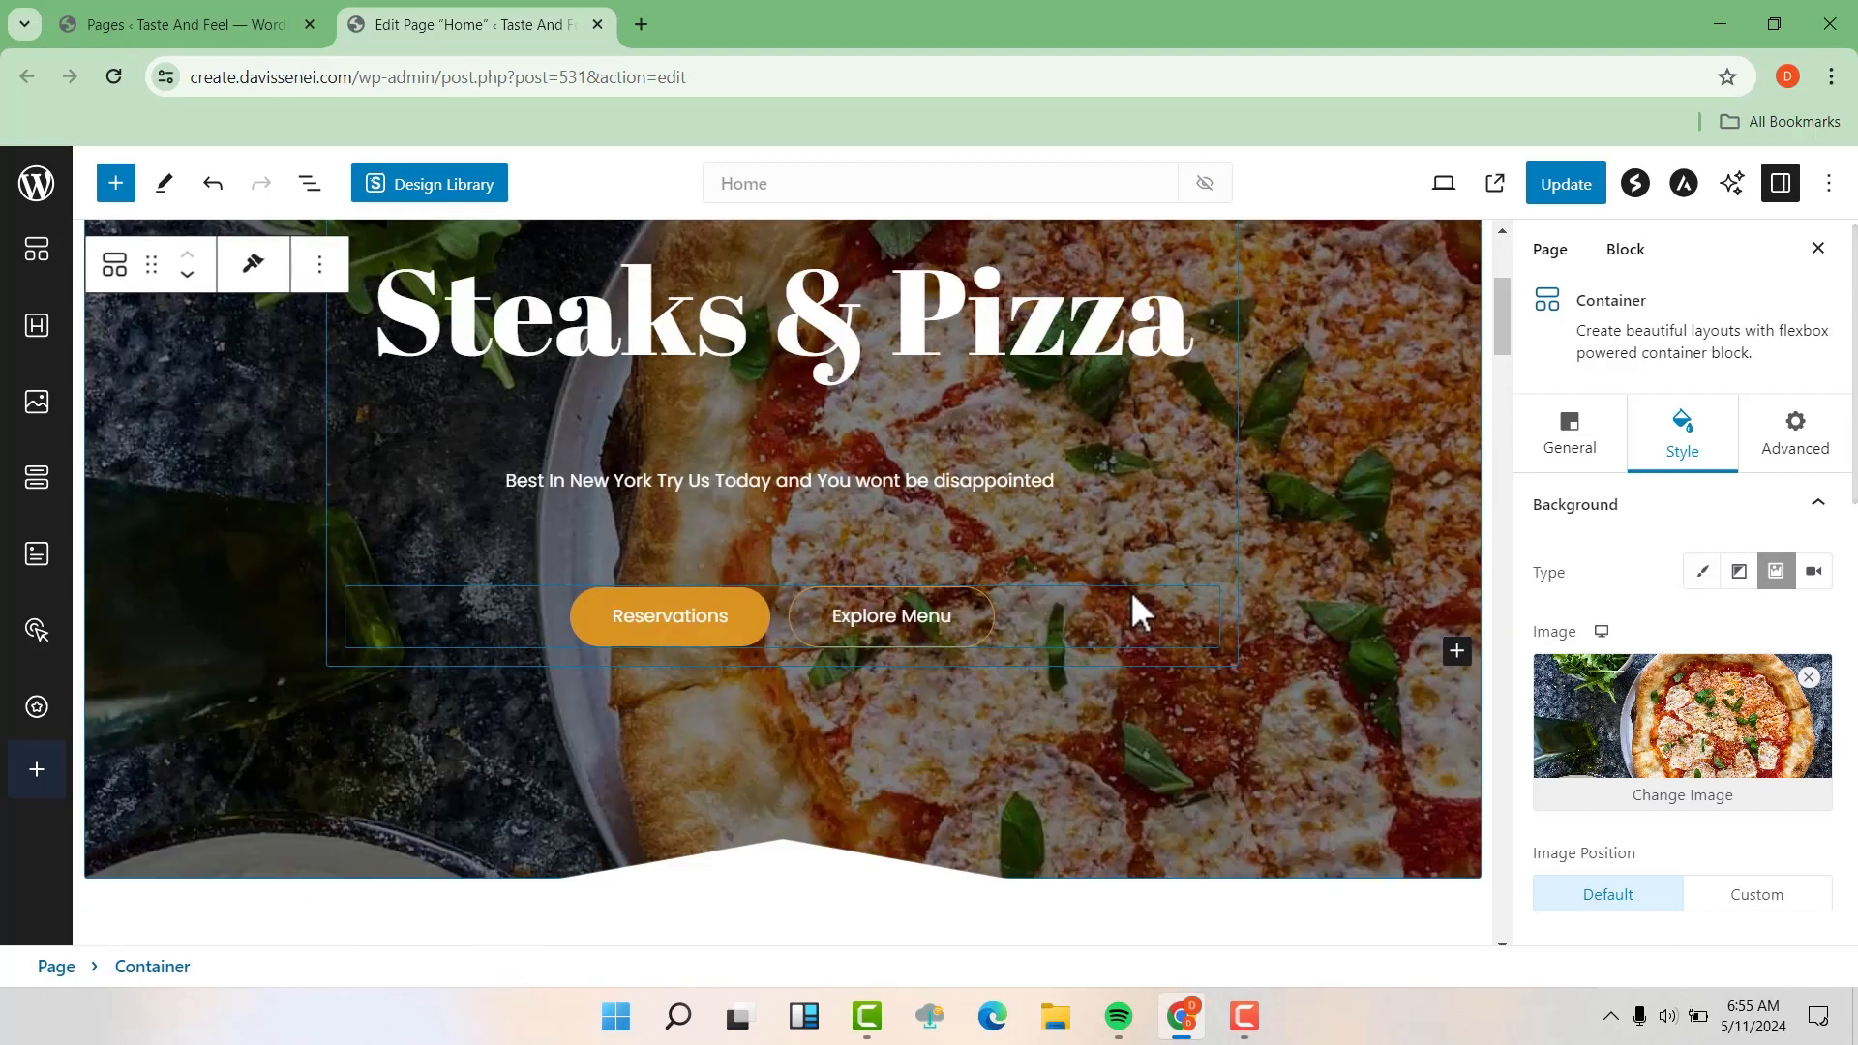
pyautogui.scroll(3, 1134, 609)
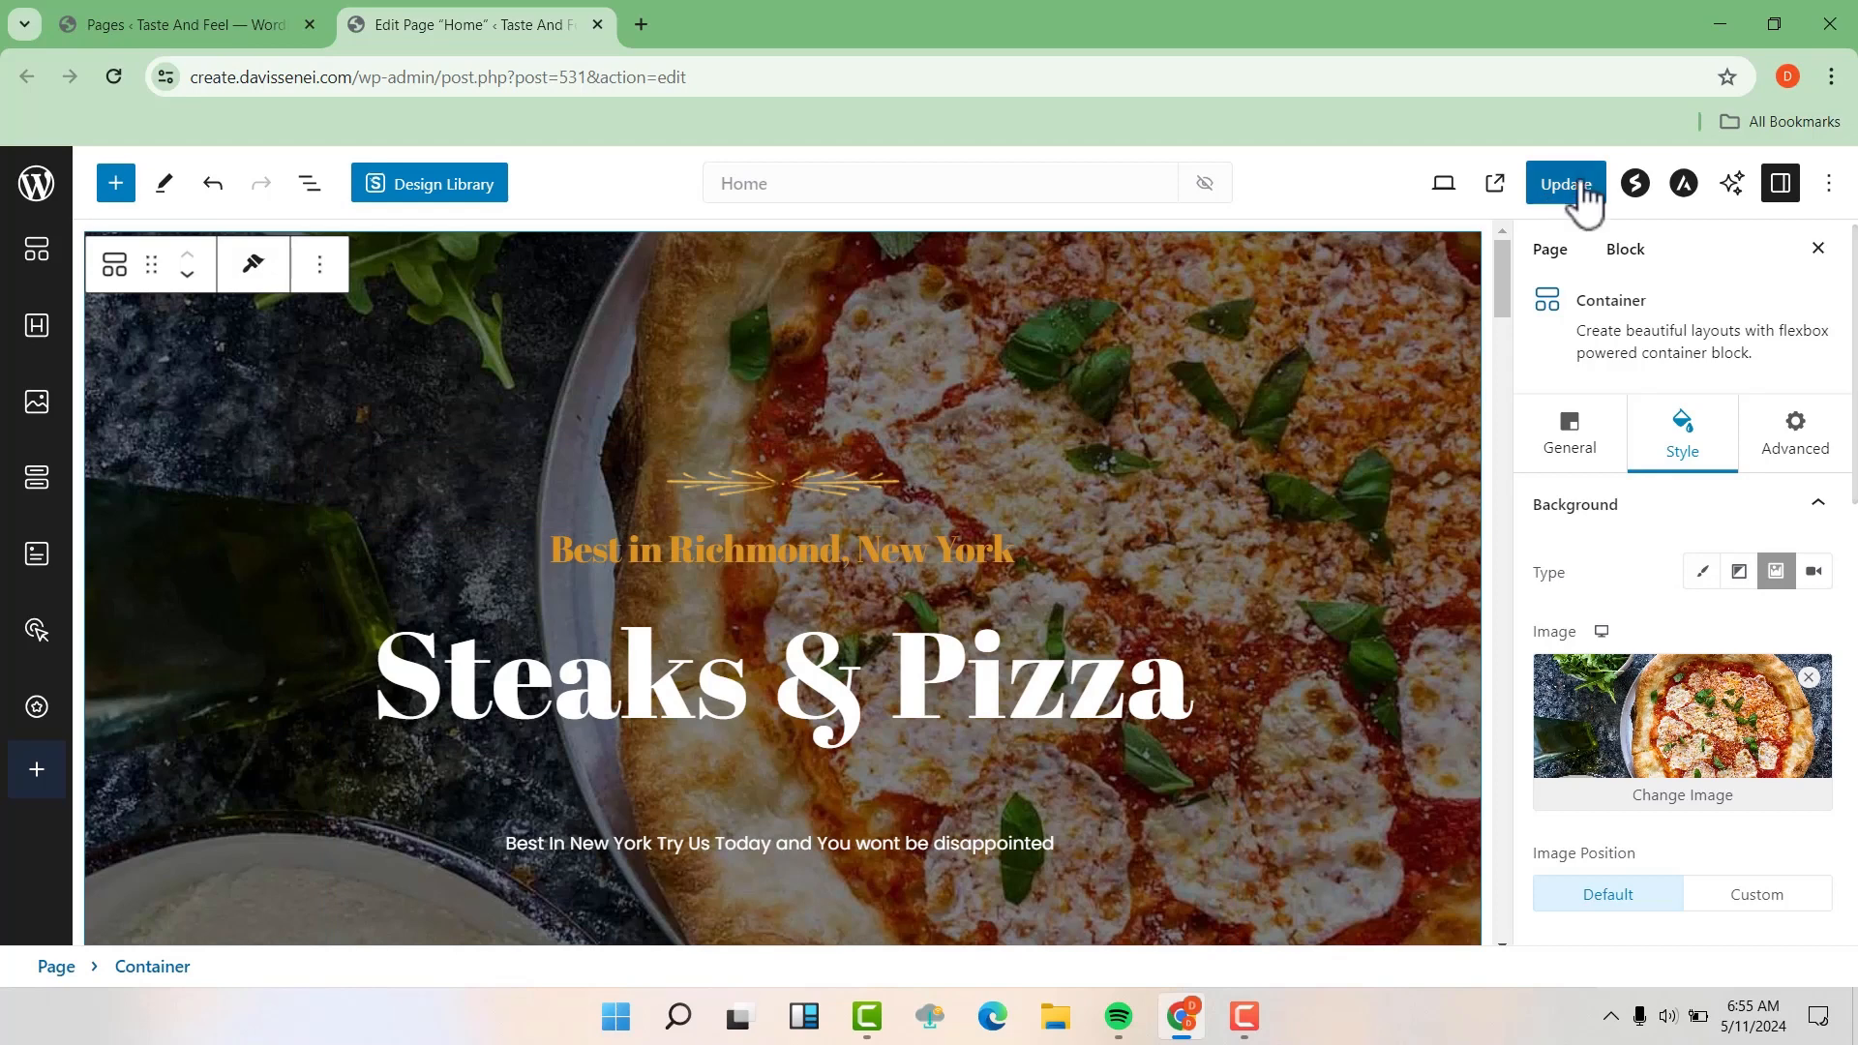
pyautogui.click(1584, 194)
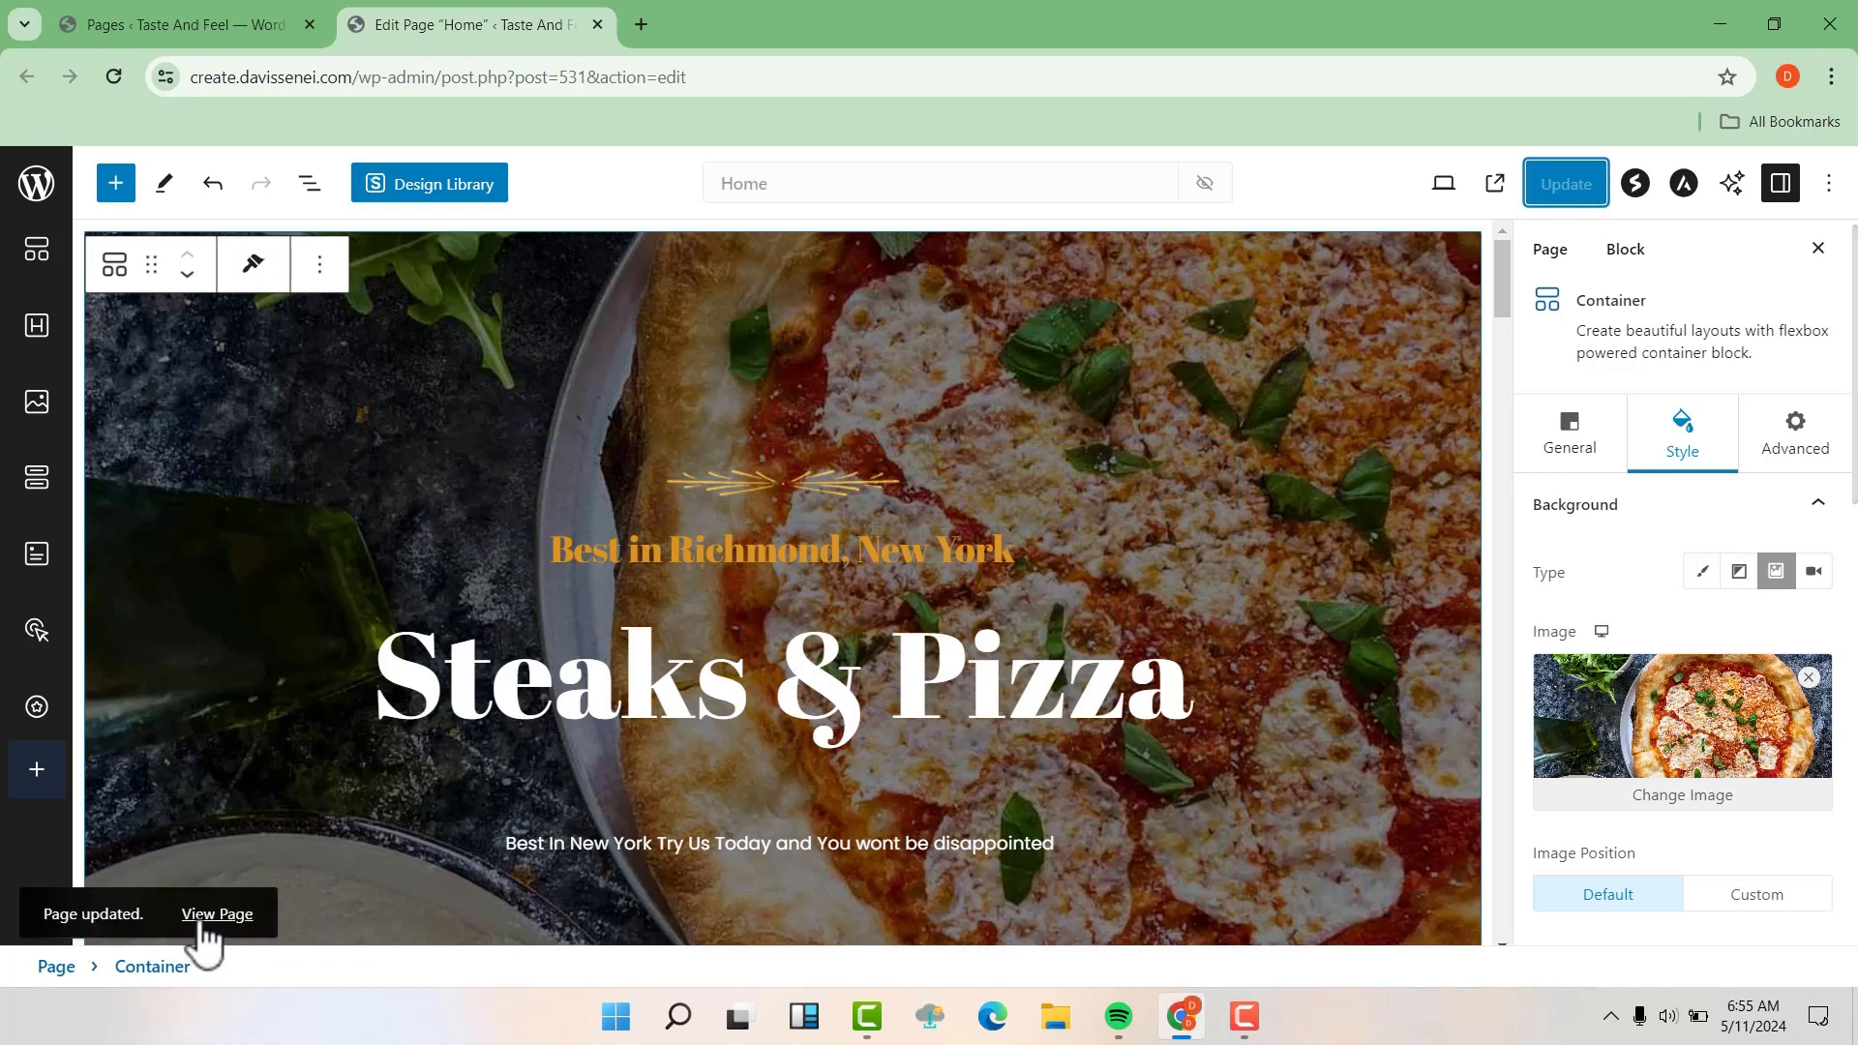
# View the live Home page in a new tab, check the hero section, and test the Explore Menu button's link
pyautogui.rightClick(204, 924)
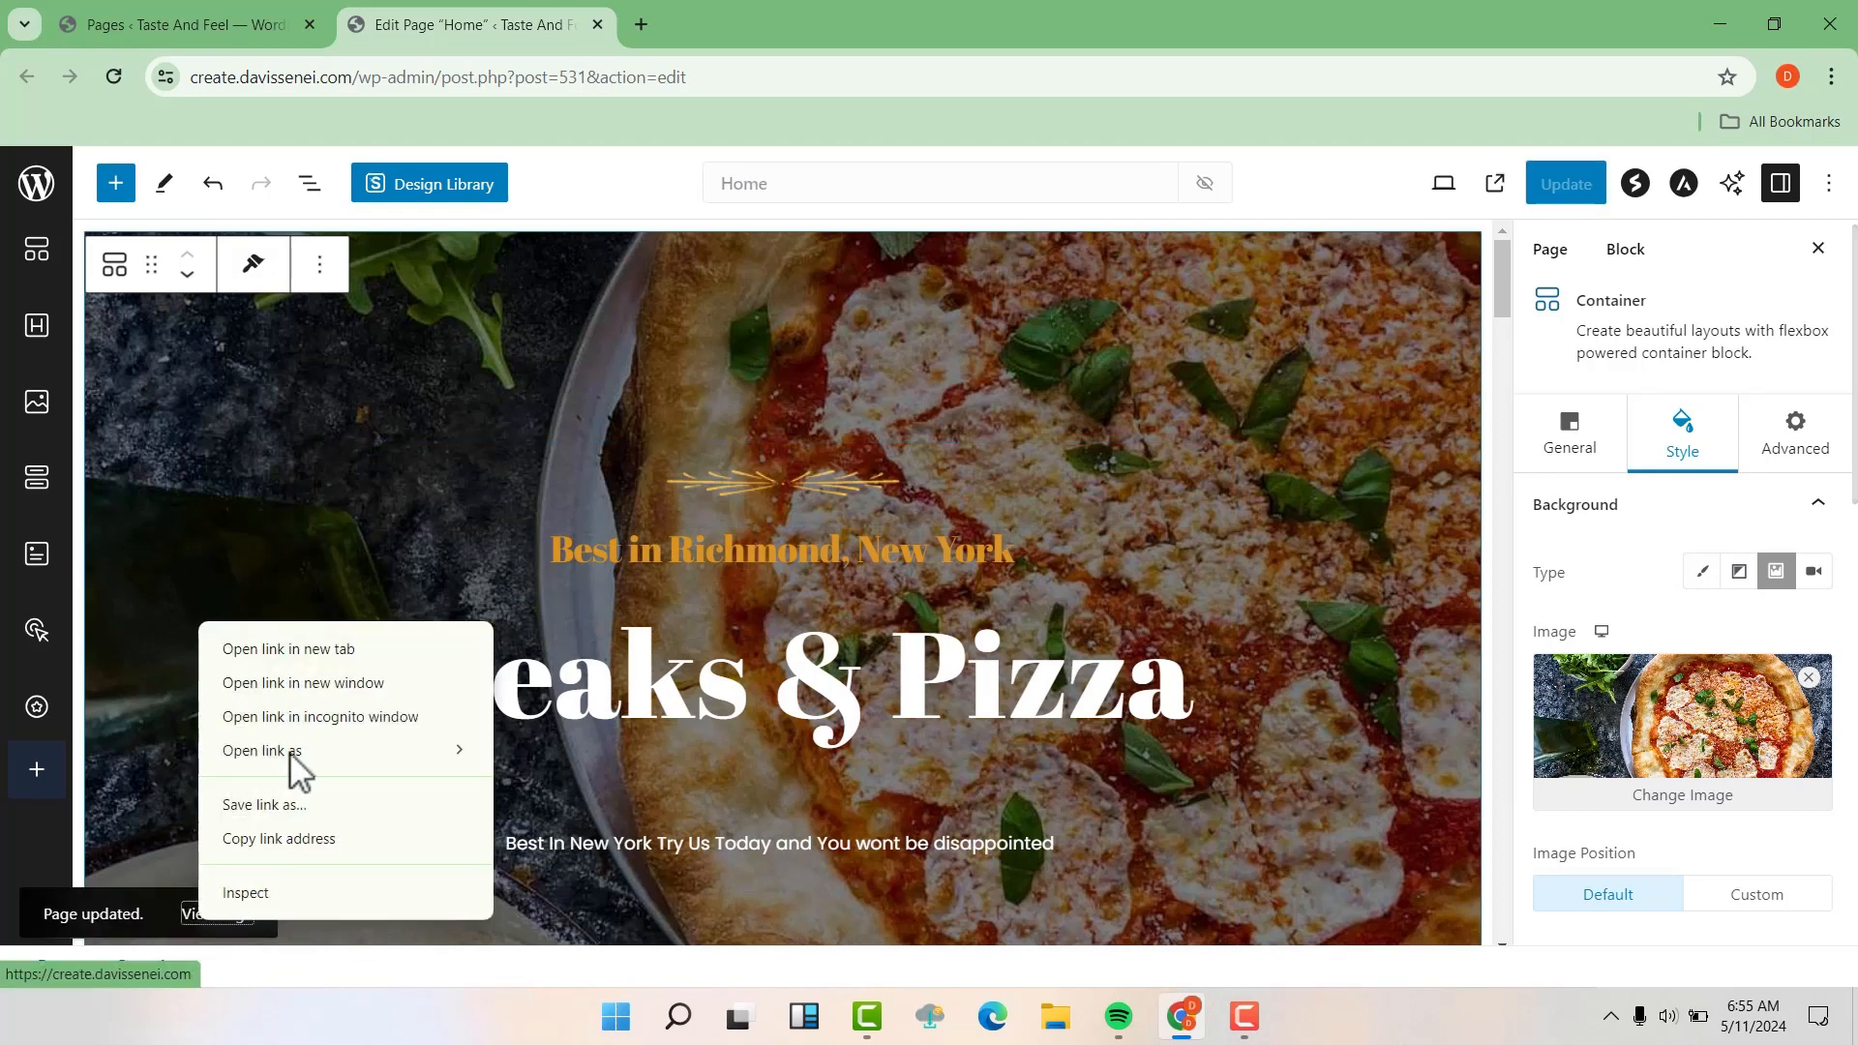
pyautogui.click(346, 651)
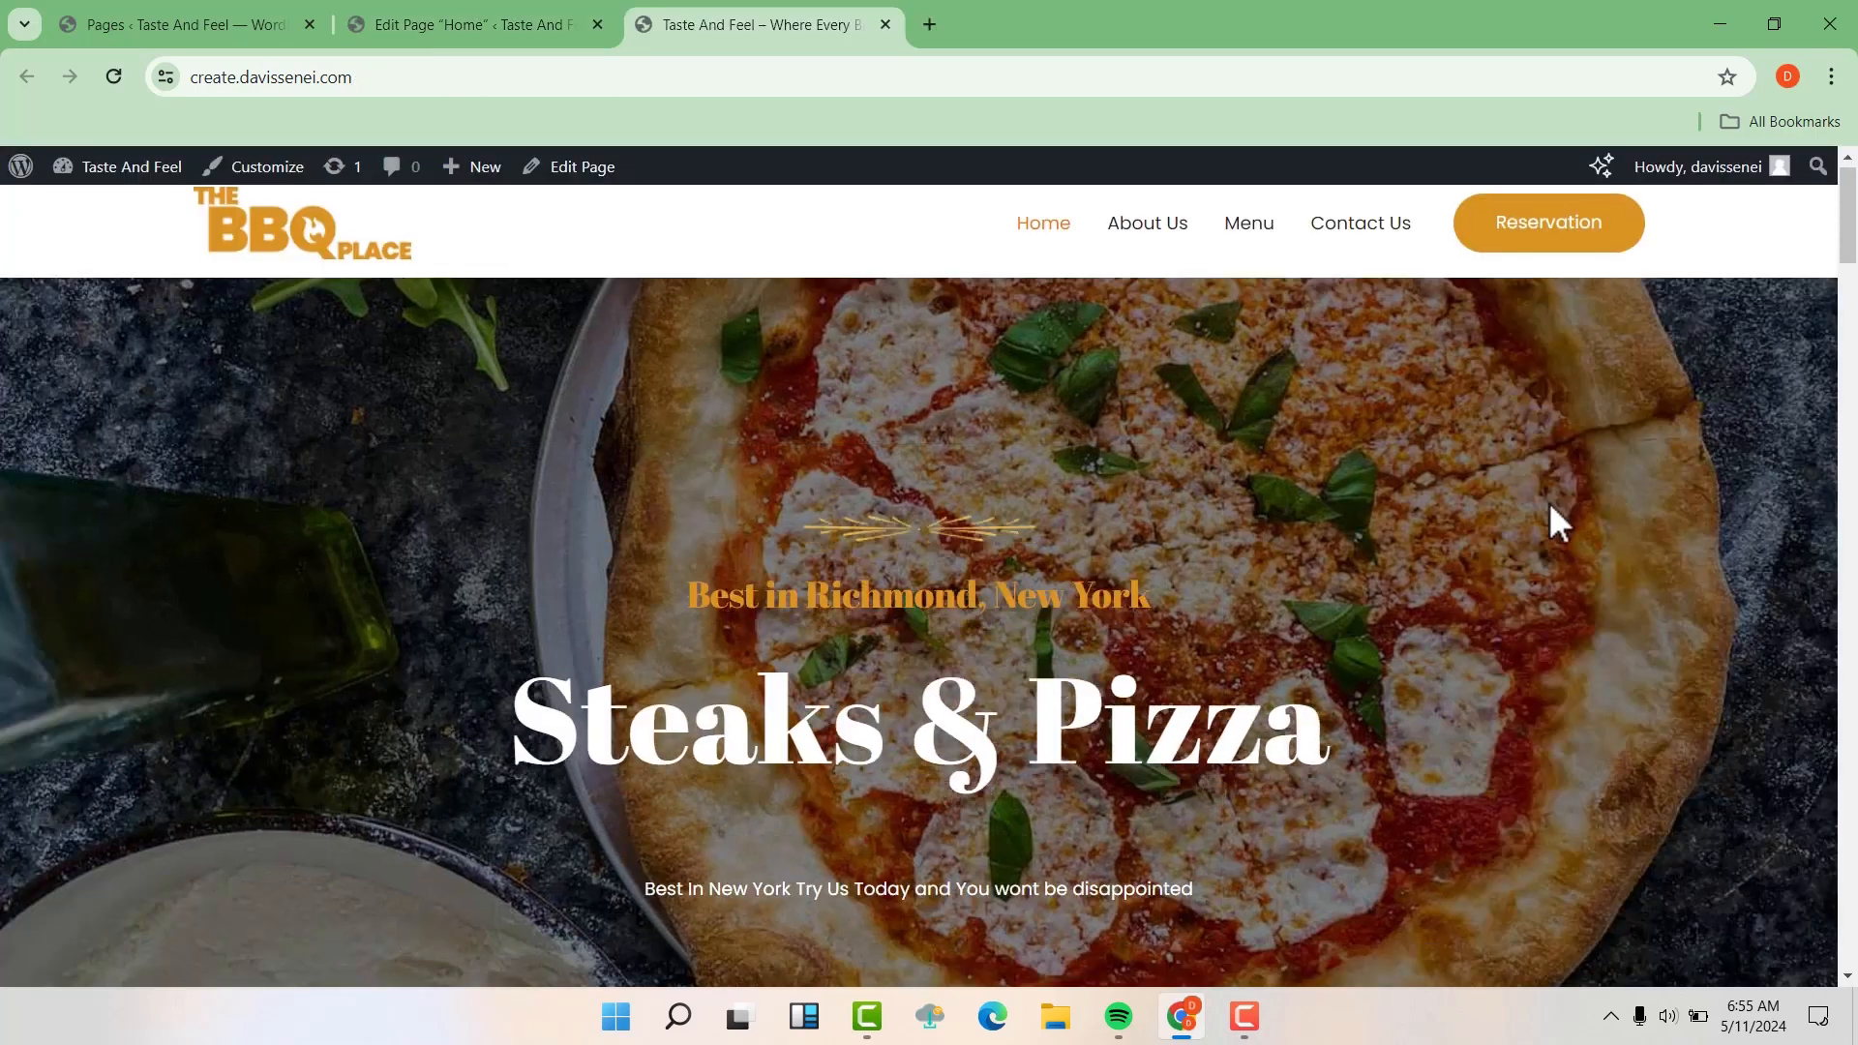
pyautogui.scroll(1, 1556, 522)
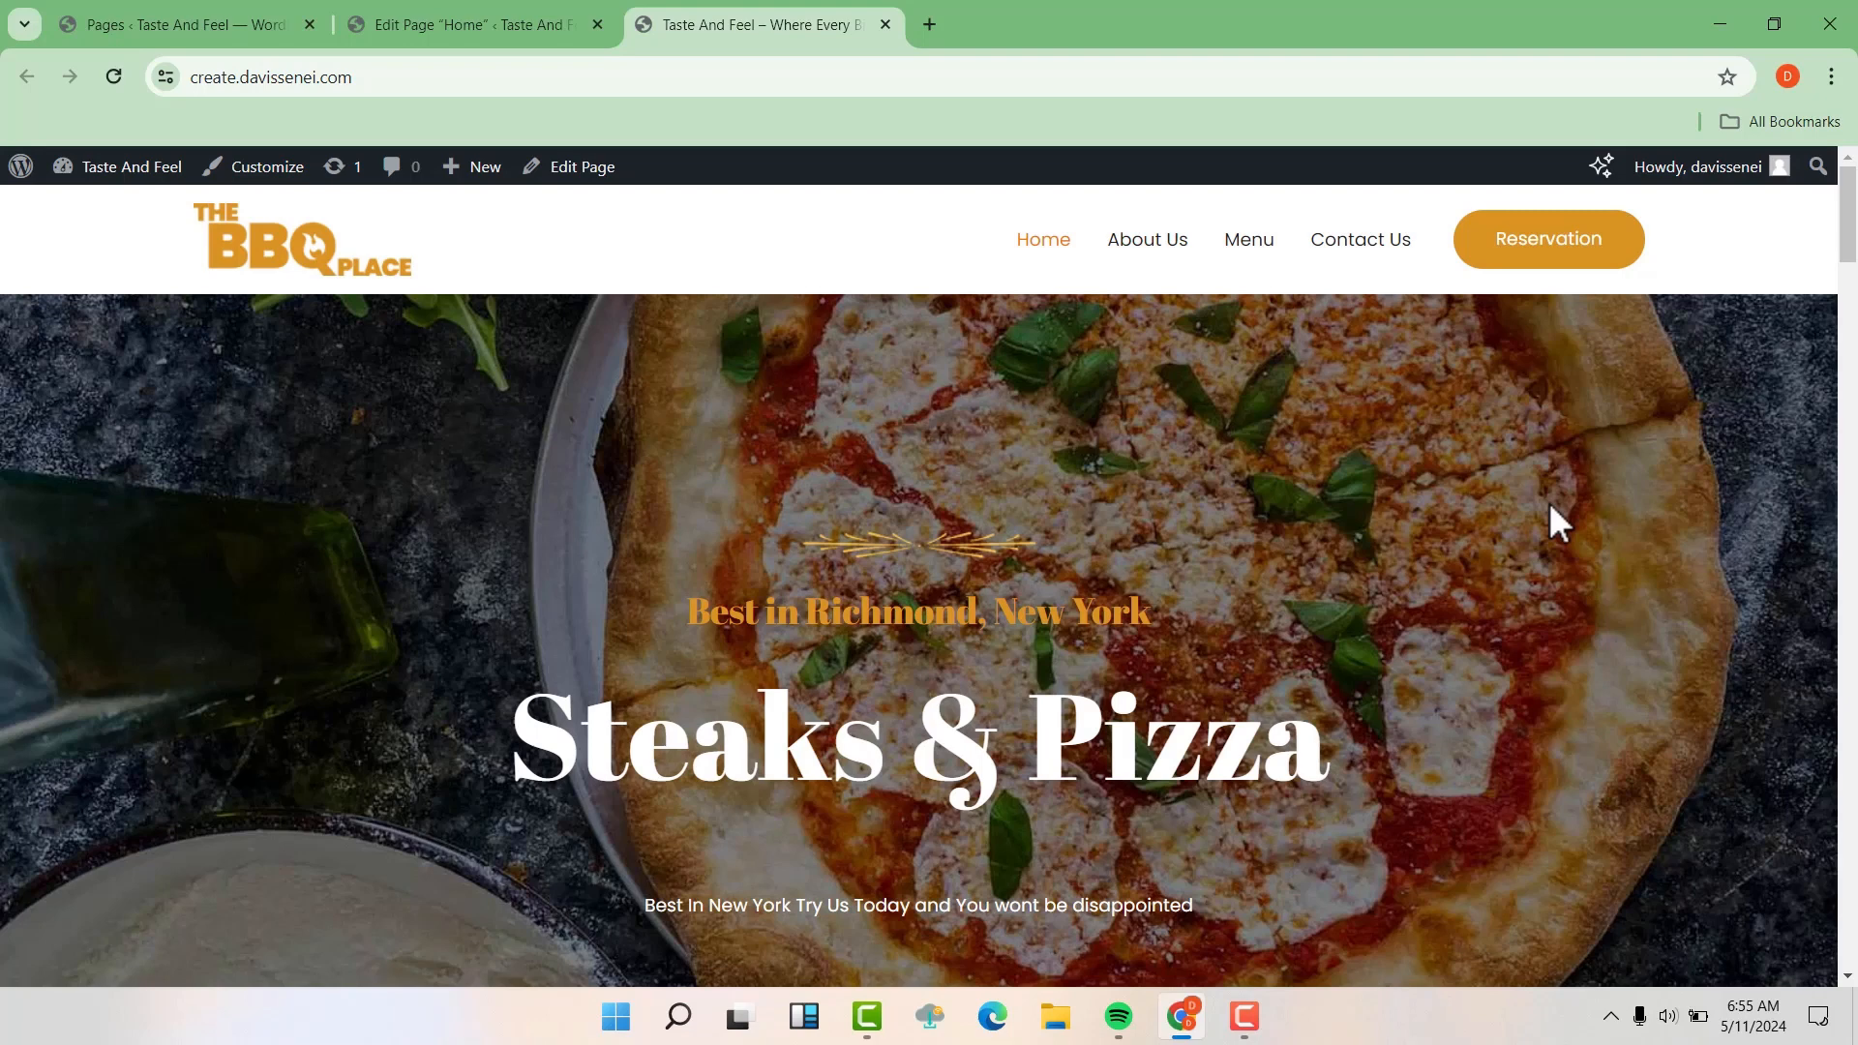
pyautogui.scroll(-1, 1556, 522)
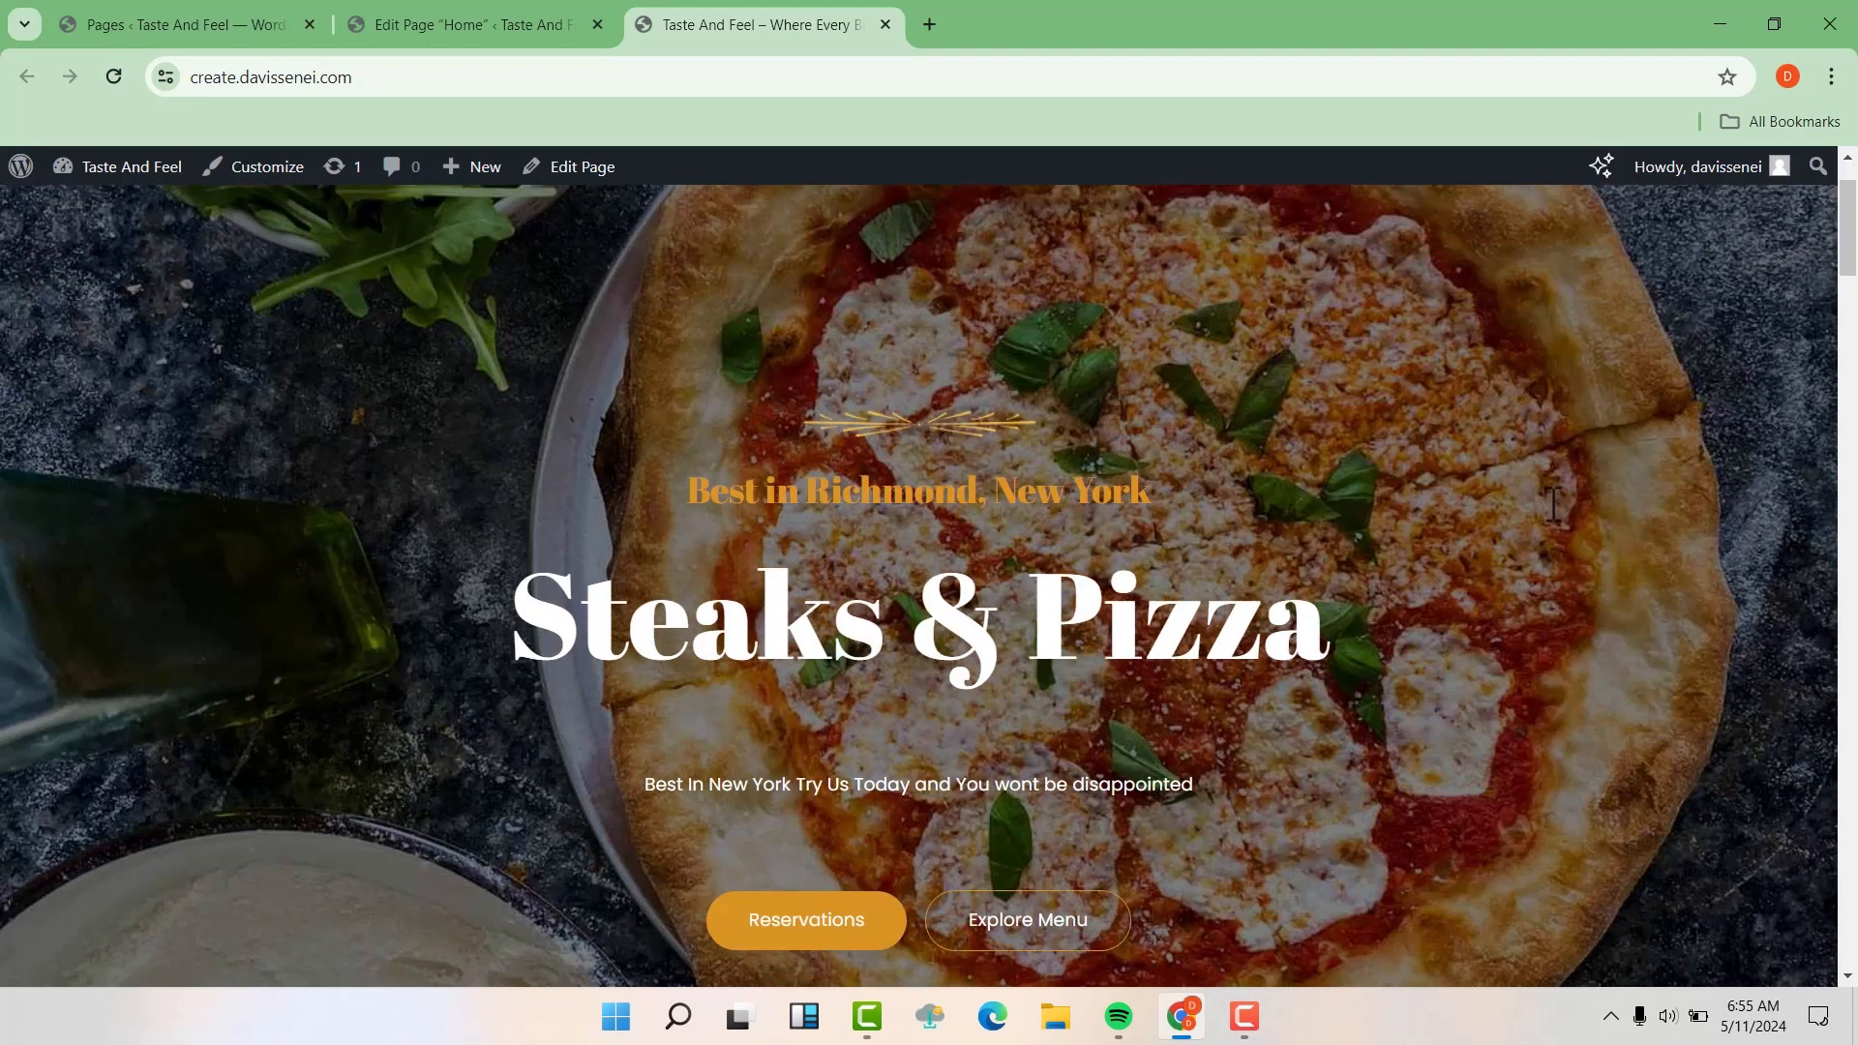
pyautogui.scroll(-1, 1554, 503)
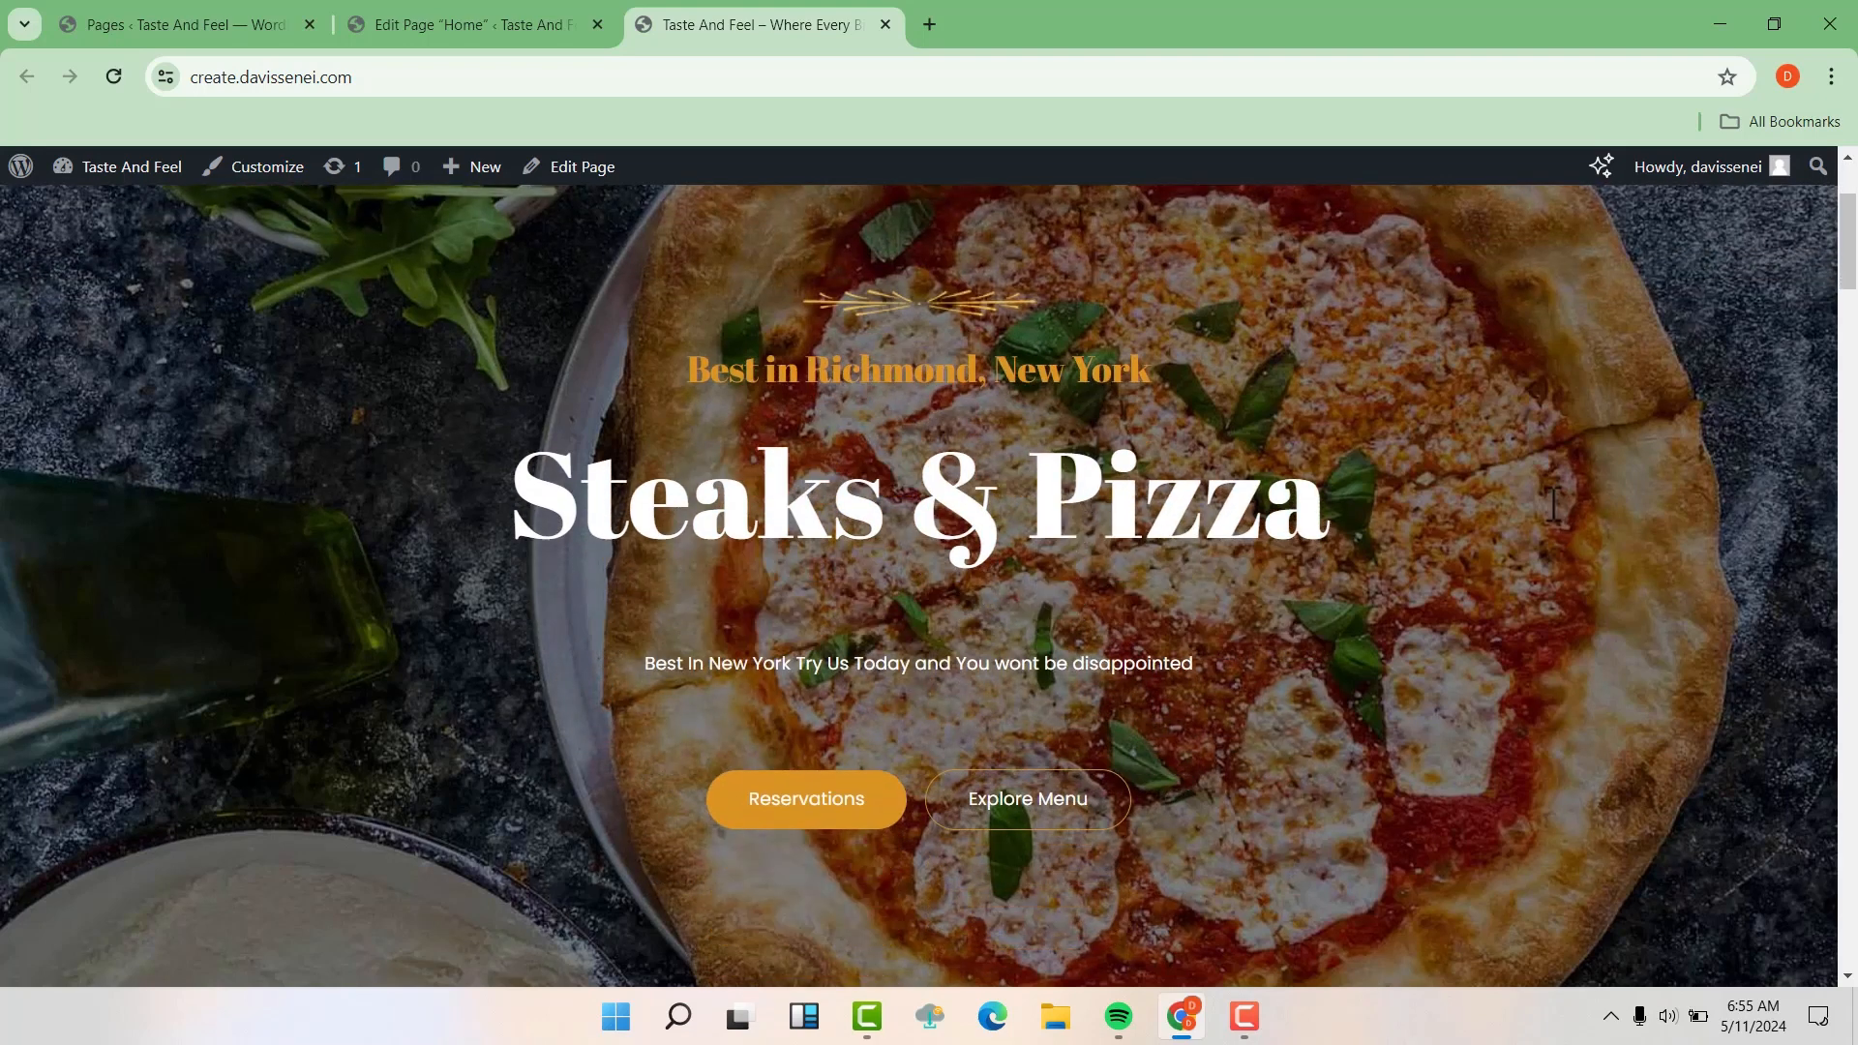
pyautogui.click(1027, 809)
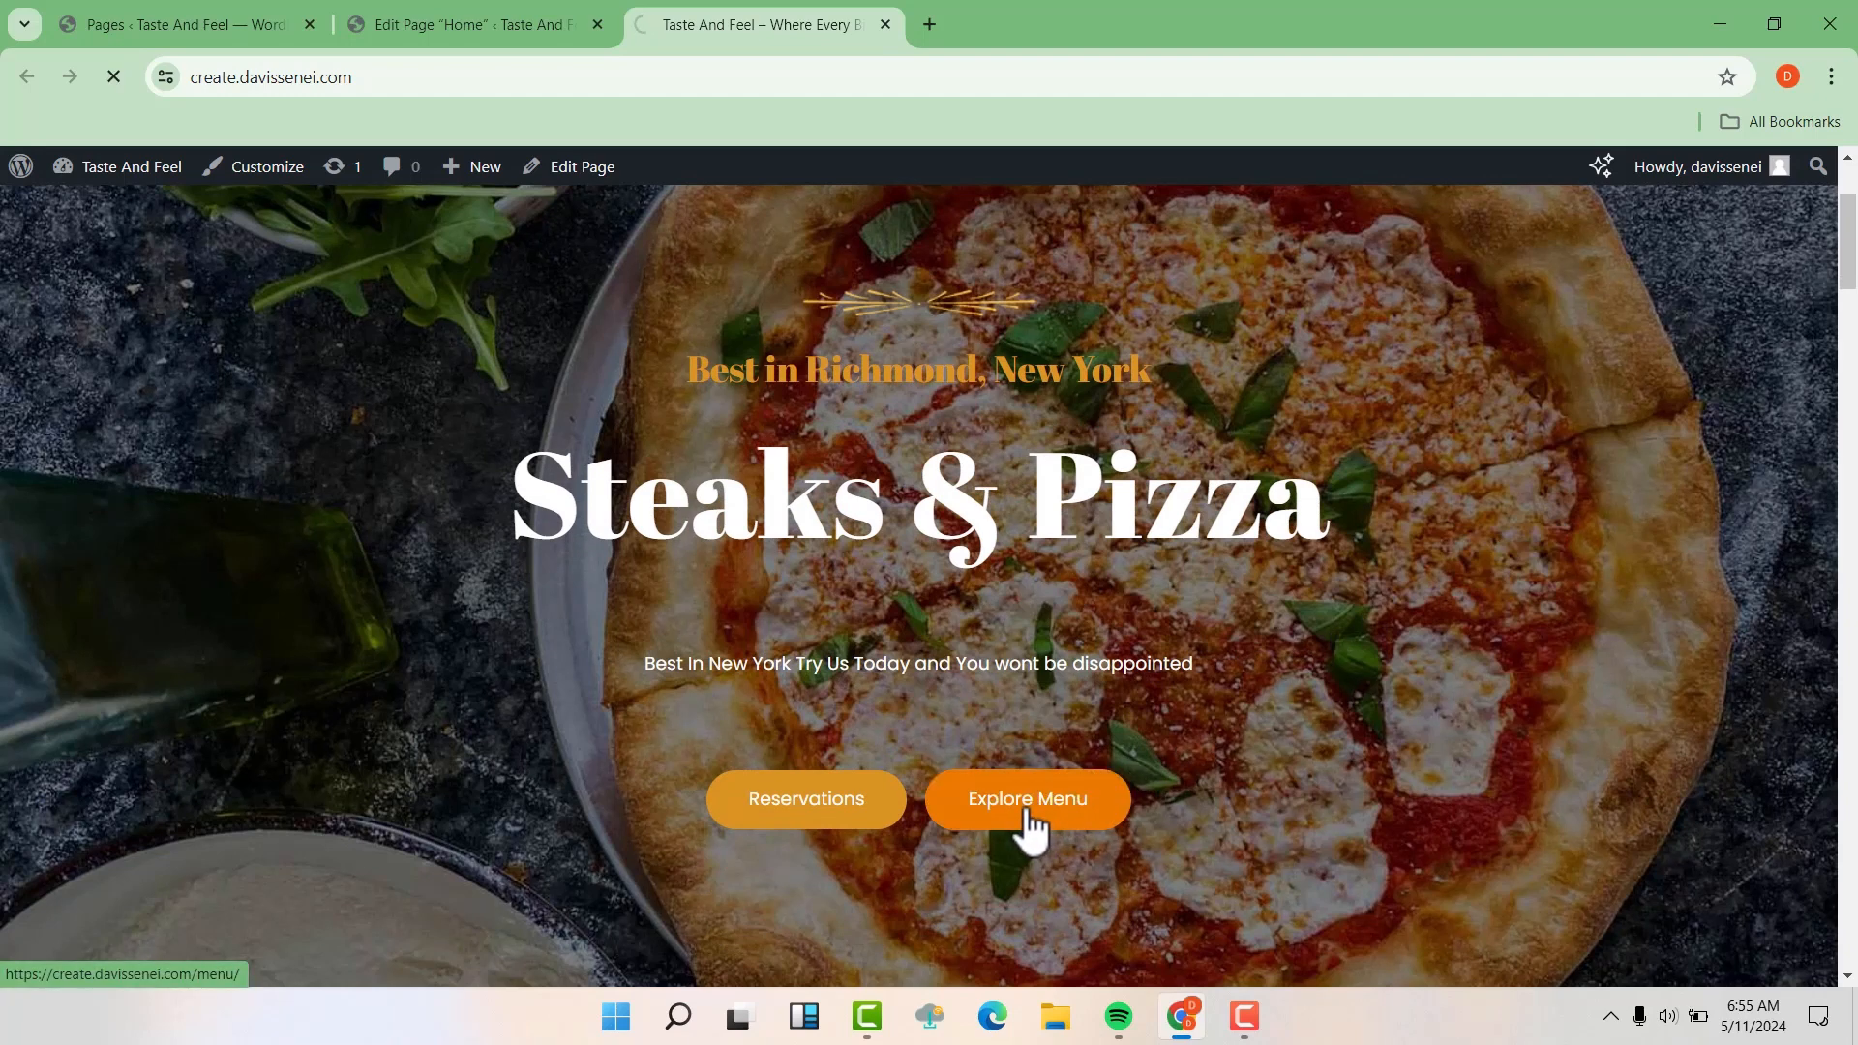
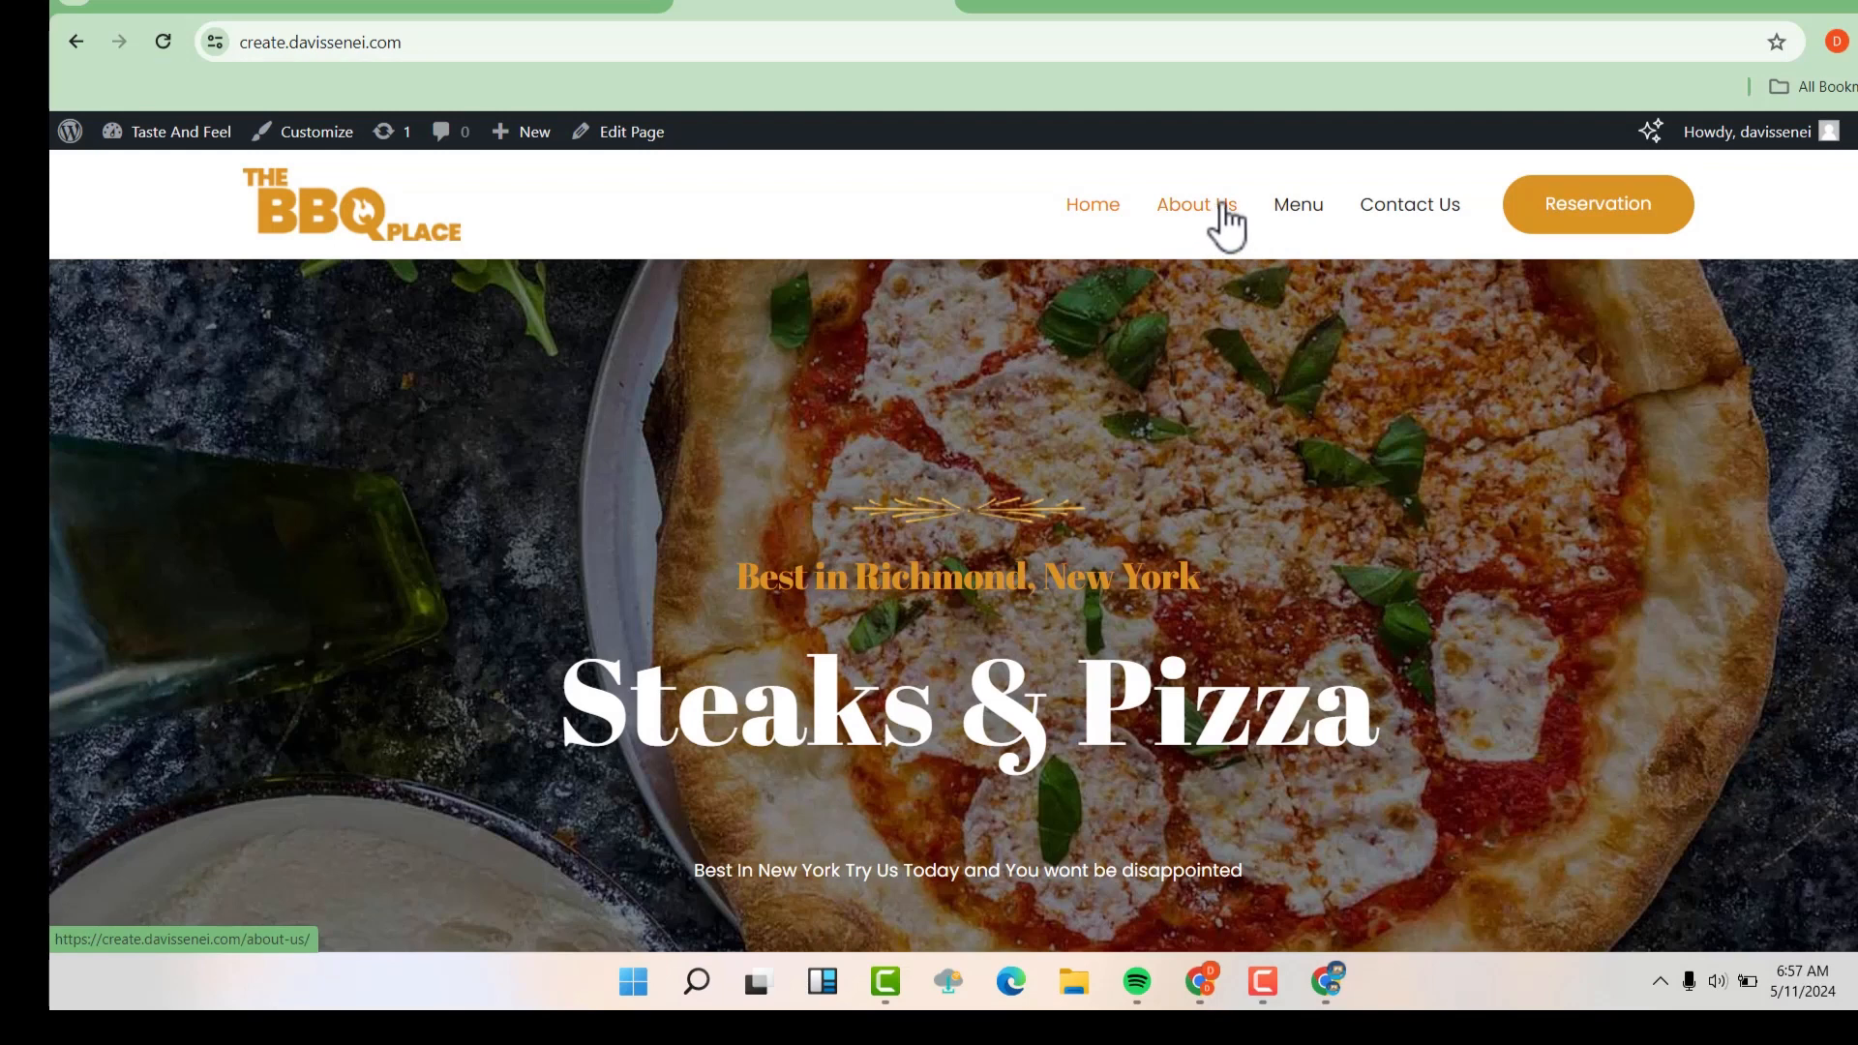
# Move the Menu item above About Us in the site's Primary Menu, save it, and check the order on the live site
pyautogui.click(559, 5)
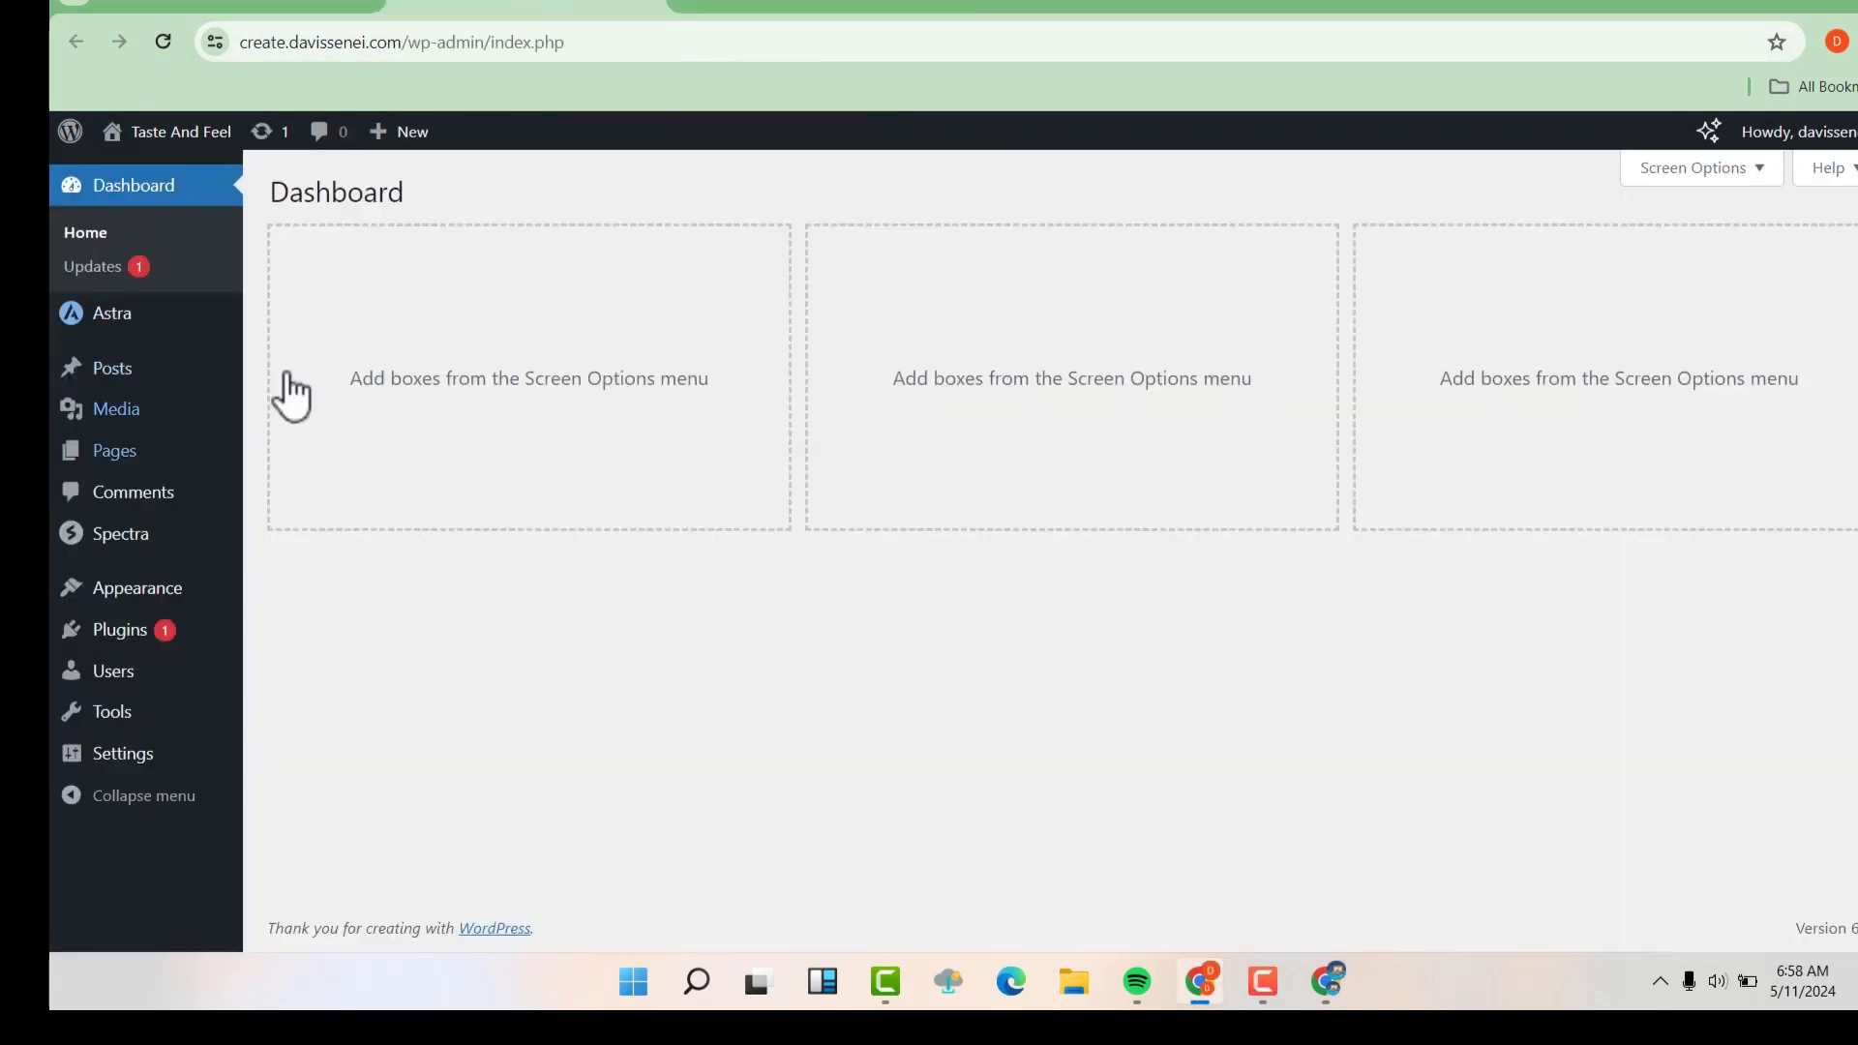
pyautogui.moveTo(114, 580)
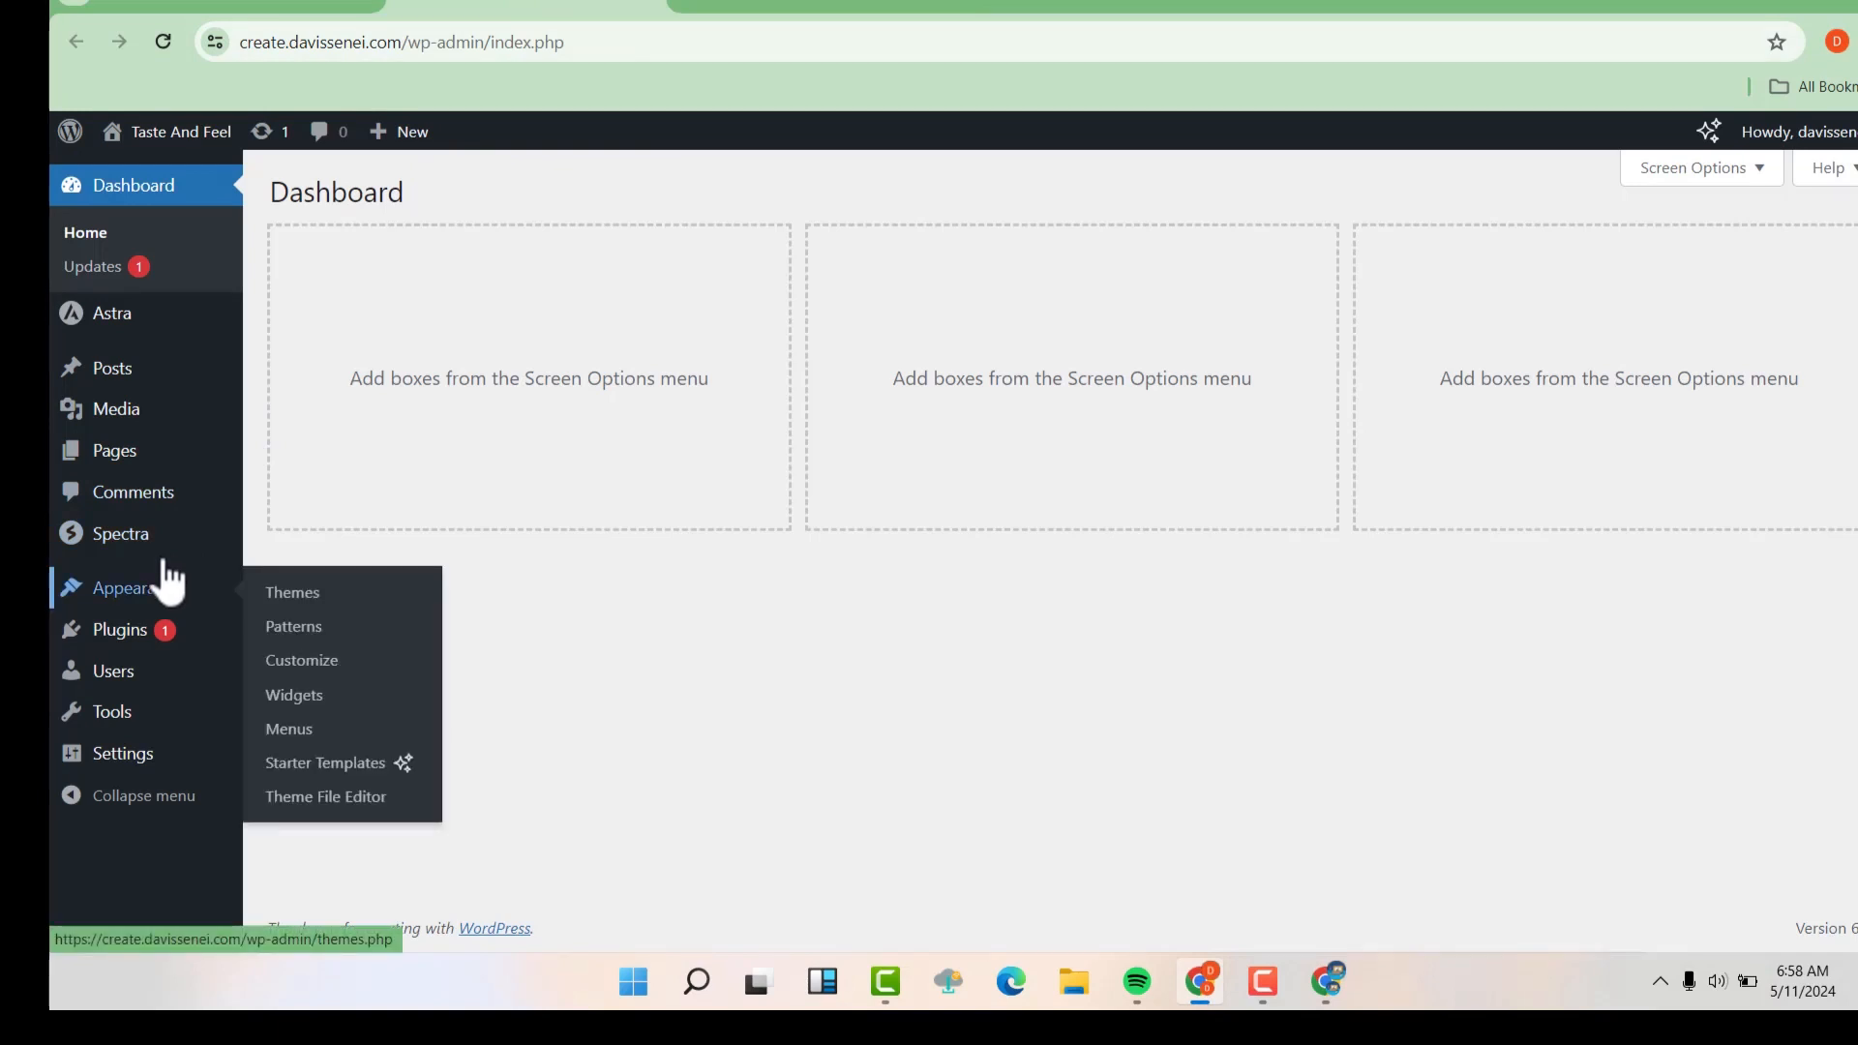
pyautogui.click(294, 740)
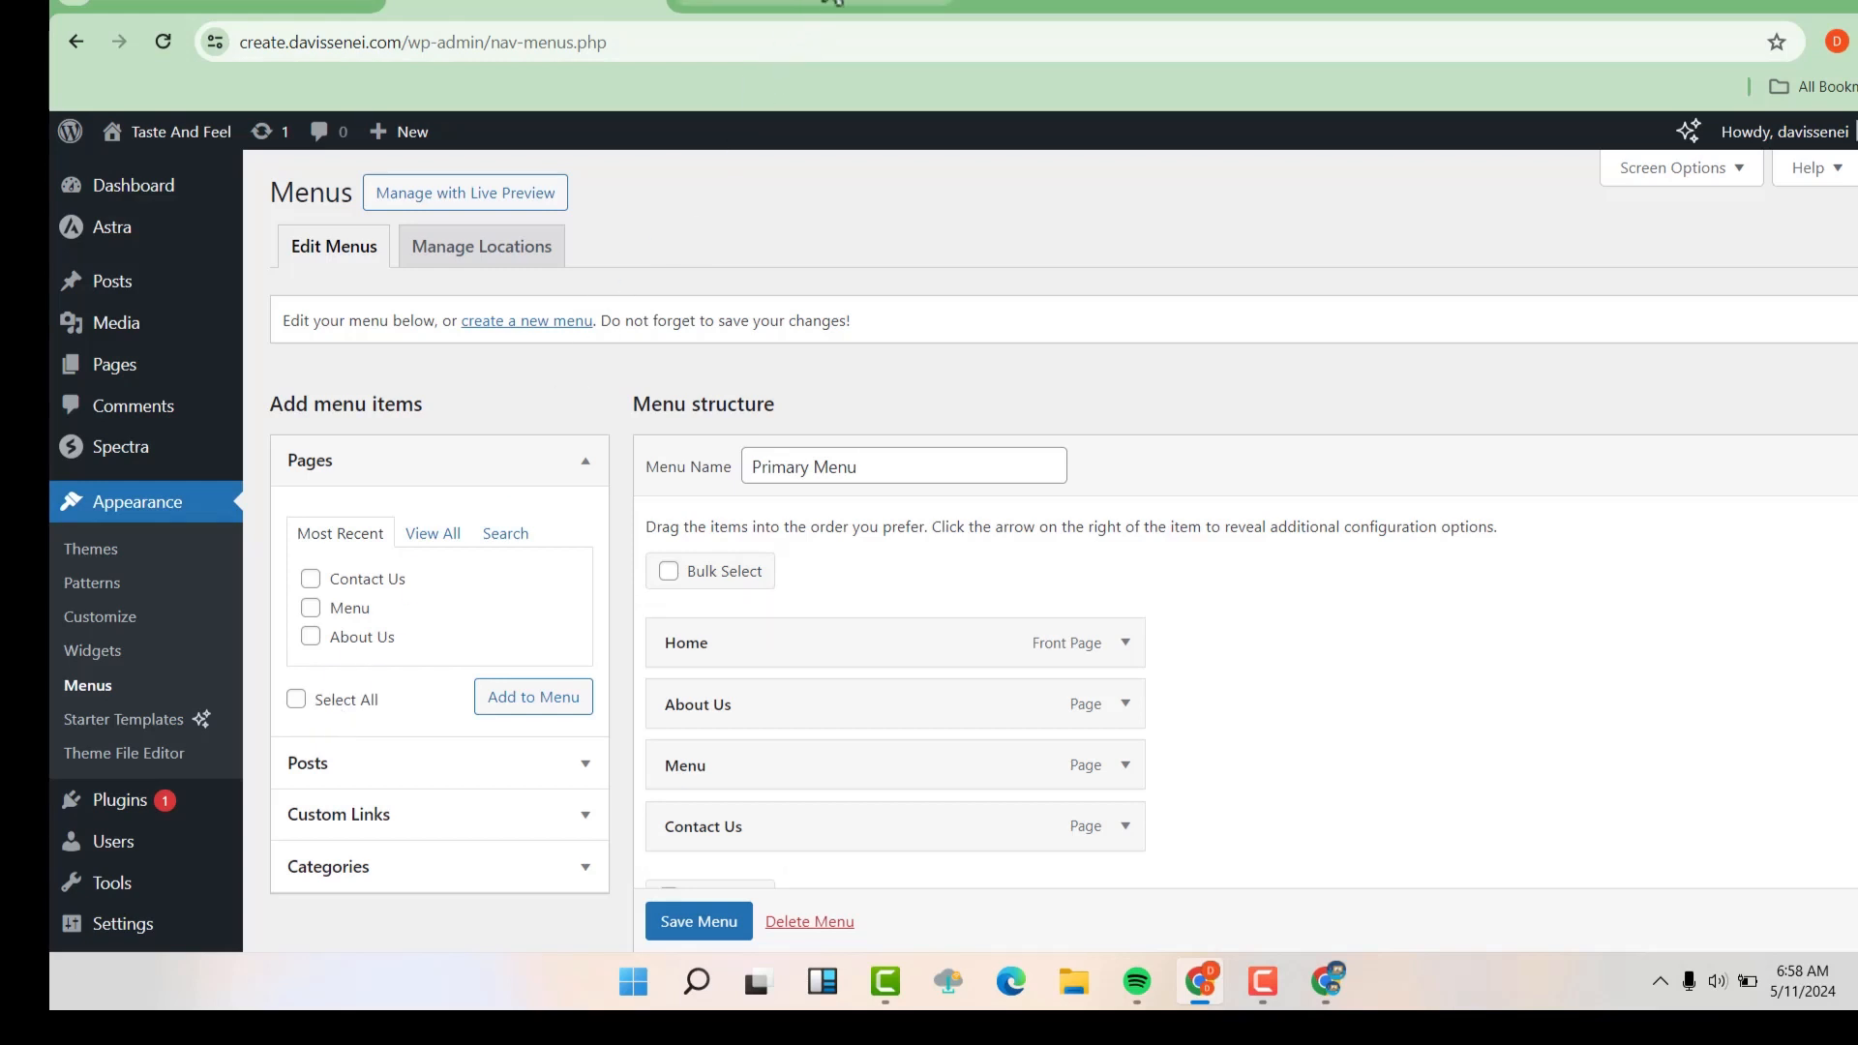
pyautogui.click(827, 4)
pyautogui.click(624, 5)
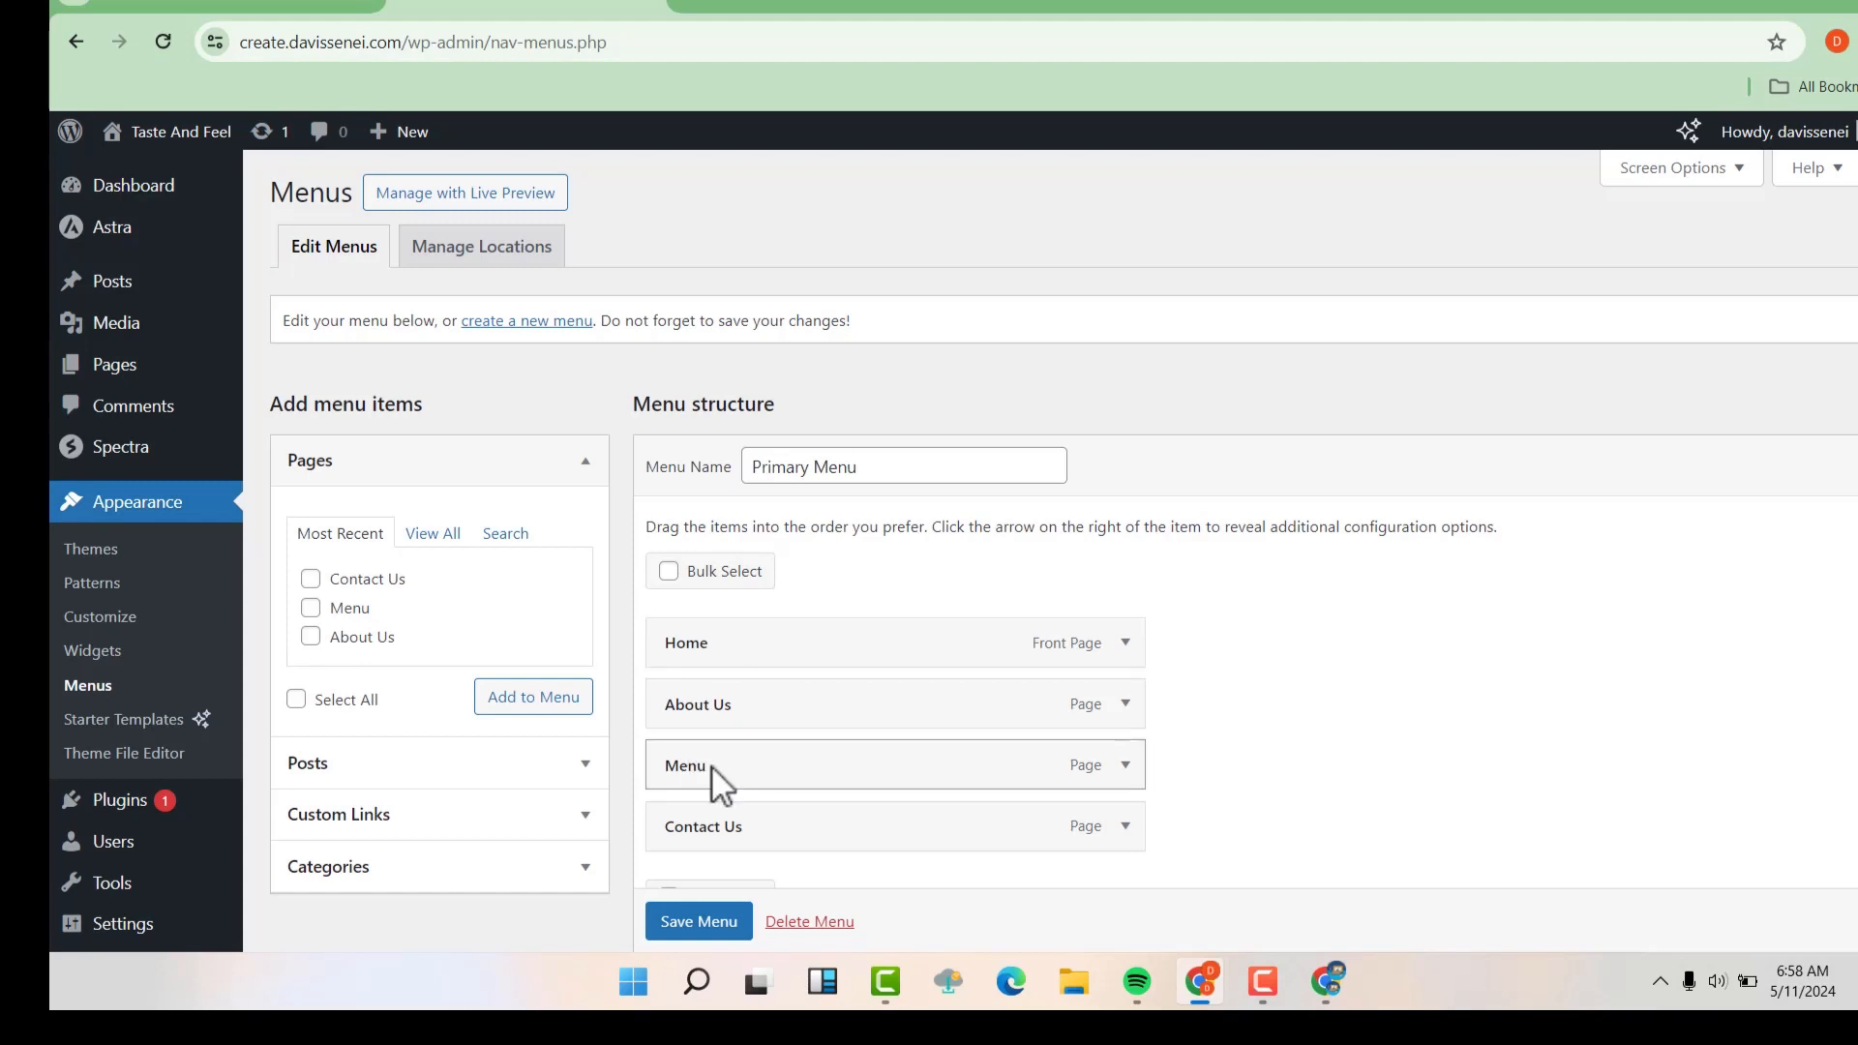
pyautogui.moveTo(712, 765); pyautogui.dragTo(708, 695)
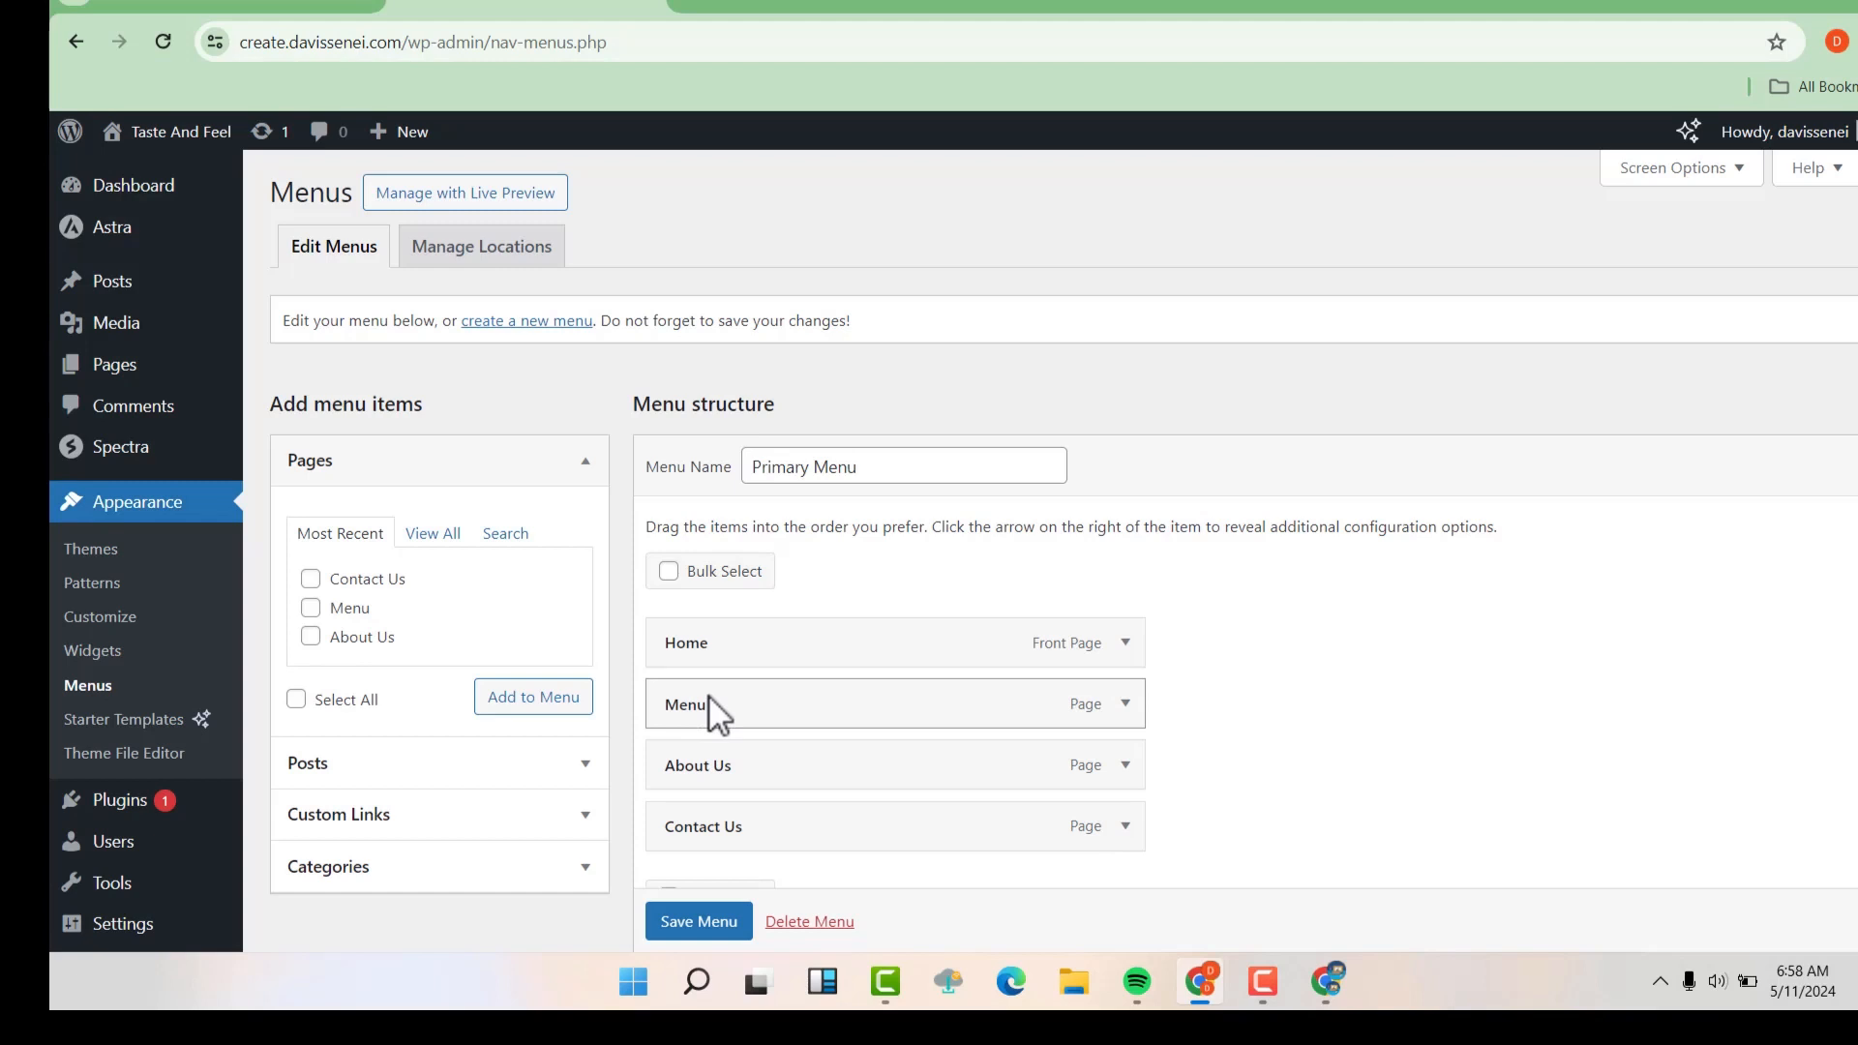
pyautogui.scroll(-2, 749, 805)
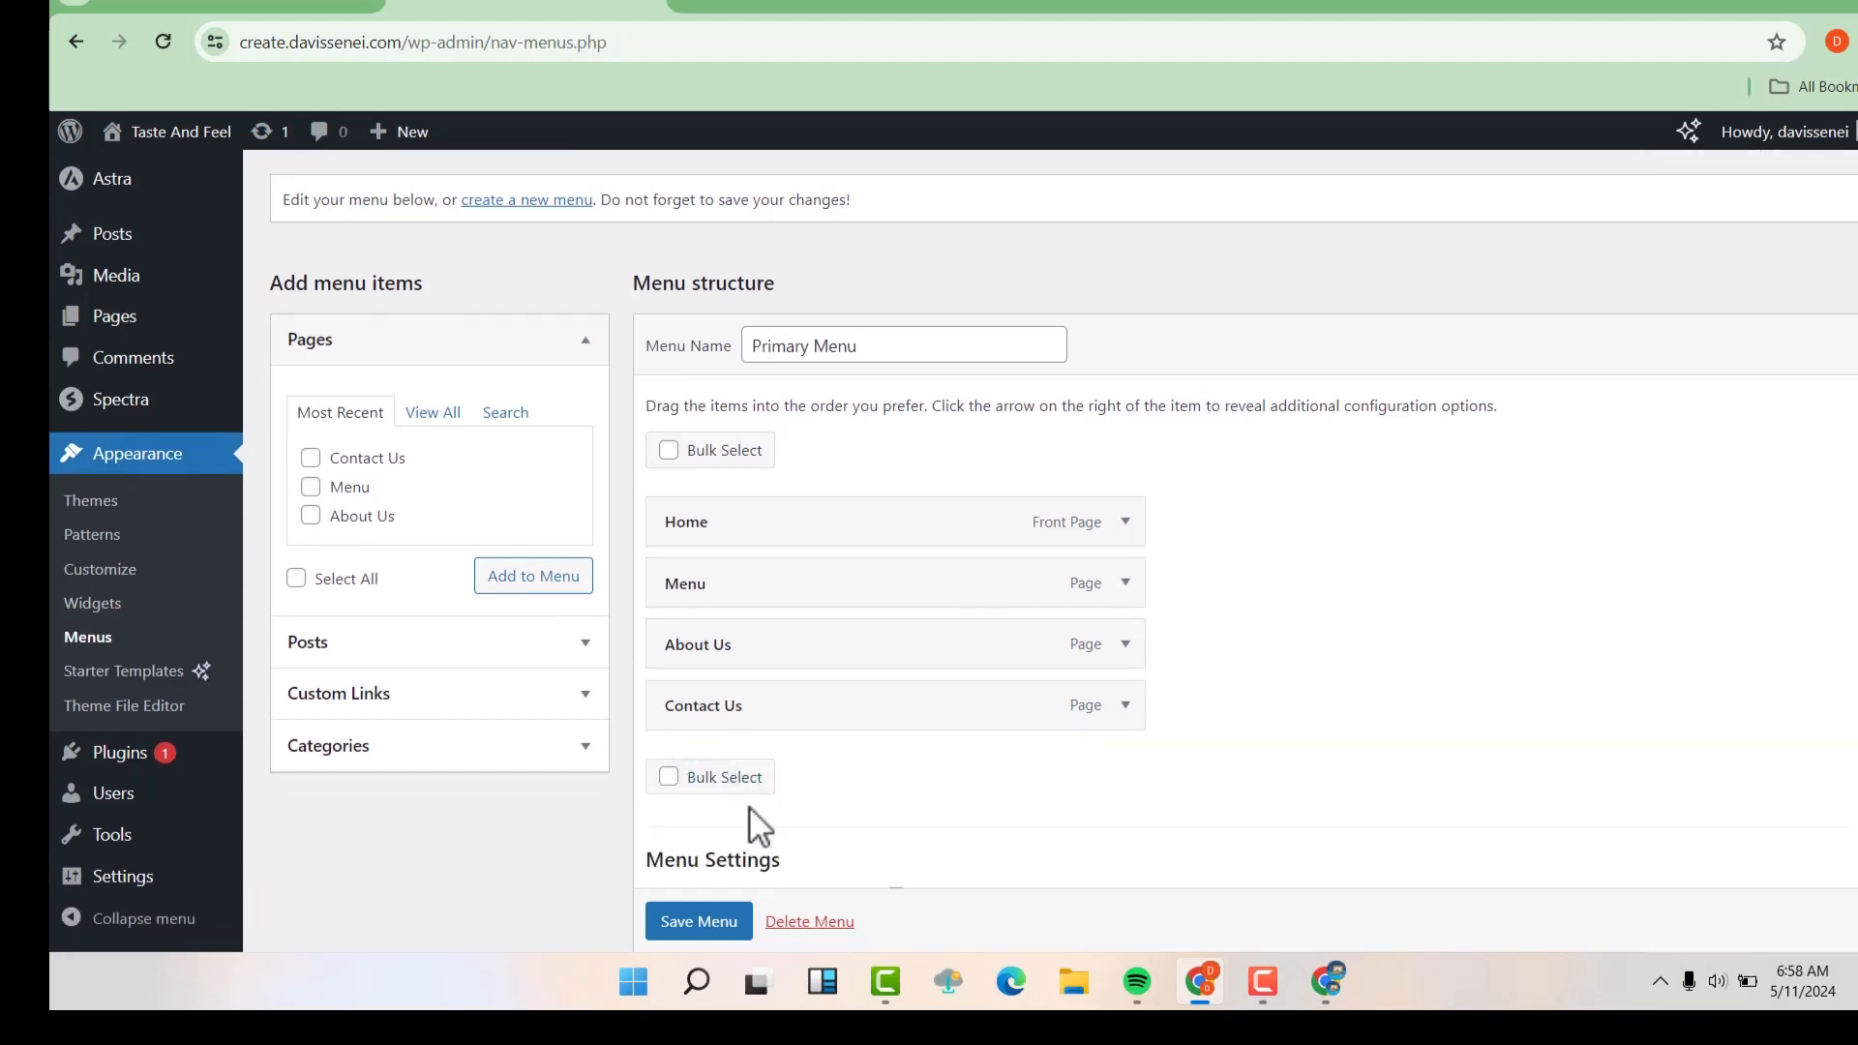
pyautogui.click(709, 922)
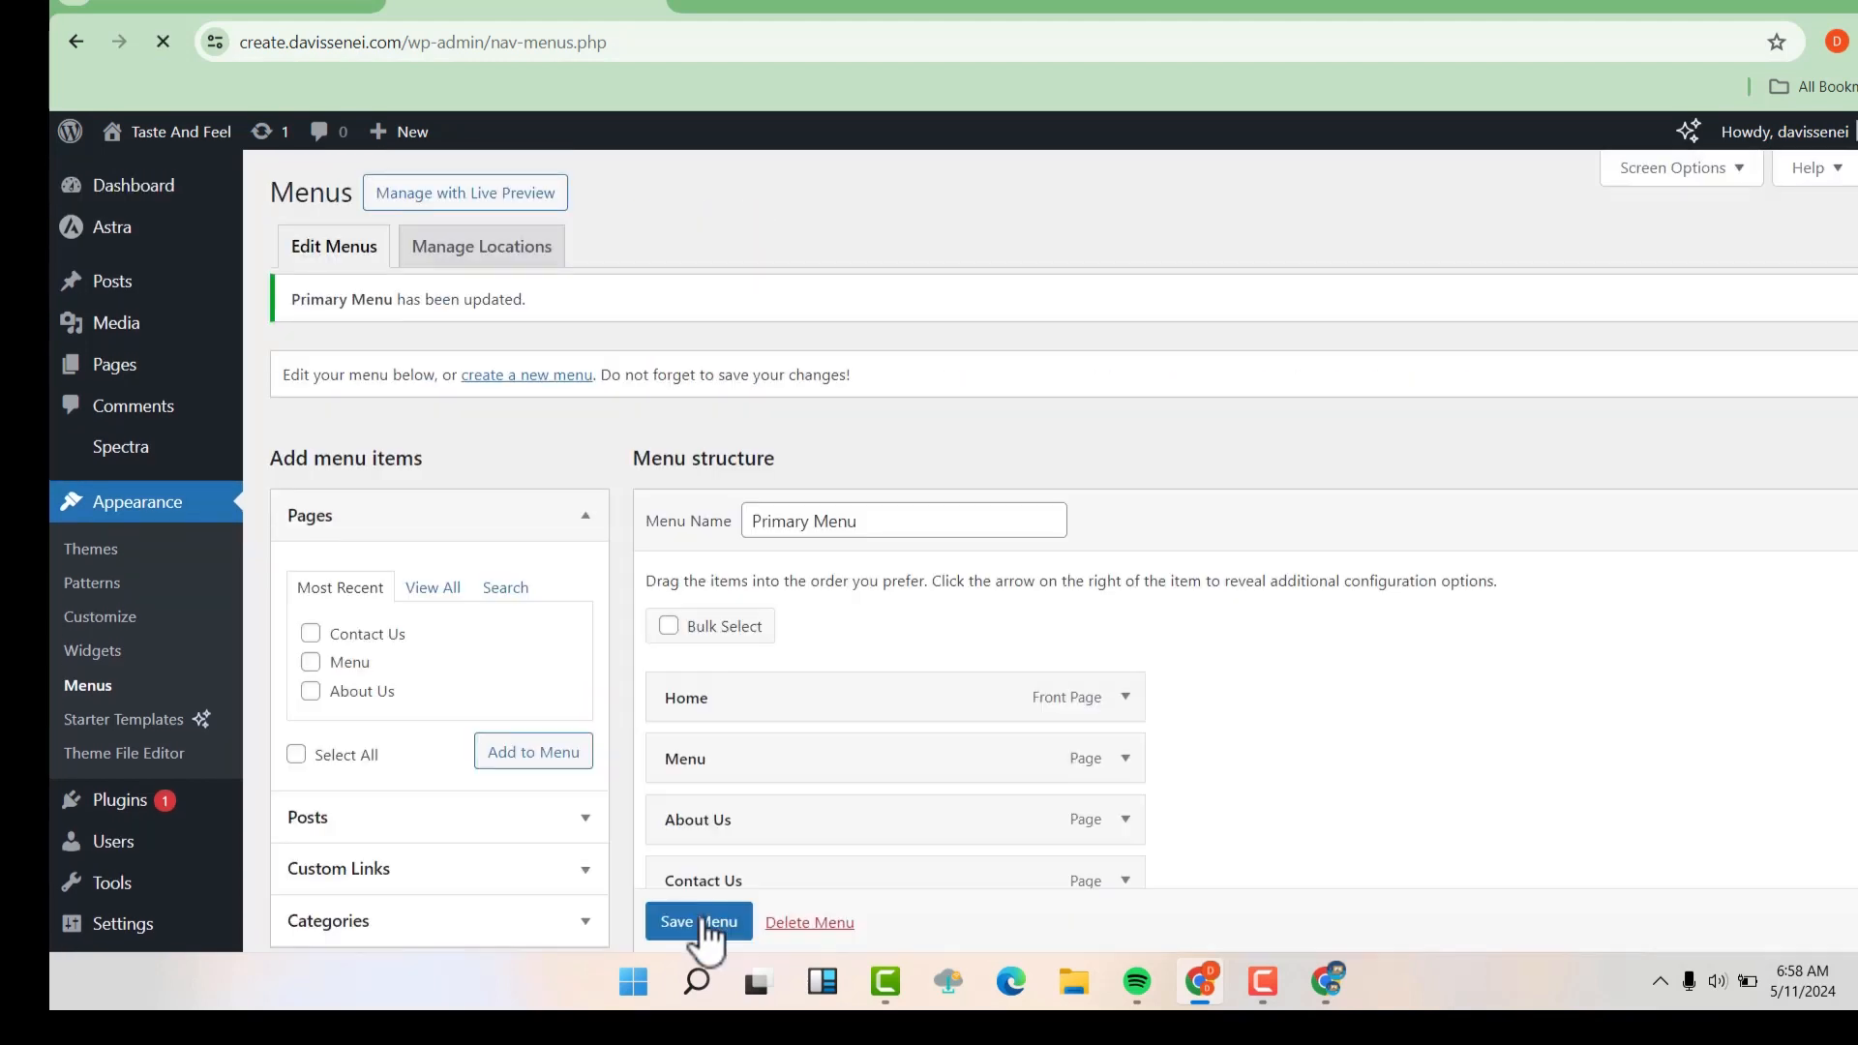
pyautogui.click(815, 6)
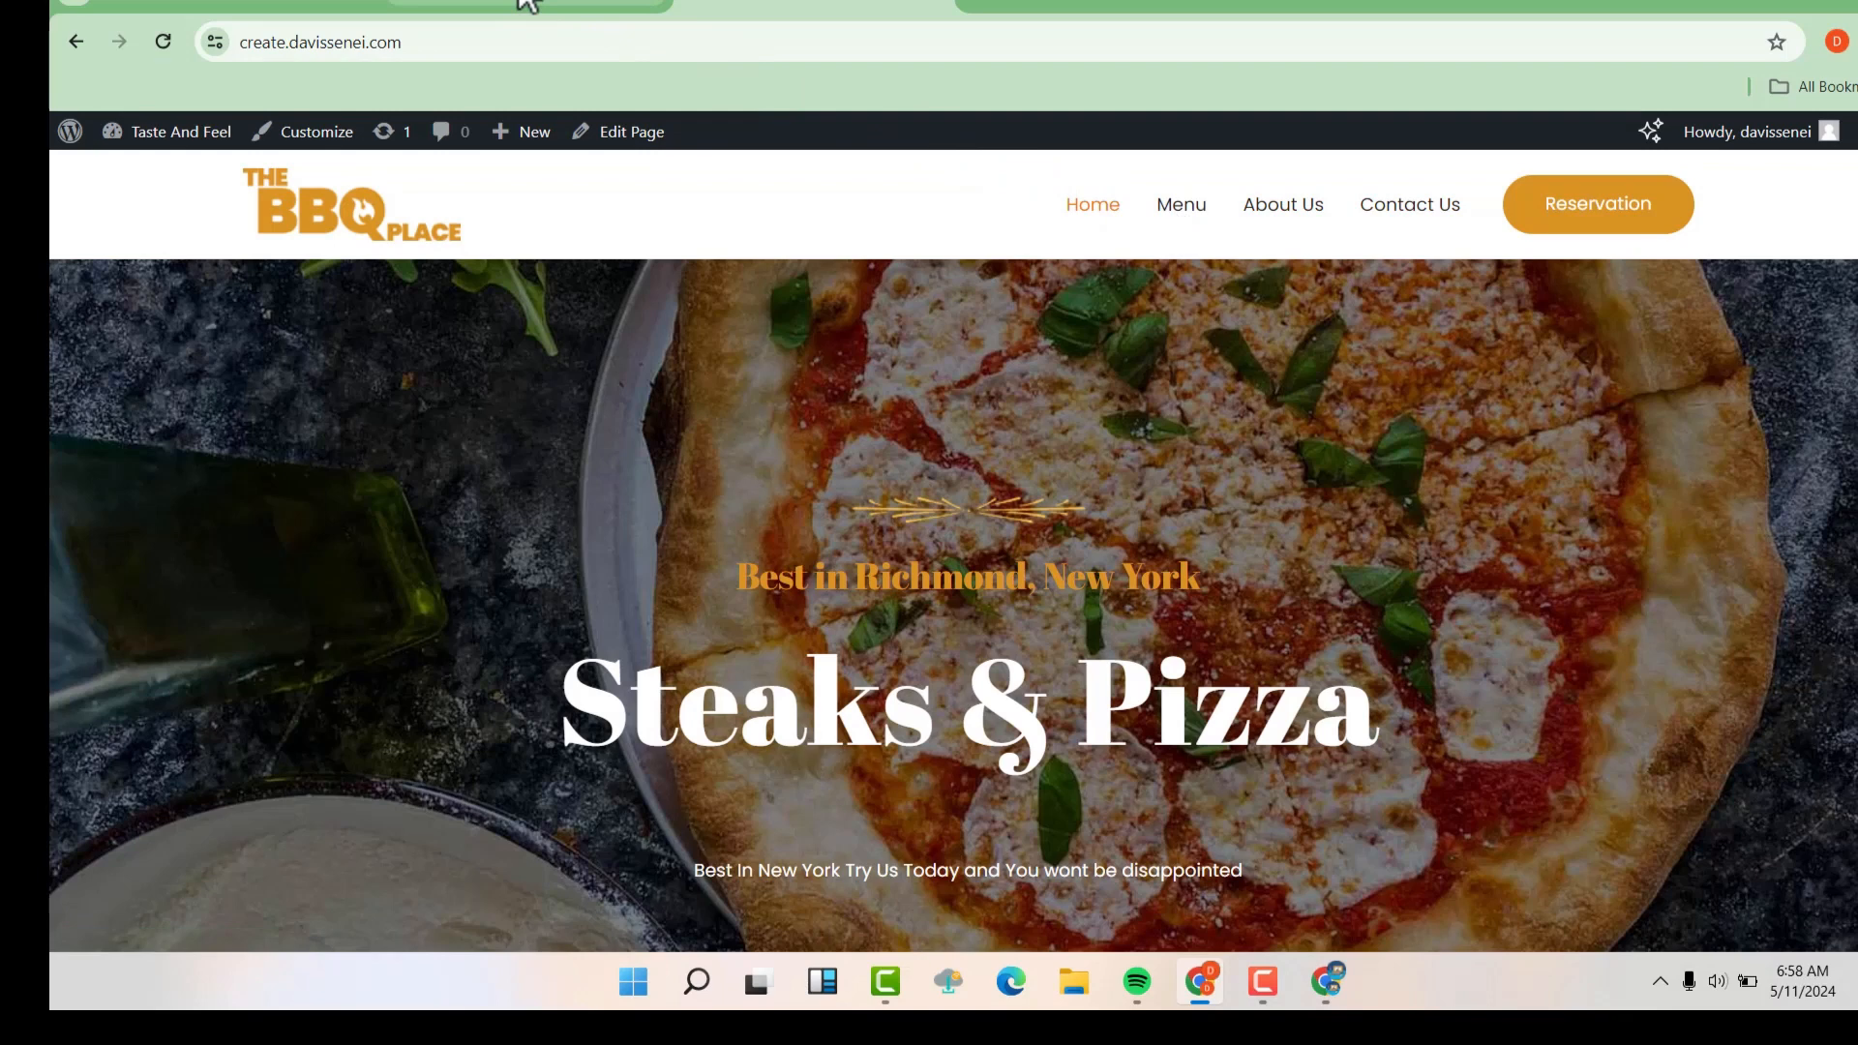
# Examine the About Us item's options in the Primary Menu and close them without changes
pyautogui.click(528, 5)
pyautogui.scroll(-1, 757, 708)
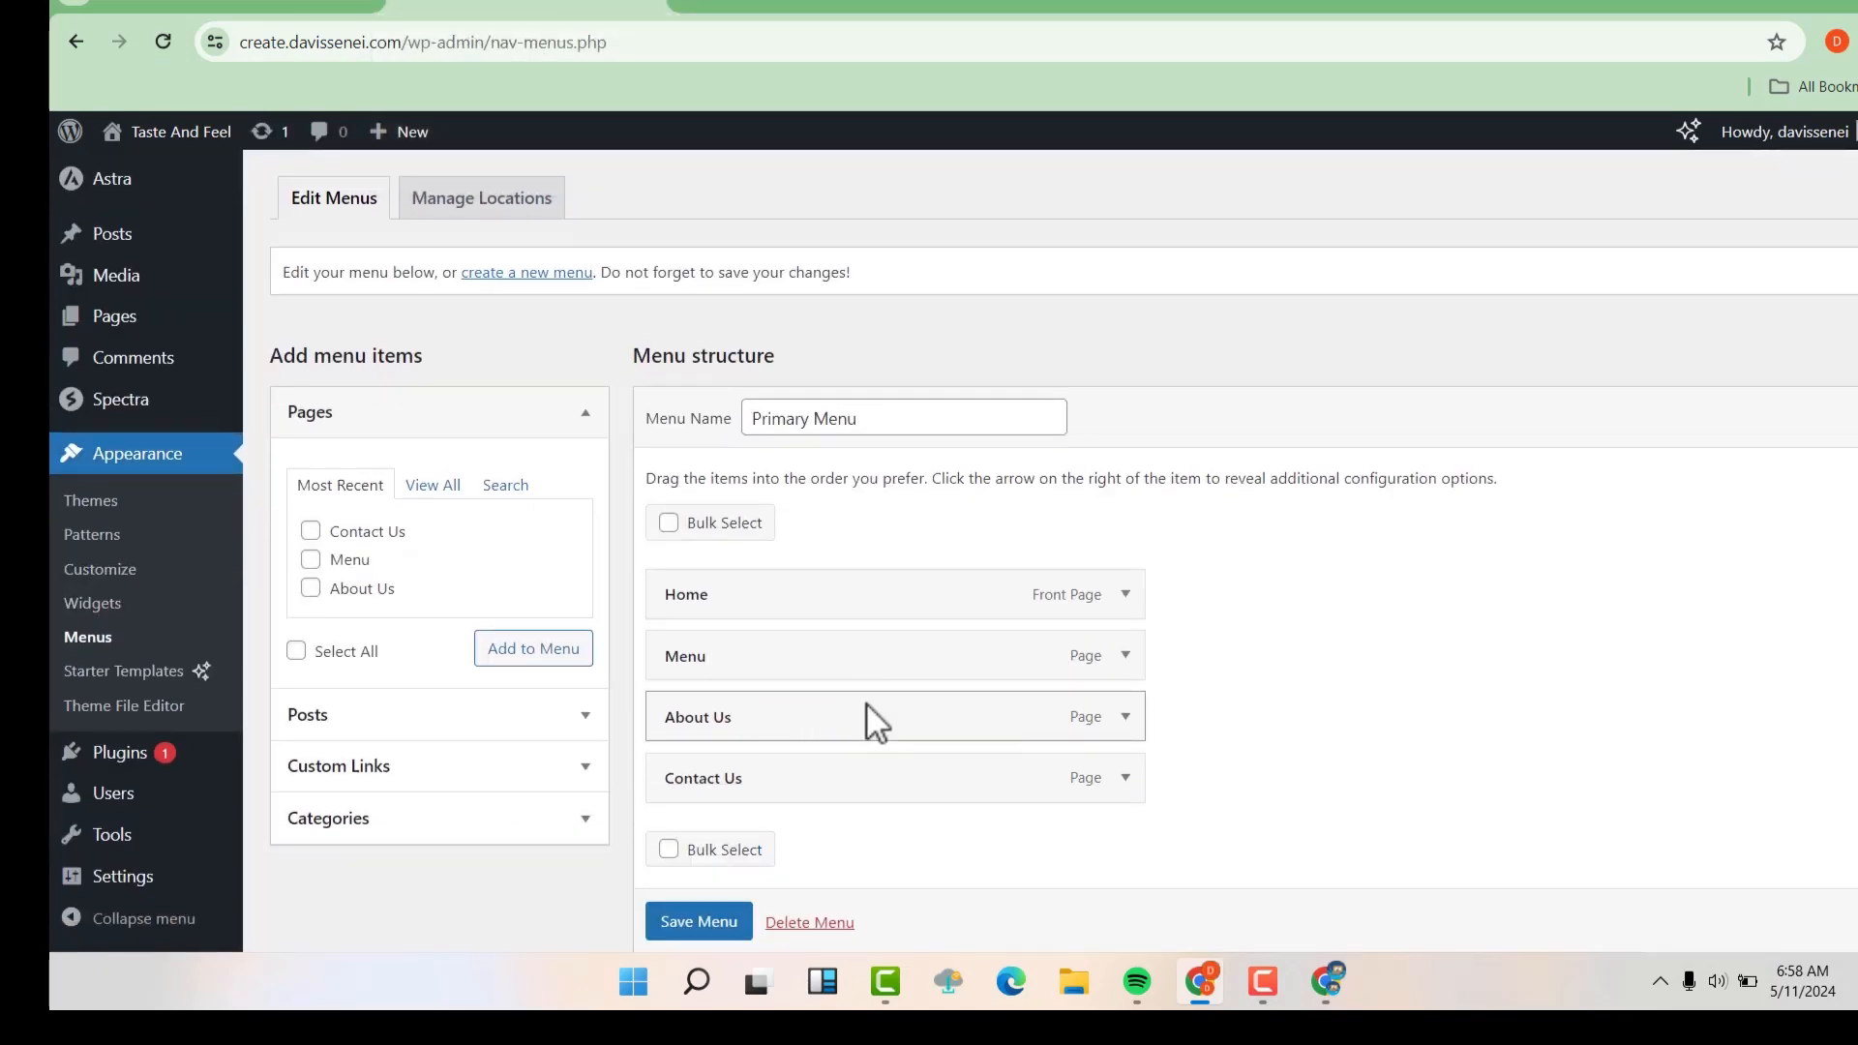
pyautogui.click(1126, 717)
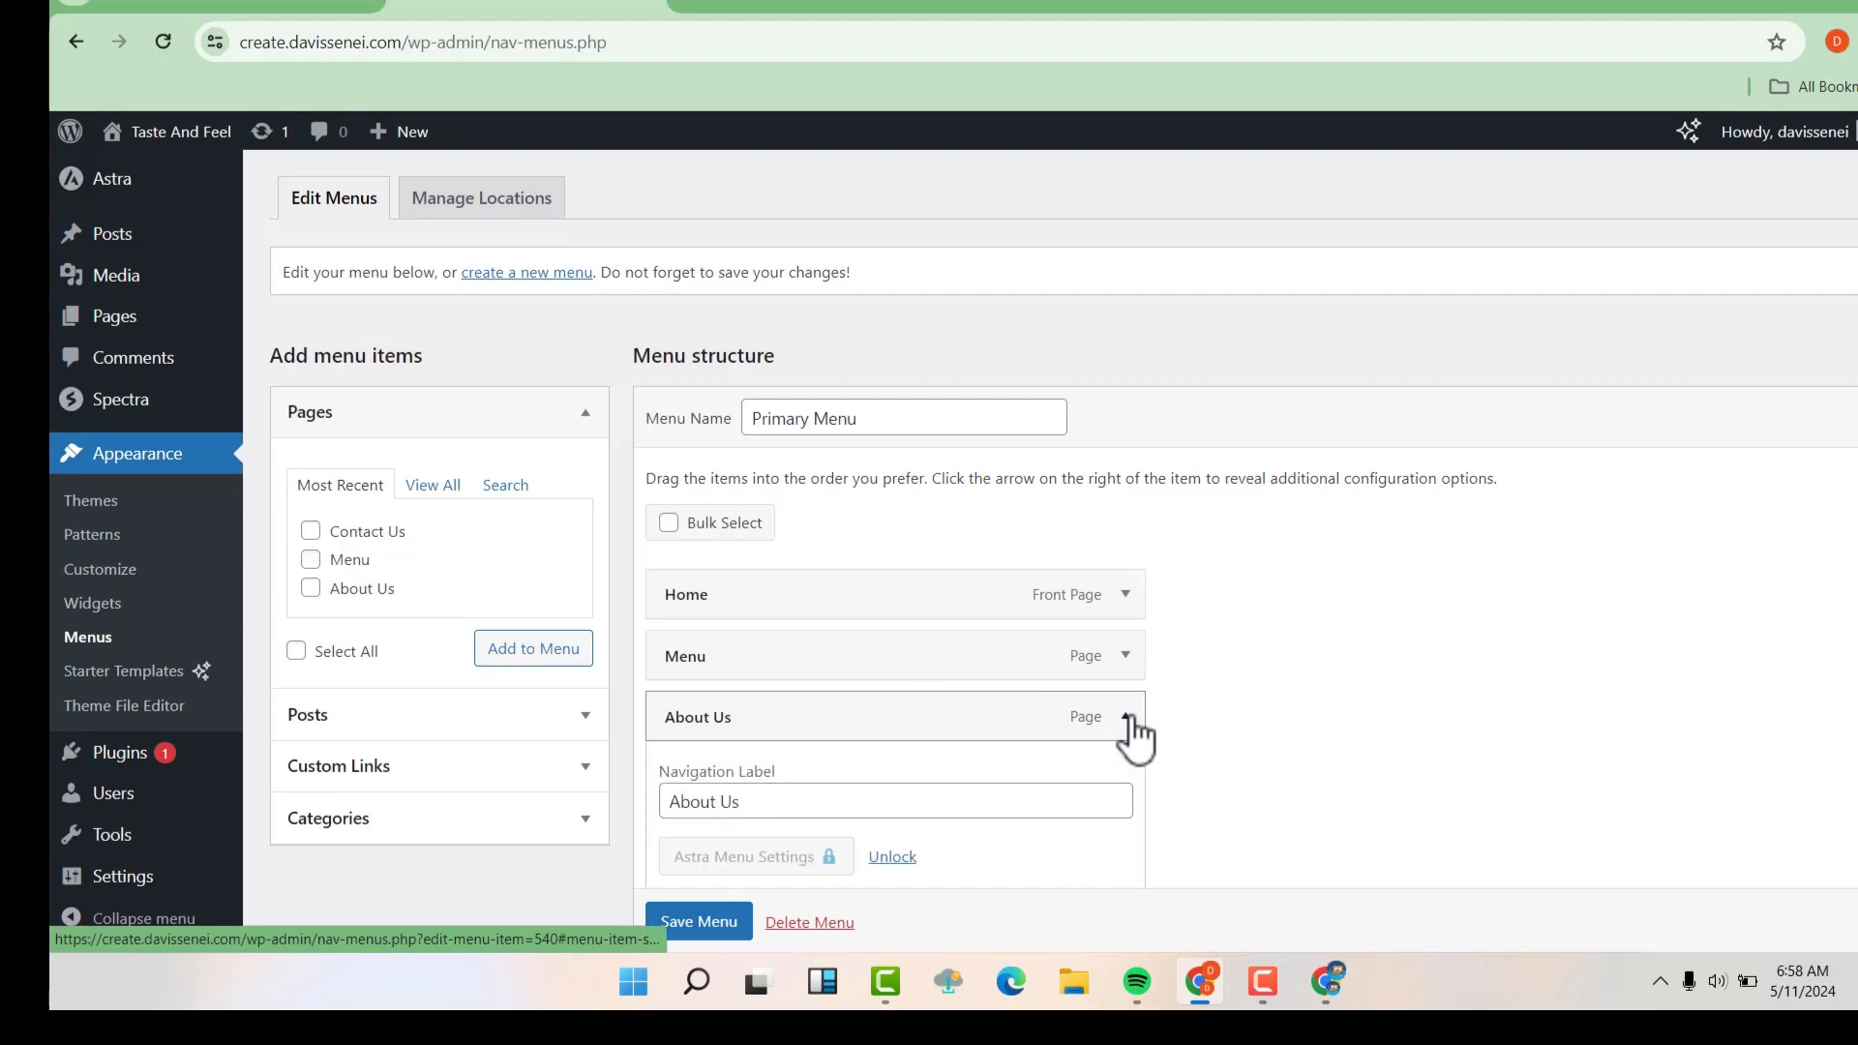
pyautogui.scroll(-3, 1132, 731)
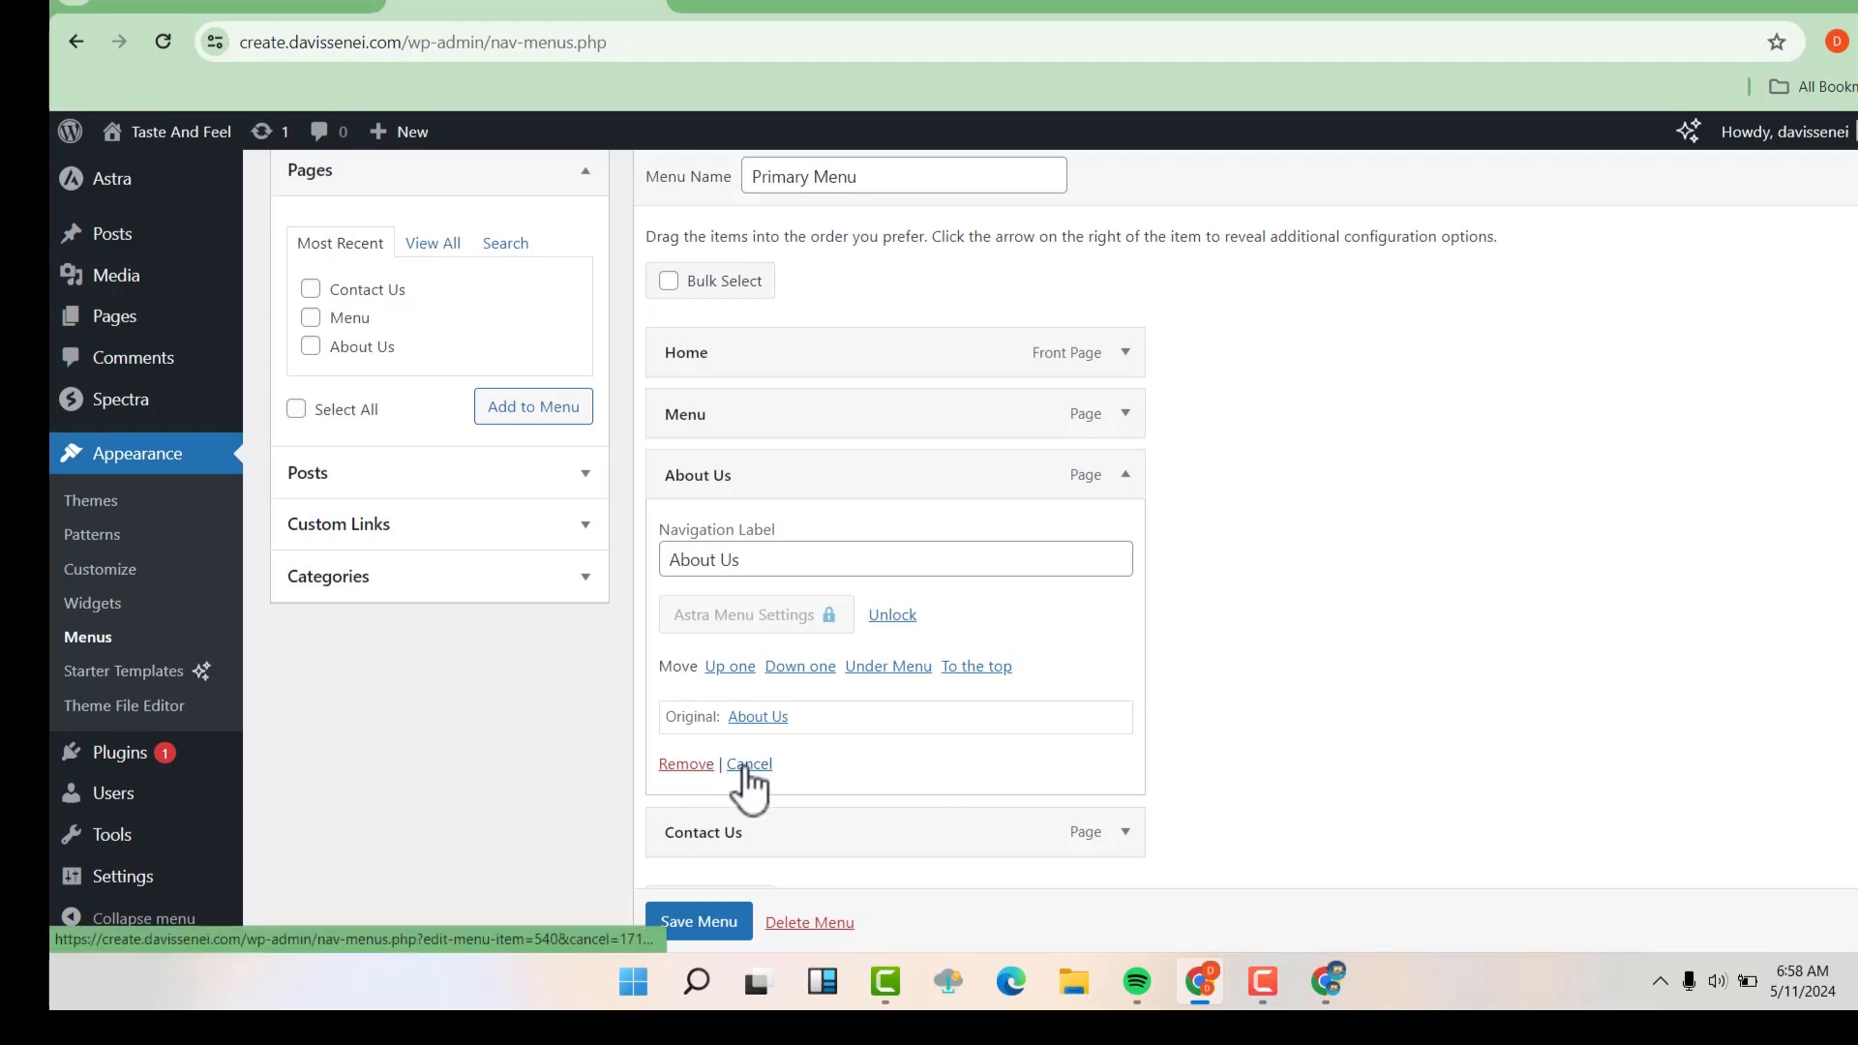
pyautogui.click(750, 764)
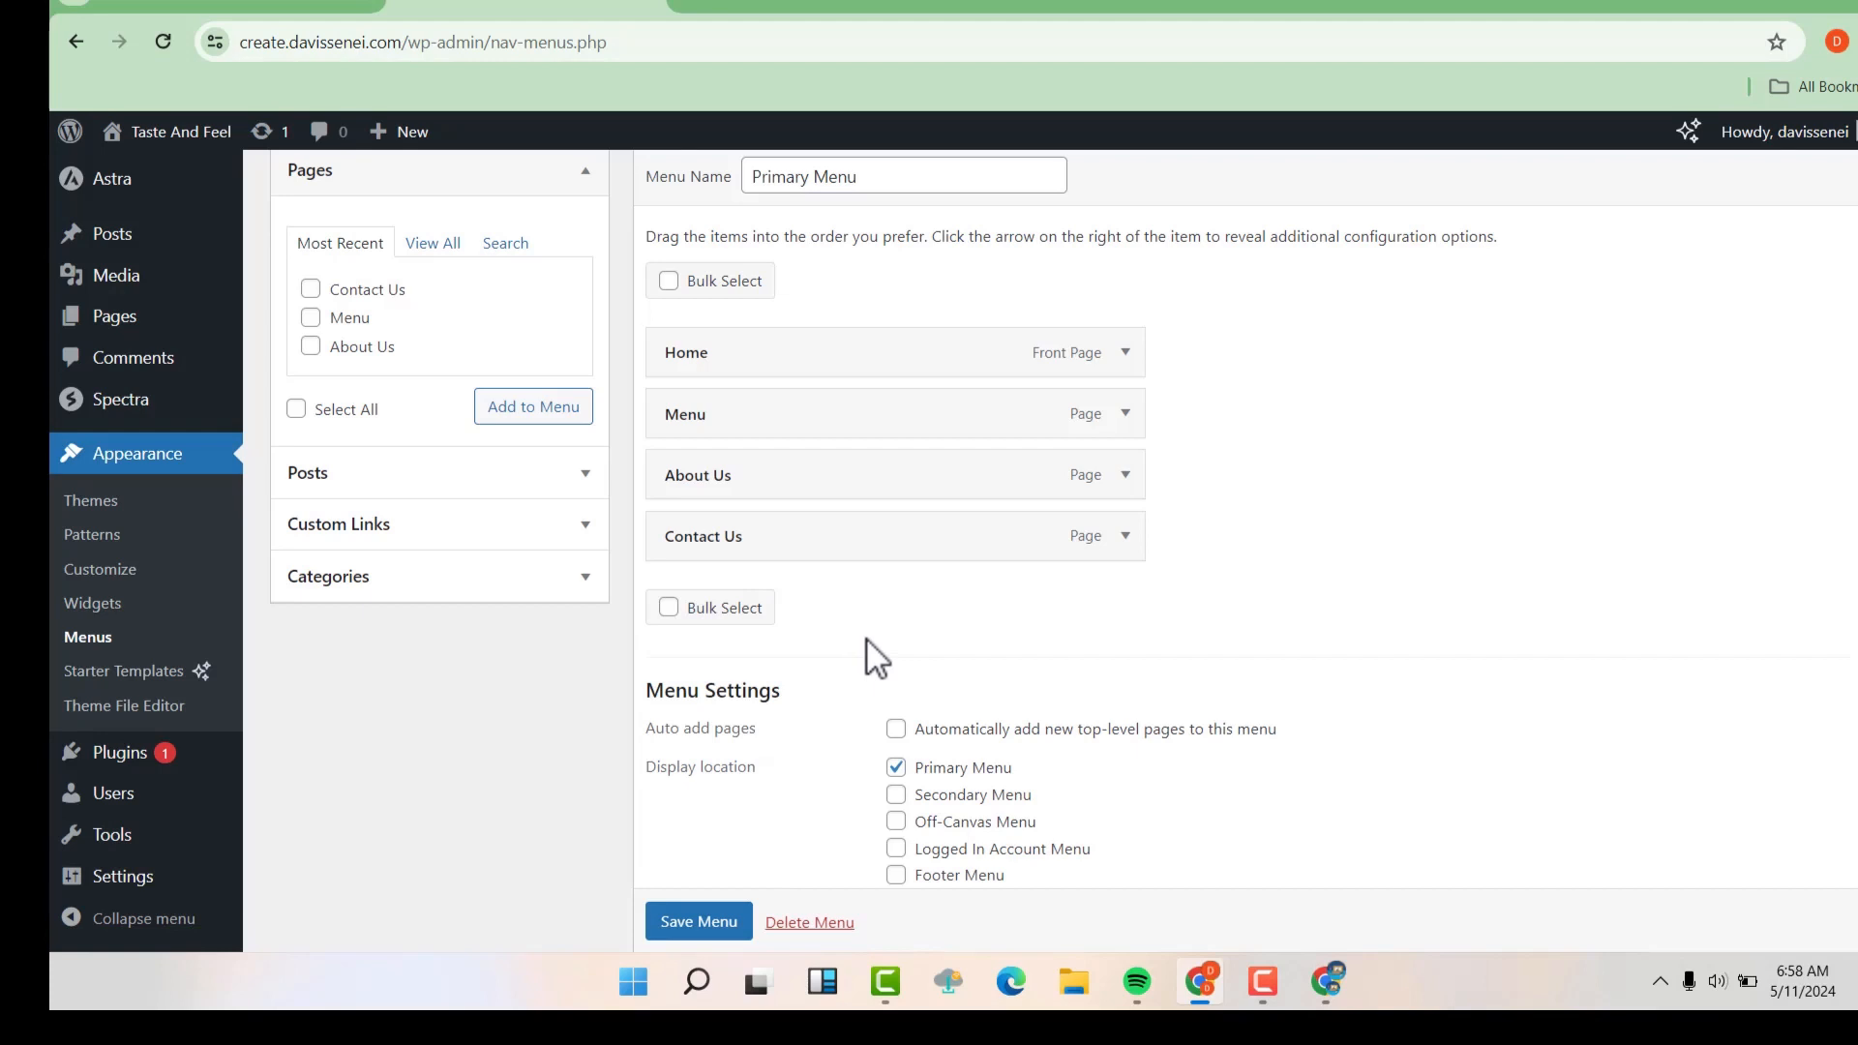
# List all pages available to add to the Primary Menu and save the menu as it is
pyautogui.scroll(1, 866, 639)
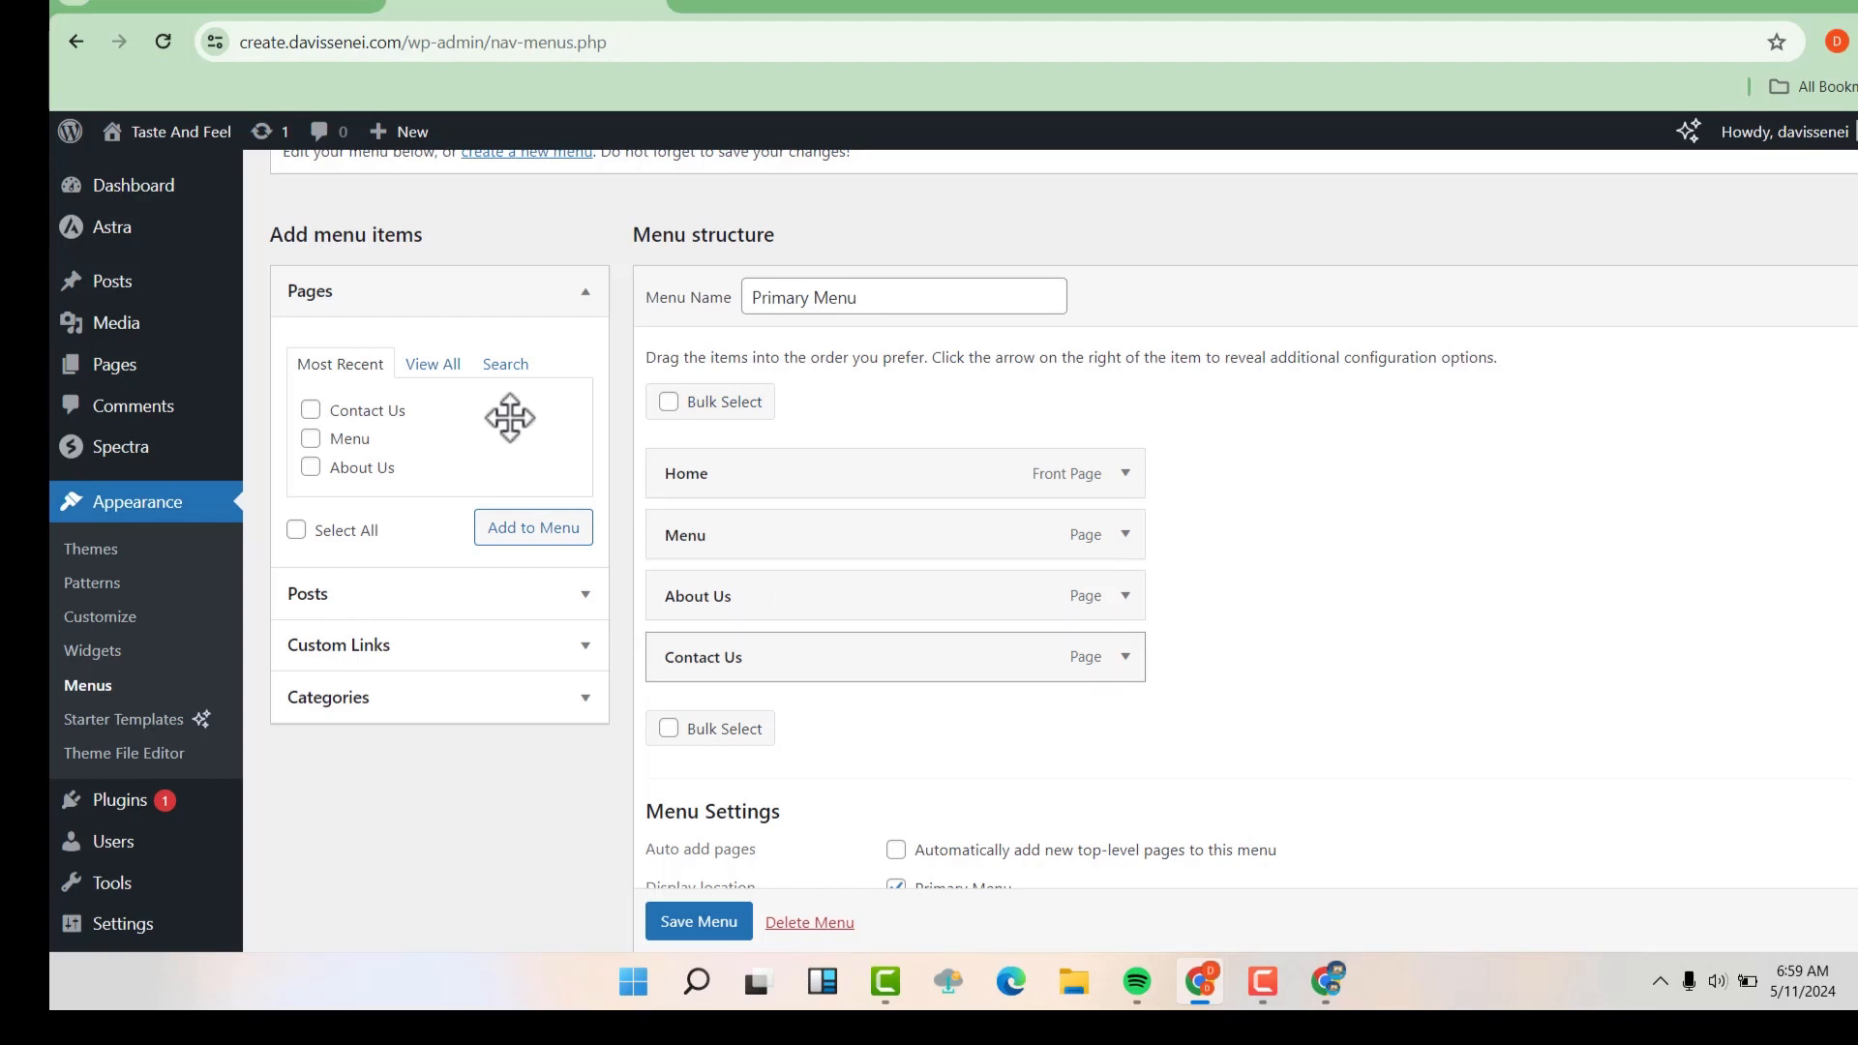
pyautogui.click(443, 365)
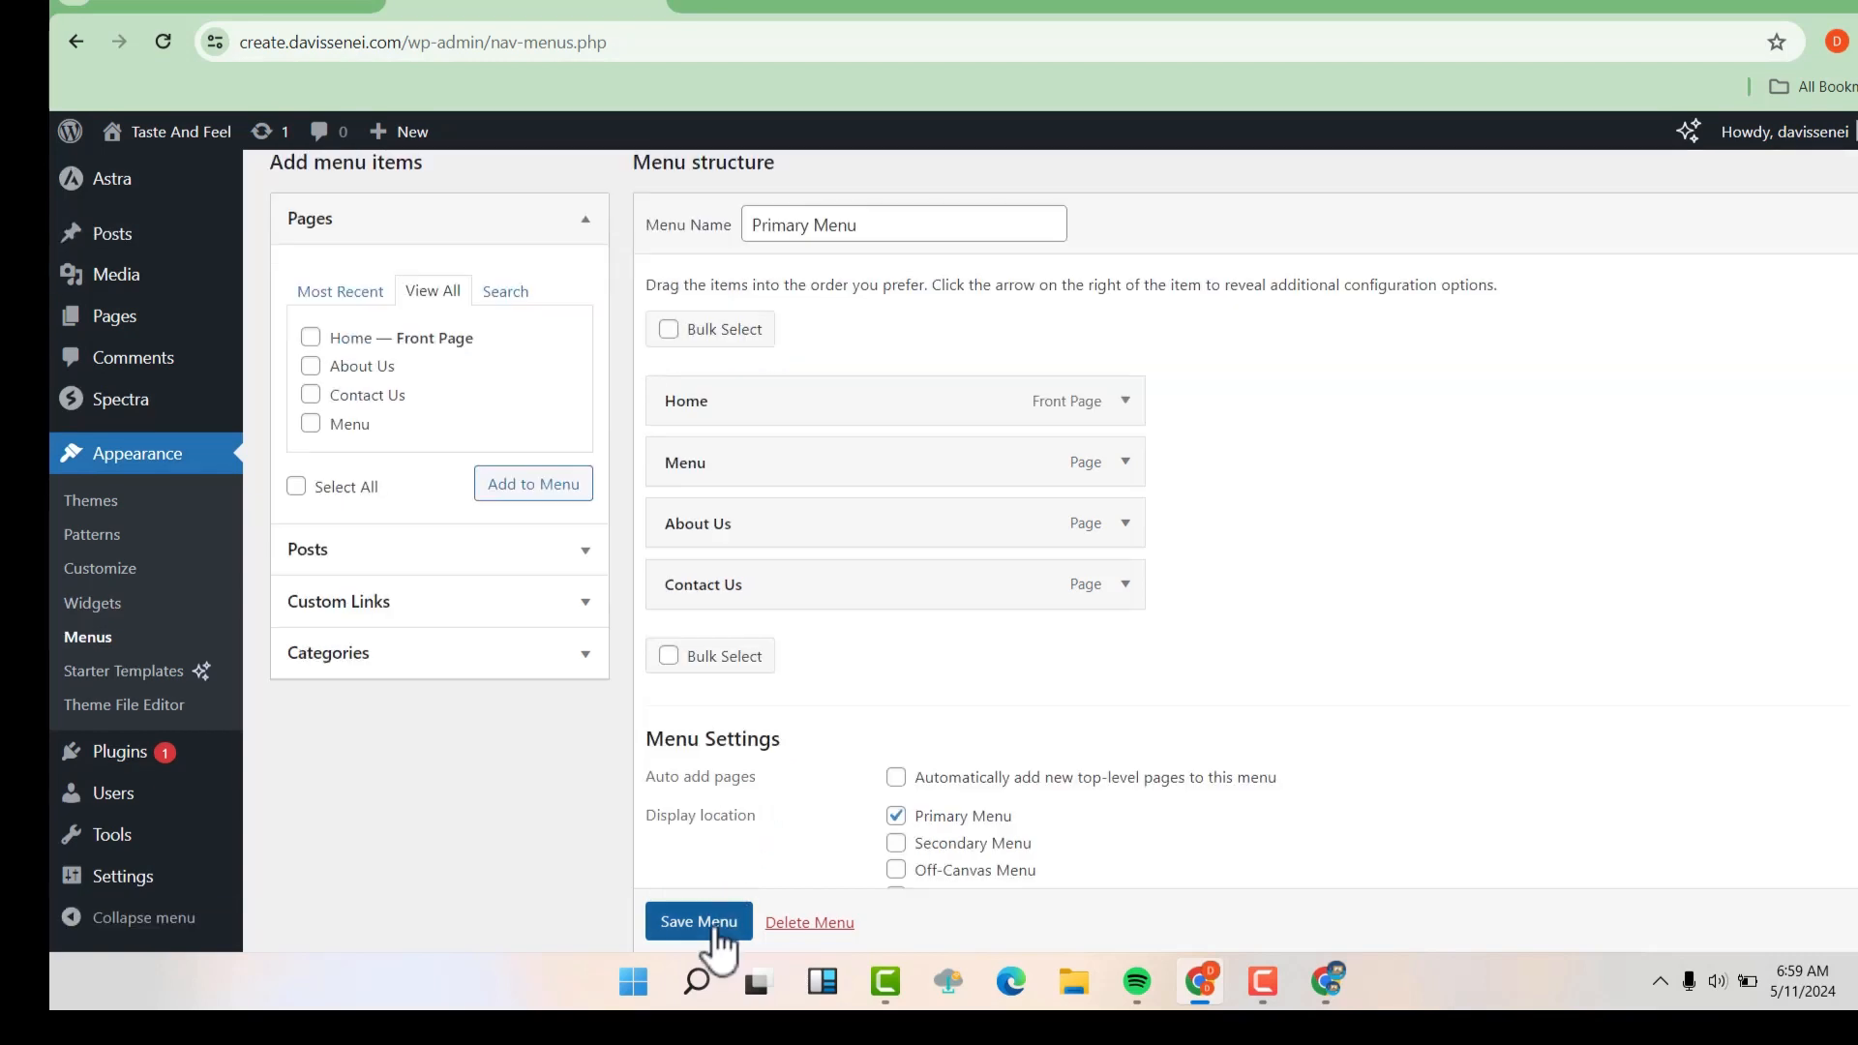
pyautogui.click(714, 924)
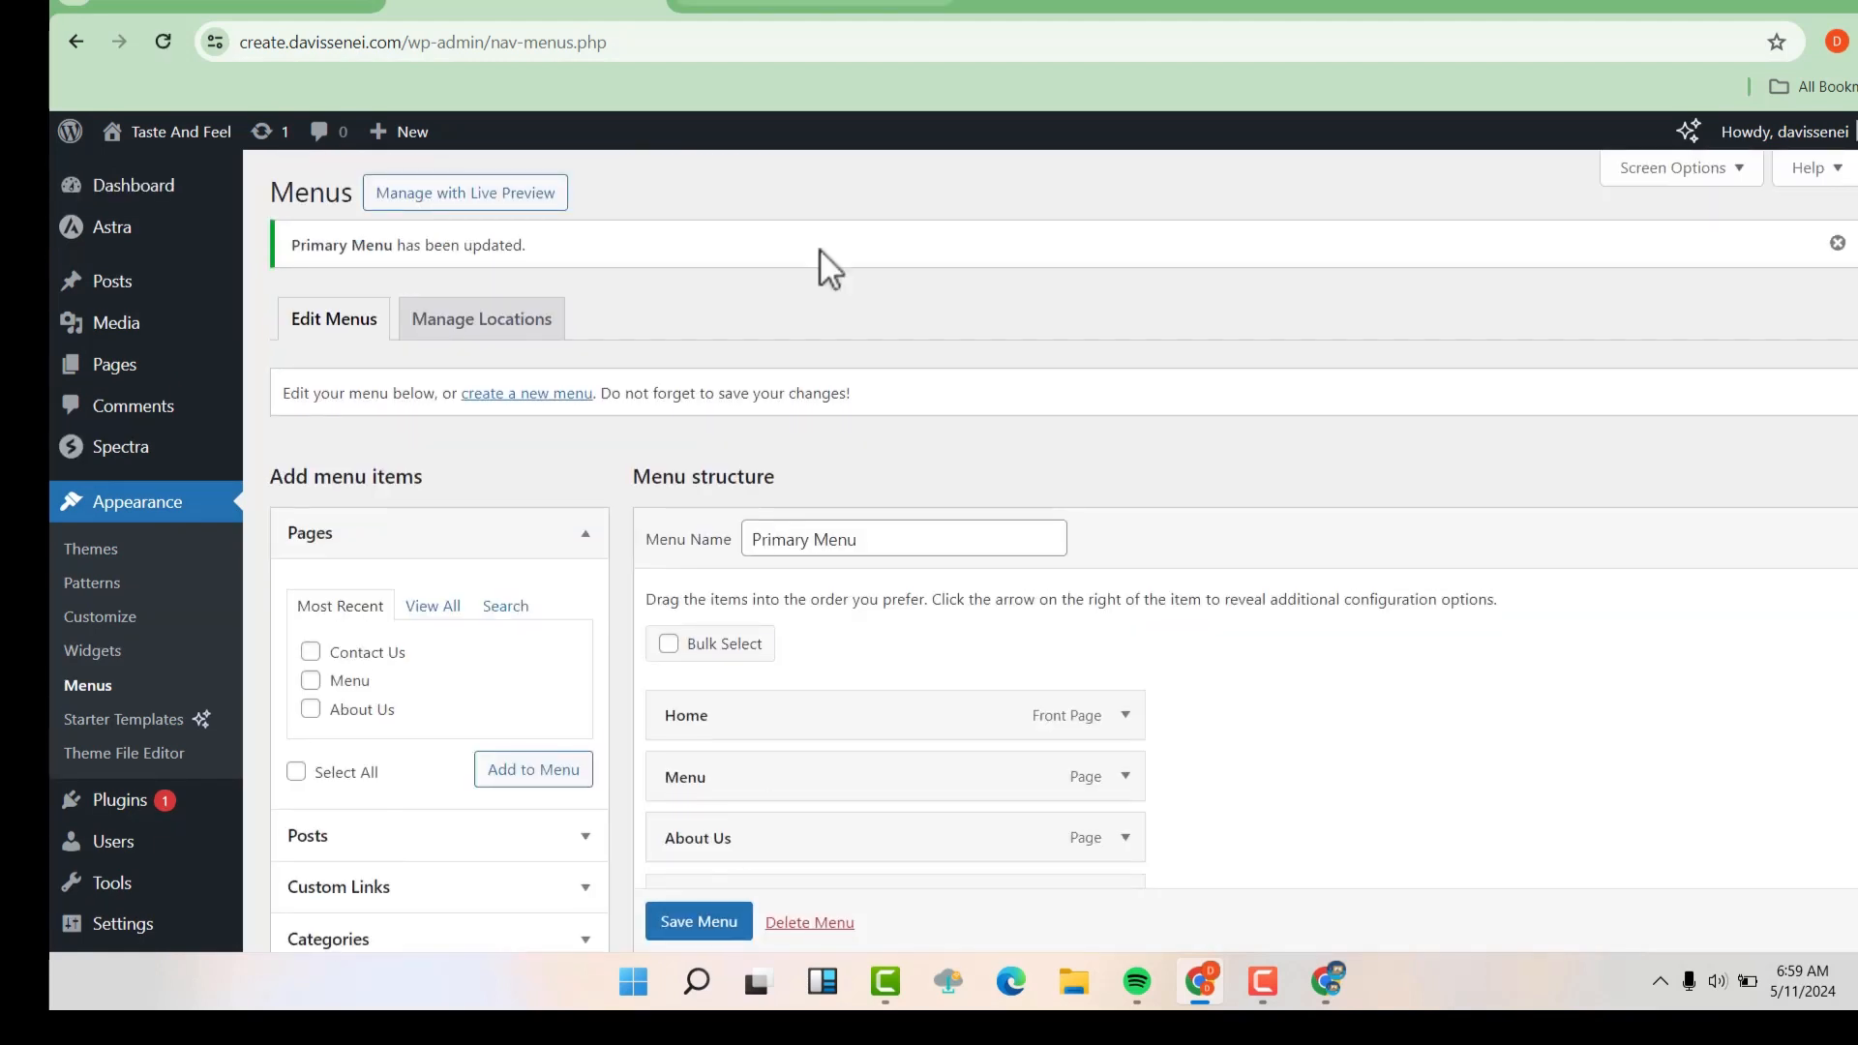
# Look over the live Home page from the header down to the footer and return to its beginning
pyautogui.click(876, 3)
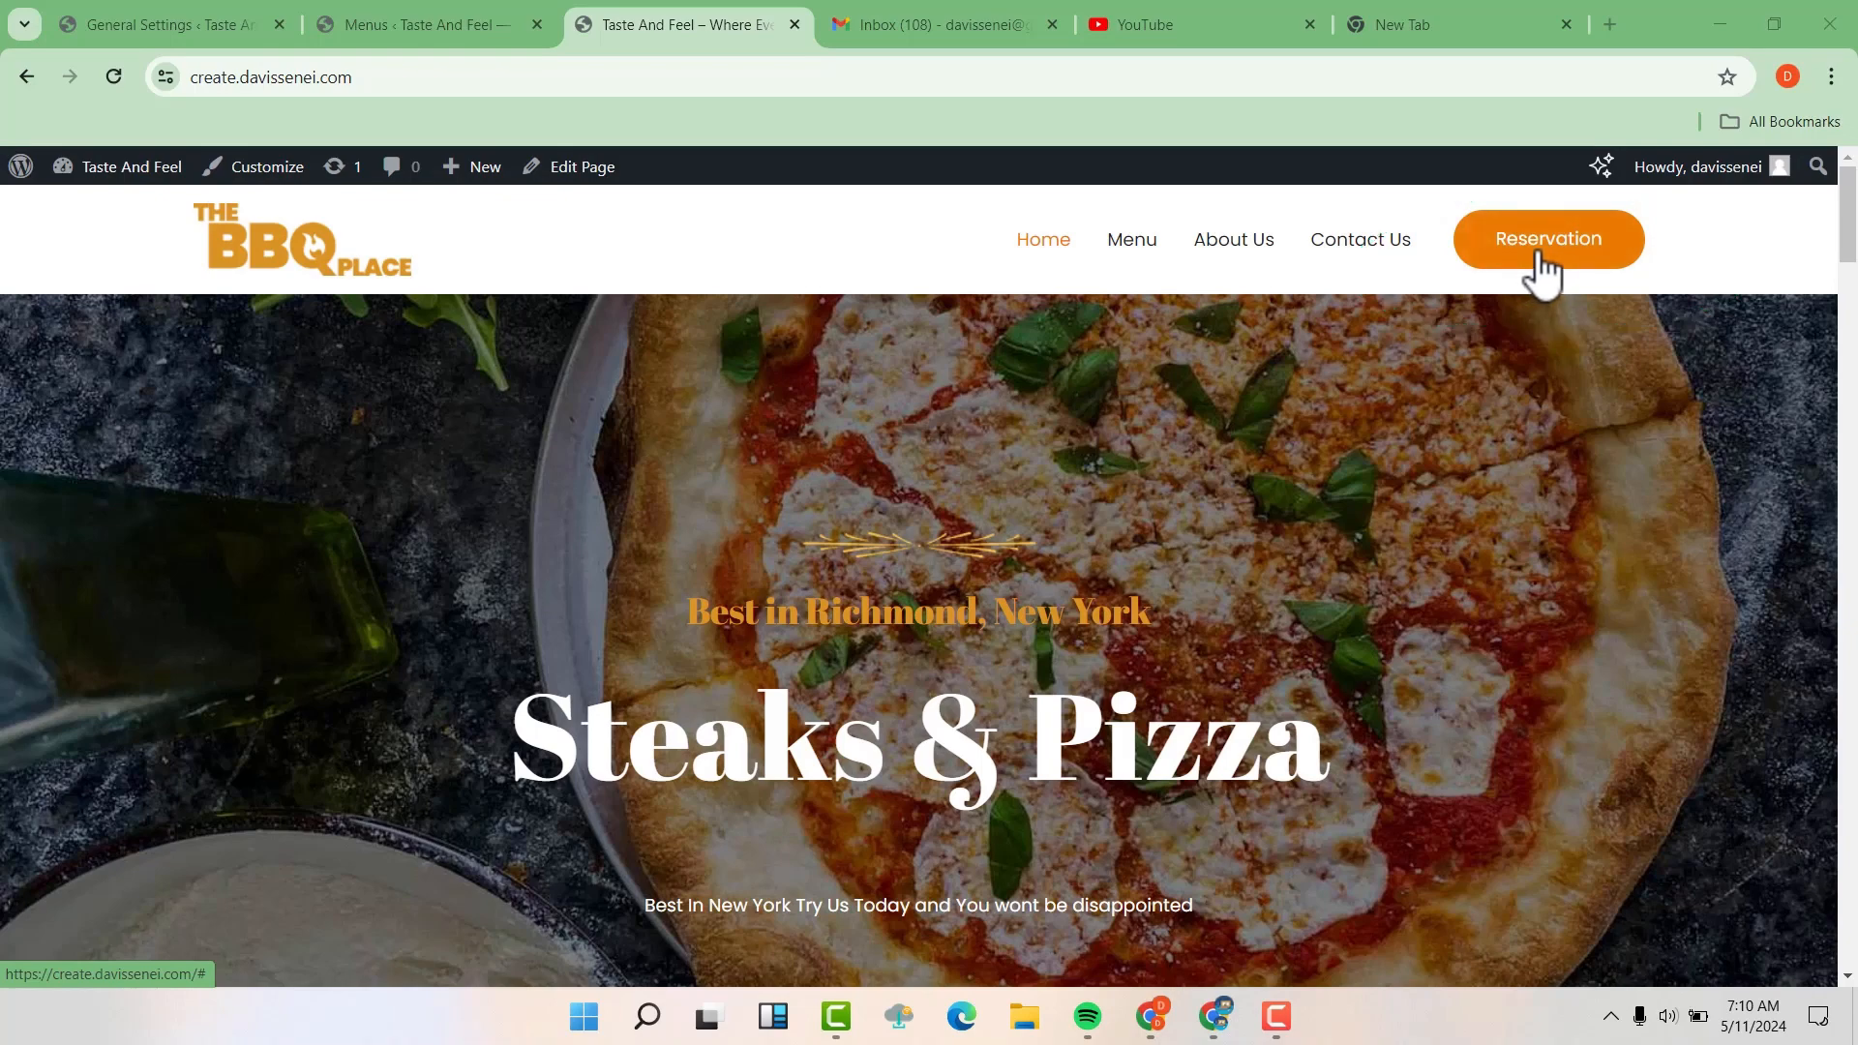
pyautogui.moveTo(1845, 248); pyautogui.dragTo(1846, 919)
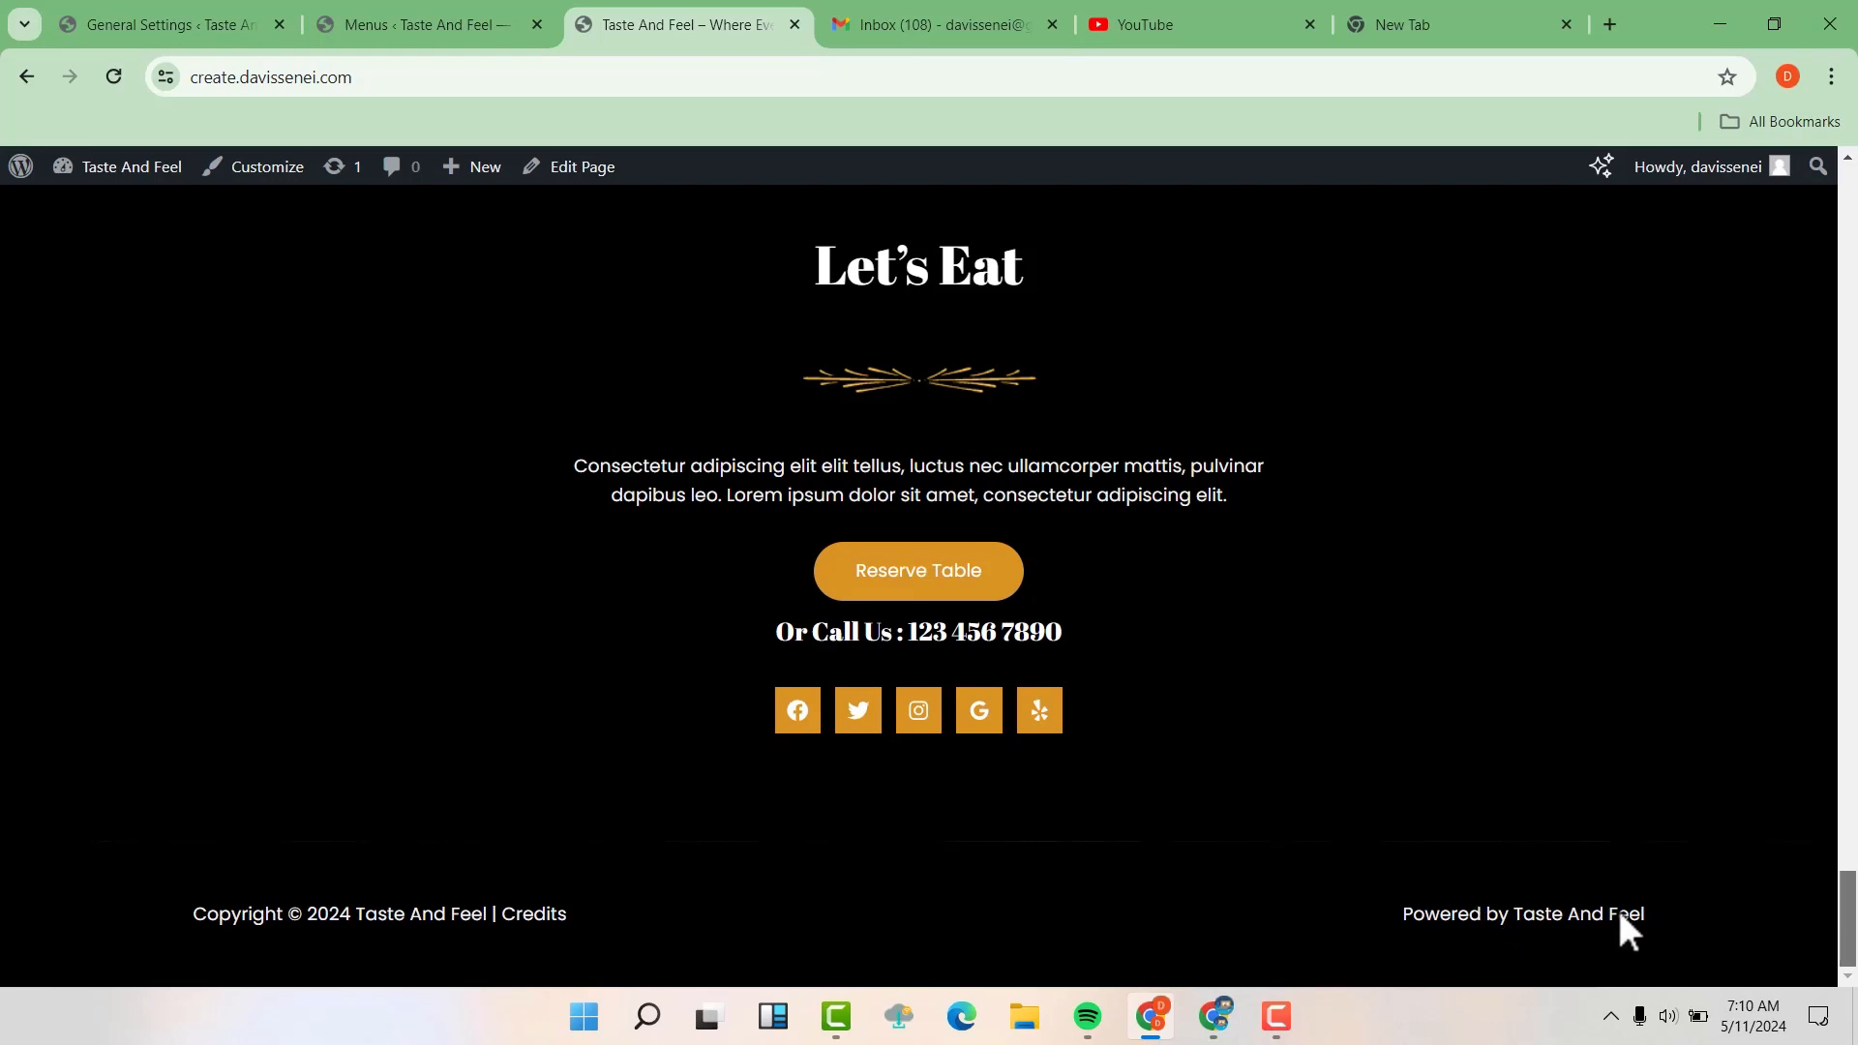
pyautogui.moveTo(1849, 918); pyautogui.dragTo(1856, 159)
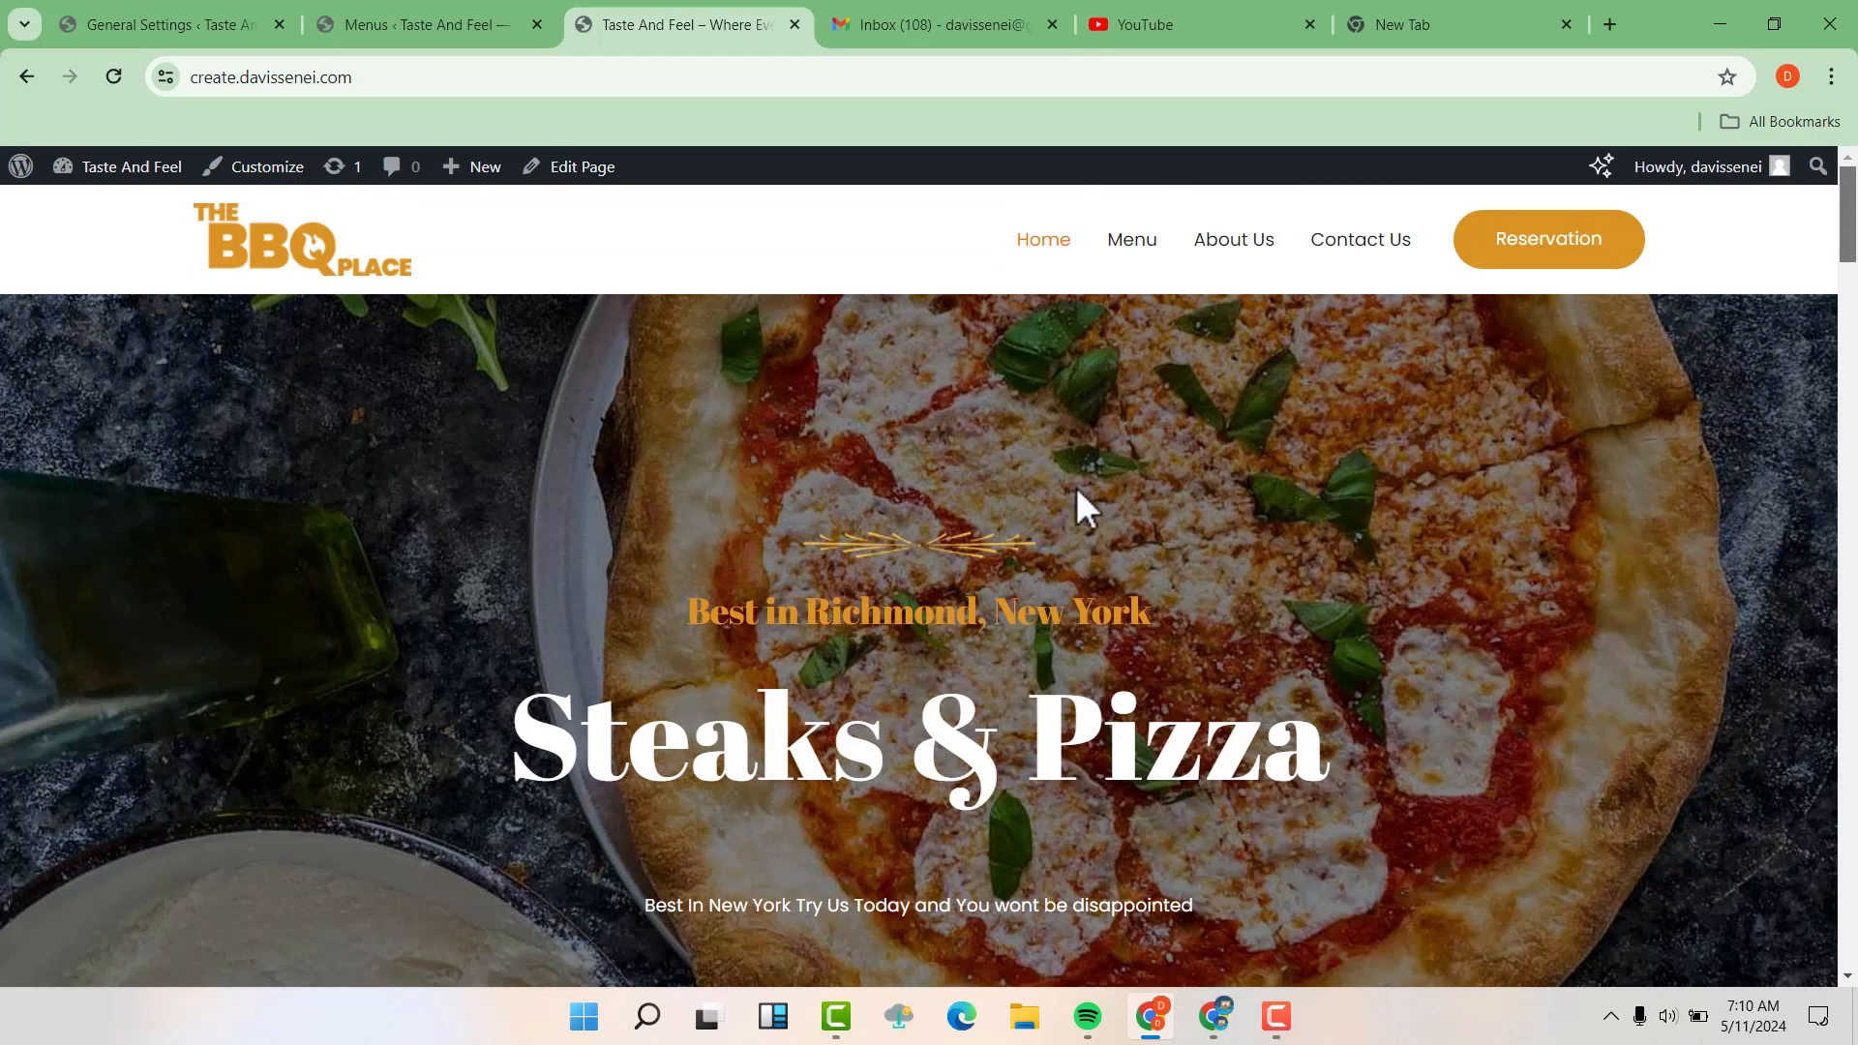
# Start customizing the live site and open its Site Identity settings
pyautogui.click(277, 166)
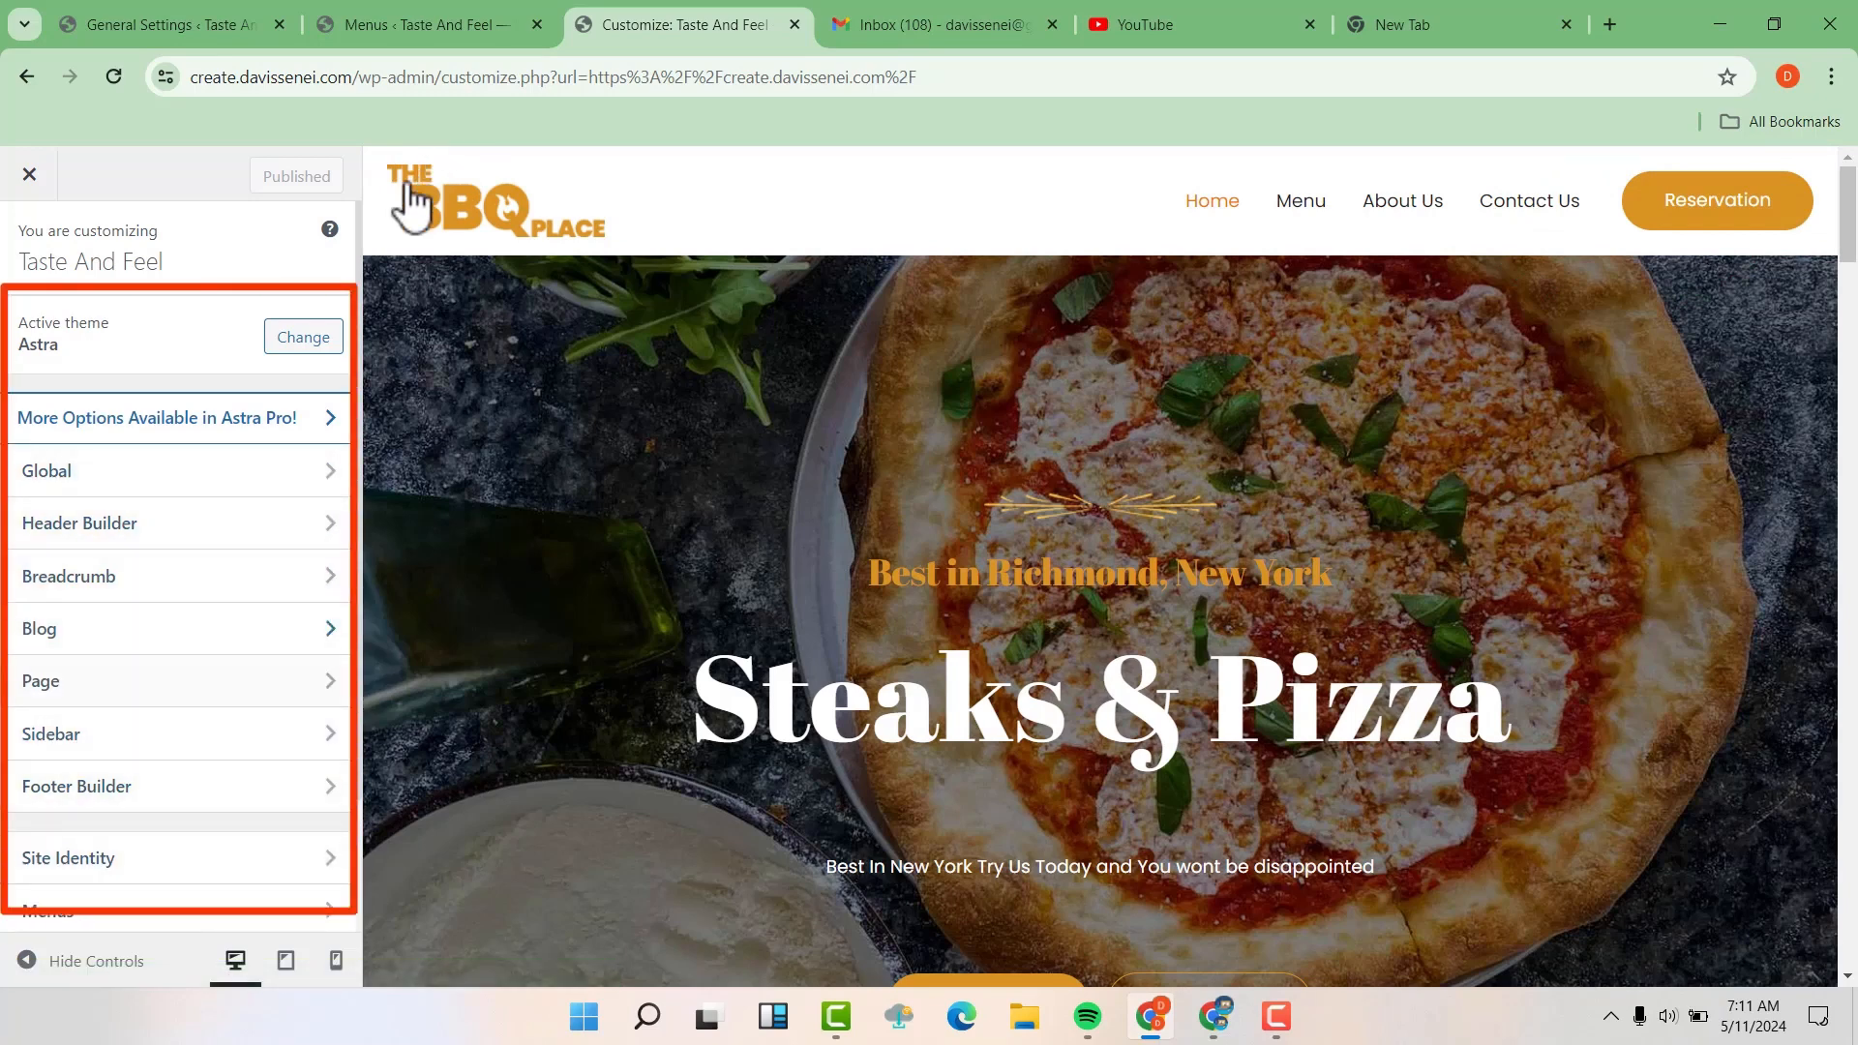
pyautogui.scroll(-1, 104, 556)
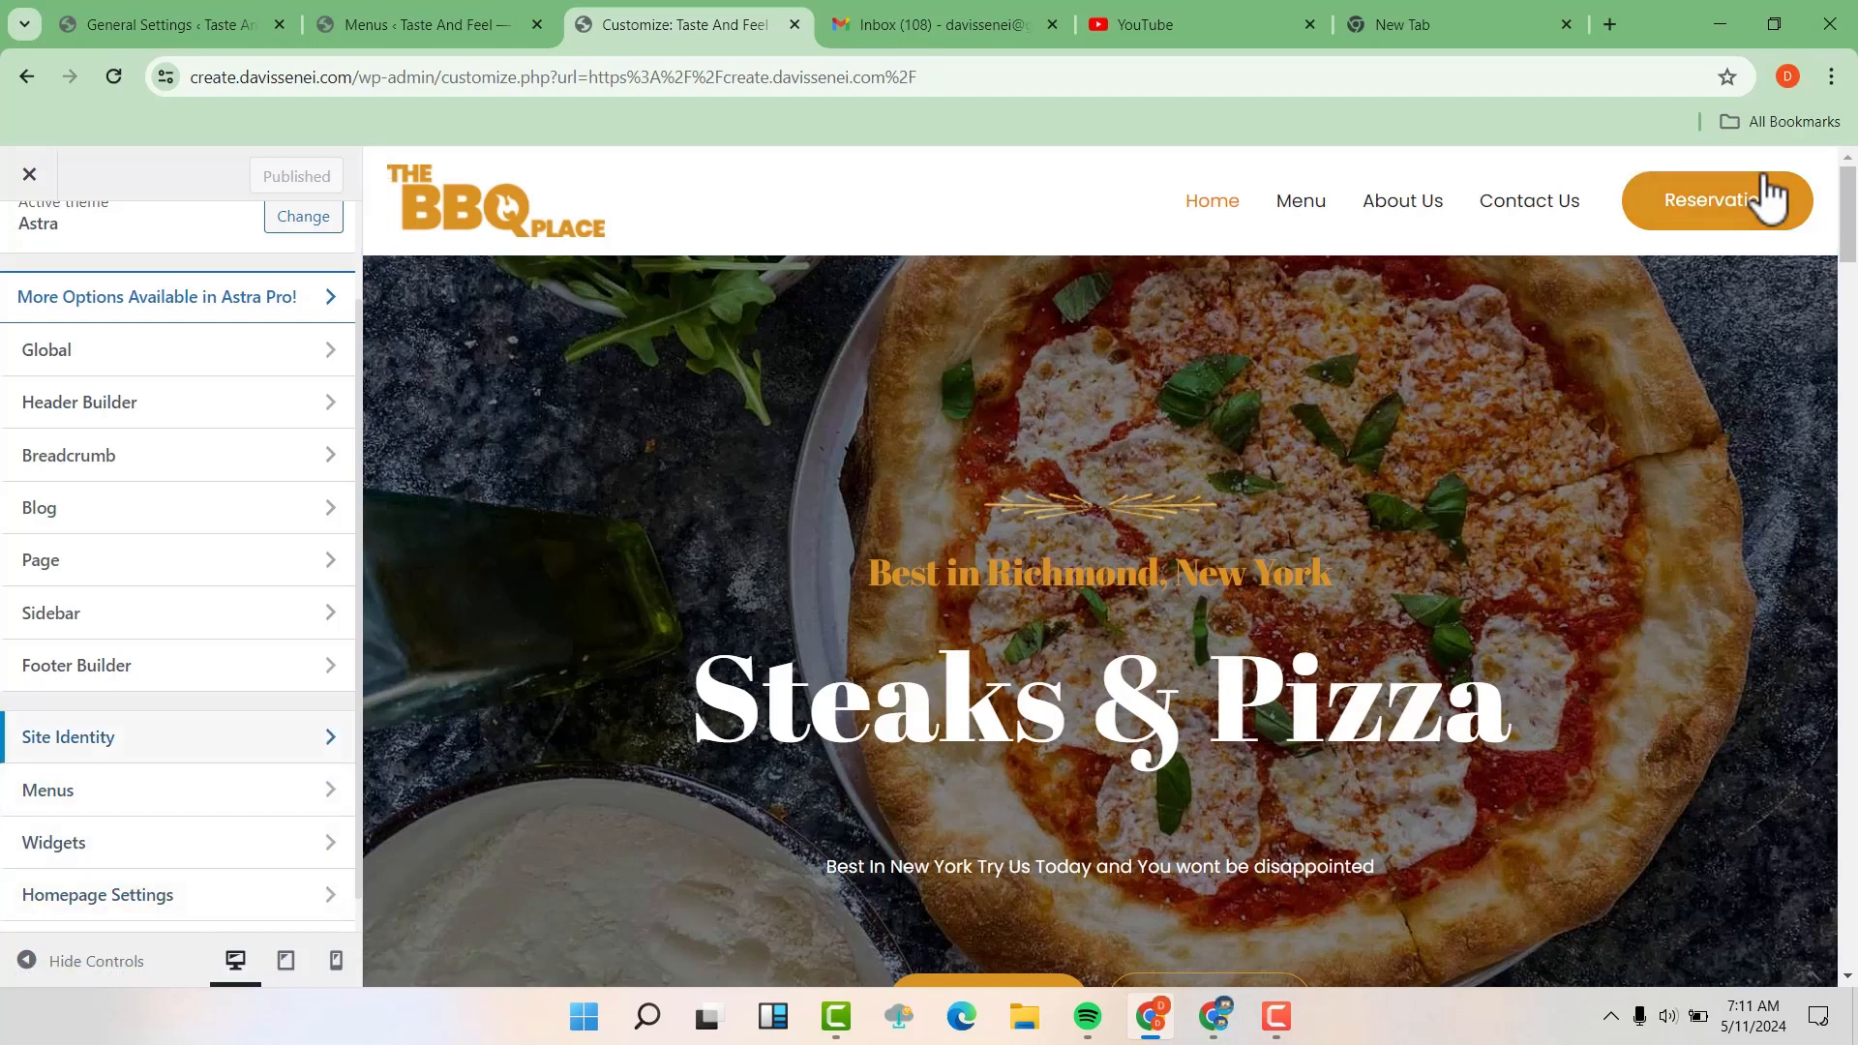
pyautogui.click(224, 741)
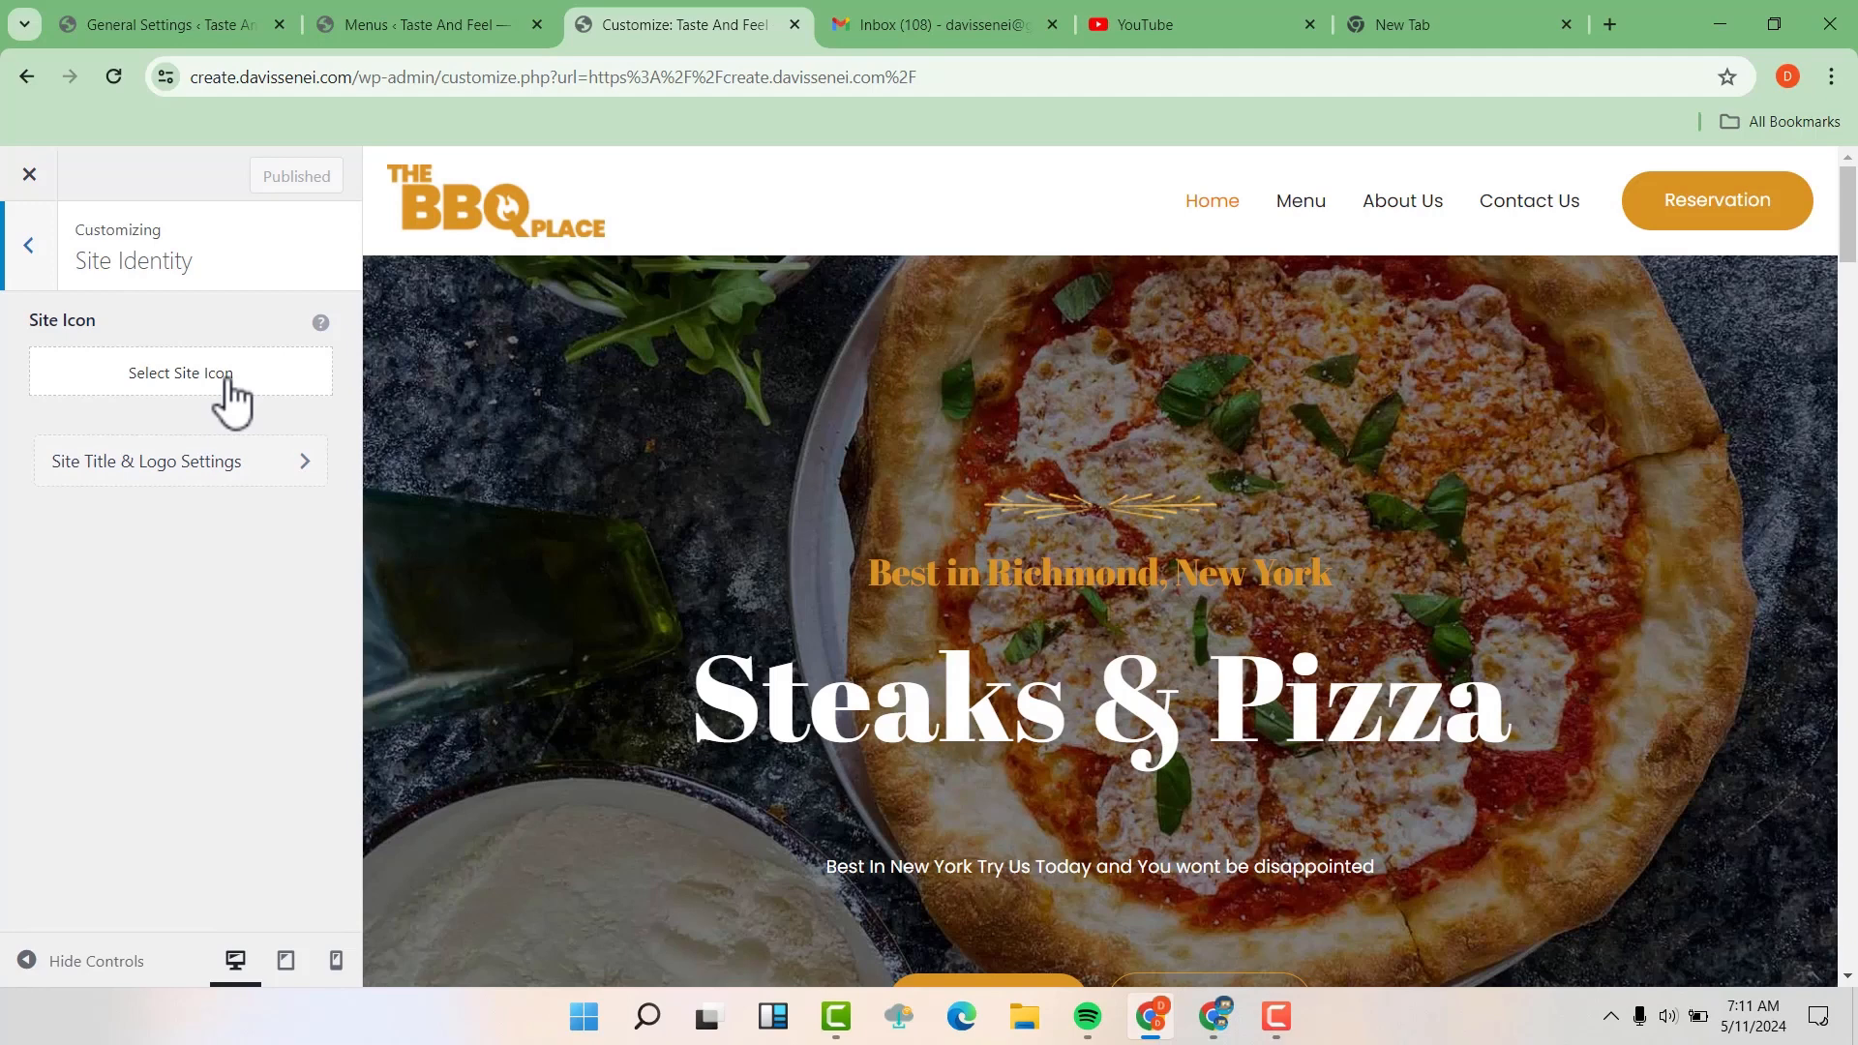
# Upload the favicon restaurant and Abstract Chef Cooking Restaurant Free Logo (2) images from Downloads, and set the cropped favicon as the site icon
pyautogui.click(177, 380)
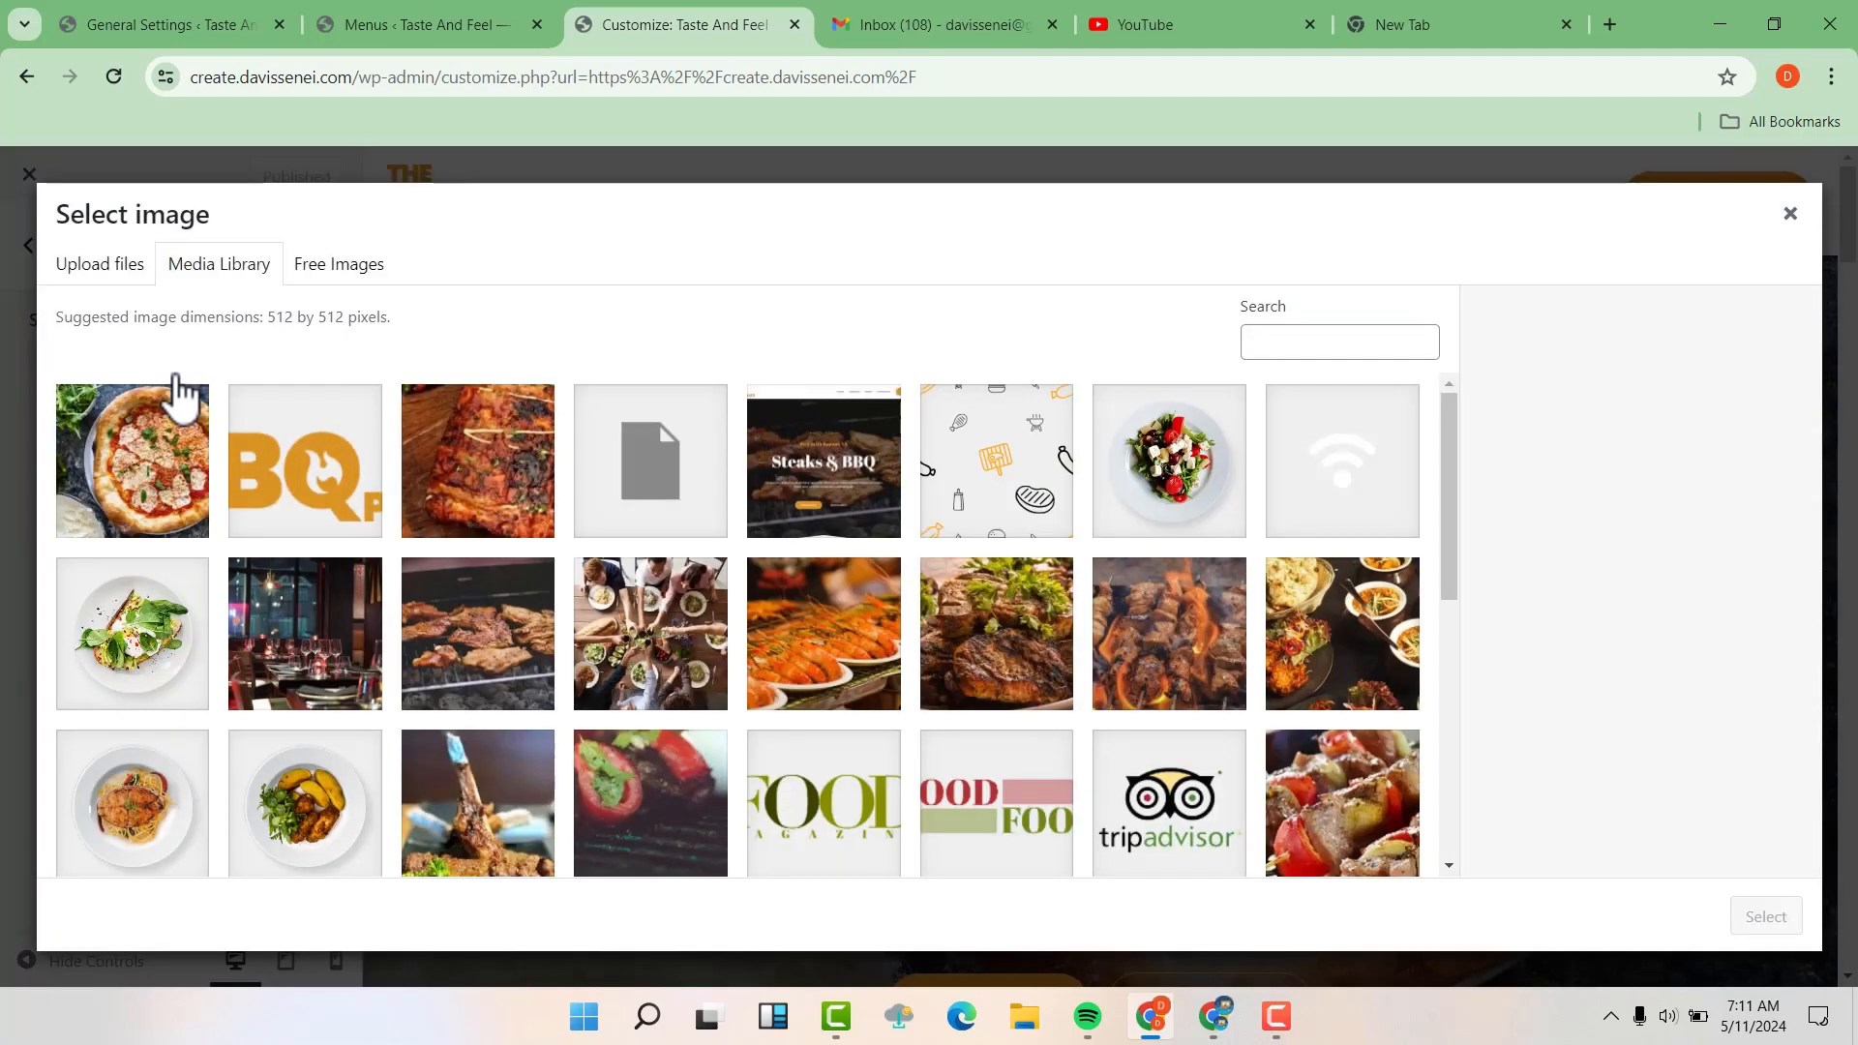
pyautogui.click(108, 274)
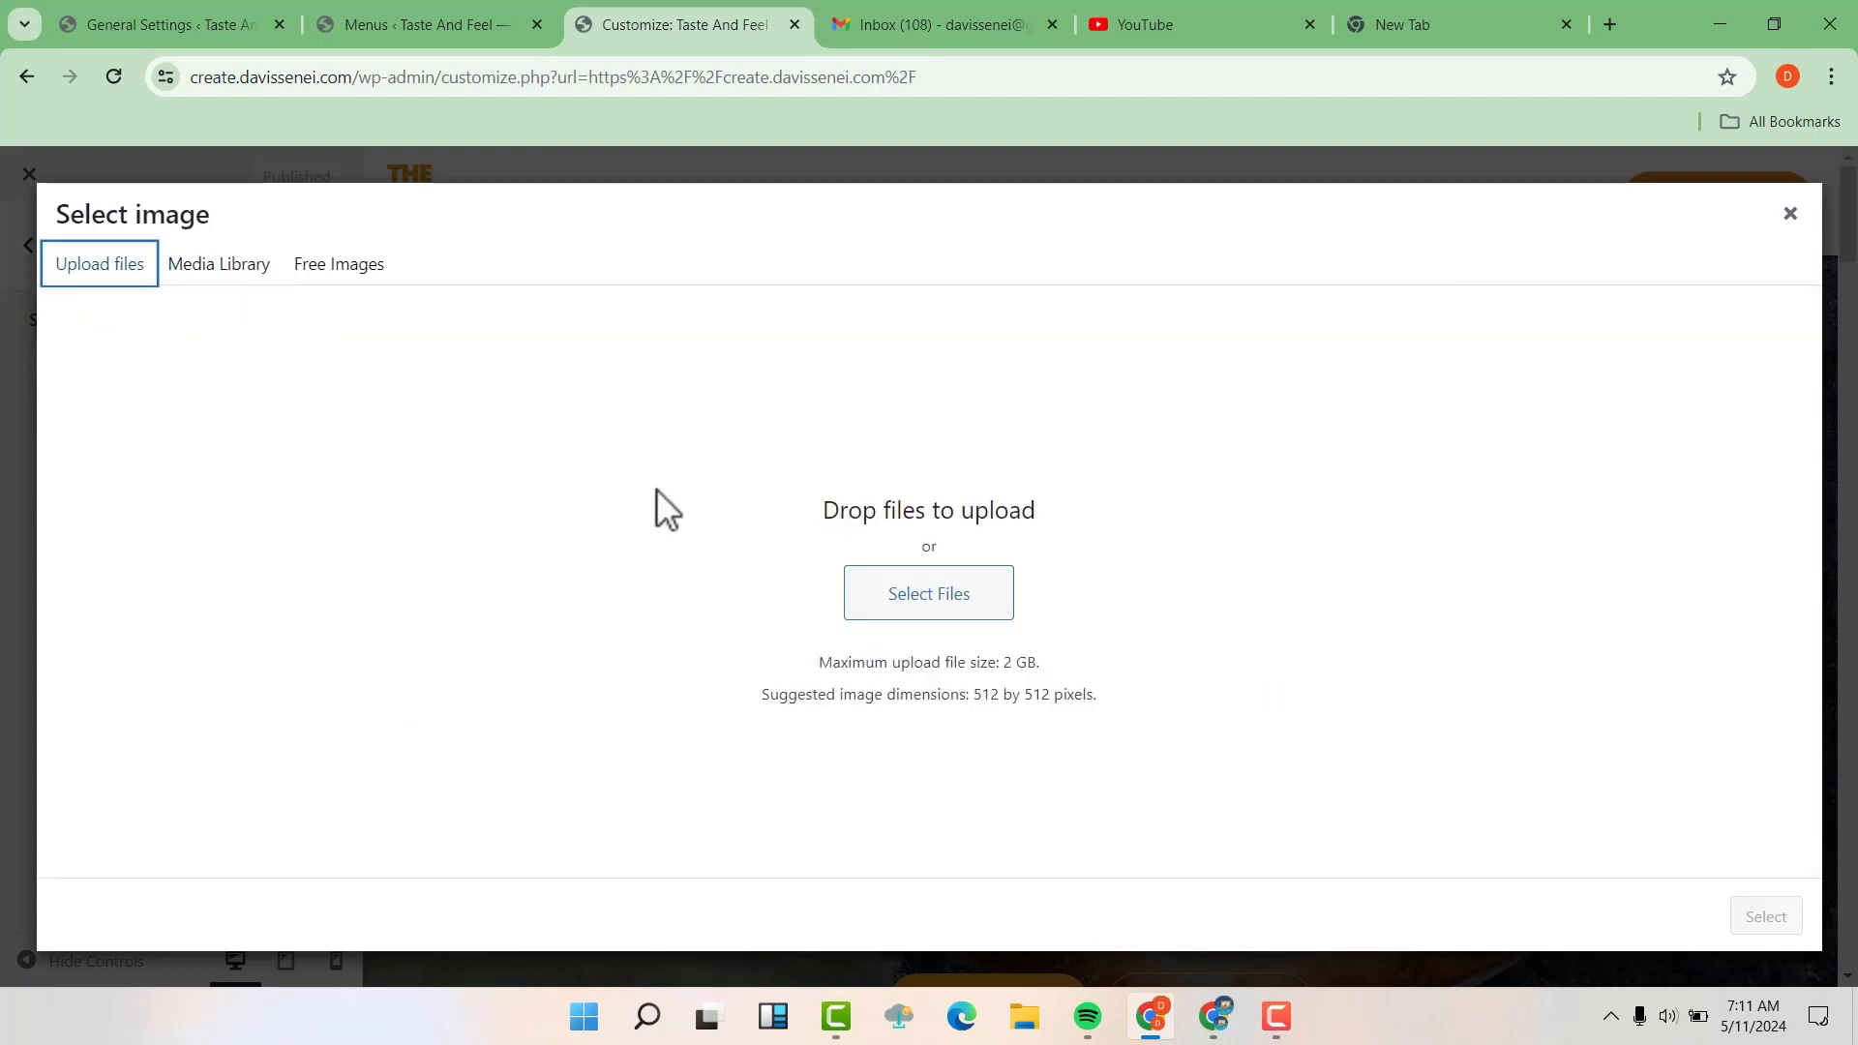
pyautogui.click(921, 596)
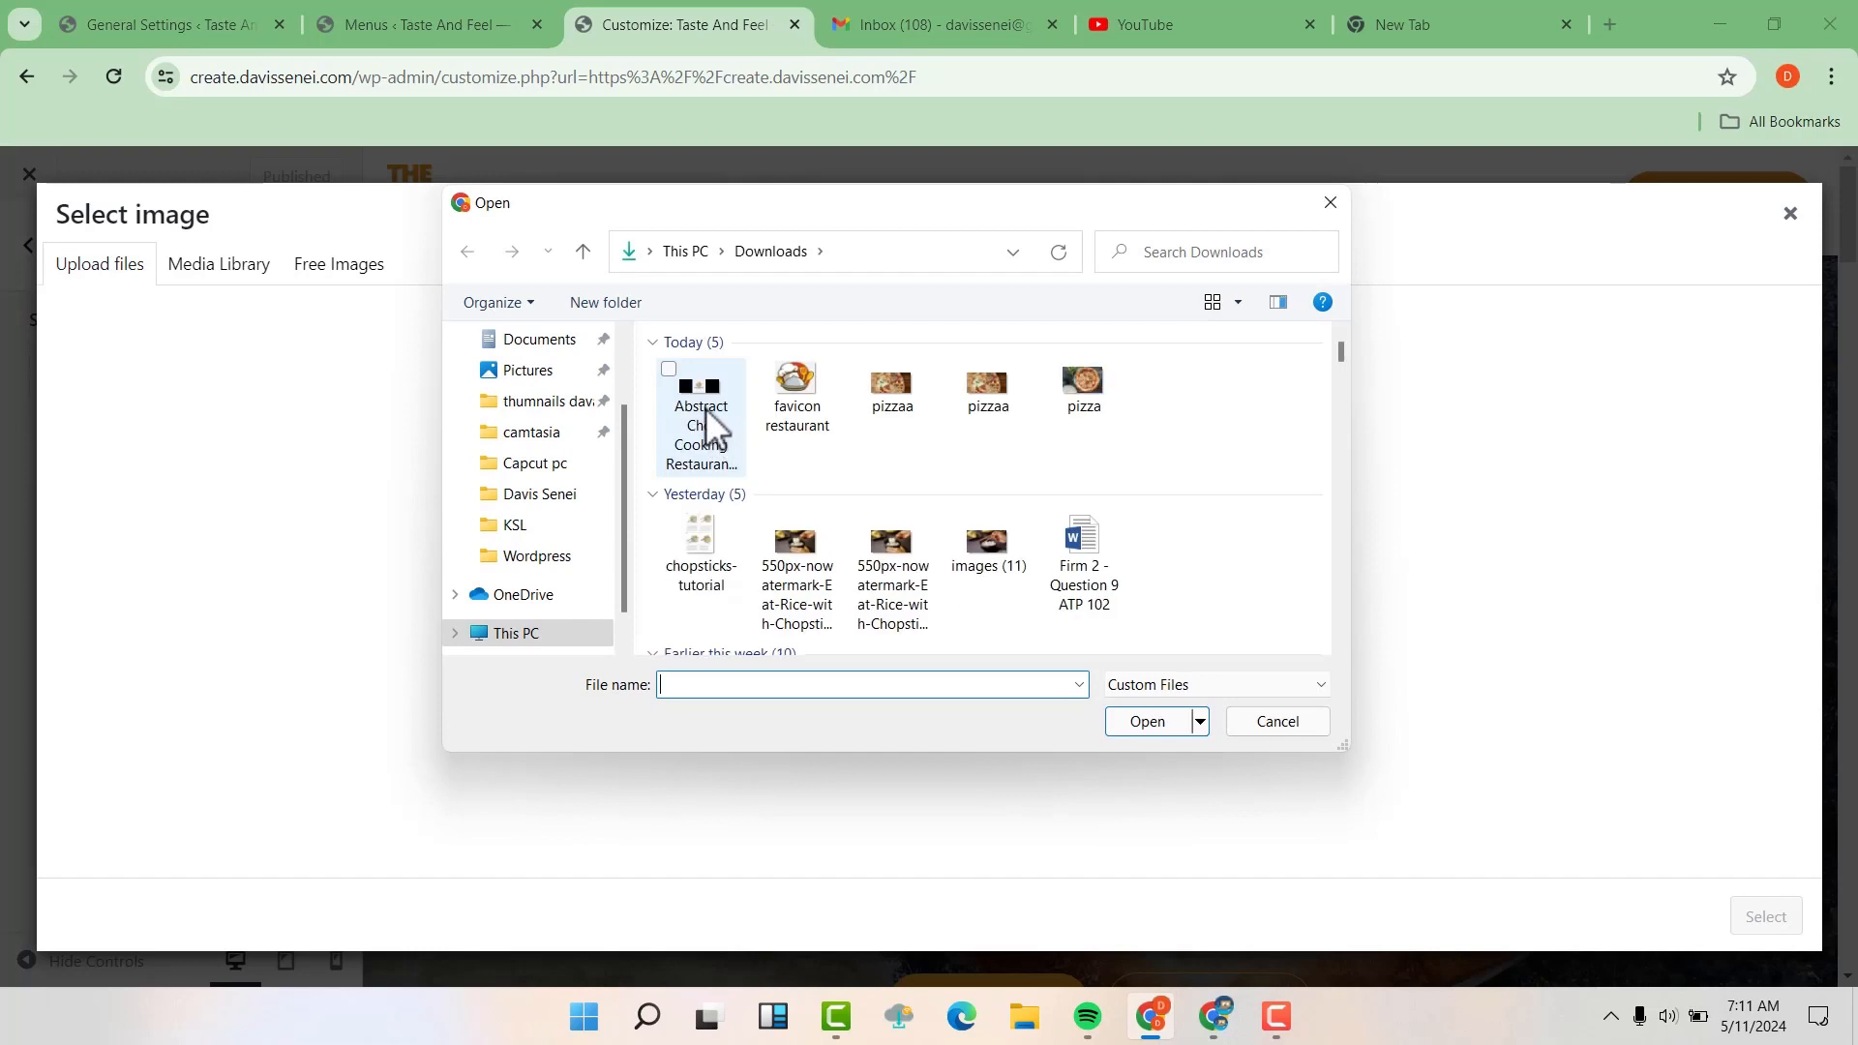
pyautogui.click(689, 392)
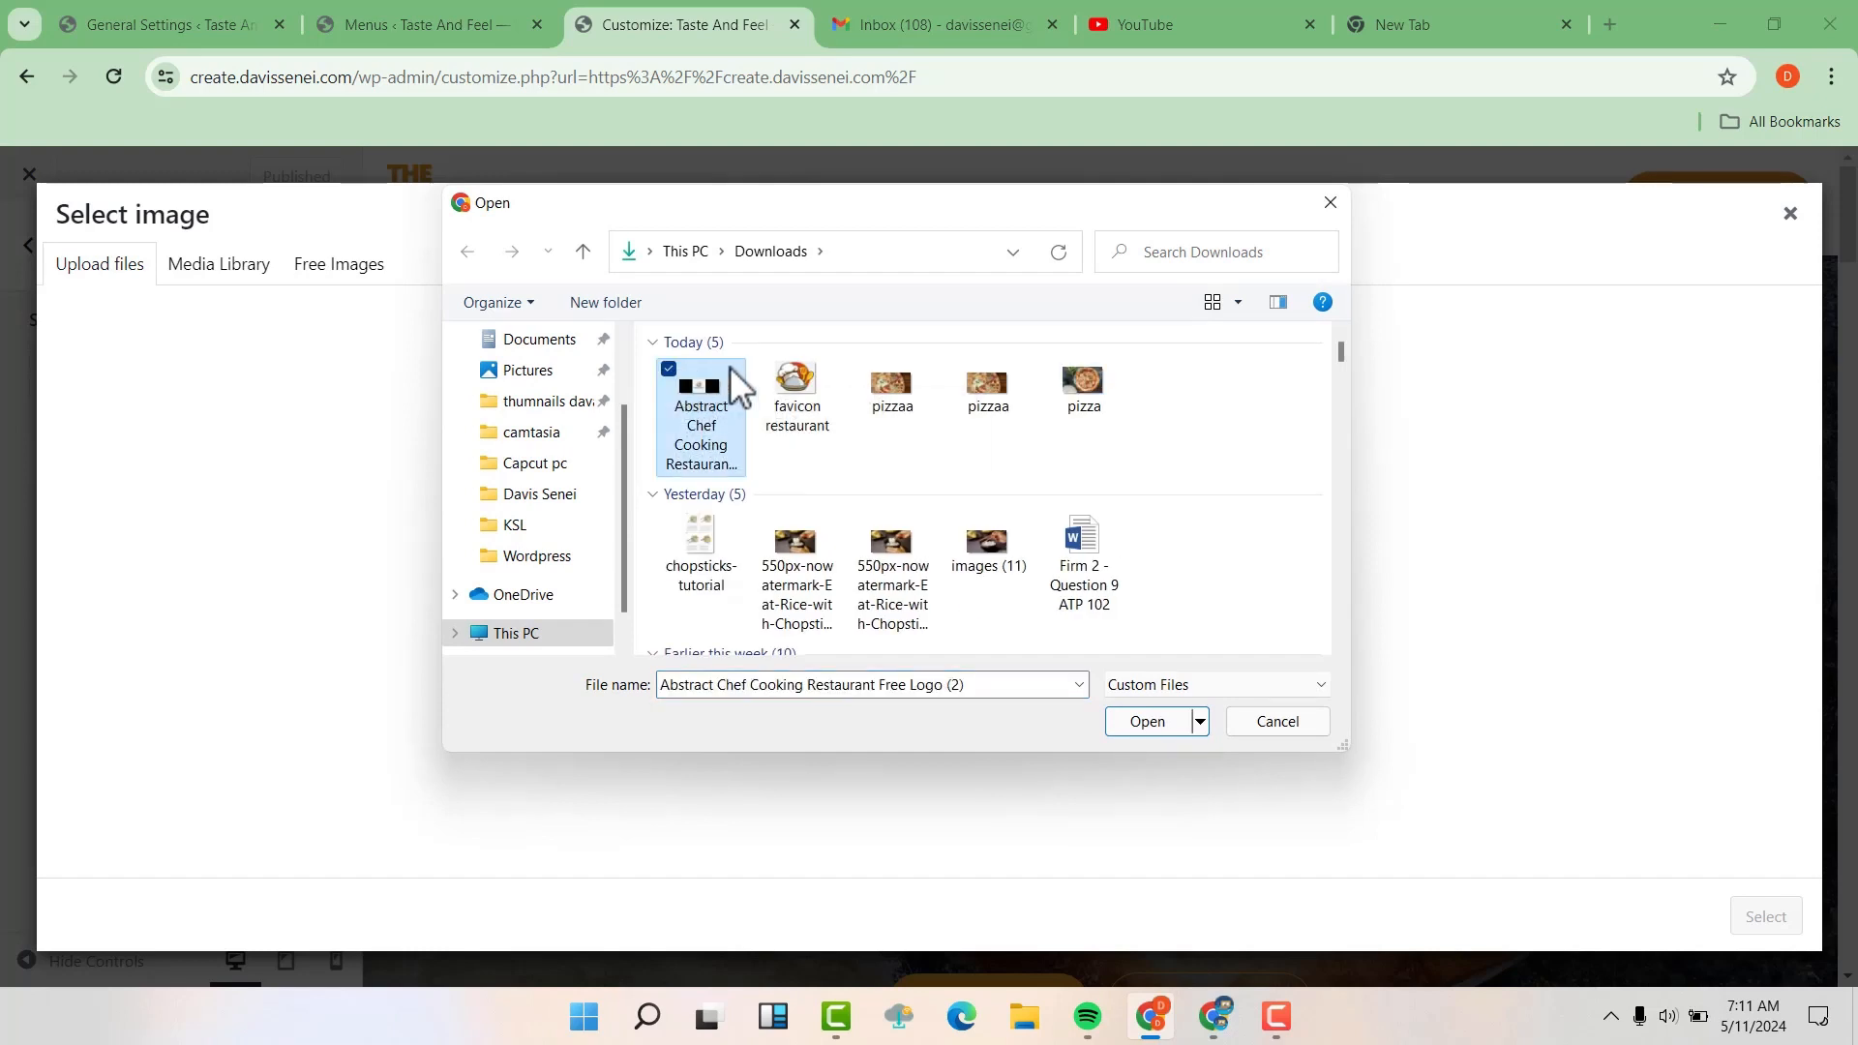
pyautogui.click(764, 367)
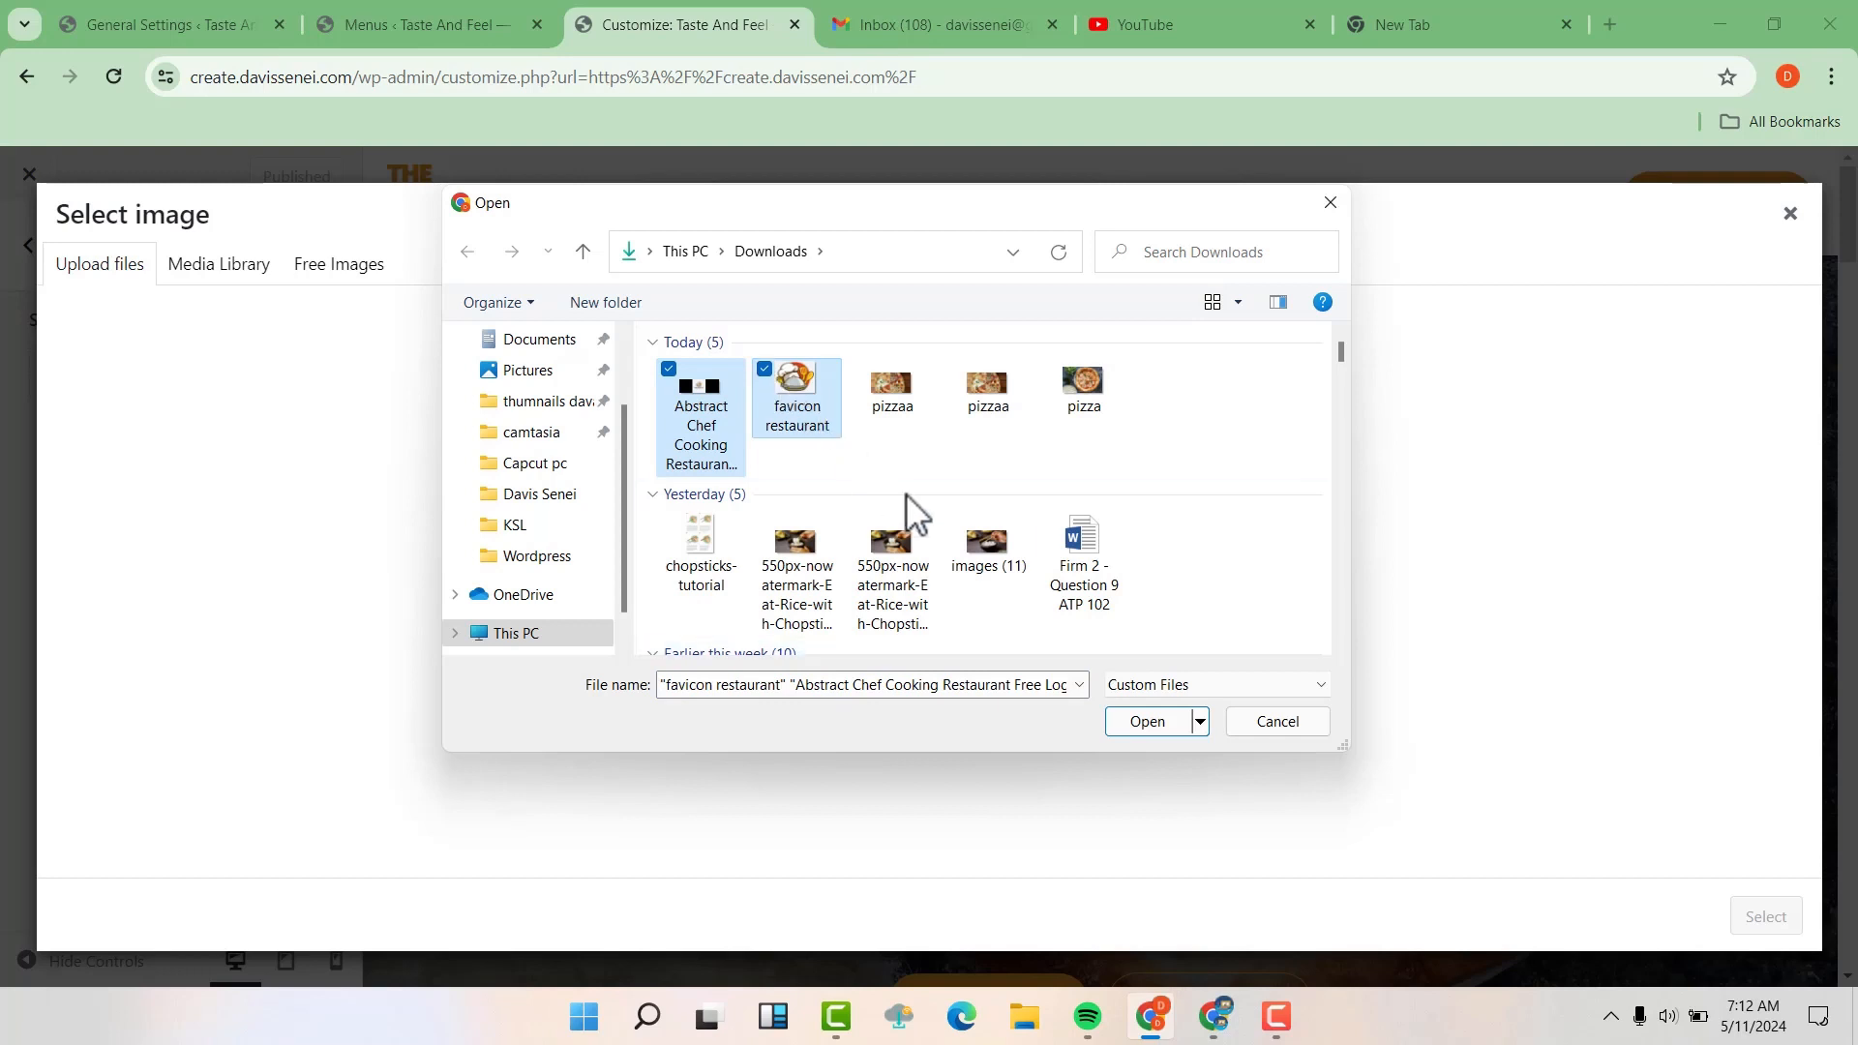
pyautogui.click(1147, 722)
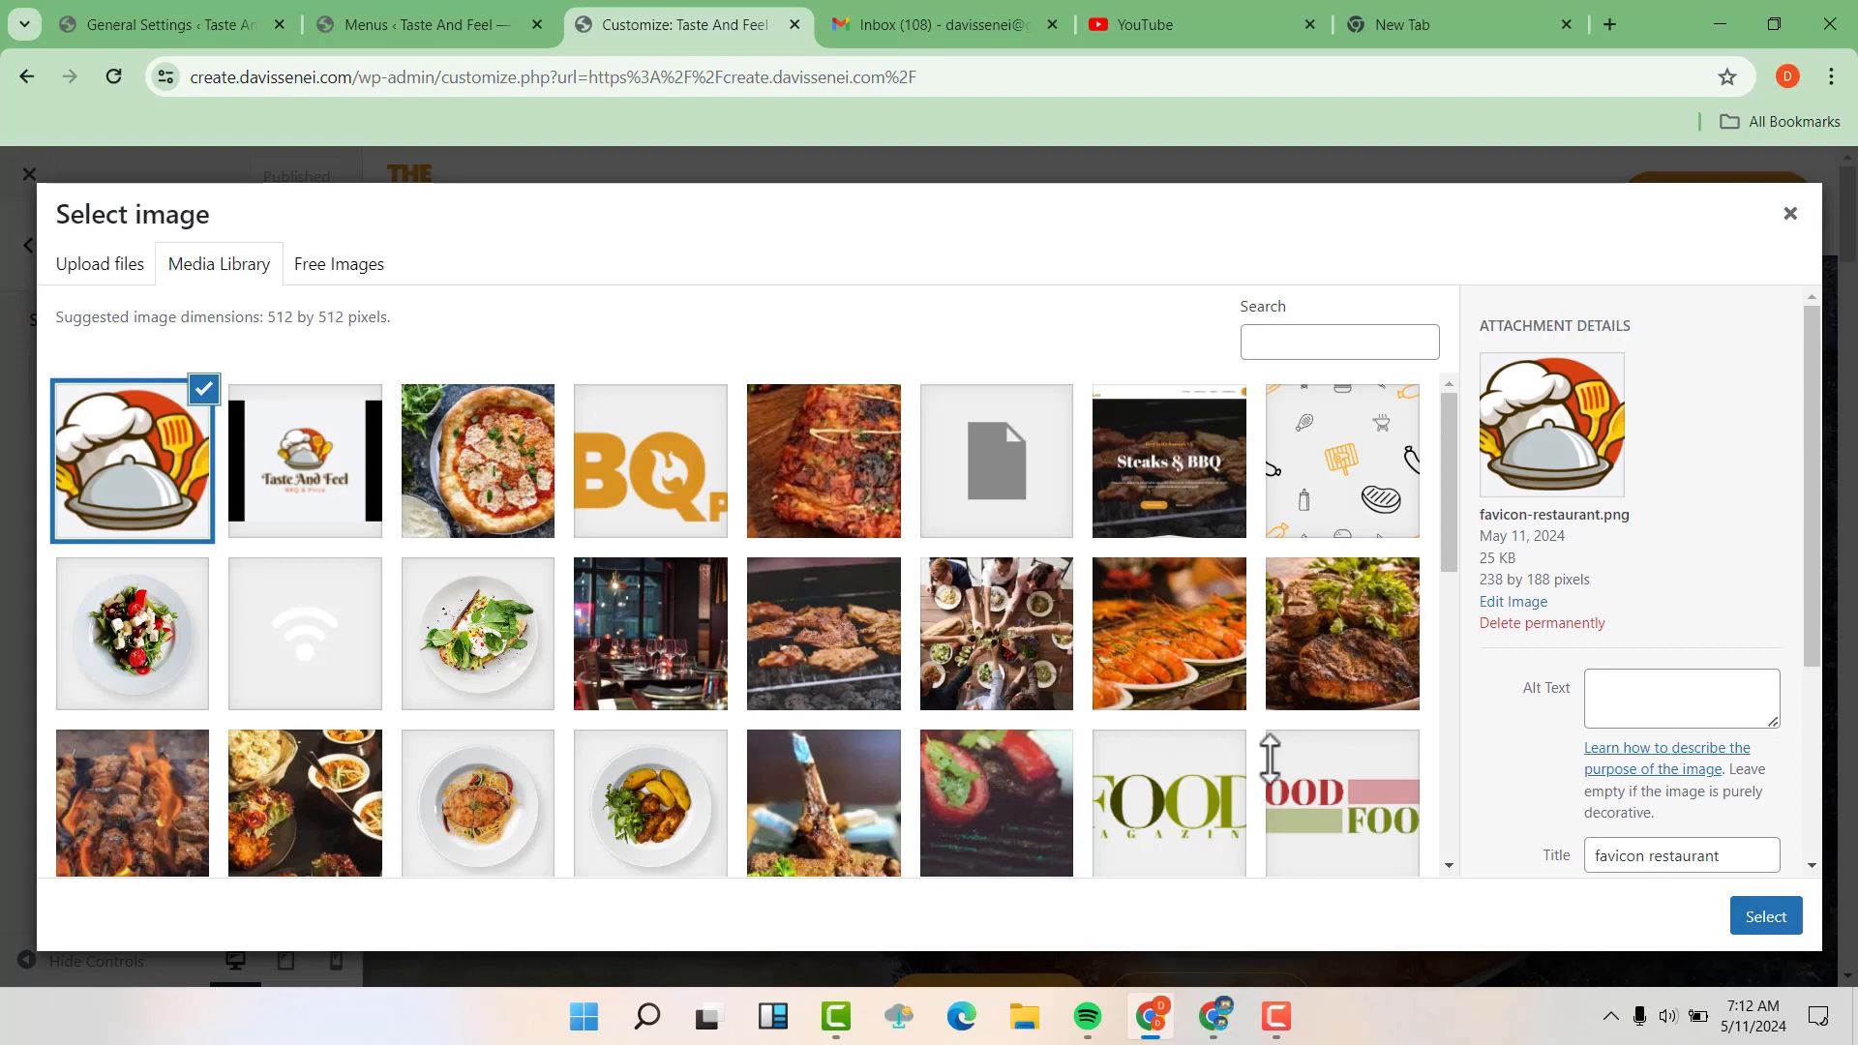
pyautogui.click(1777, 931)
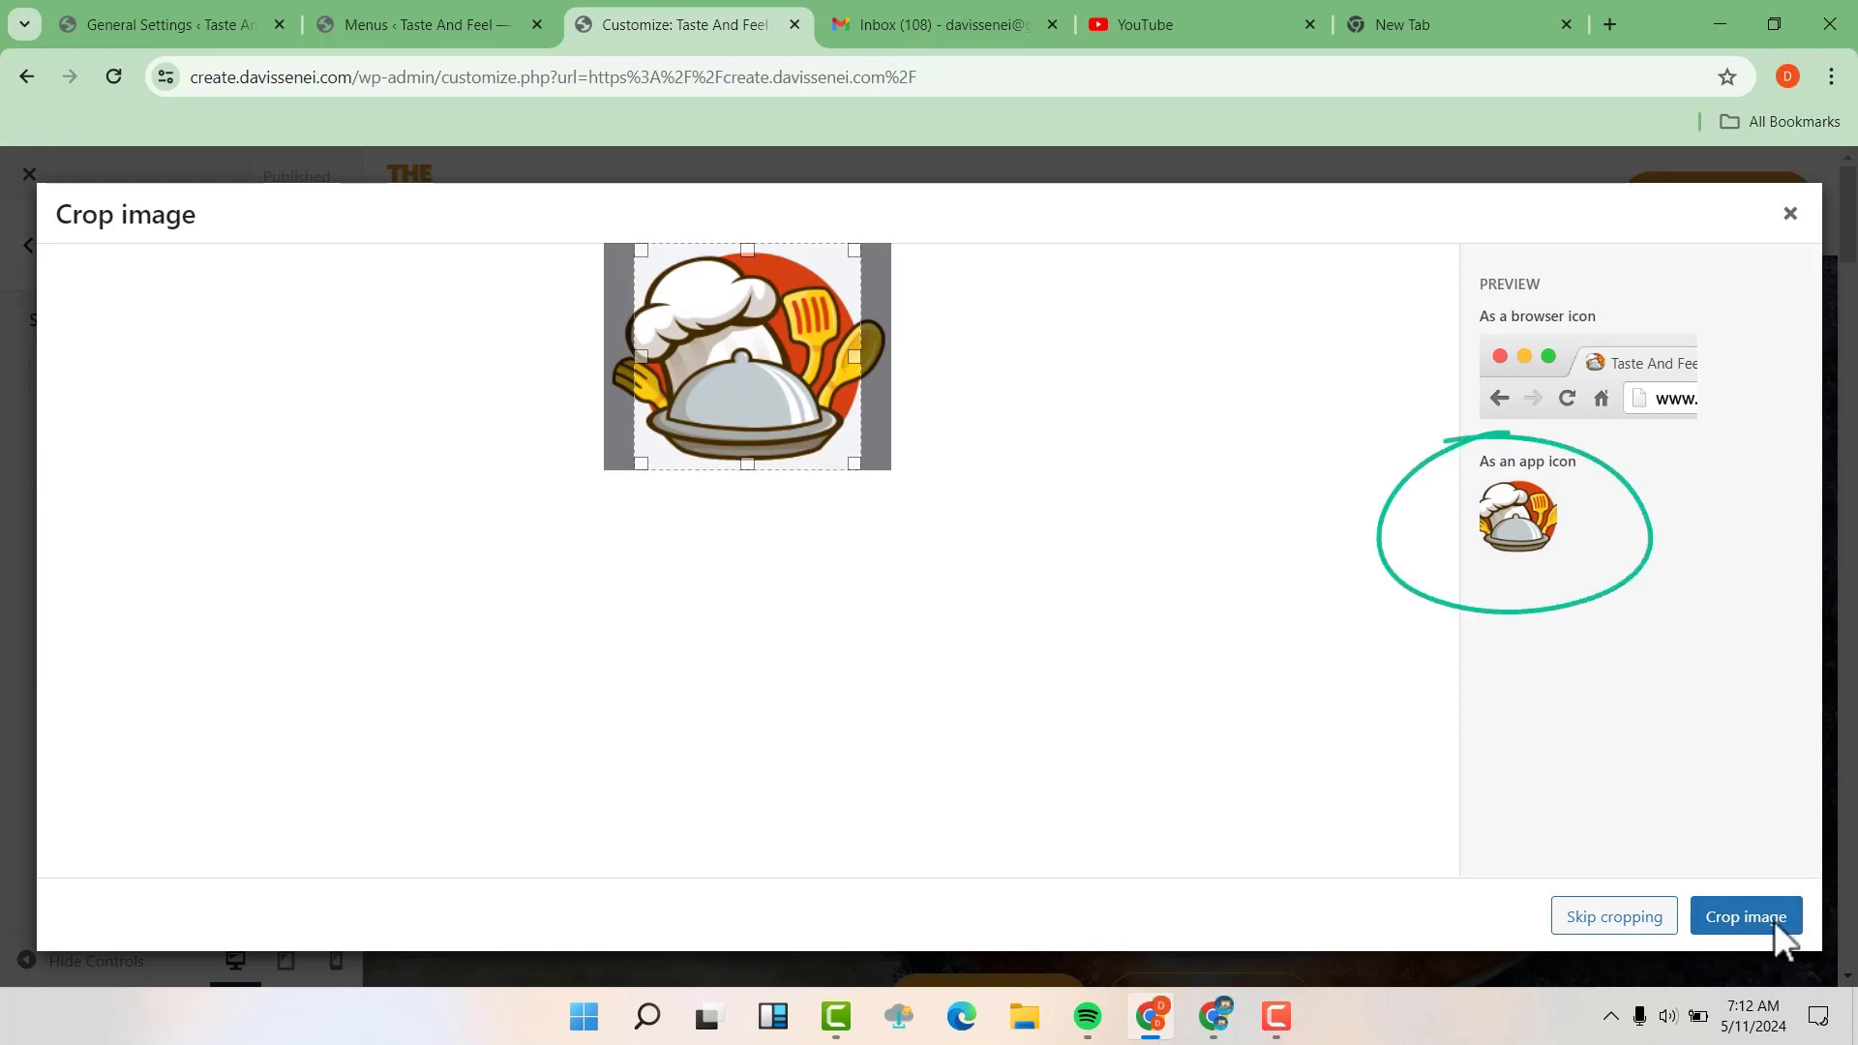
pyautogui.click(1751, 909)
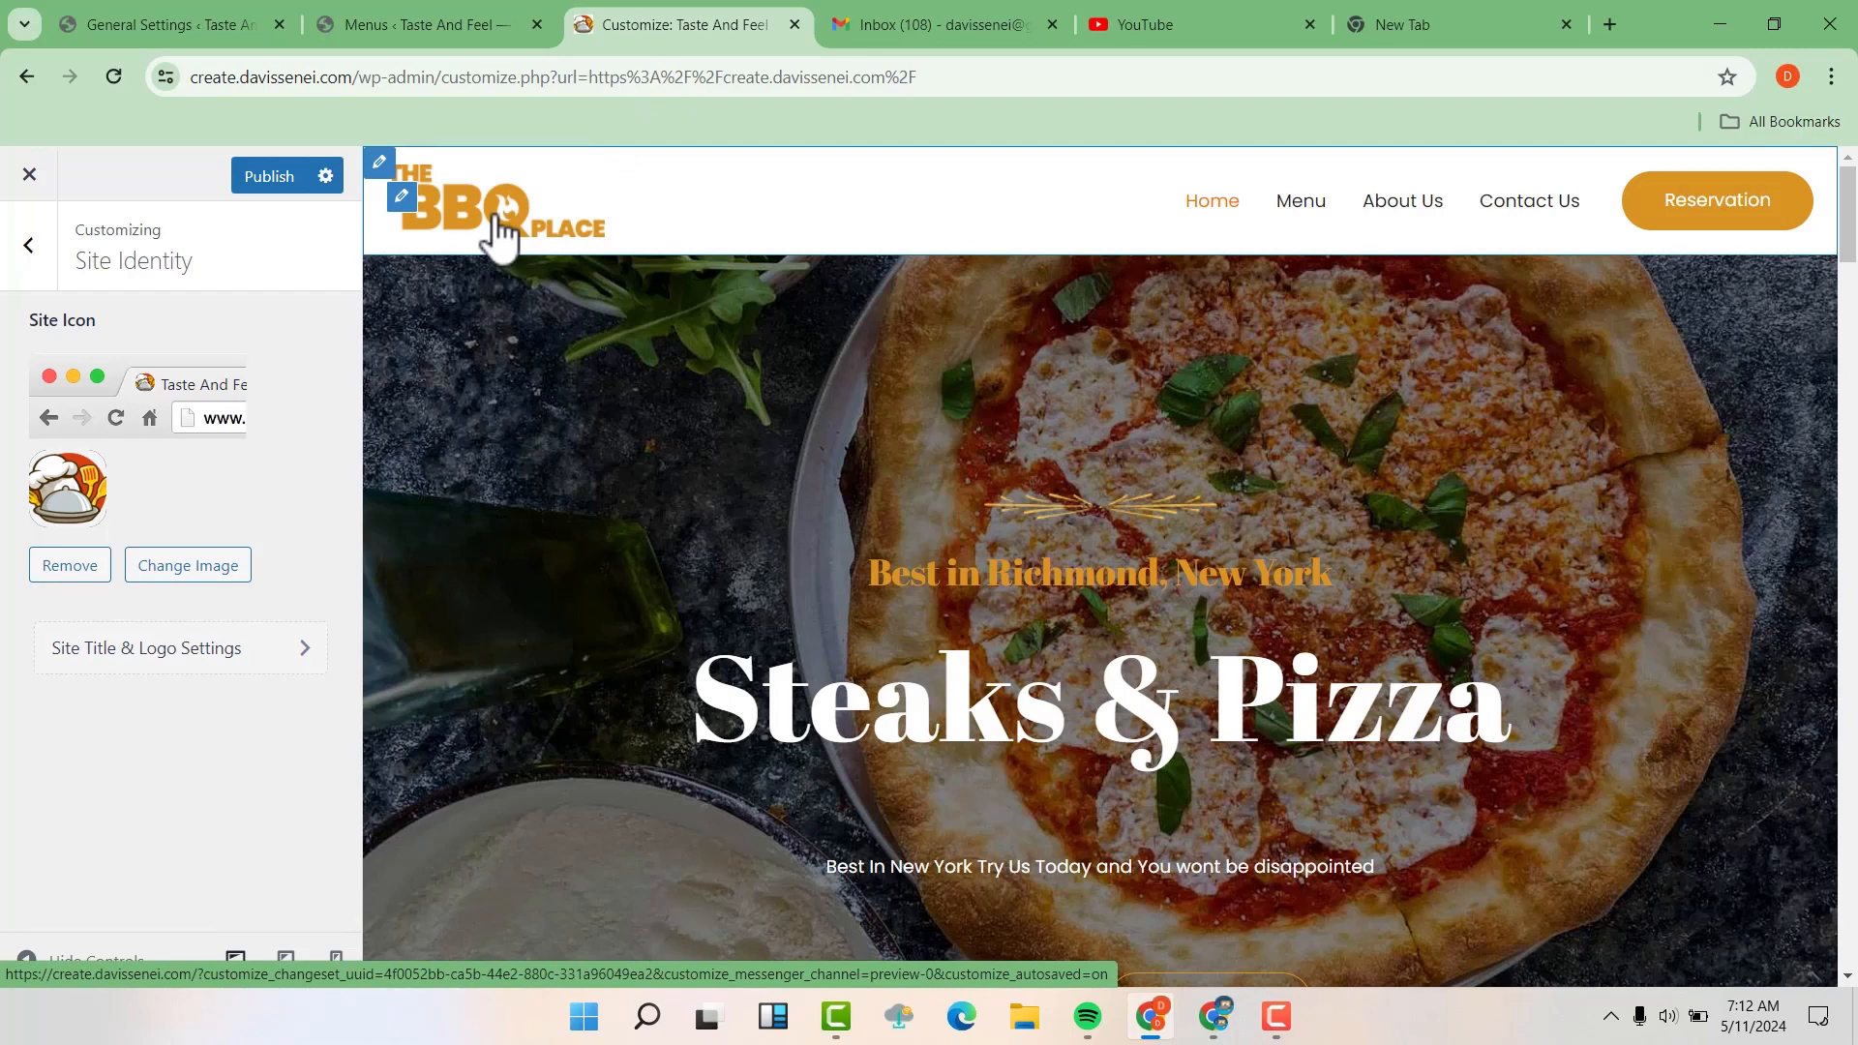
# Open the site title and logo settings from Site Identity and choose Abstract-Chef-Cooking-Restaurant-Free-Logo-2.png as the new logo
pyautogui.click(30, 254)
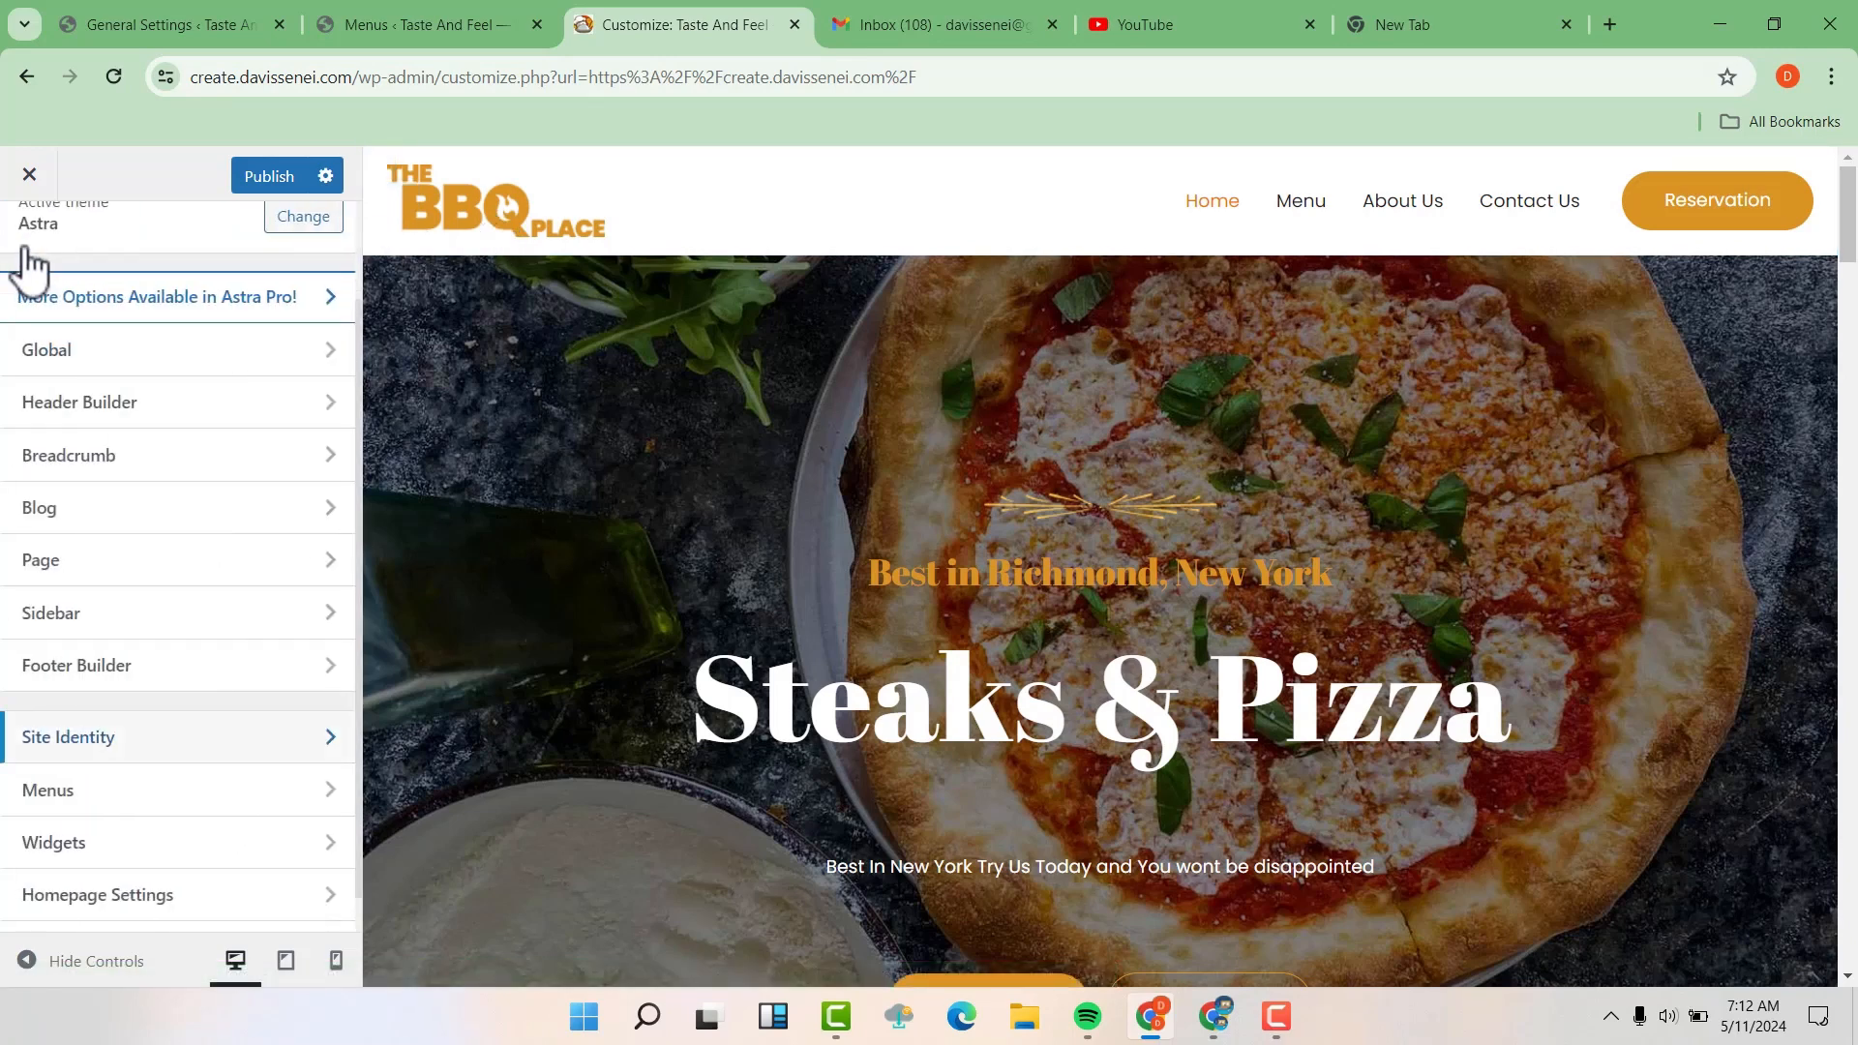
pyautogui.click(180, 737)
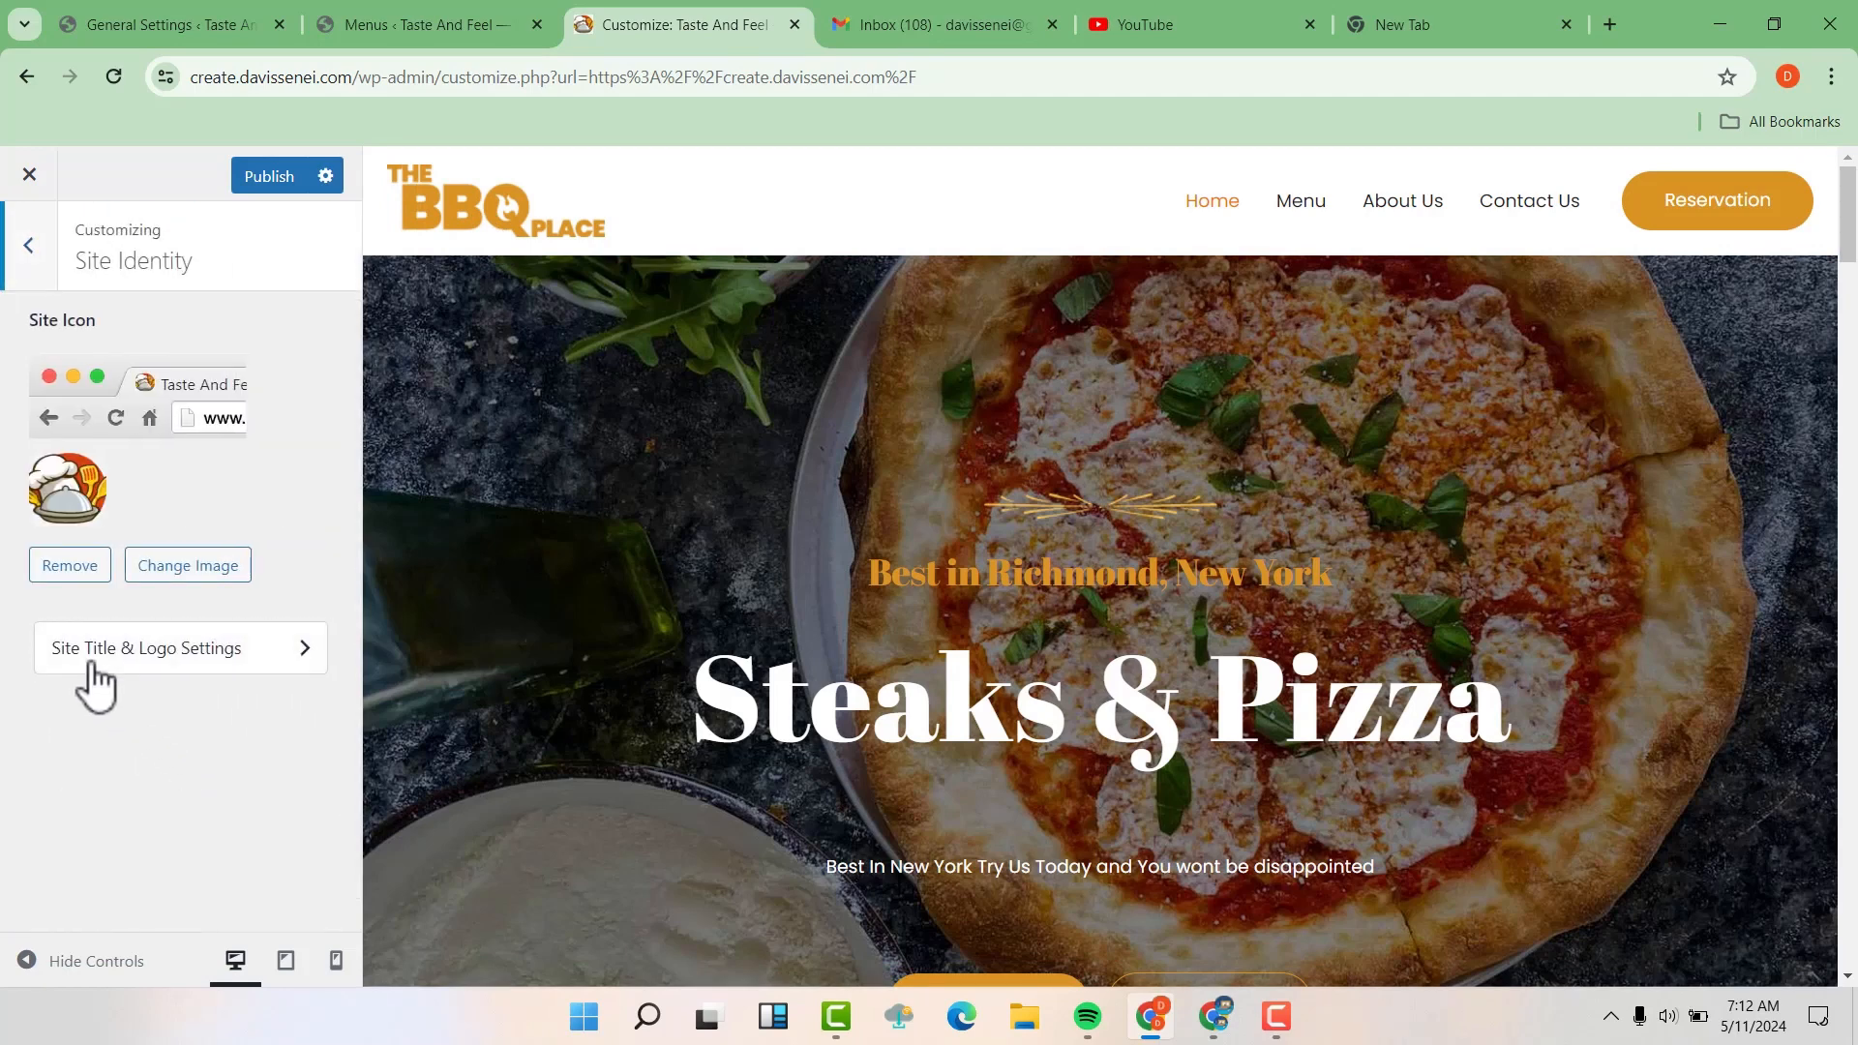
pyautogui.click(295, 657)
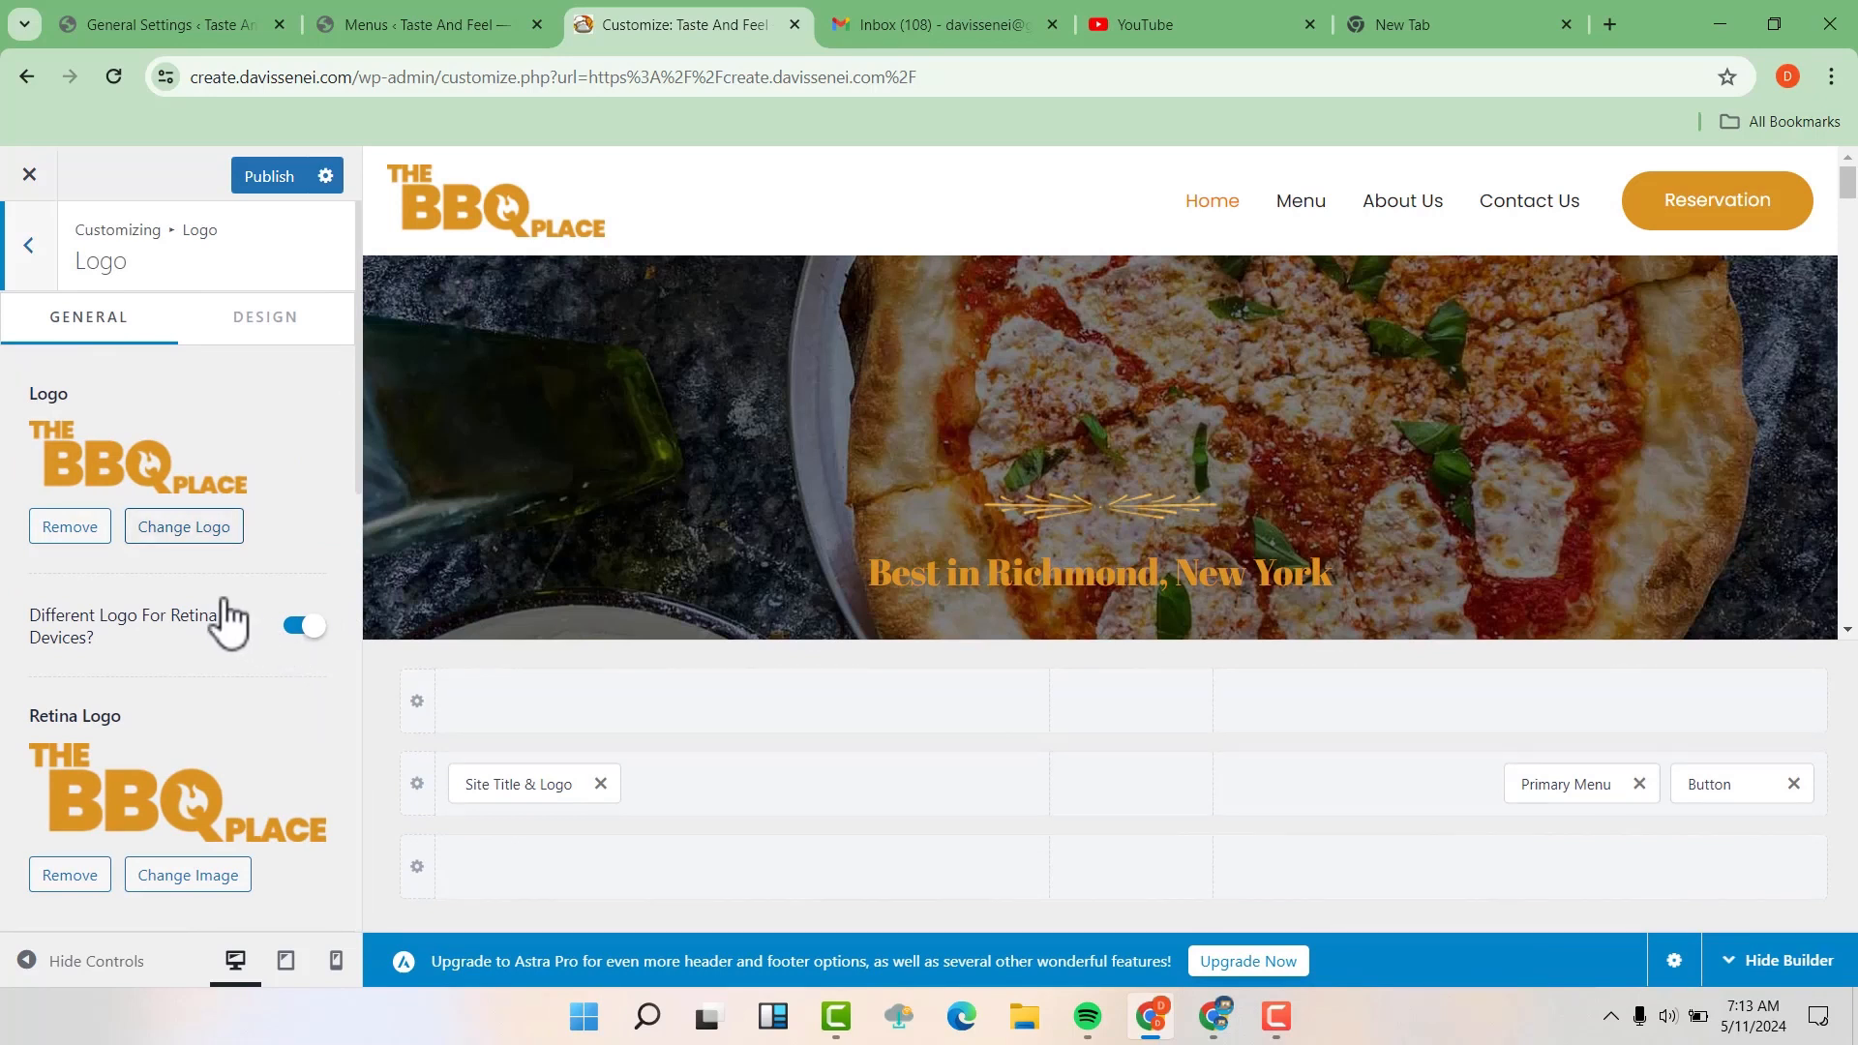
pyautogui.click(189, 528)
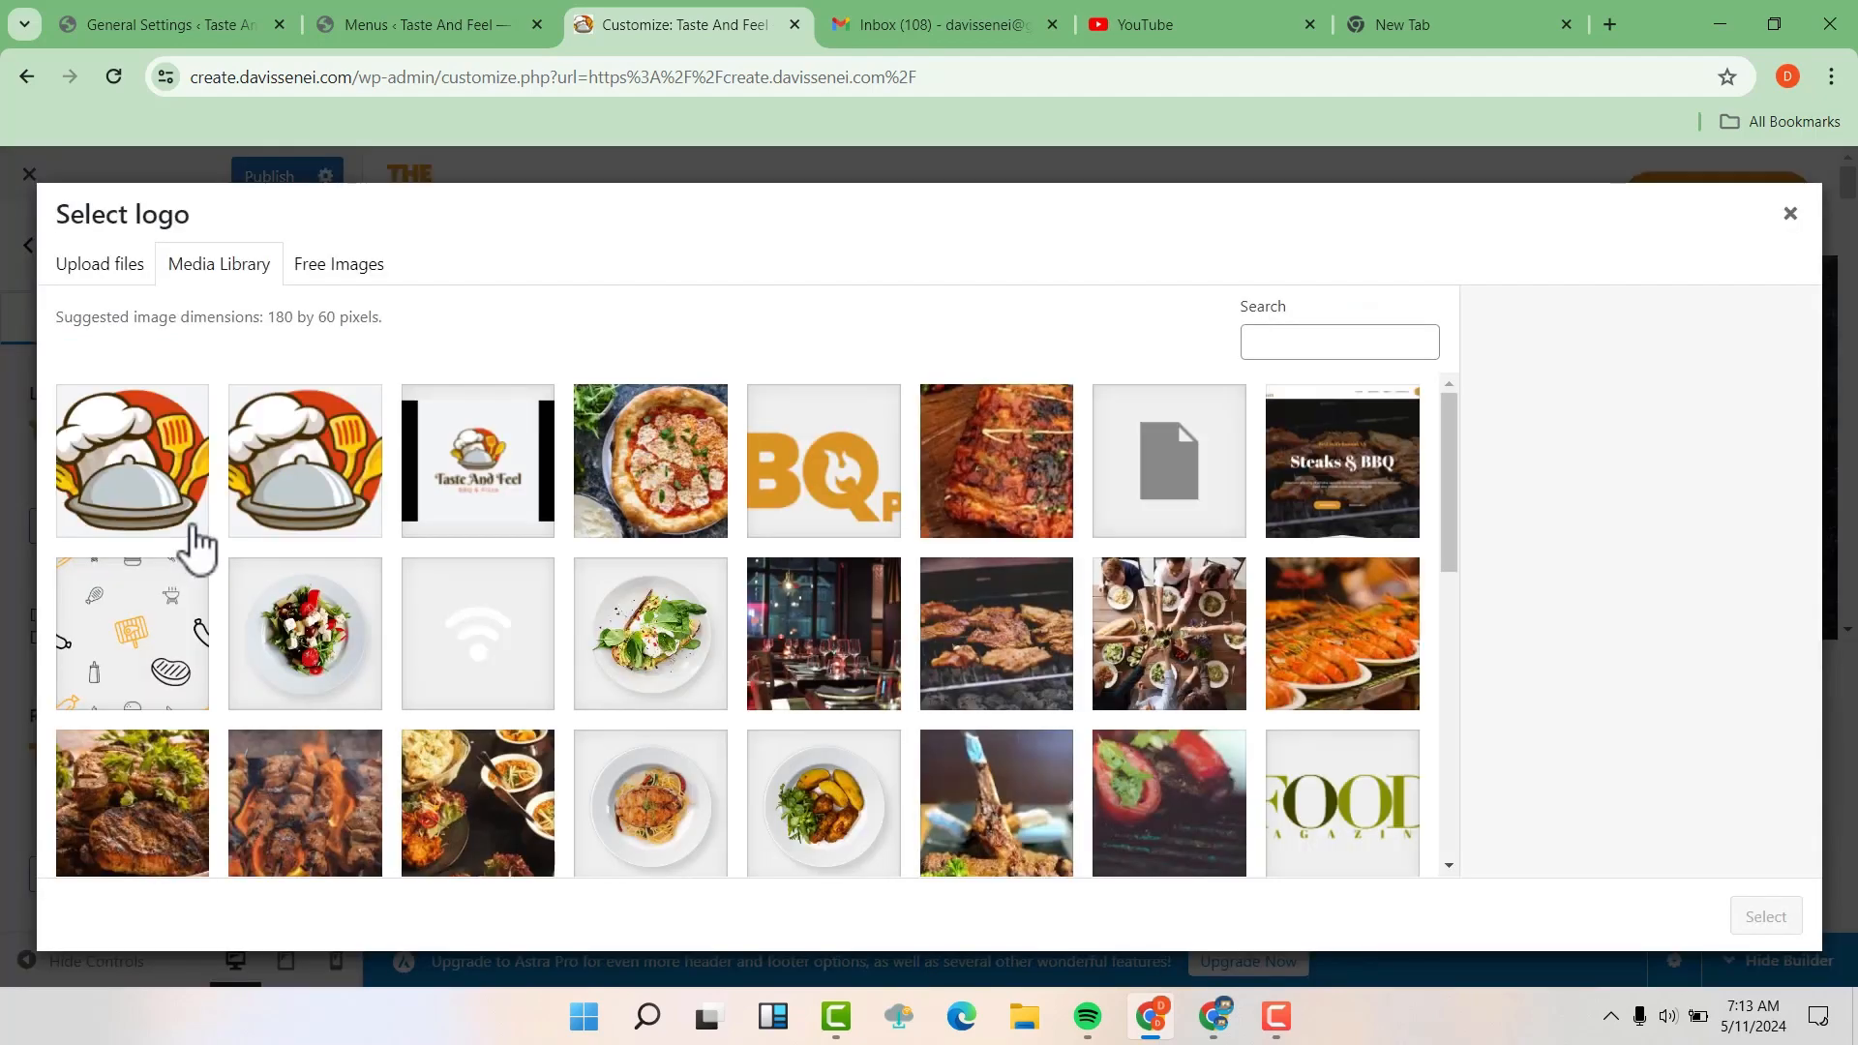
pyautogui.click(478, 476)
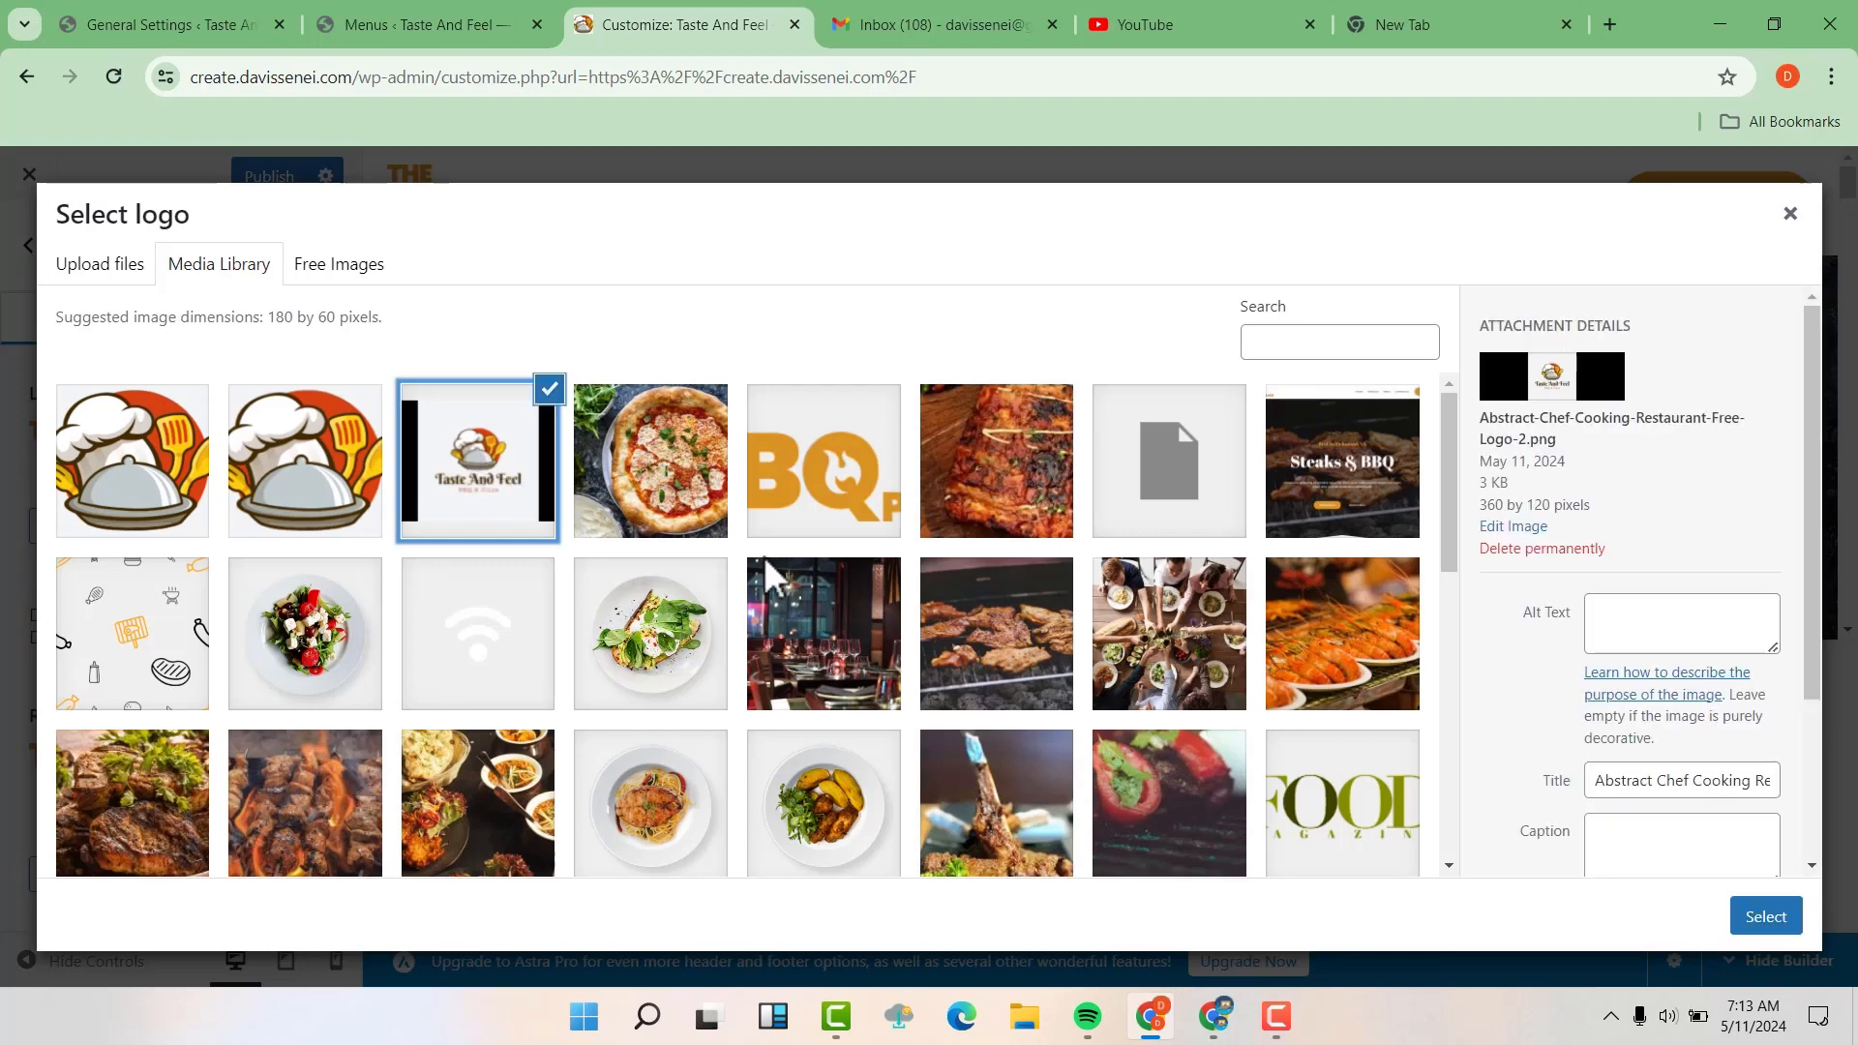
pyautogui.click(1780, 924)
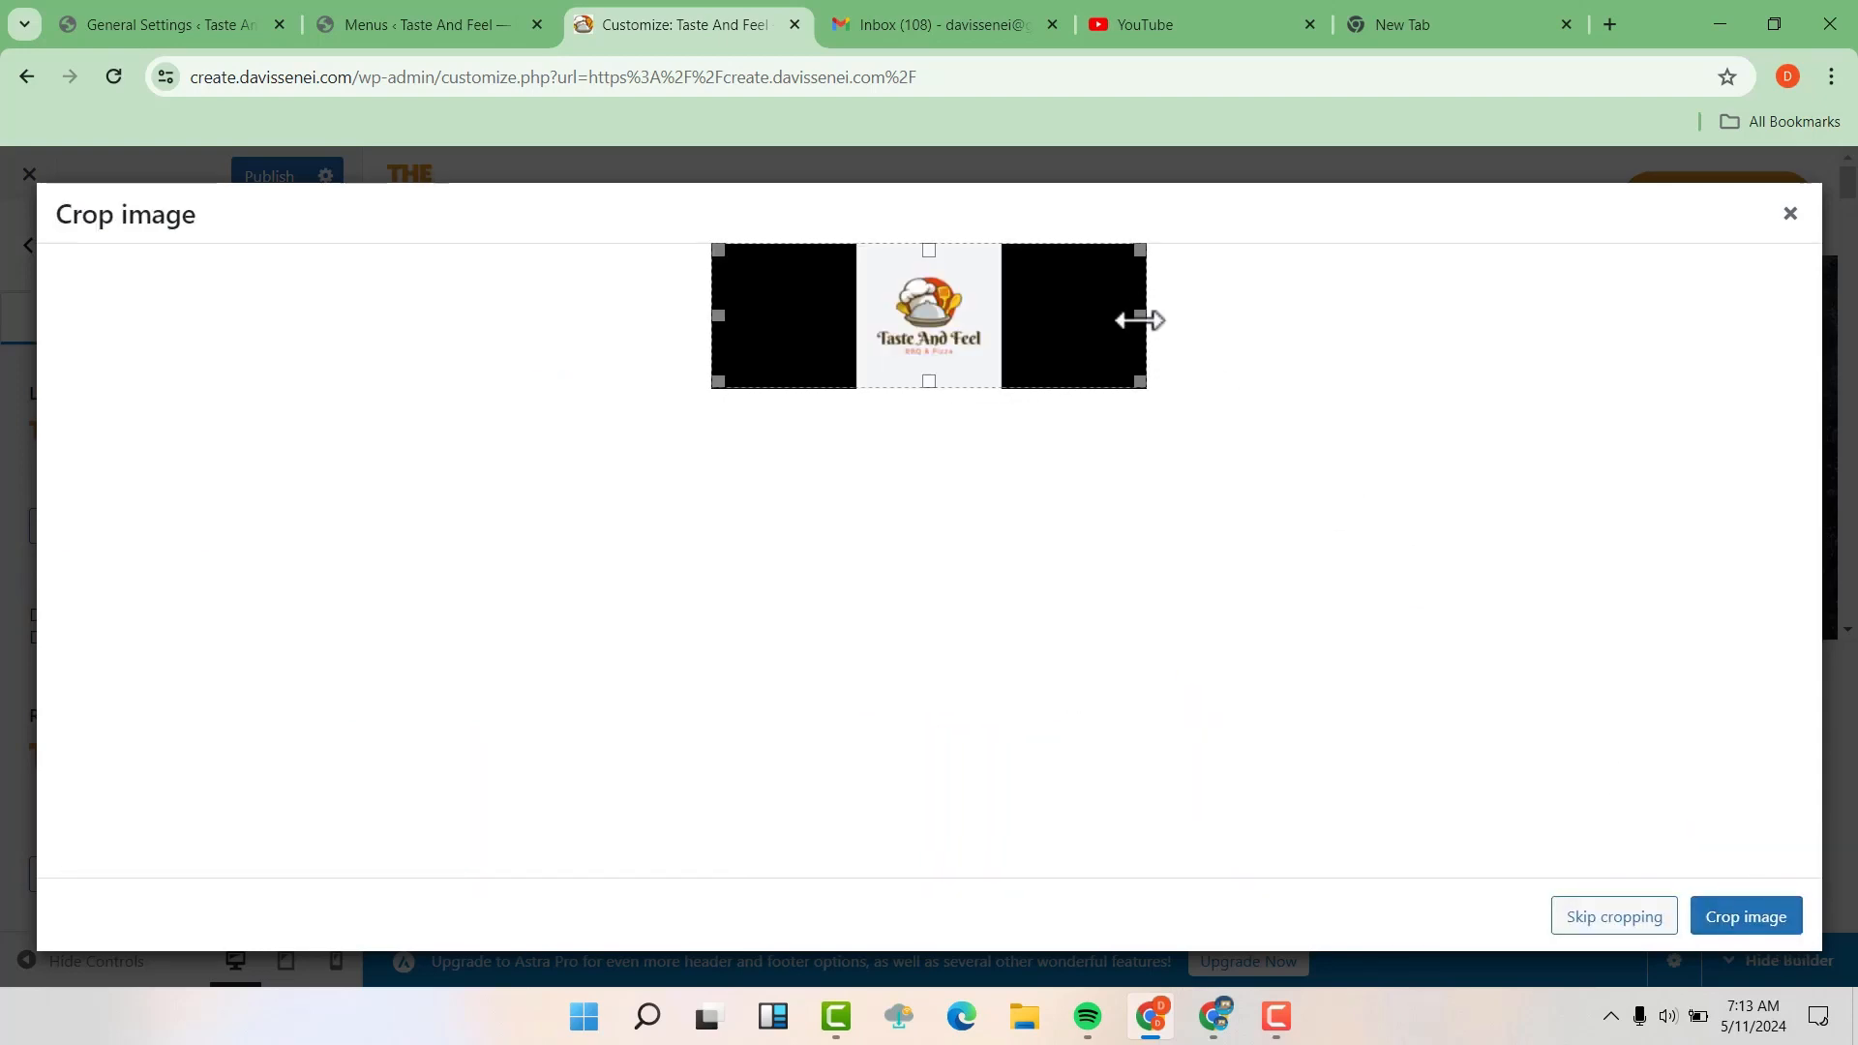
# Crop the black bars off both sides of the logo image, keeping only the central Taste And Feel square
pyautogui.moveTo(1140, 320); pyautogui.dragTo(994, 331)
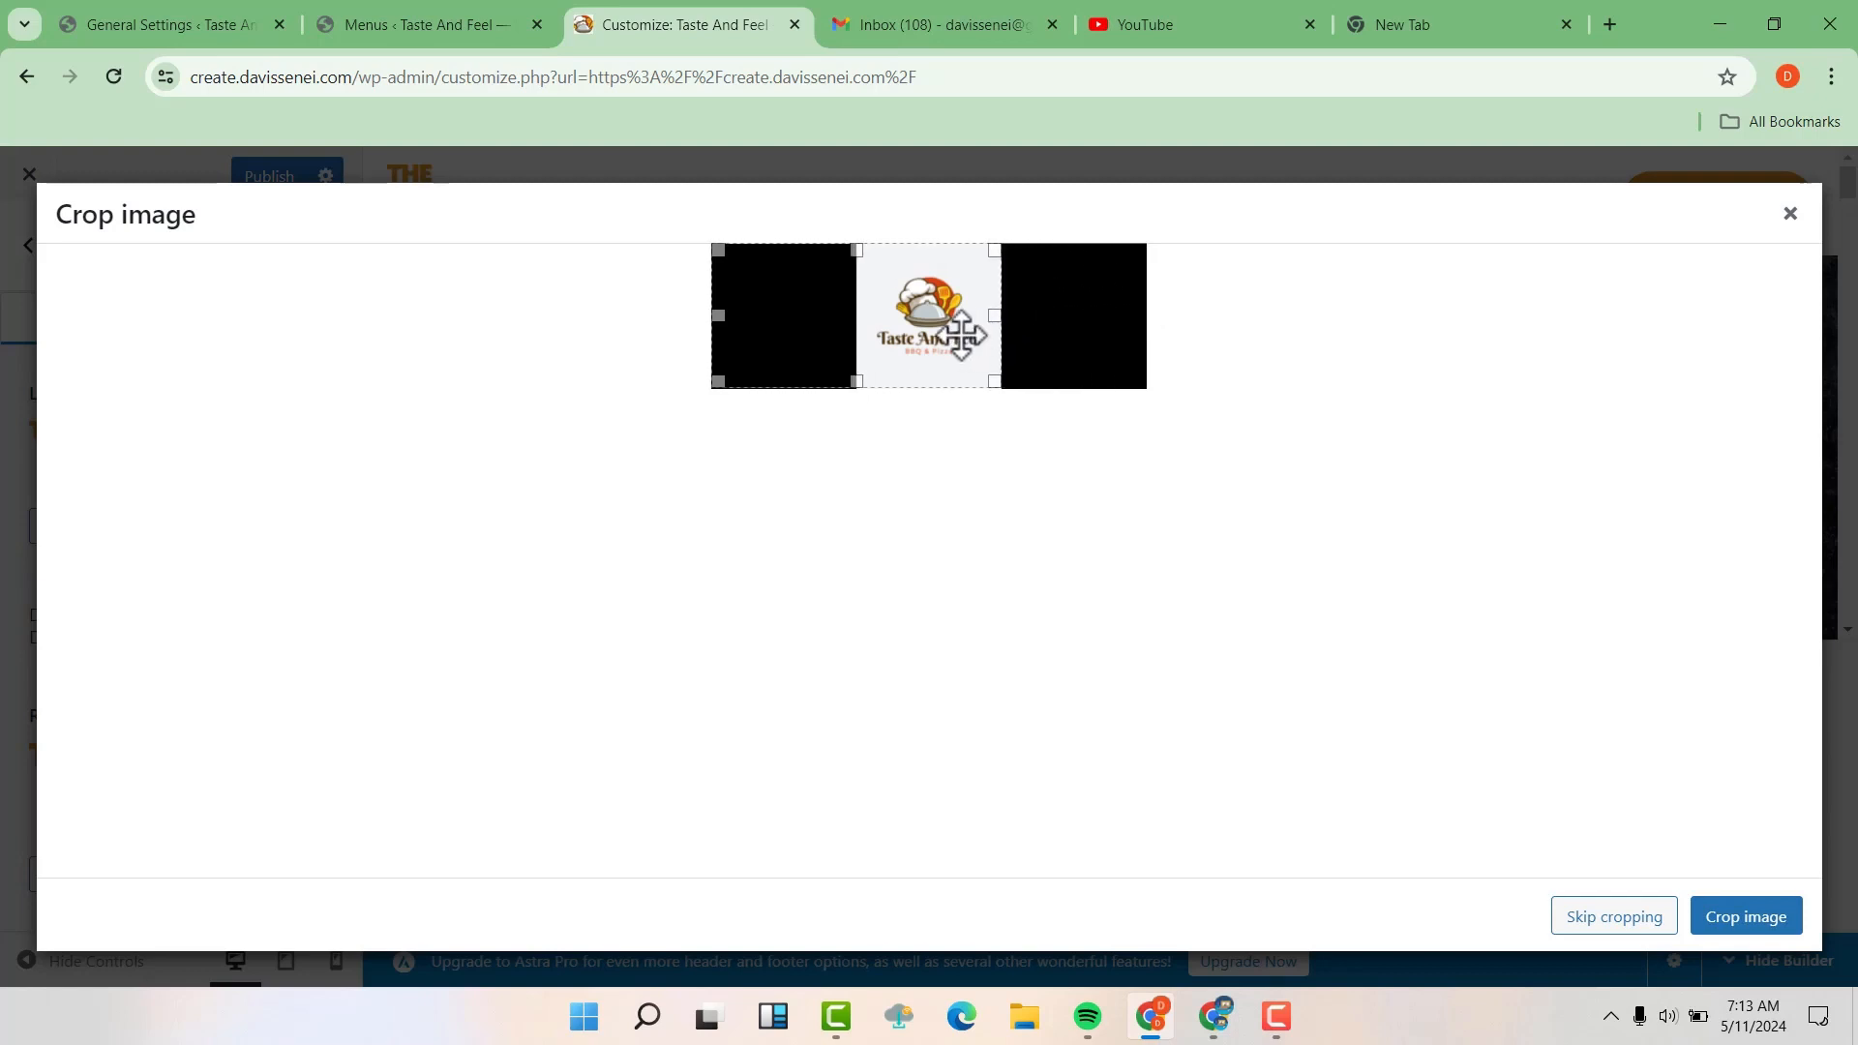
pyautogui.moveTo(722, 320); pyautogui.dragTo(860, 353)
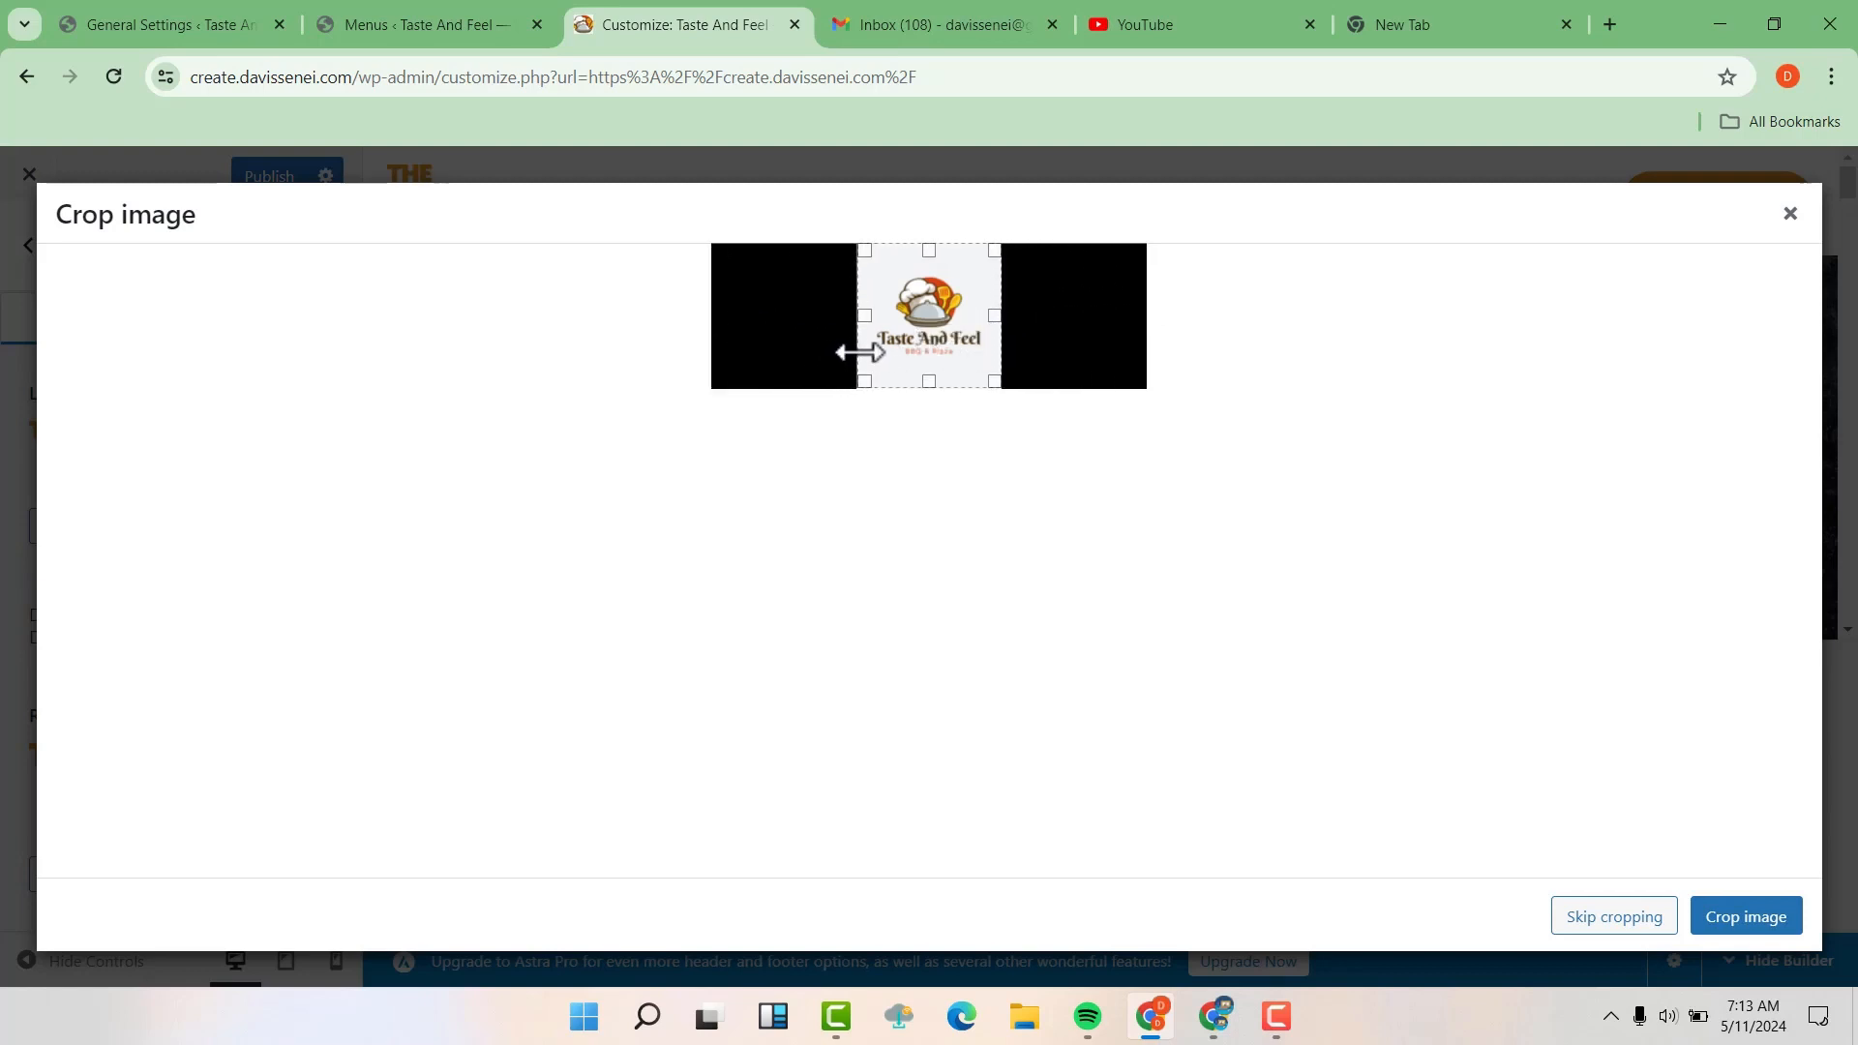
pyautogui.click(1767, 931)
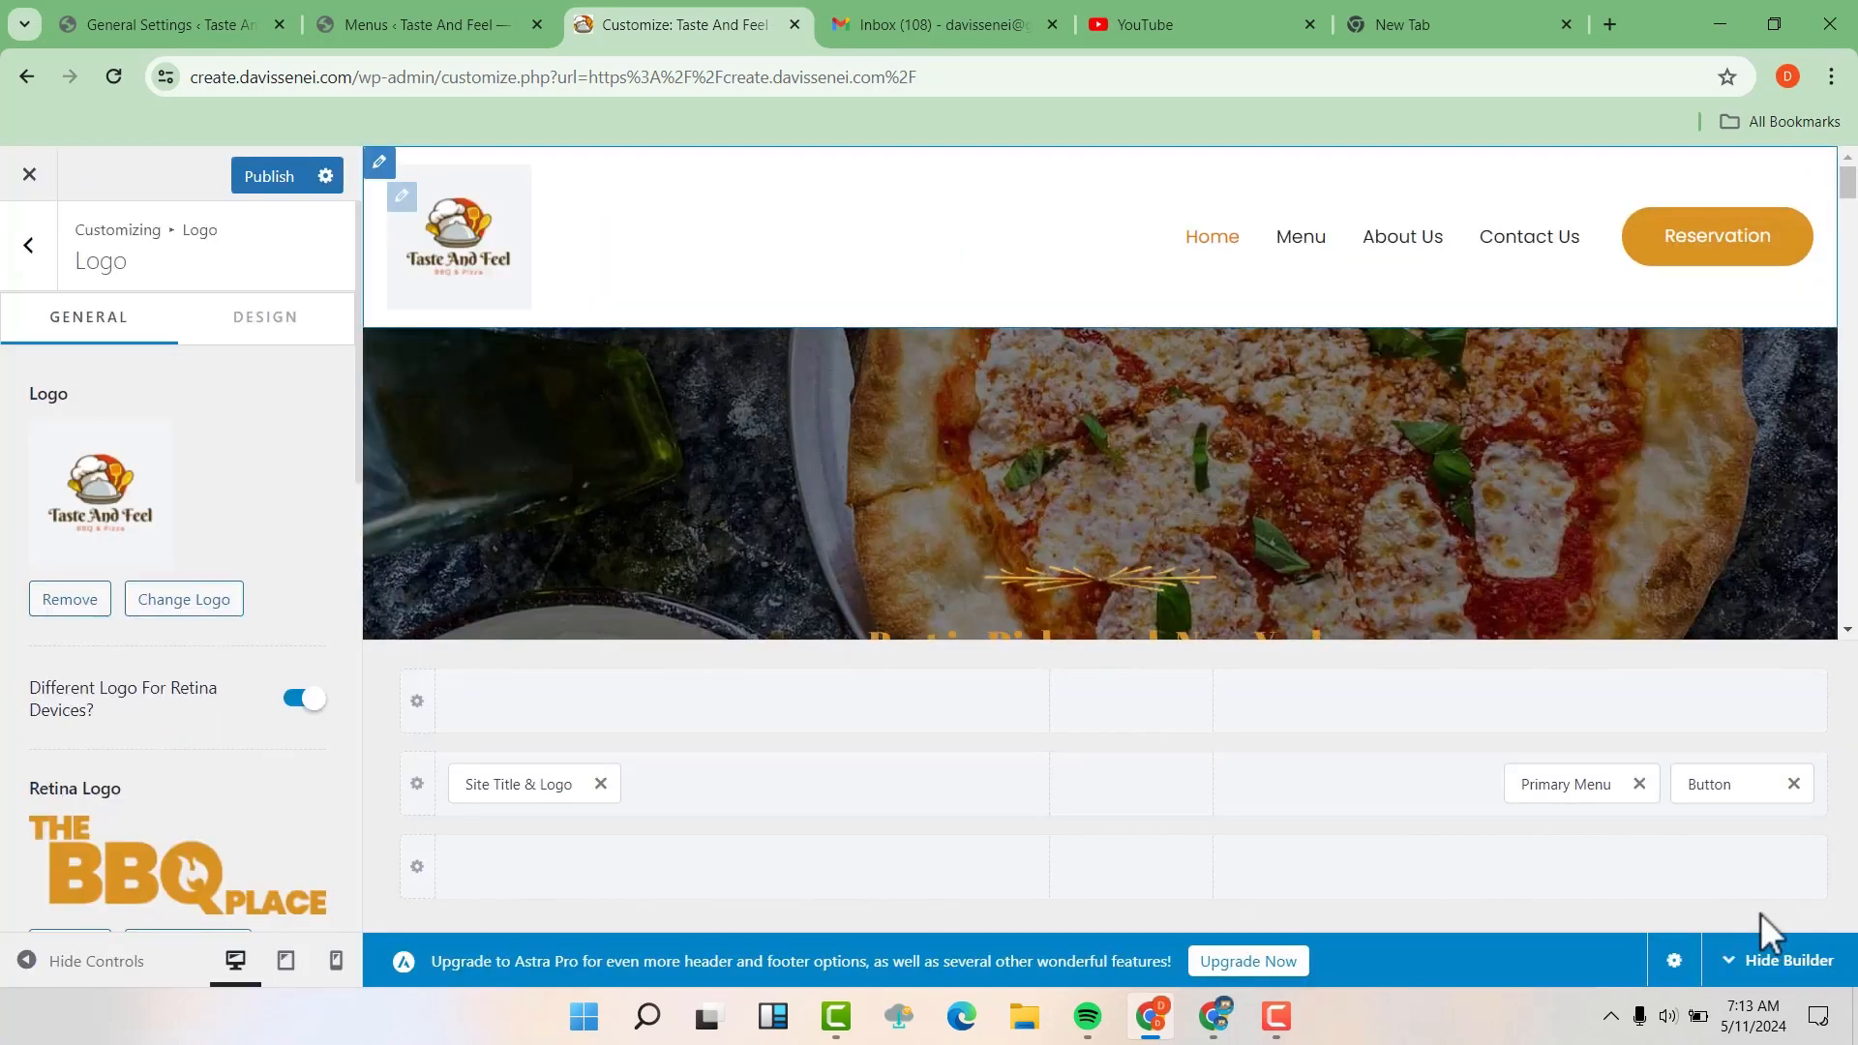
# Replace the retina logo with cropped-Abstract-Chef-Cooking-Restaurant-Free-Logo-2.png from the media library
pyautogui.scroll(-2, 1761, 913)
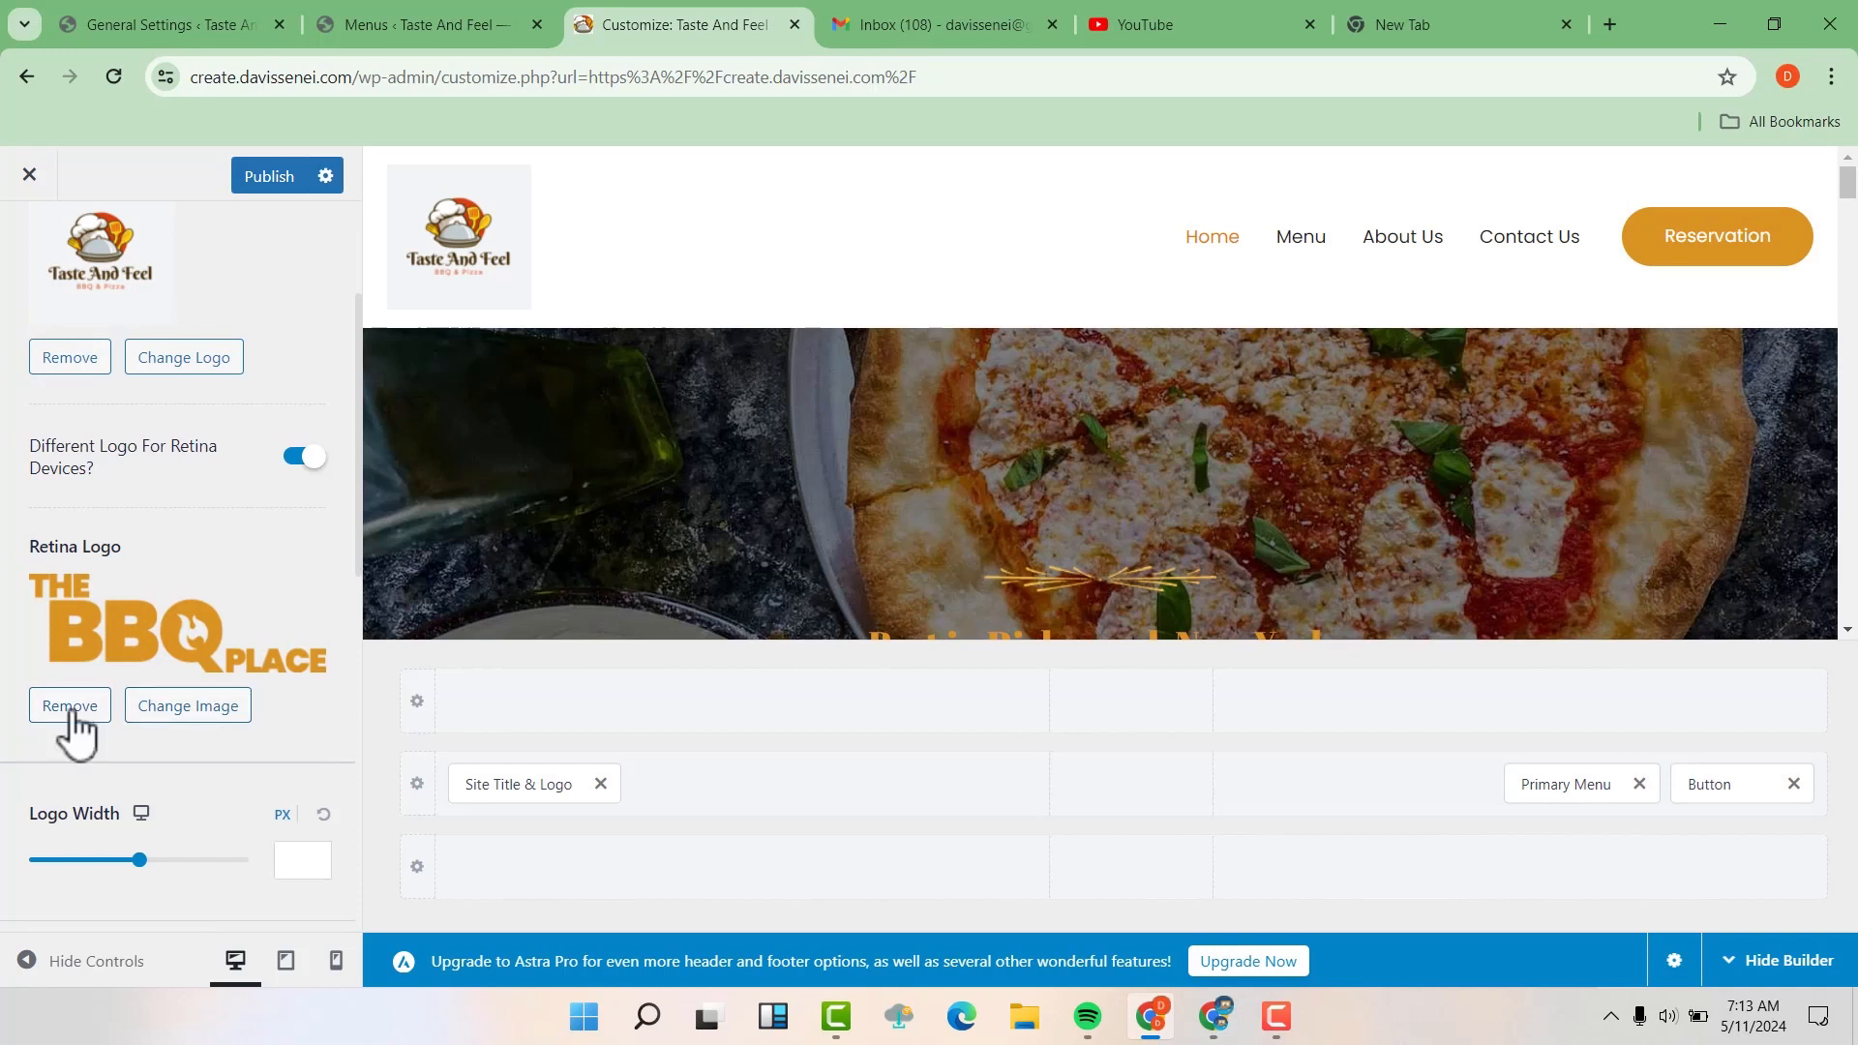
pyautogui.click(226, 714)
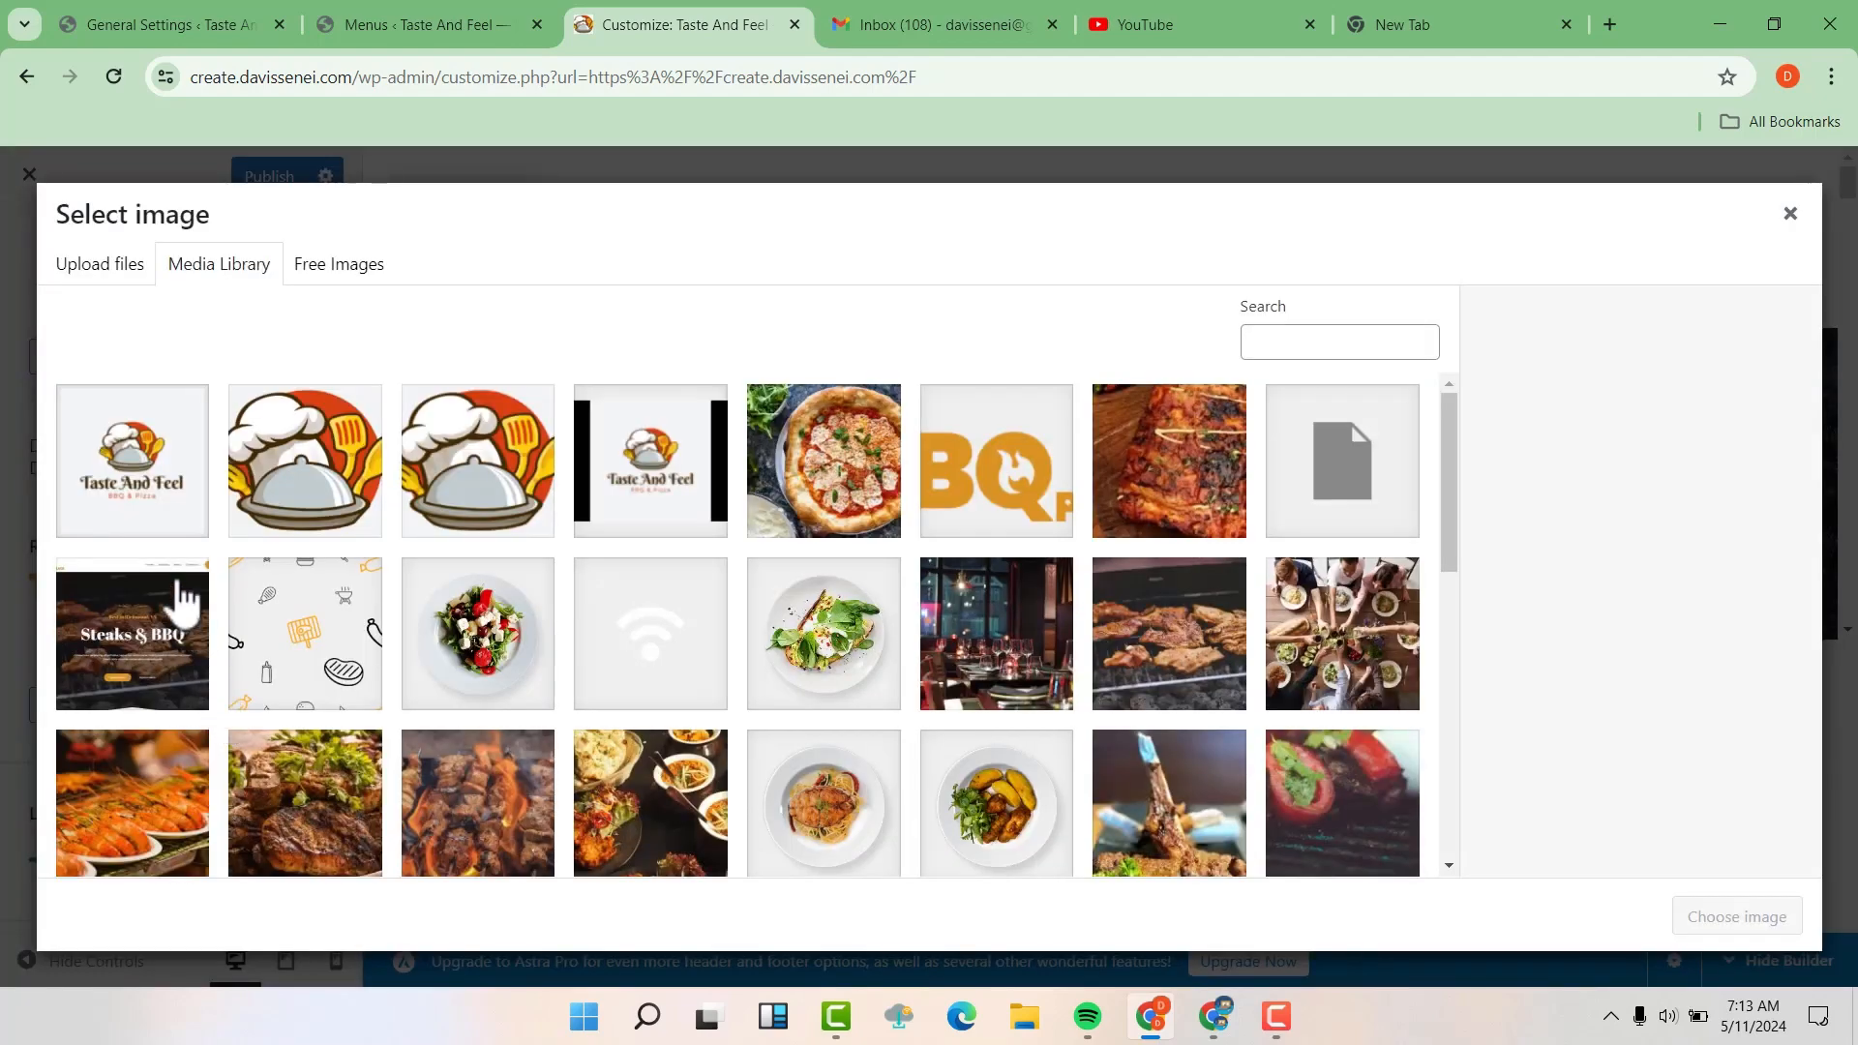
pyautogui.click(140, 489)
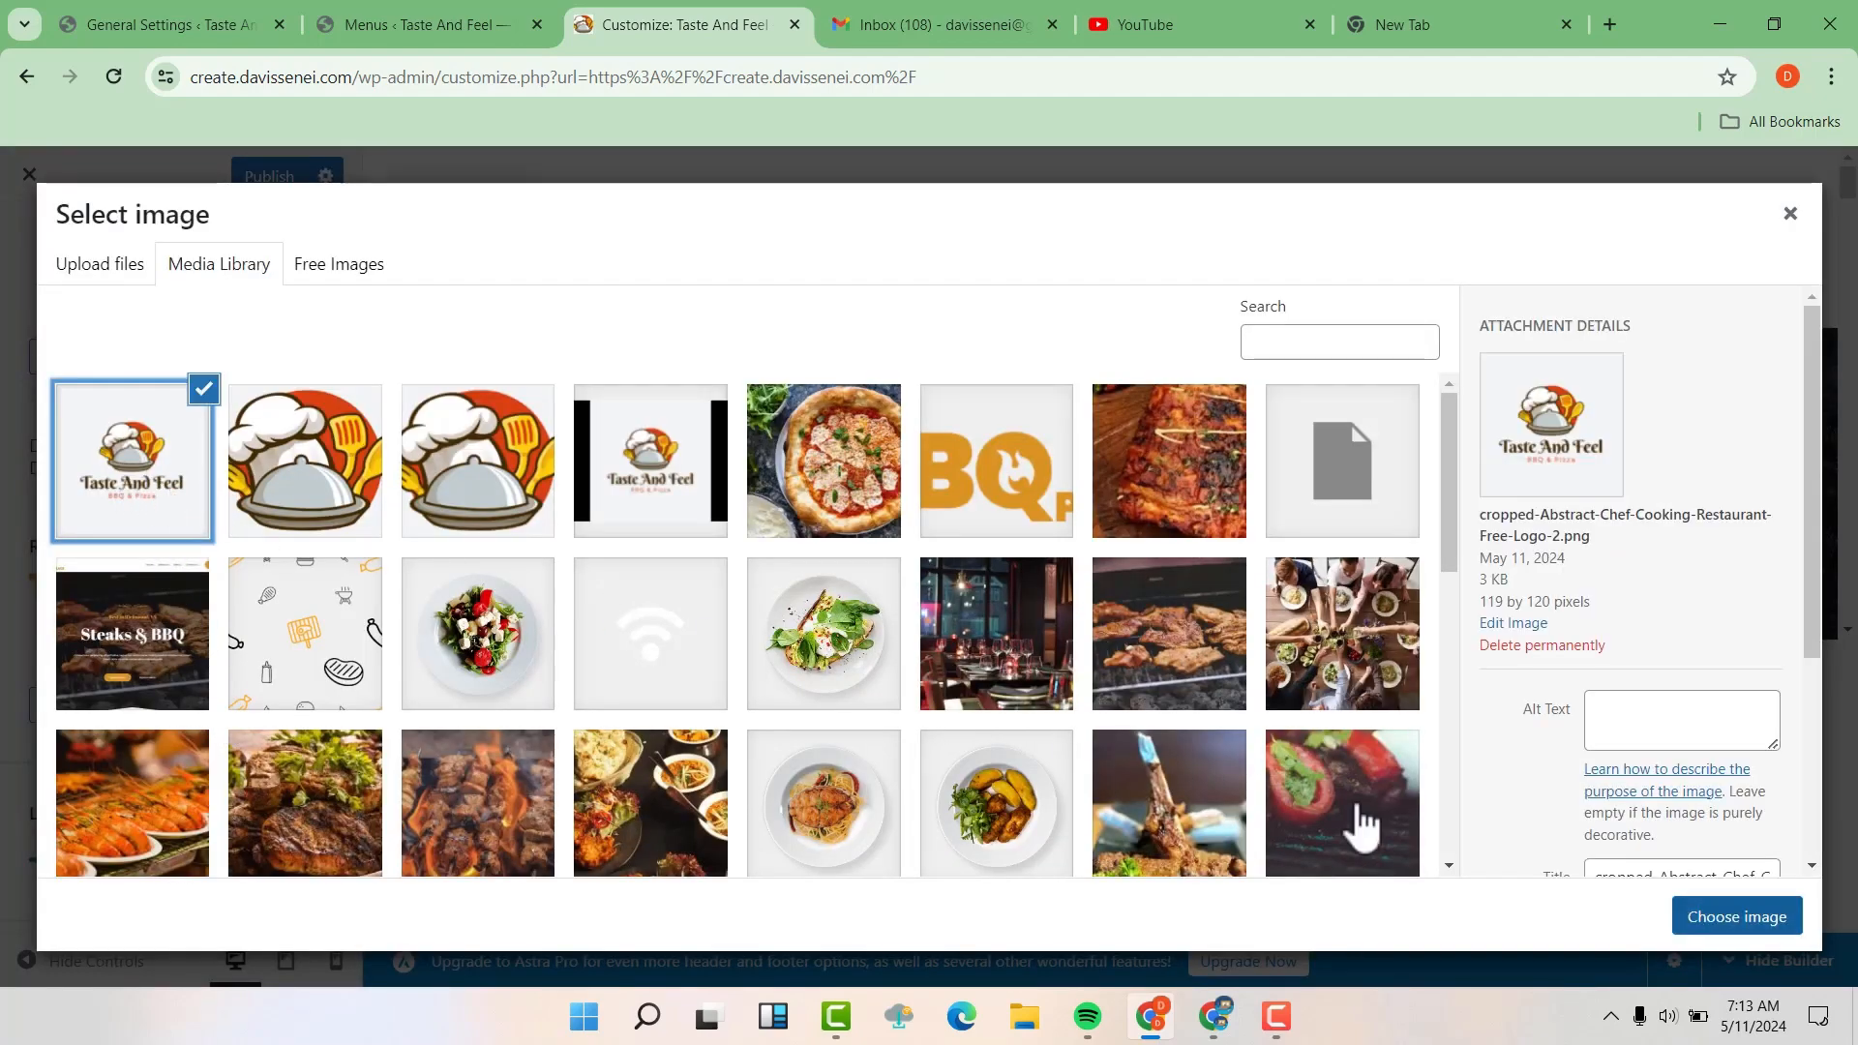
pyautogui.click(1741, 919)
# Look over the logo width, site title and tagline settings and return to the main list of customization sections
pyautogui.scroll(-5, 230, 608)
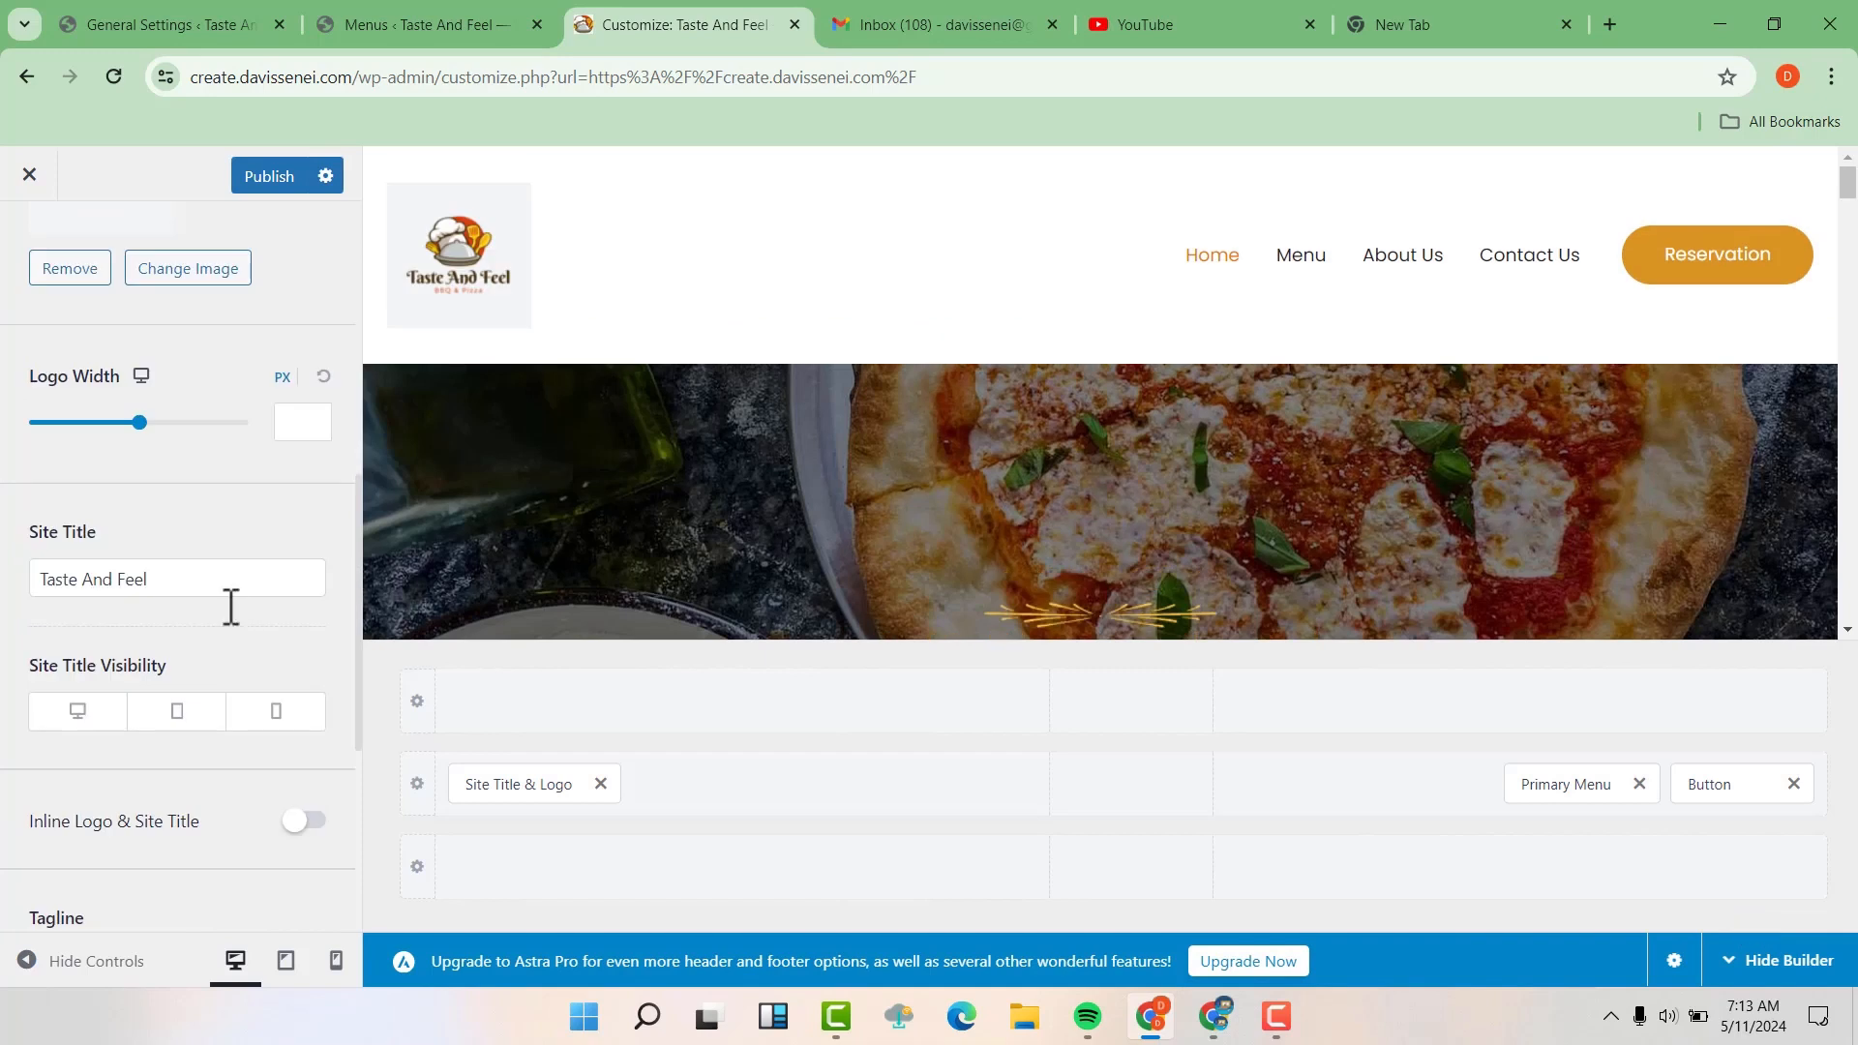
pyautogui.scroll(-1, 230, 607)
pyautogui.scroll(-1, 228, 677)
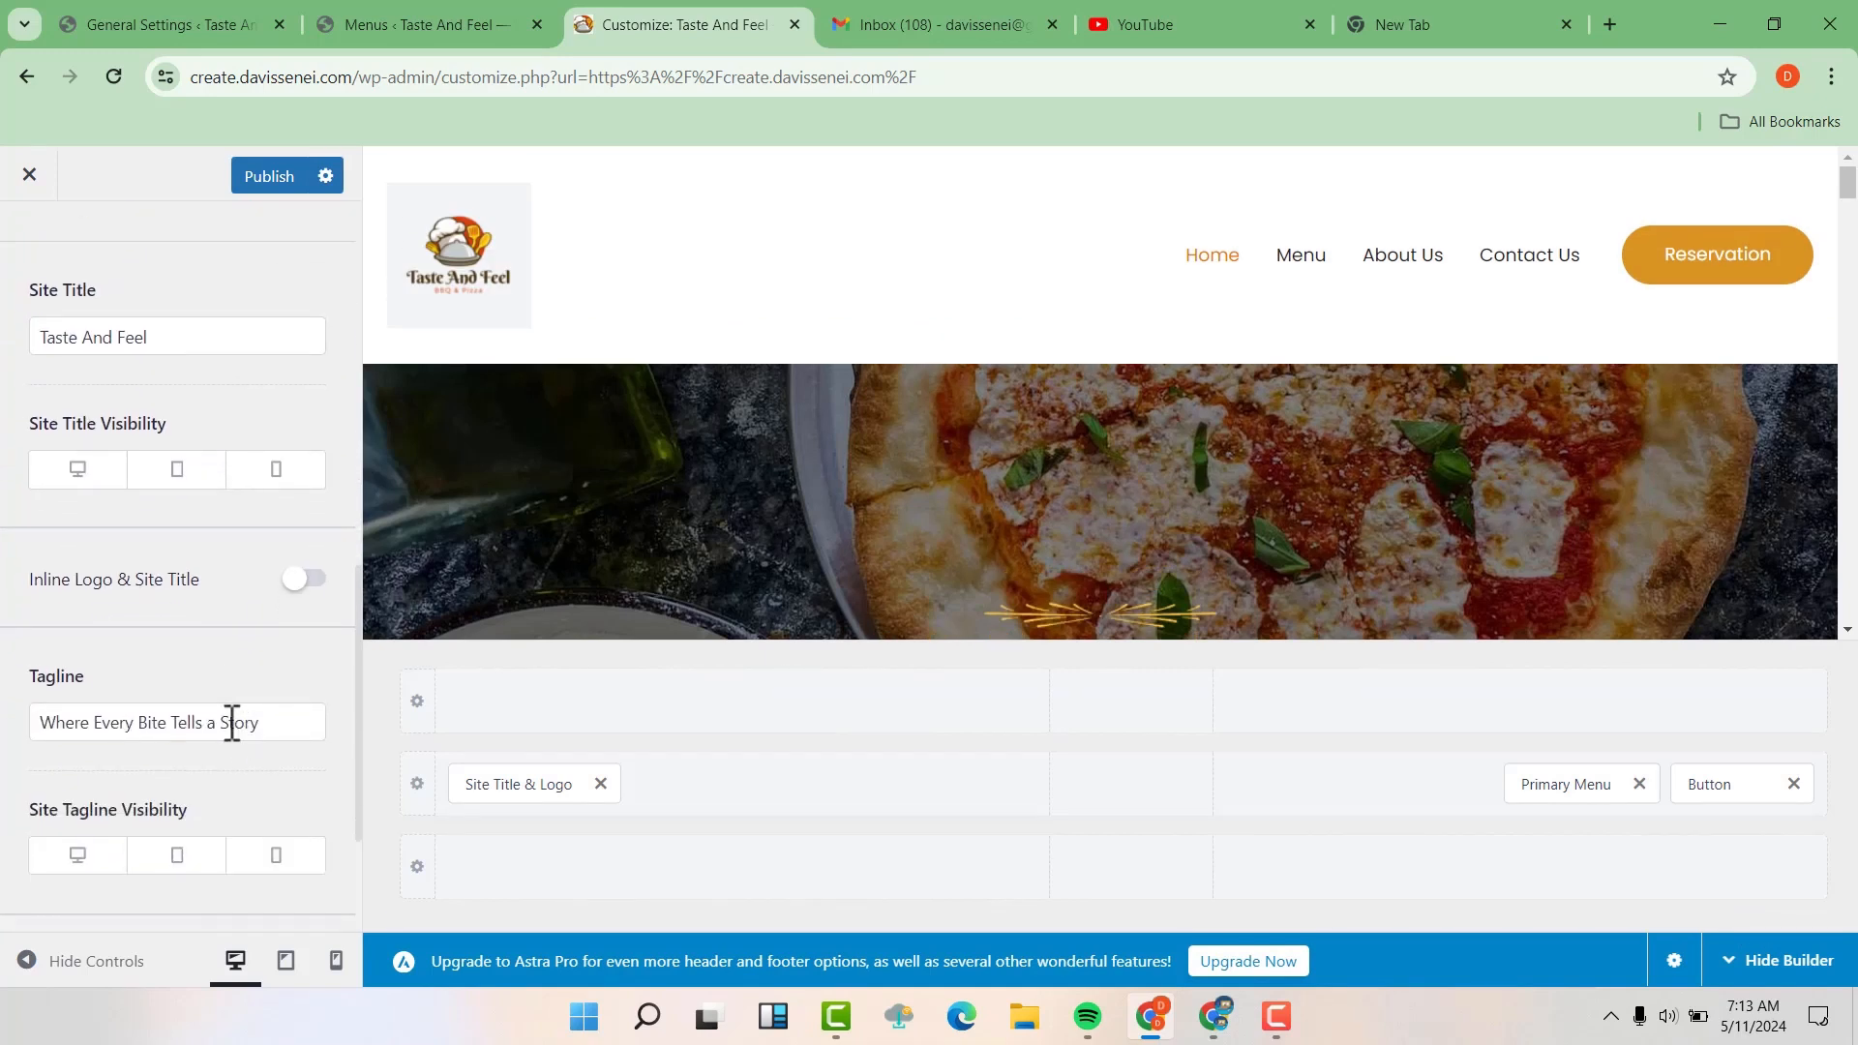
pyautogui.scroll(4, 232, 722)
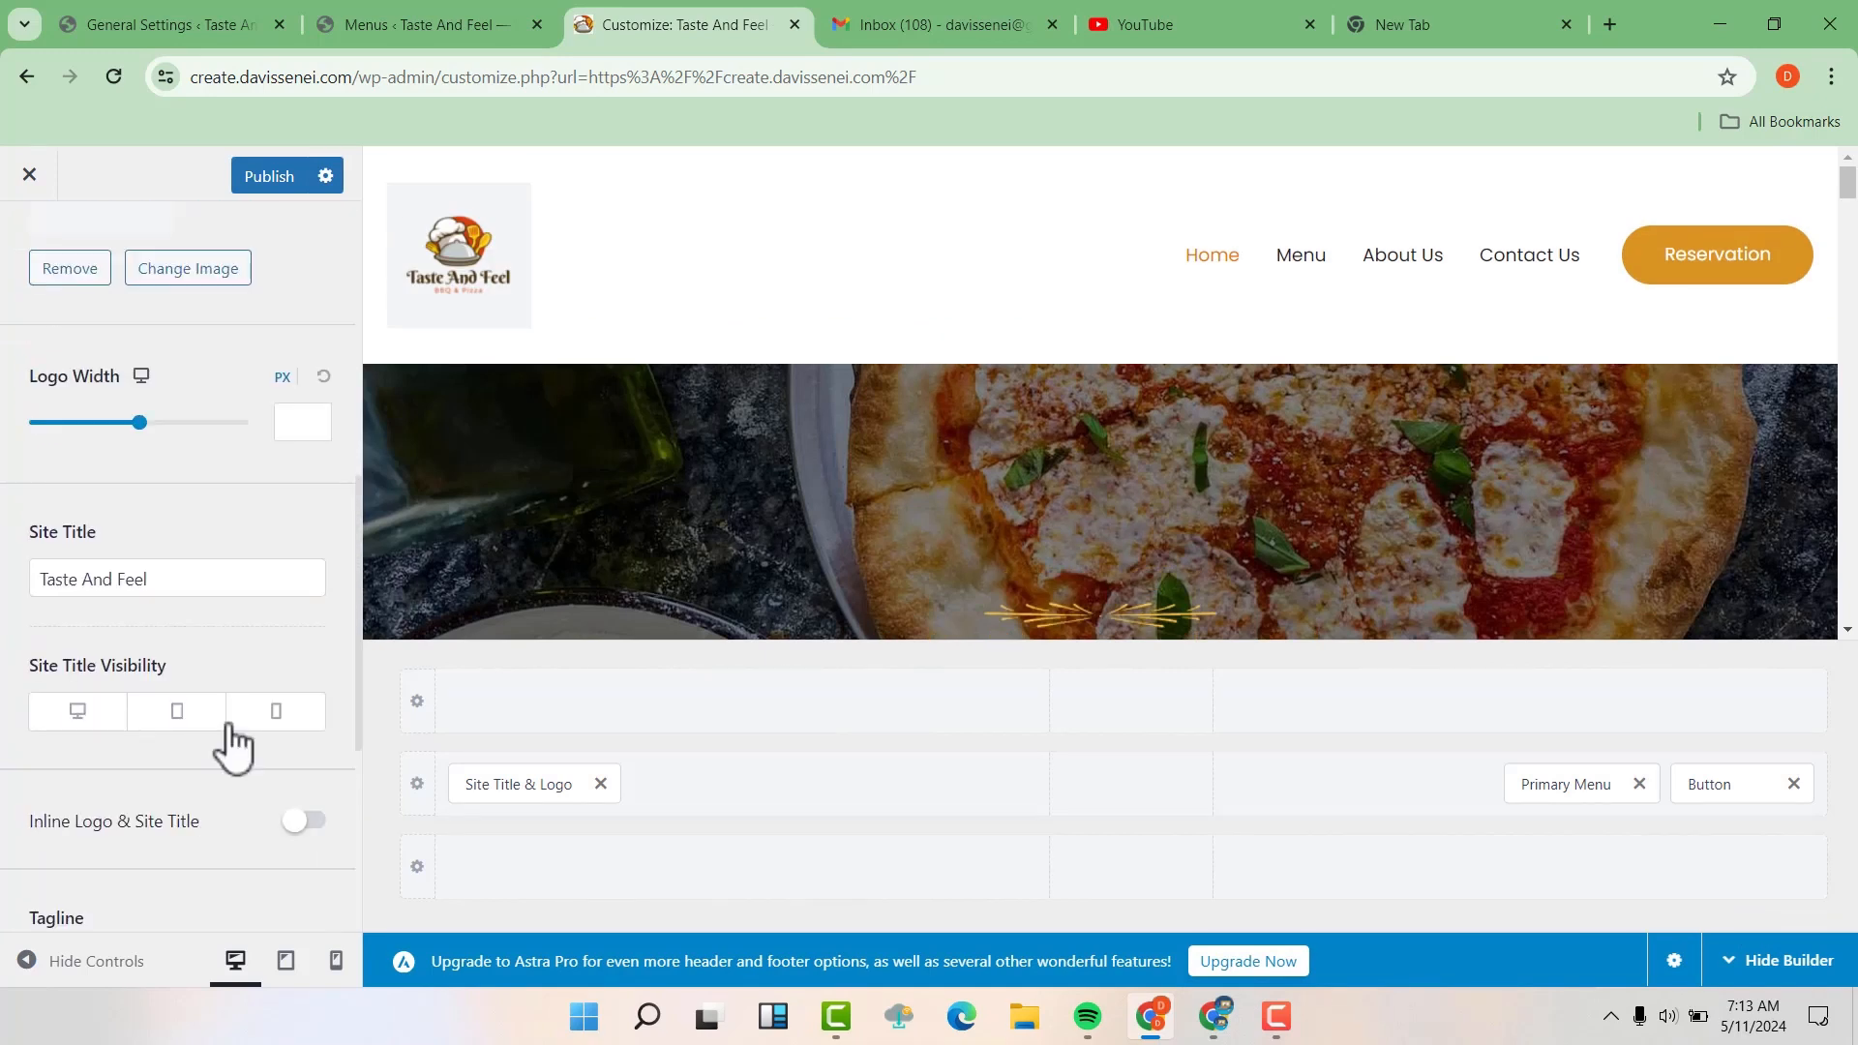
pyautogui.scroll(4, 228, 722)
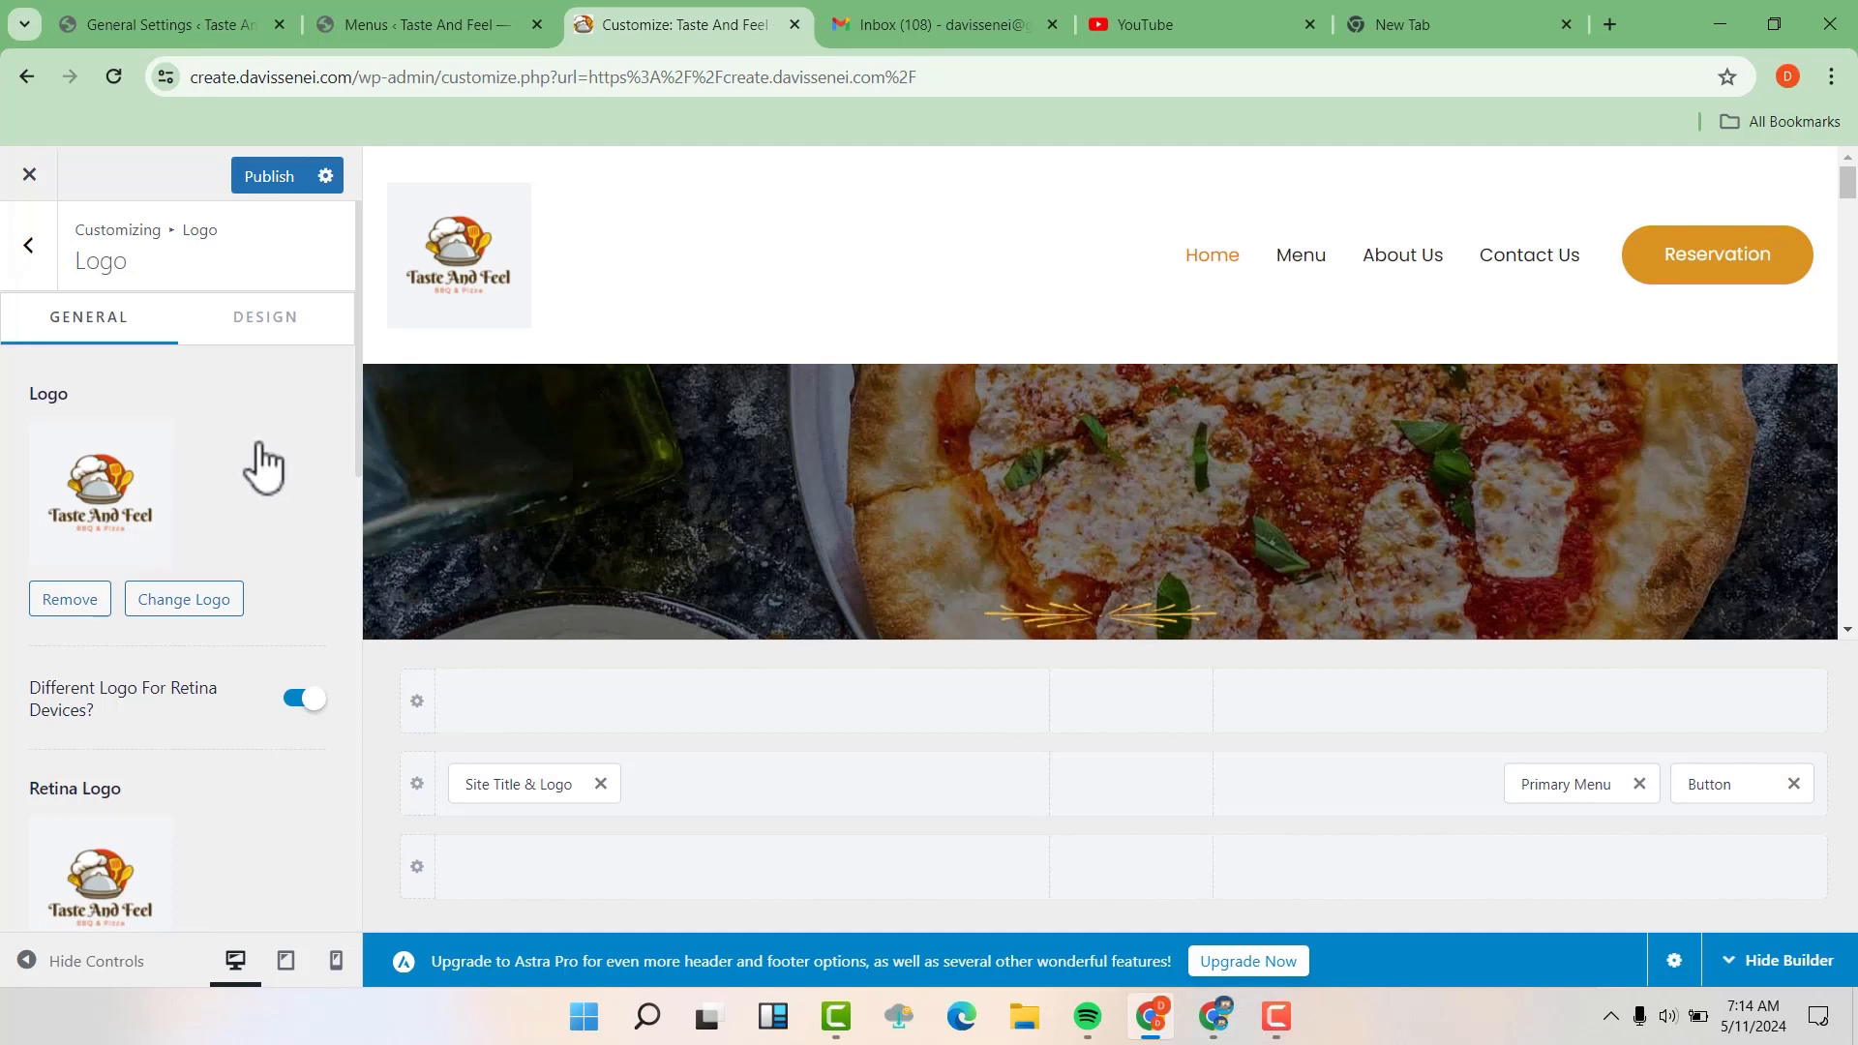
pyautogui.click(32, 249)
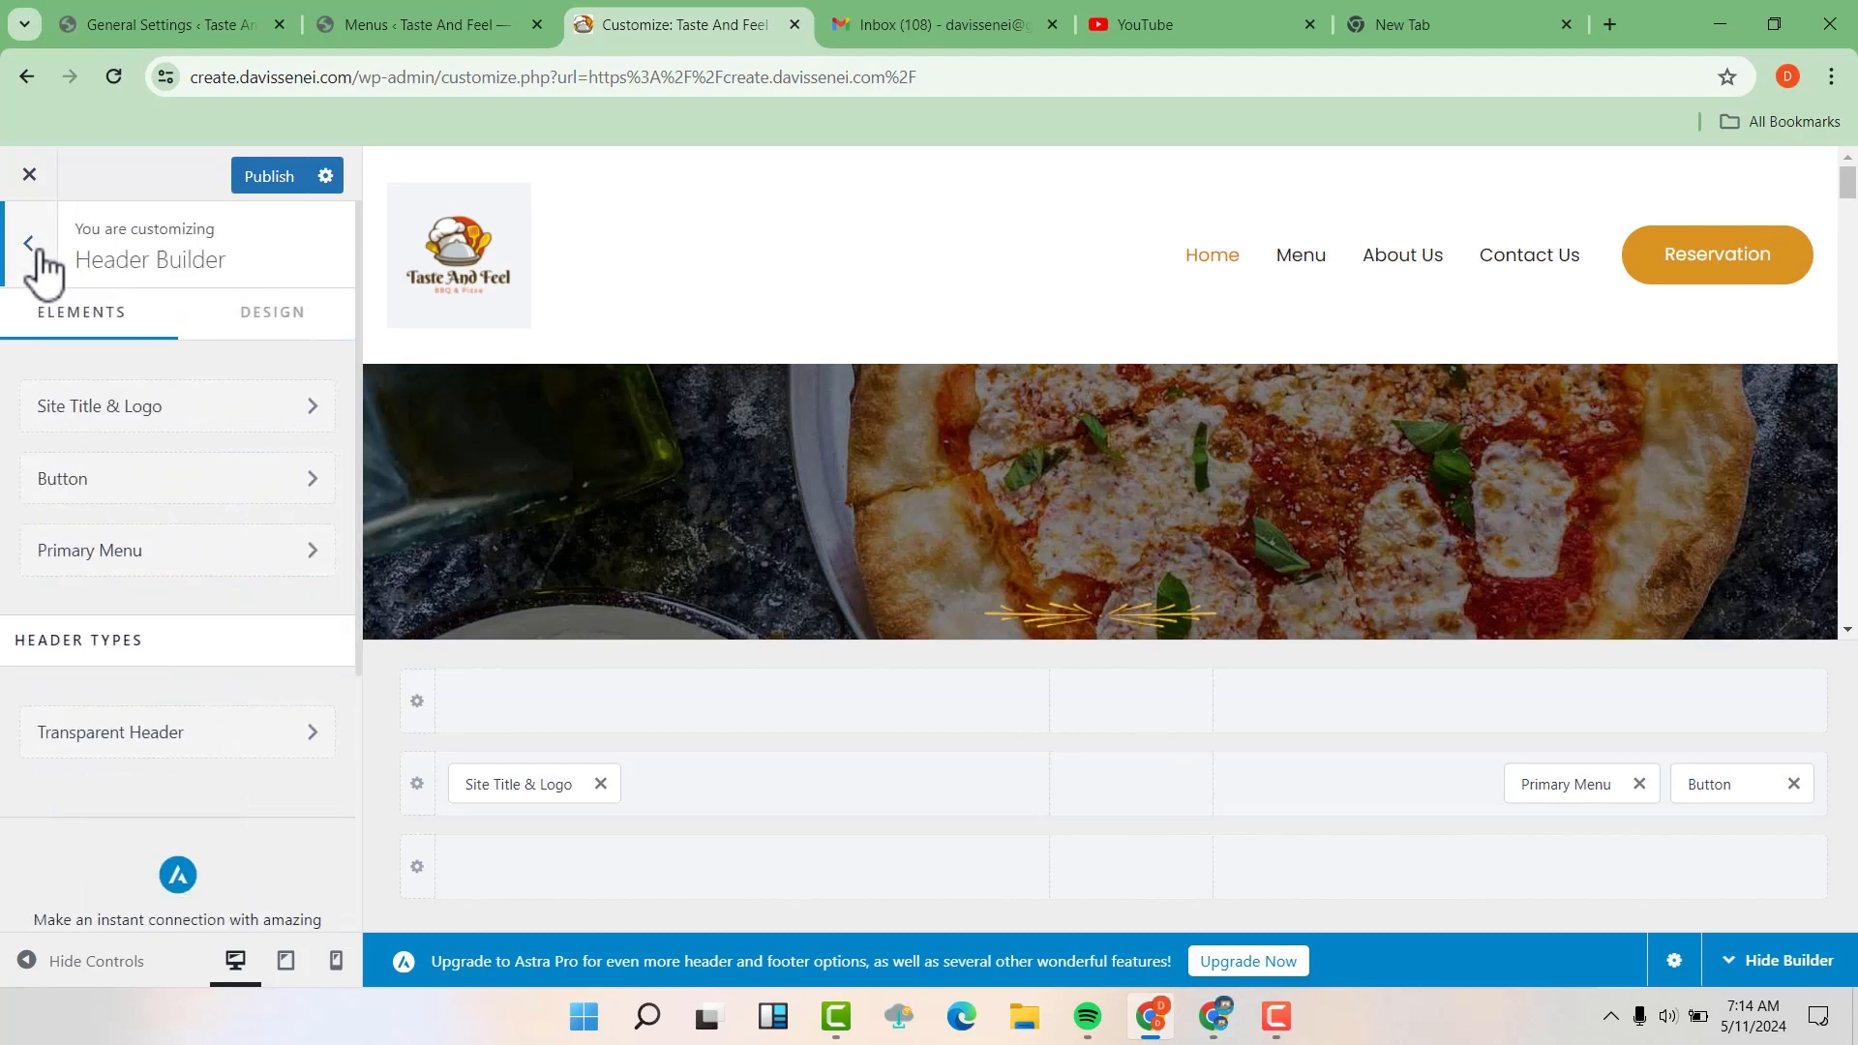
pyautogui.click(43, 257)
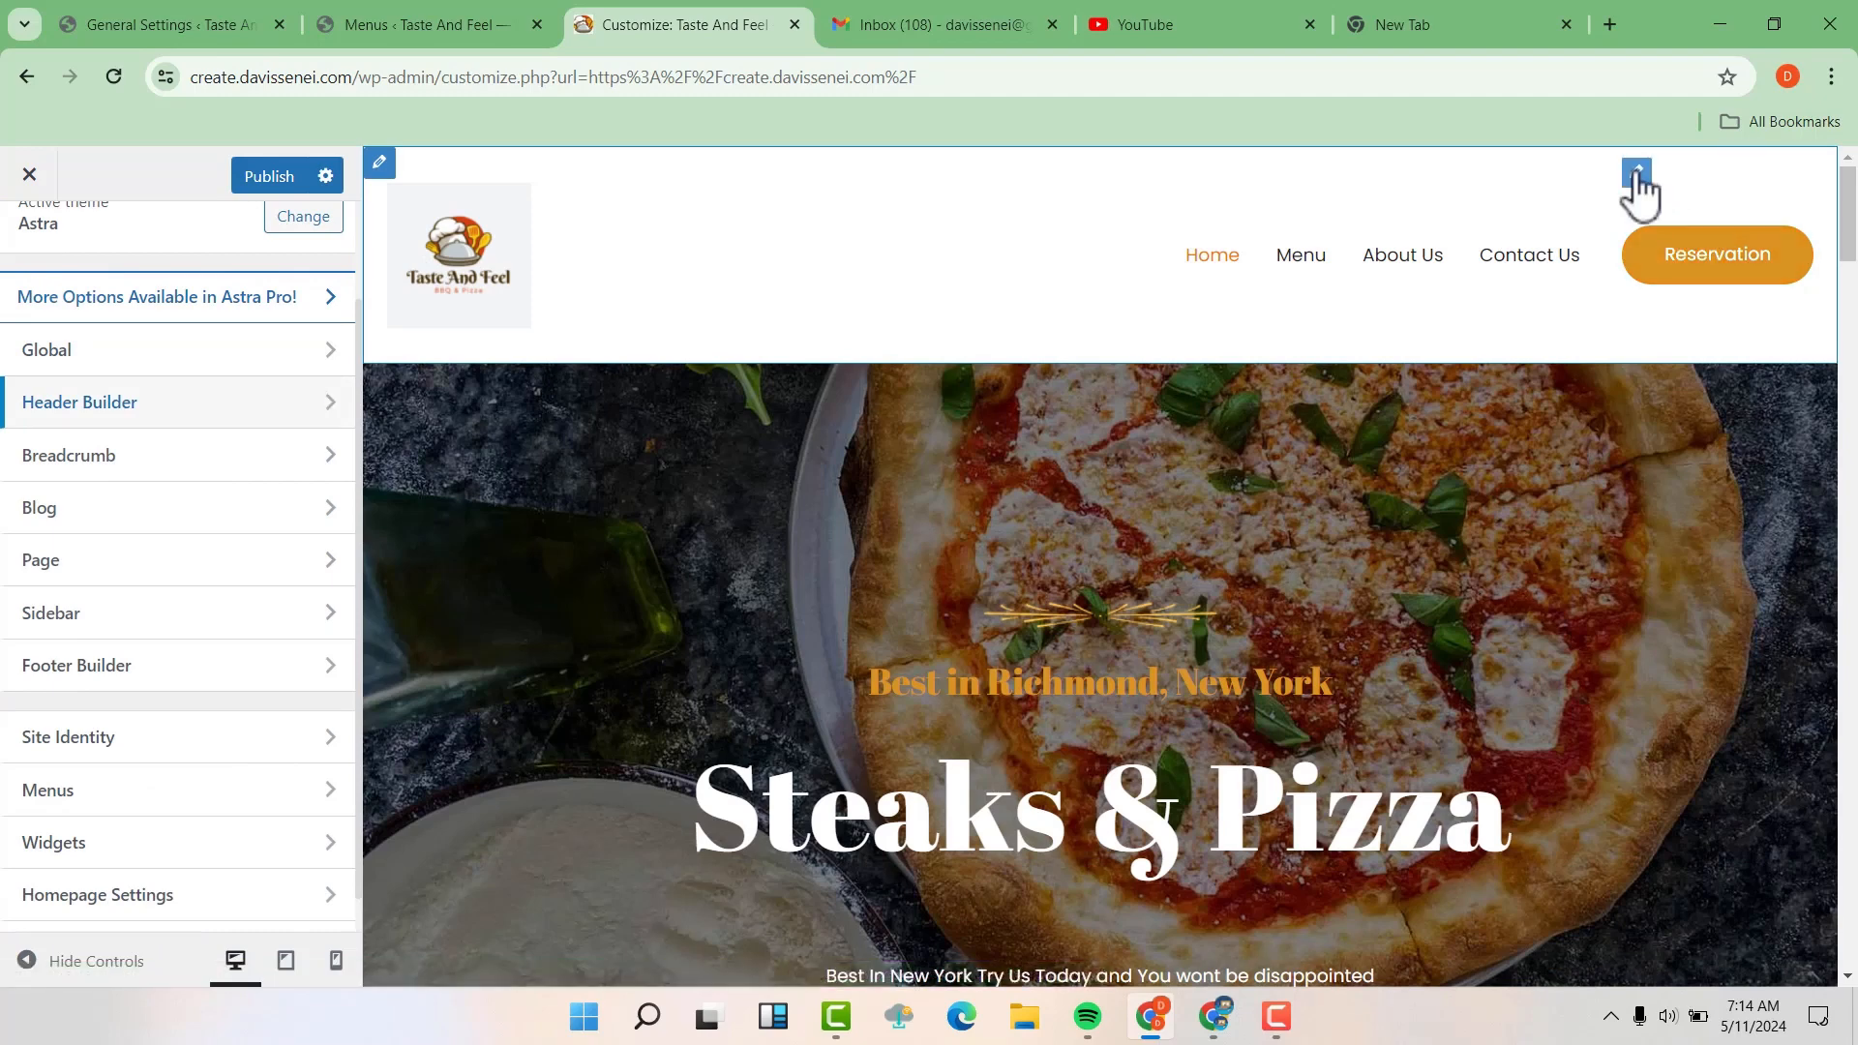
# Open the header's Reservation button settings and clear the # placeholder from its link
pyautogui.click(1637, 172)
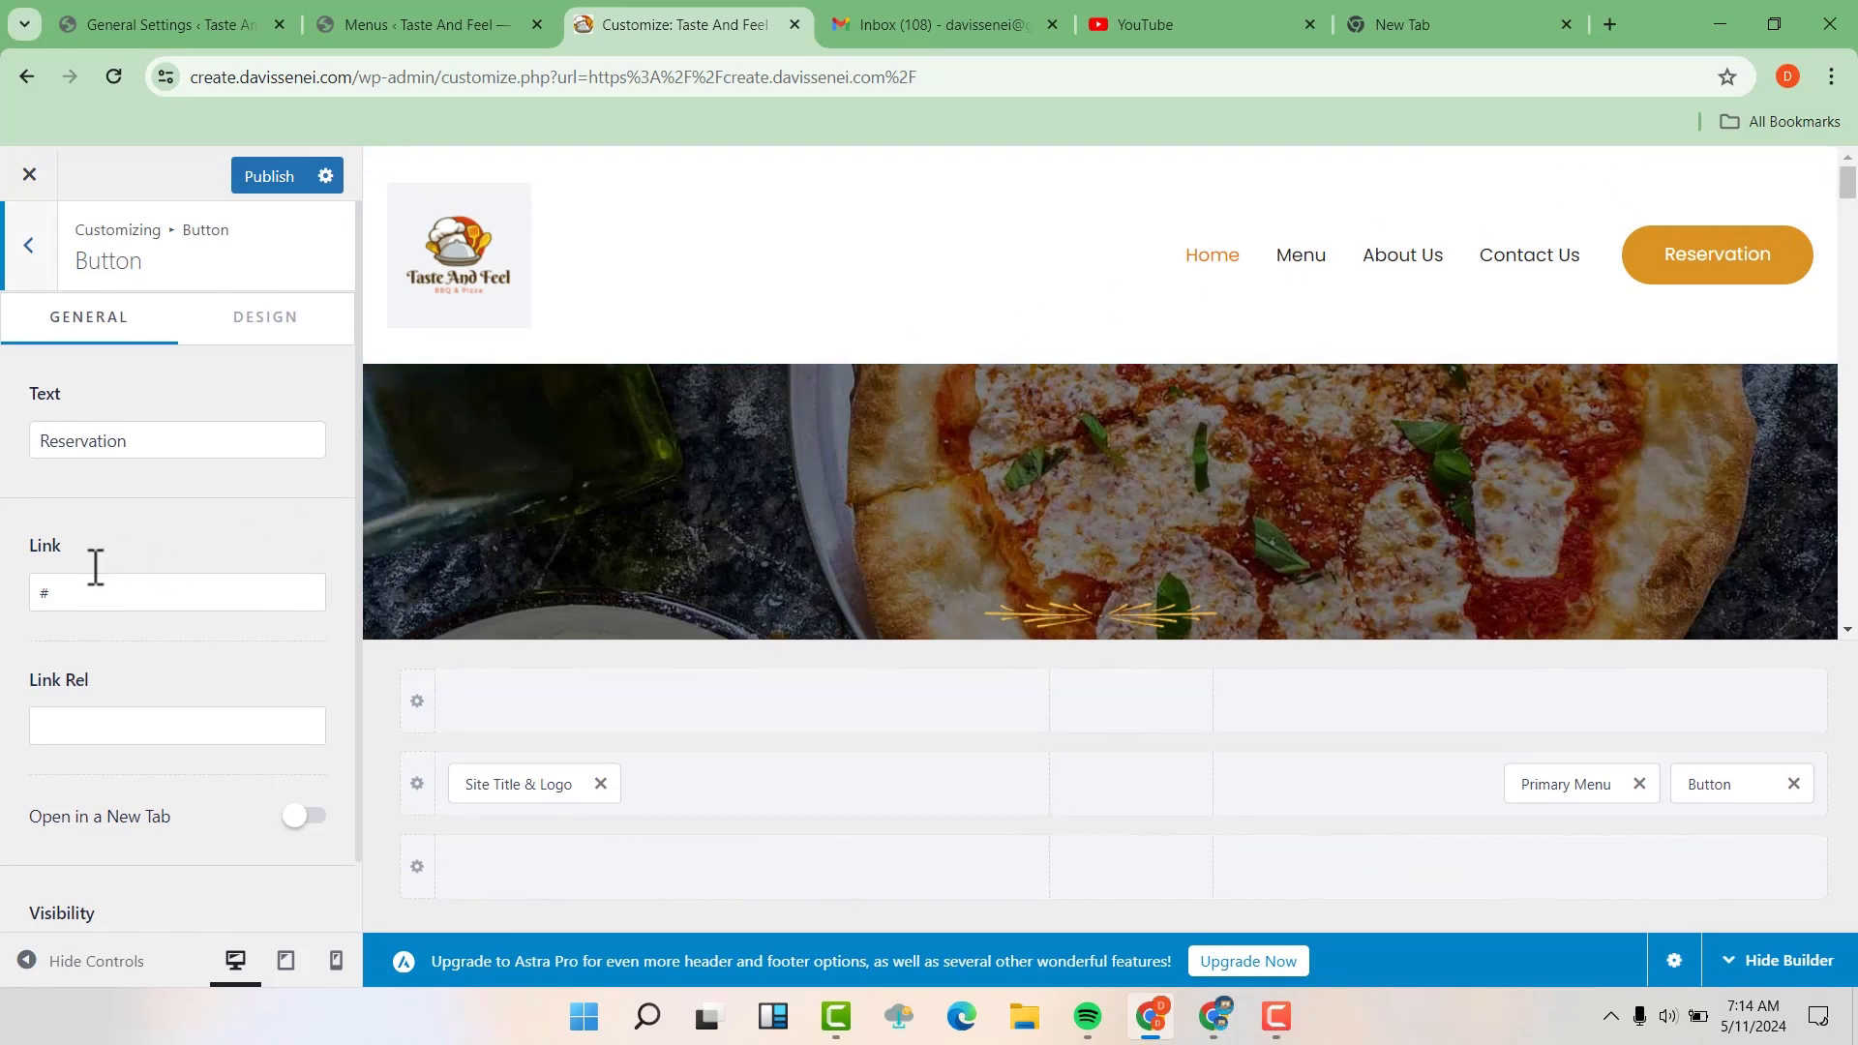
pyautogui.moveTo(60, 594); pyautogui.dragTo(26, 590)
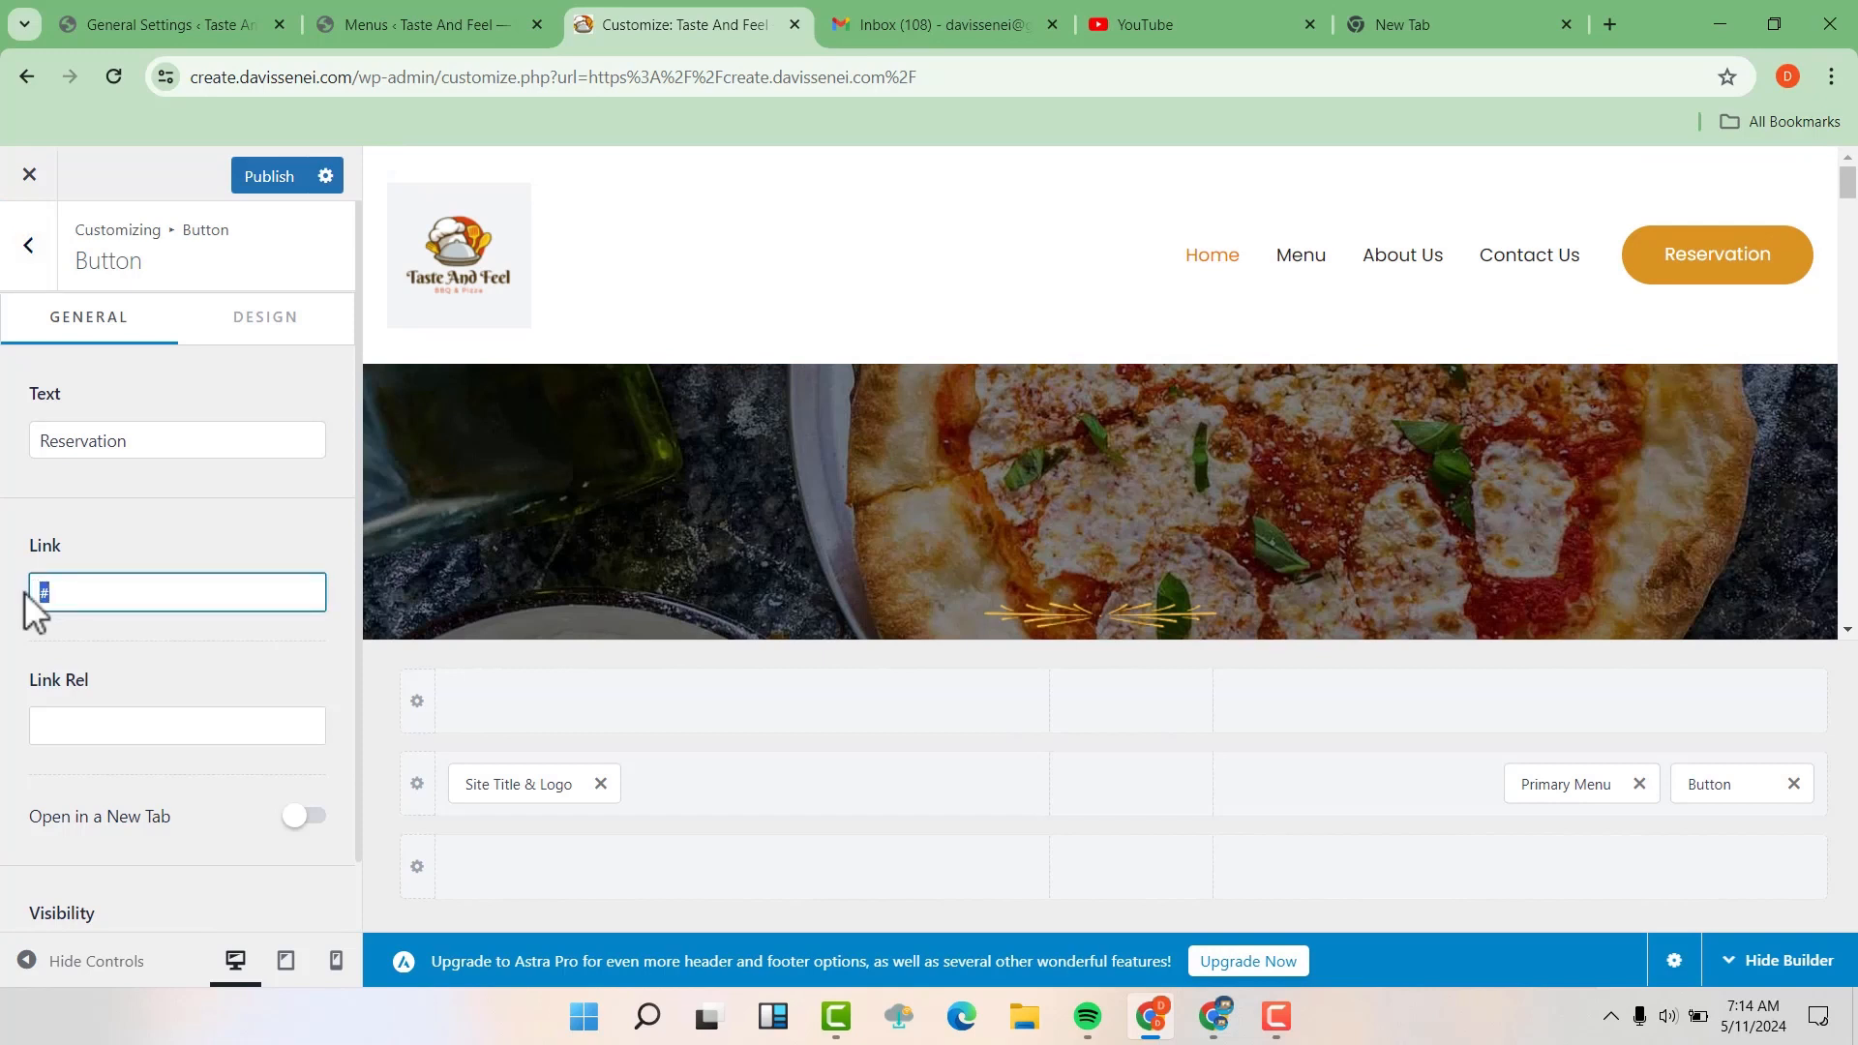
pyautogui.press('BackSpace')
# Copy the Contact Us page's address from the Pages list and paste it as the header button's link
pyautogui.click(167, 19)
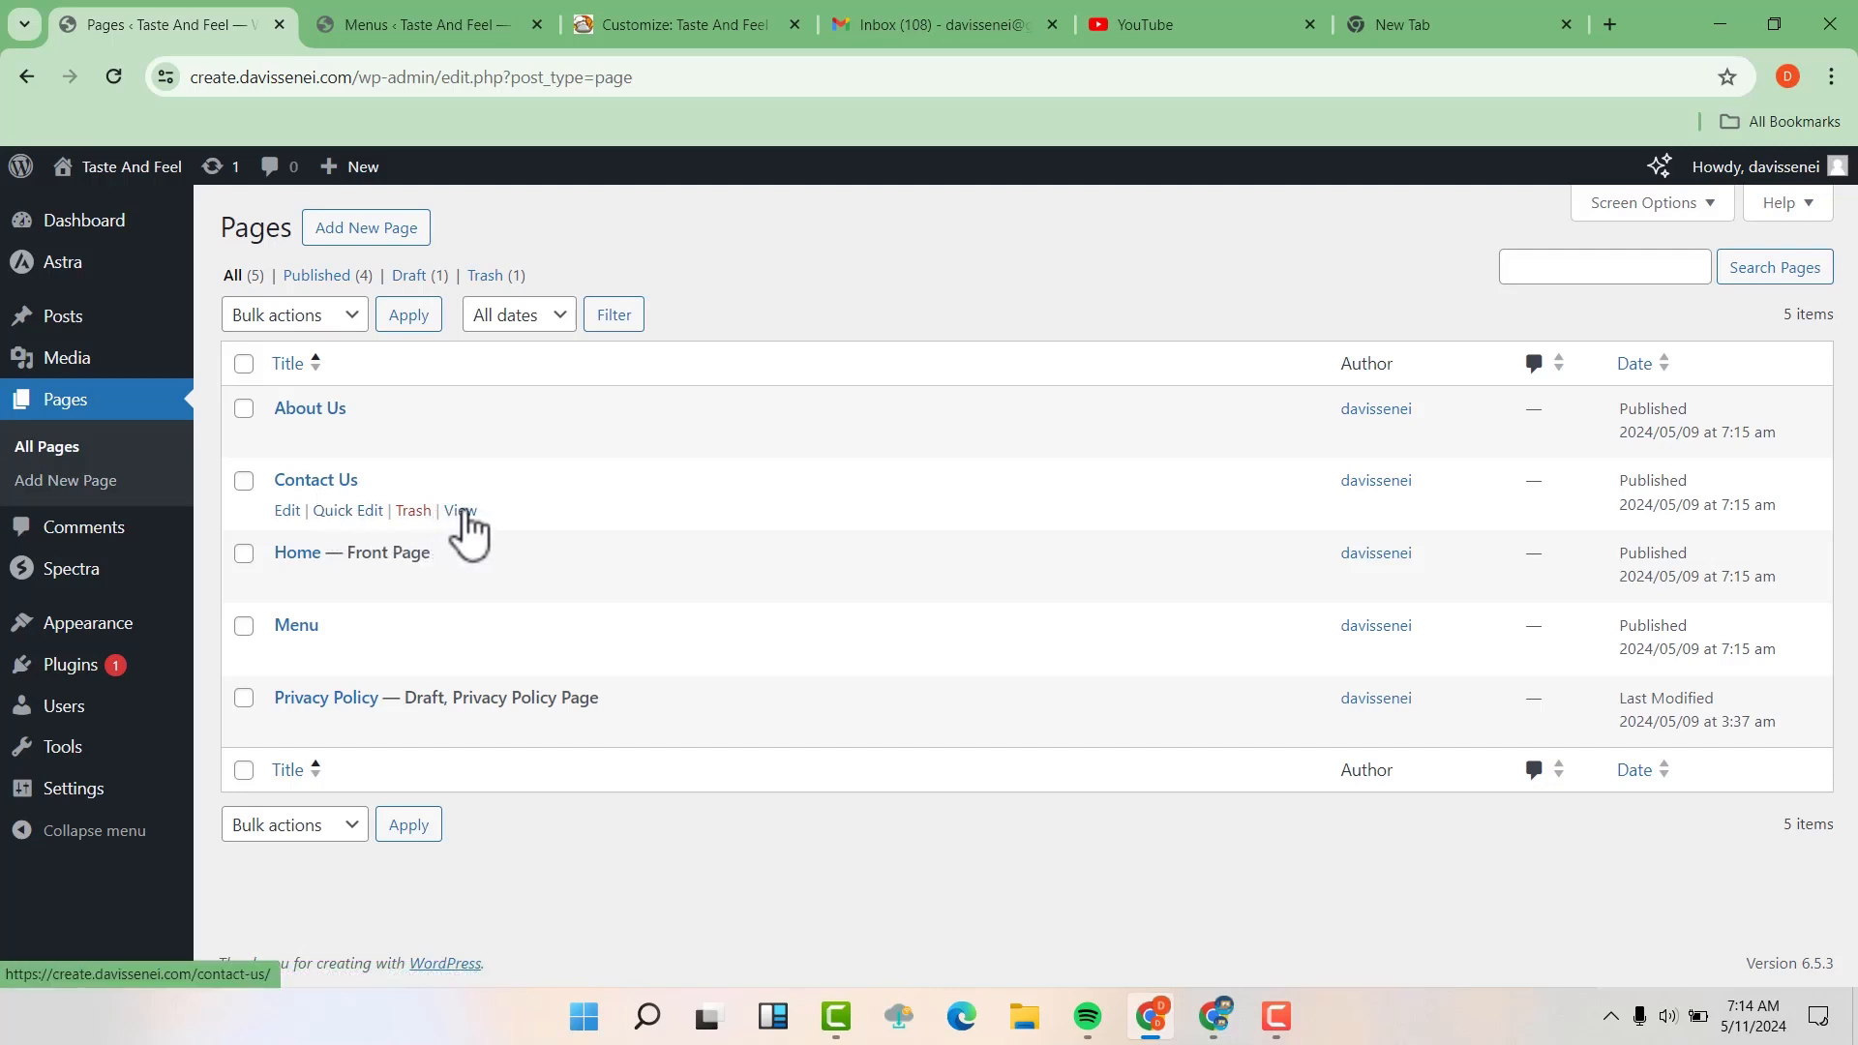
pyautogui.rightClick(462, 513)
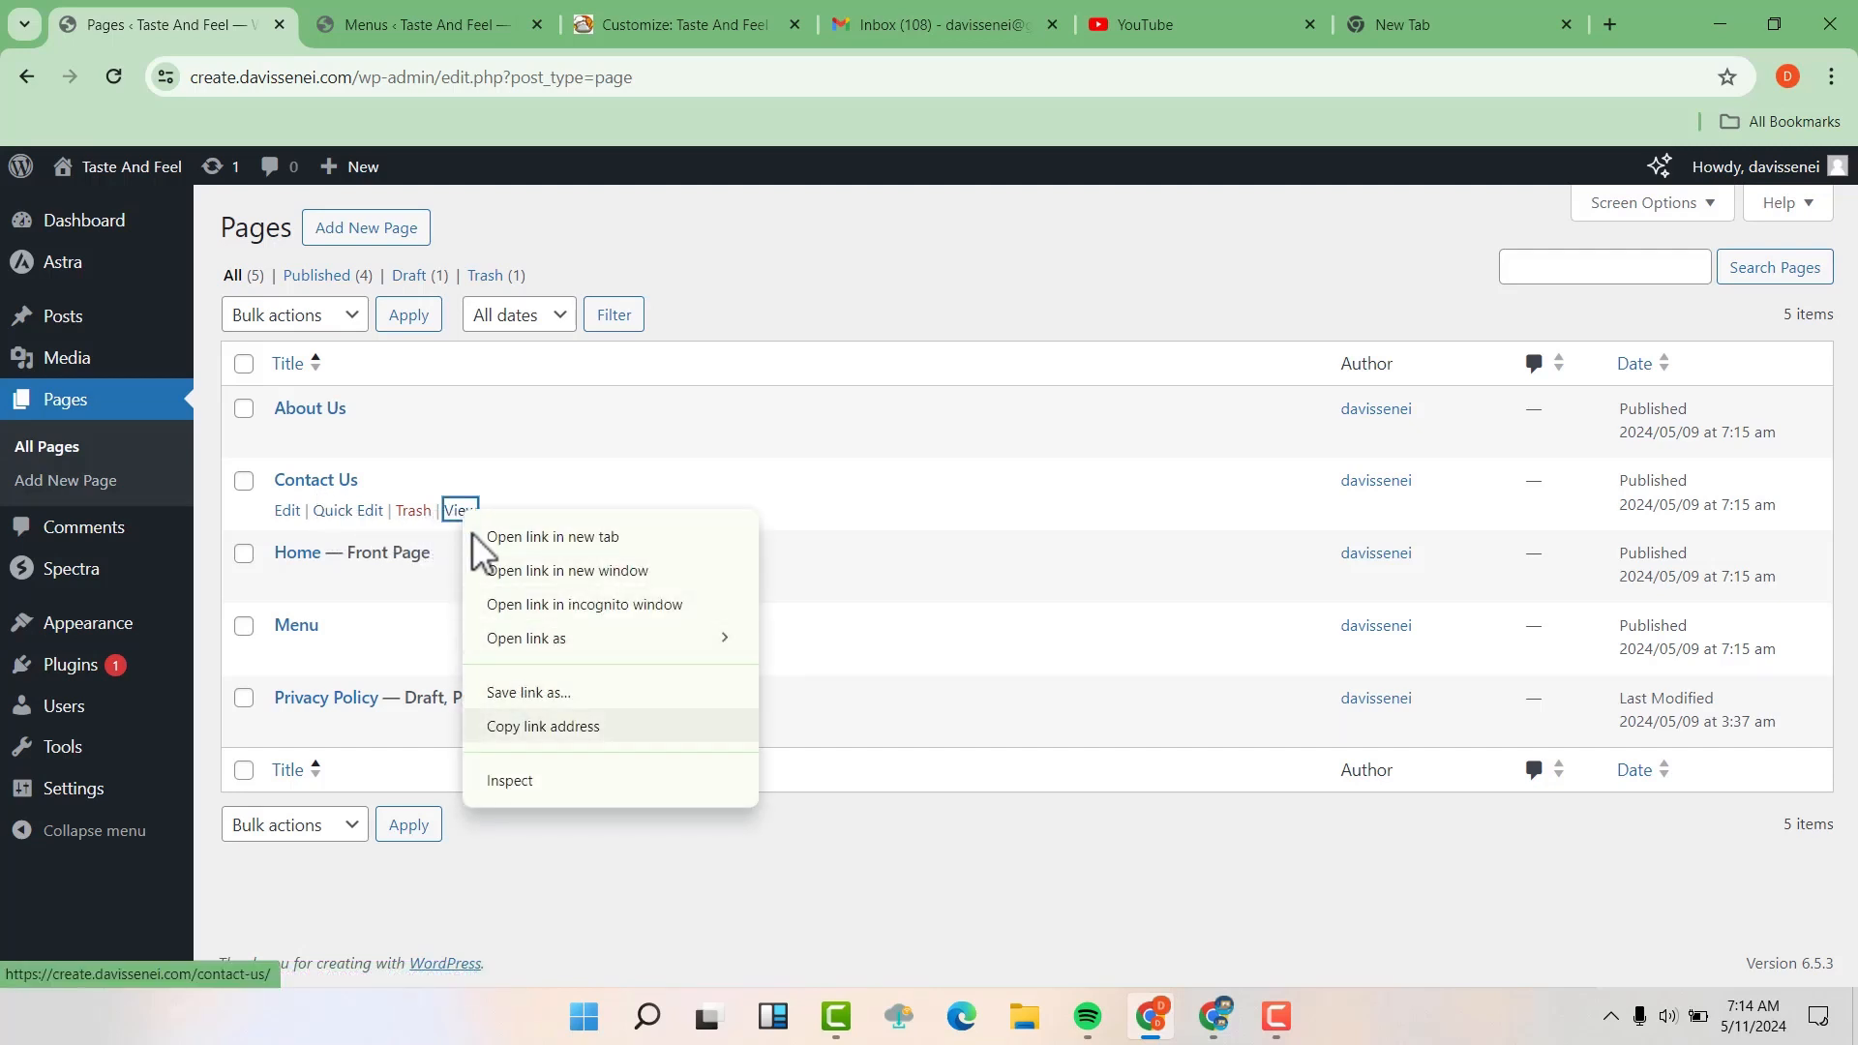
pyautogui.click(540, 728)
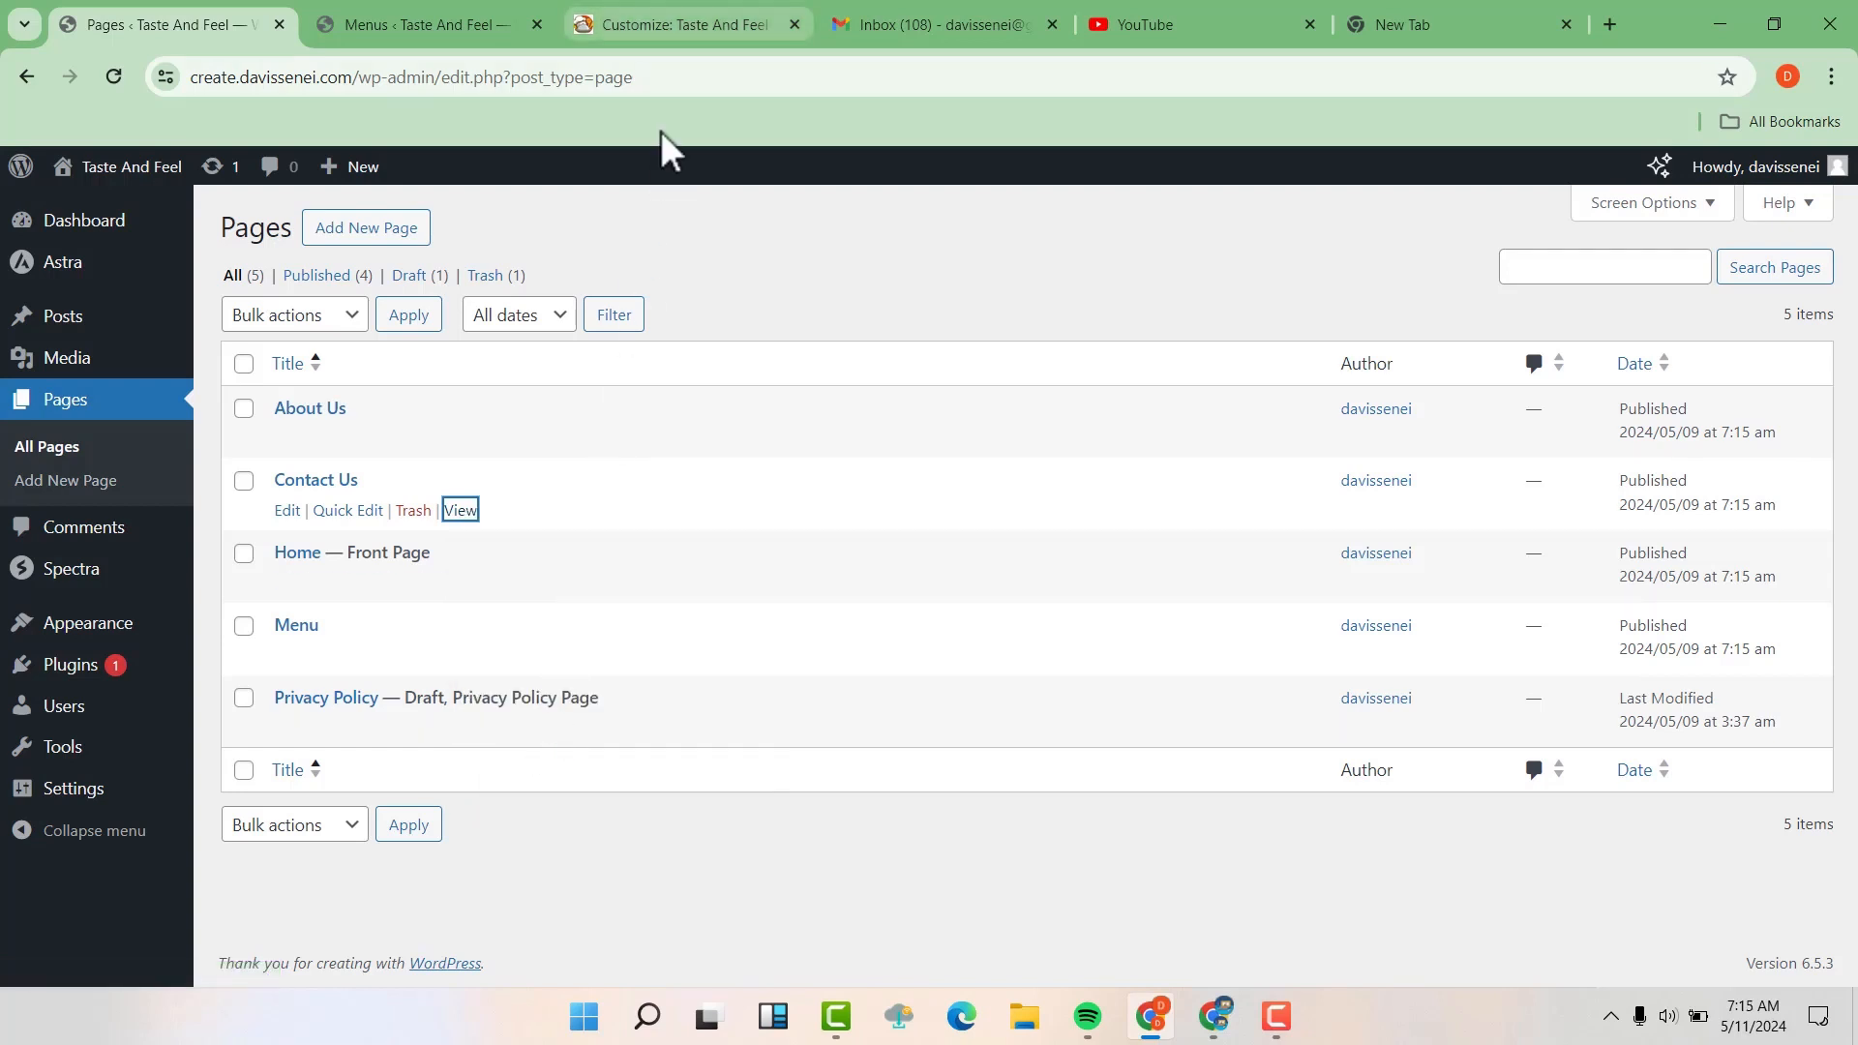
pyautogui.click(689, 4)
pyautogui.click(60, 595)
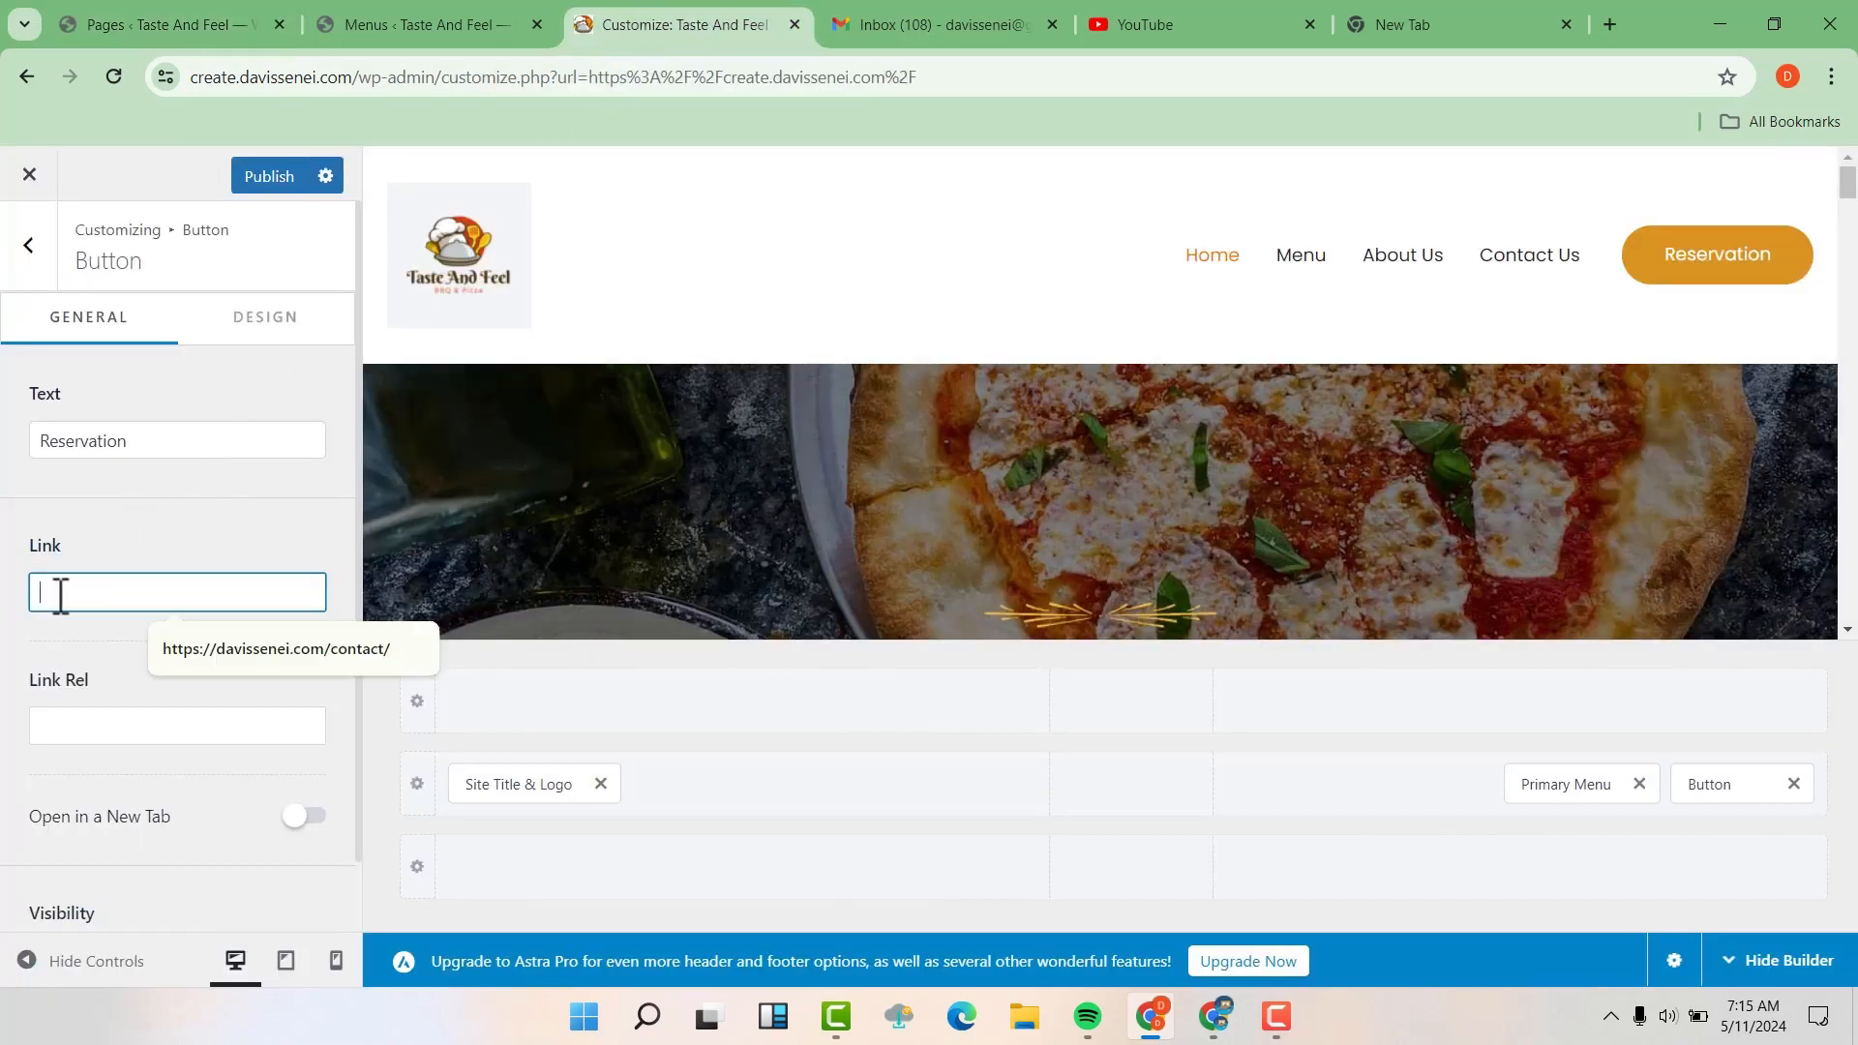
pyautogui.rightClick(60, 595)
pyautogui.click(126, 329)
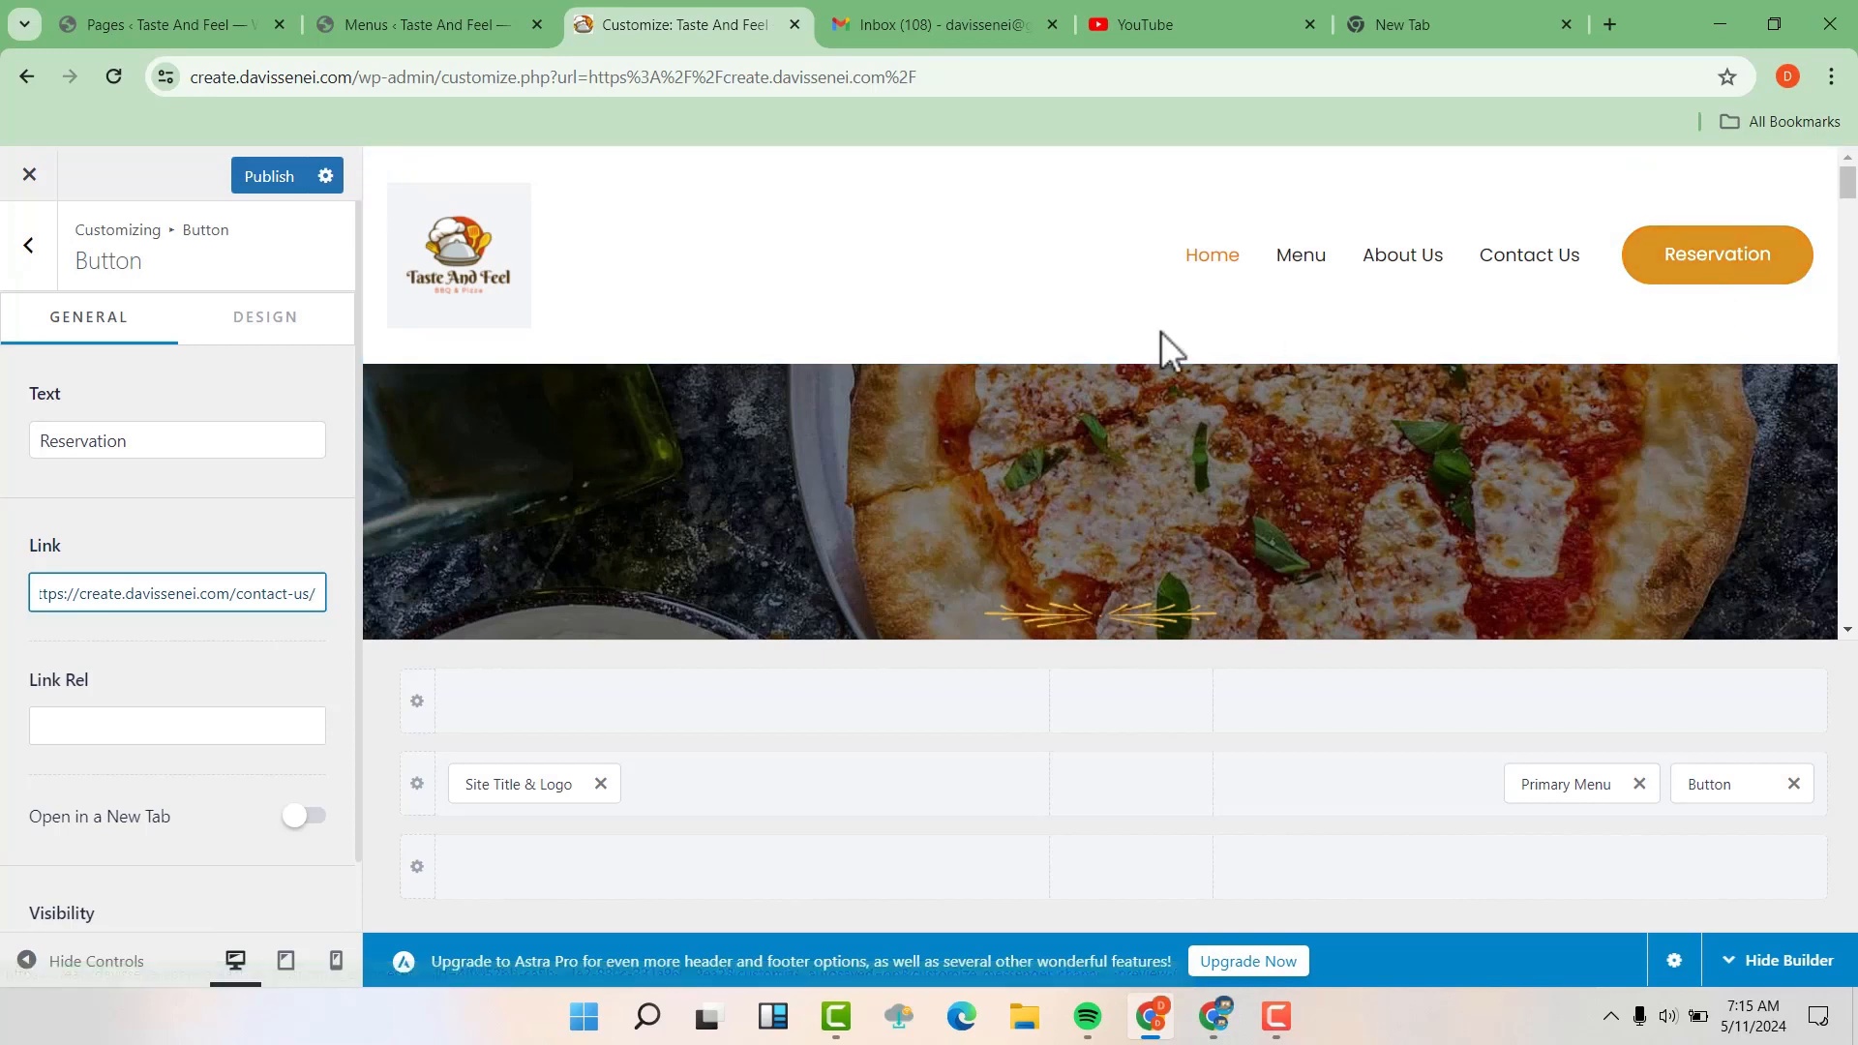
# Change the header button's text to Talk To Us
pyautogui.click(157, 447)
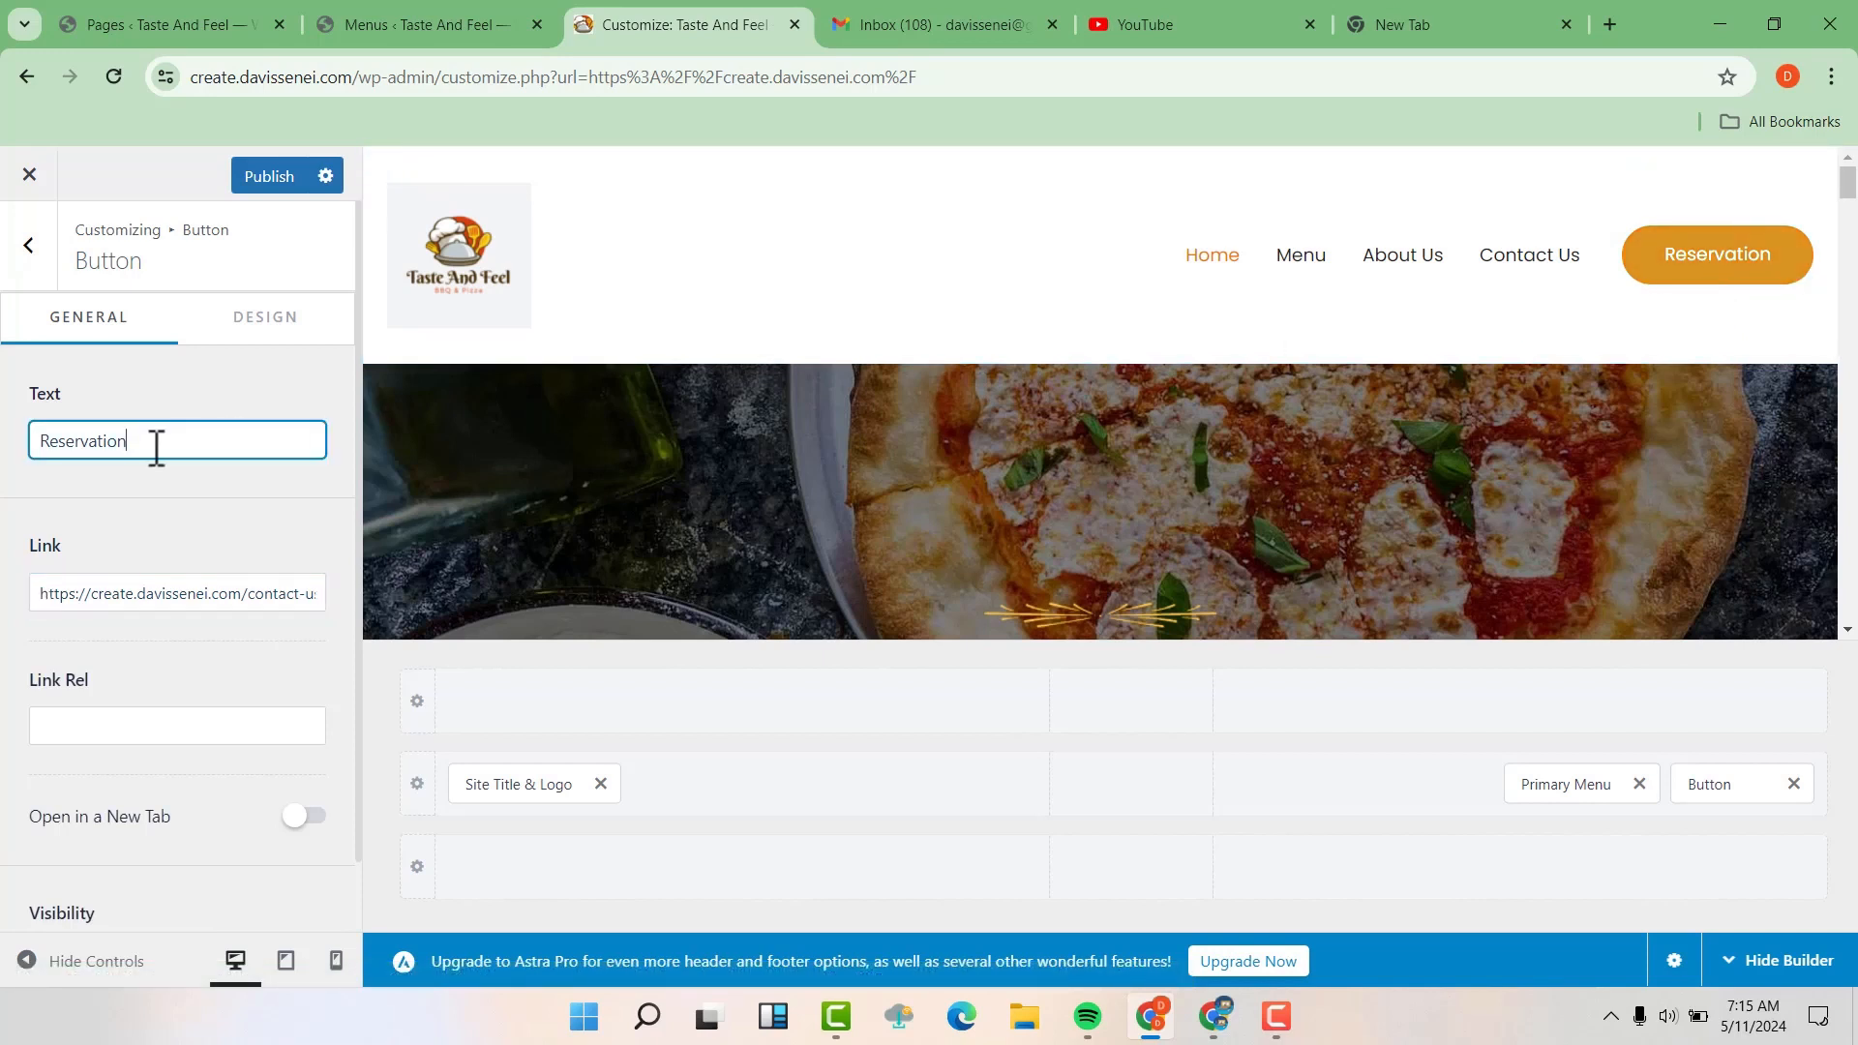
pyautogui.press('BackSpace')
pyautogui.press('BackSpace')
pyautogui.press('BackSpace')
pyautogui.press('BackSpace')
pyautogui.press('BackSpace')
pyautogui.press('BackSpace')
pyautogui.press('BackSpace')
pyautogui.press('BackSpace')
pyautogui.press('BackSpace')
pyautogui.press('BackSpace')
pyautogui.press('BackSpace')
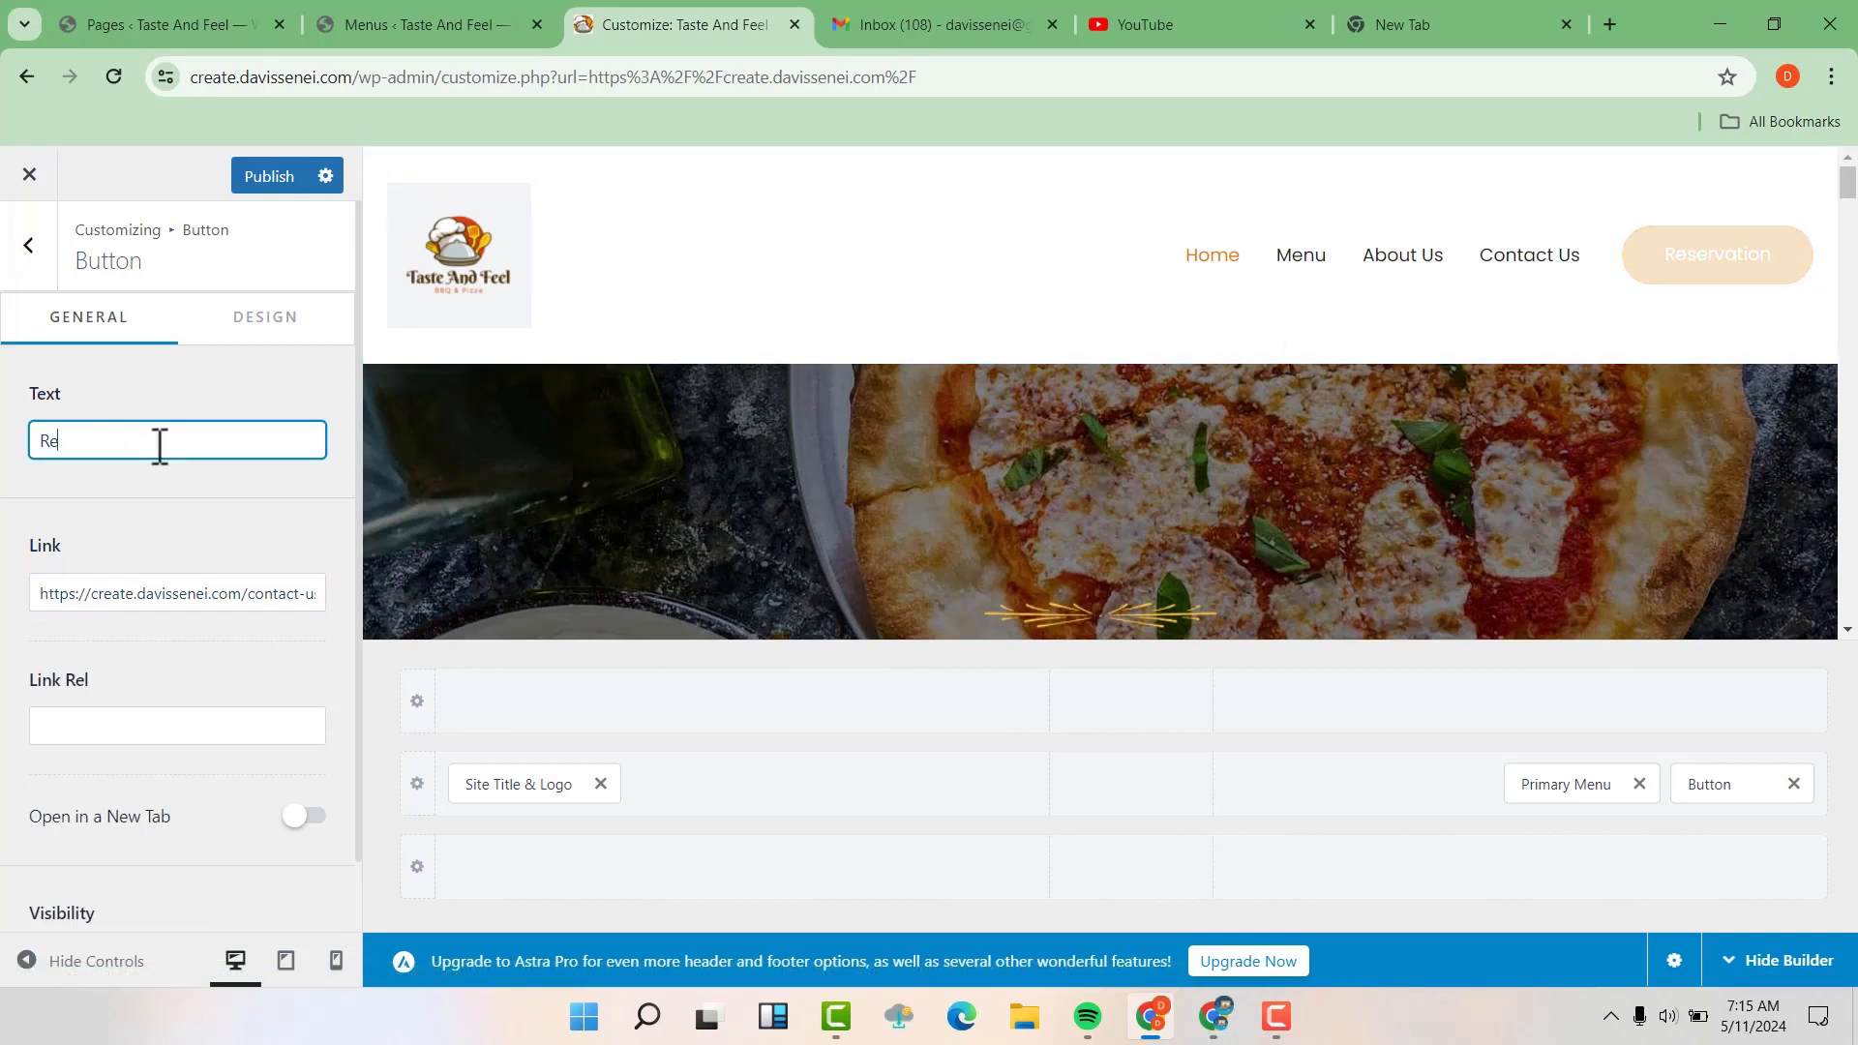
pyautogui.write('Call Us')
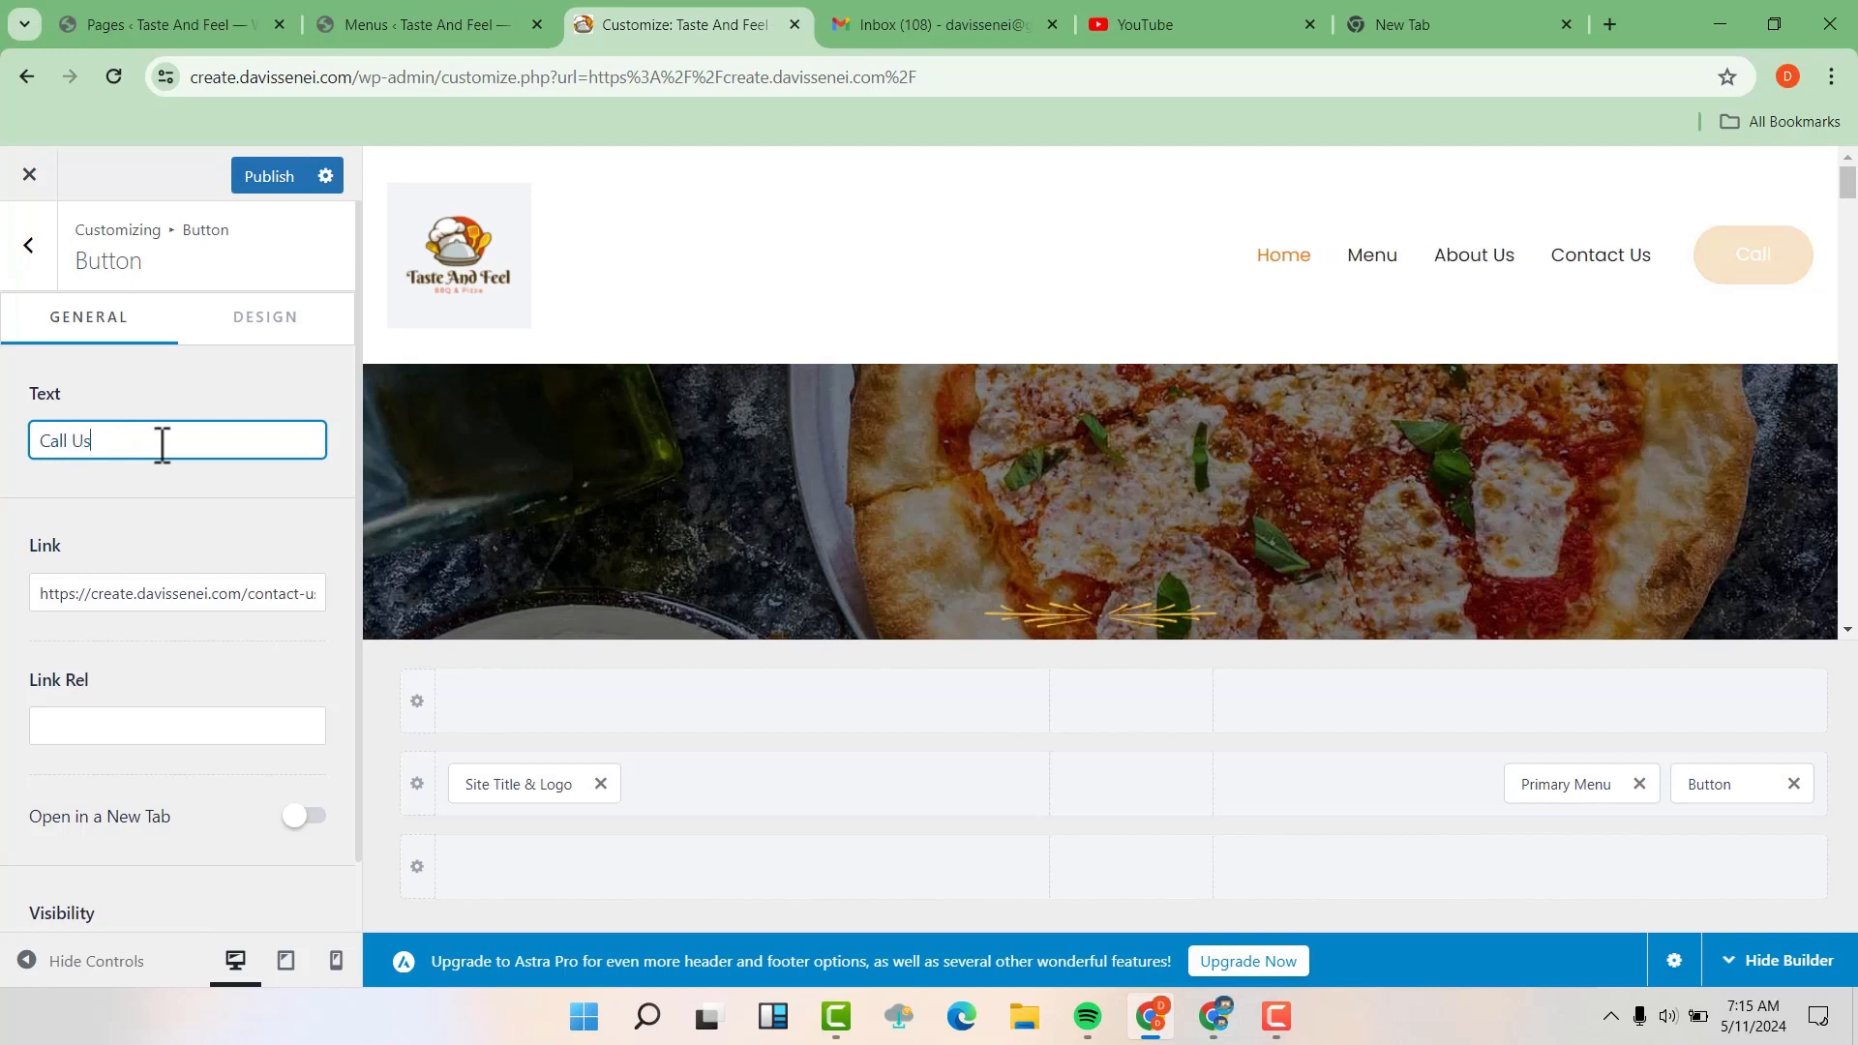
pyautogui.press('BackSpace')
pyautogui.press('BackSpace')
pyautogui.press('BackSpace')
pyautogui.press('BackSpace')
pyautogui.press('BackSpace')
pyautogui.press('BackSpace')
pyautogui.press('BackSpace')
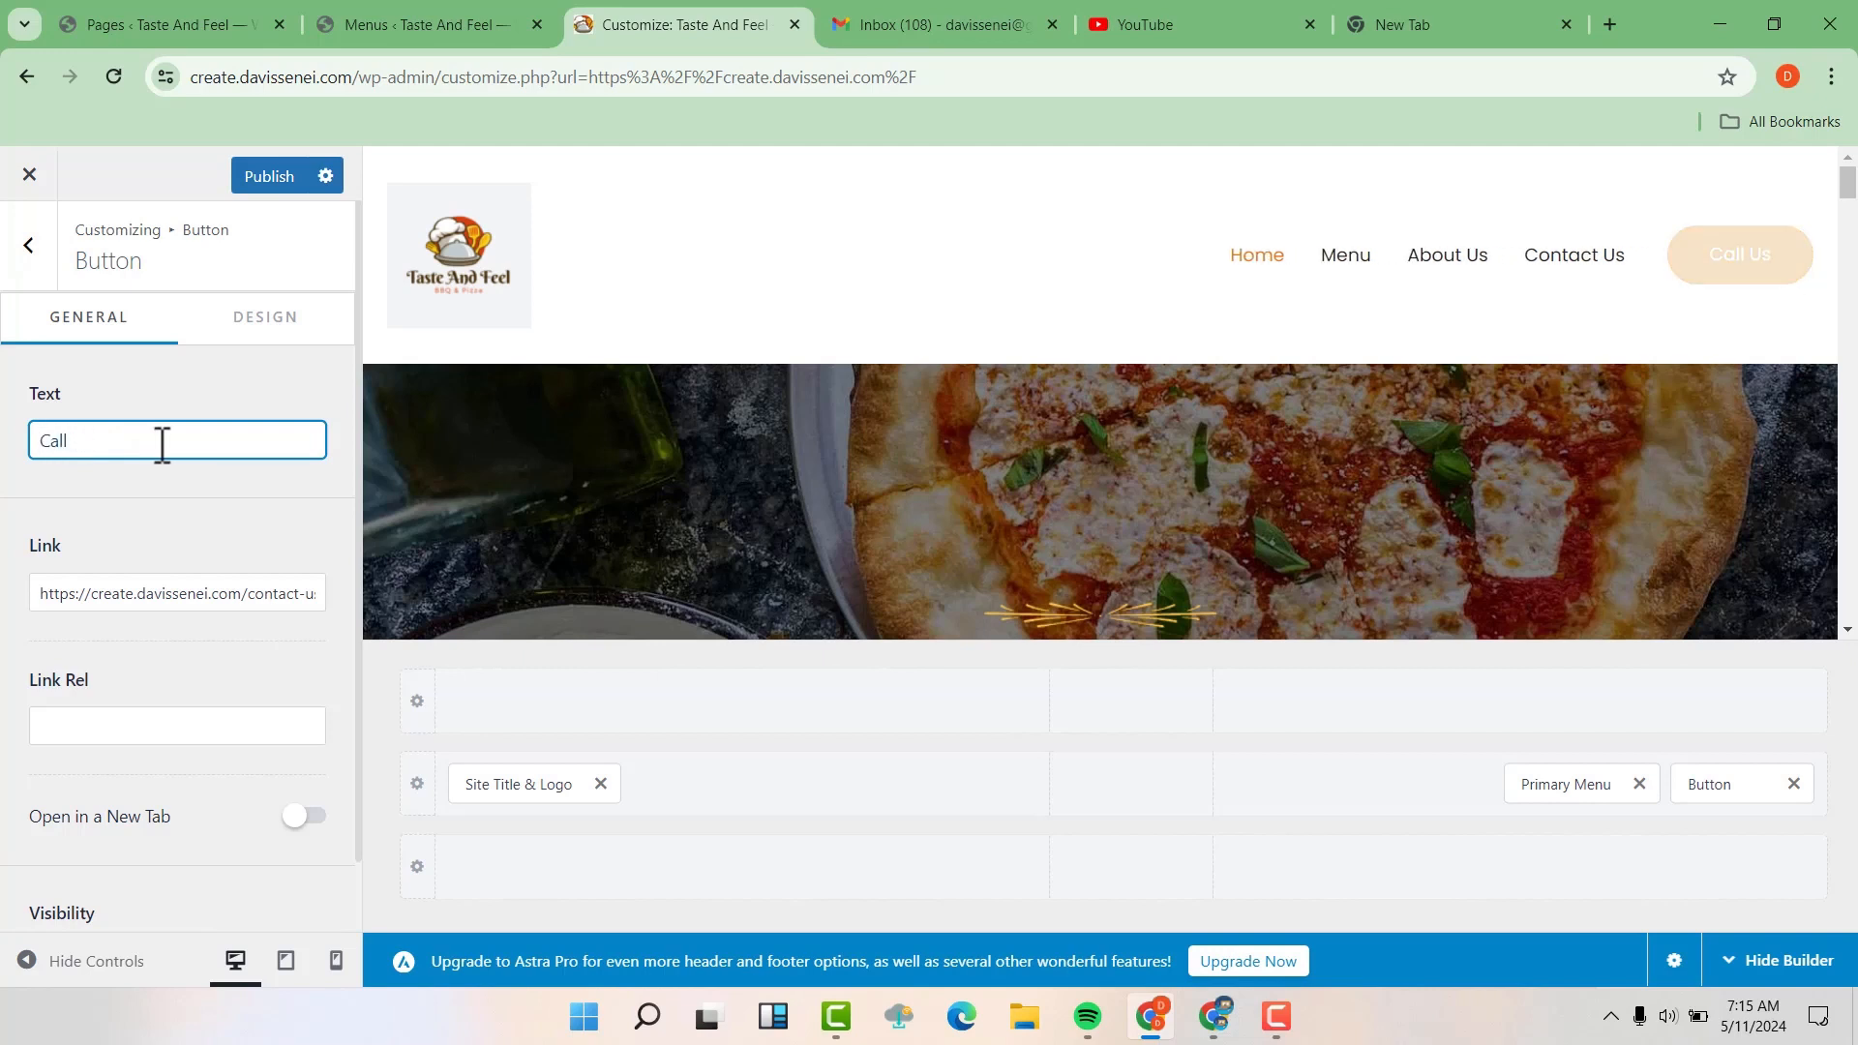
pyautogui.write('Talk To Us')
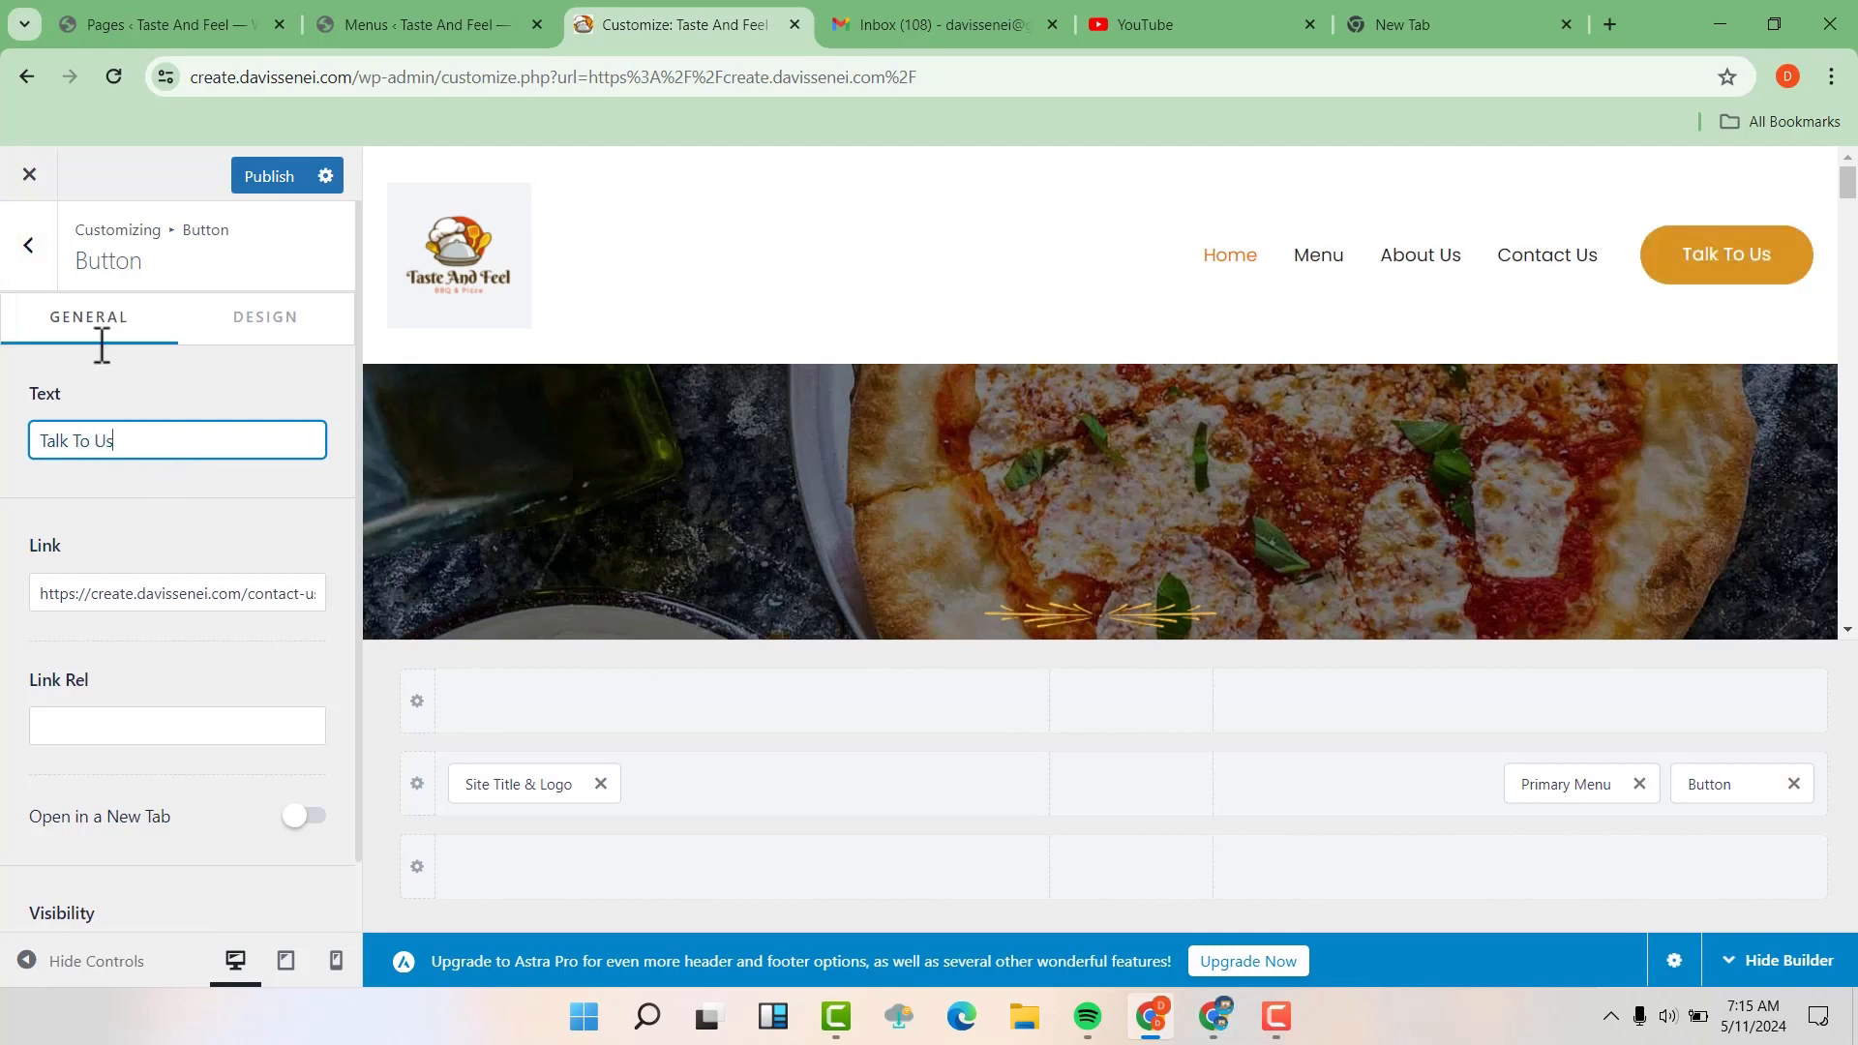
# Return to the main list of customization sections and publish the logo and header button changes
pyautogui.click(37, 248)
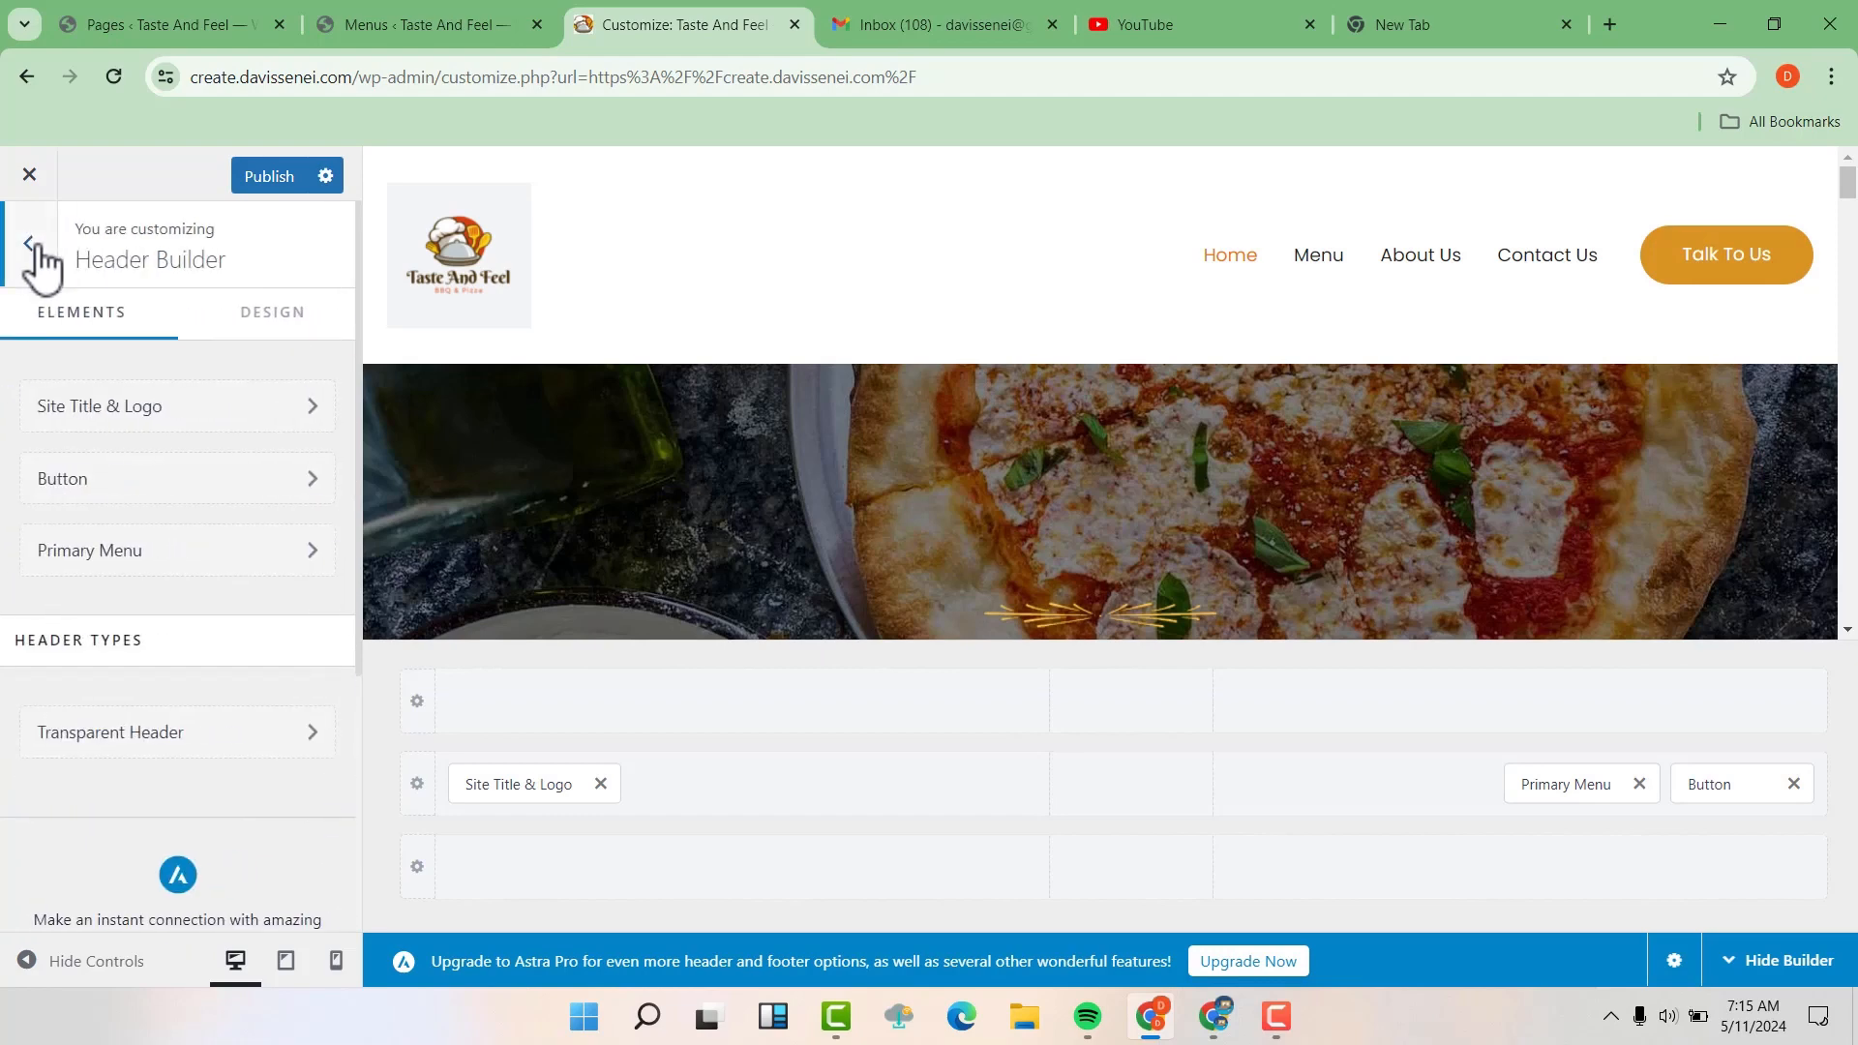
pyautogui.click(37, 248)
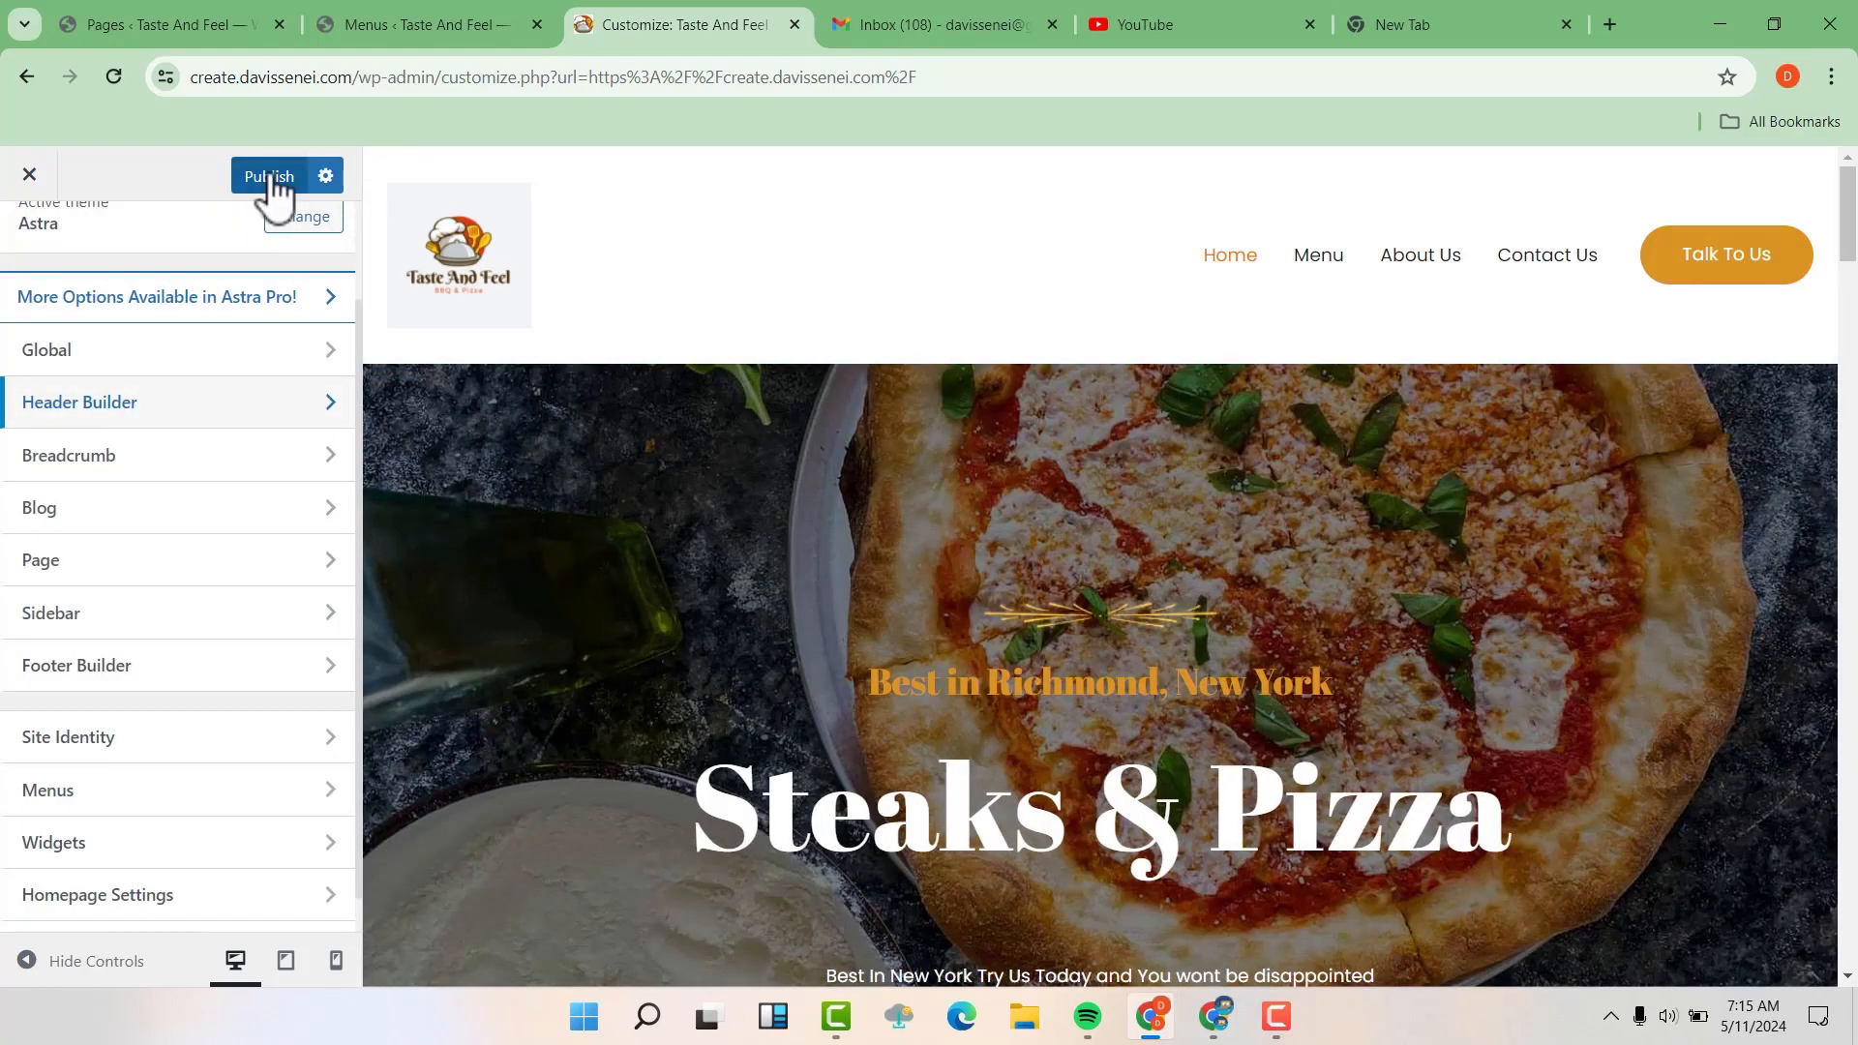
pyautogui.click(273, 186)
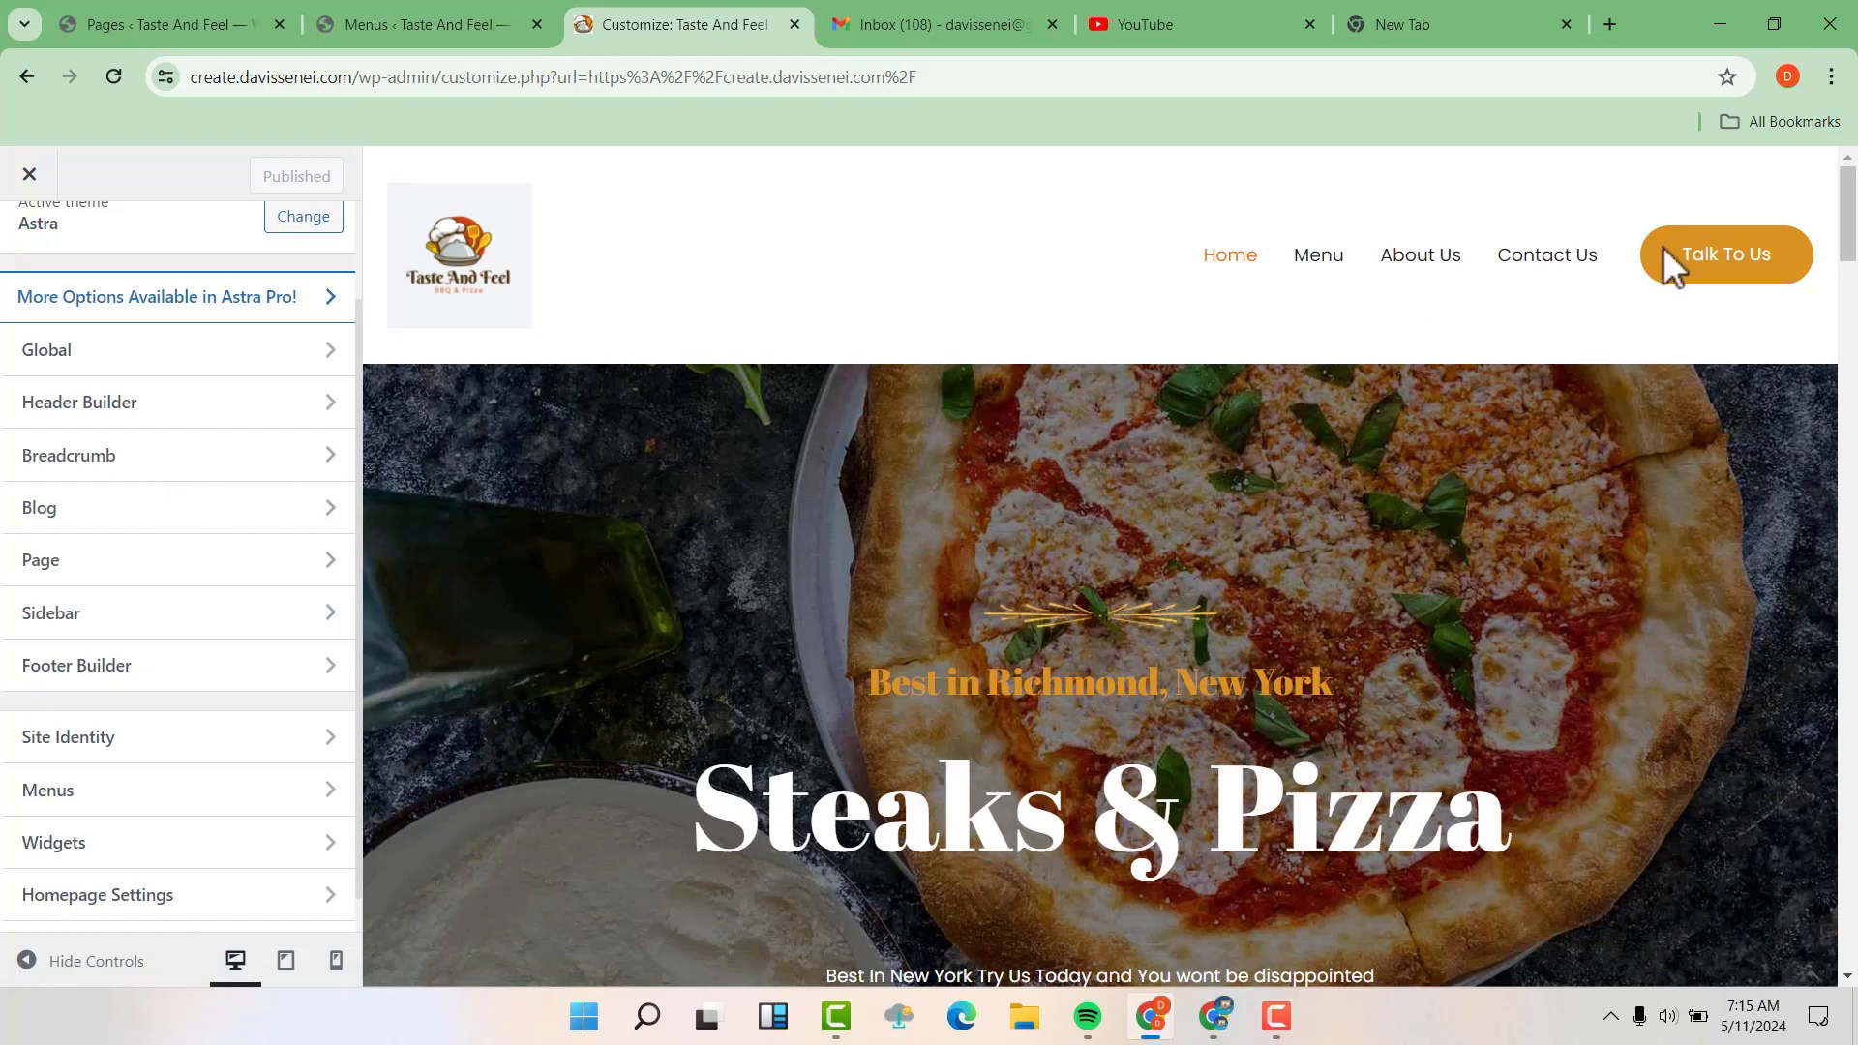
# Replace the word Credits in the footer's copyright text with Taste And Feel and publish the change
pyautogui.moveTo(1849, 237); pyautogui.dragTo(1848, 943)
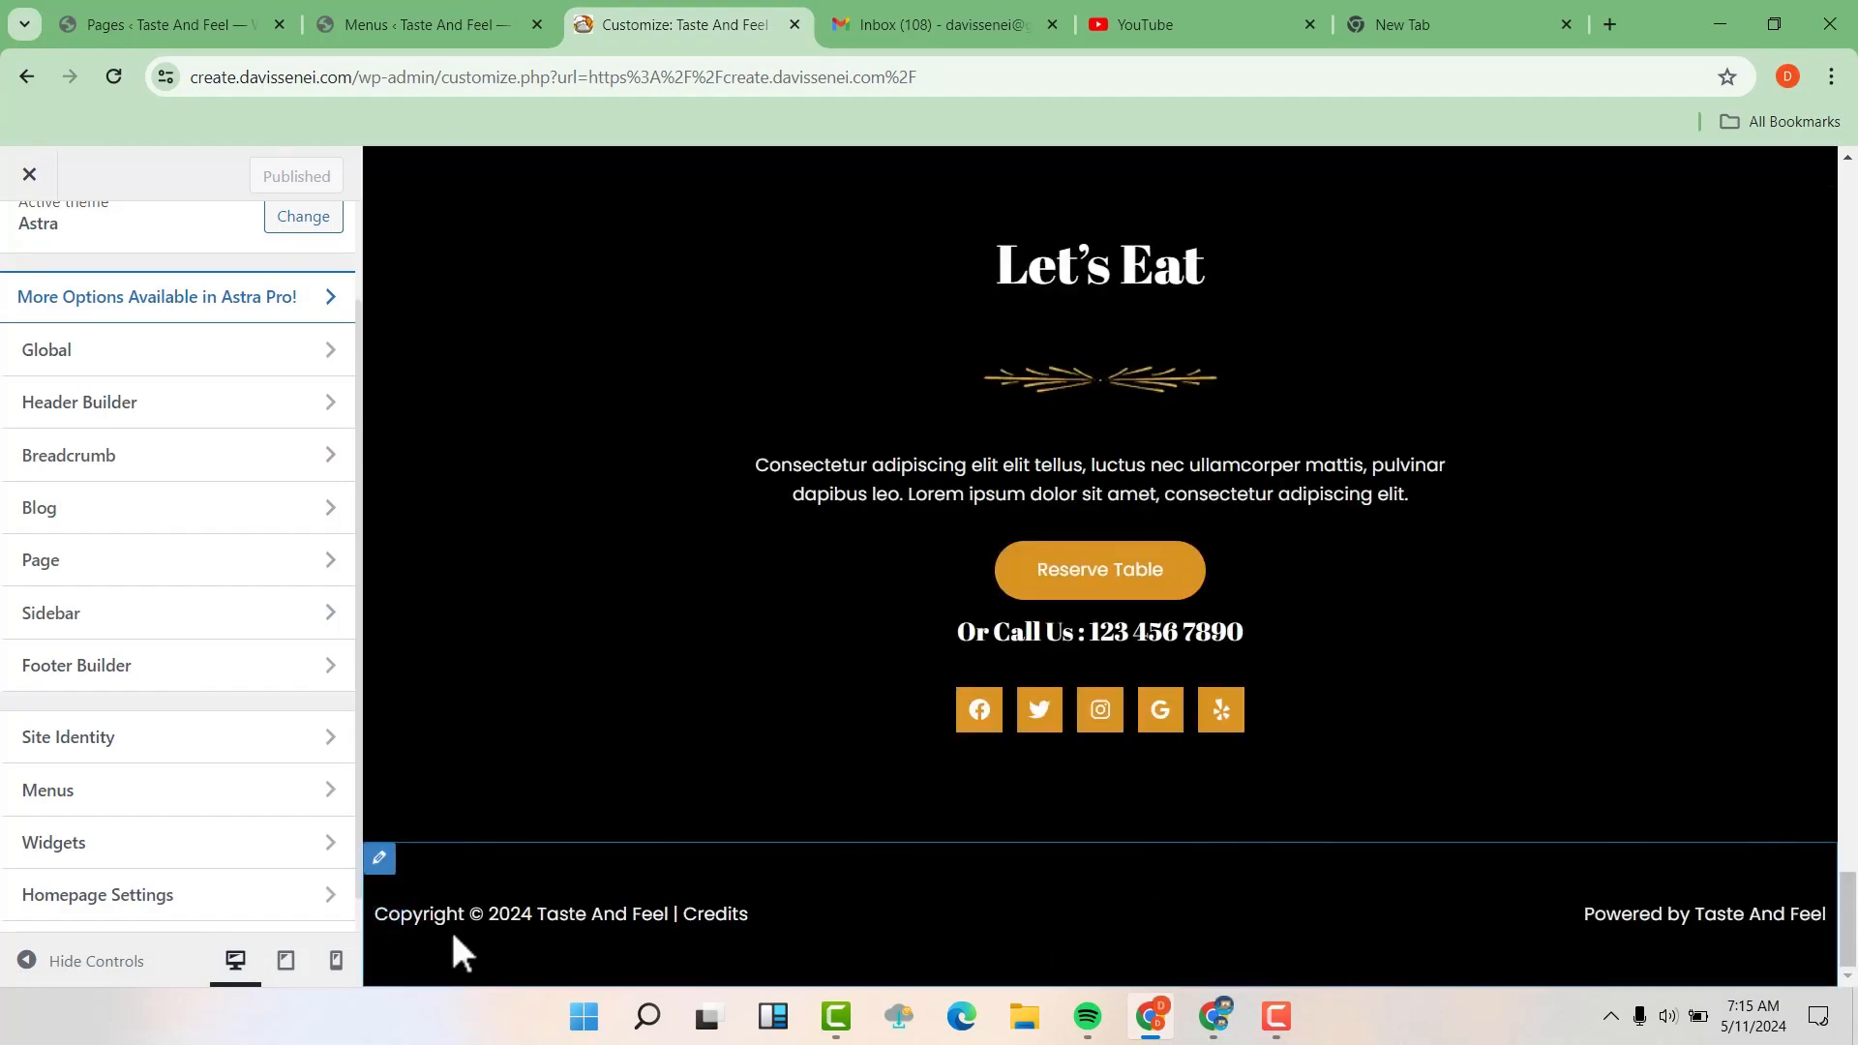
pyautogui.moveTo(457, 918)
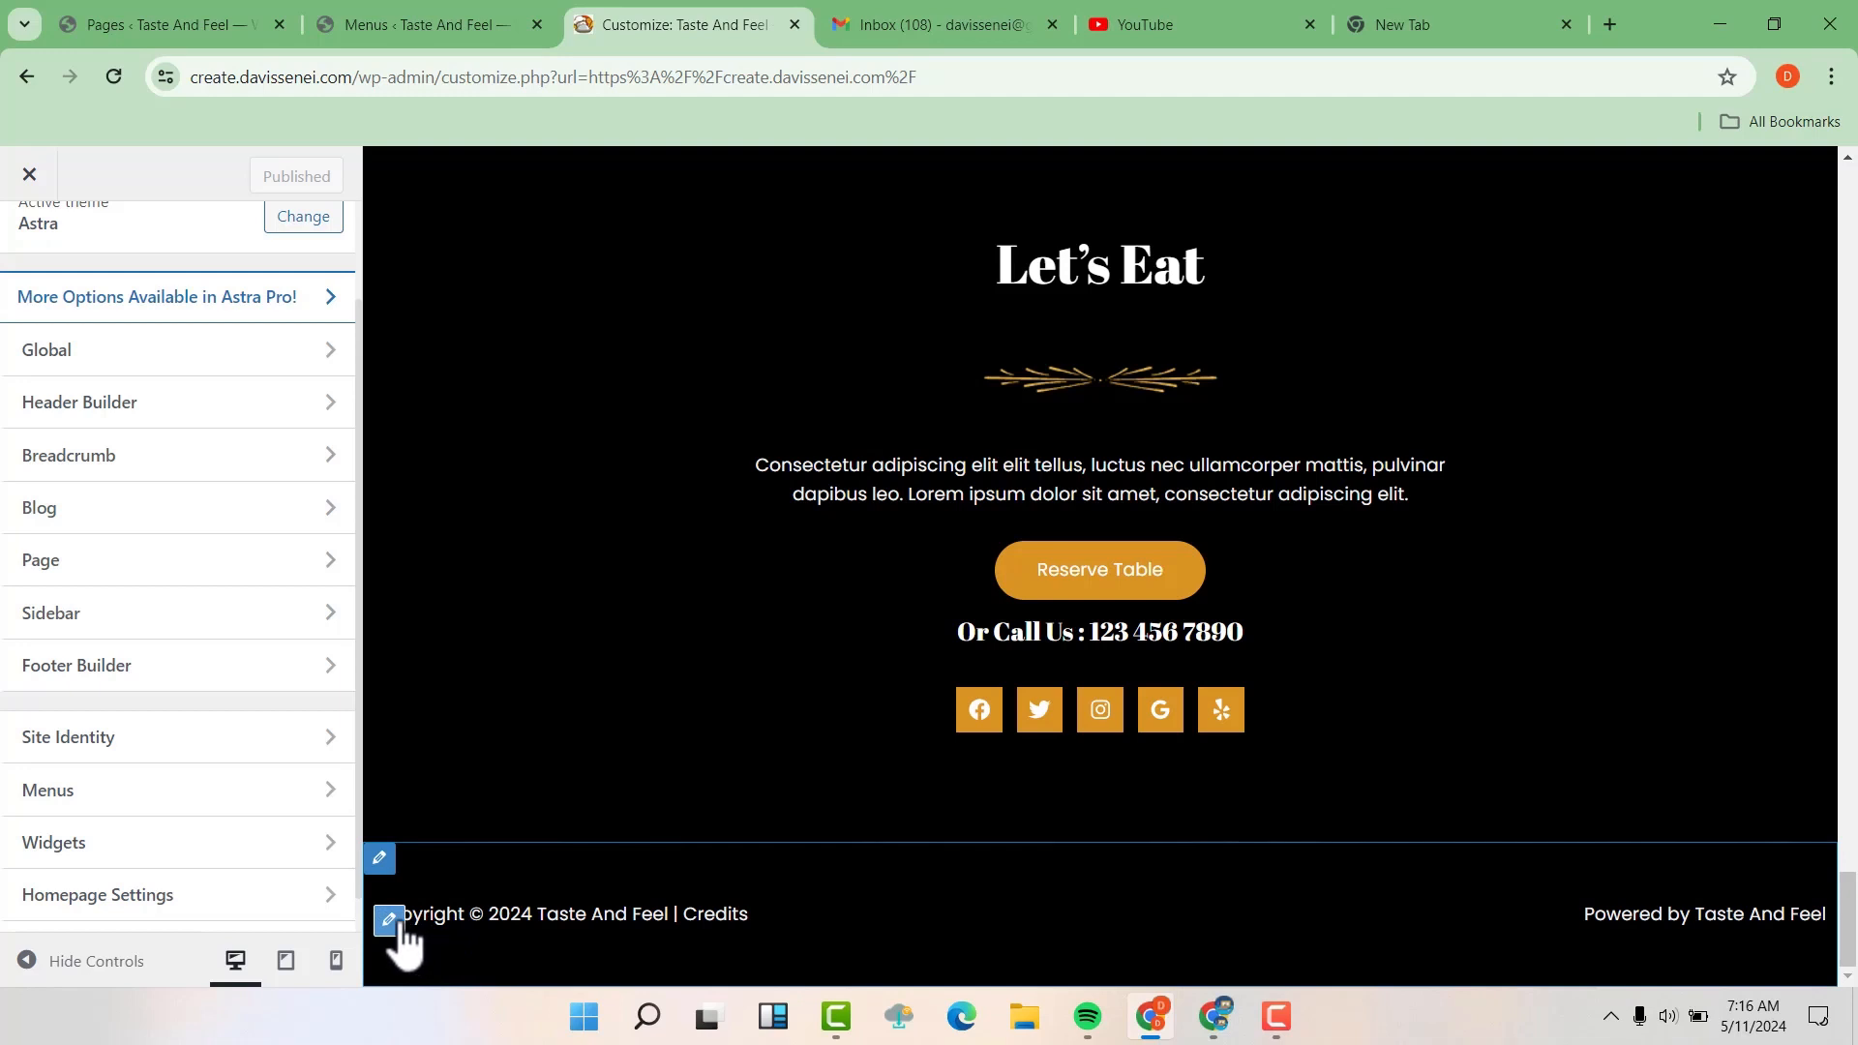
pyautogui.click(388, 920)
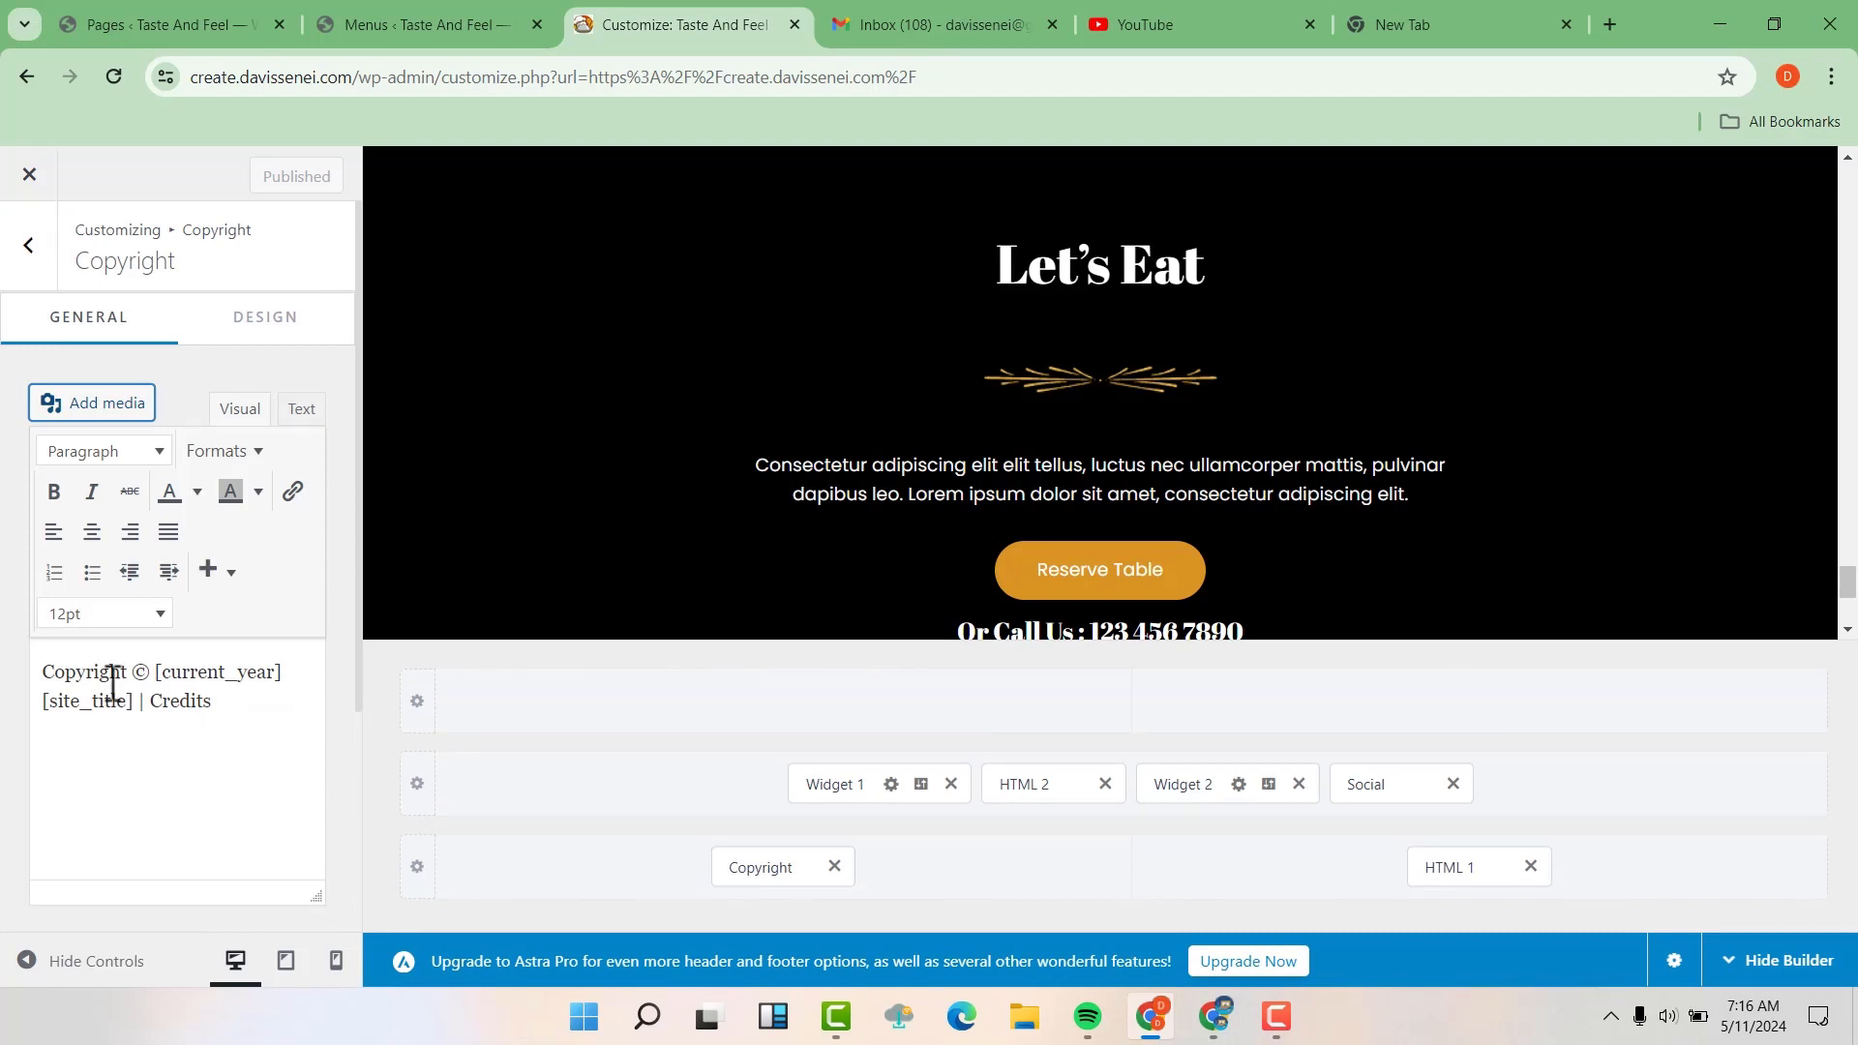
pyautogui.click(218, 706)
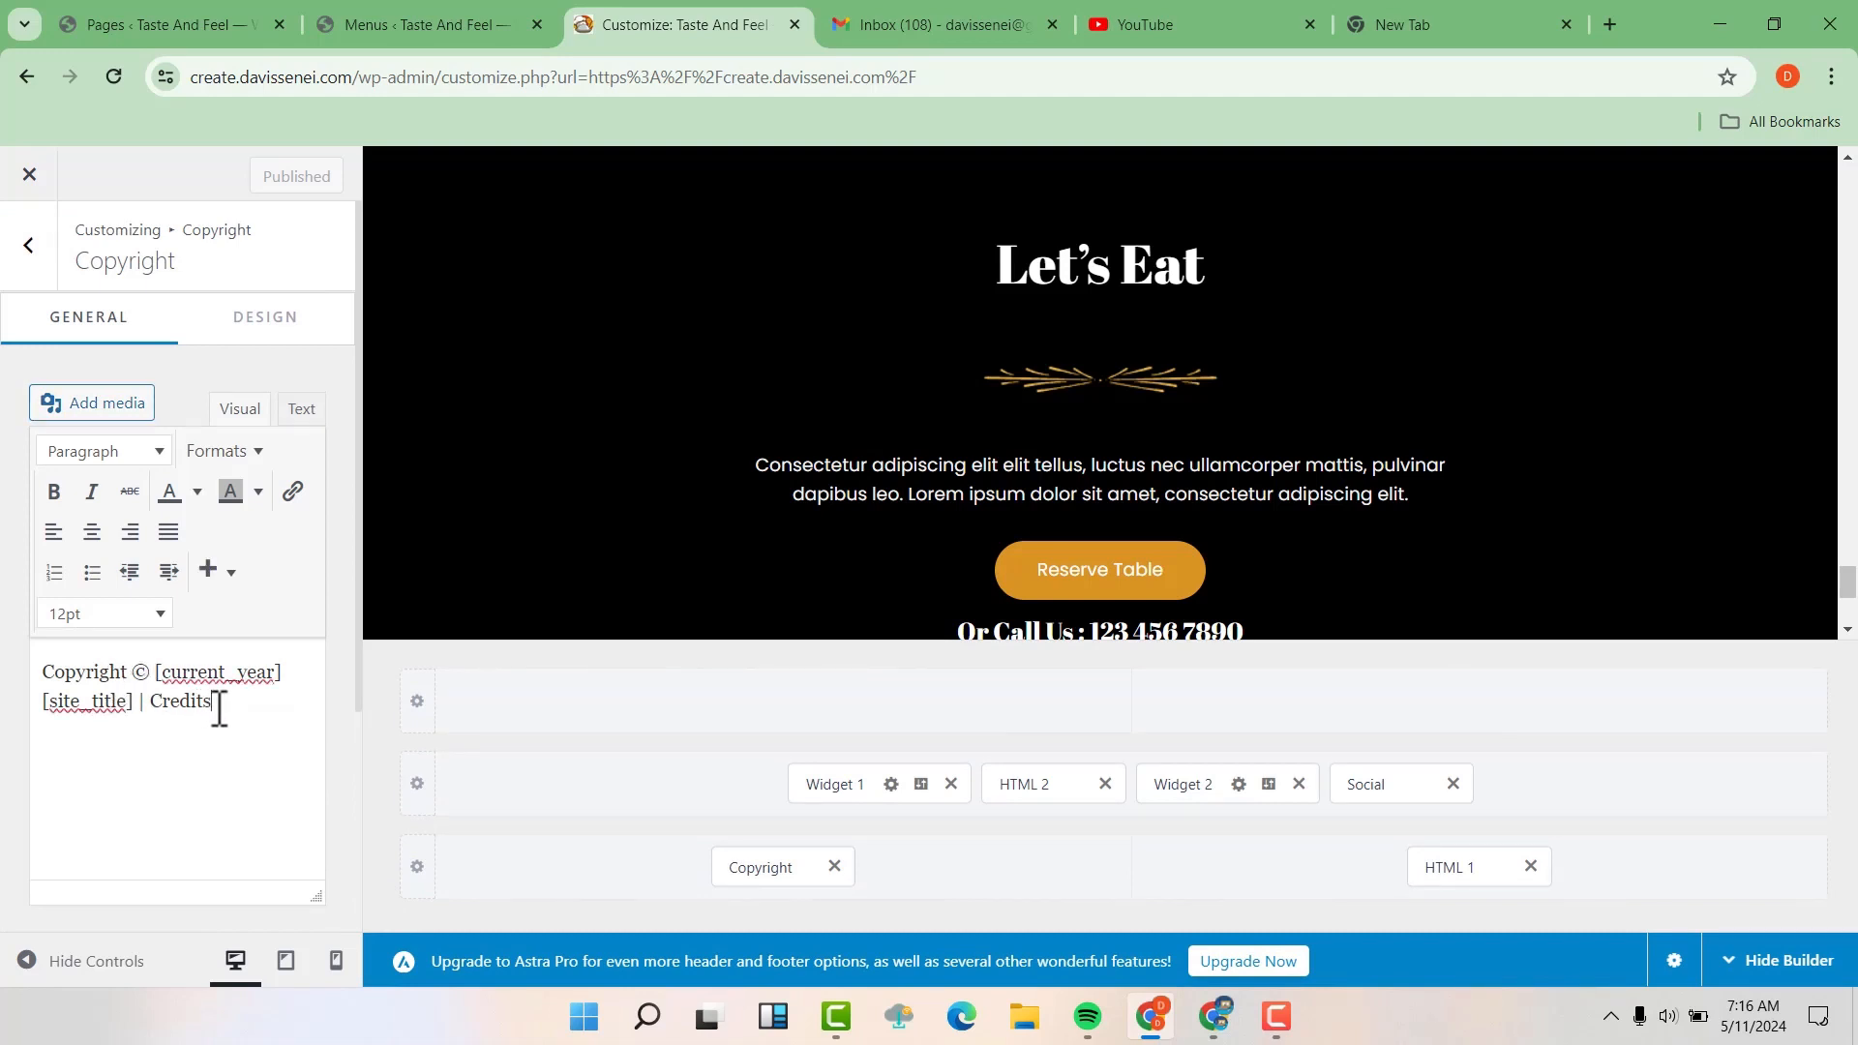
pyautogui.press('BackSpace')
pyautogui.press('BackSpace')
pyautogui.press('BackSpace')
pyautogui.press('BackSpace')
pyautogui.press('BackSpace')
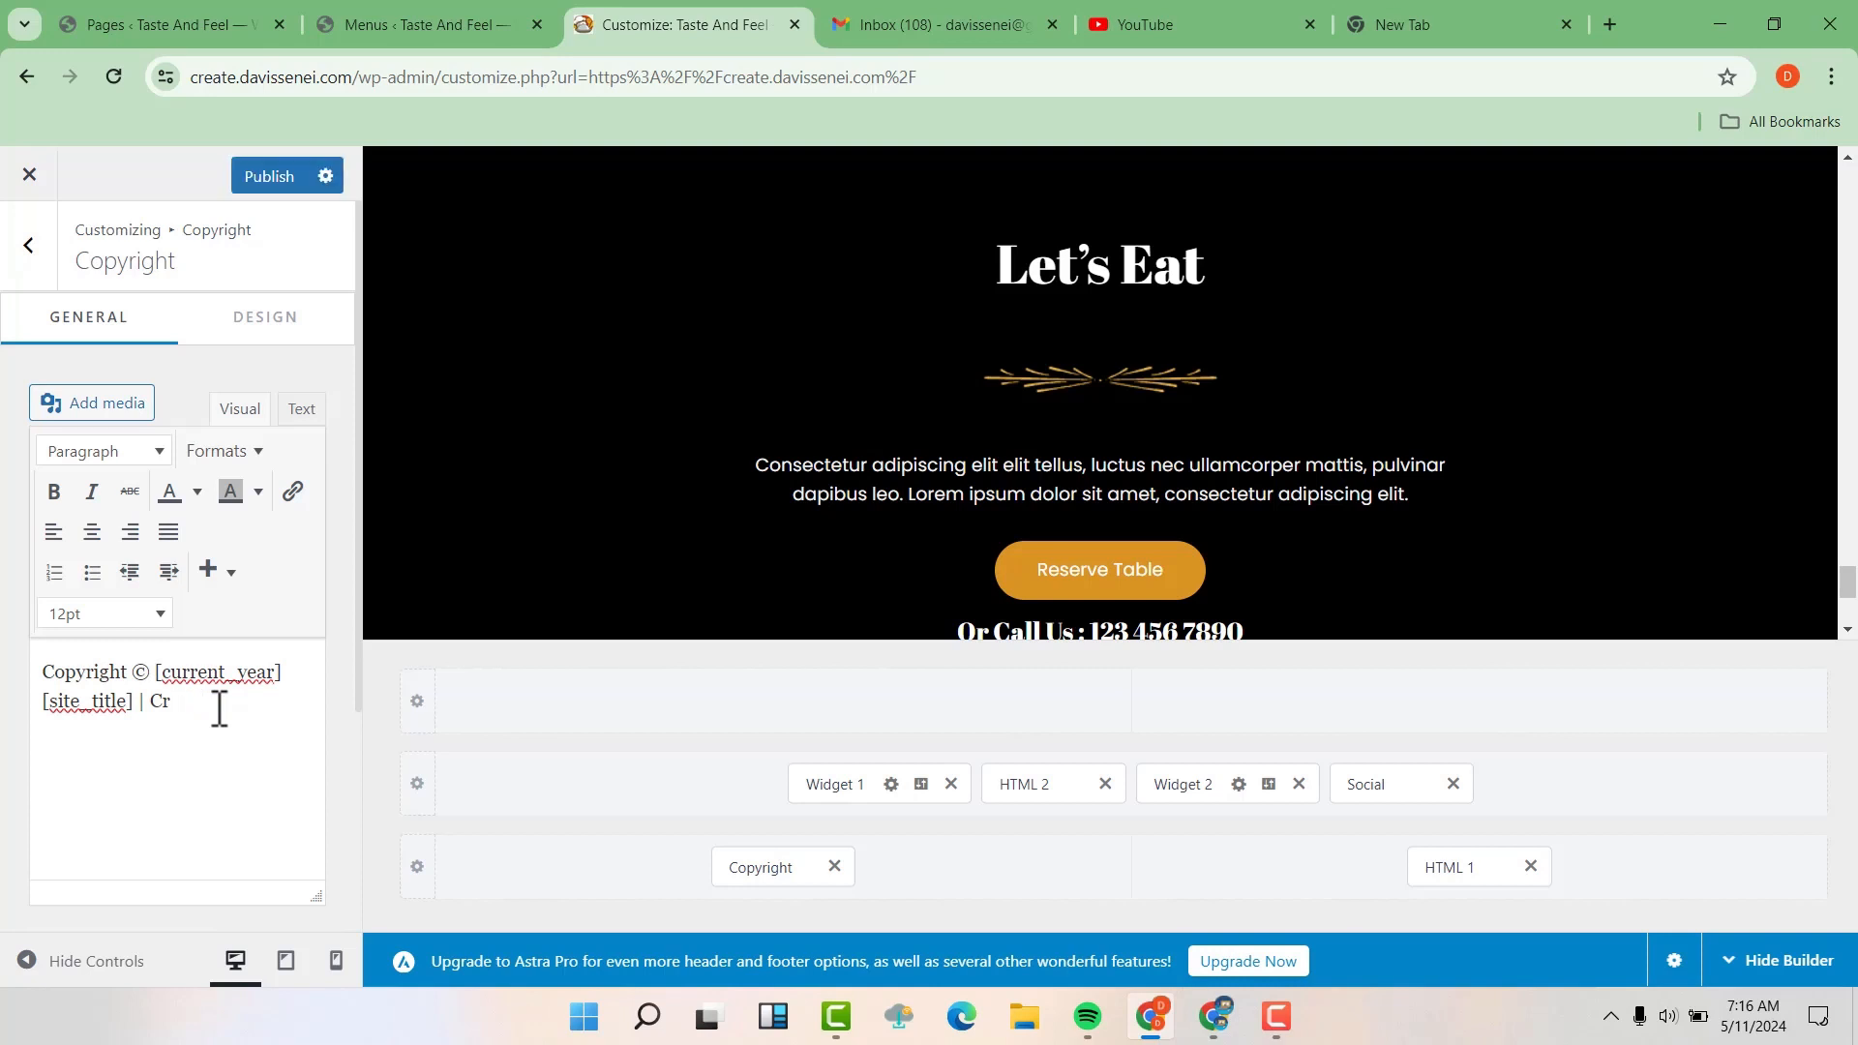
pyautogui.press('BackSpace')
pyautogui.press('BackSpace')
pyautogui.press('Escape')
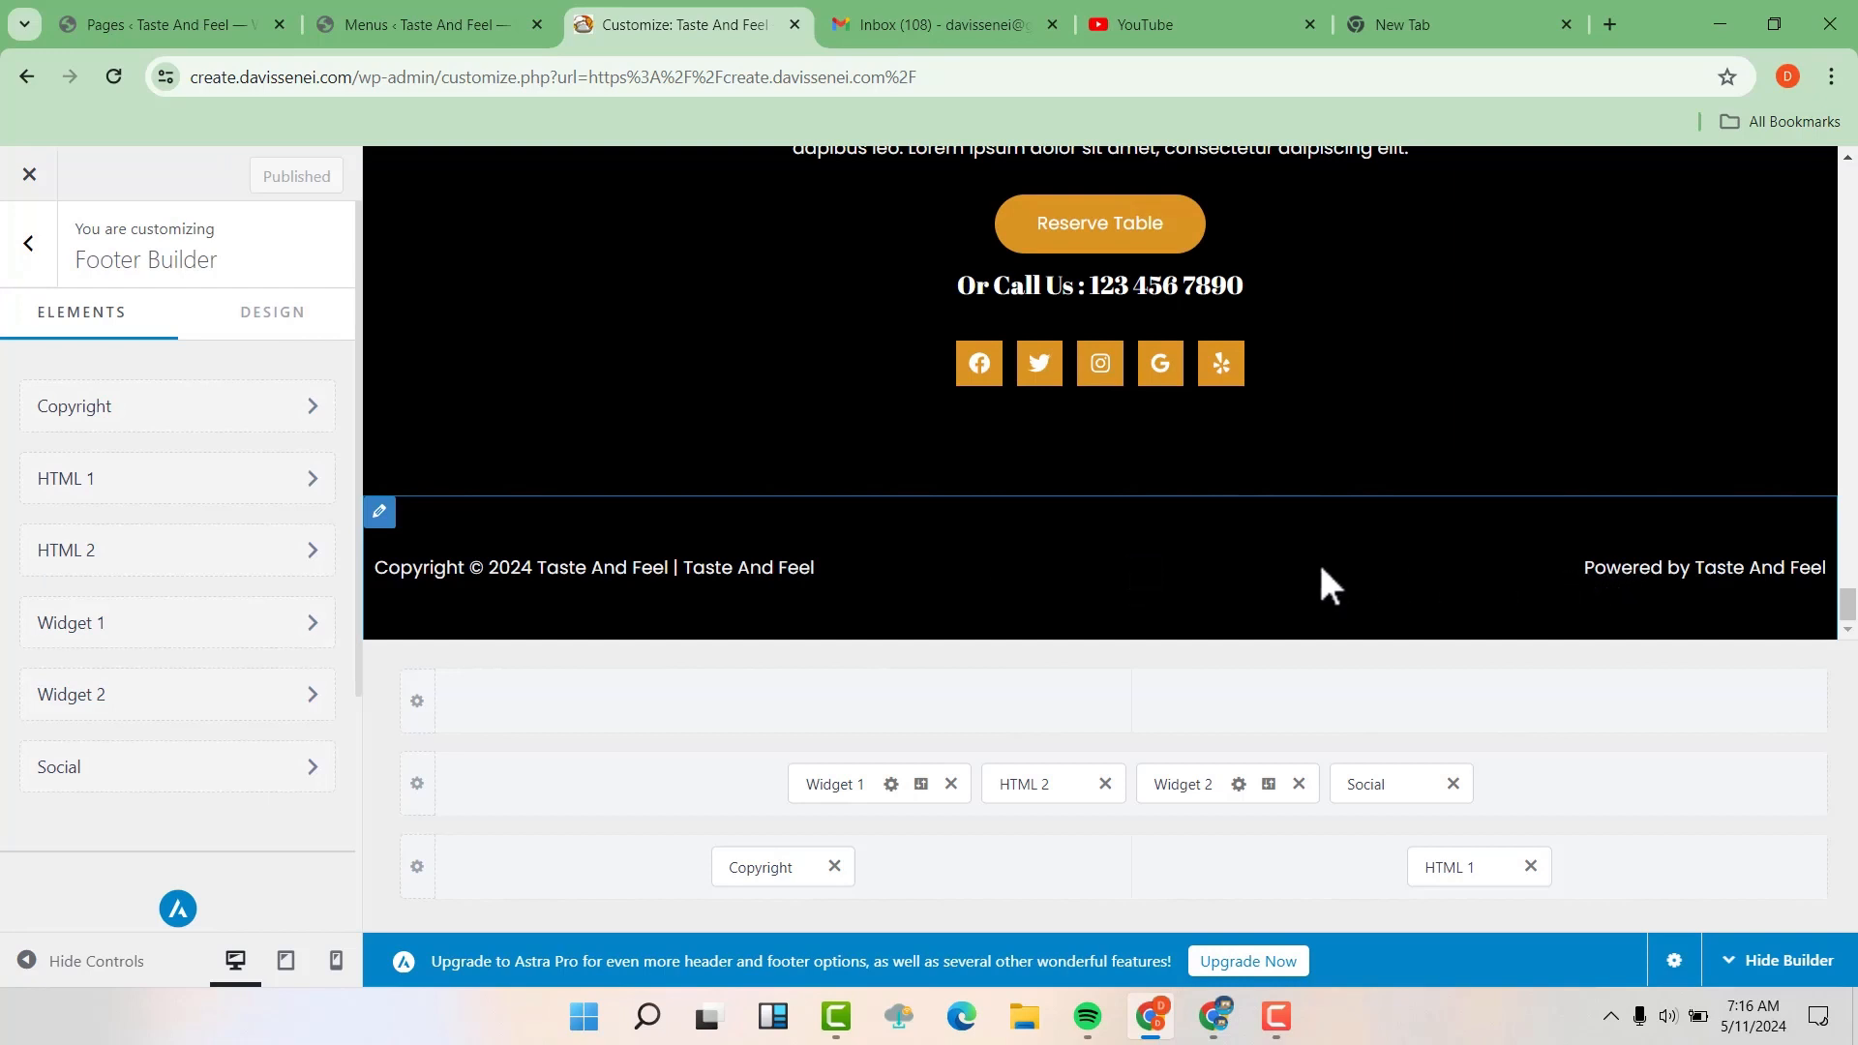
# Open the footer's HTML 1 element to check its Powered by text, and return to the Footer Builder elements
pyautogui.click(1145, 577)
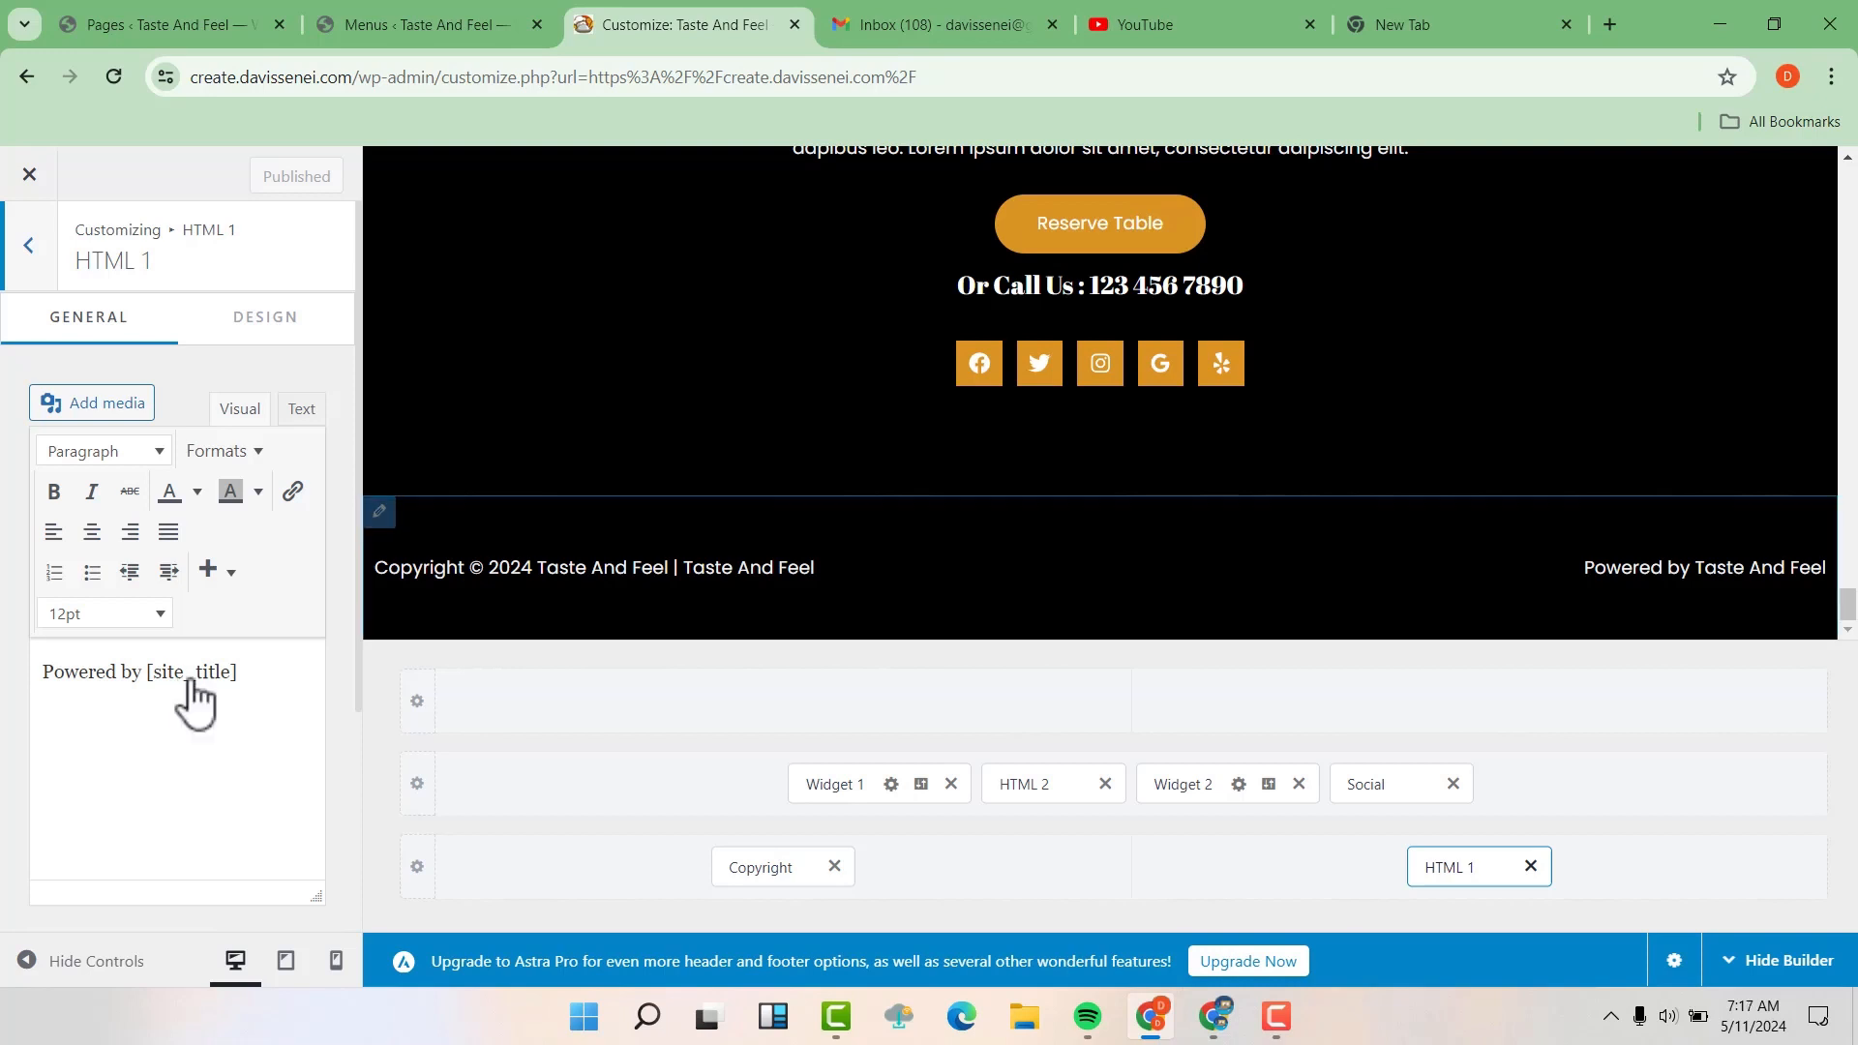
pyautogui.scroll(8, 1829, 518)
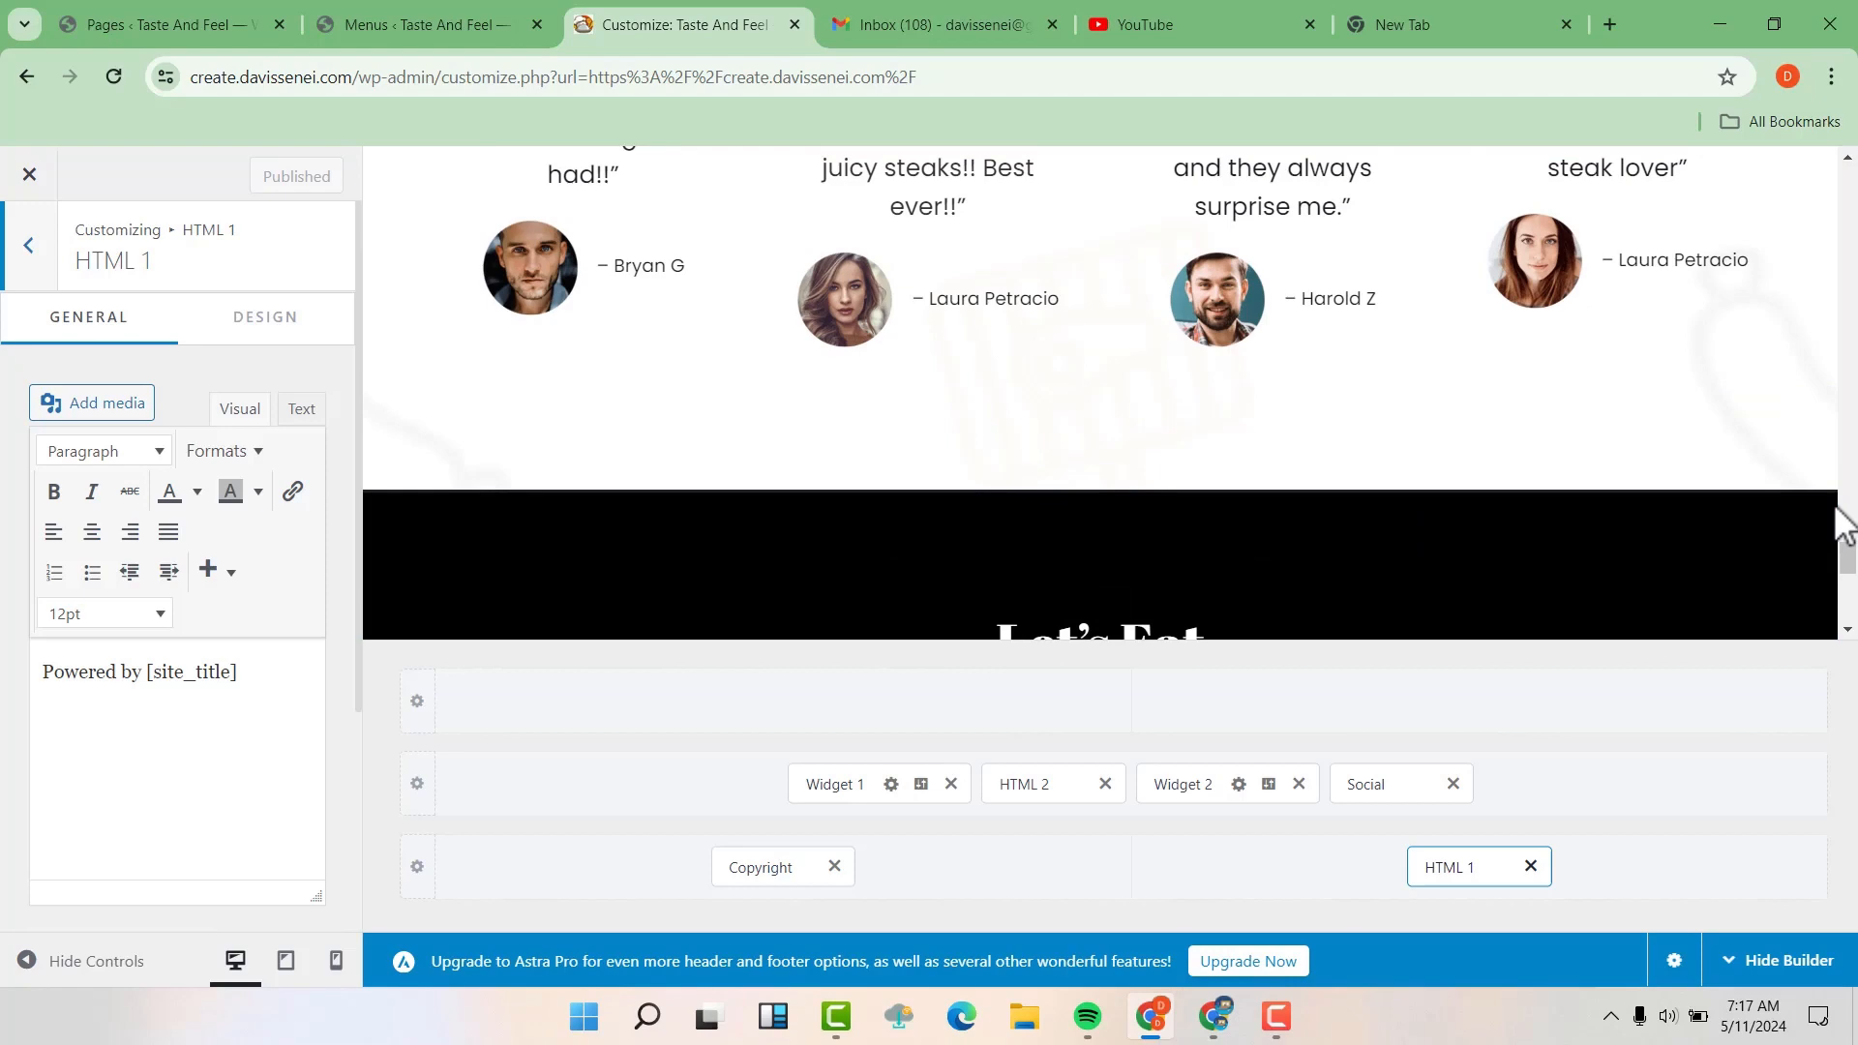
pyautogui.moveTo(1848, 555); pyautogui.dragTo(1846, 169)
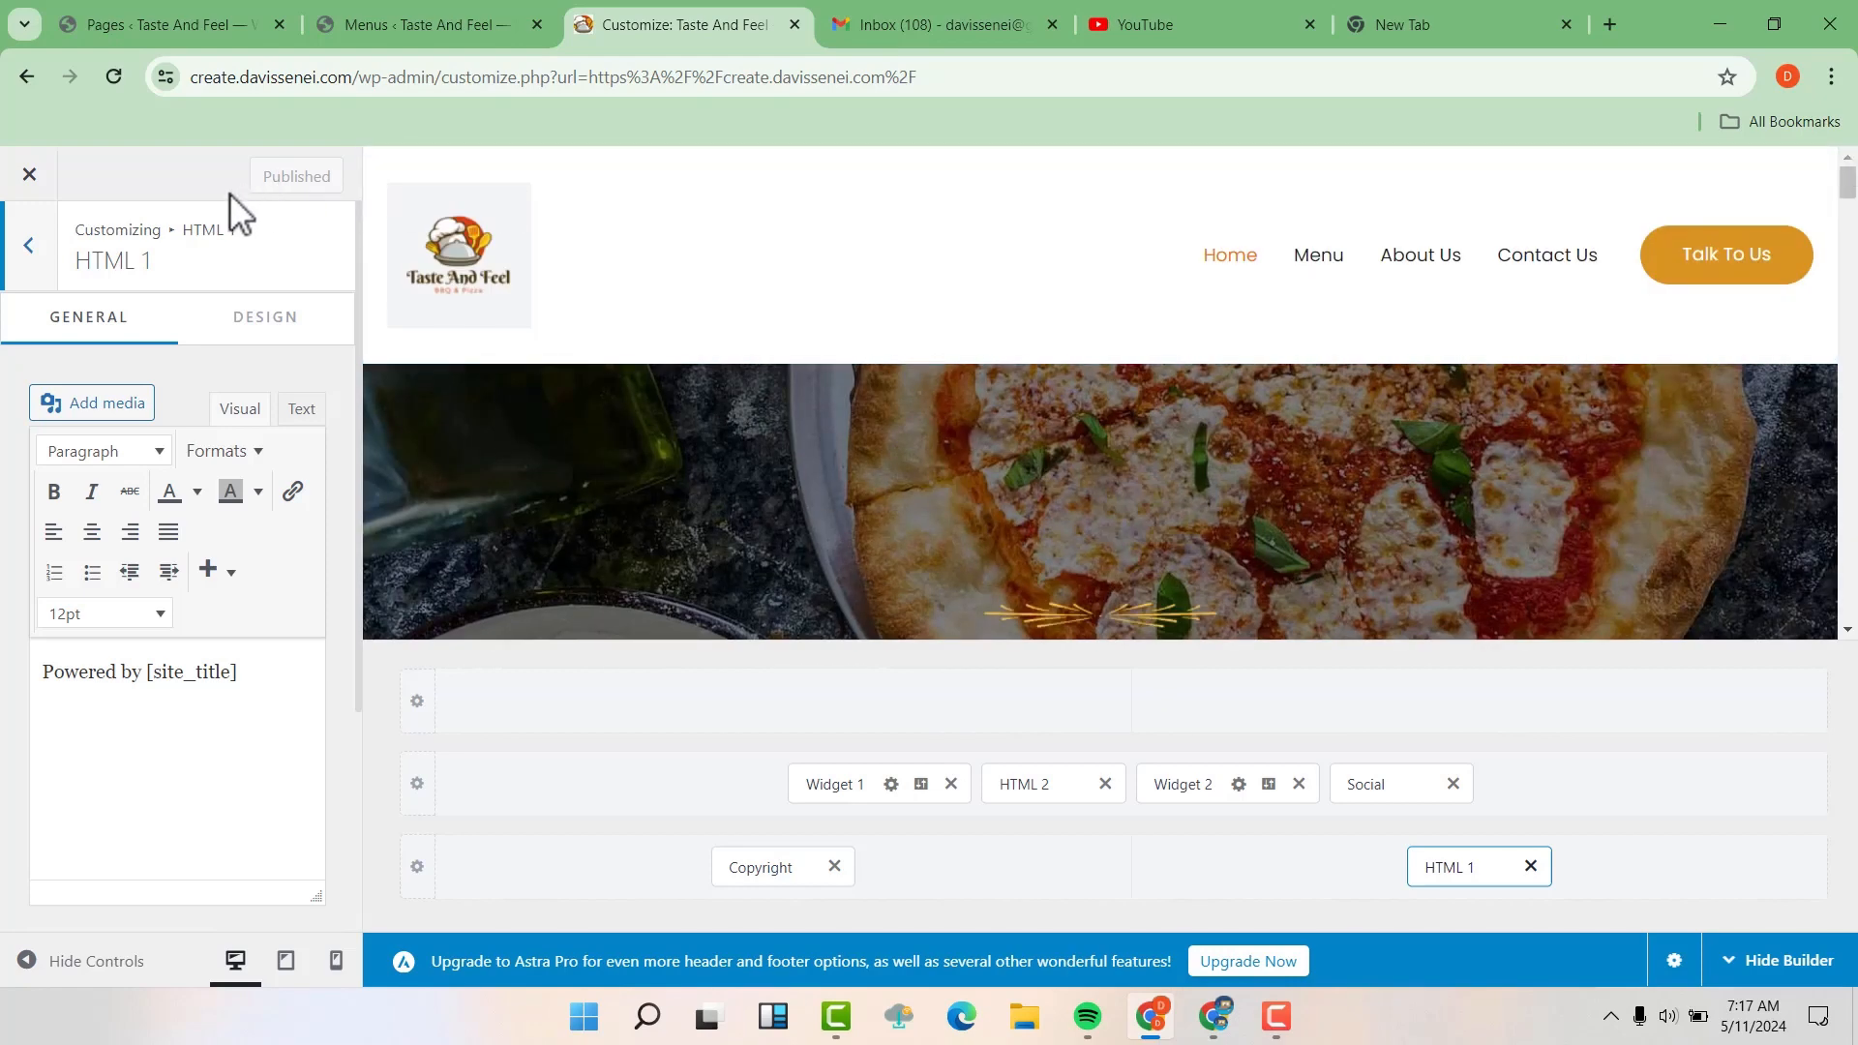
pyautogui.click(29, 252)
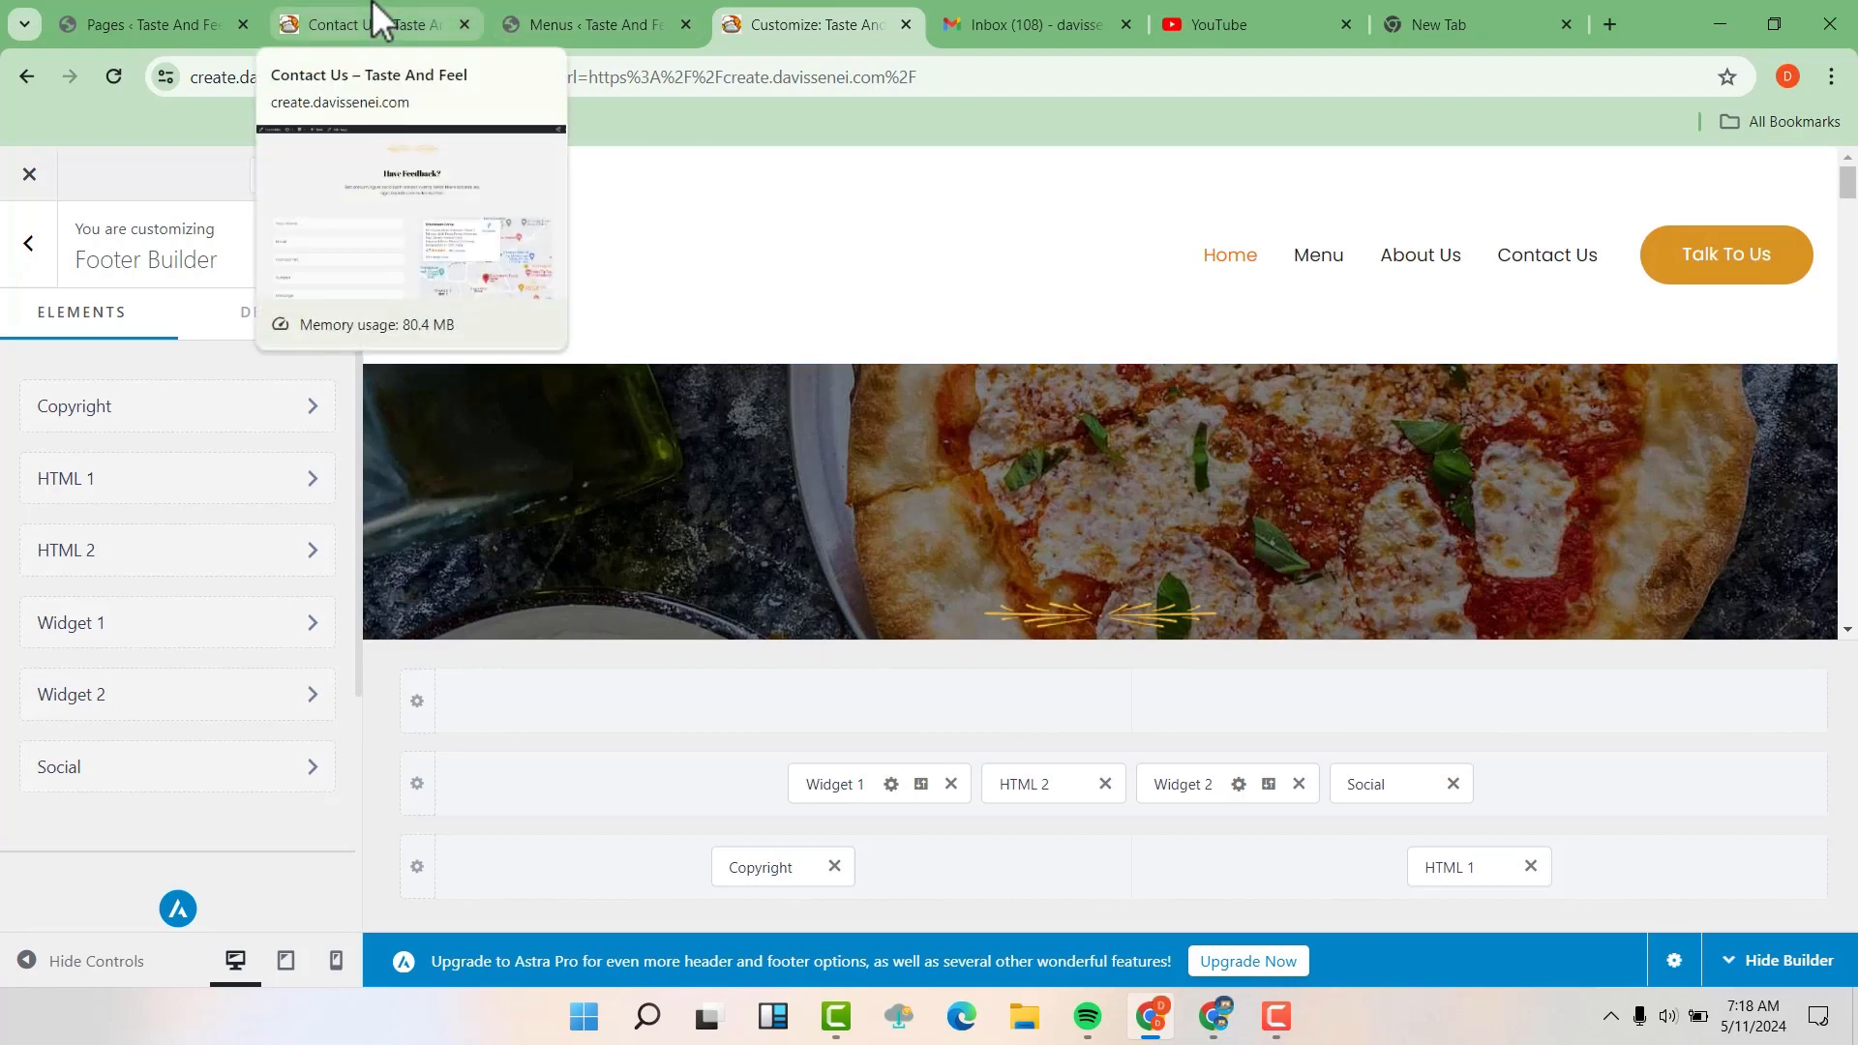
# Open the live site in a new browser tab from the WordPress Pages list and switch to it
pyautogui.click(170, 2)
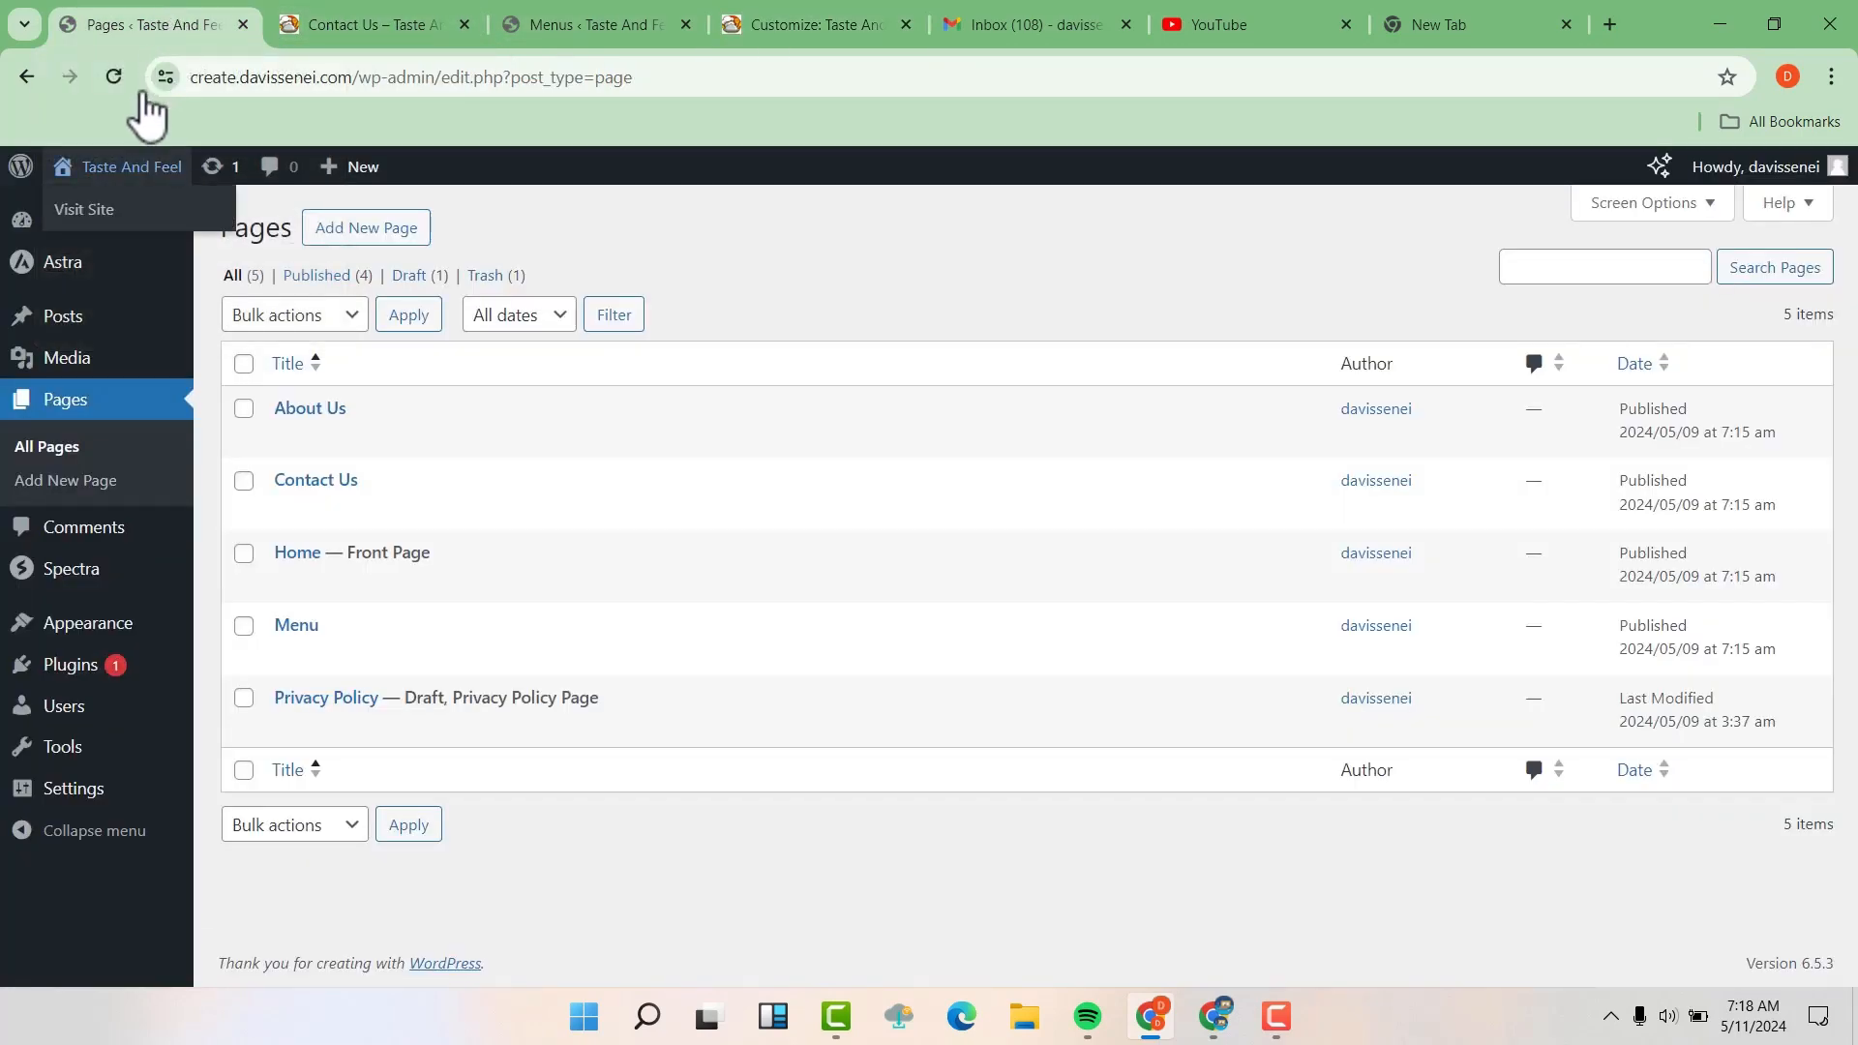
pyautogui.rightClick(110, 223)
pyautogui.press('Escape')
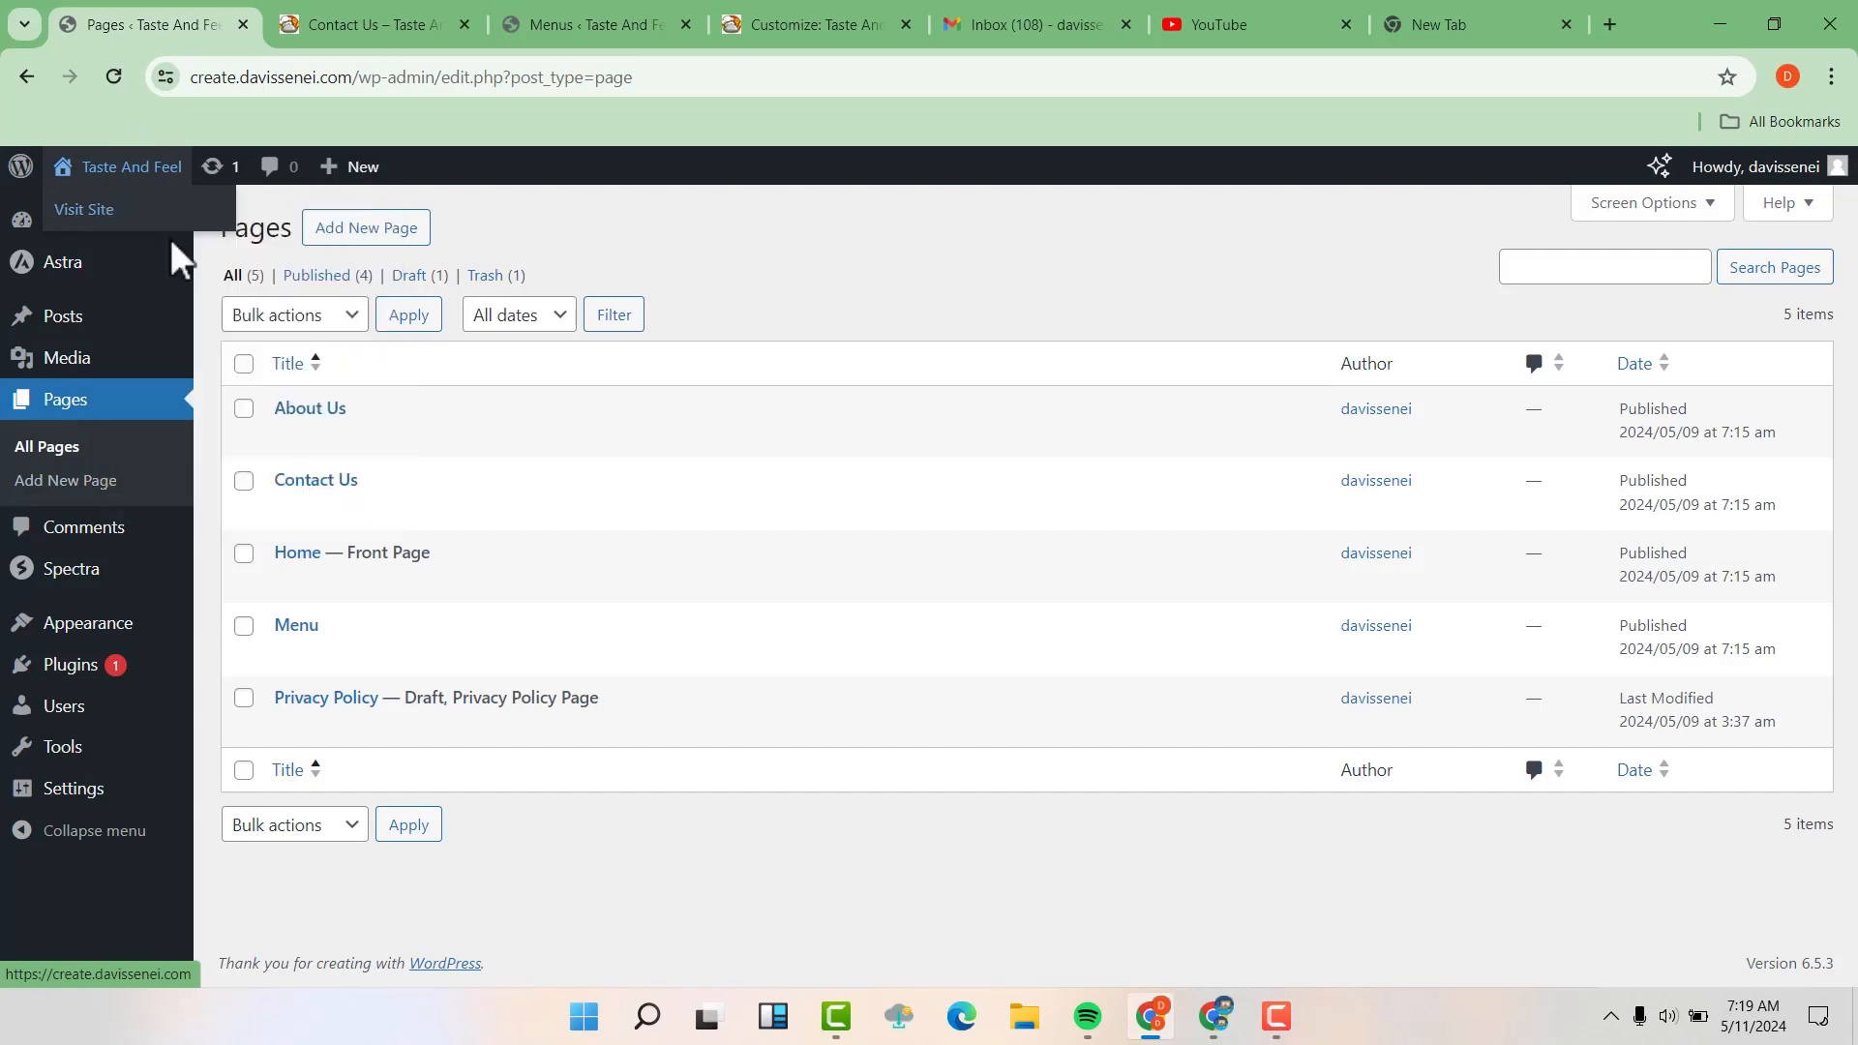
pyautogui.click(329, 22)
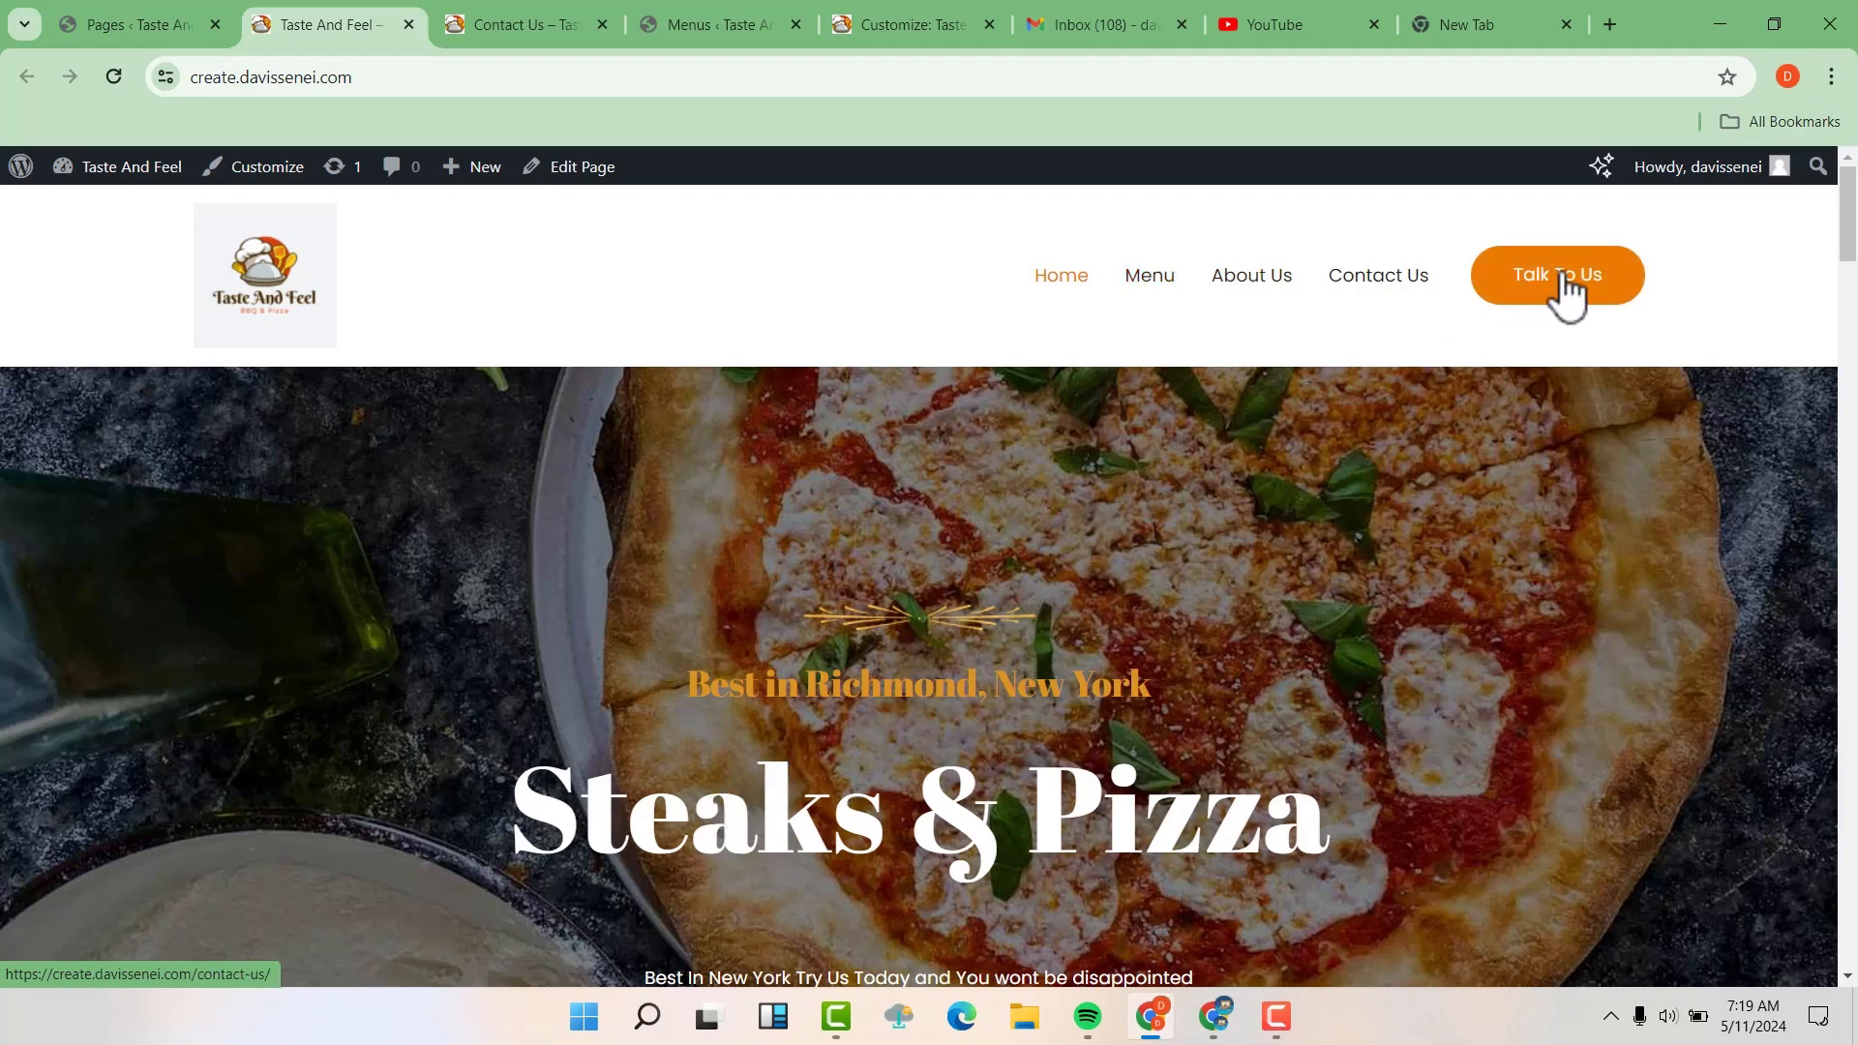
# Test the header's Talk To Us button and review the Contact Us page down to its footer
pyautogui.click(1565, 290)
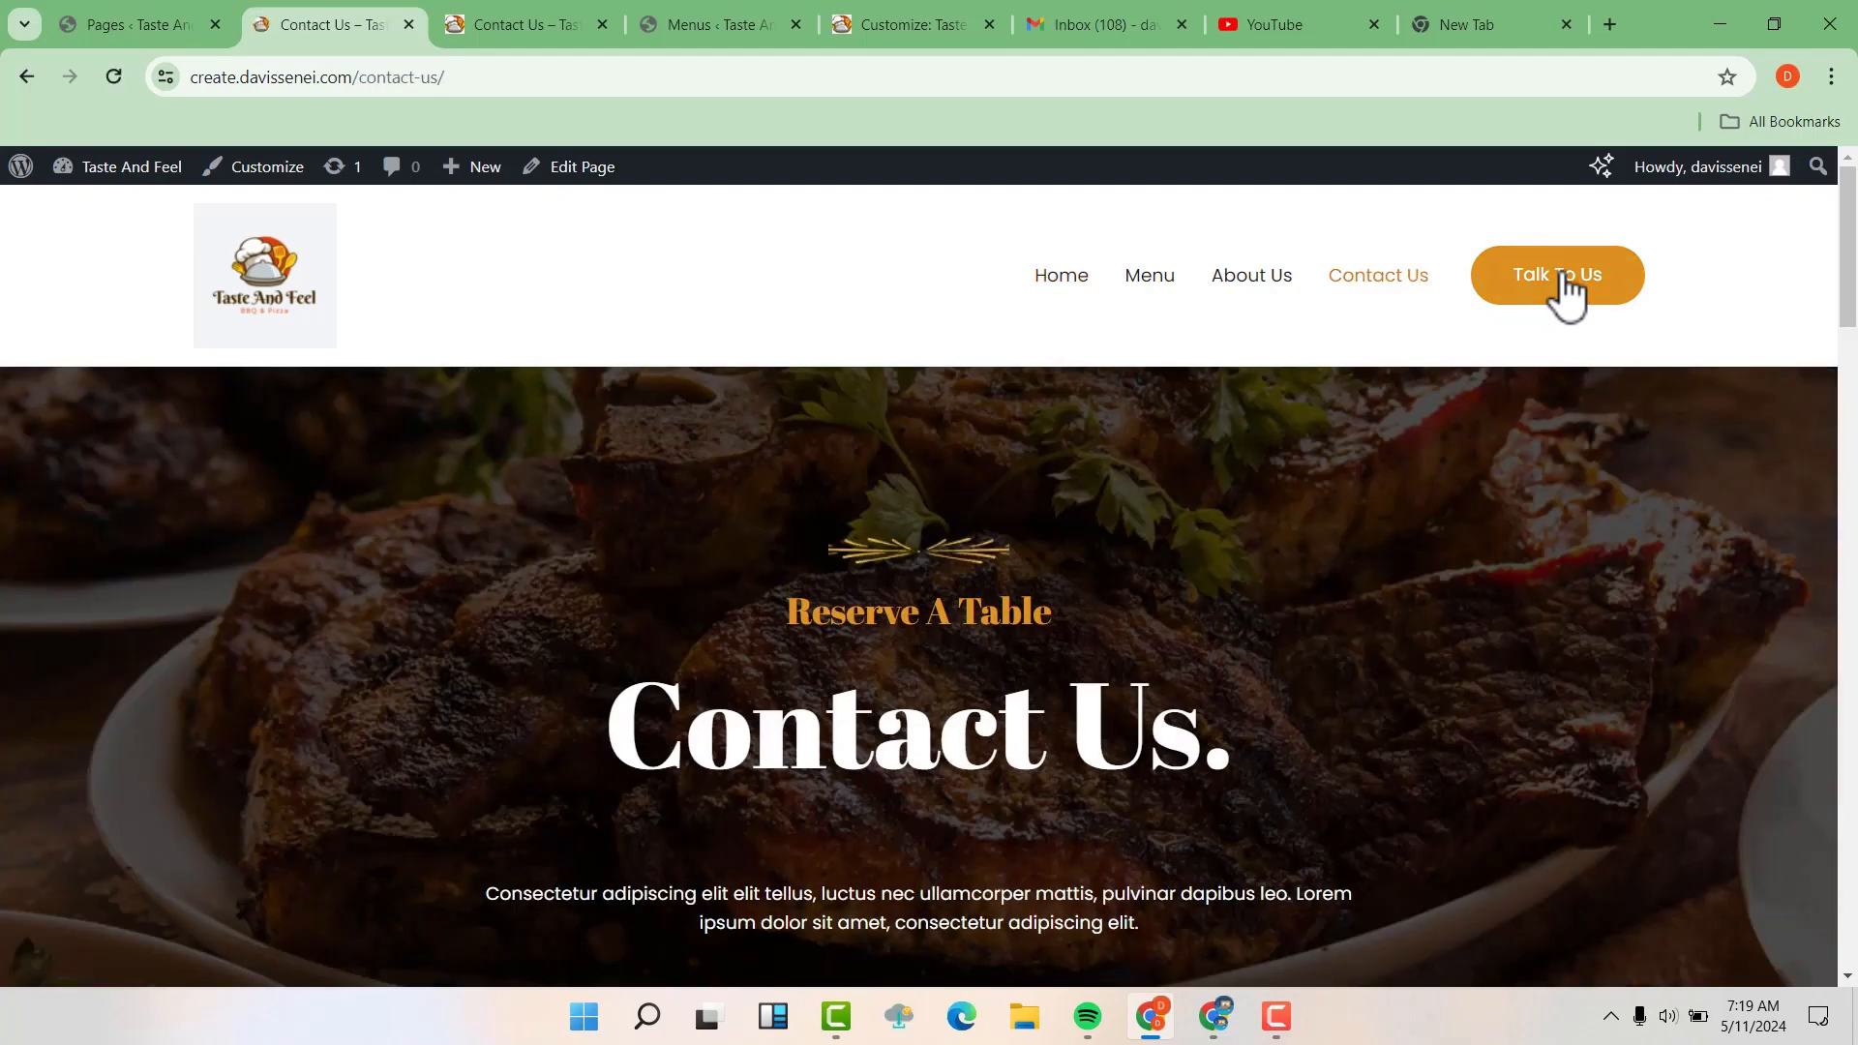
pyautogui.scroll(-5, 1279, 565)
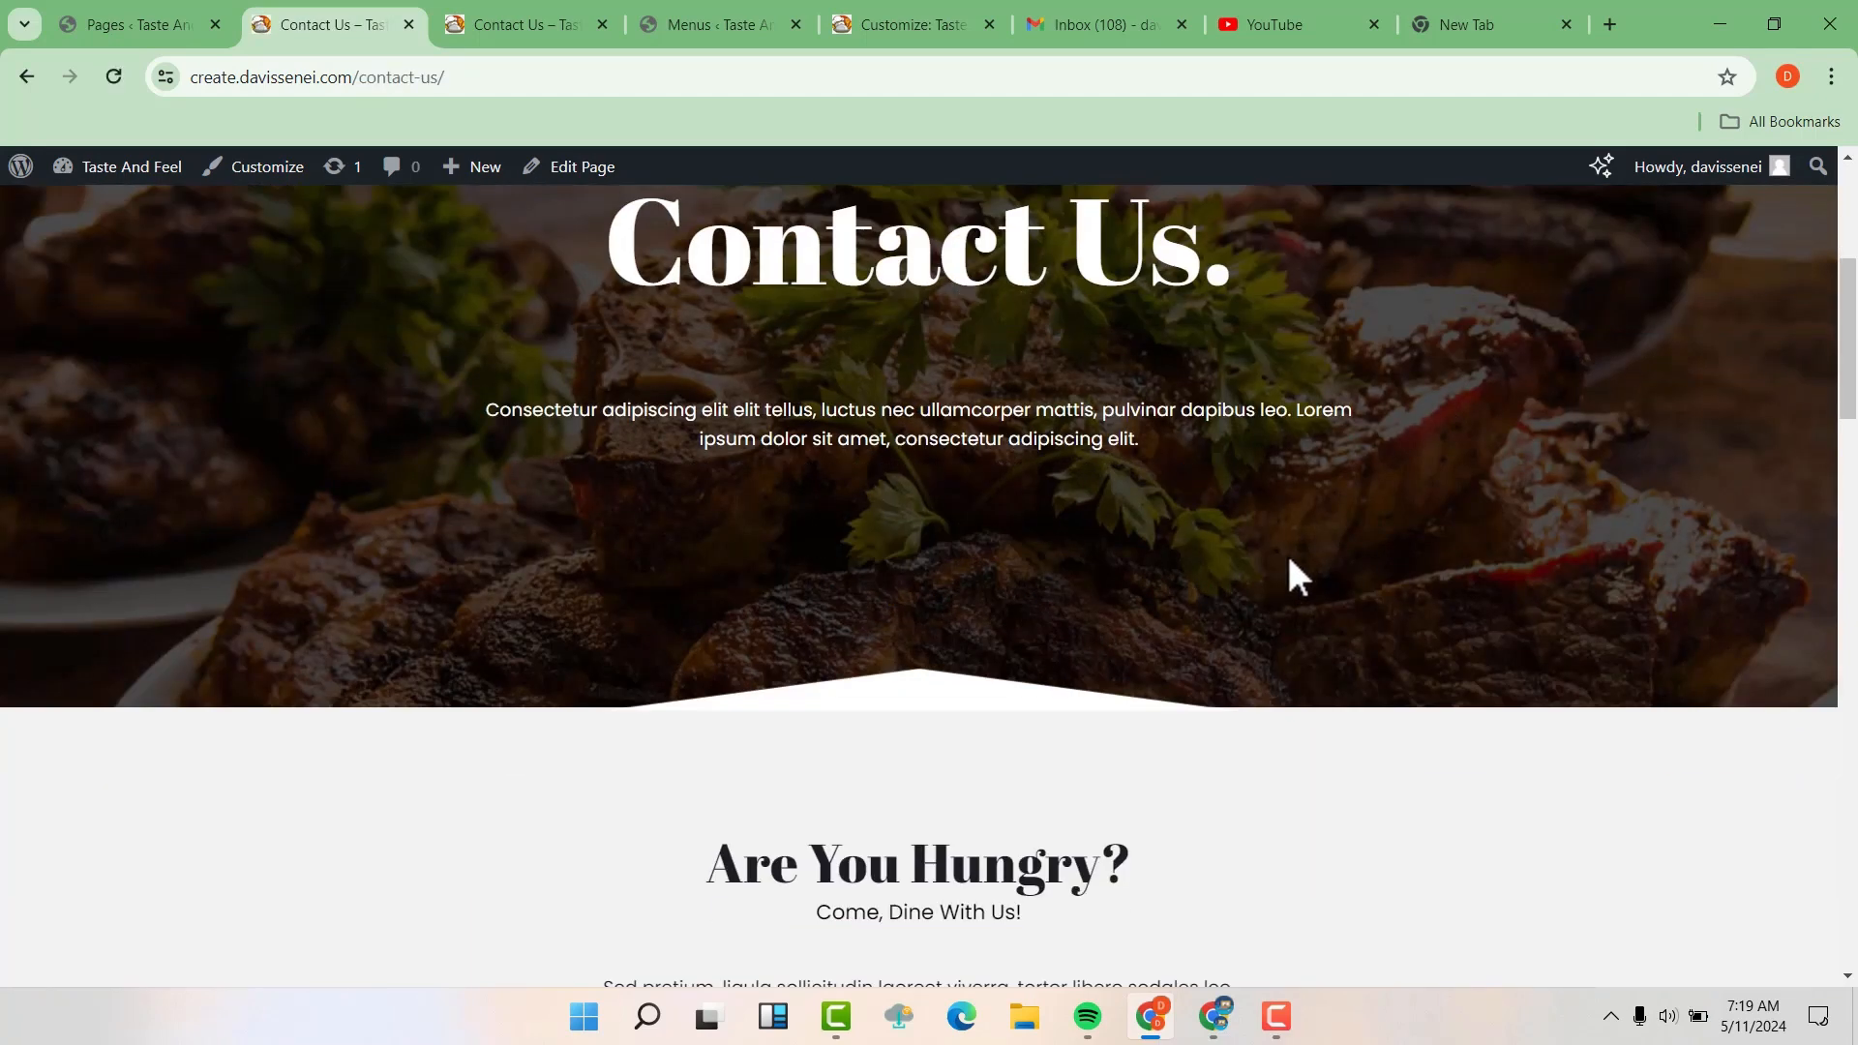
pyautogui.moveTo(1851, 342); pyautogui.dragTo(1847, 966)
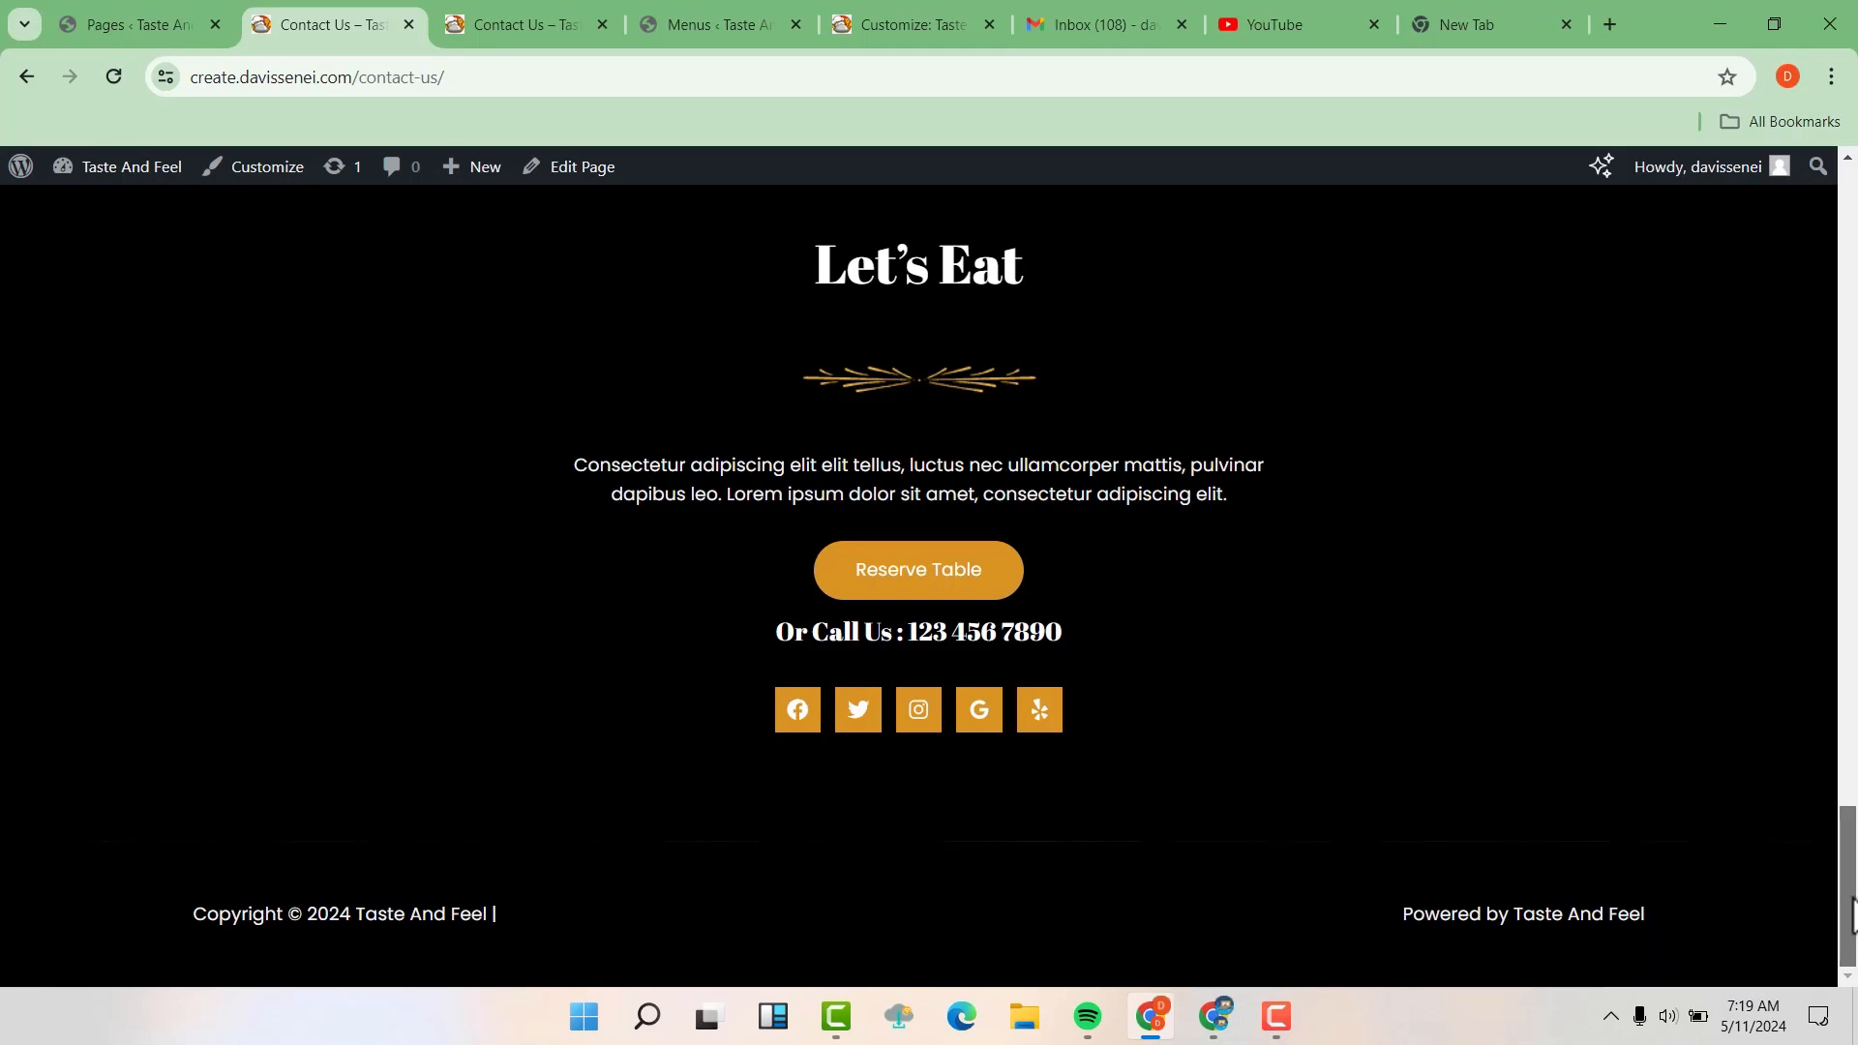
pyautogui.moveTo(1853, 896); pyautogui.dragTo(1856, 213)
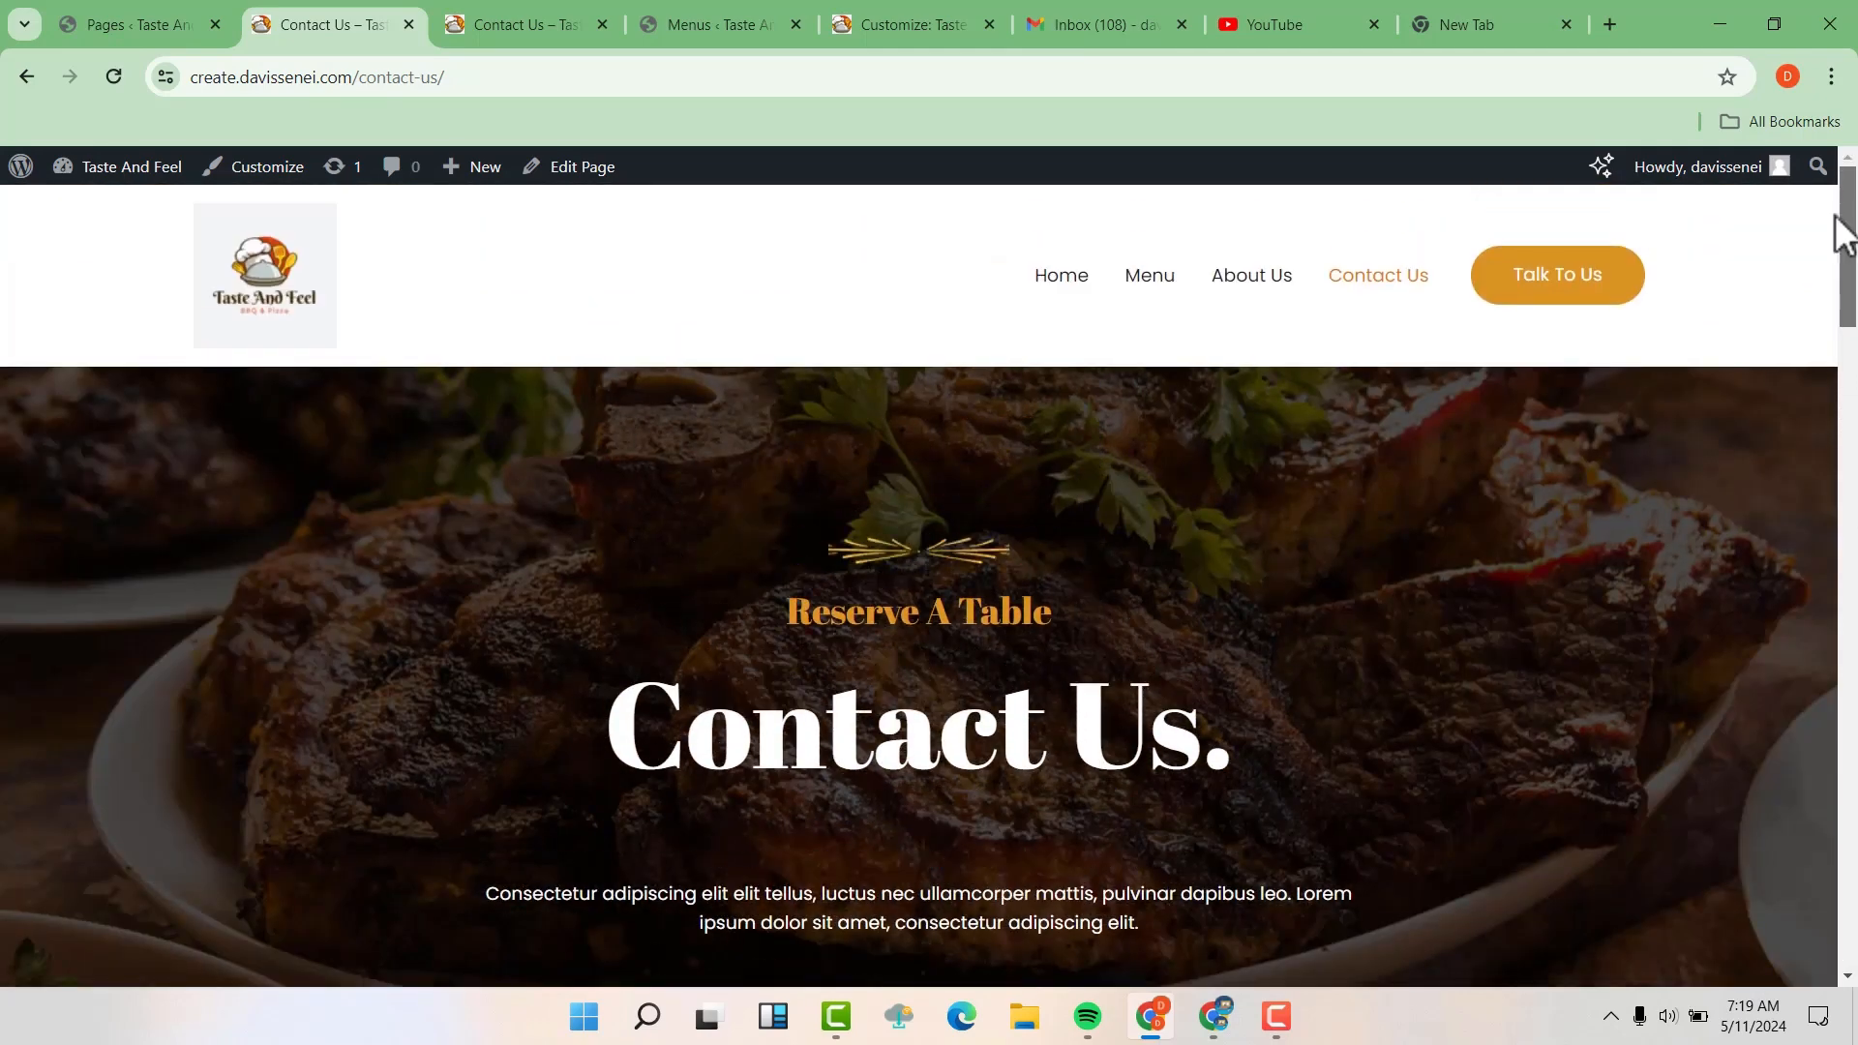
# Go to the live Home page and review its hero and The BBQ Place sections
pyautogui.click(1082, 282)
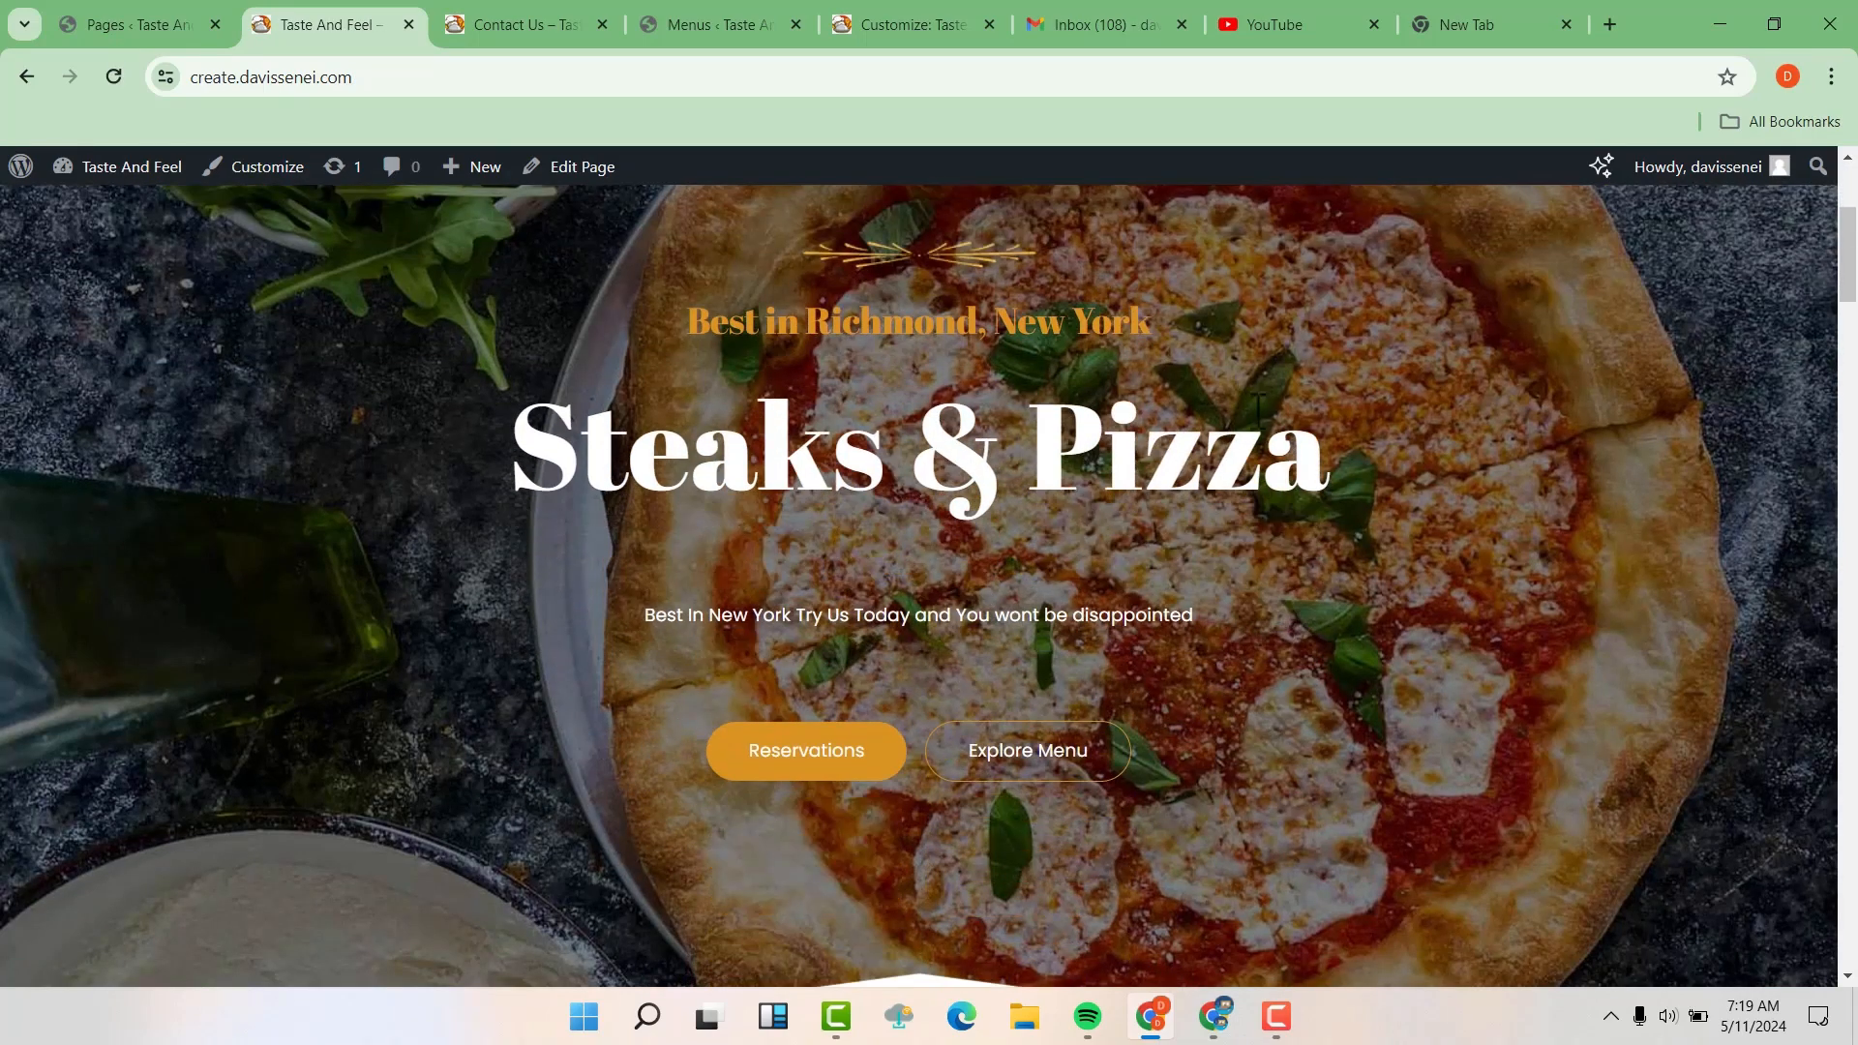
pyautogui.scroll(-3, 1270, 433)
pyautogui.scroll(-5, 1270, 428)
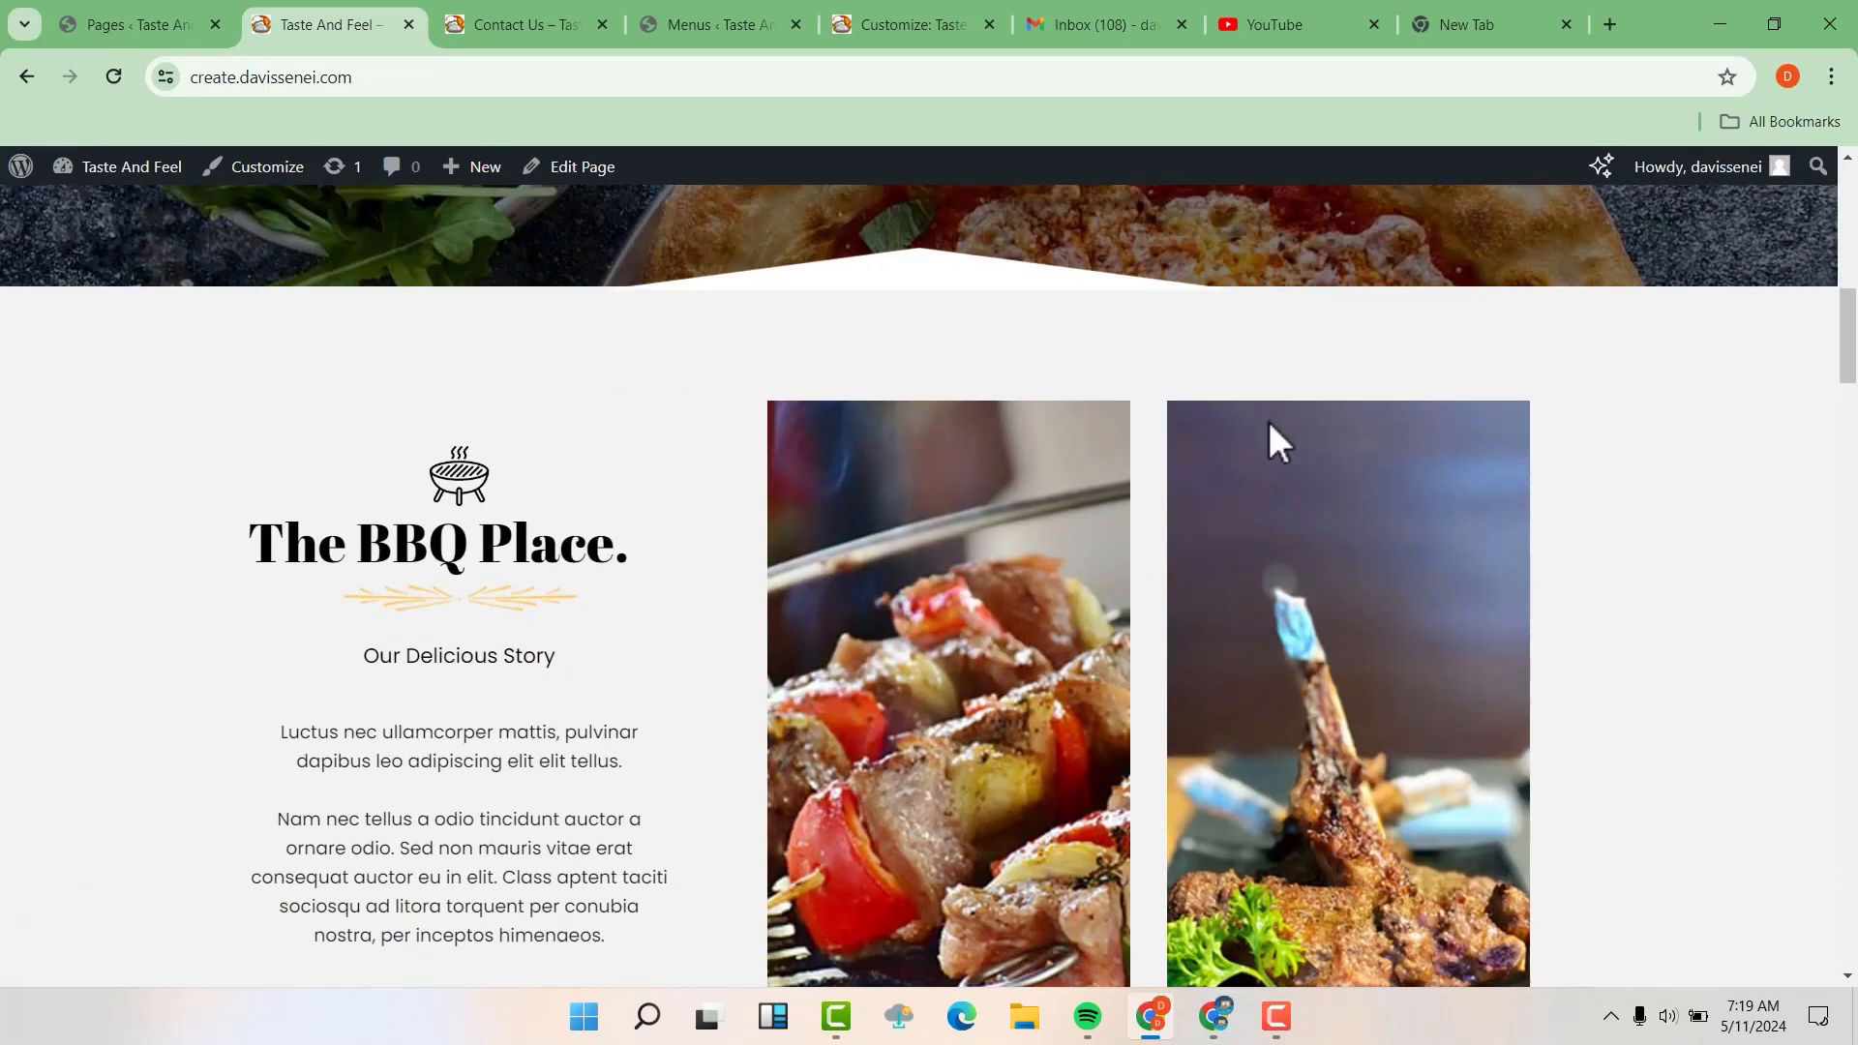
pyautogui.scroll(10, 1270, 427)
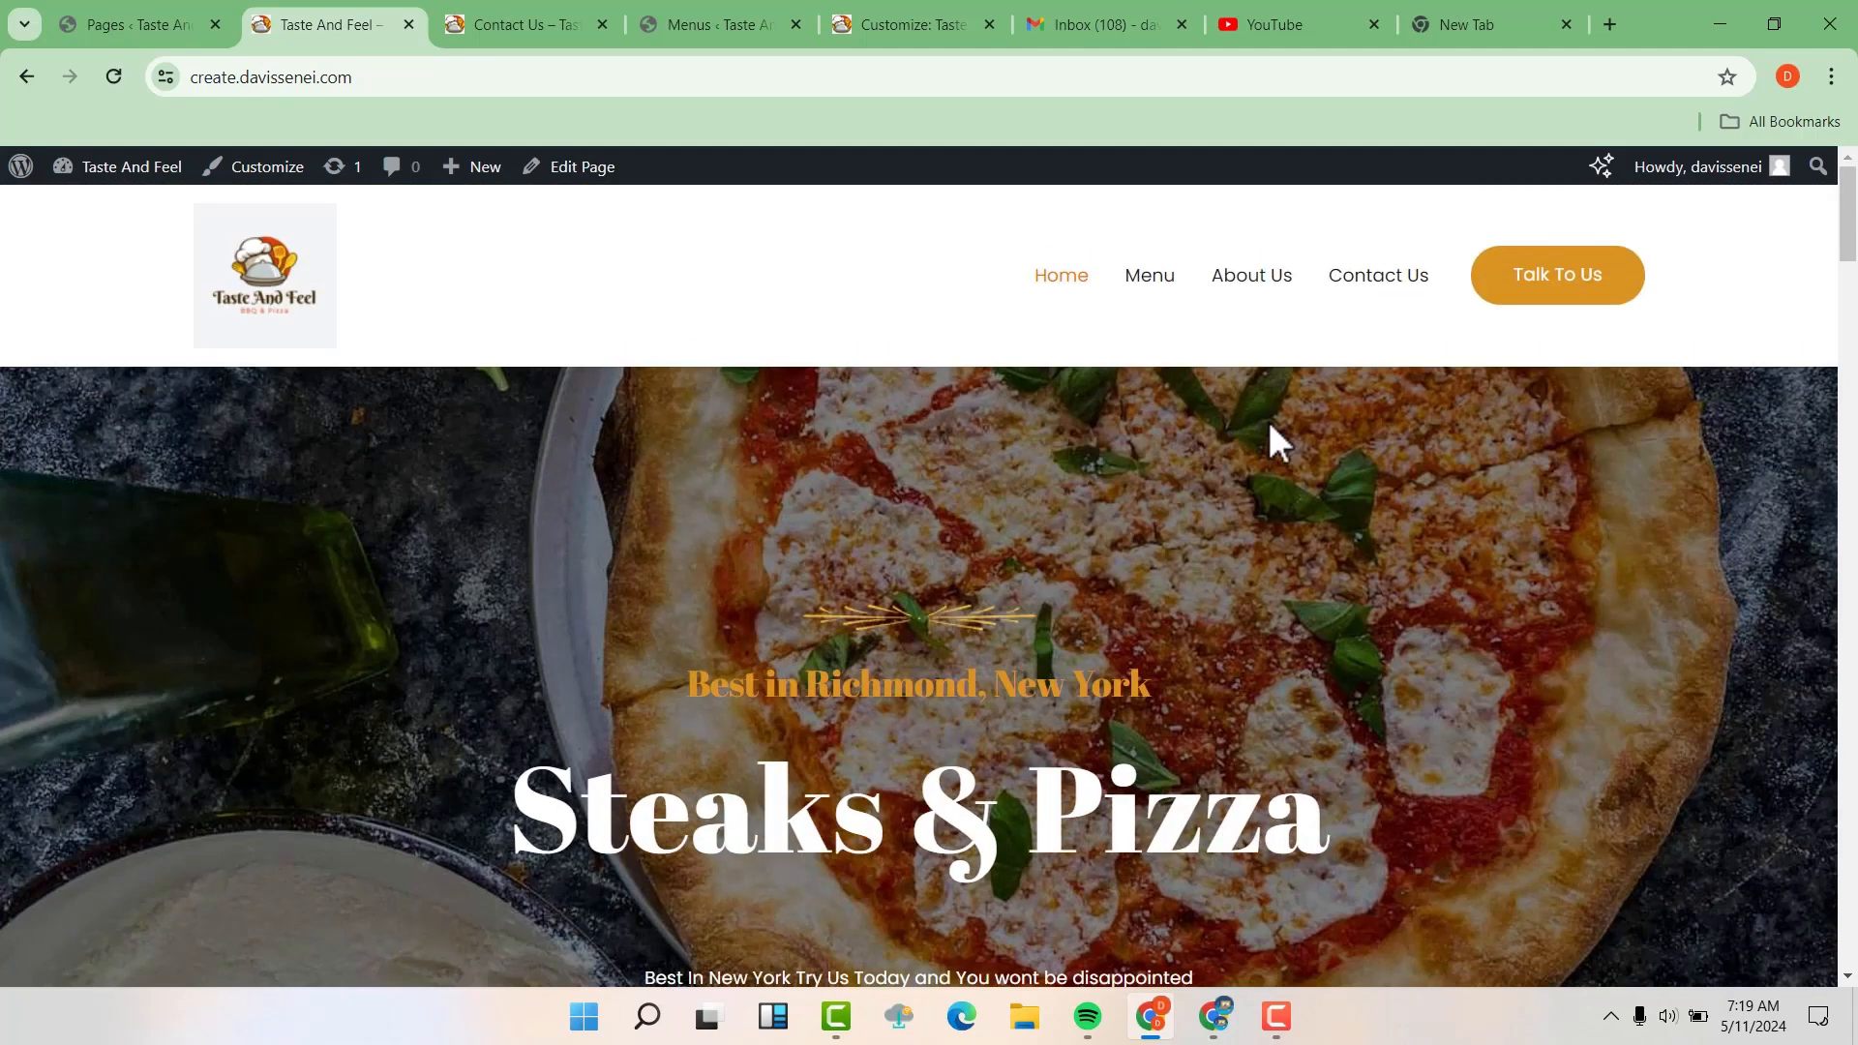